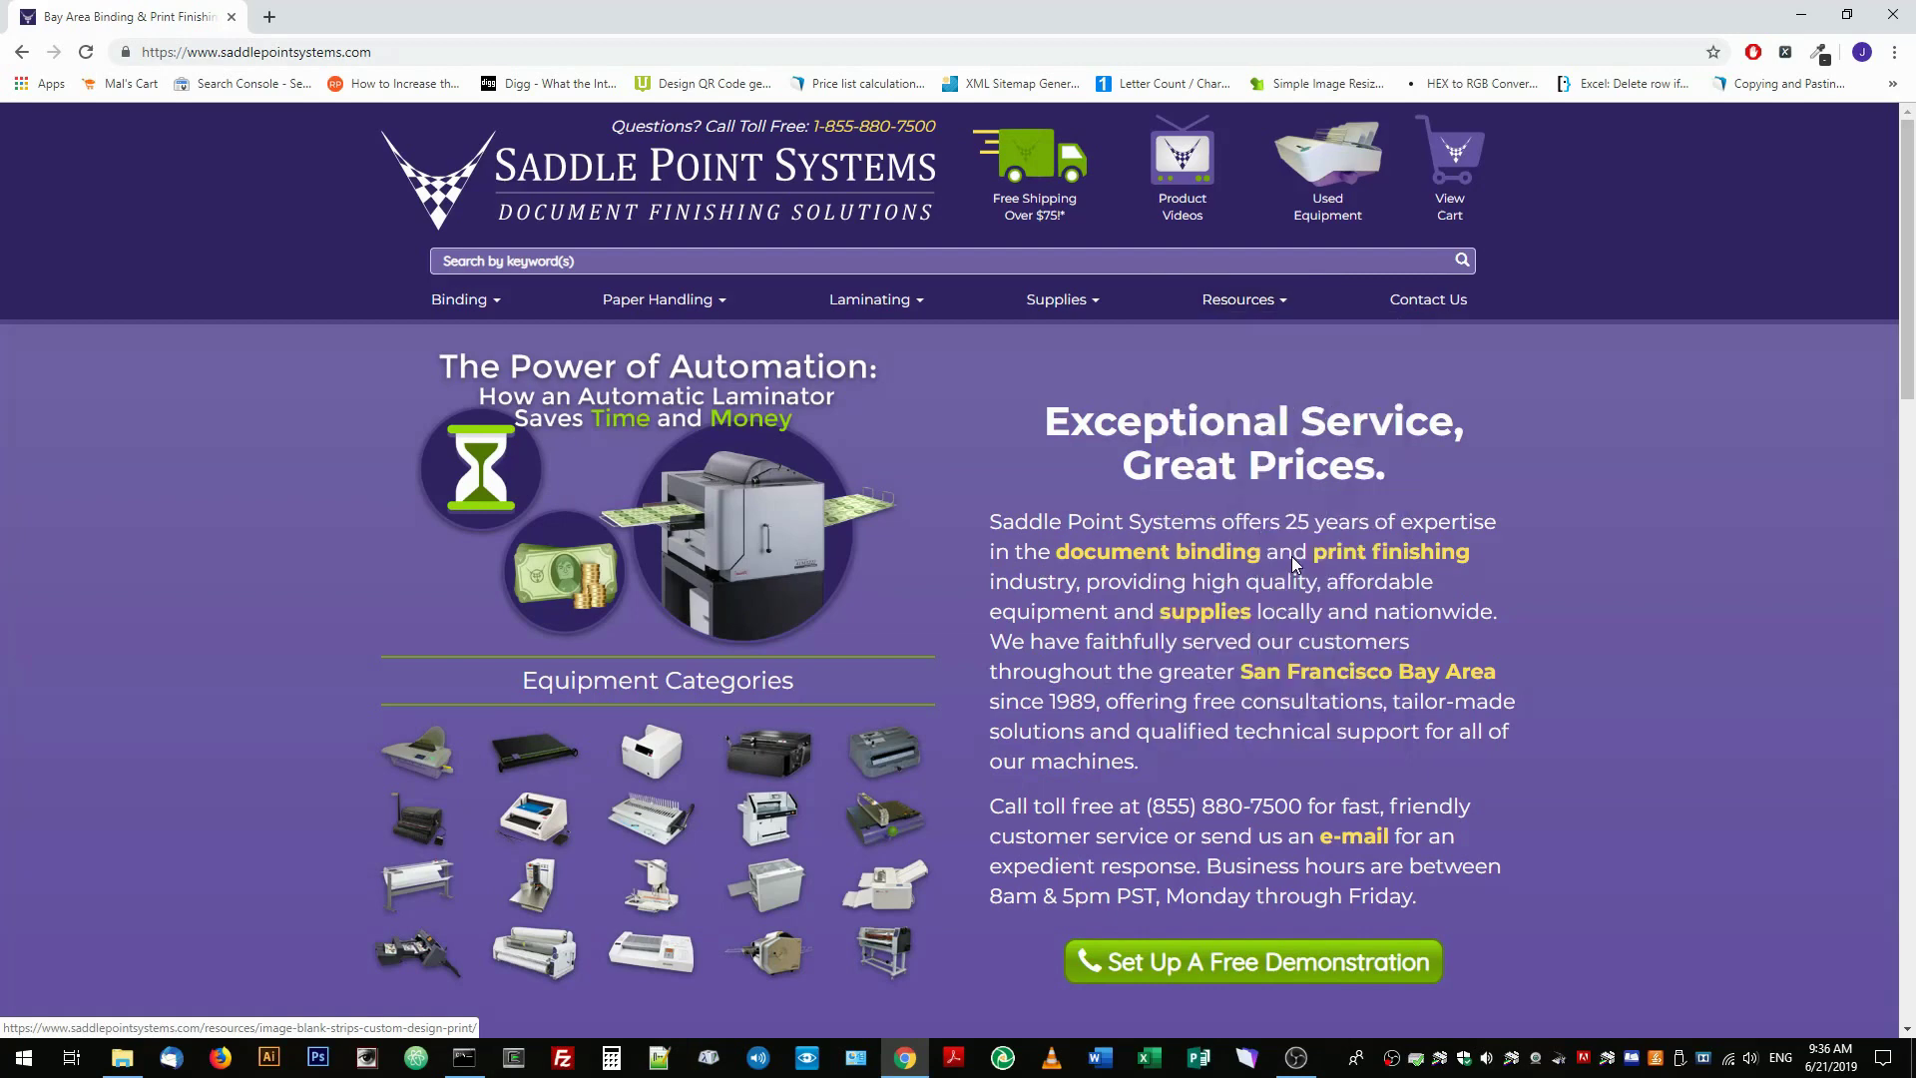
Step: Open the Image Blank custom design page of Saddle Point Systems and find the Download Image Blank Templates section
{"action": "left_click", "coordinate": [1294, 565]}
{"action": "scroll", "coordinate": [1417, 629], "scroll_direction": "down", "scroll_amount": 4}
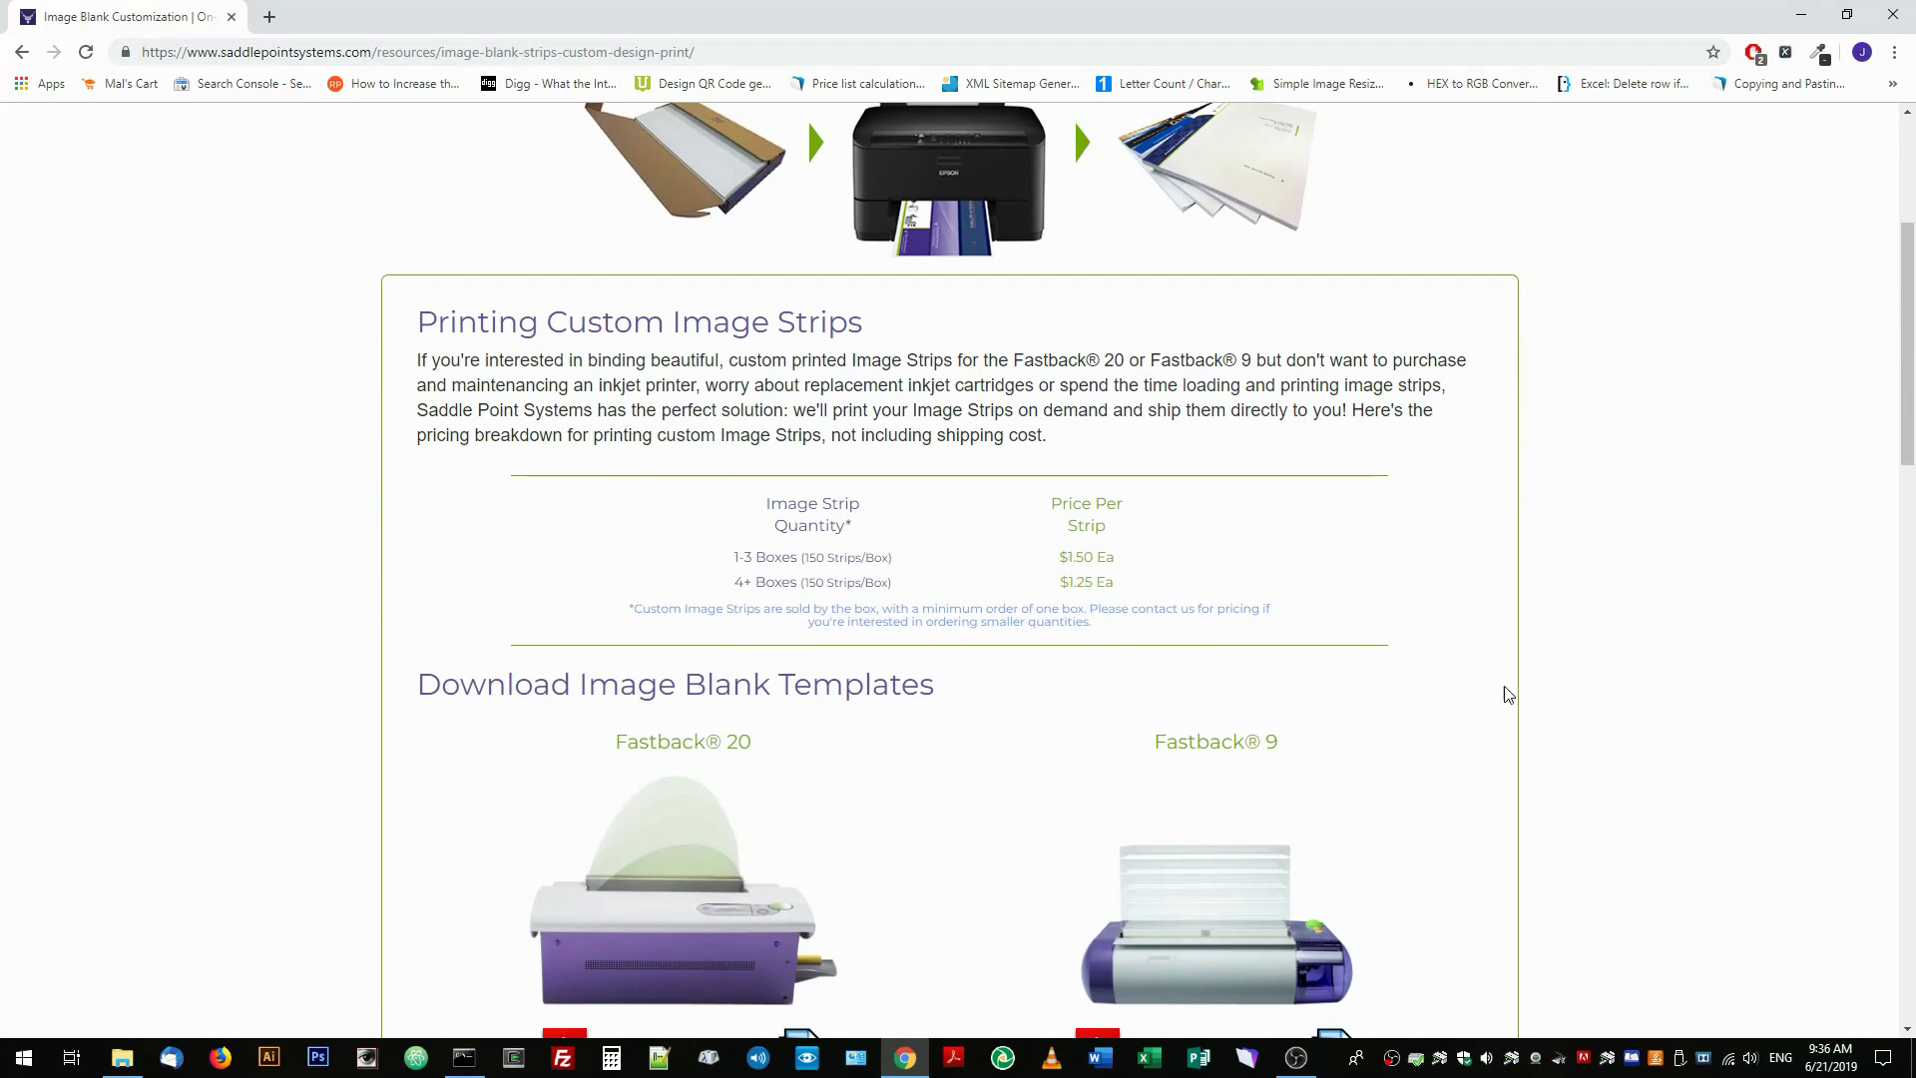
{"action": "scroll", "coordinate": [1433, 694], "scroll_direction": "down", "scroll_amount": 4}
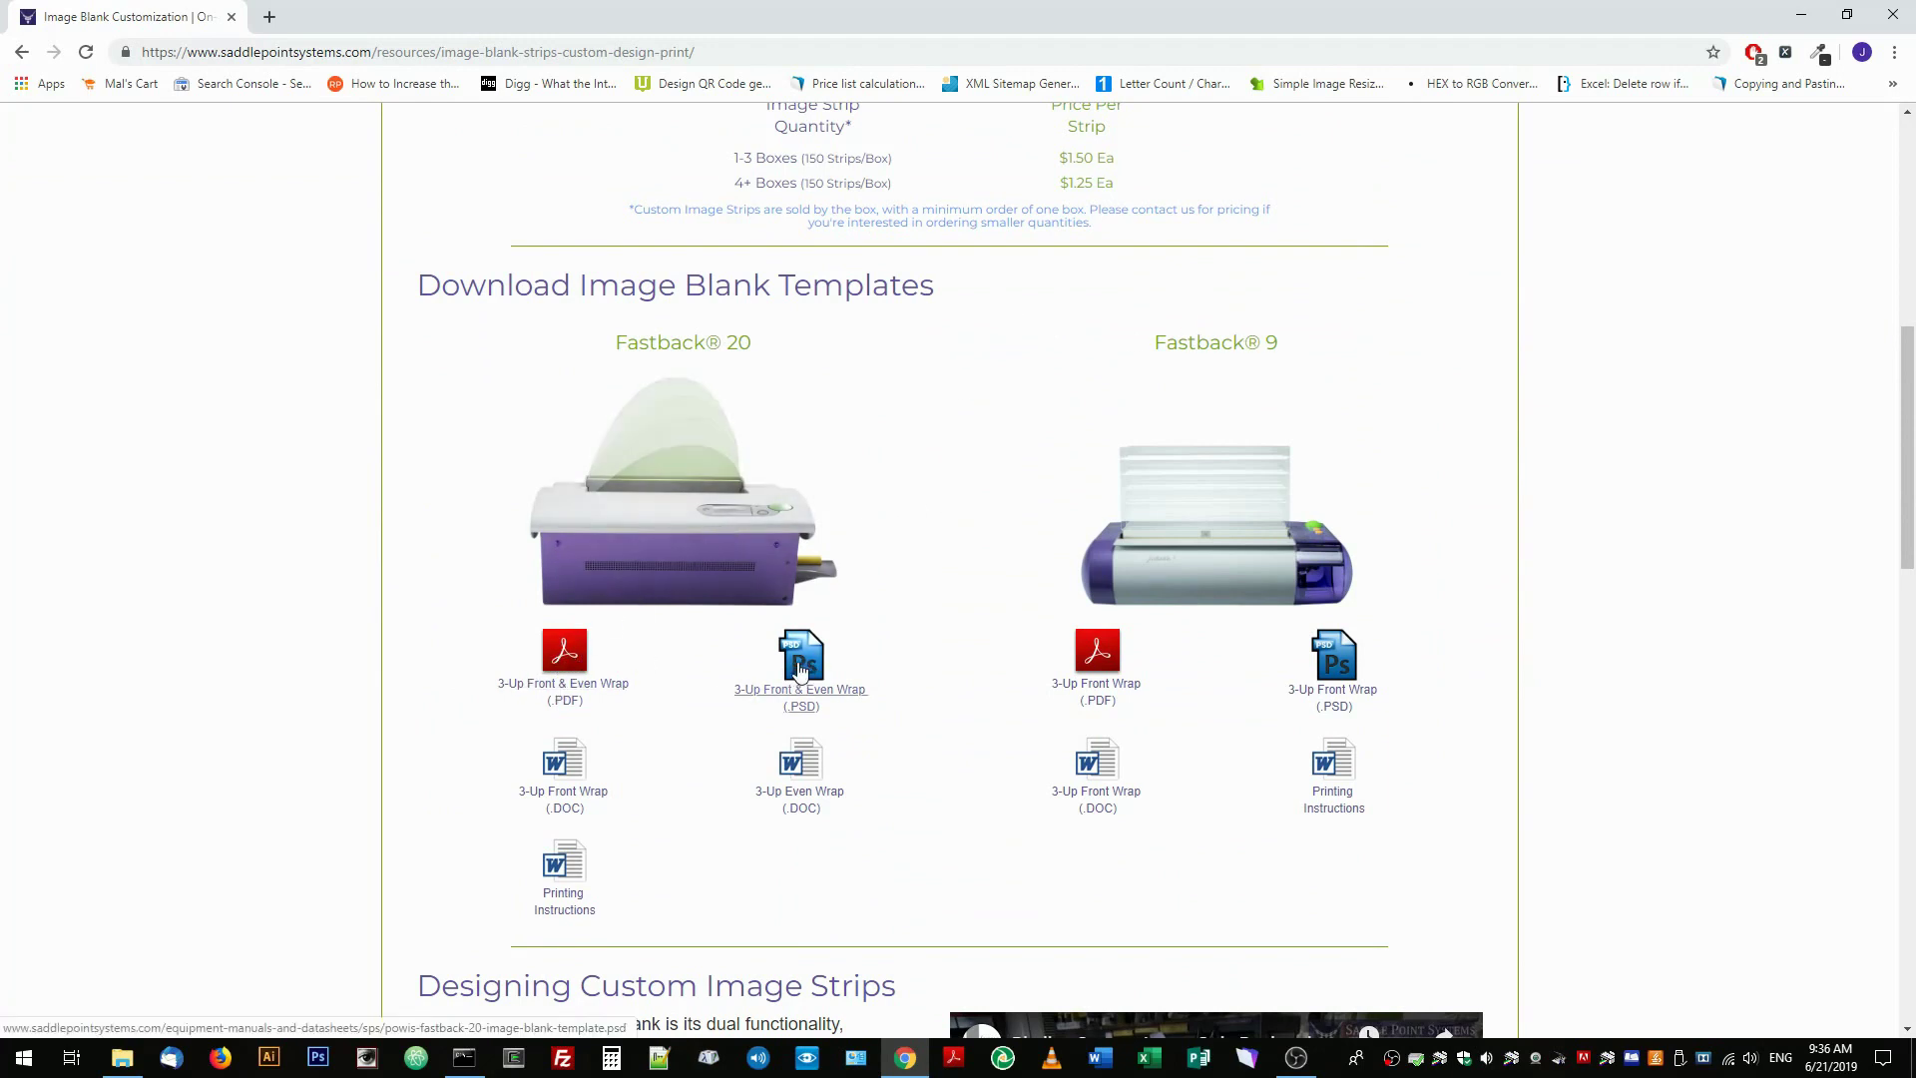
{"action": "scroll", "coordinate": [663, 756], "scroll_direction": "down", "scroll_amount": 1}
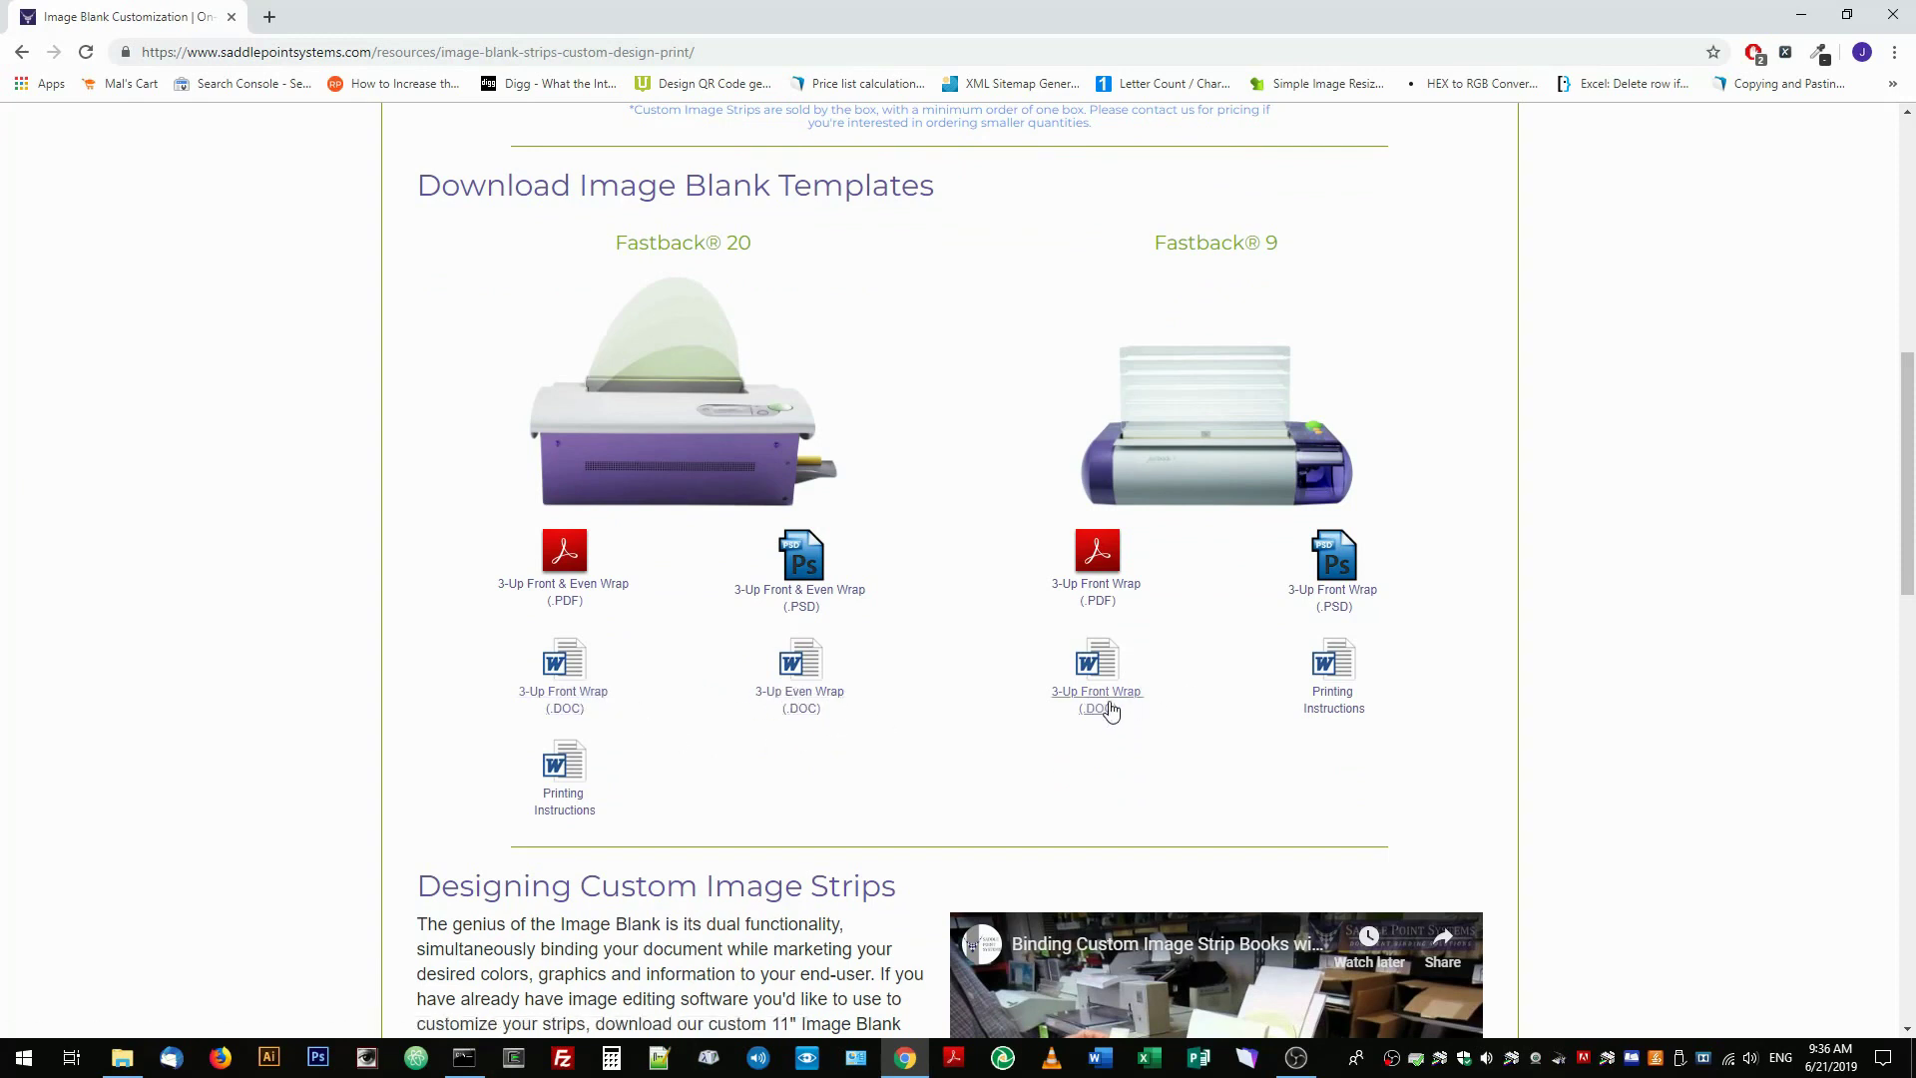
Step: Download the Fastback 20 3-Up Front Wrap .DOC template and examine its strip layout in Word
{"action": "left_click", "coordinate": [565, 669]}
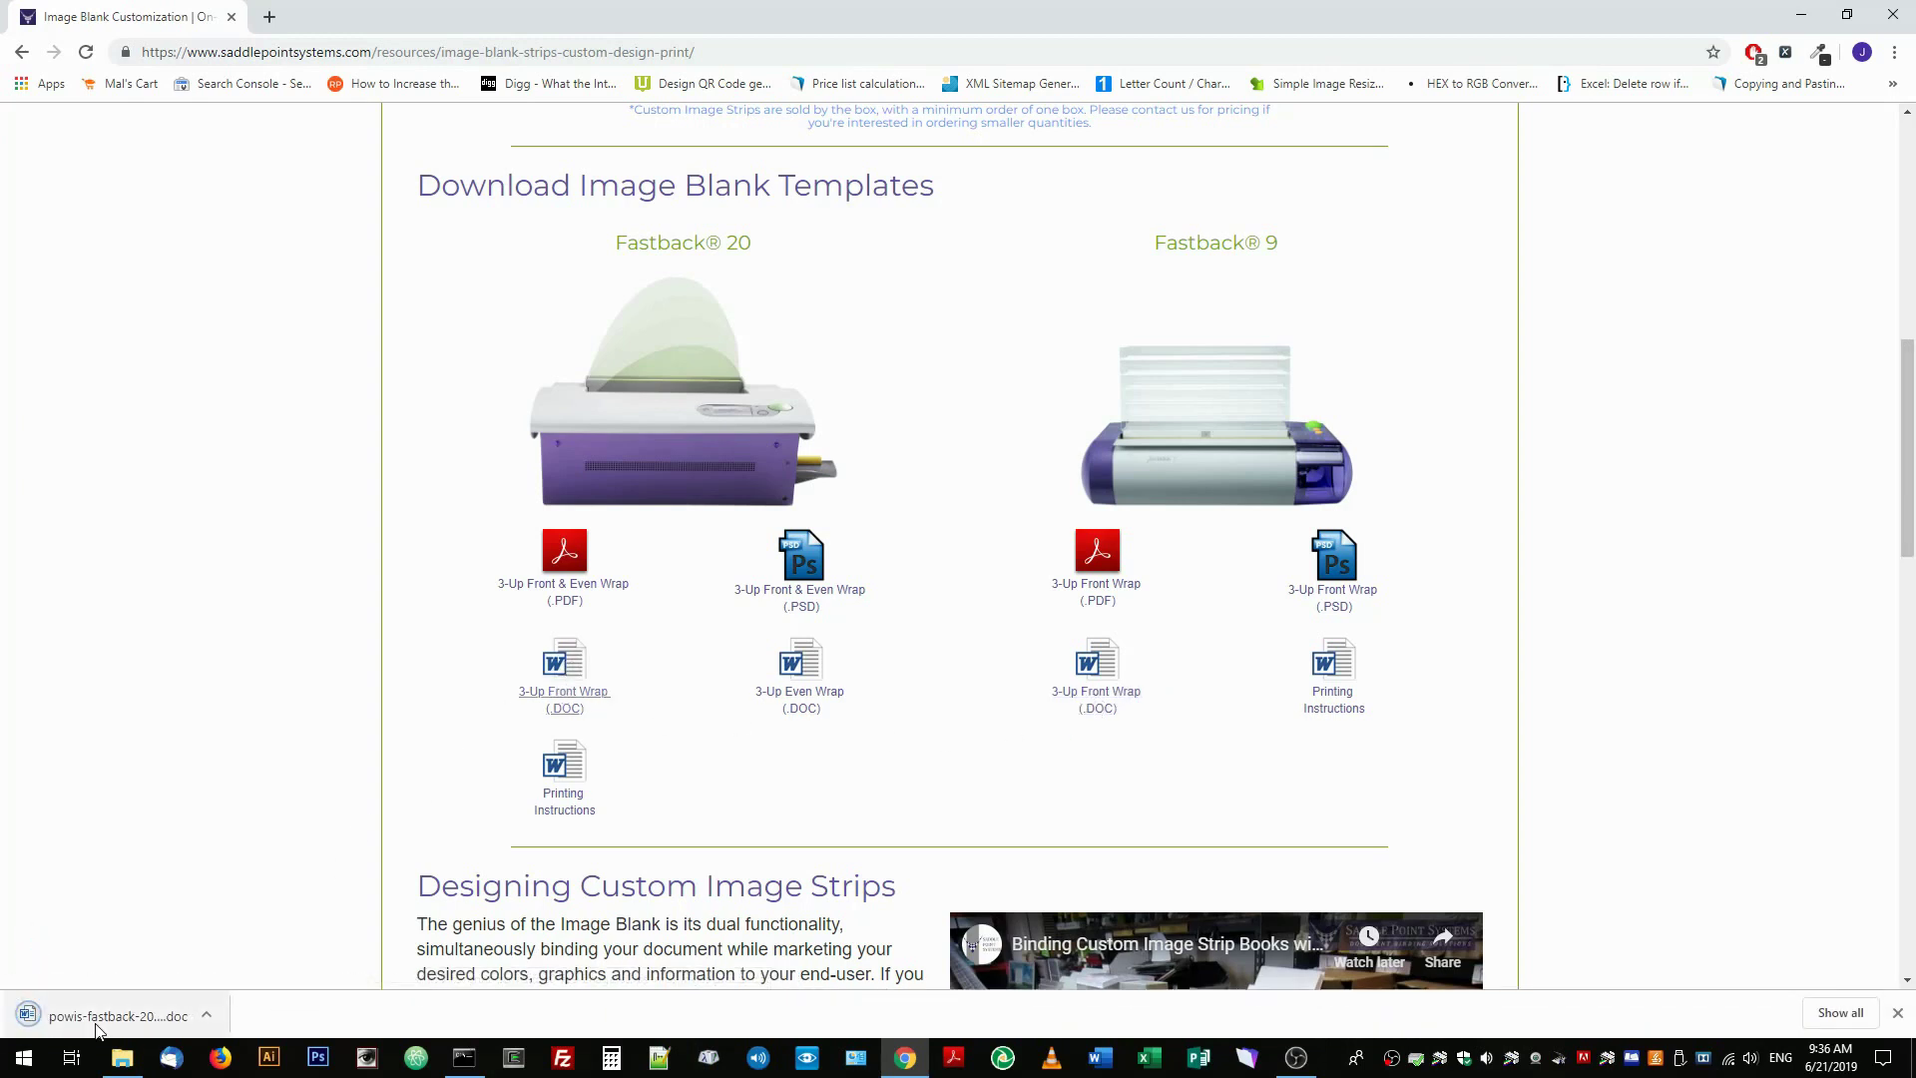
{"action": "left_click", "coordinate": [51, 1018]}
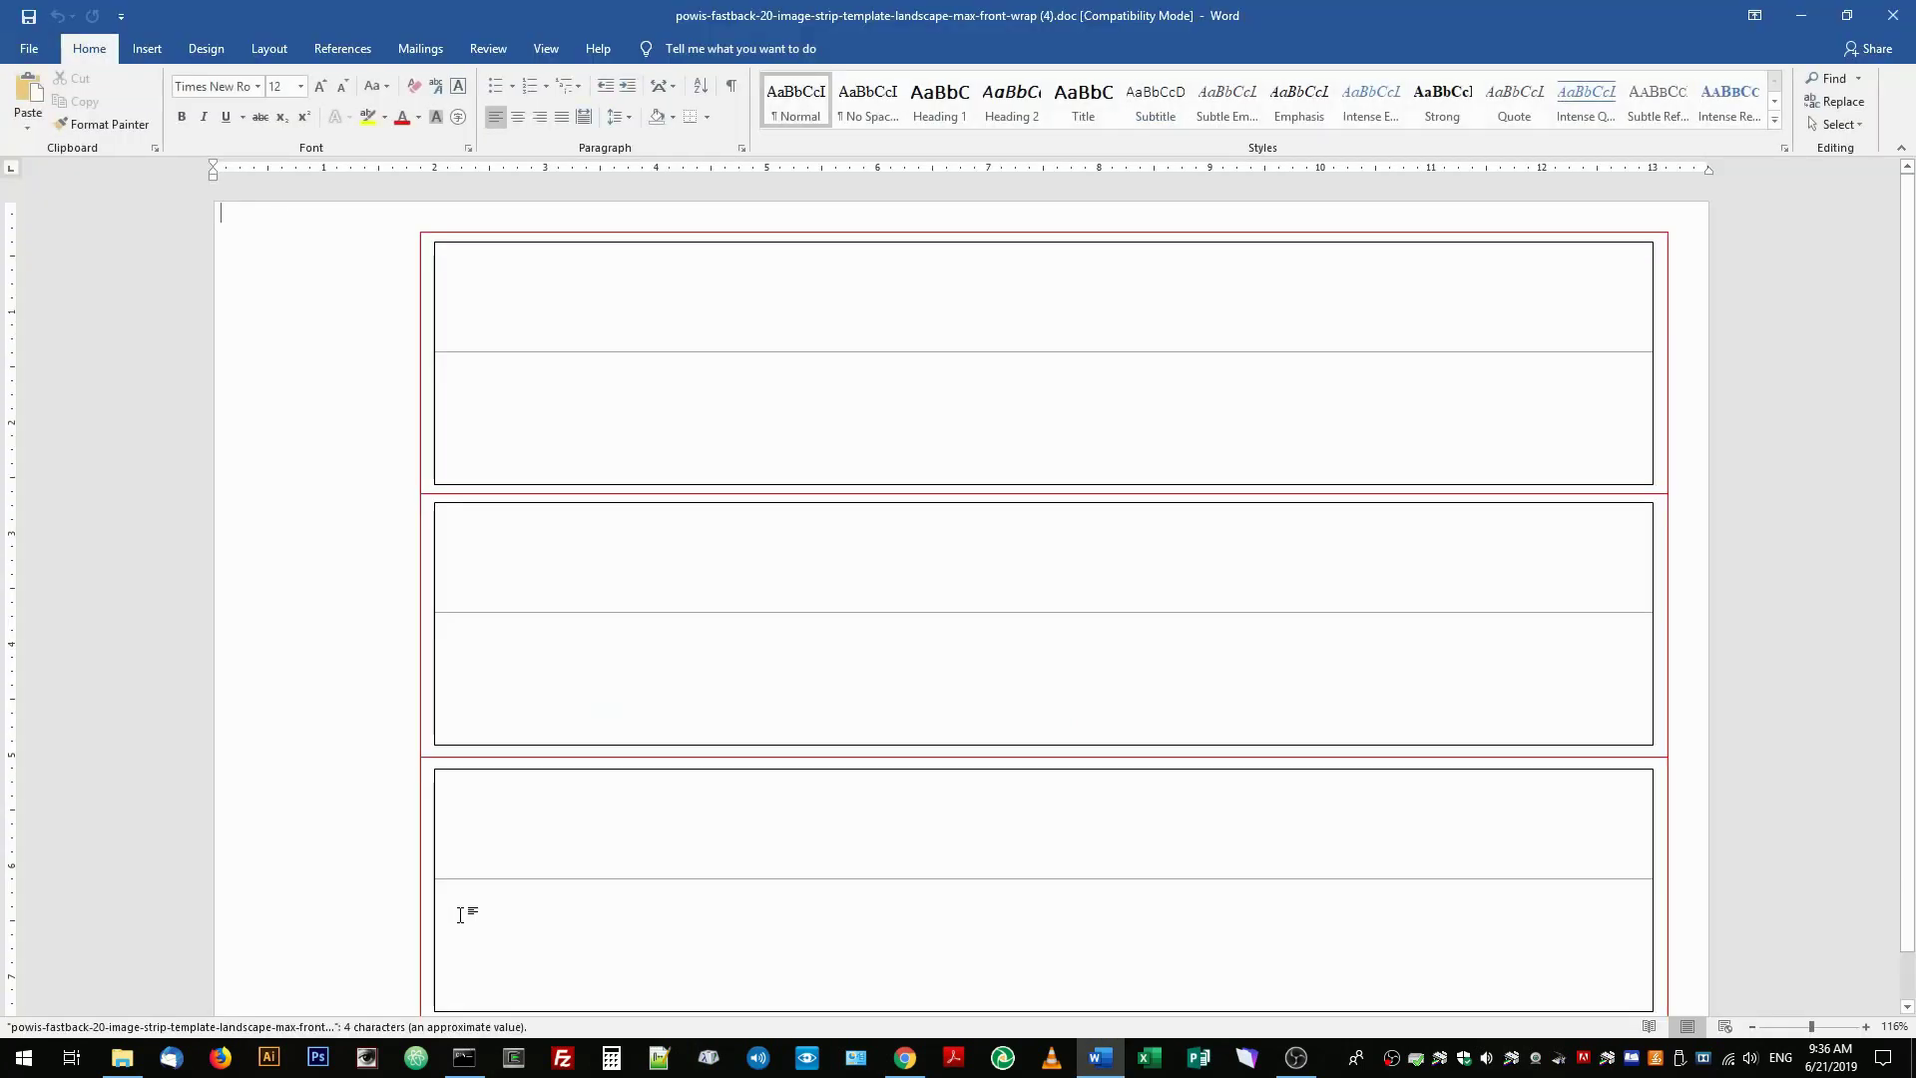
{"action": "scroll", "coordinate": [747, 853], "scroll_direction": "down", "scroll_amount": 1}
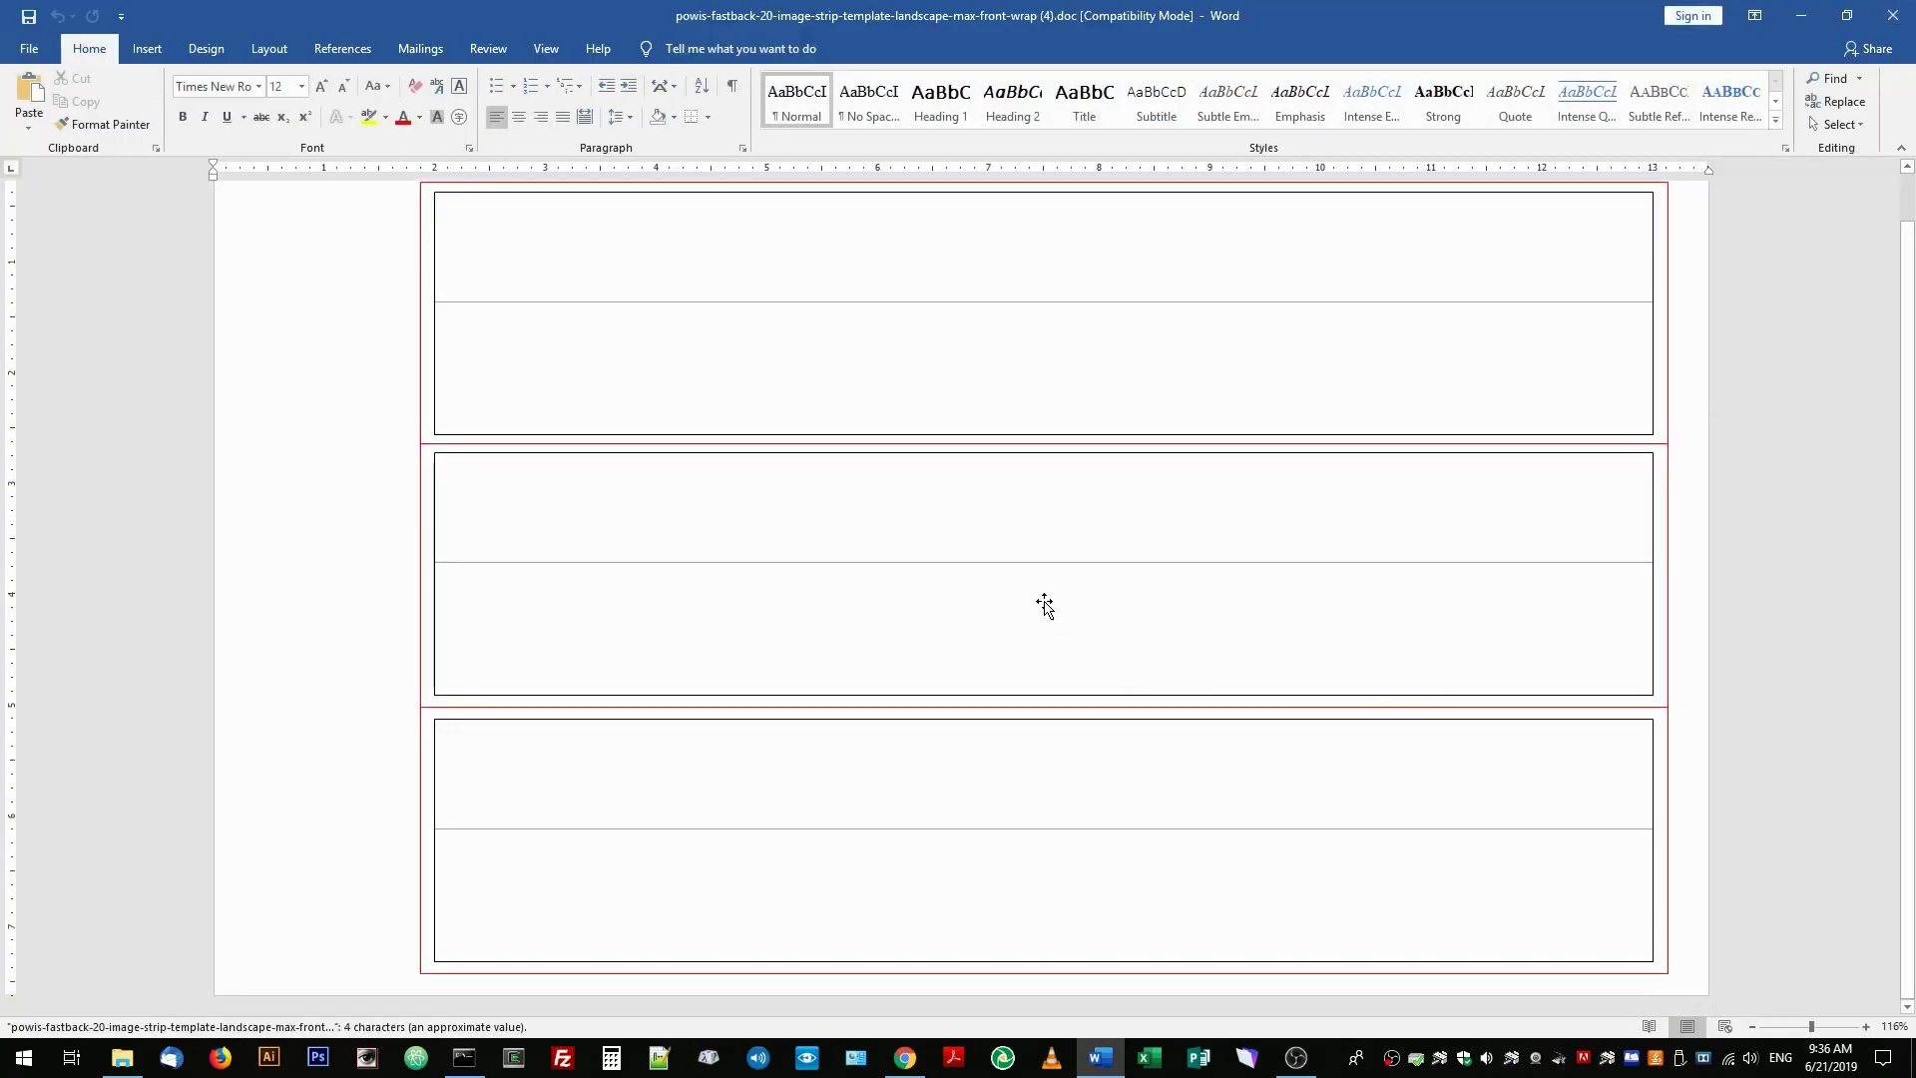
{"action": "left_click", "coordinate": [1893, 15]}
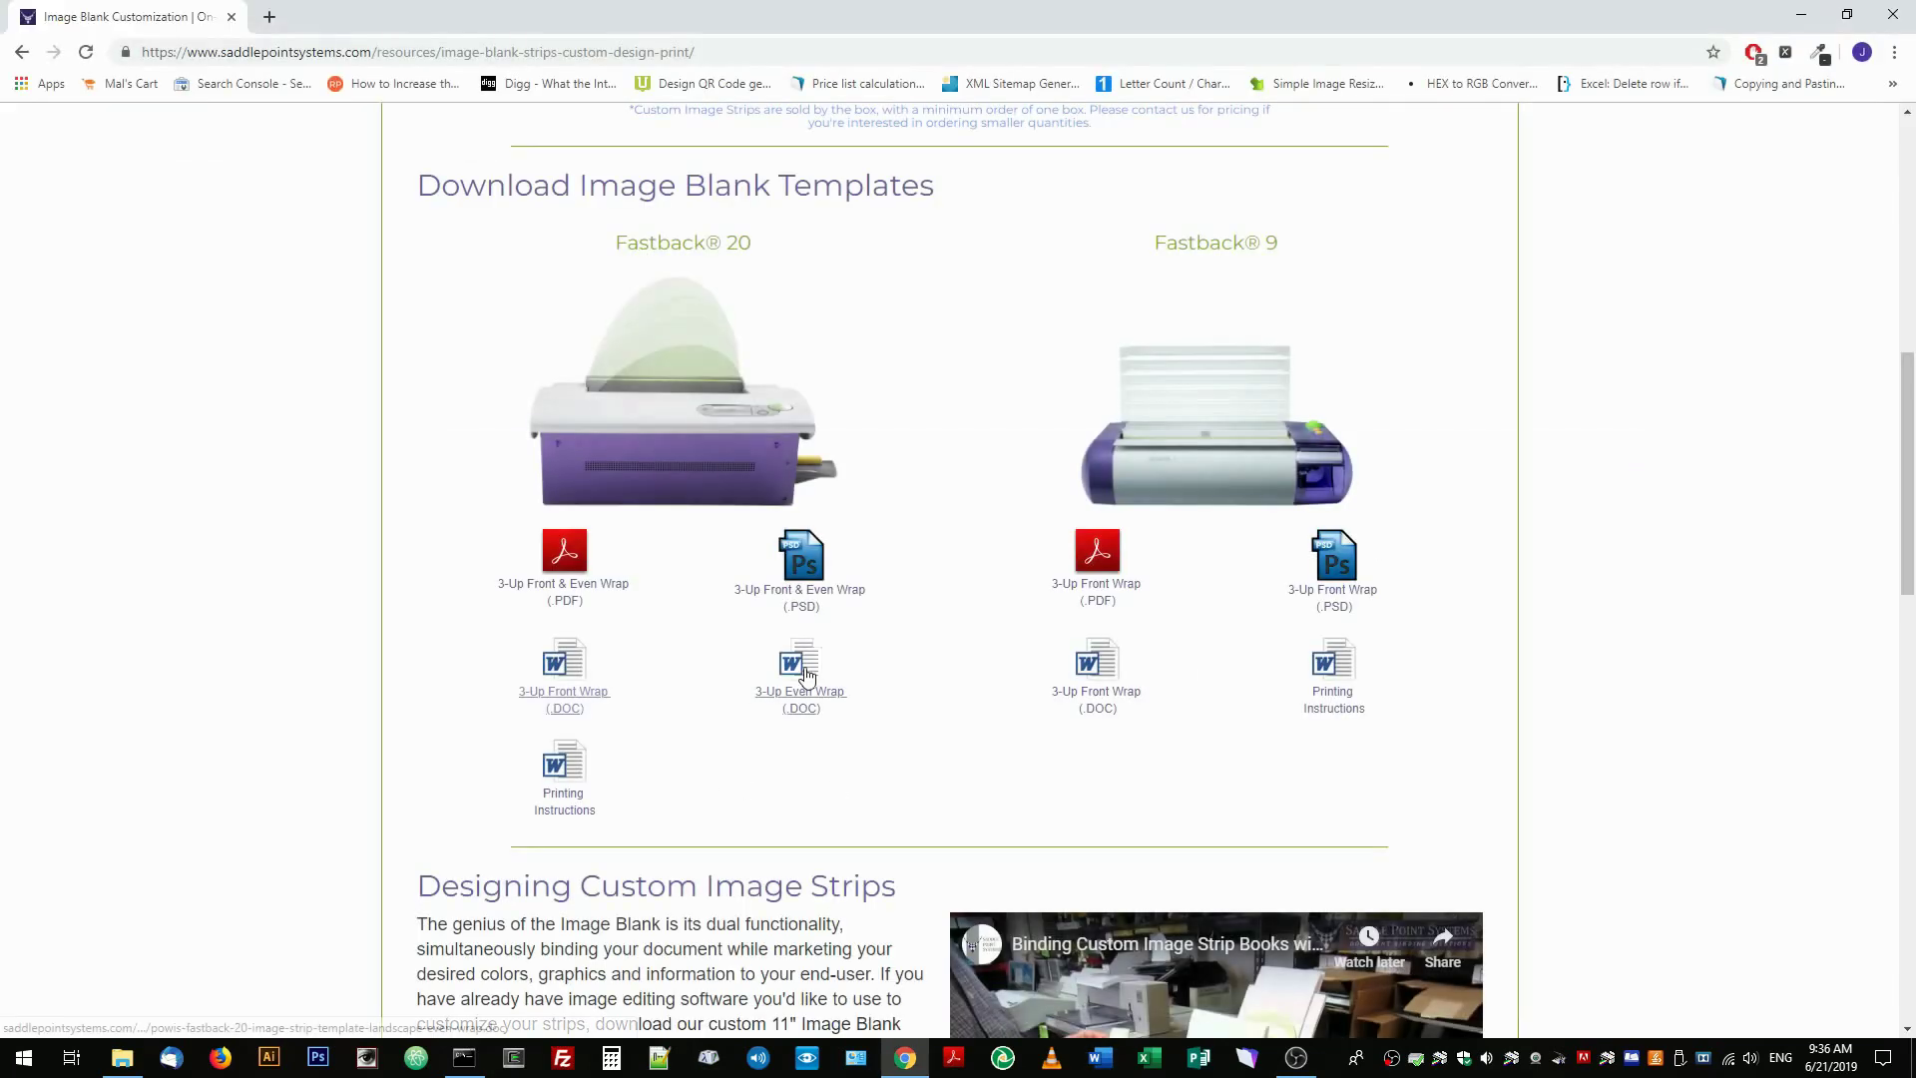
Step: Download the Fastback 20 3-Up Even Wrap .DOC template and examine its guidelines in Word
{"action": "left_click", "coordinate": [804, 676]}
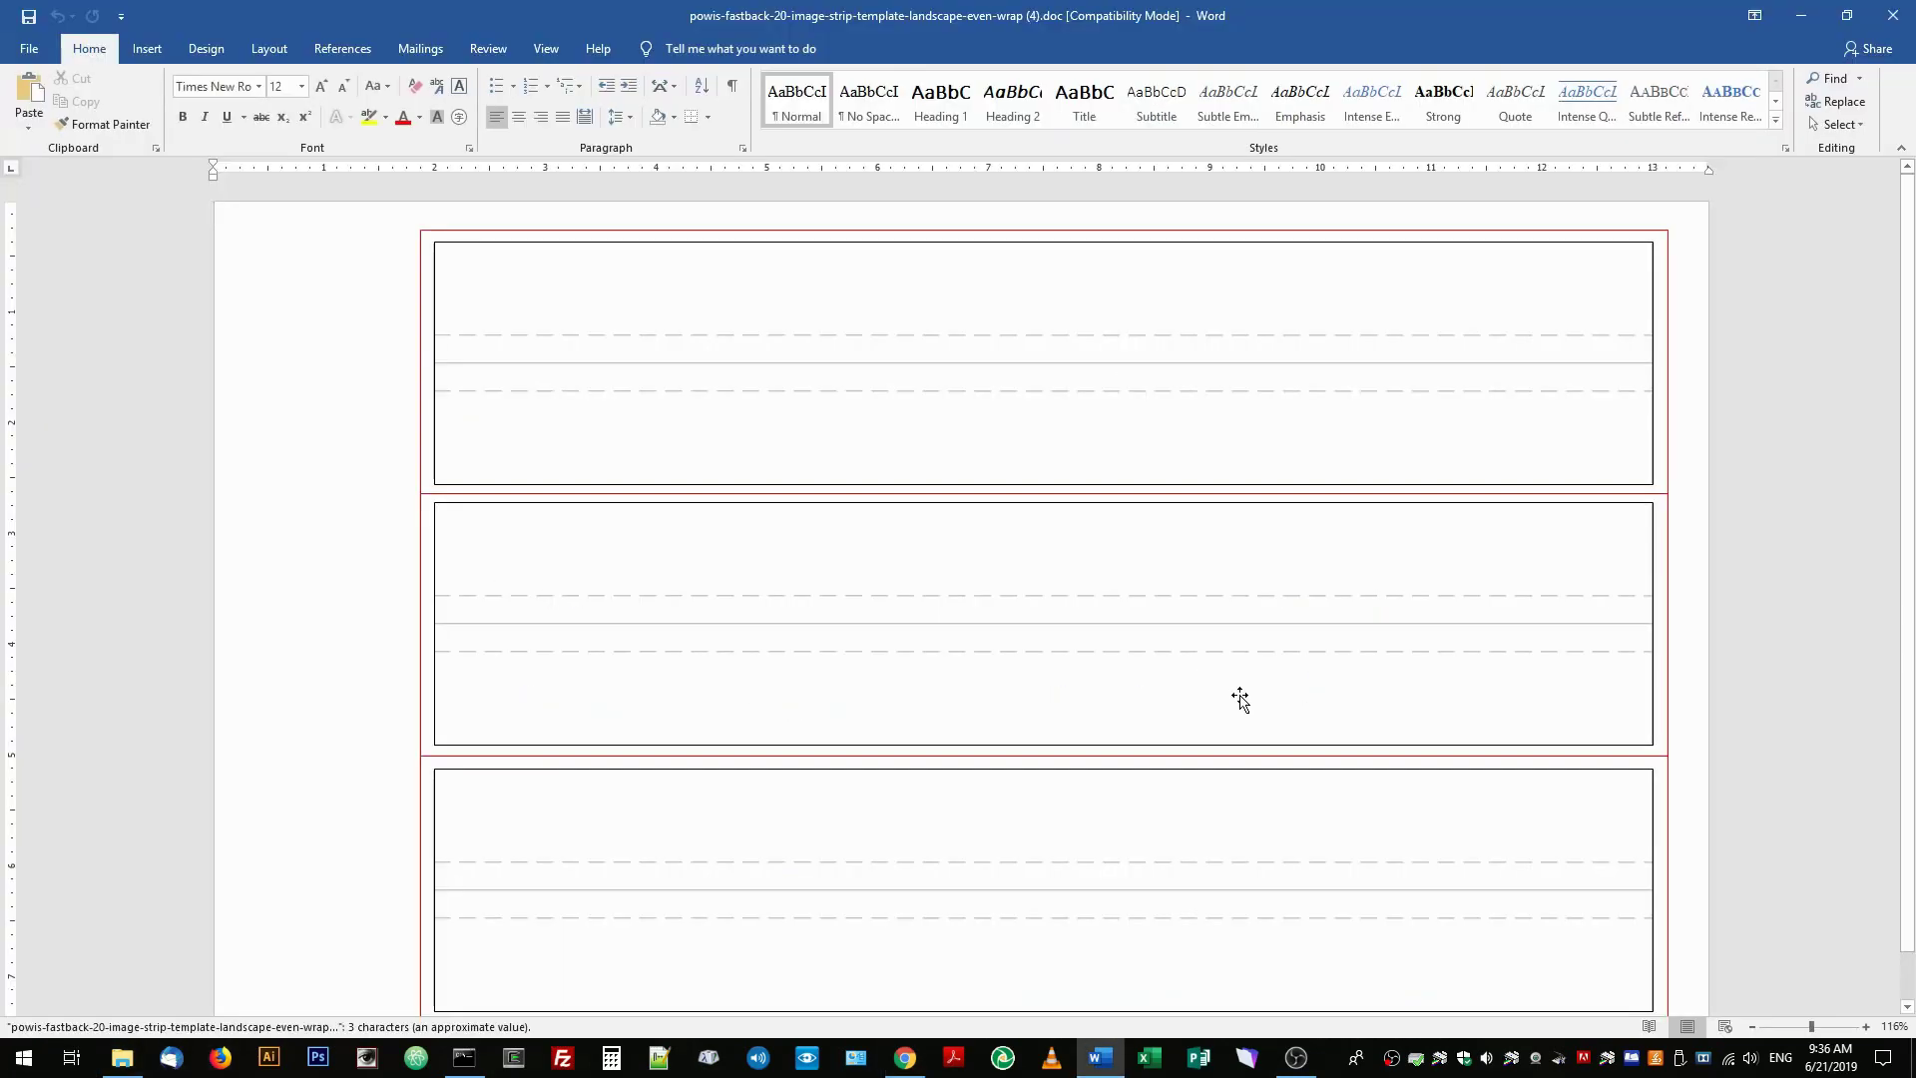
{"action": "scroll", "coordinate": [1019, 719], "scroll_direction": "down", "scroll_amount": 2}
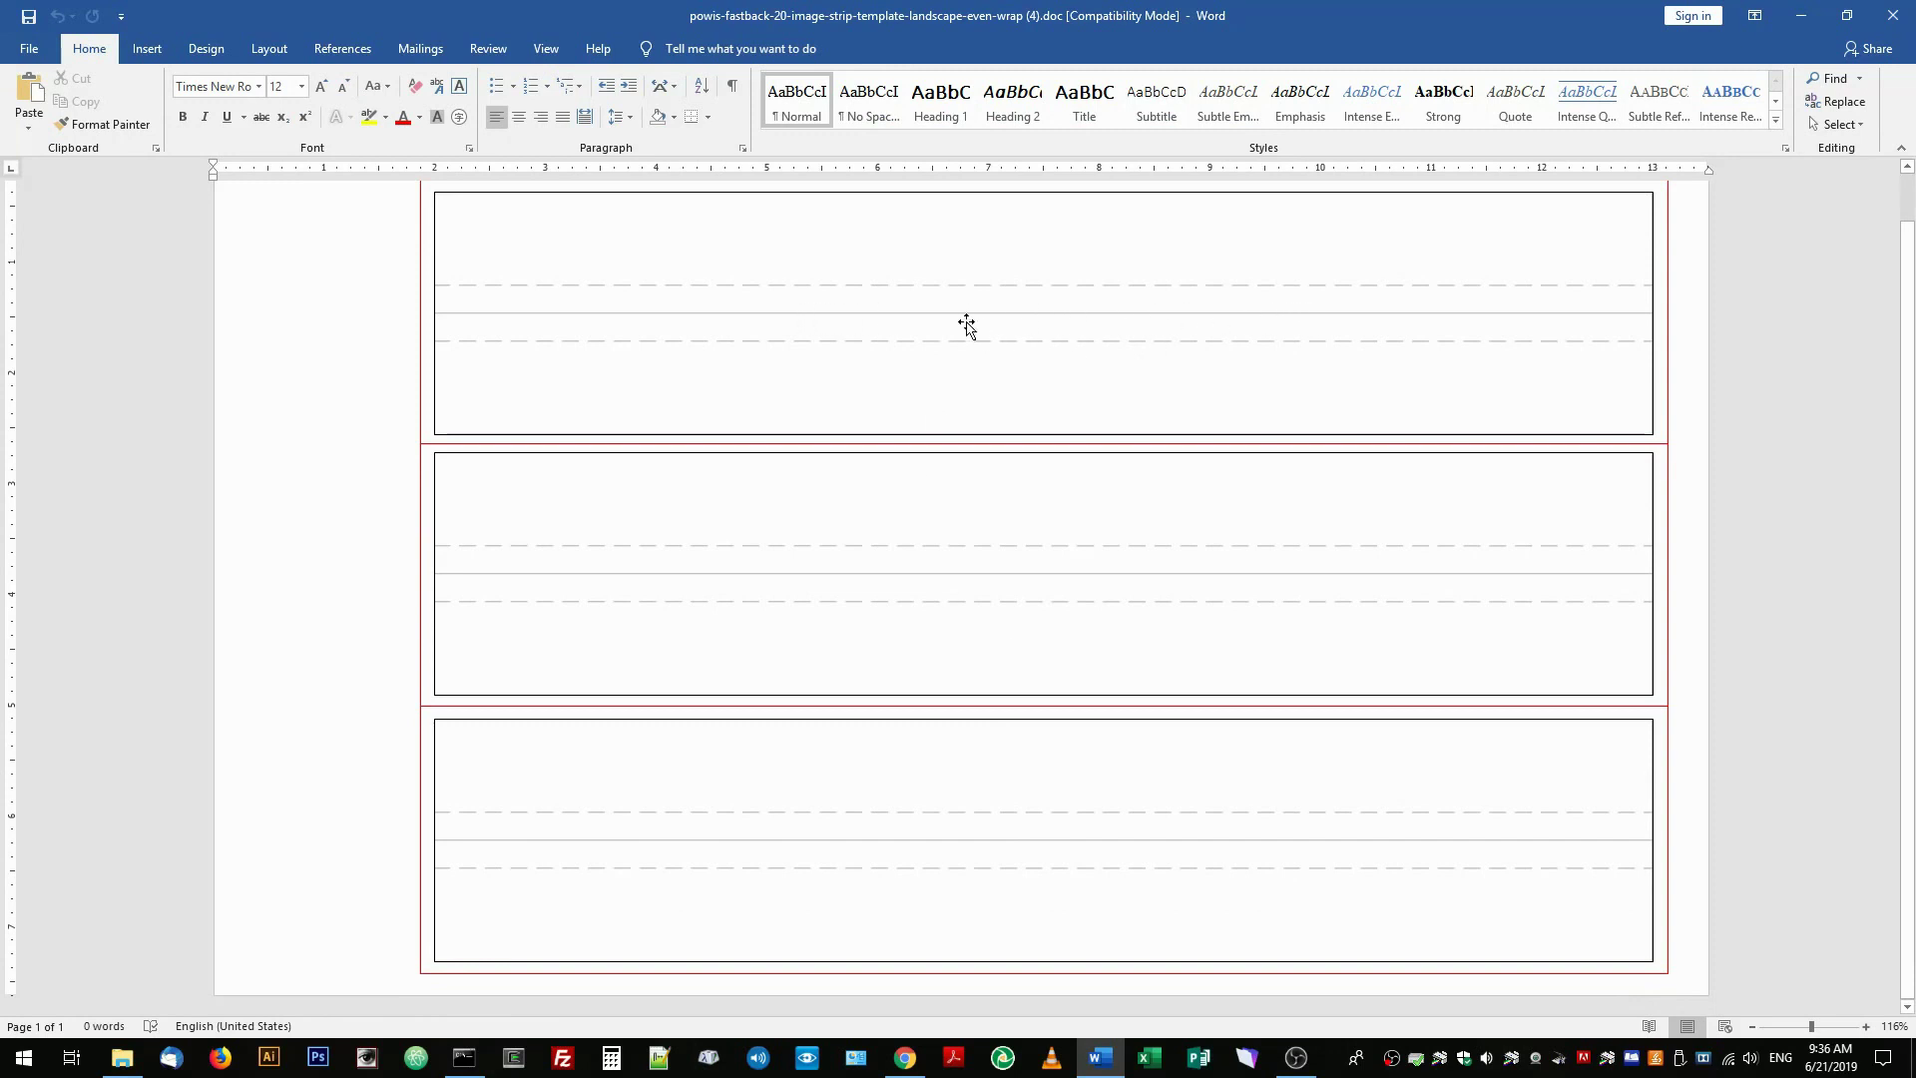
{"action": "scroll", "coordinate": [893, 440], "scroll_direction": "up", "scroll_amount": 1}
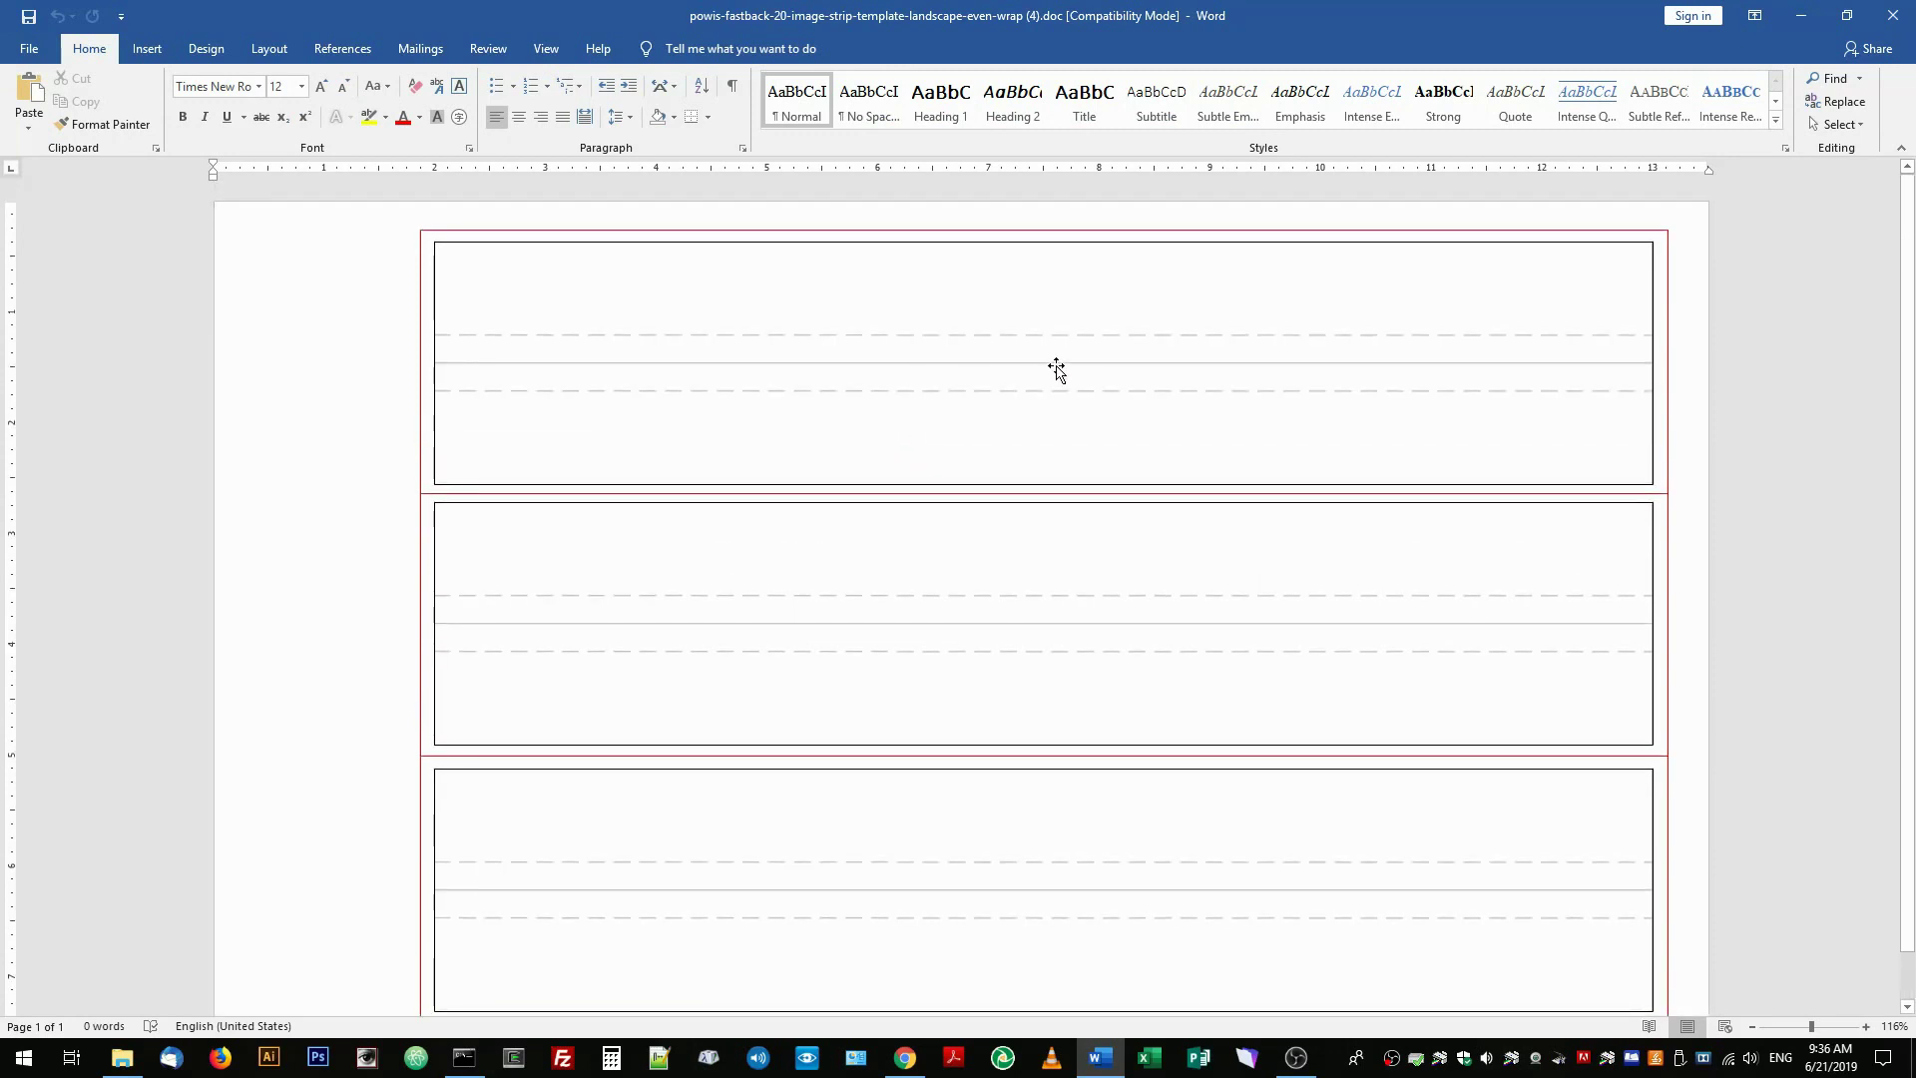
{"action": "scroll", "coordinate": [941, 360], "scroll_direction": "down", "scroll_amount": 1}
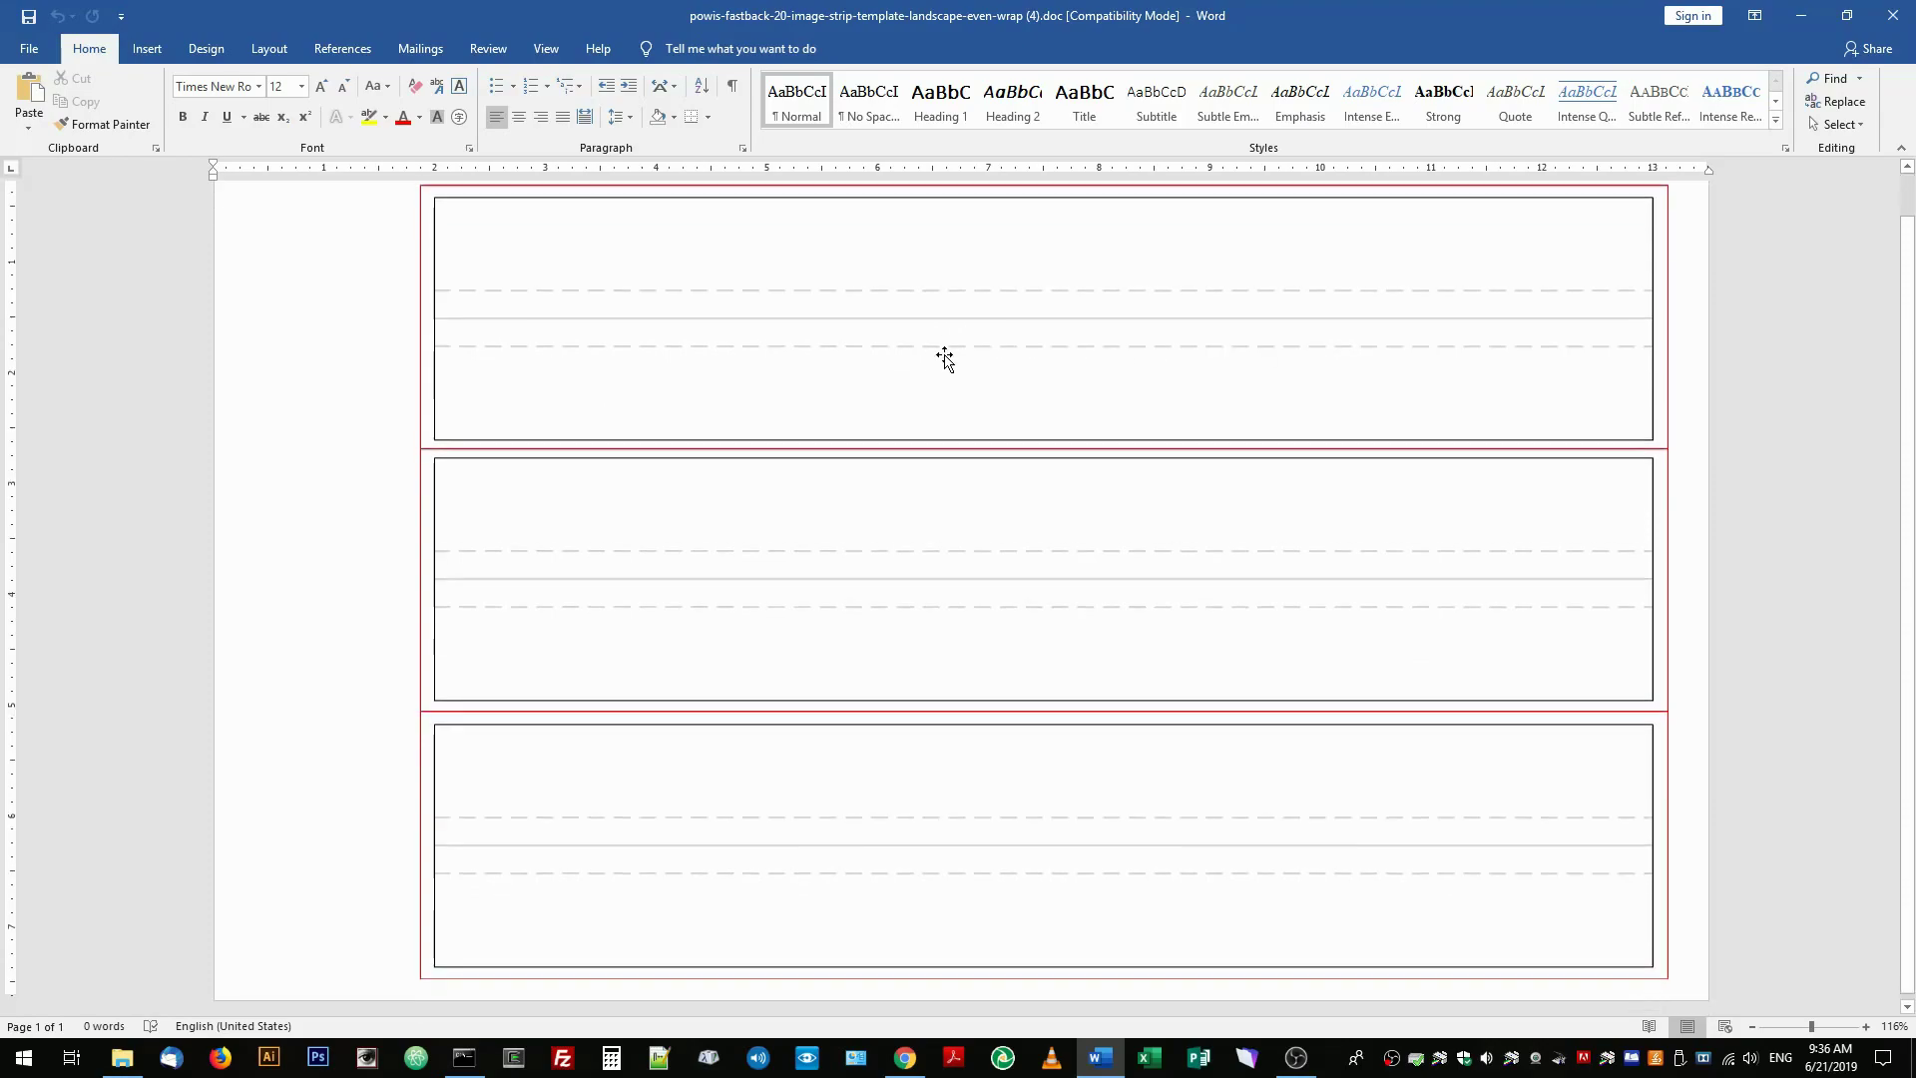
{"action": "key", "text": "alt+Tab"}
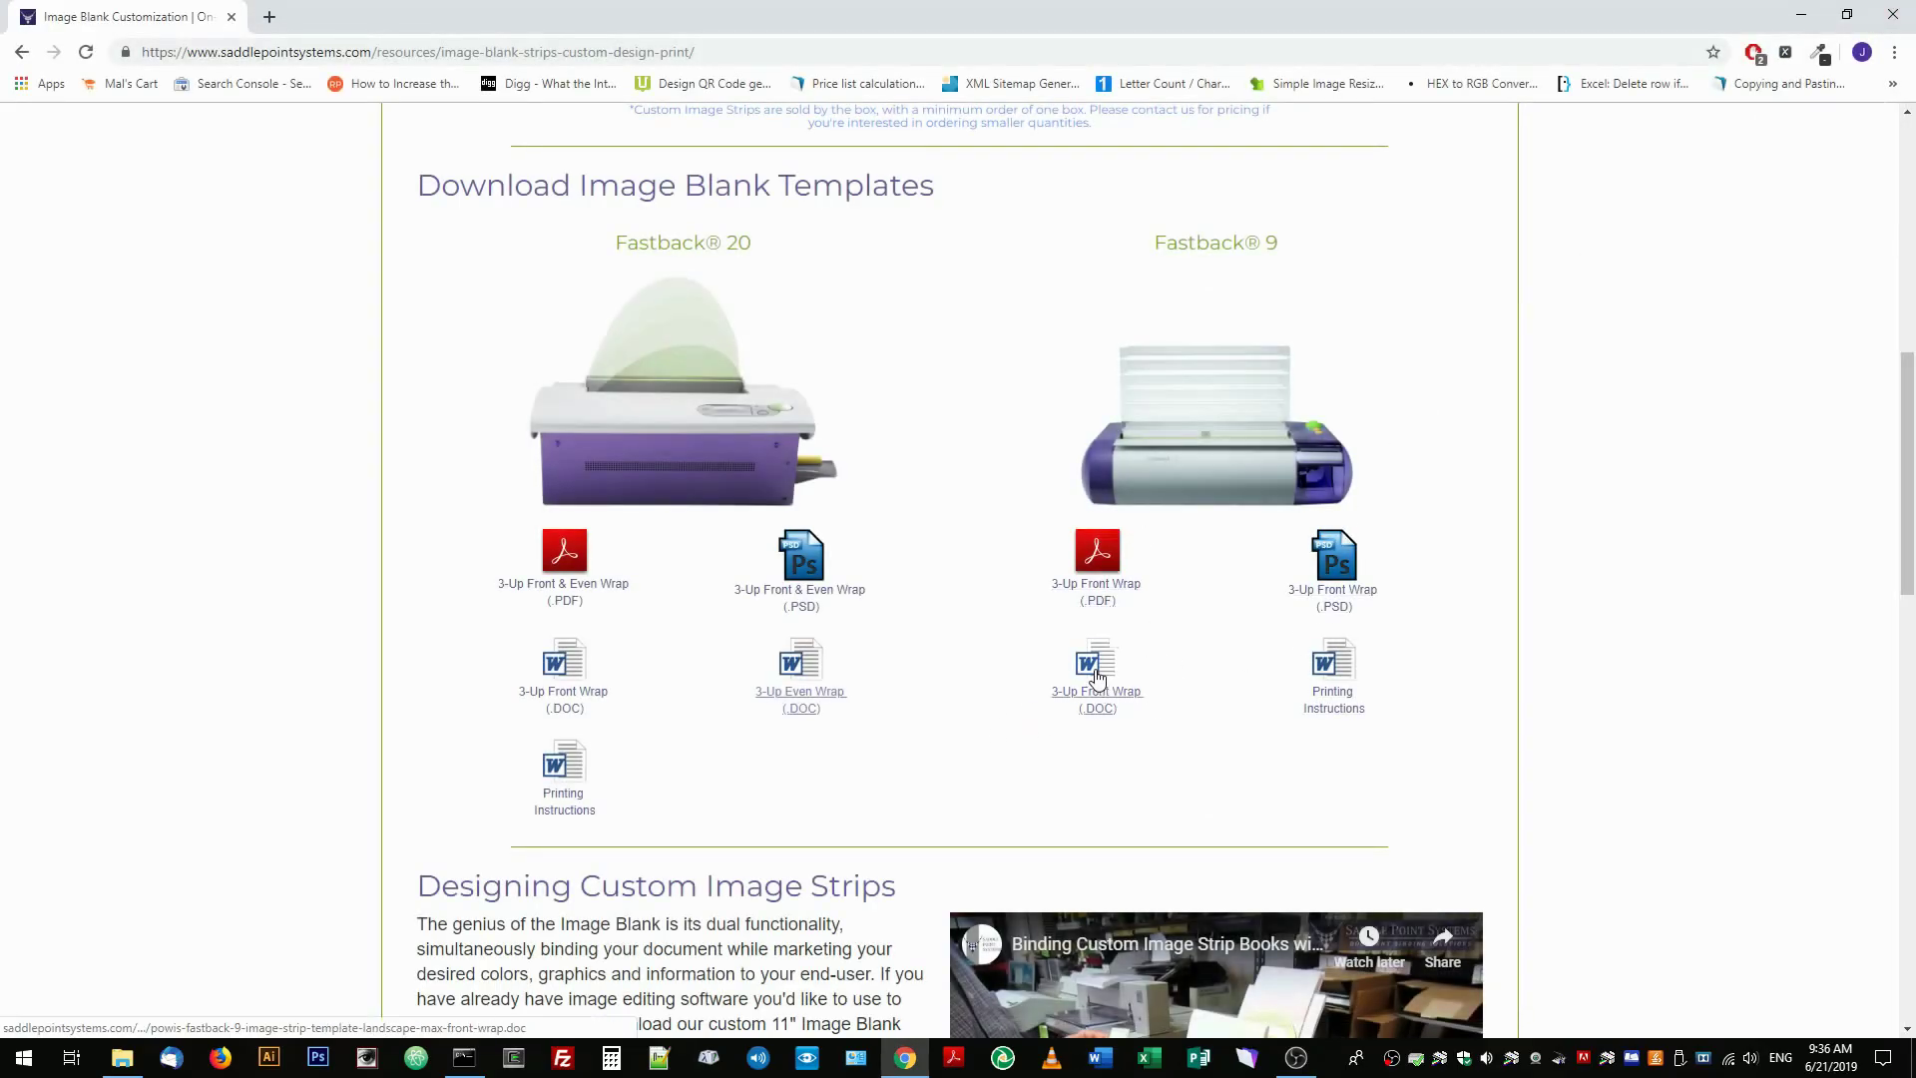
Step: Download the Fastback 9 3-Up Front Wrap .DOC template, examine its layout in Word, and close both the document and the browser
{"action": "left_click", "coordinate": [1098, 678]}
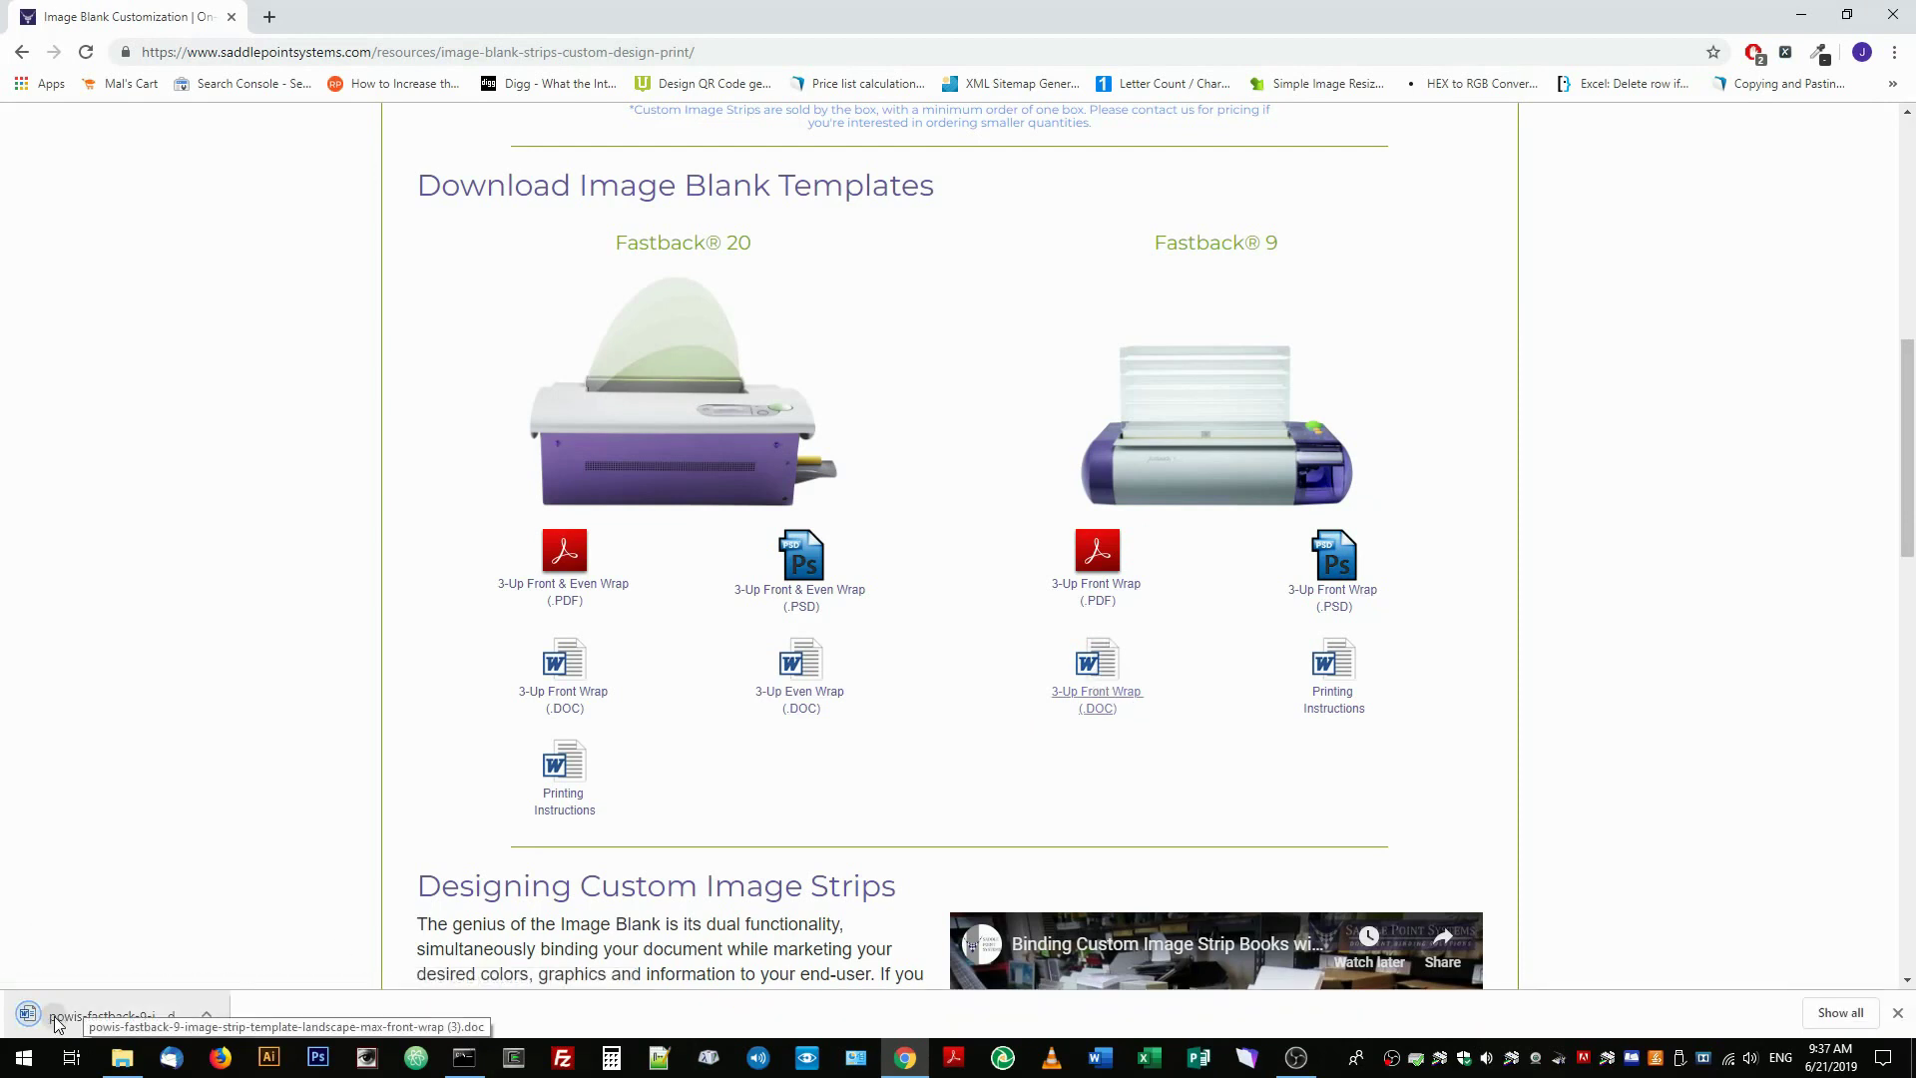
{"action": "left_click", "coordinate": [55, 1018]}
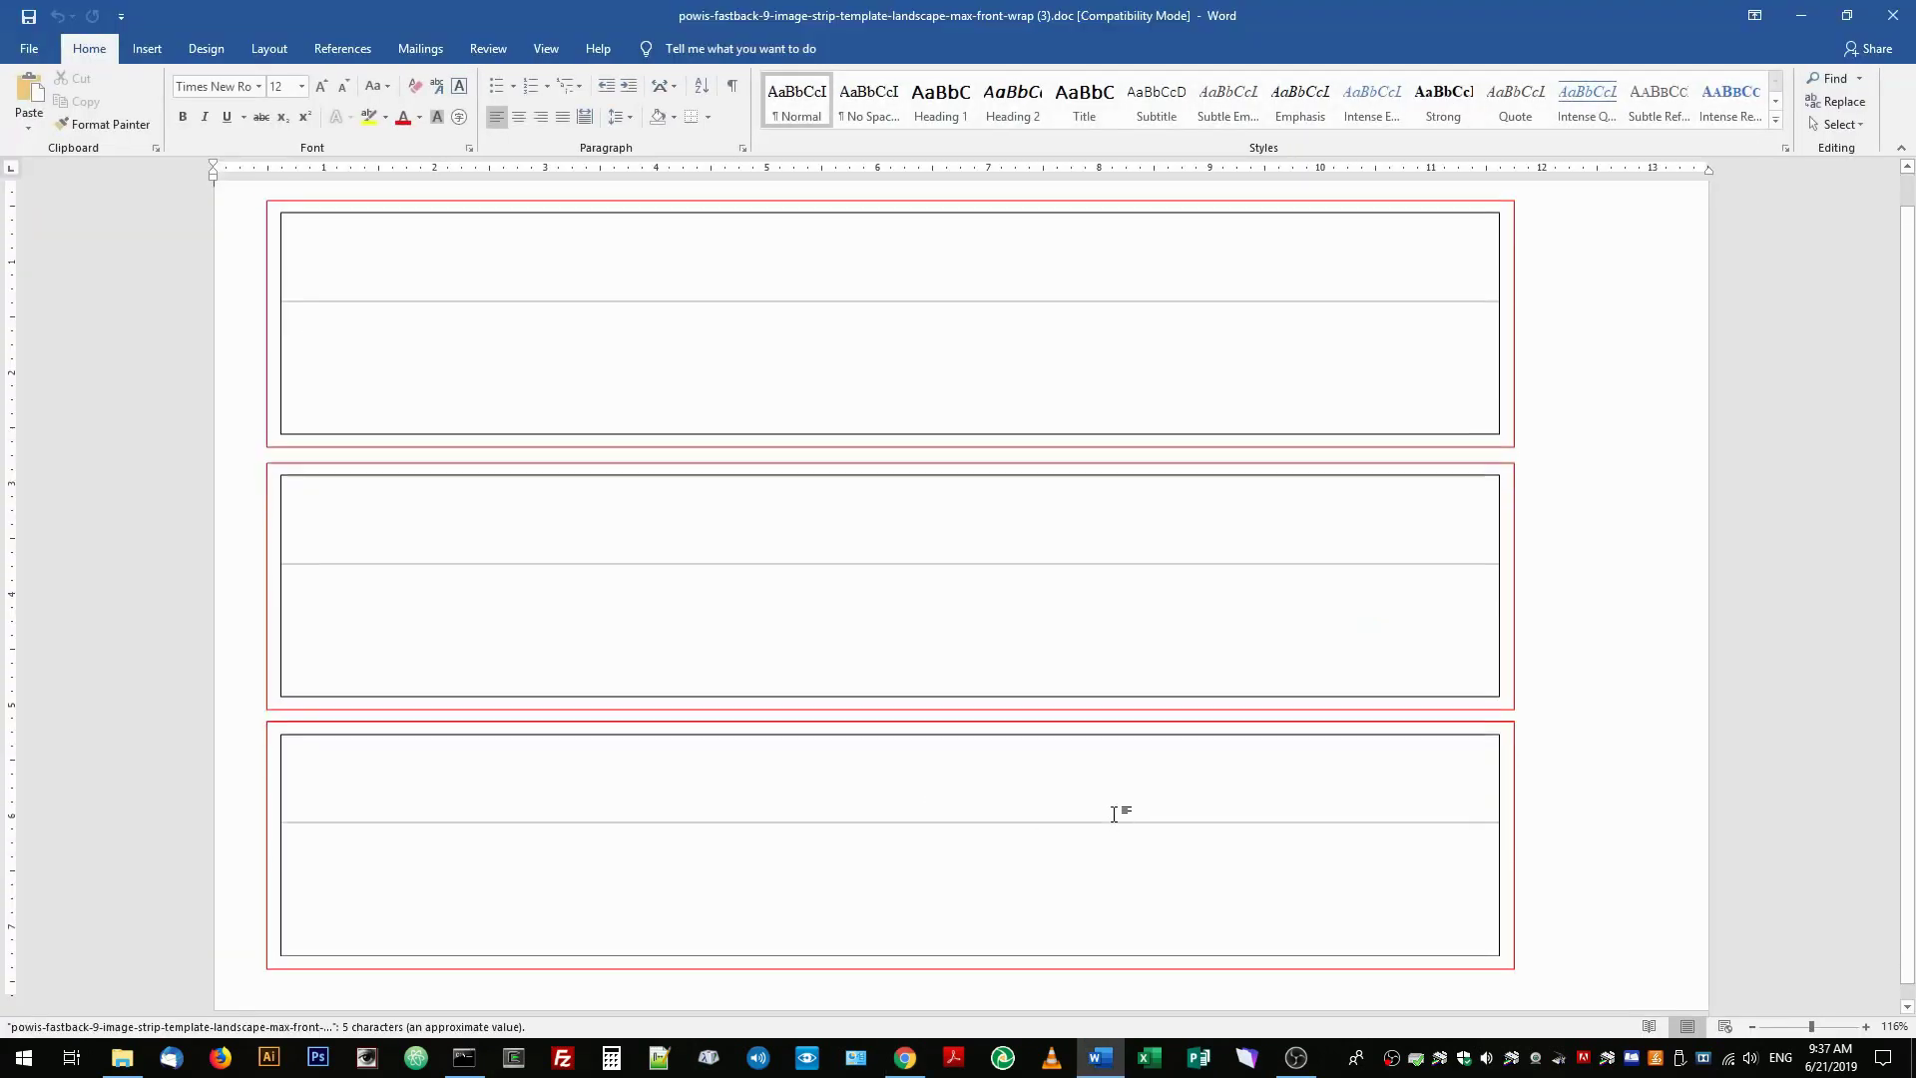
{"action": "scroll", "coordinate": [1114, 813], "scroll_direction": "down", "scroll_amount": 1}
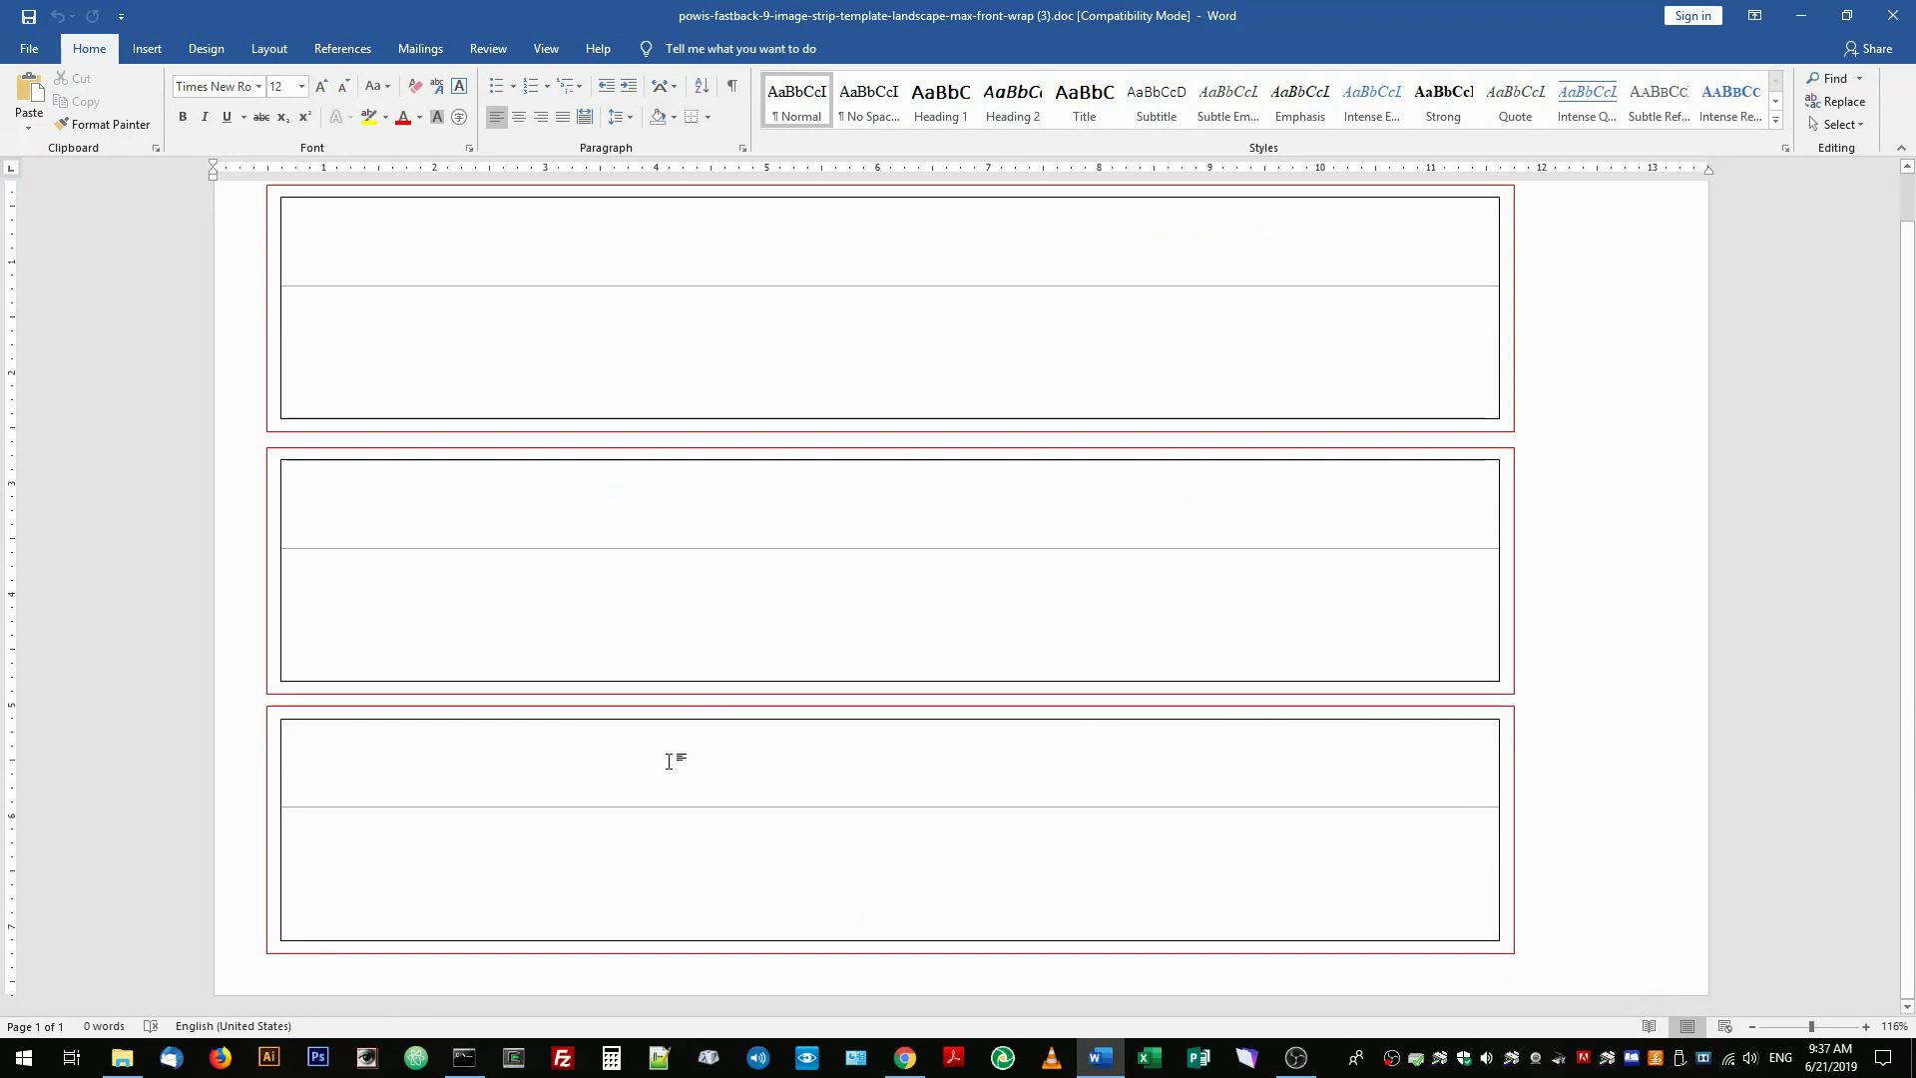
{"action": "scroll", "coordinate": [1581, 769], "scroll_direction": "up", "scroll_amount": 1}
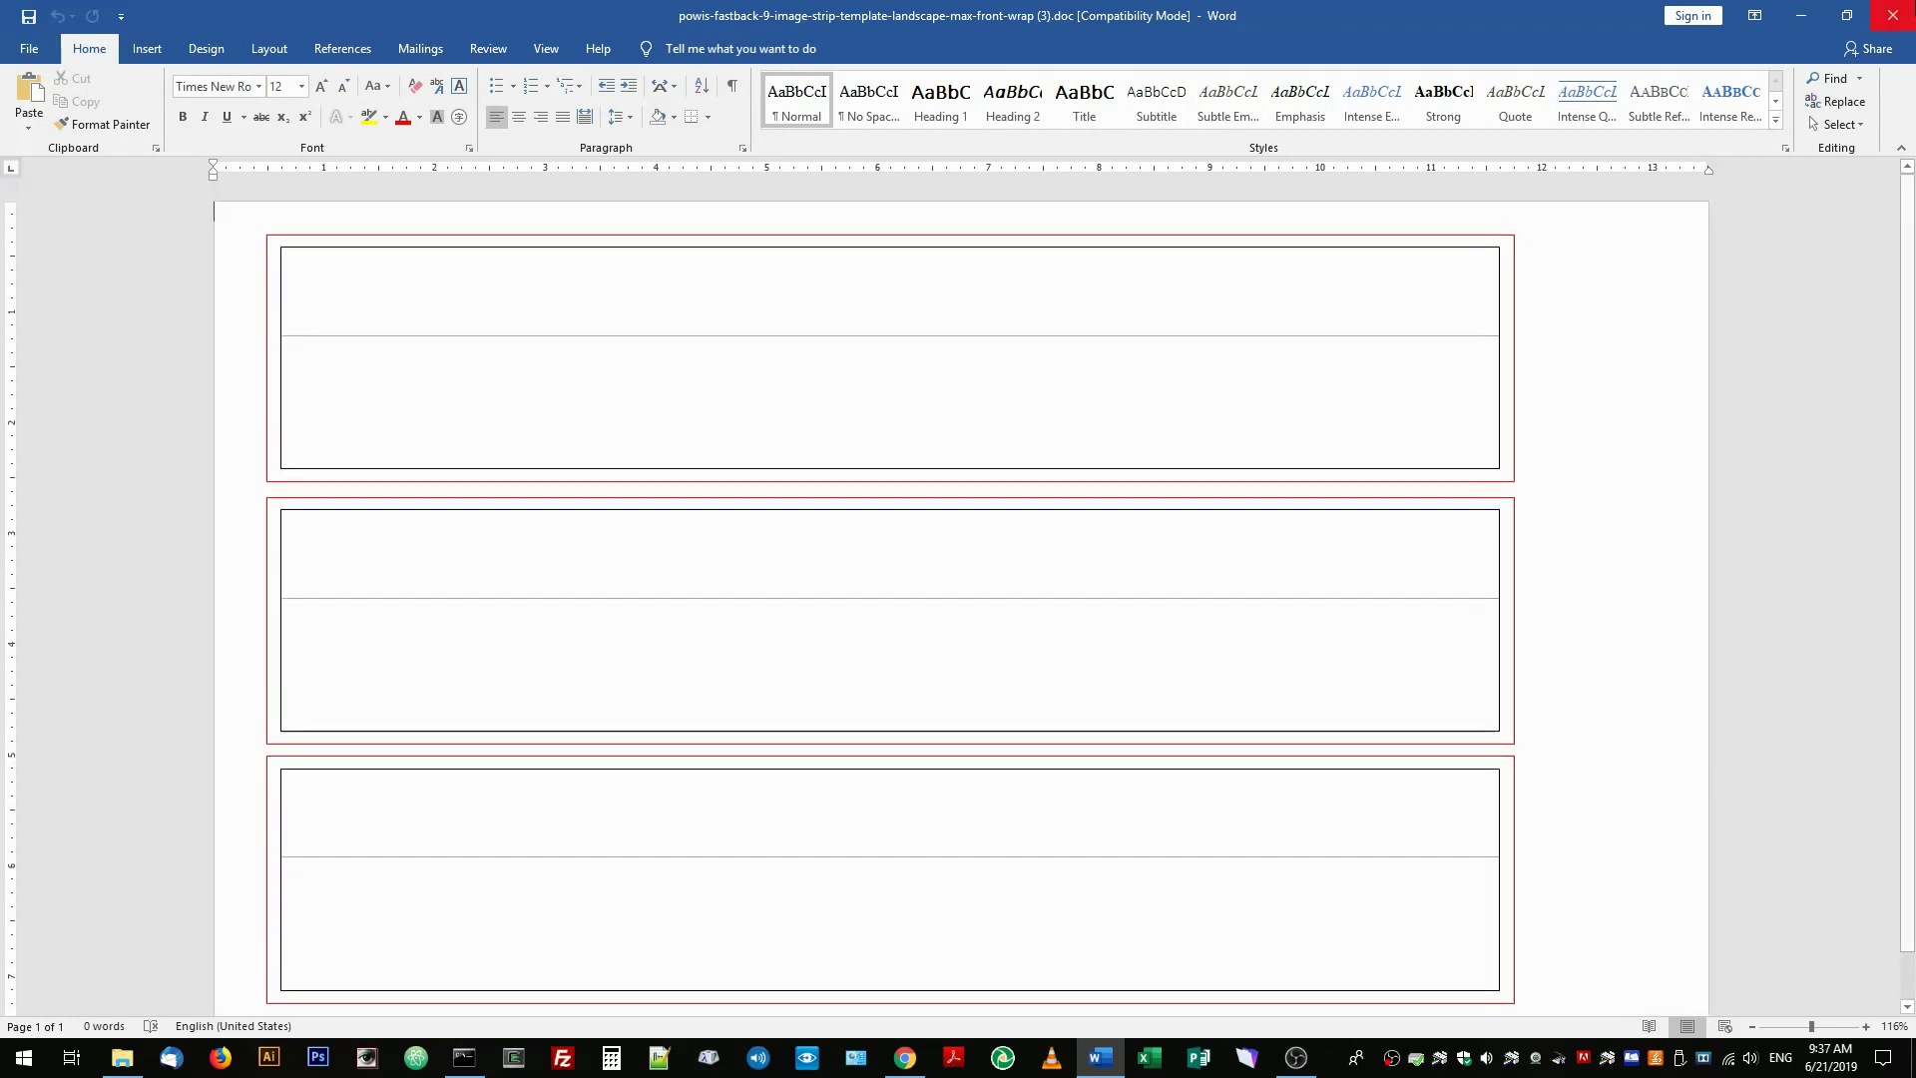
{"action": "left_click", "coordinate": [1903, 14]}
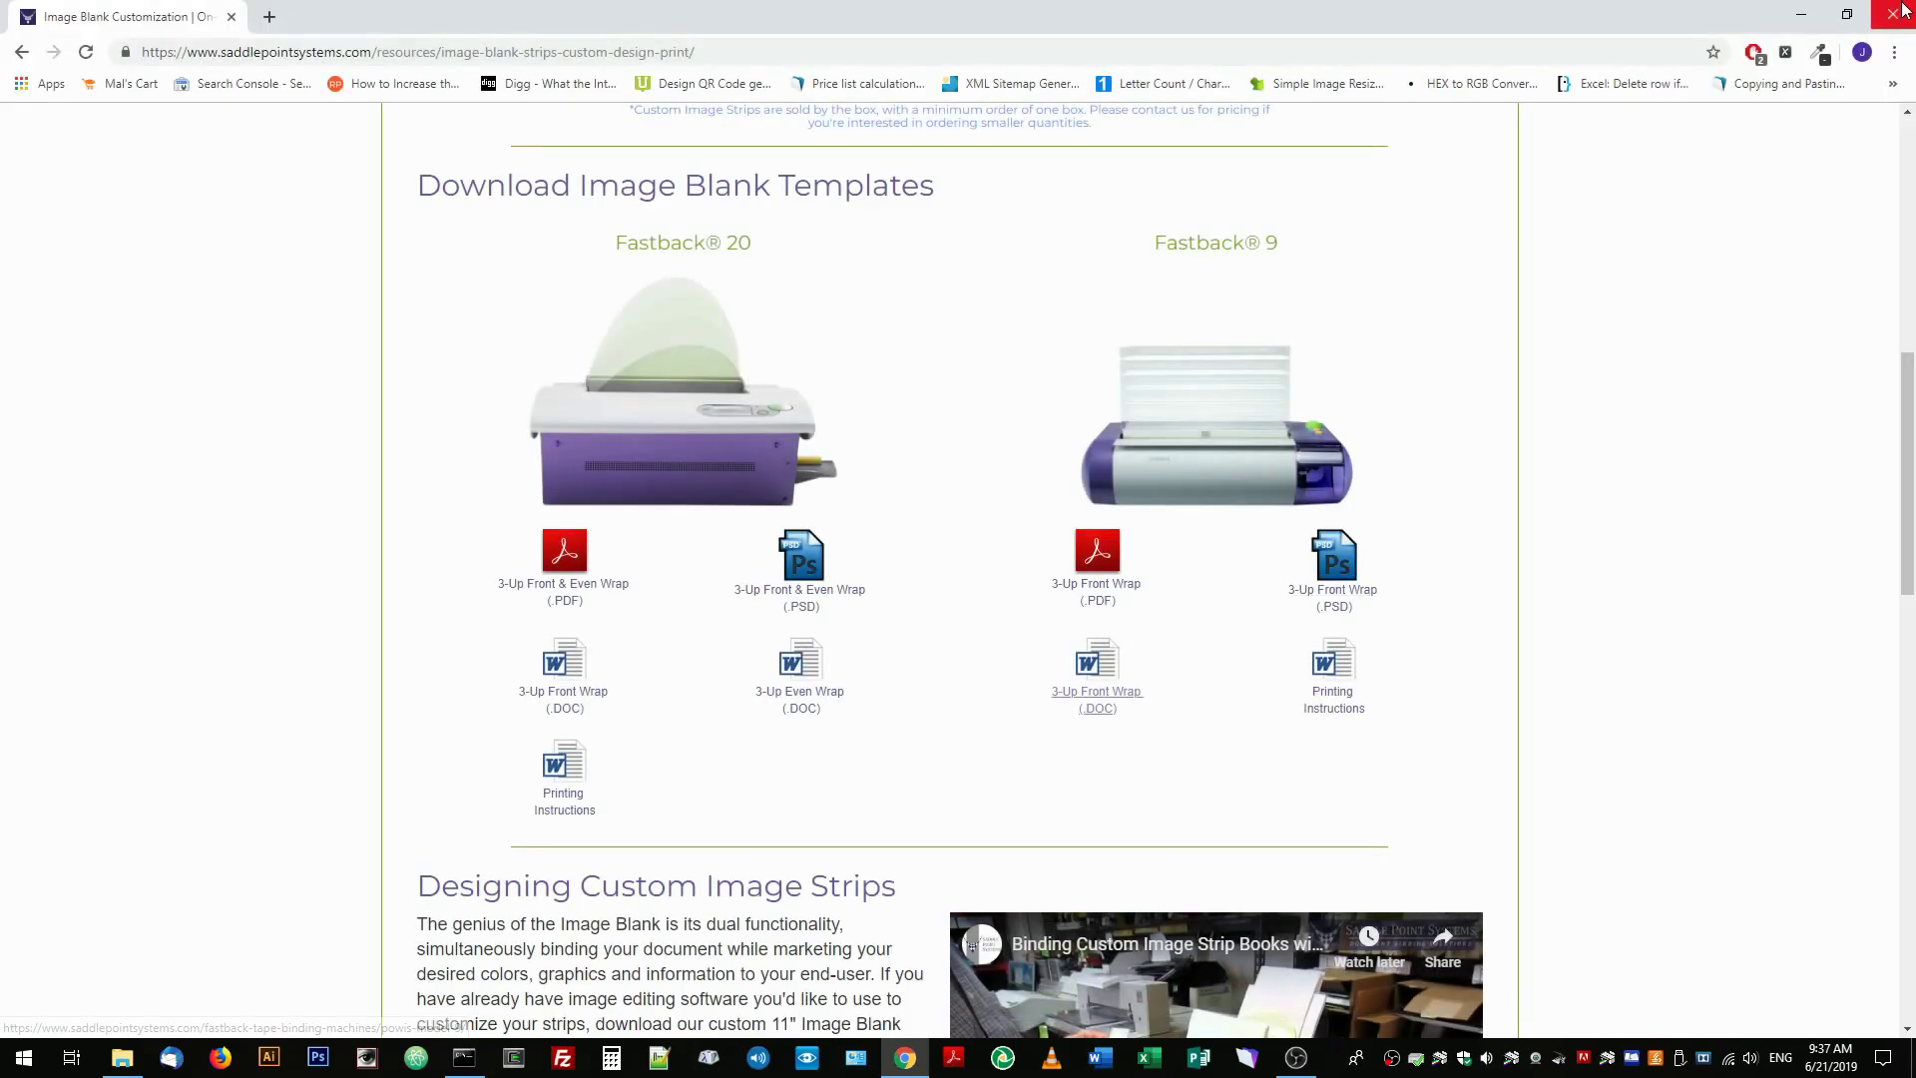
{"action": "left_click", "coordinate": [1903, 12]}
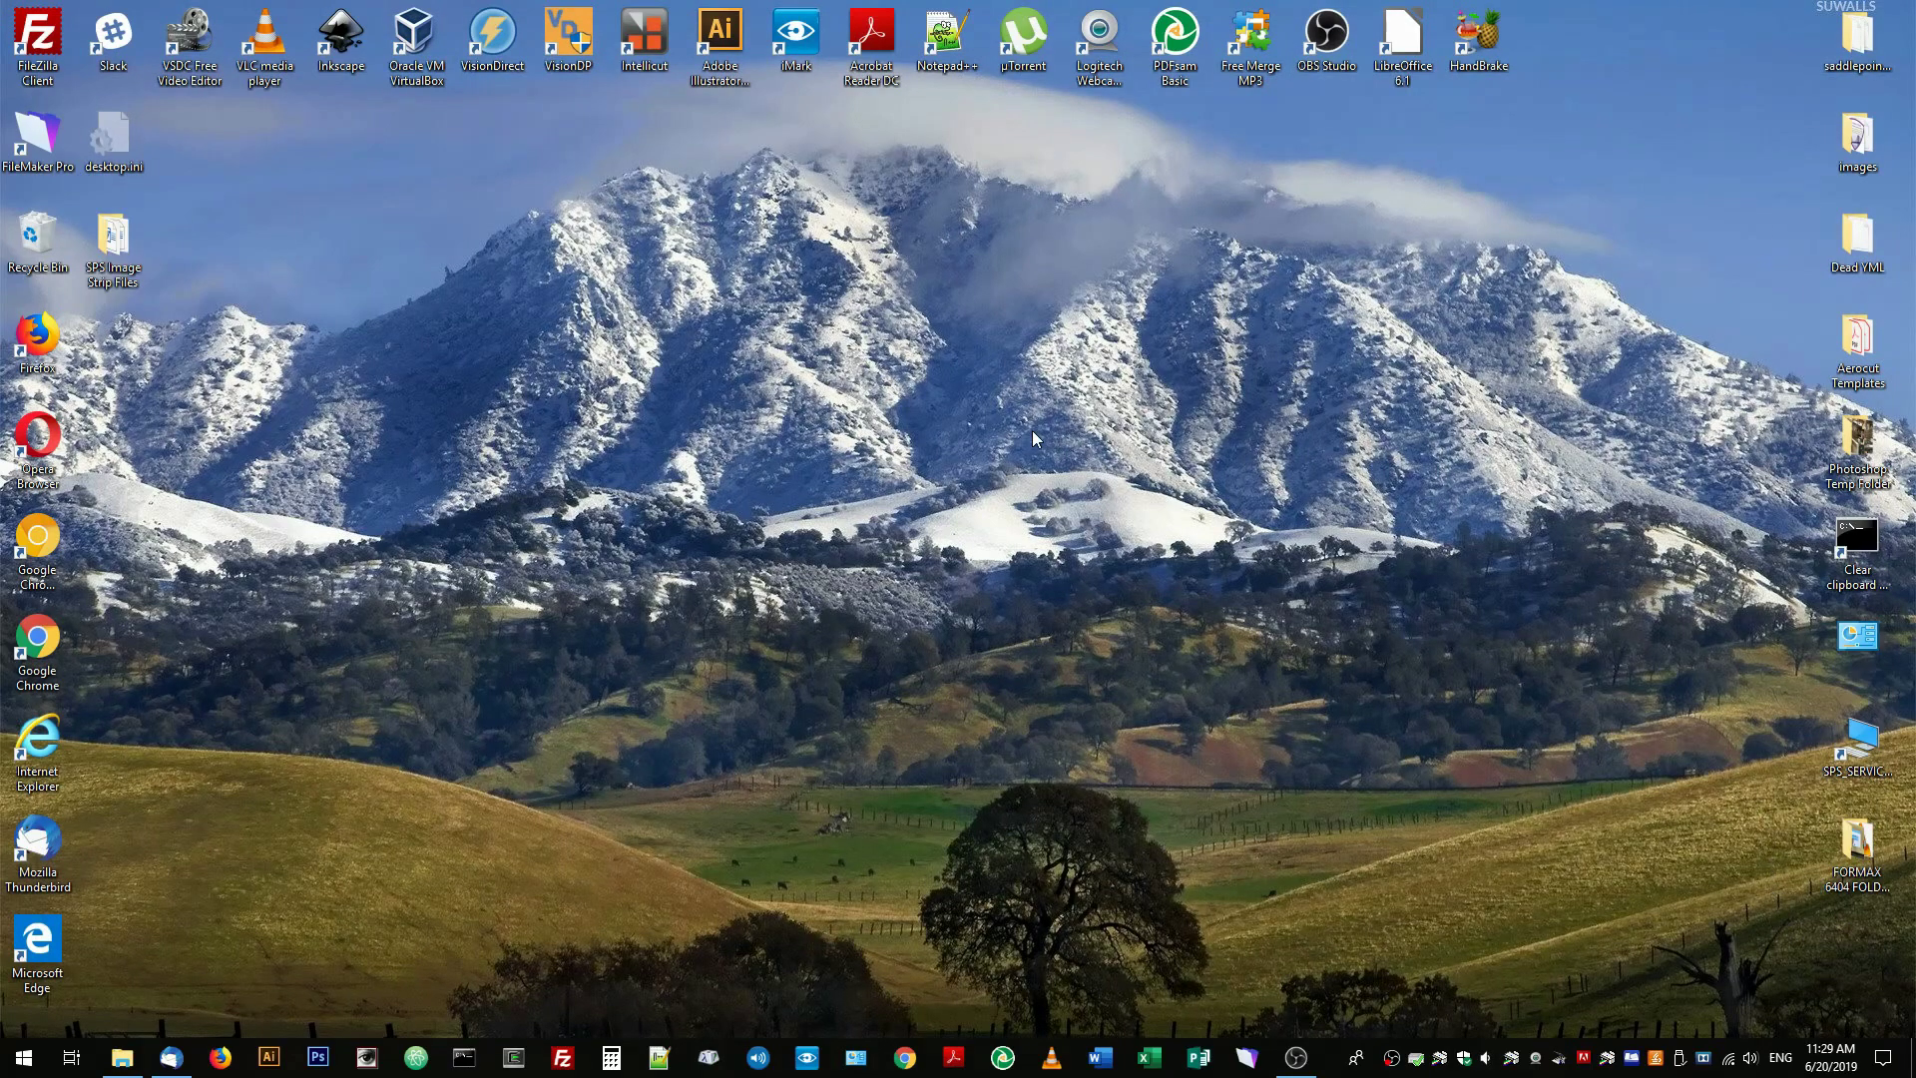
Step: Start Word and open the recent document Max Front Wrap FB20 Image Strip Template landscape.doc
{"action": "left_click", "coordinate": [1082, 1046]}
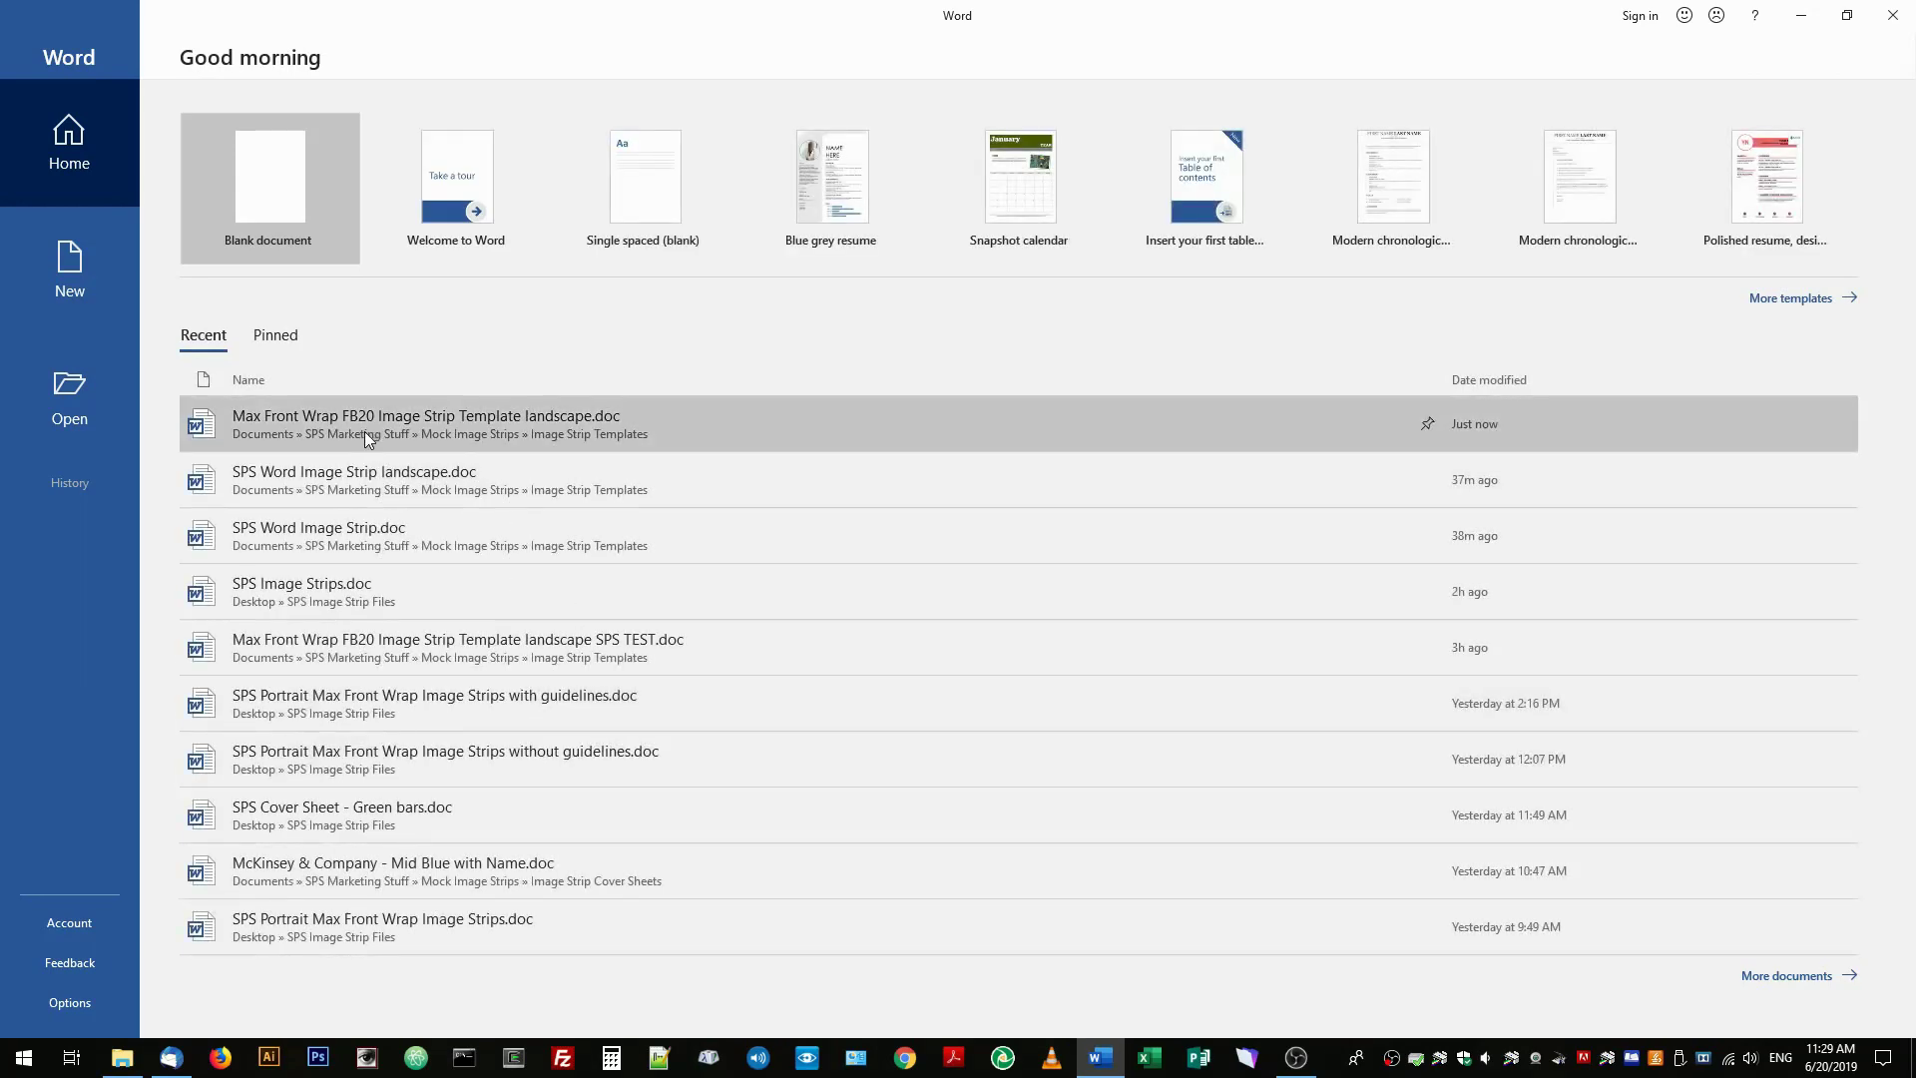
{"action": "left_click", "coordinate": [315, 427]}
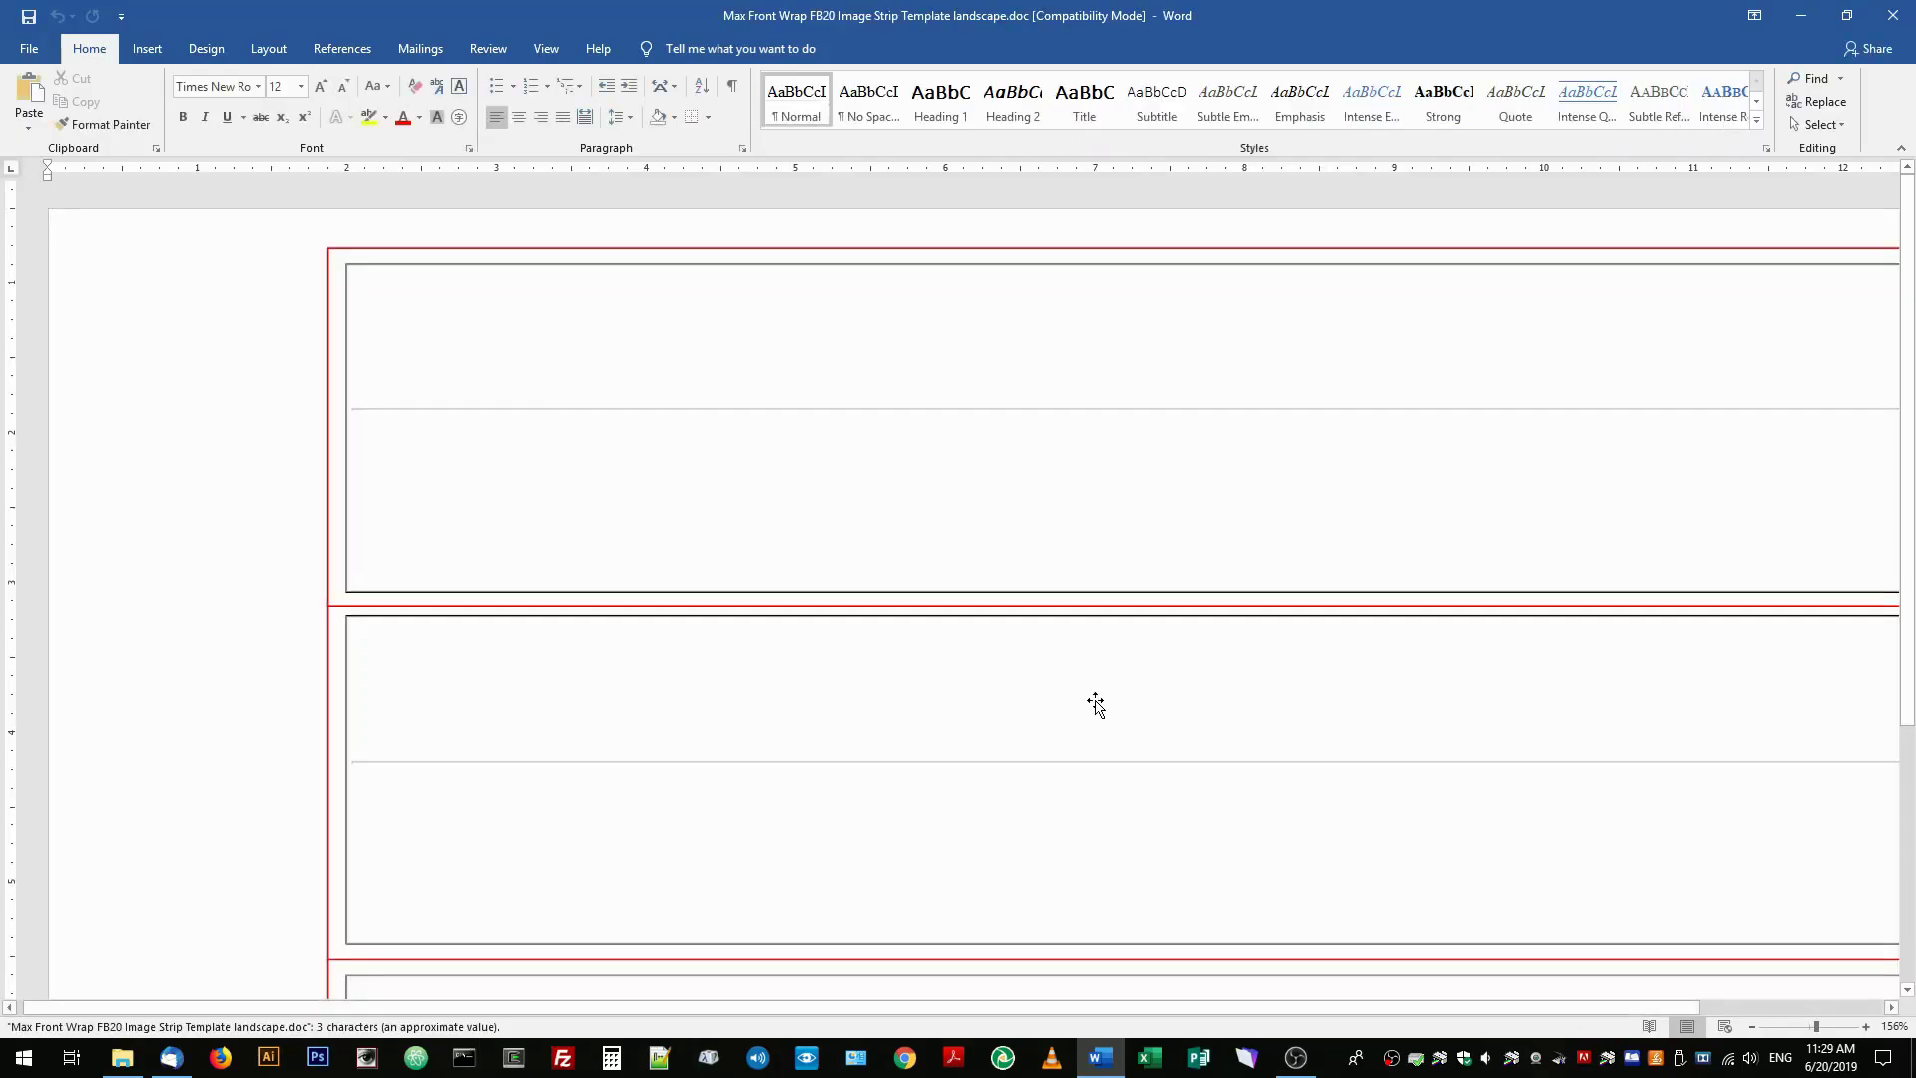
{"action": "scroll", "coordinate": [1088, 769], "scroll_direction": "down", "scroll_amount": 4}
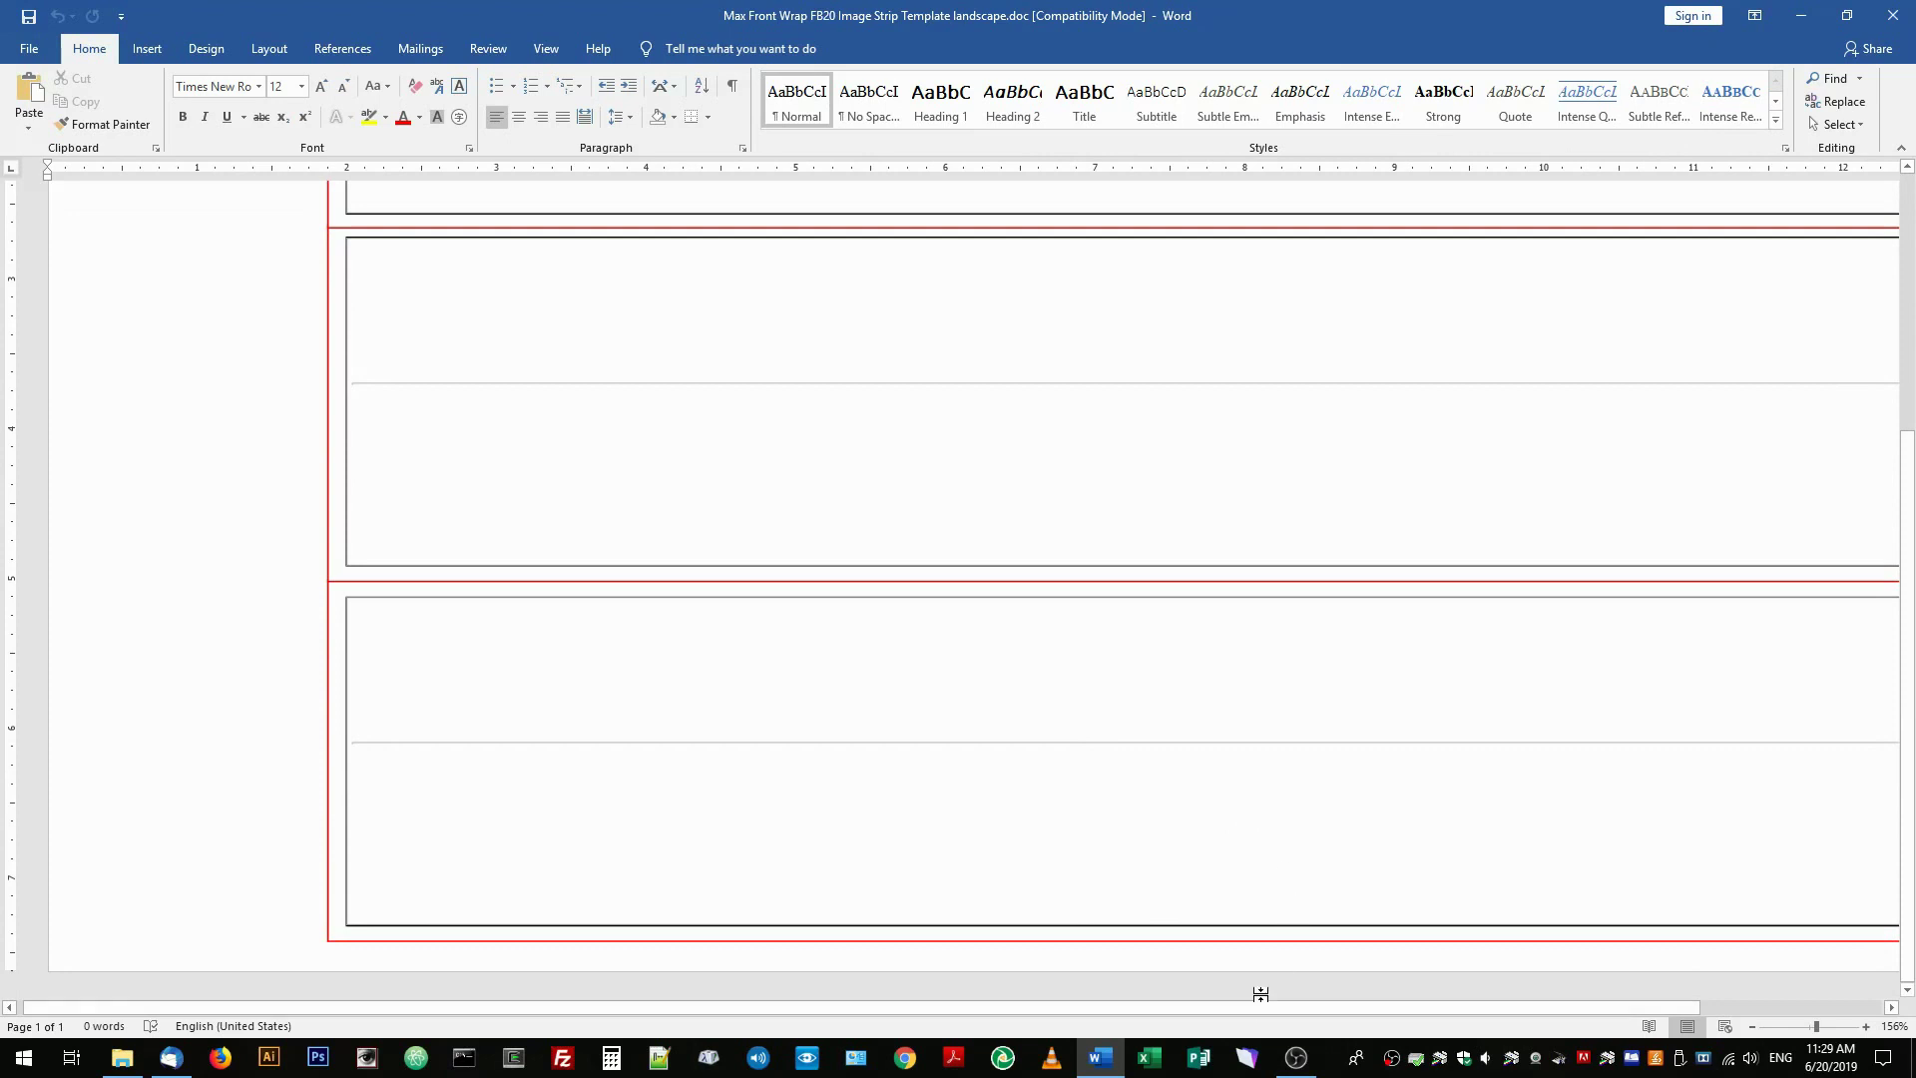
{"action": "left_click_drag", "start_coordinate": [1266, 1010], "coordinate": [1503, 1009]}
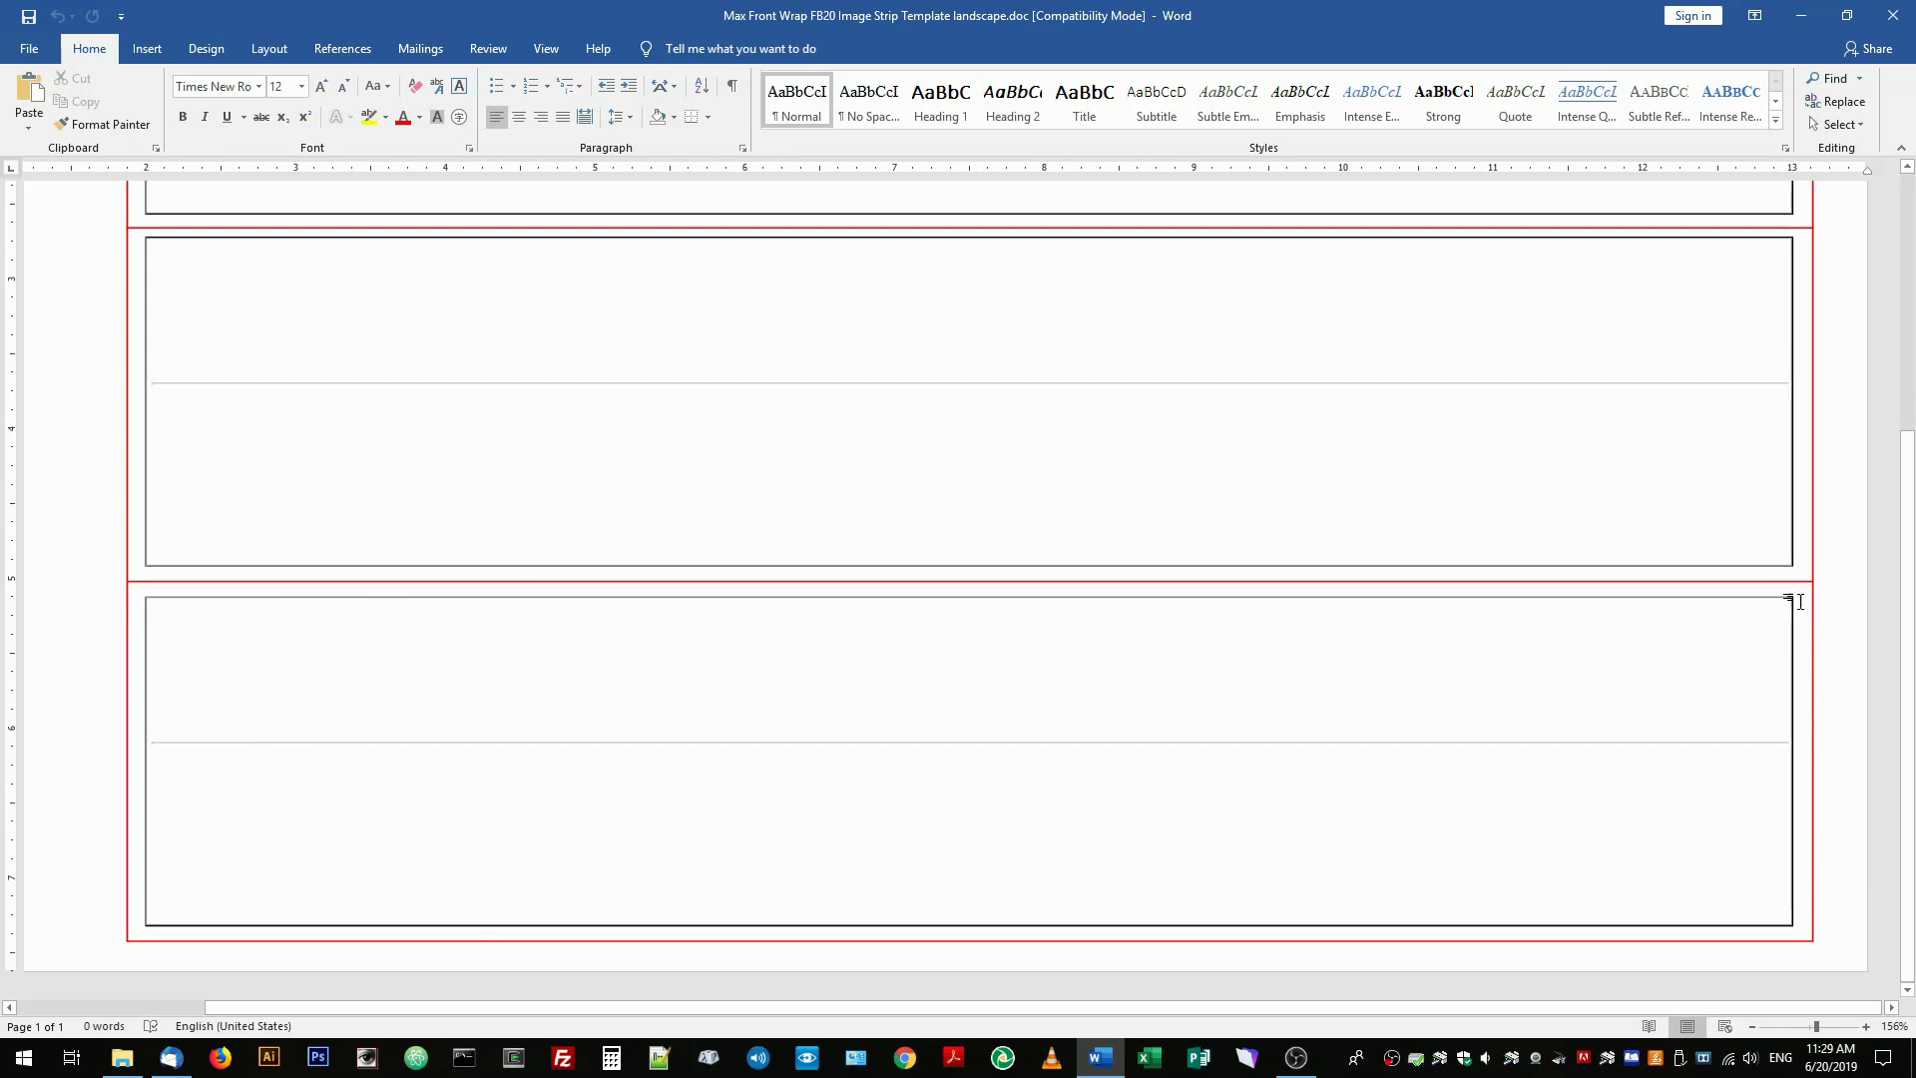
Step: Draw a closed freeform shape about 7.85" wide and 2.4" high along the bottom strip's red left border, with a diagonal right edge
{"action": "left_click", "coordinate": [152, 50]}
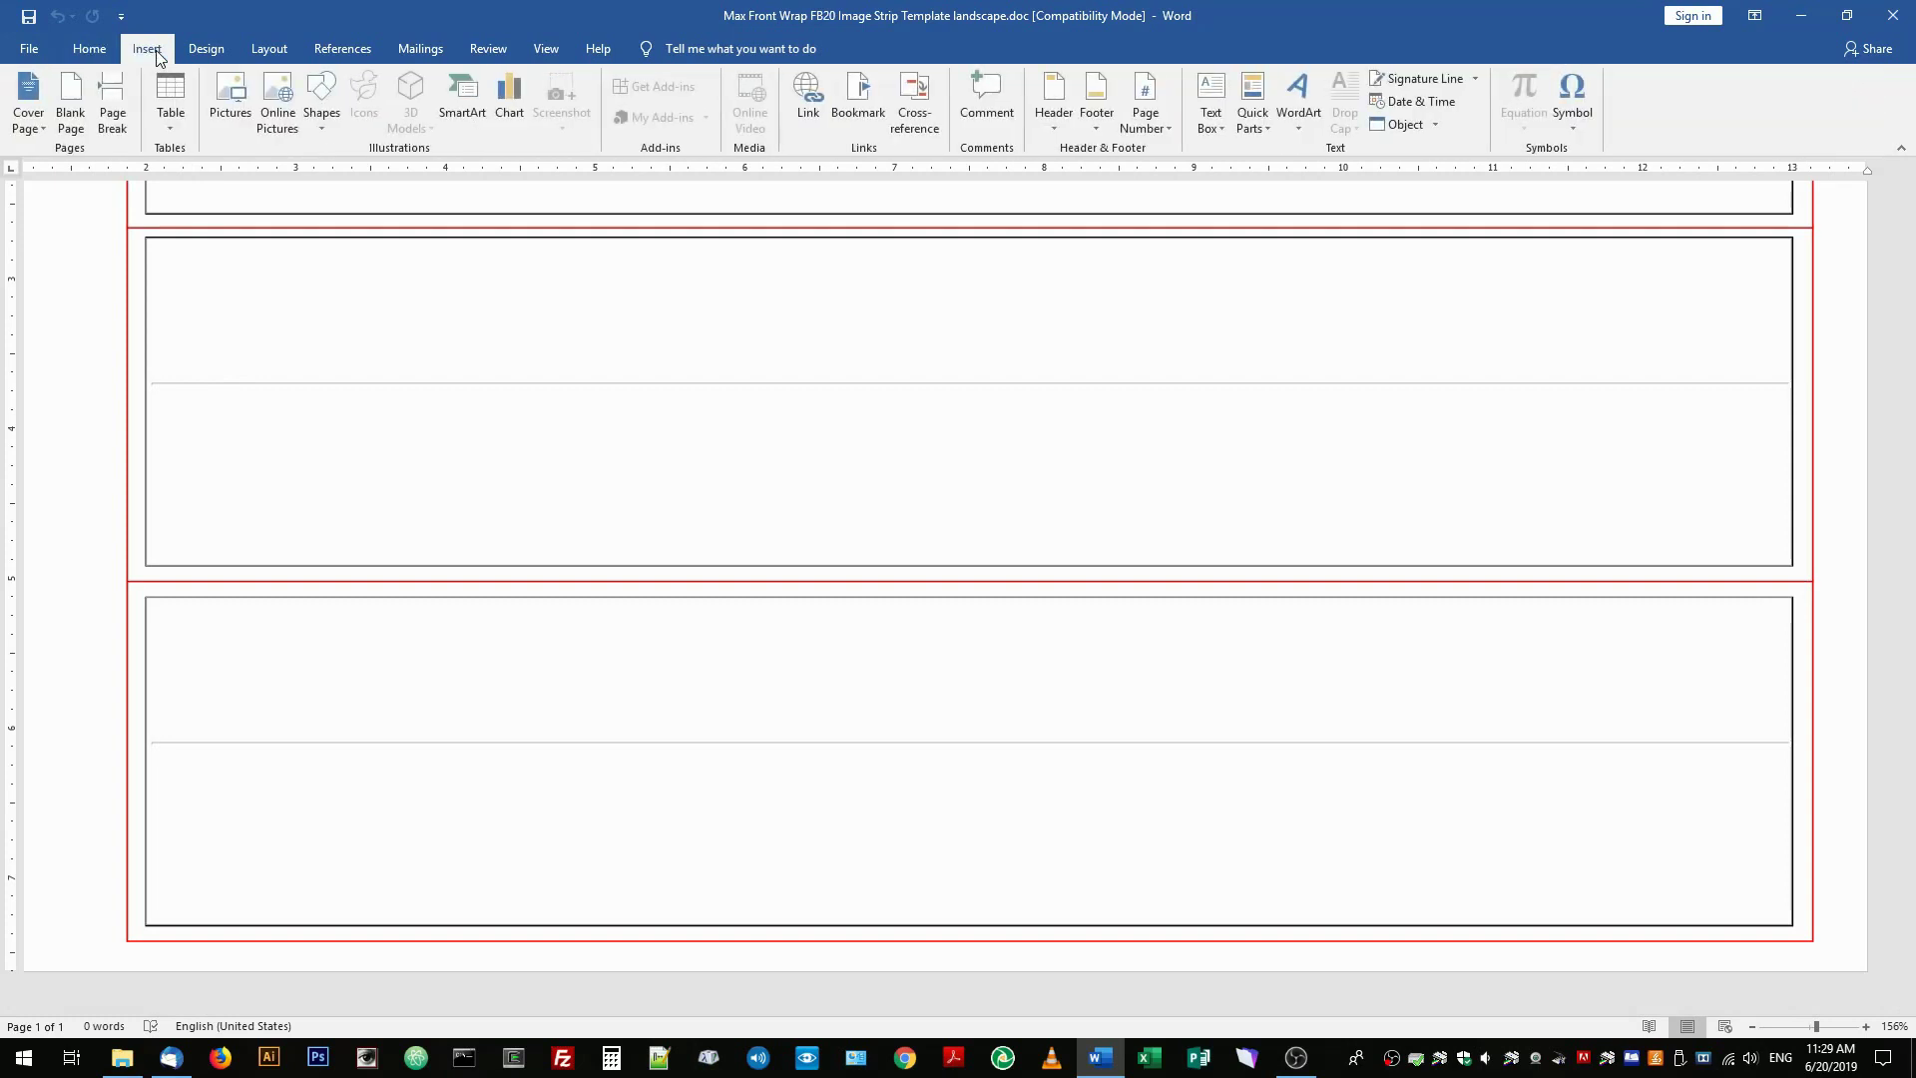
{"action": "left_click", "coordinate": [323, 119]}
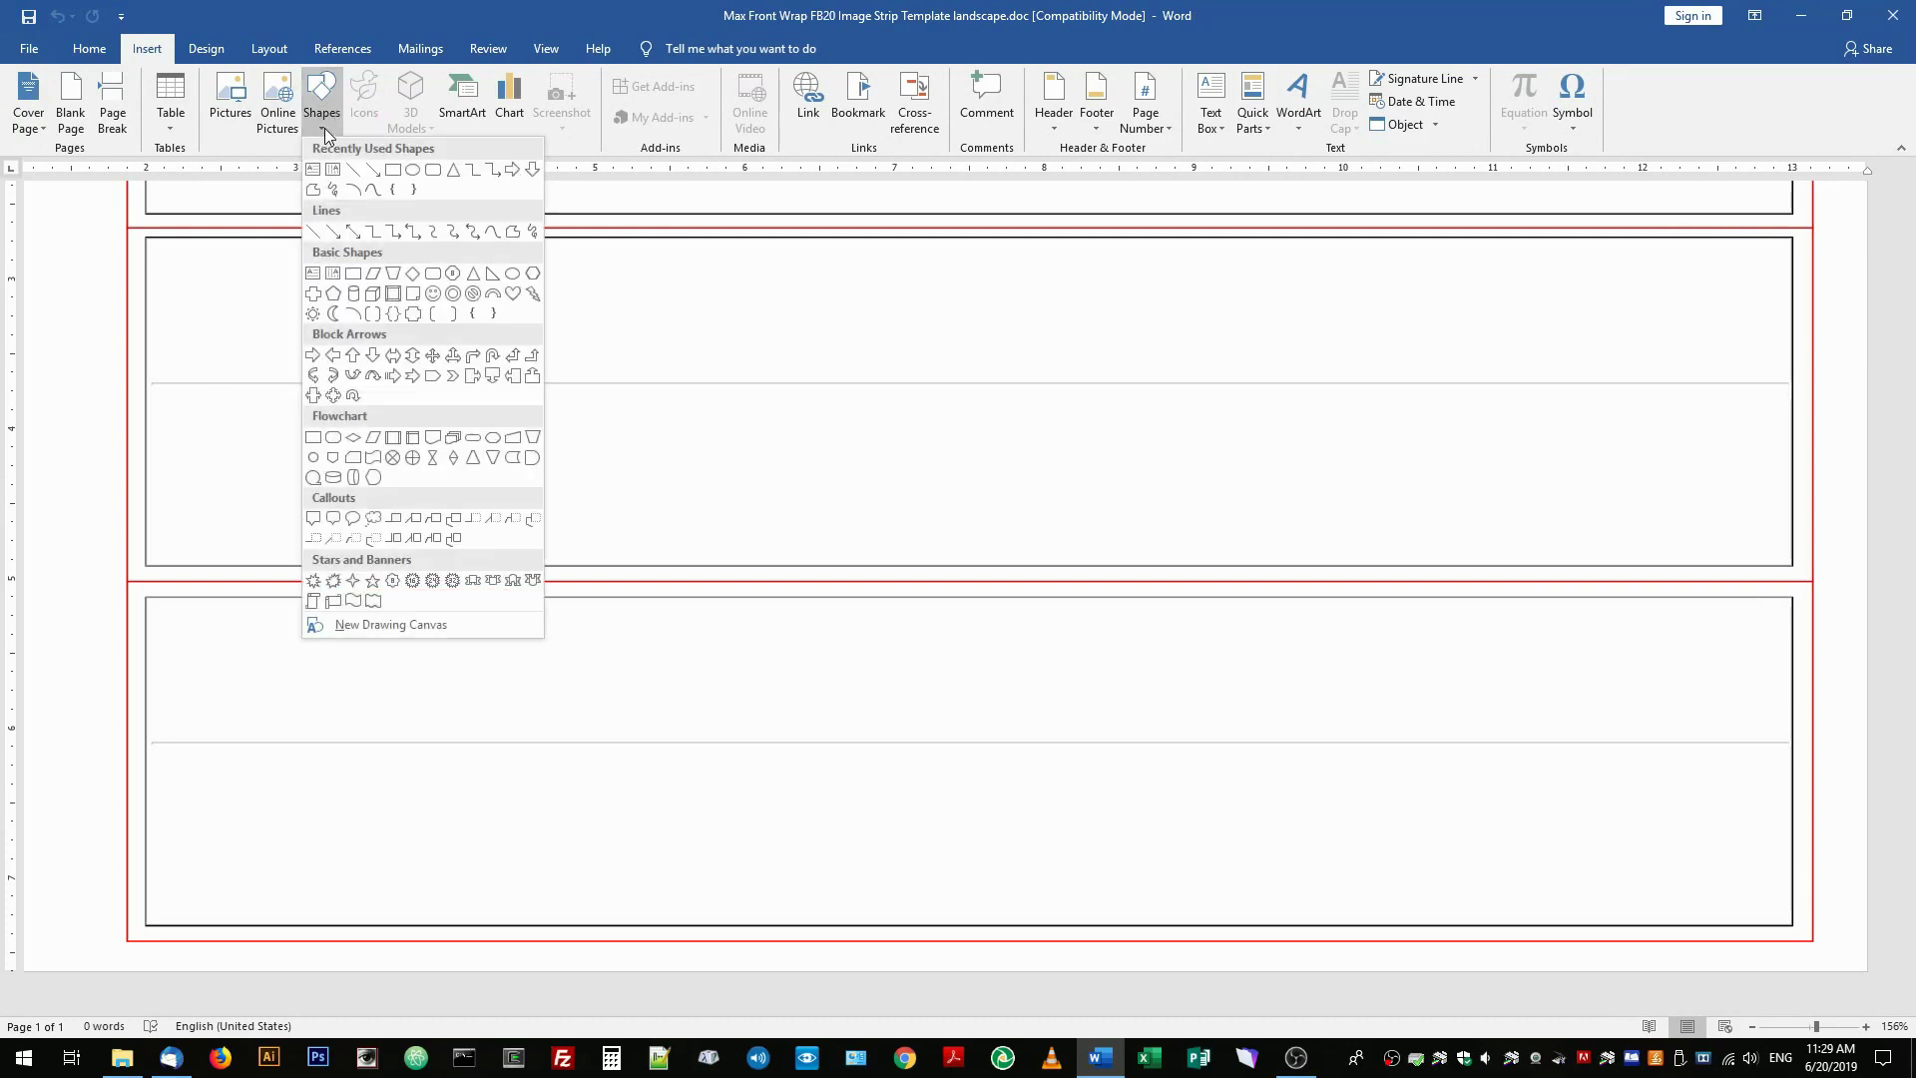
{"action": "left_click", "coordinate": [315, 194]}
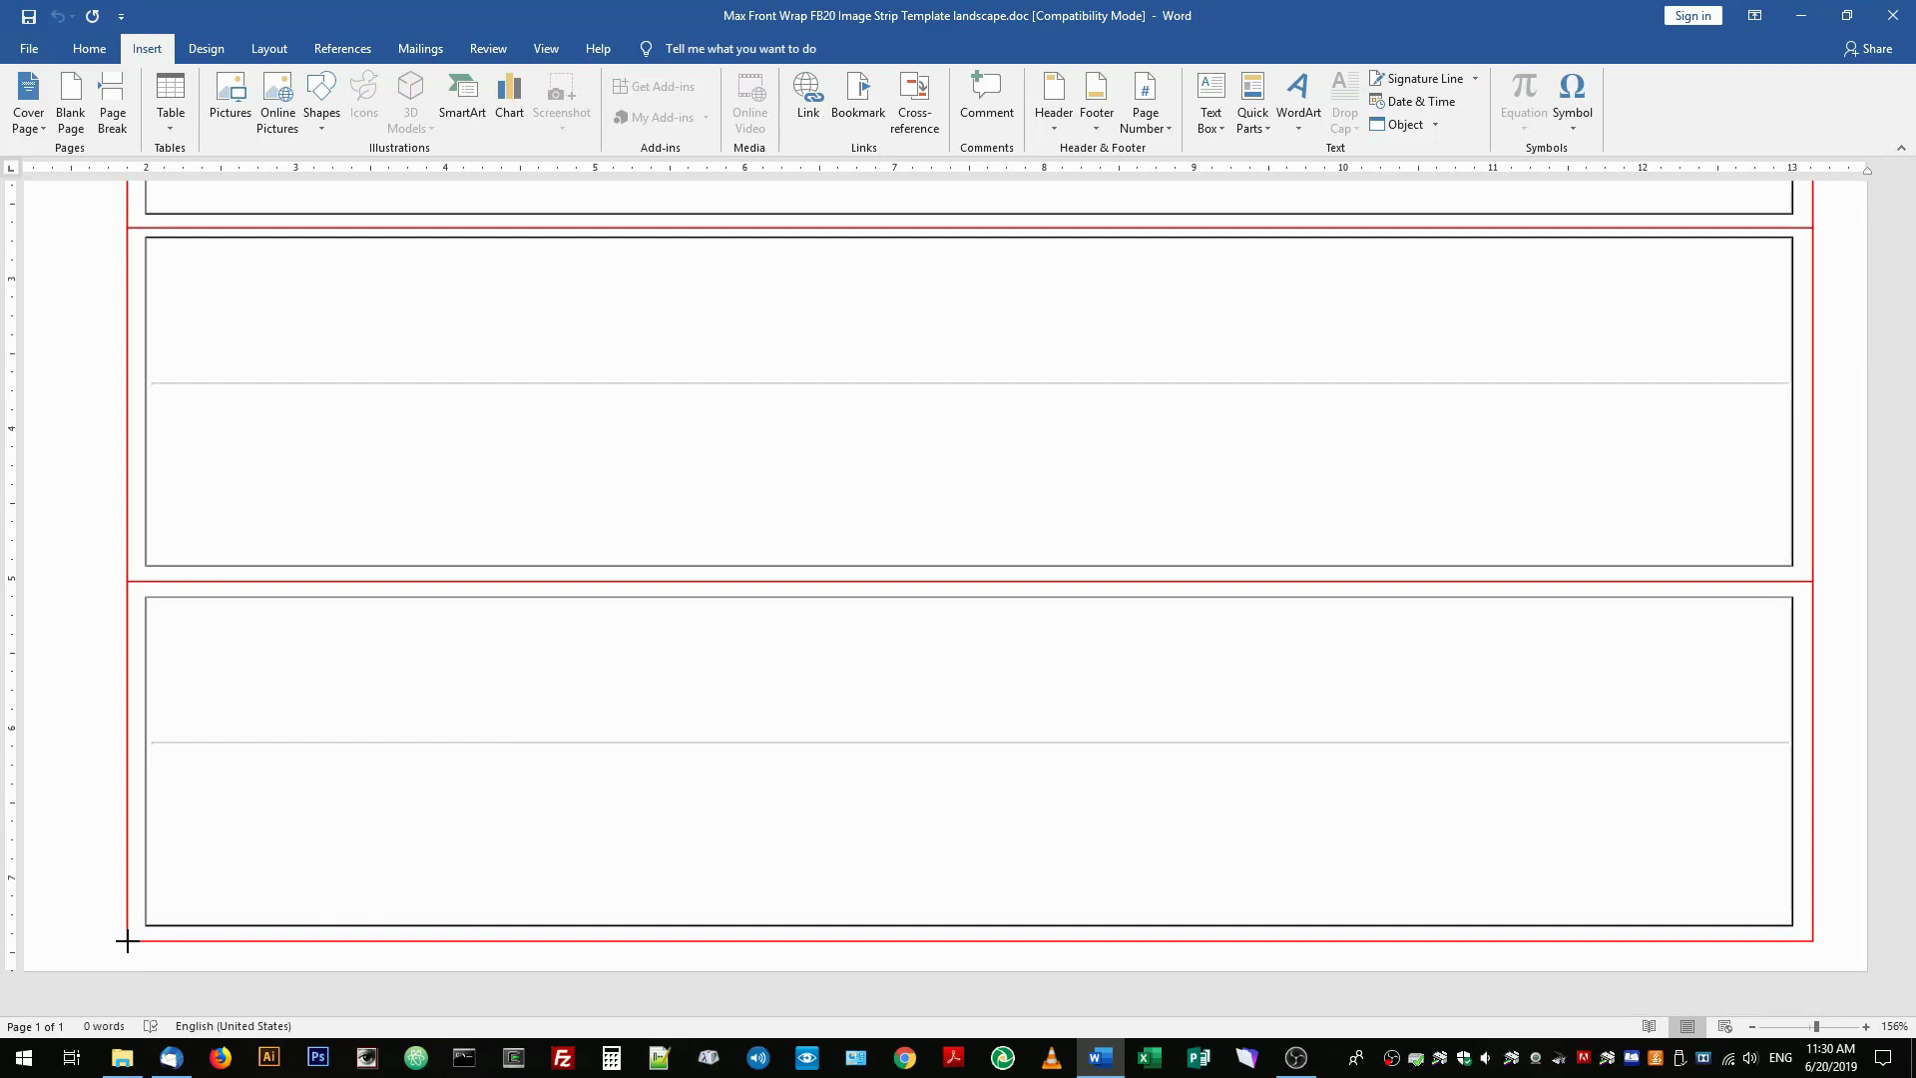
{"action": "mouse_move", "coordinate": [130, 883]}
{"action": "left_mouse_down"}
{"action": "mouse_move", "coordinate": [123, 772]}
{"action": "mouse_move", "coordinate": [192, 736]}
{"action": "mouse_move", "coordinate": [446, 815]}
{"action": "mouse_move", "coordinate": [376, 748]}
{"action": "mouse_move", "coordinate": [175, 693]}
{"action": "mouse_move", "coordinate": [382, 757]}
{"action": "mouse_move", "coordinate": [156, 636]}
{"action": "left_mouse_up"}
{"action": "left_click_drag", "start_coordinate": [127, 581], "coordinate": [948, 584]}
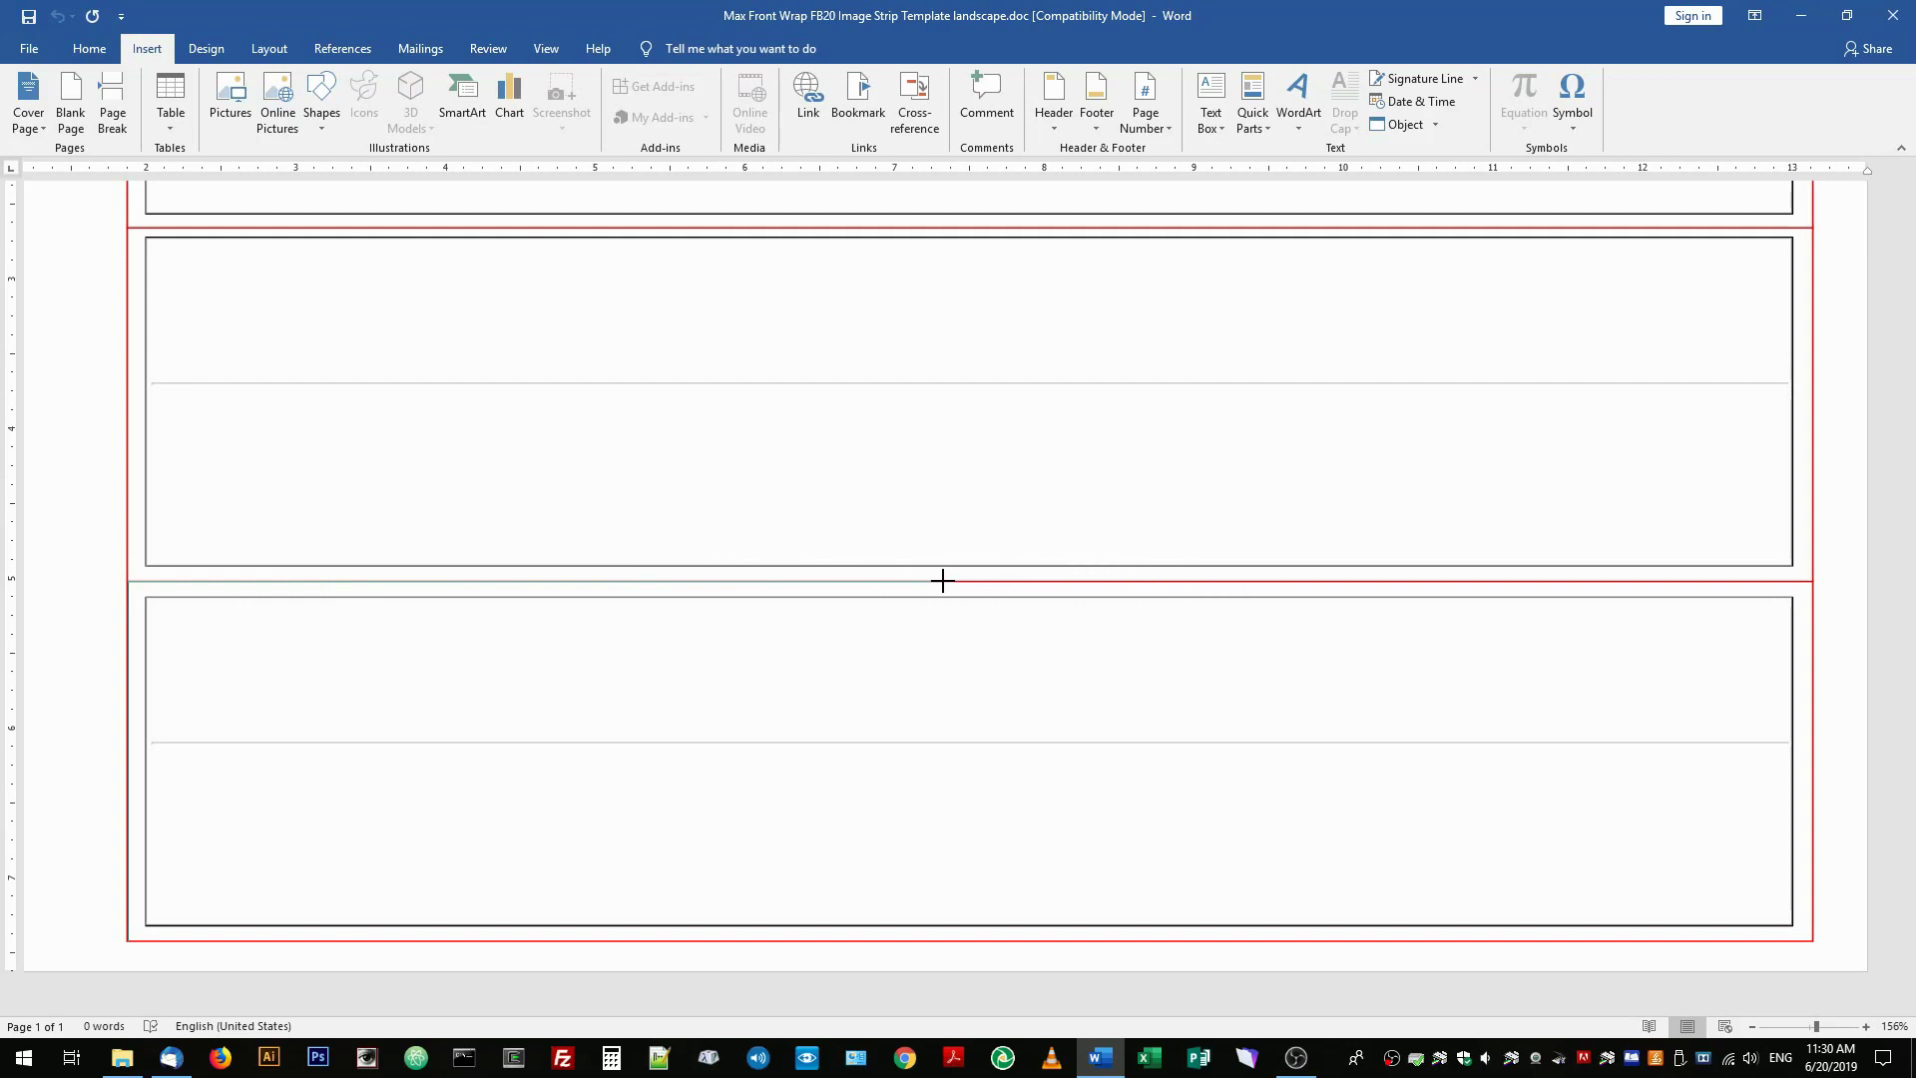
{"action": "left_click_drag", "start_coordinate": [943, 584], "coordinate": [1300, 929]}
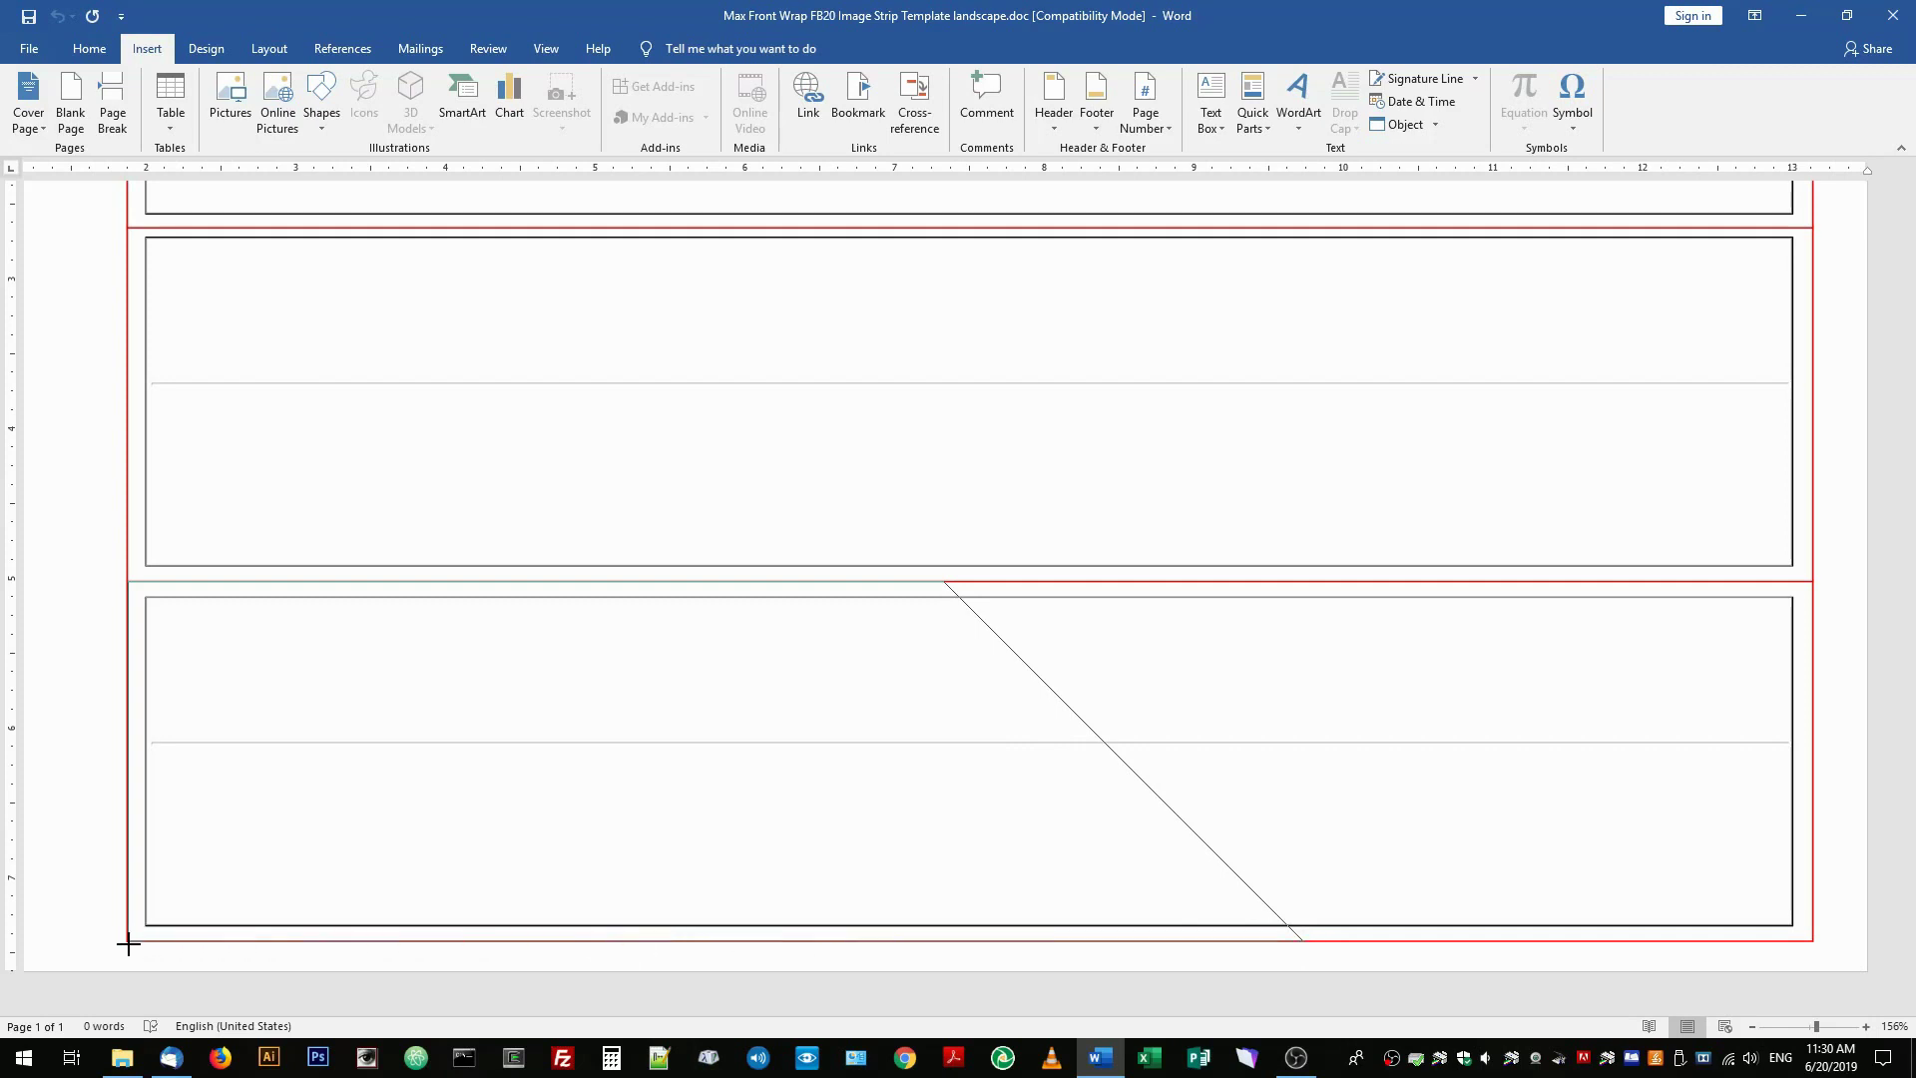
{"action": "double_click", "coordinate": [373, 930]}
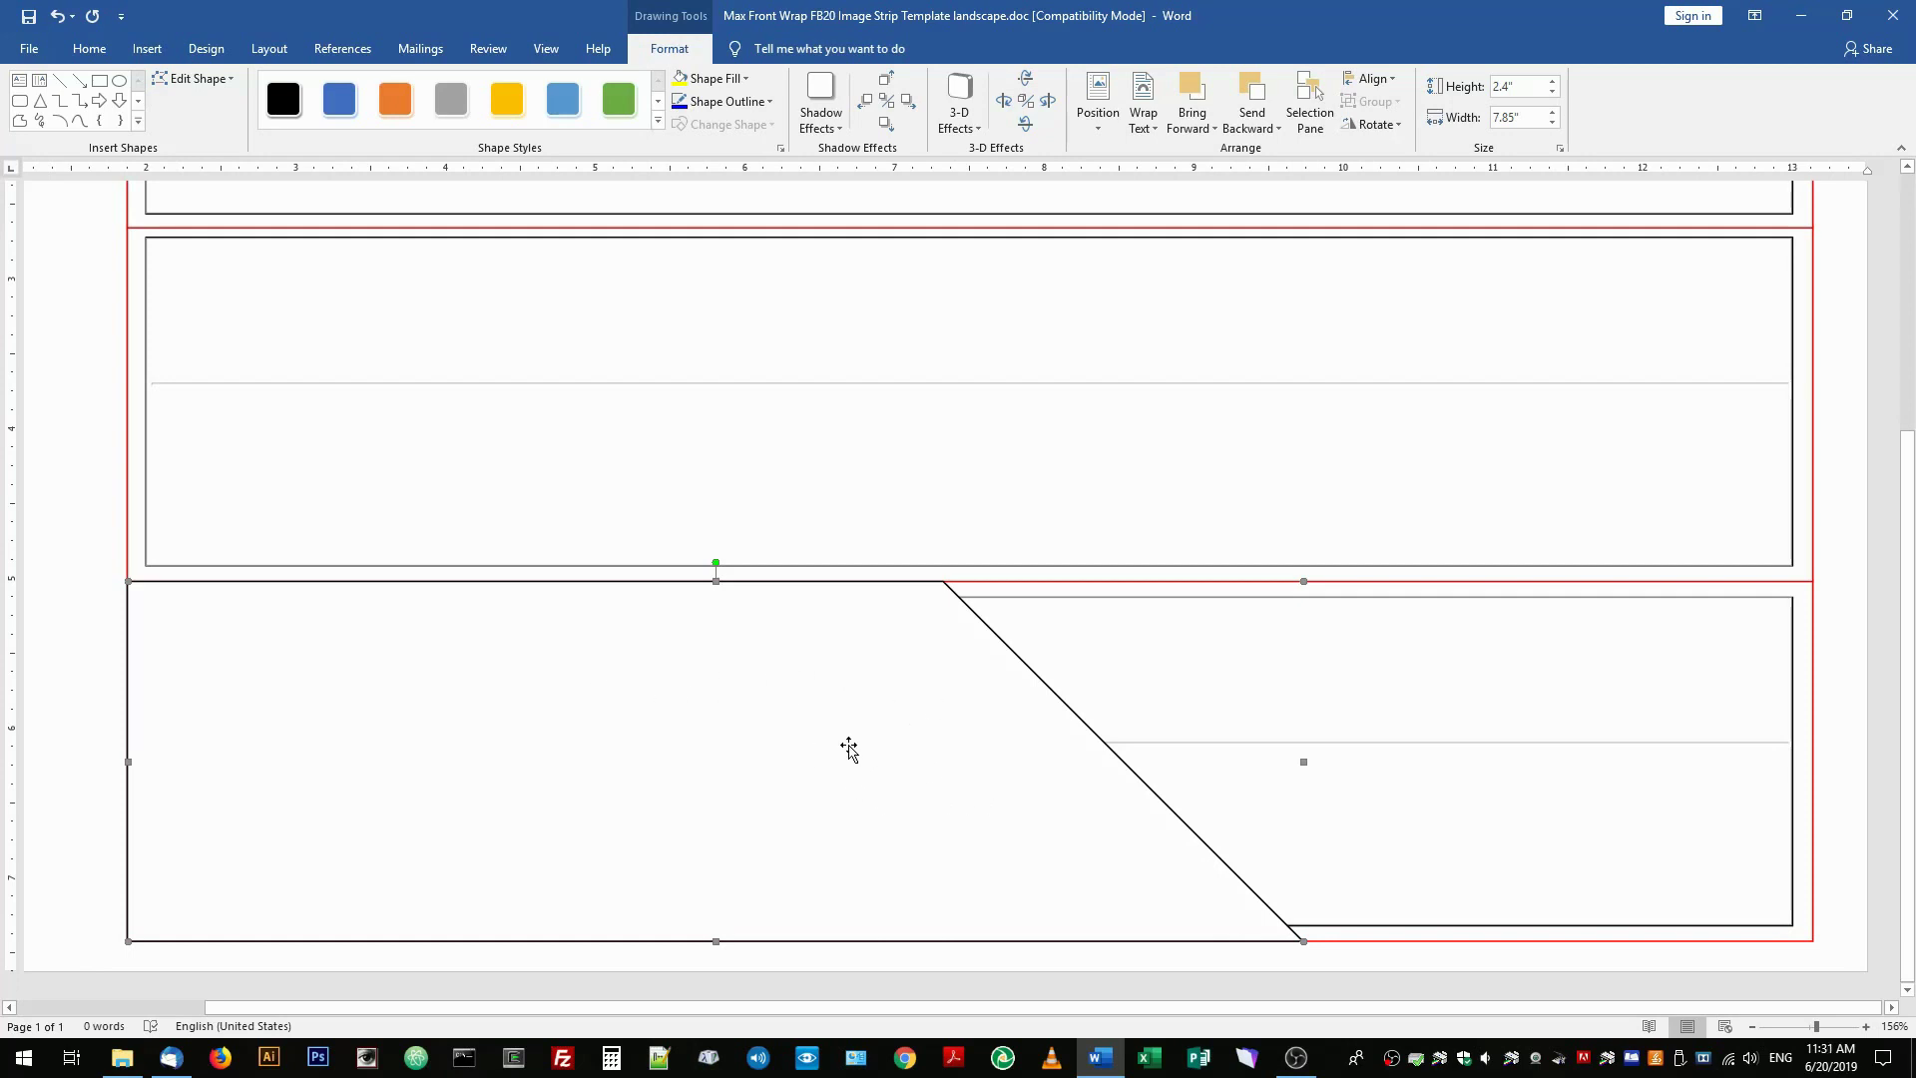
Step: Choose a custom dark purple fill for the freeform shape, RGB 72, 59, 121
{"action": "right_click", "coordinate": [771, 750]}
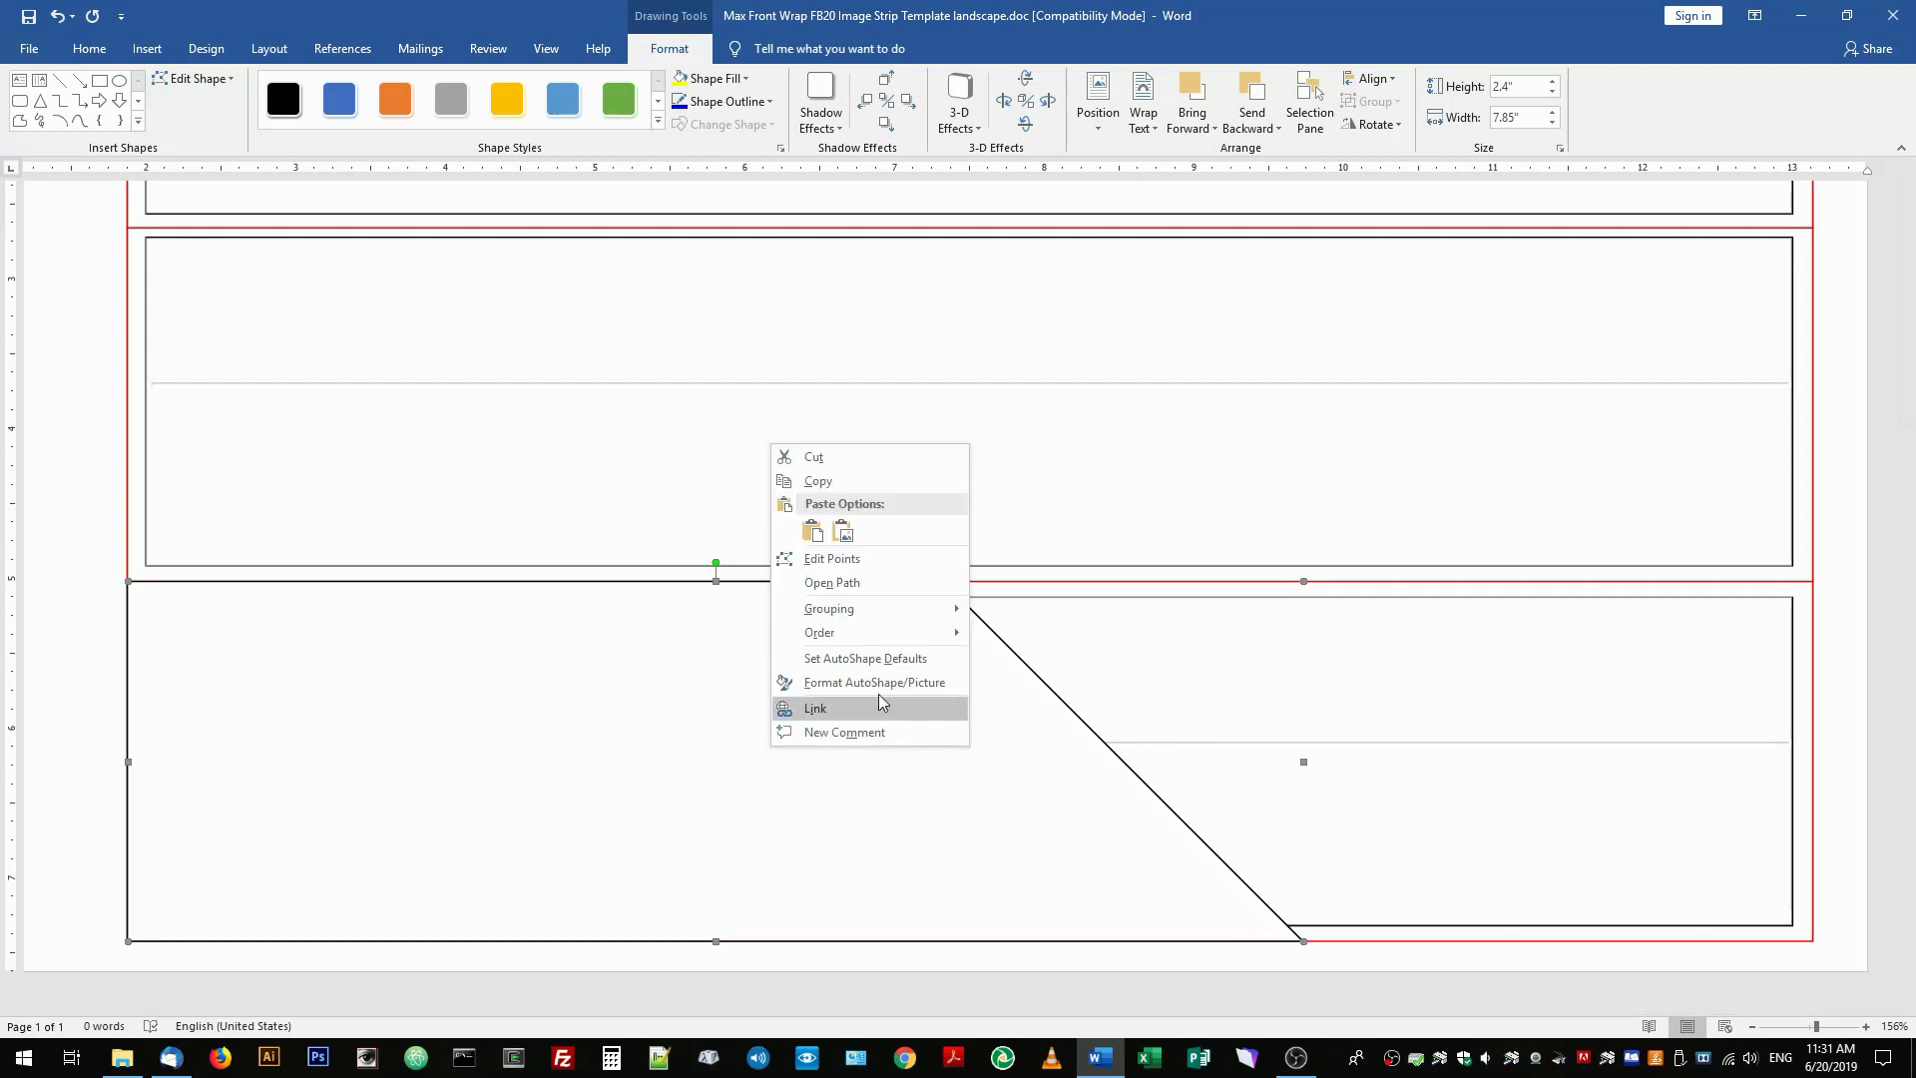
{"action": "left_click", "coordinate": [825, 685]}
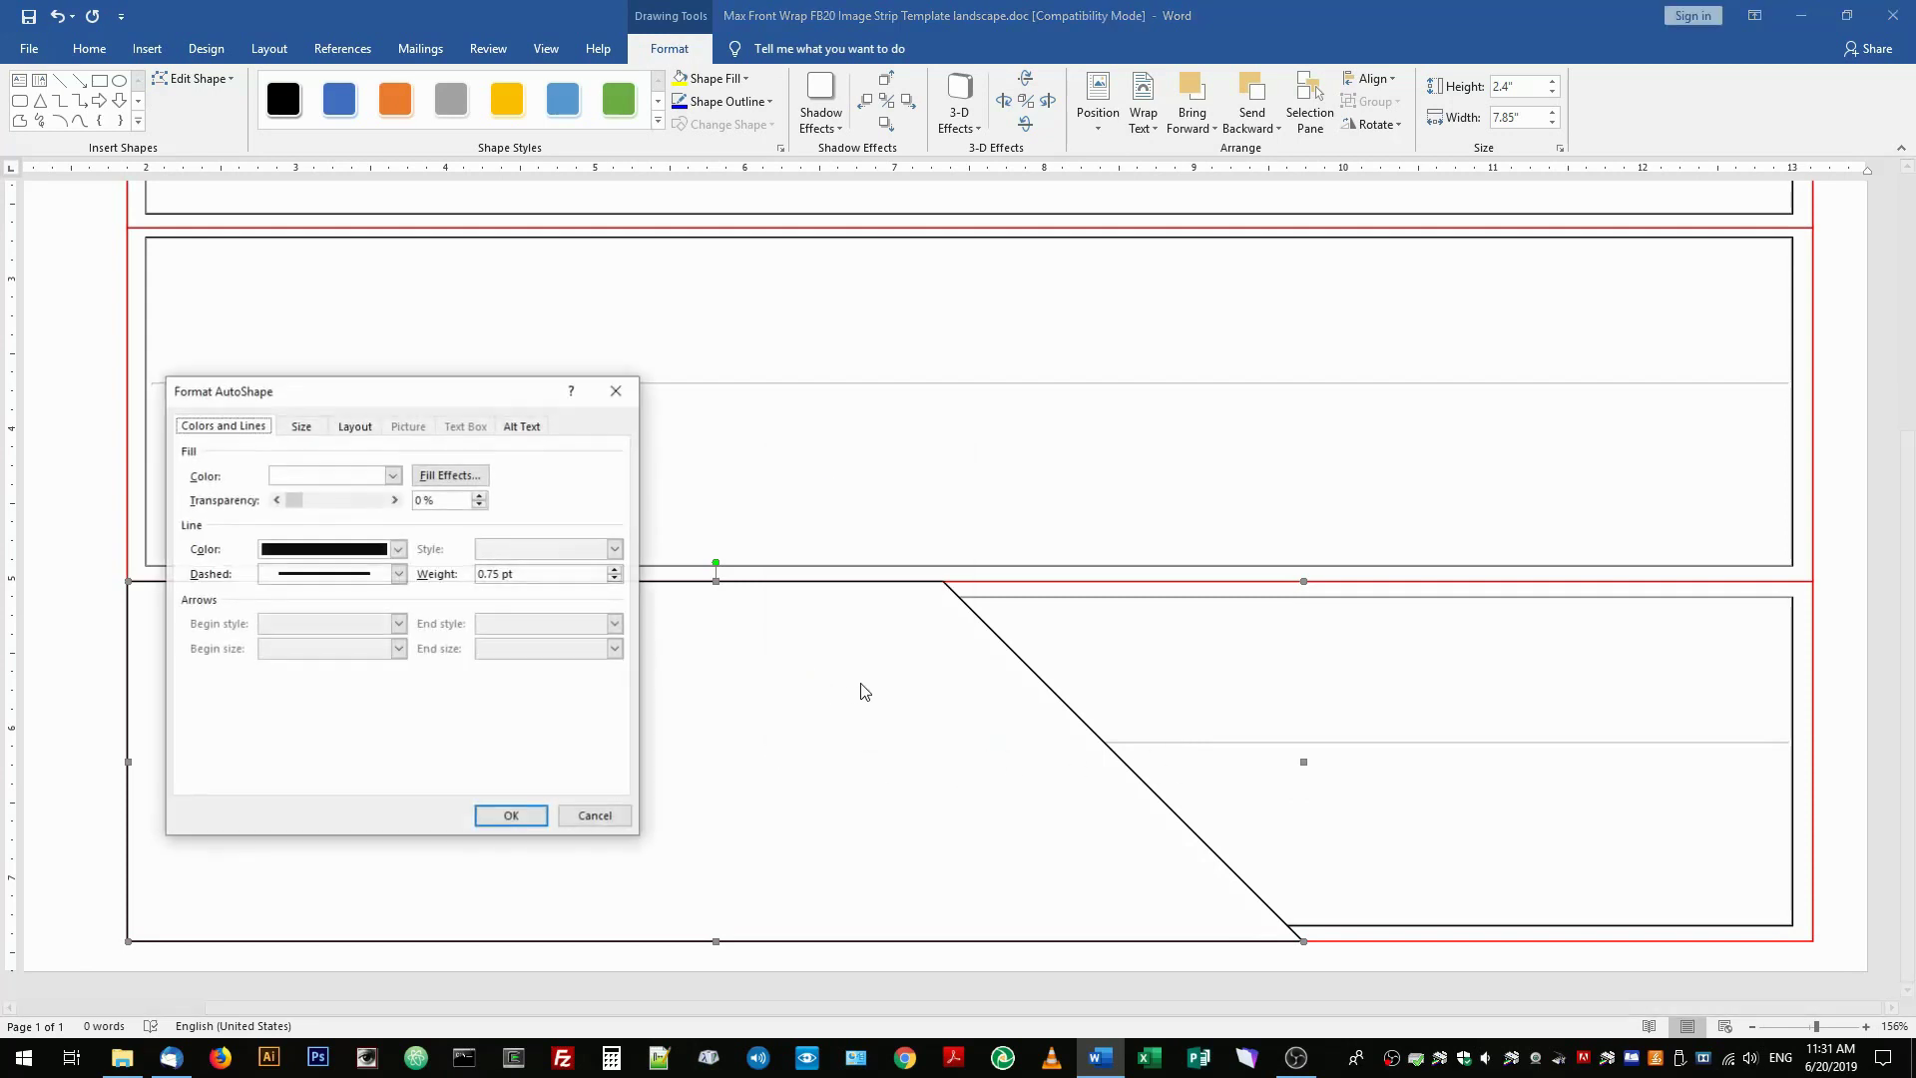
{"action": "left_click", "coordinate": [393, 476]}
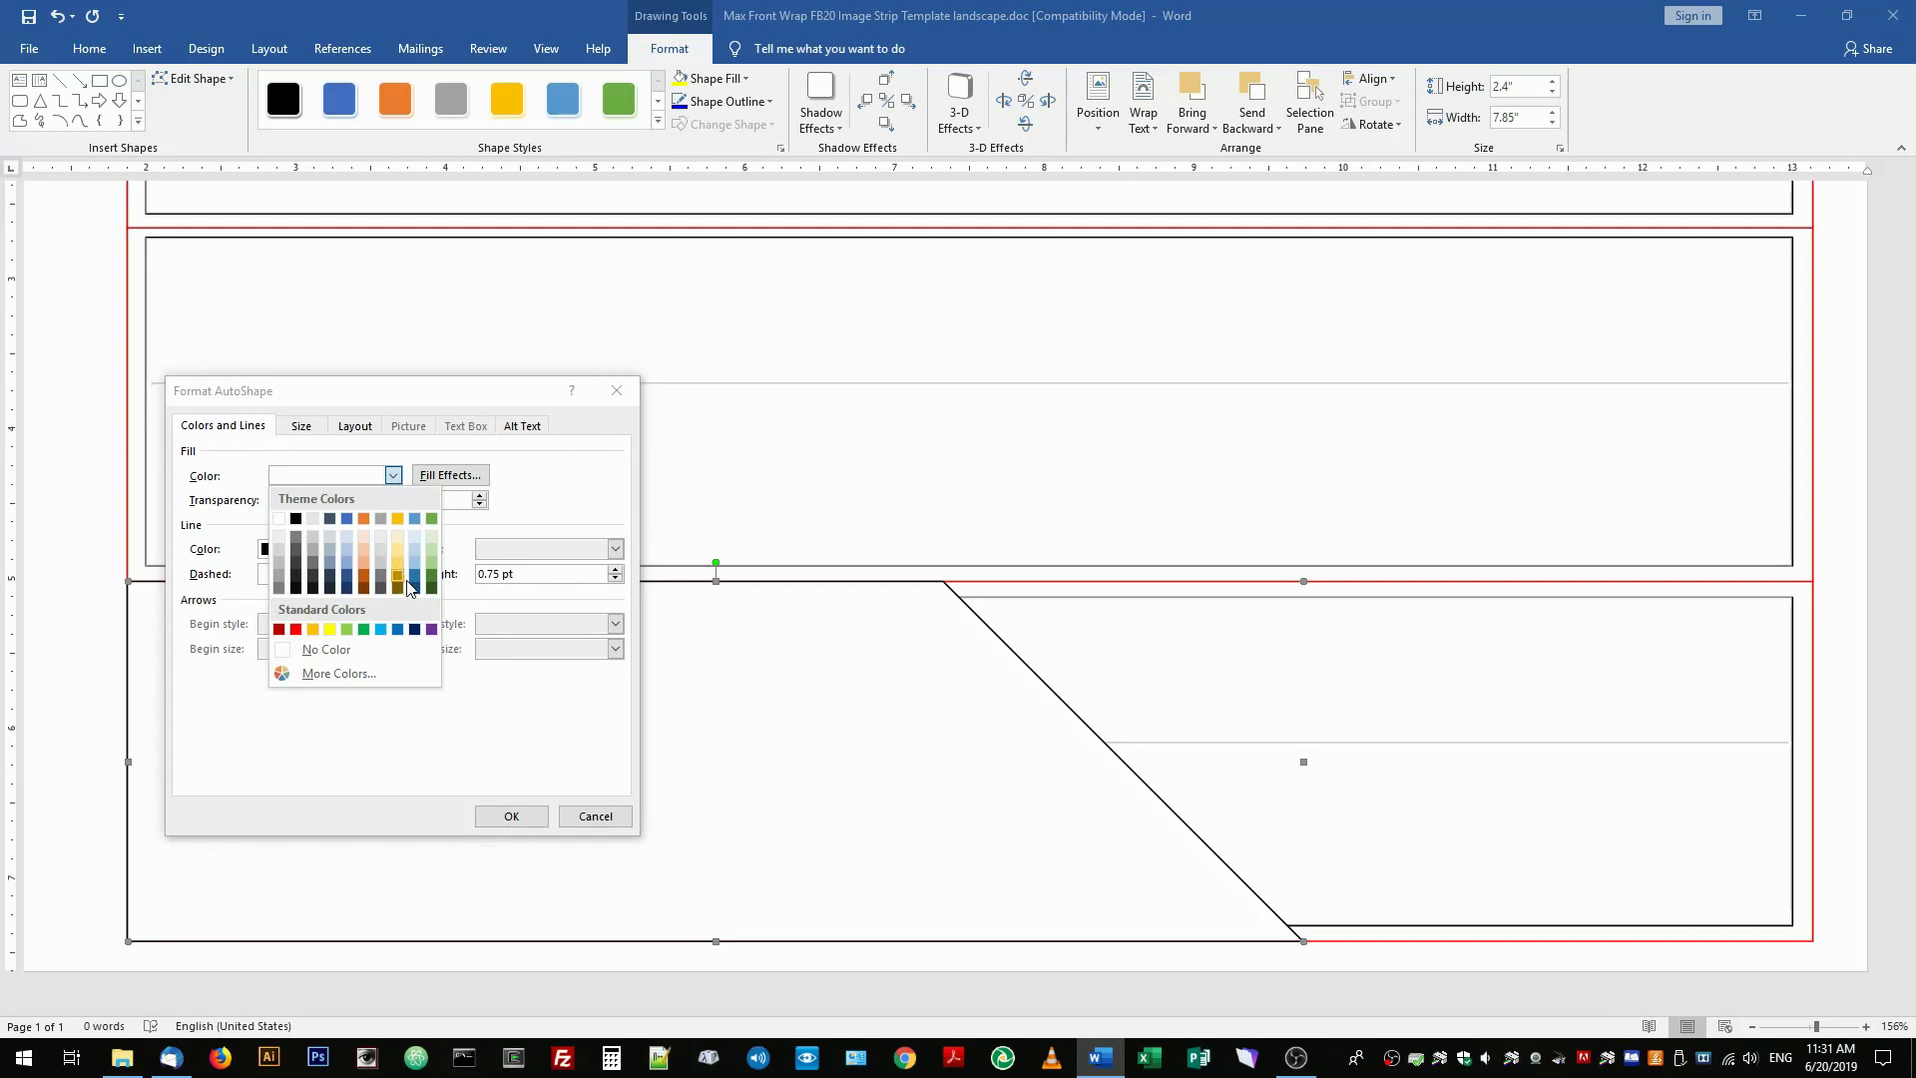
{"action": "left_click", "coordinate": [360, 675]}
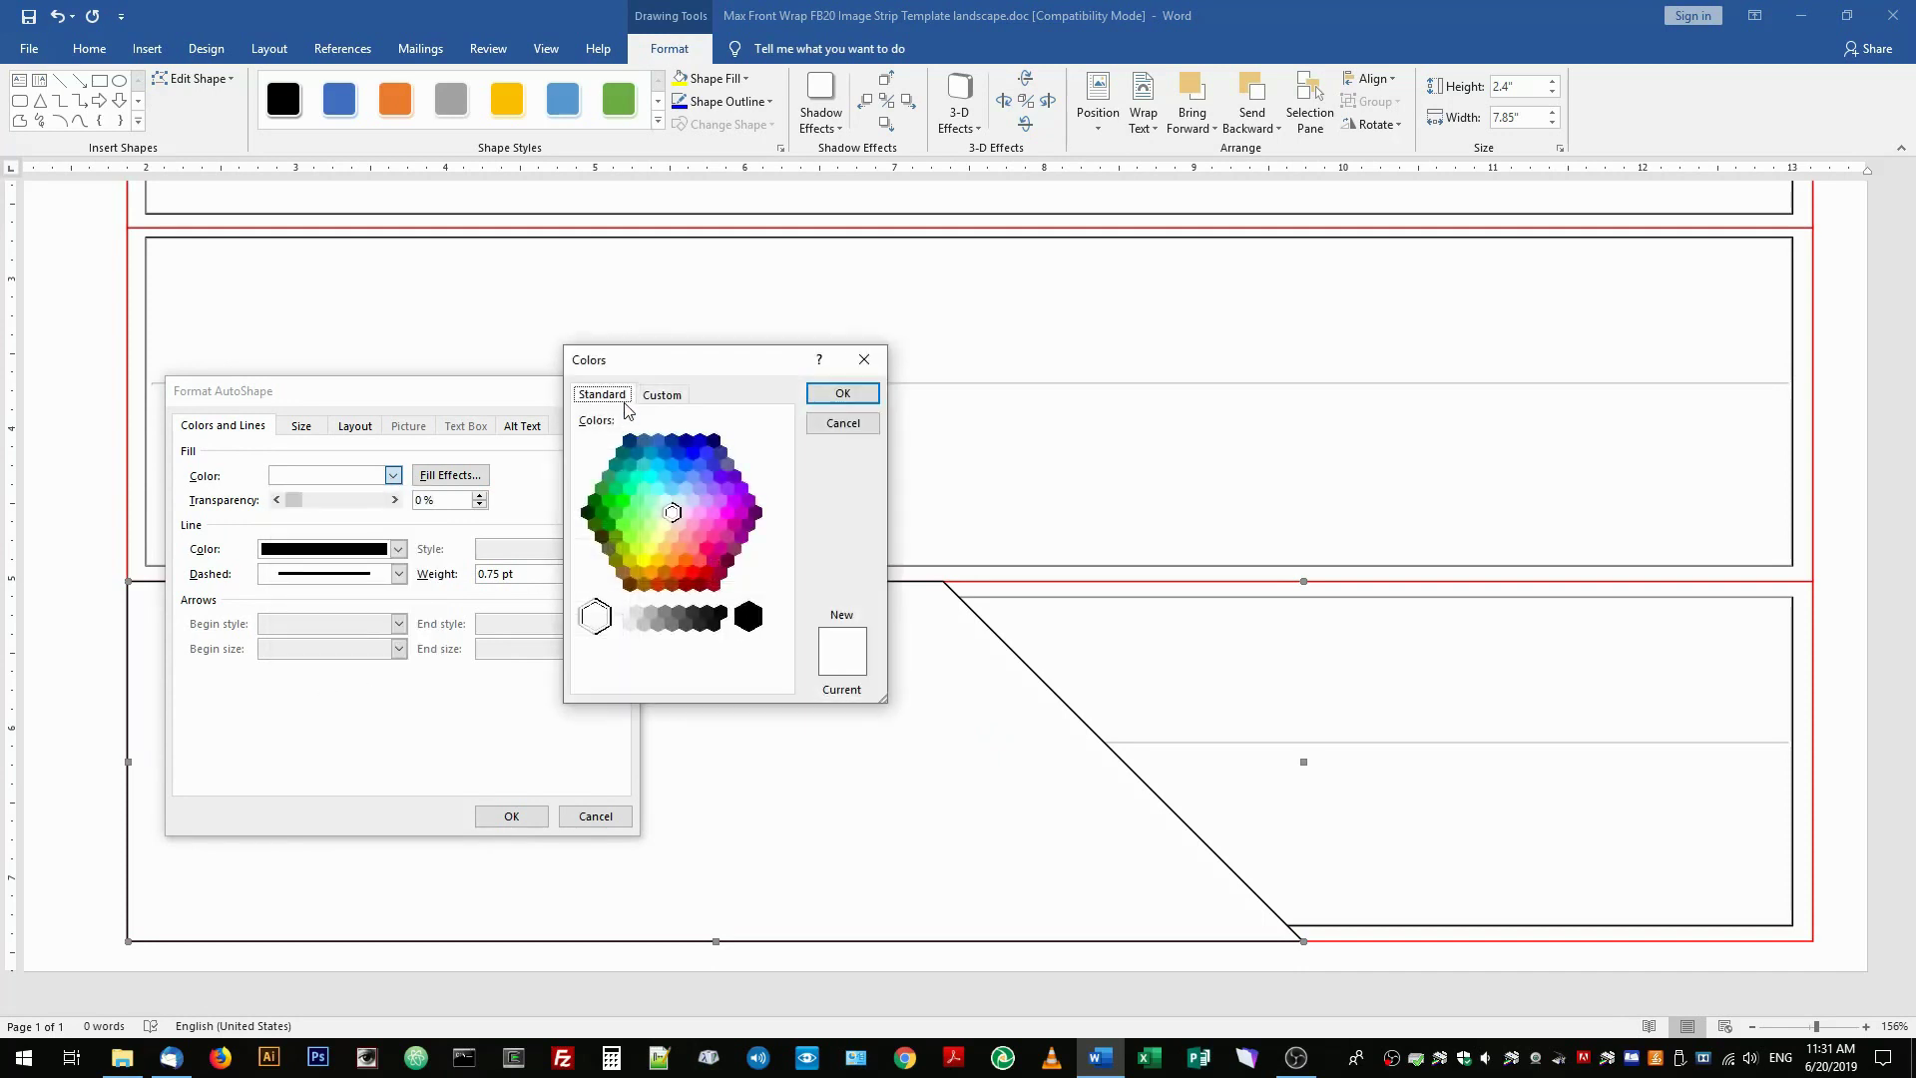
{"action": "left_click", "coordinate": [668, 399]}
{"action": "left_click", "coordinate": [710, 513]}
{"action": "left_click_drag", "start_coordinate": [774, 481], "coordinate": [779, 527]}
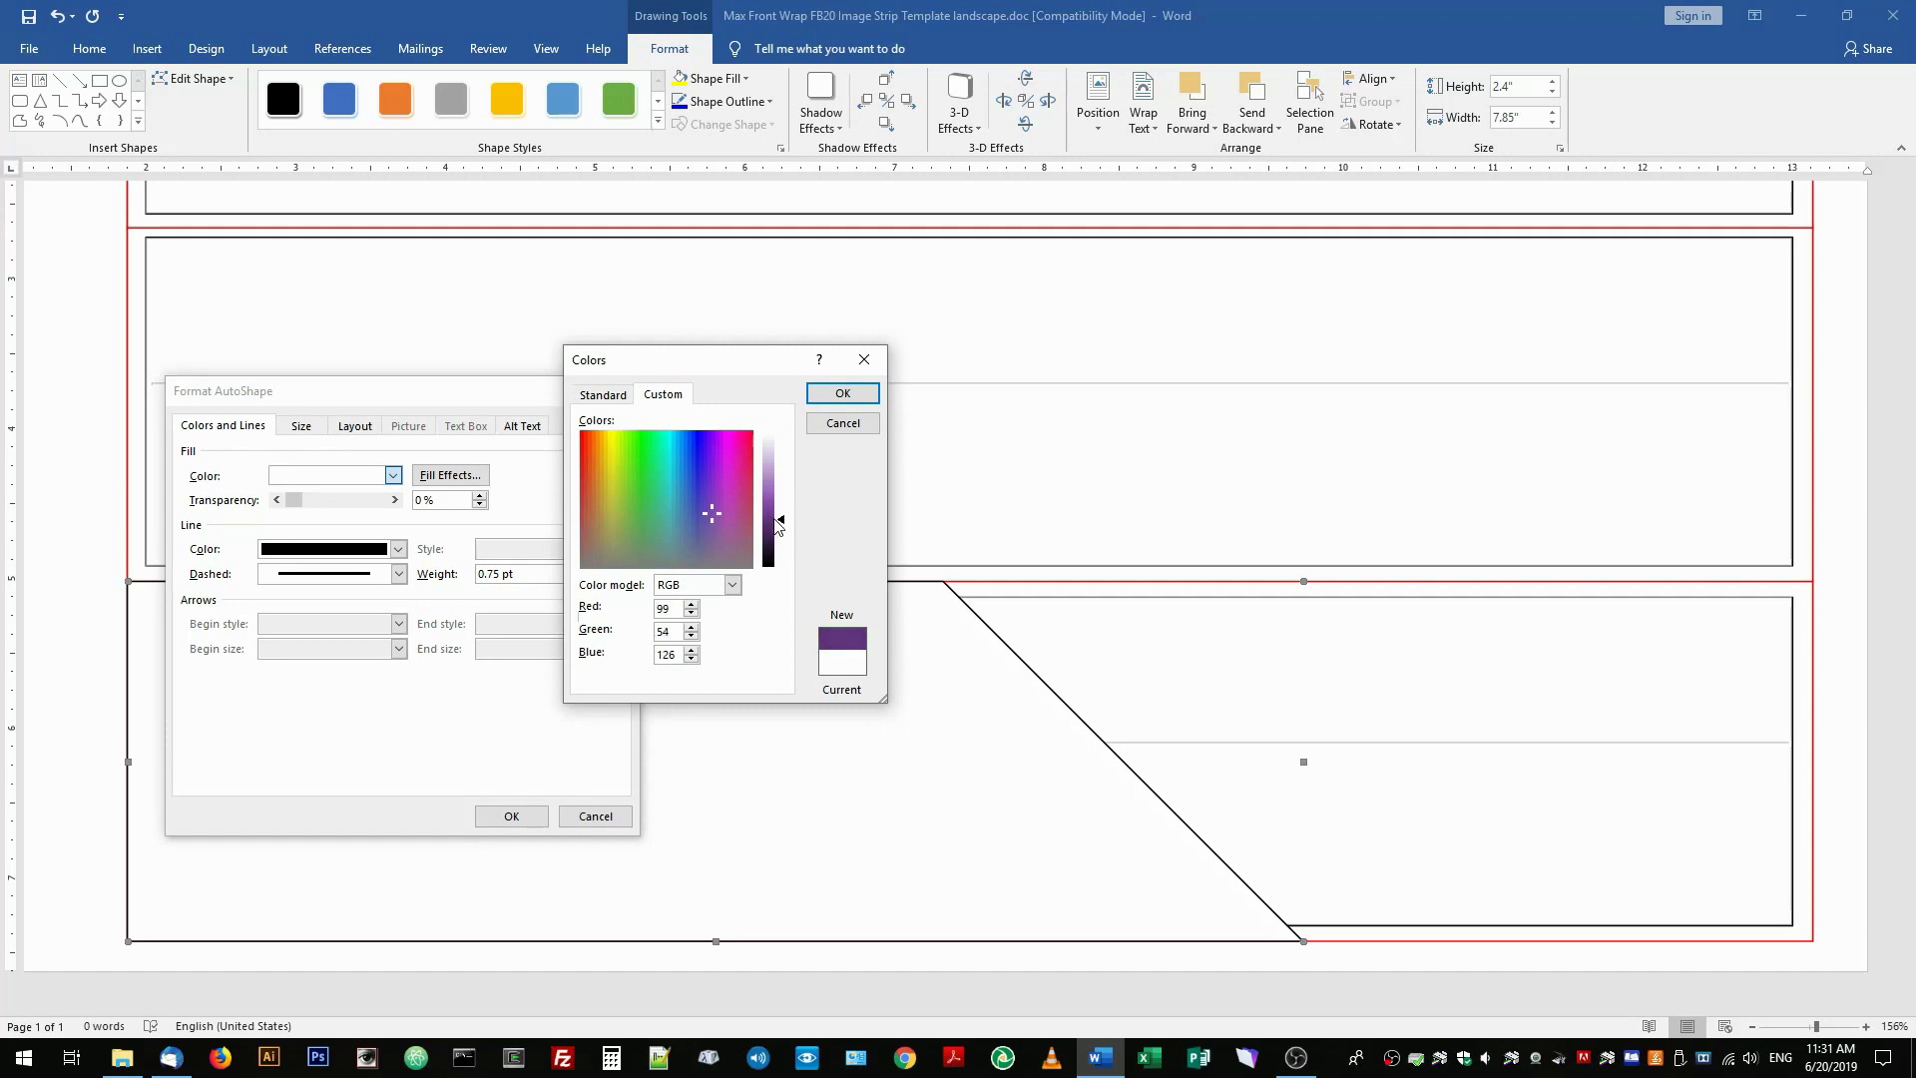
{"action": "left_click", "coordinate": [701, 519]}
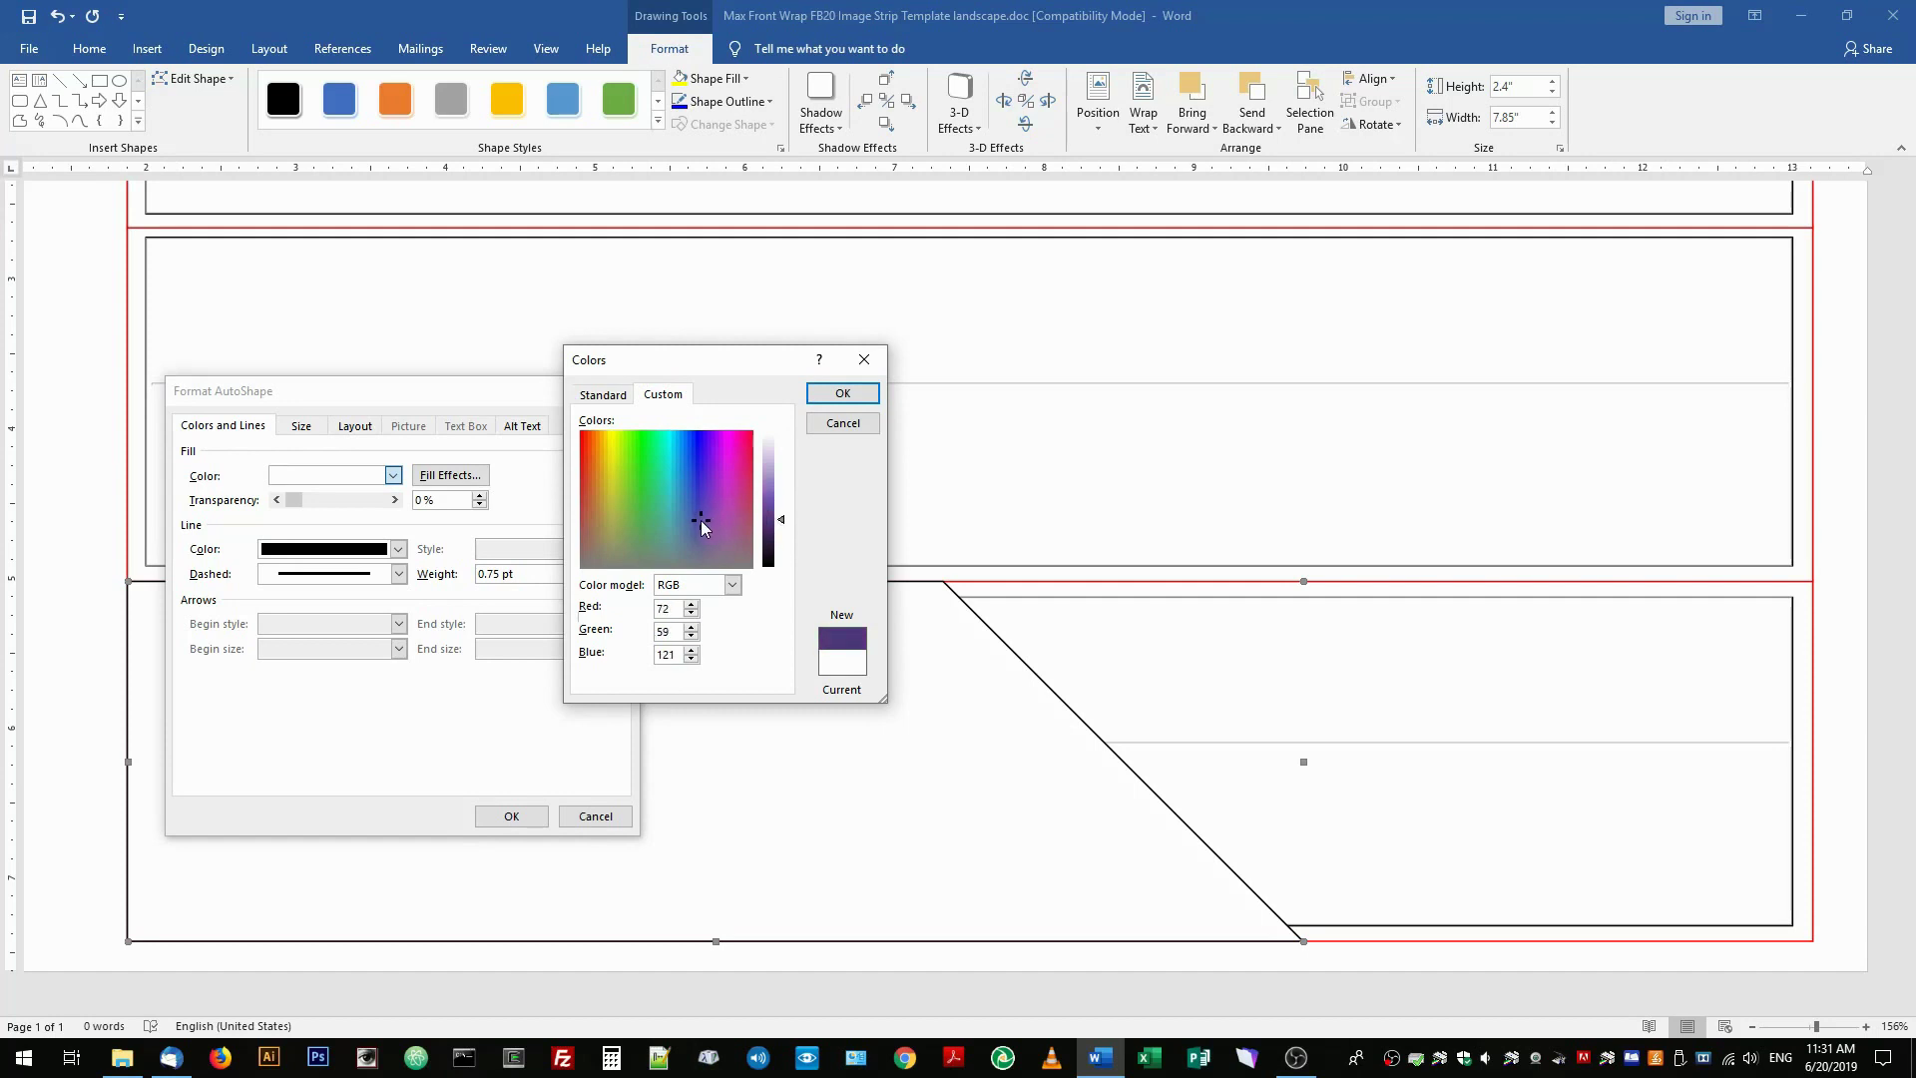
{"action": "left_click", "coordinate": [843, 395]}
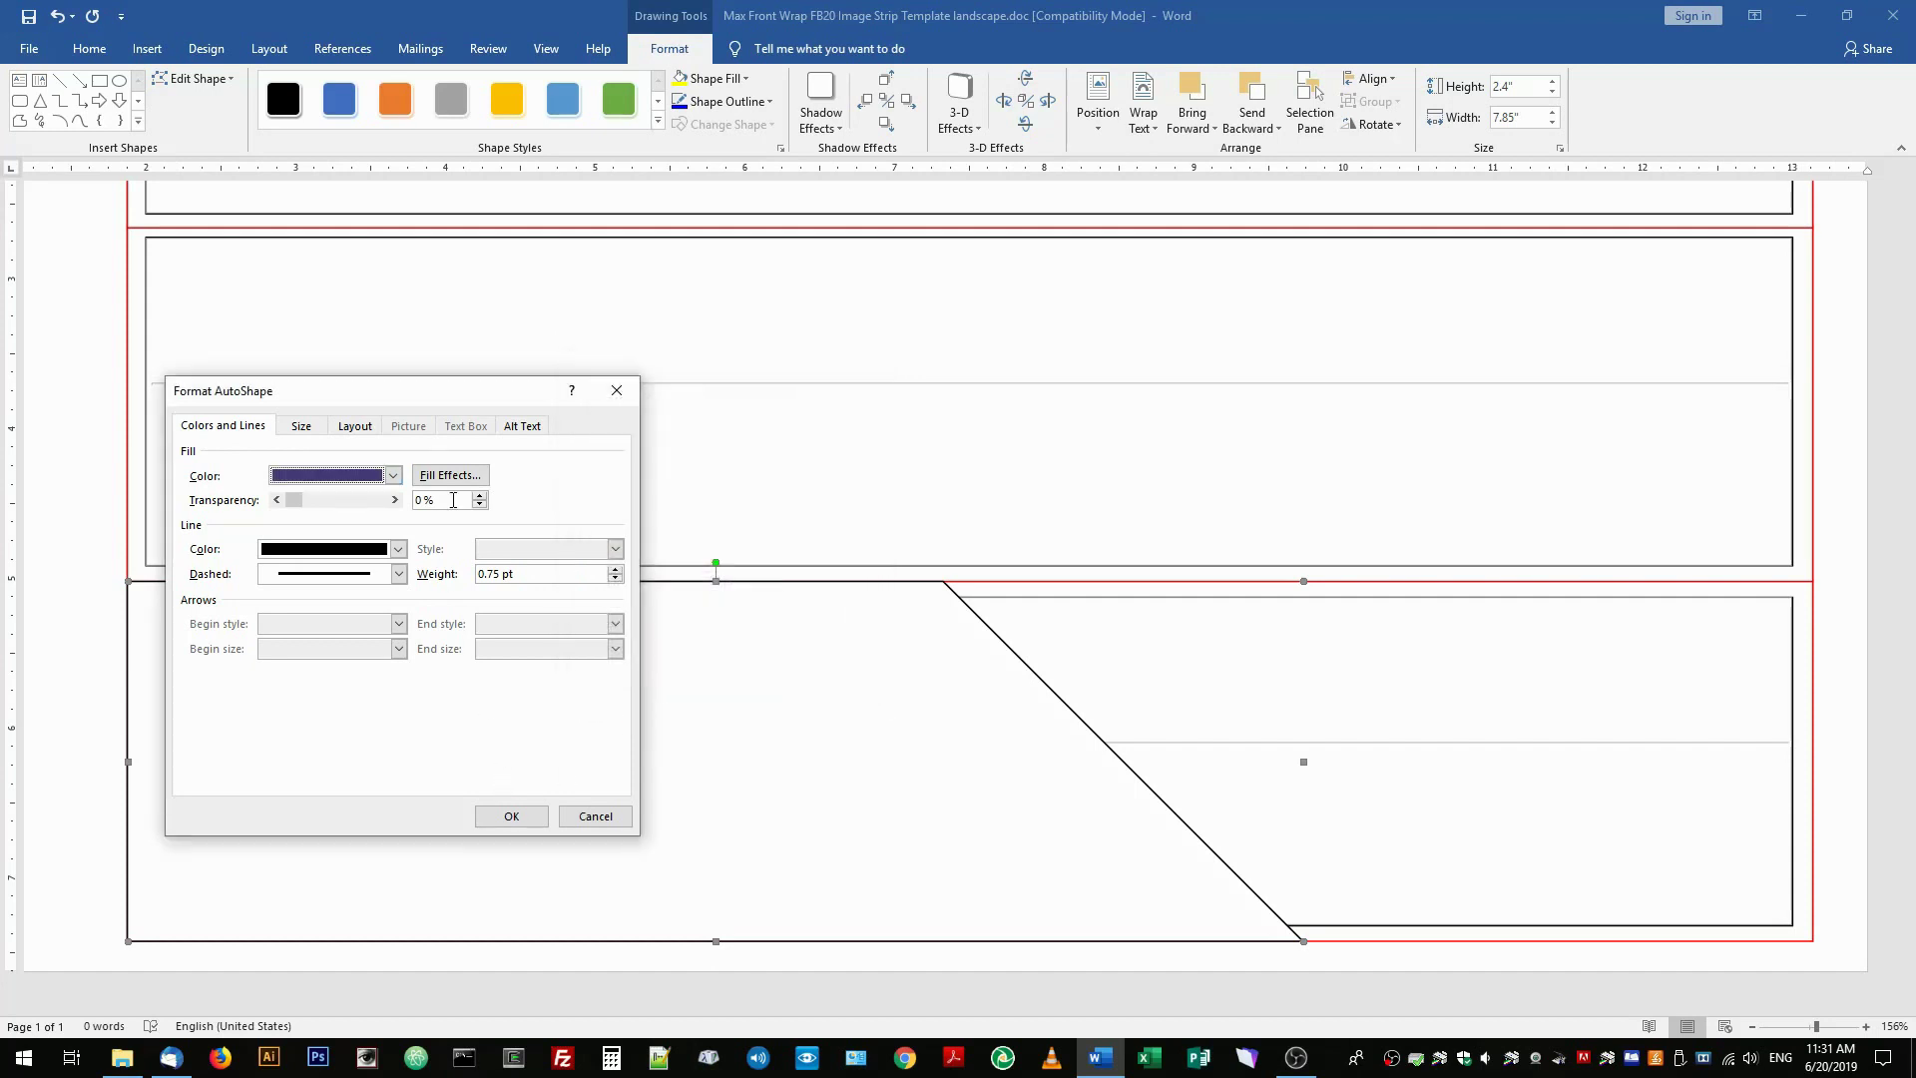
Step: Apply the purple fill to the freeform shape and set its line color to No Color
{"action": "left_click", "coordinate": [530, 815]}
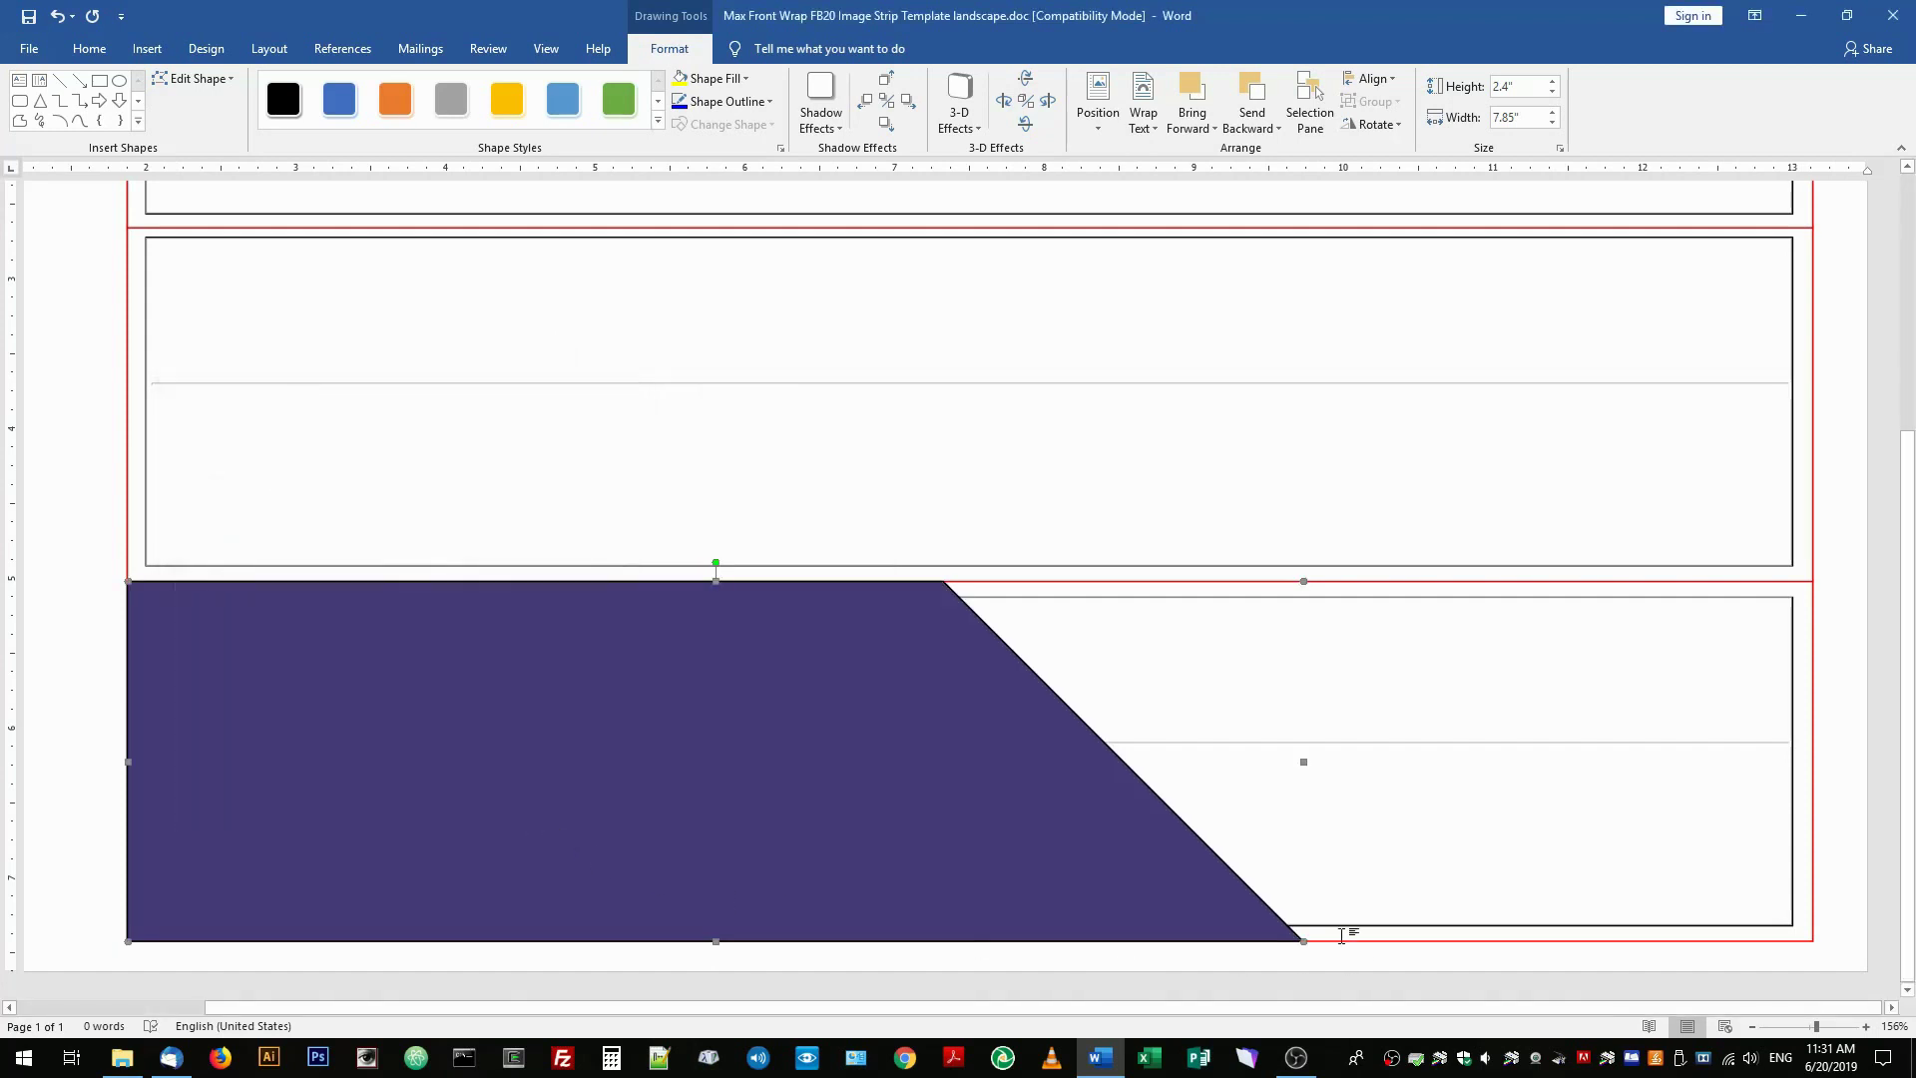
{"action": "right_click", "coordinate": [998, 710]}
{"action": "left_click", "coordinate": [1102, 949]}
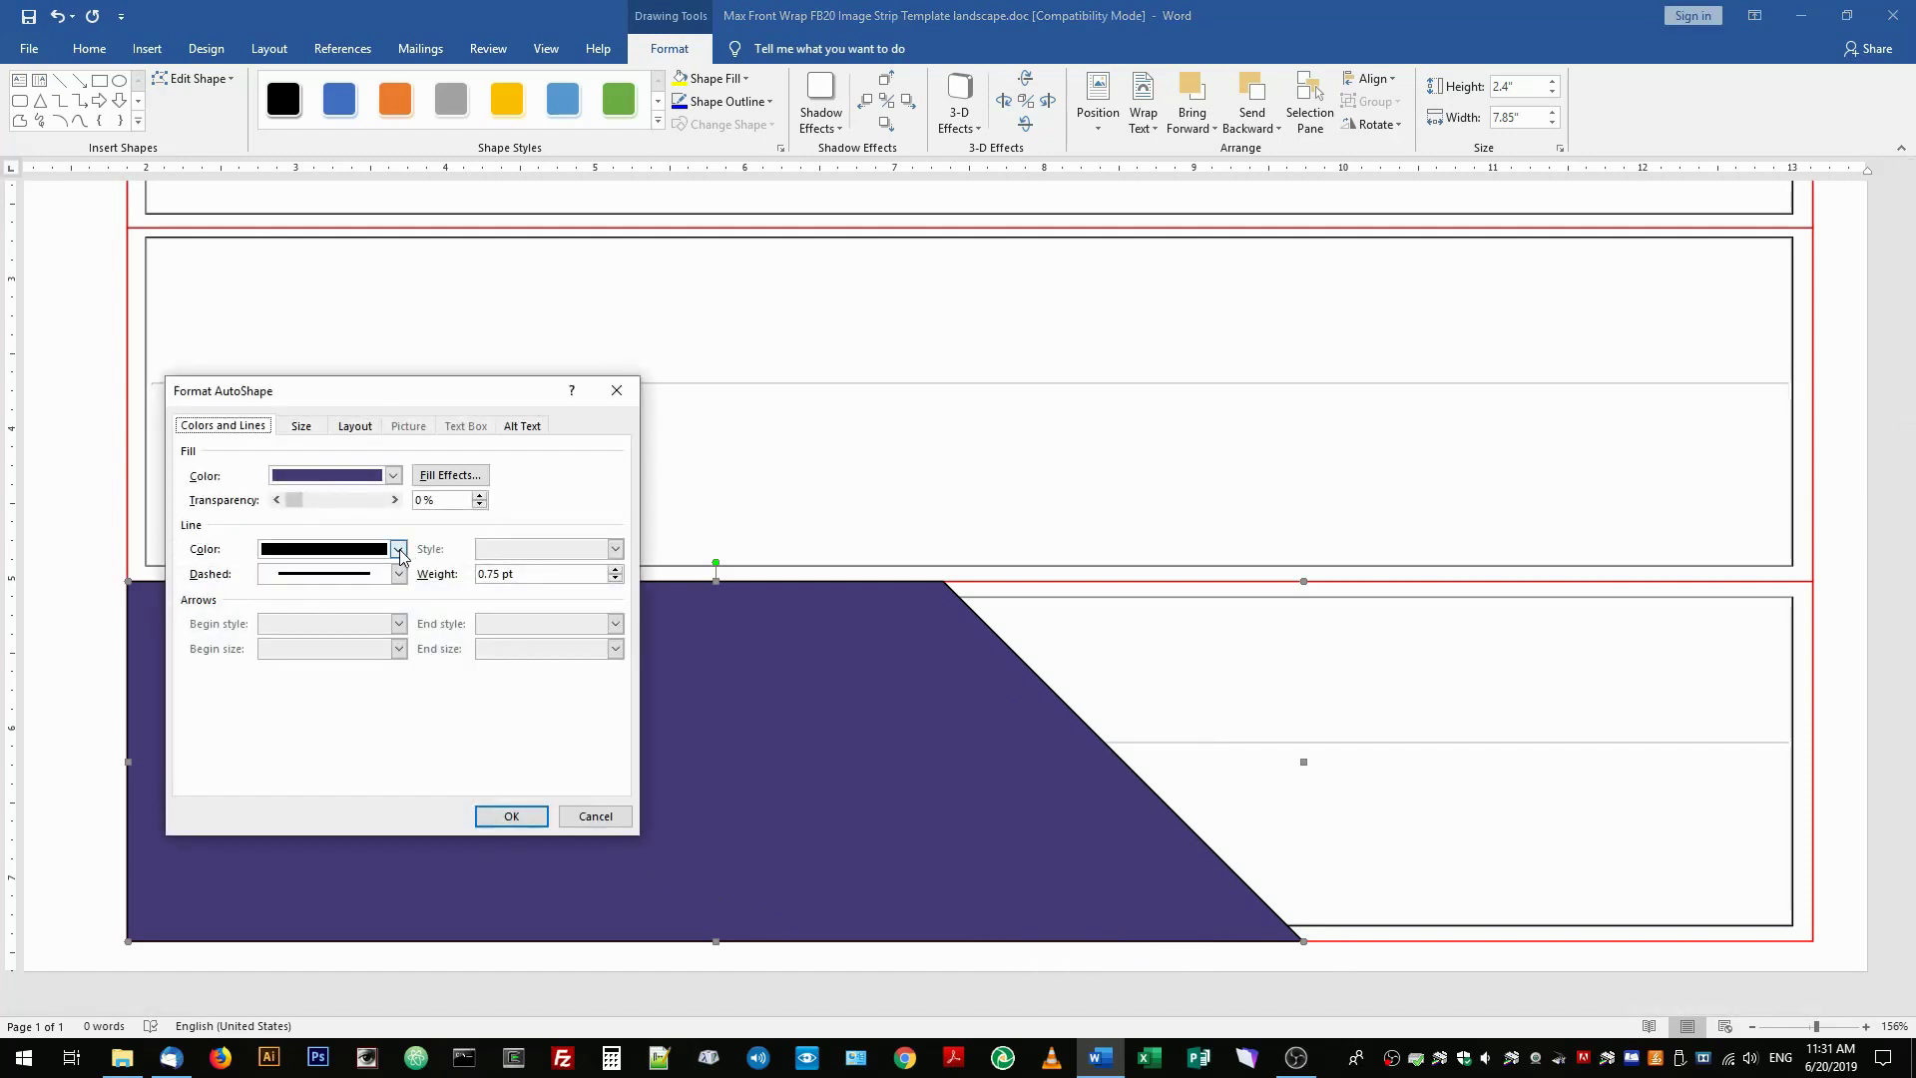
{"action": "left_click", "coordinate": [398, 550]}
{"action": "left_click", "coordinate": [359, 762]}
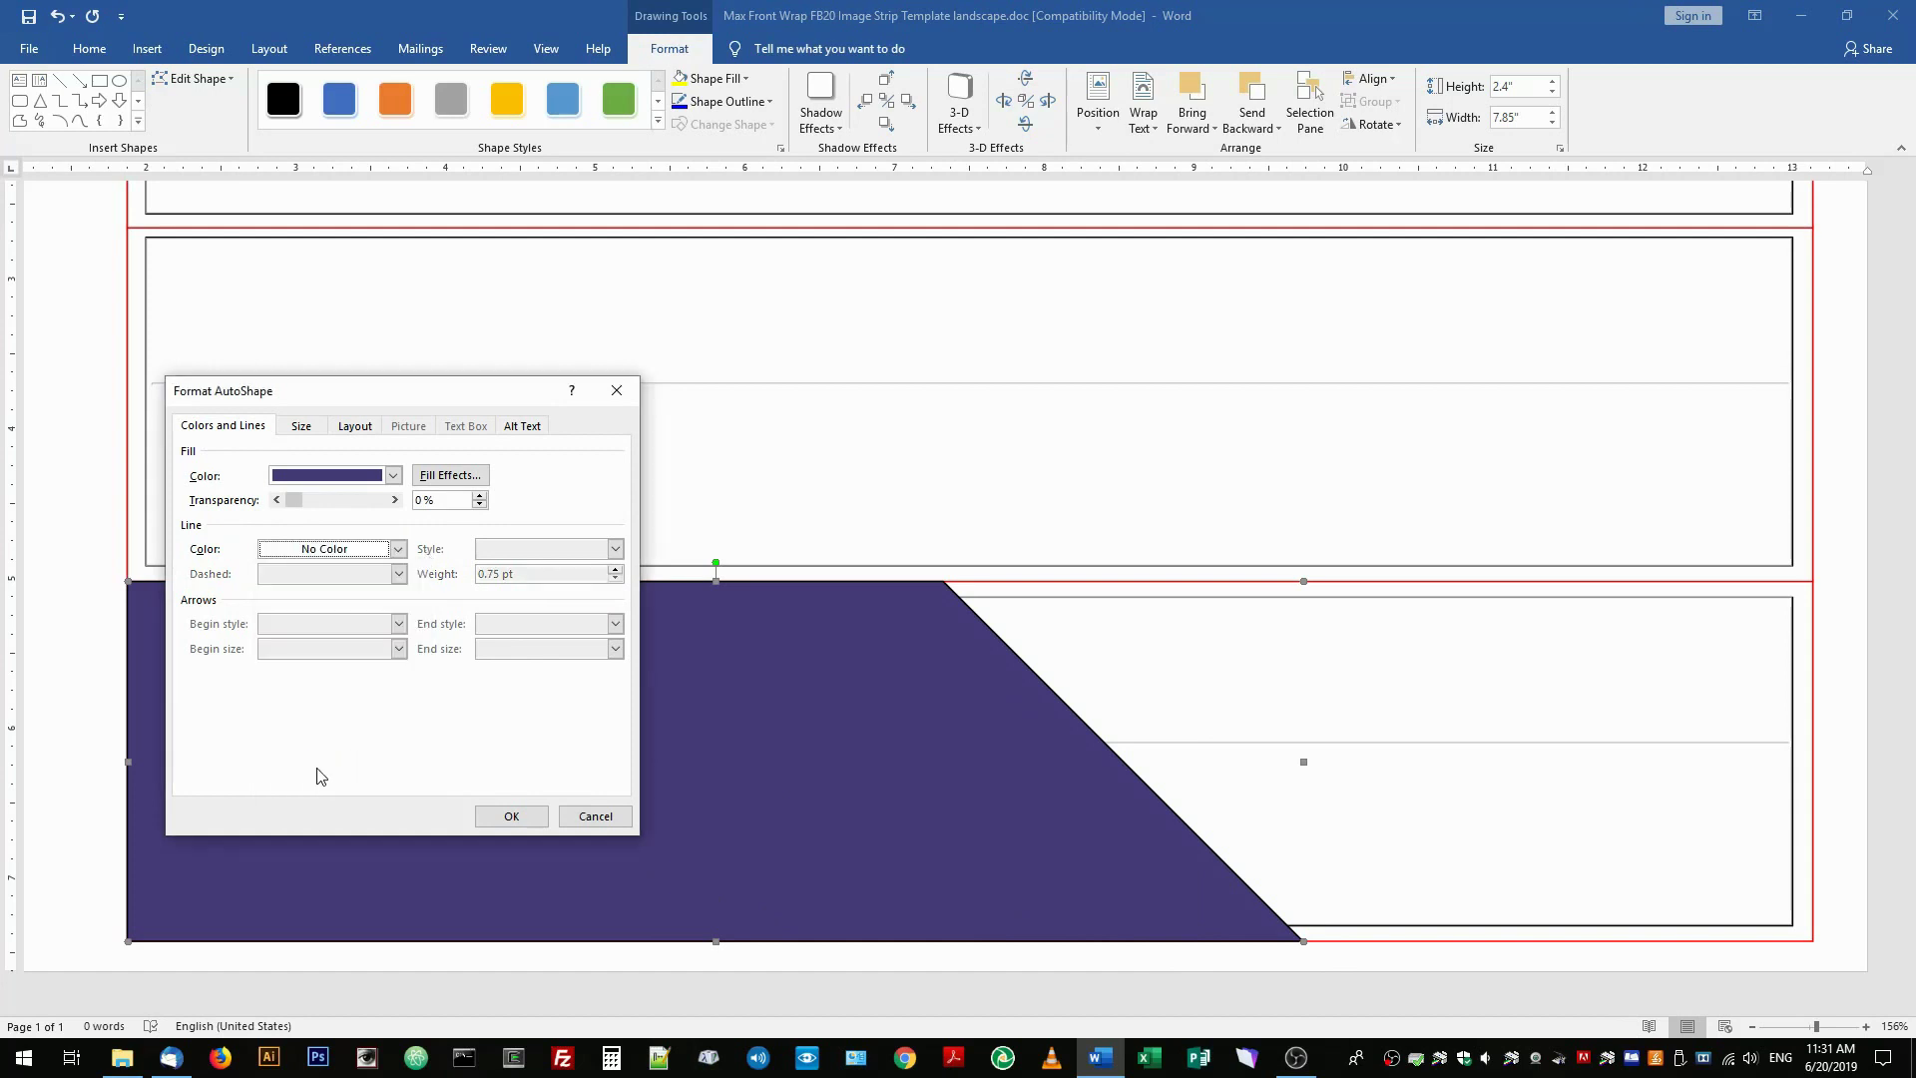
{"action": "left_click", "coordinate": [523, 816]}
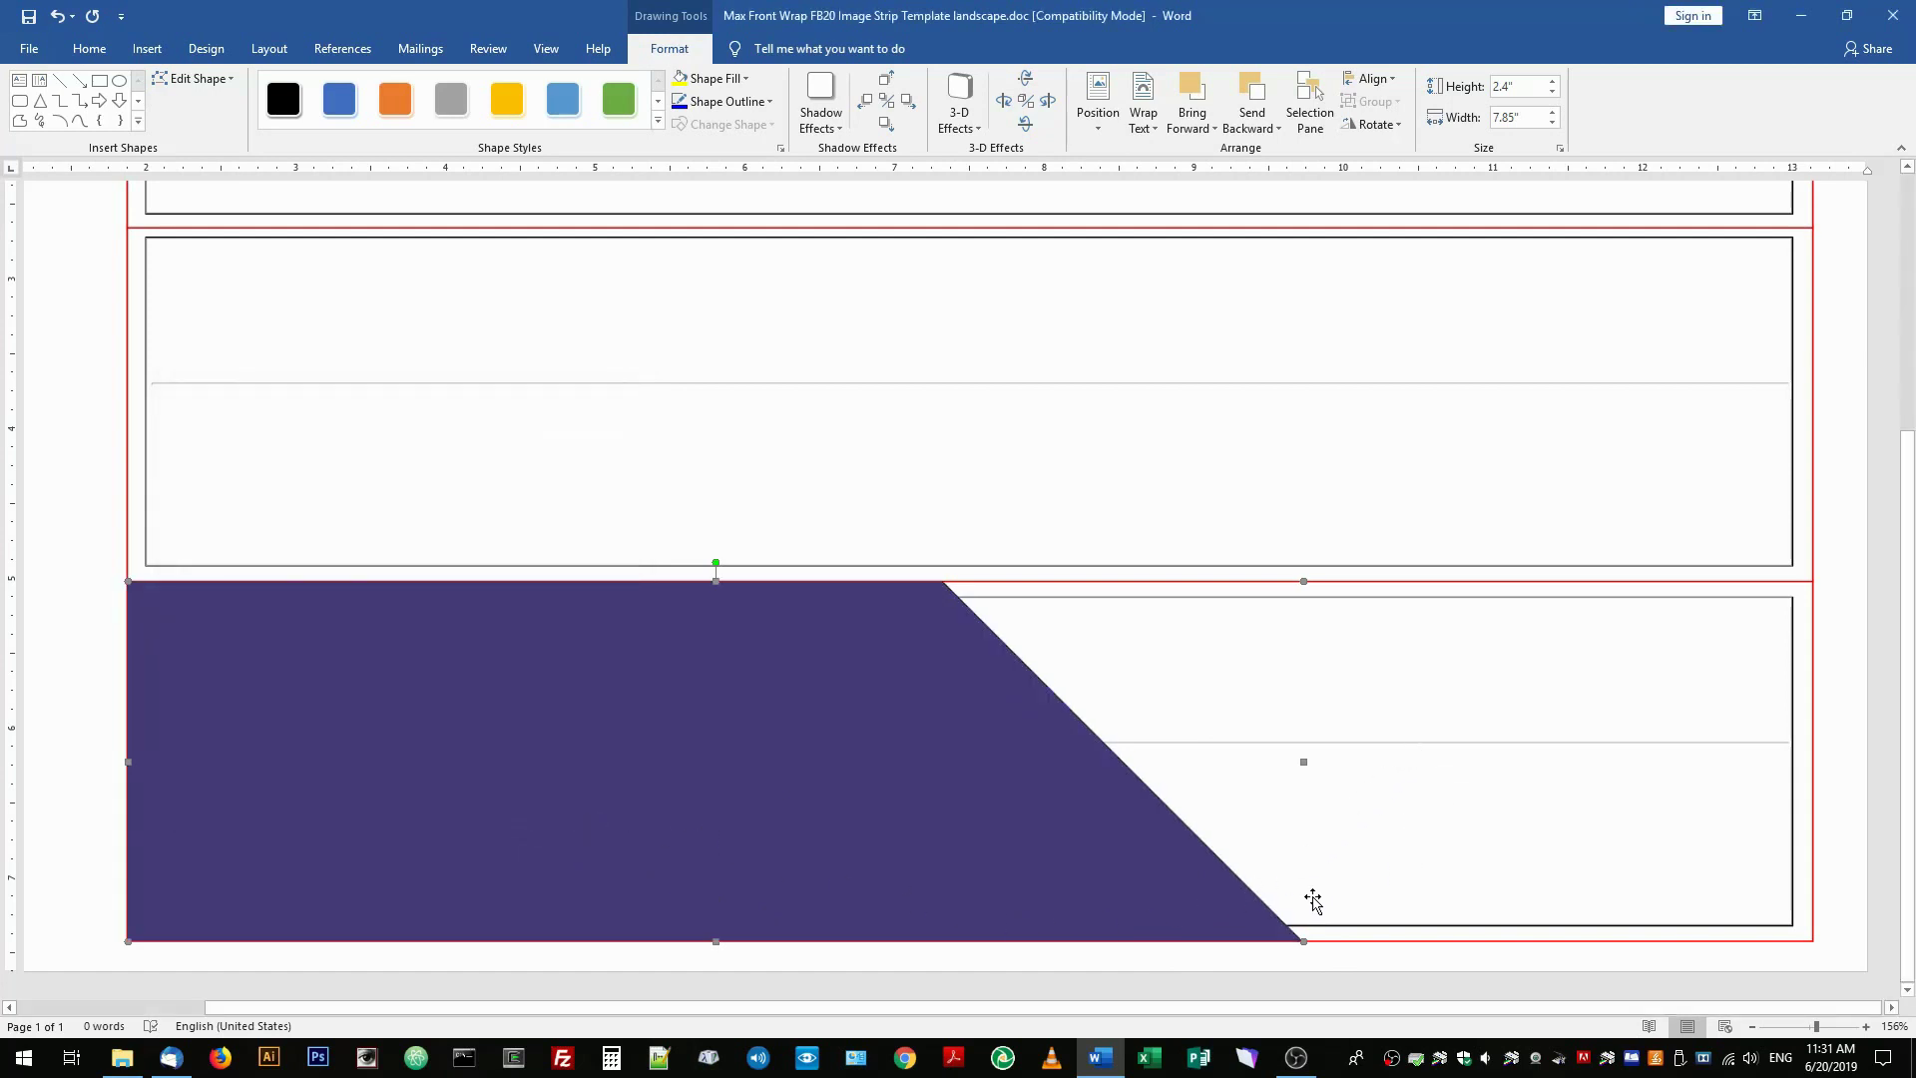
Step: Draw a rectangle about 11.26" wide and 0.25" high along the bottom edge of the lowest strip, spanning its red borders
{"action": "left_click", "coordinate": [144, 50]}
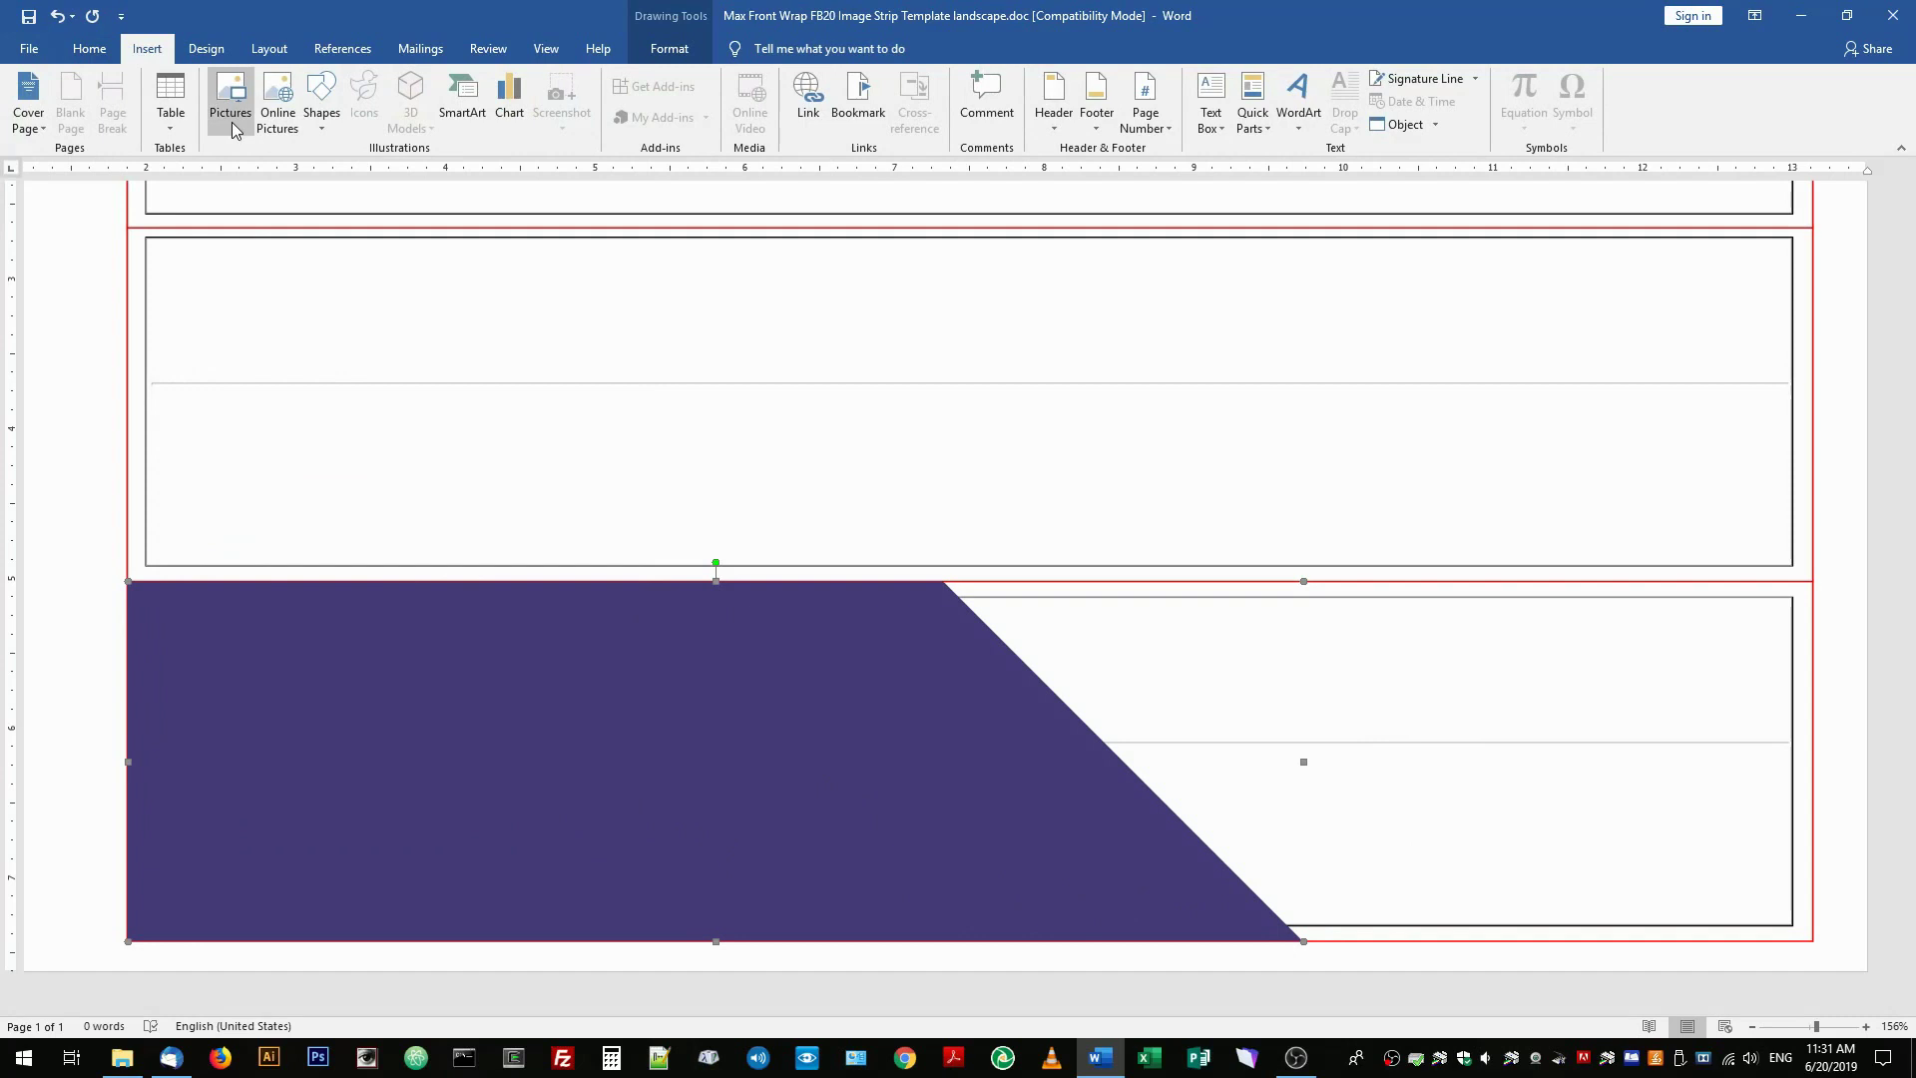
{"action": "left_click", "coordinate": [323, 122]}
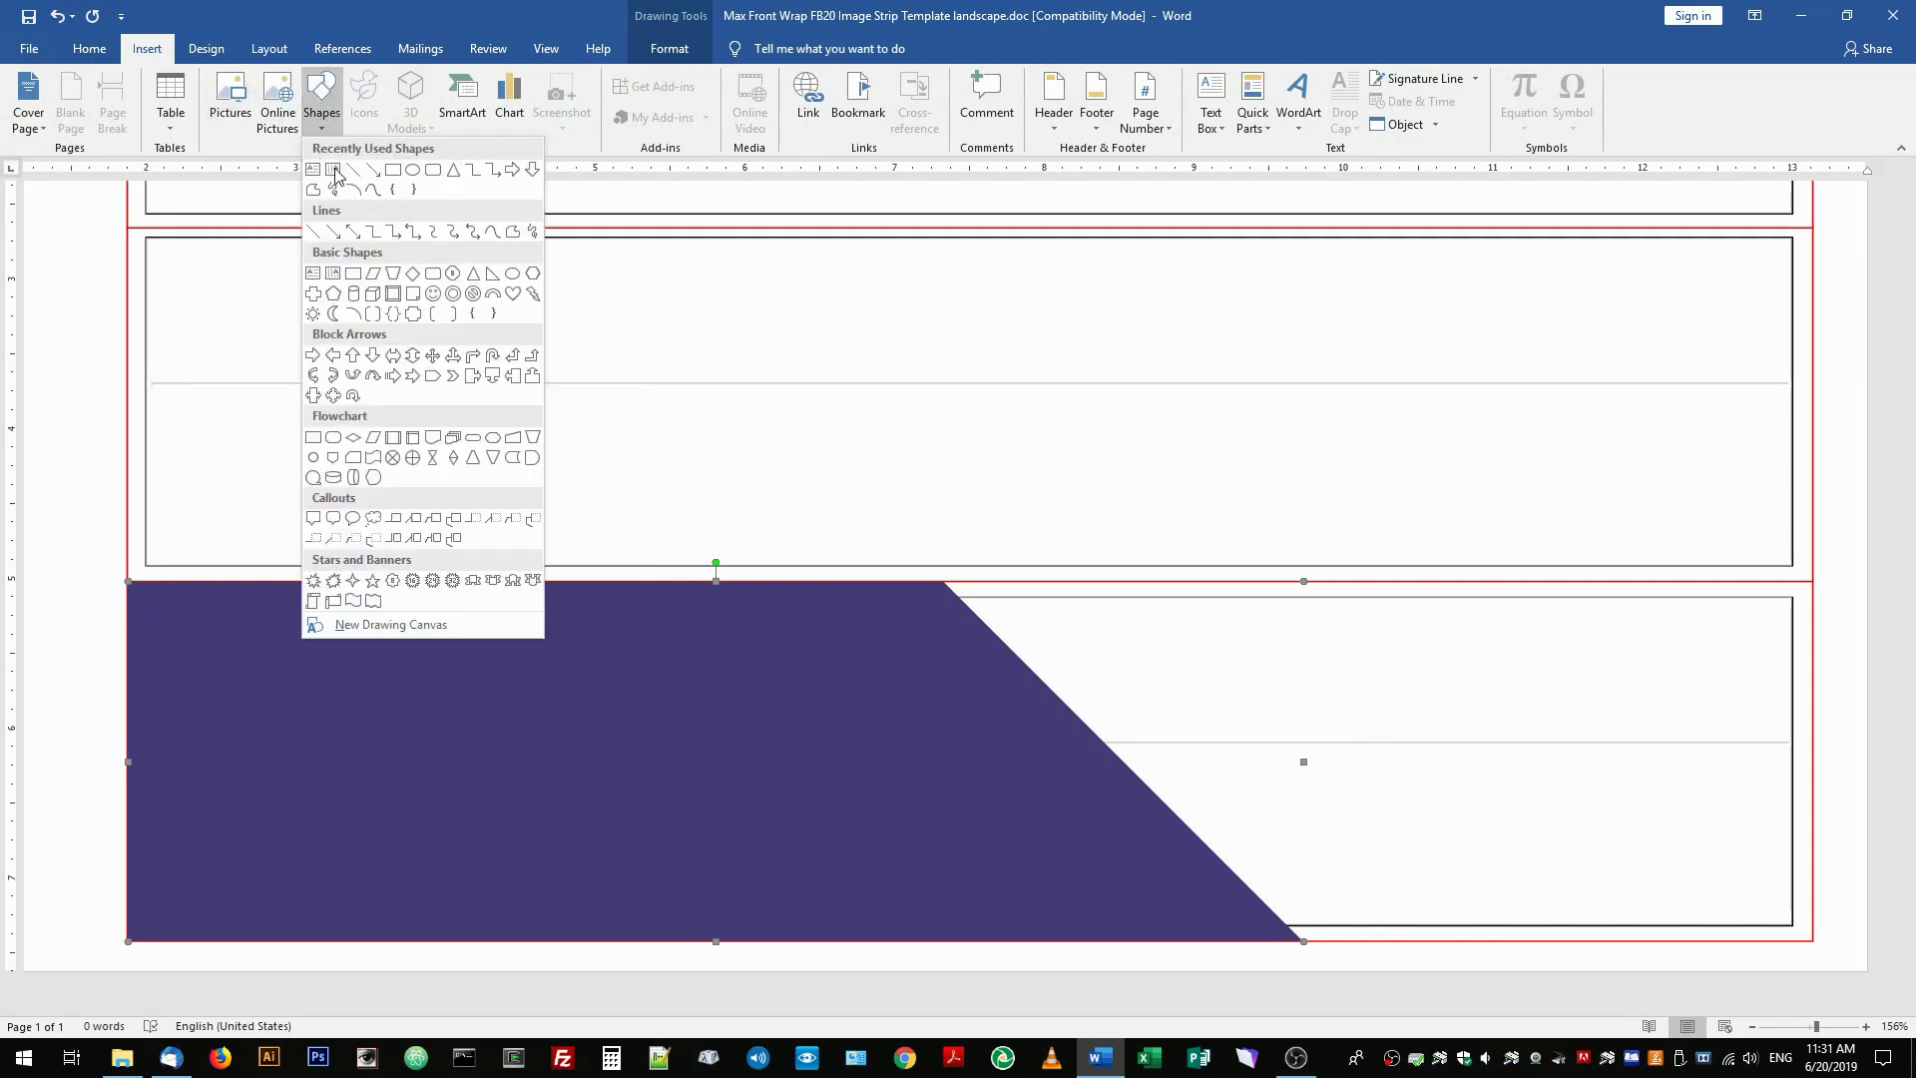
{"action": "left_click", "coordinate": [393, 171]}
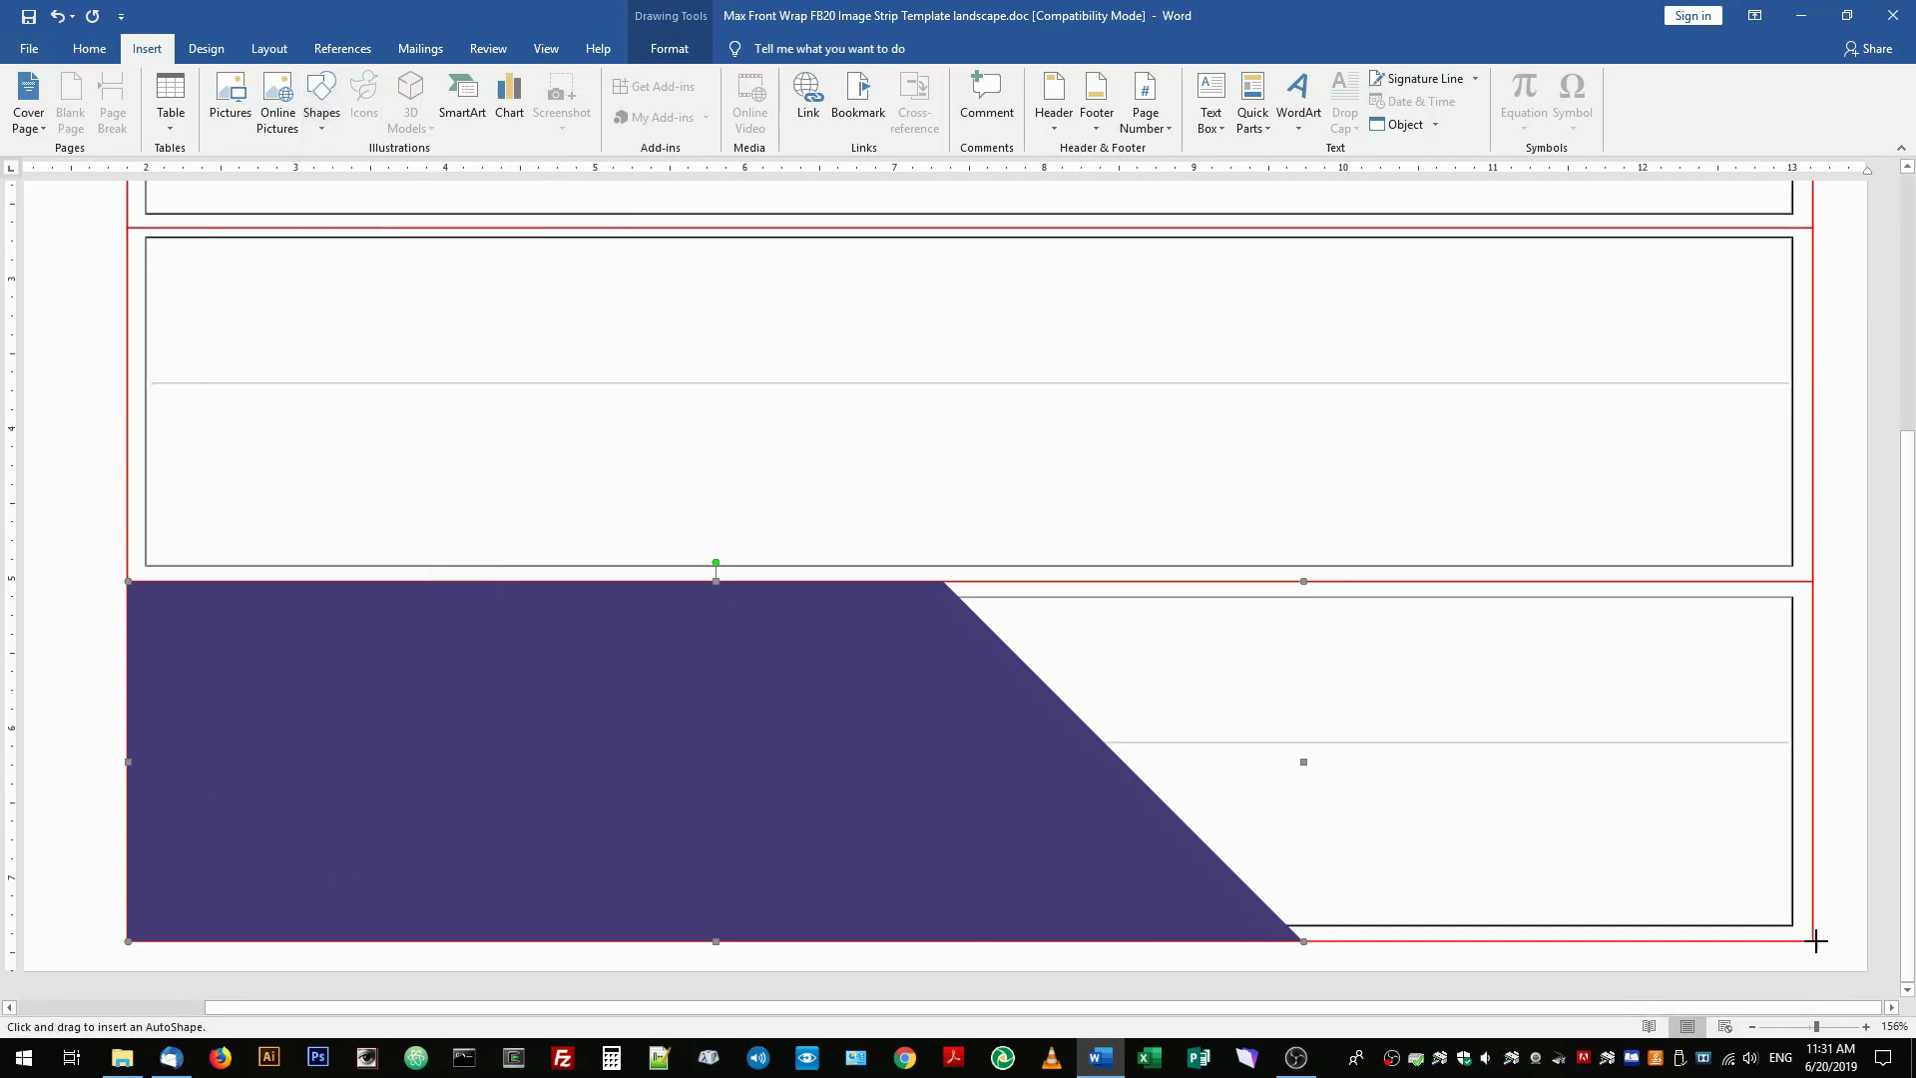
{"action": "mouse_move", "coordinate": [1814, 941]}
{"action": "left_mouse_down"}
{"action": "mouse_move", "coordinate": [1480, 898]}
{"action": "mouse_move", "coordinate": [445, 898]}
{"action": "mouse_move", "coordinate": [128, 872]}
{"action": "mouse_move", "coordinate": [131, 904]}
{"action": "left_mouse_up"}
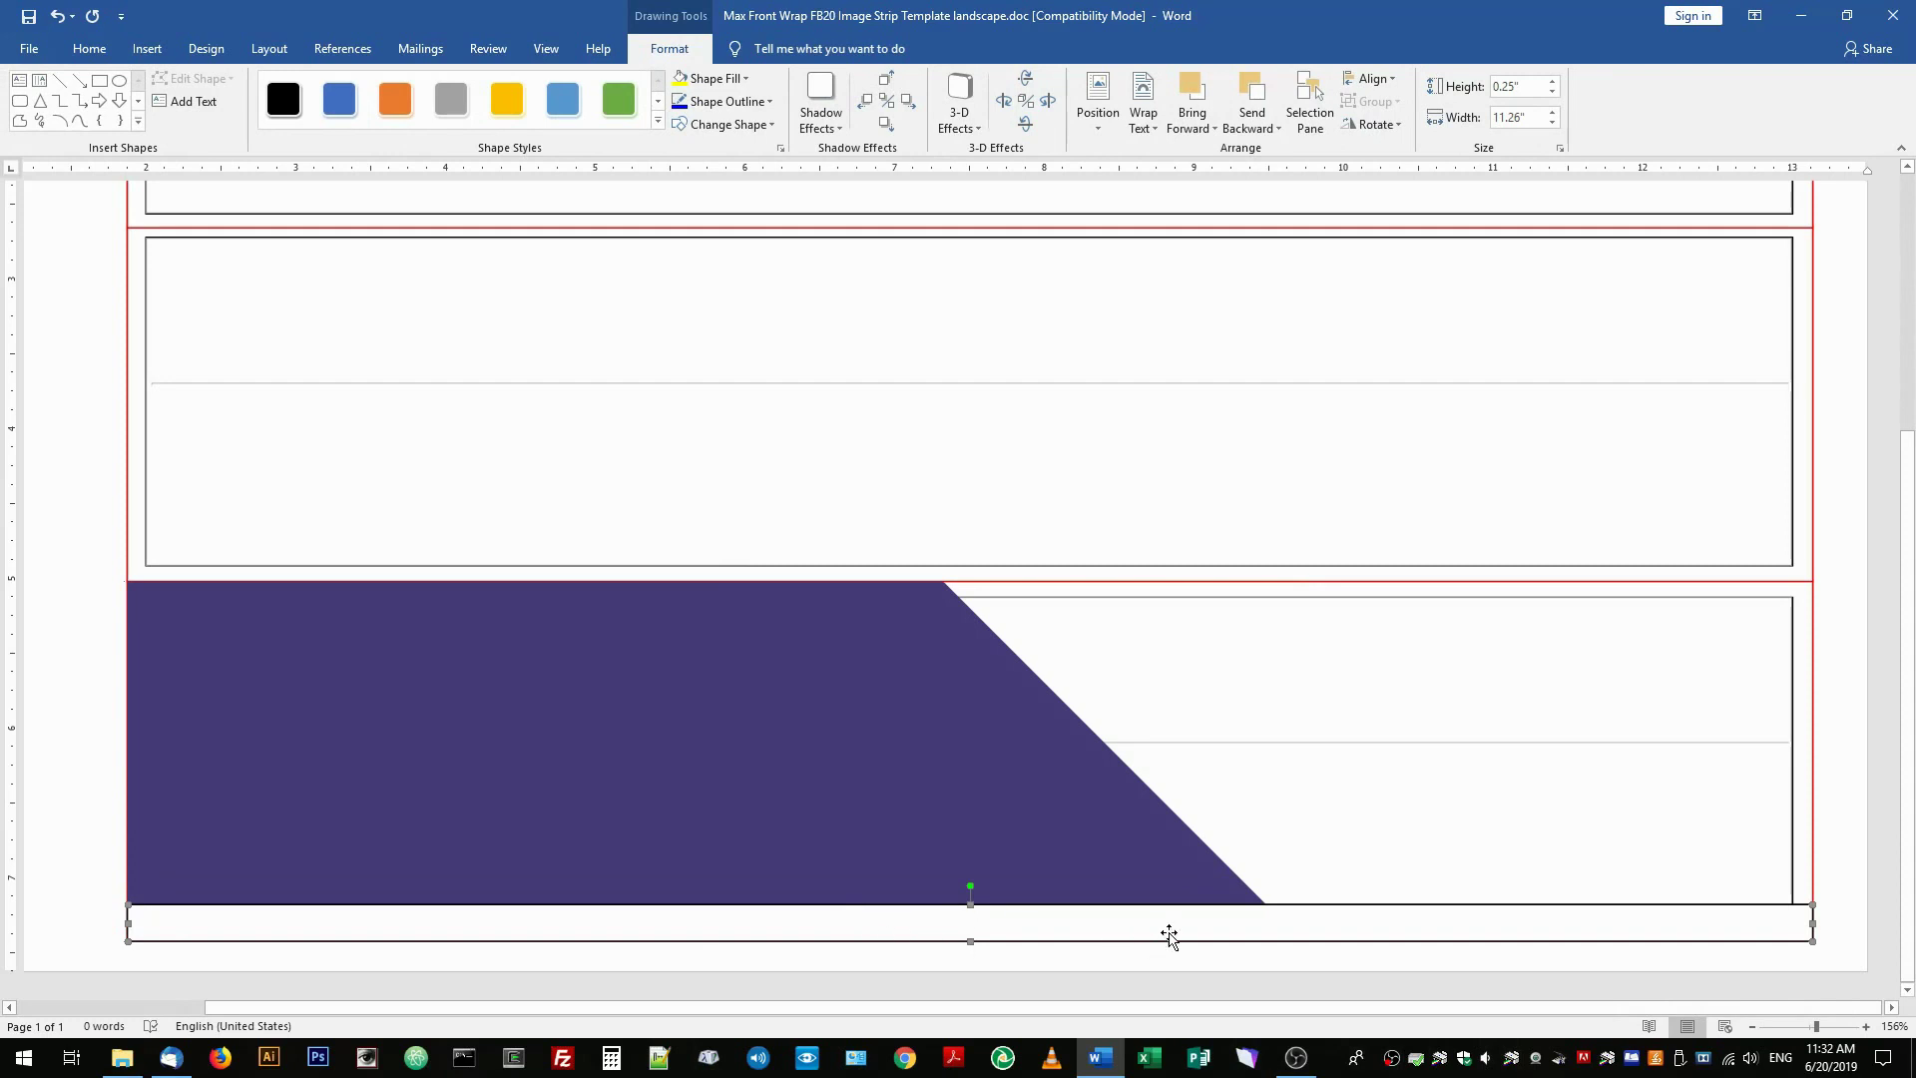
Step: Choose a custom bright green fill for the thin rectangle, RGB 124, 215, 41
{"action": "right_click", "coordinate": [1232, 918]}
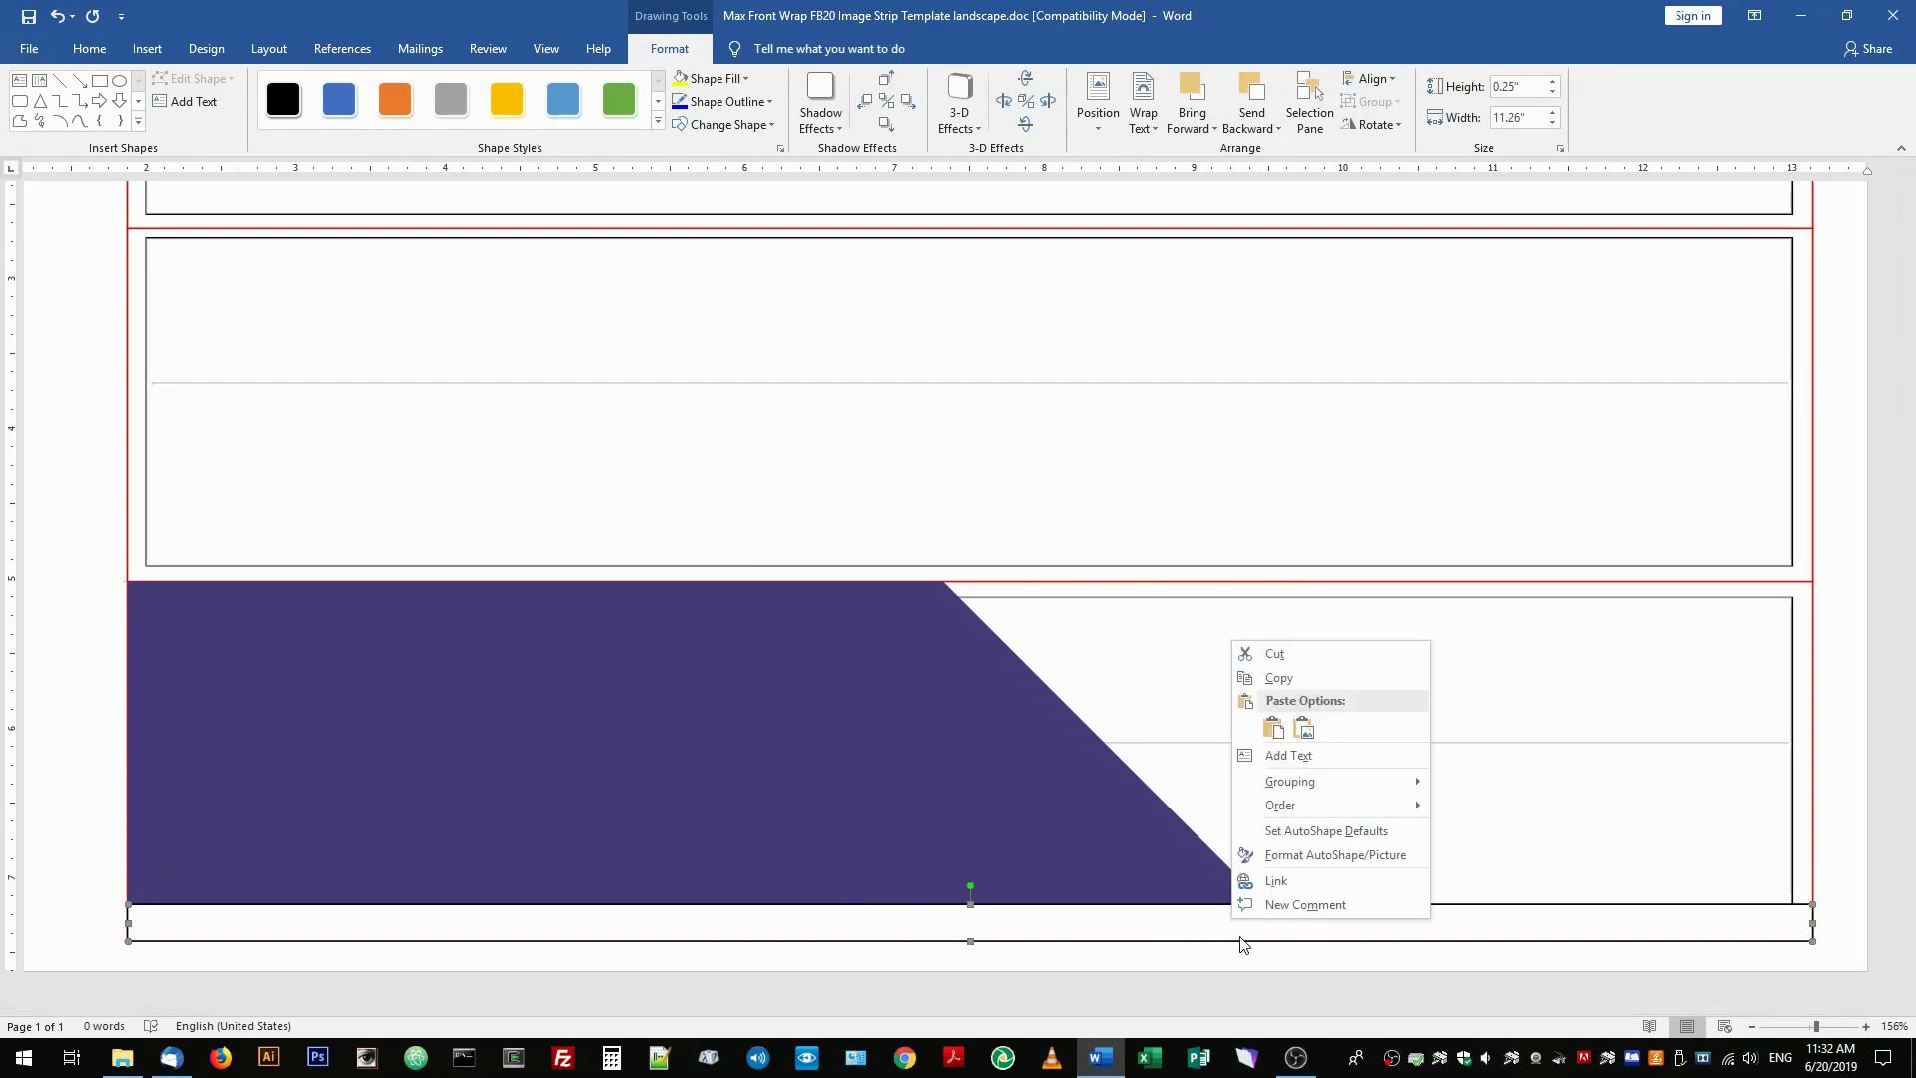
{"action": "left_click", "coordinate": [1320, 855]}
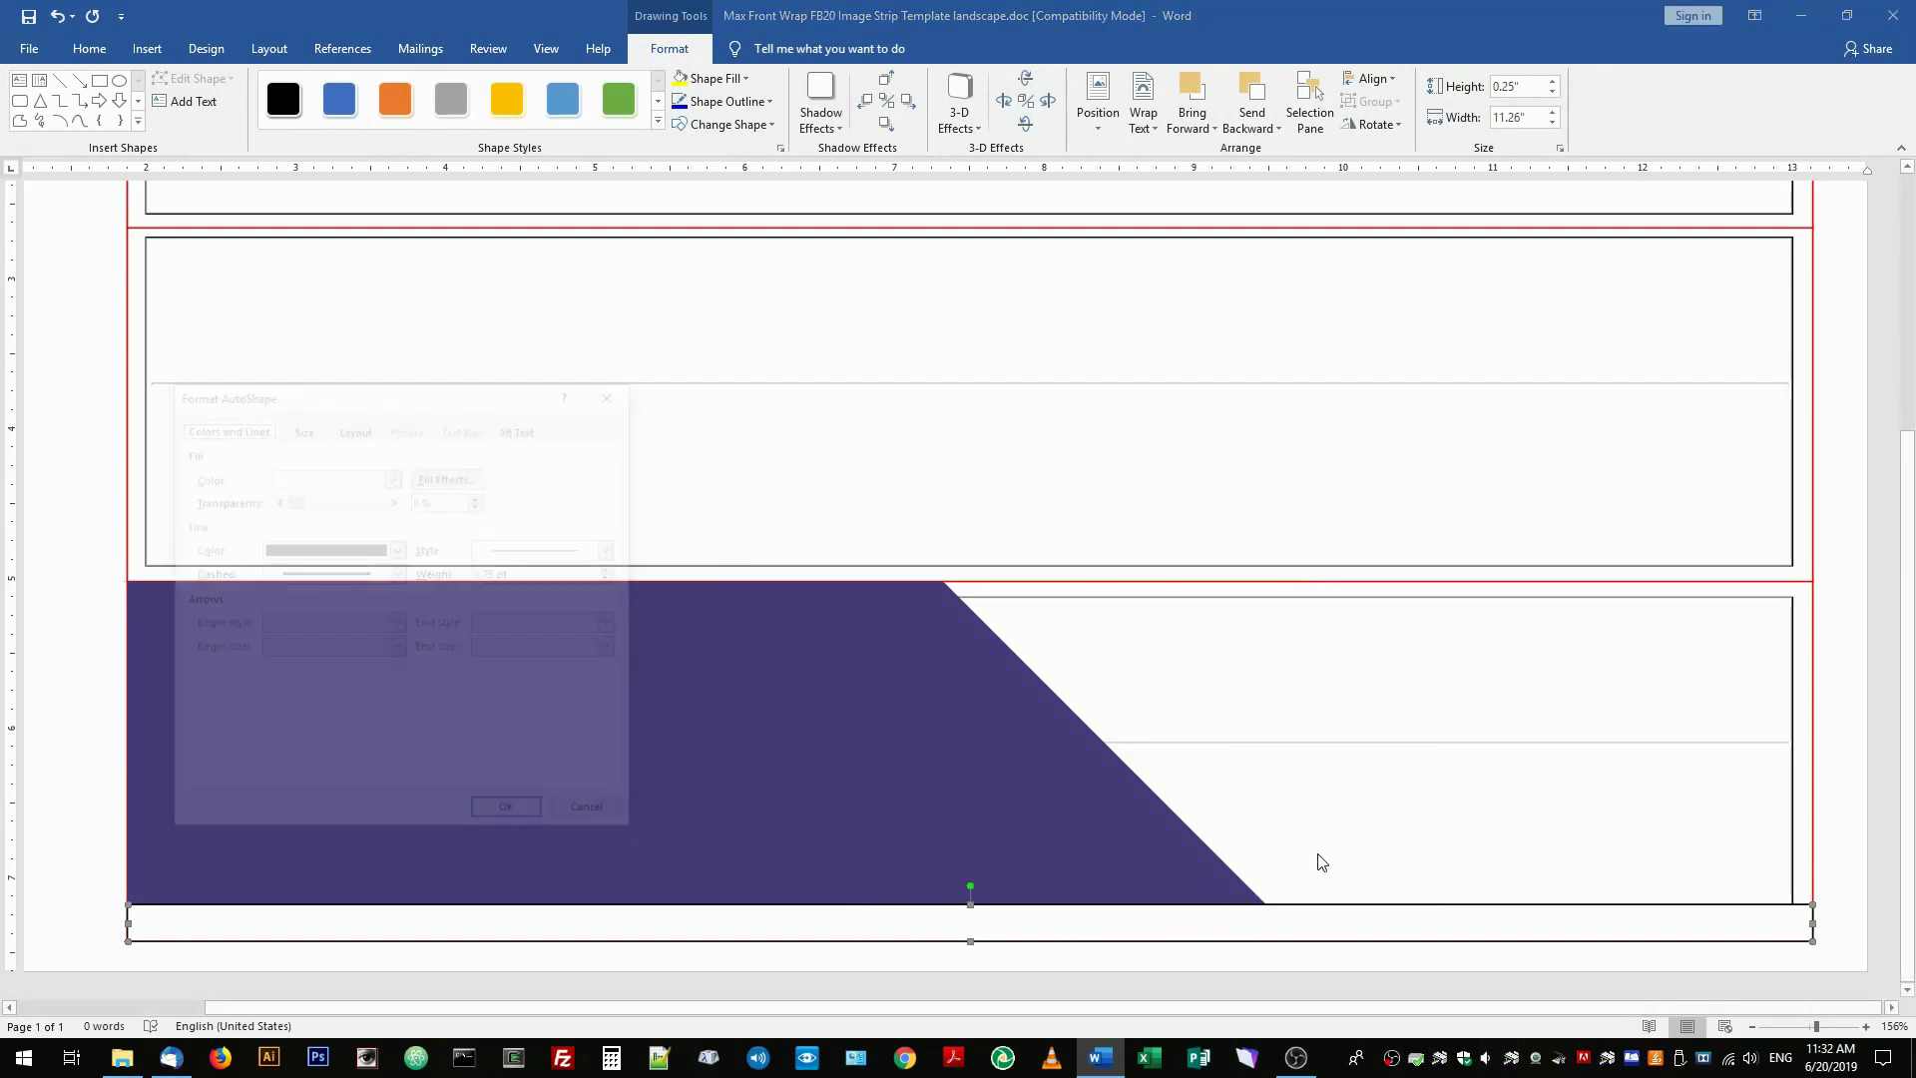
{"action": "left_click", "coordinate": [394, 476]}
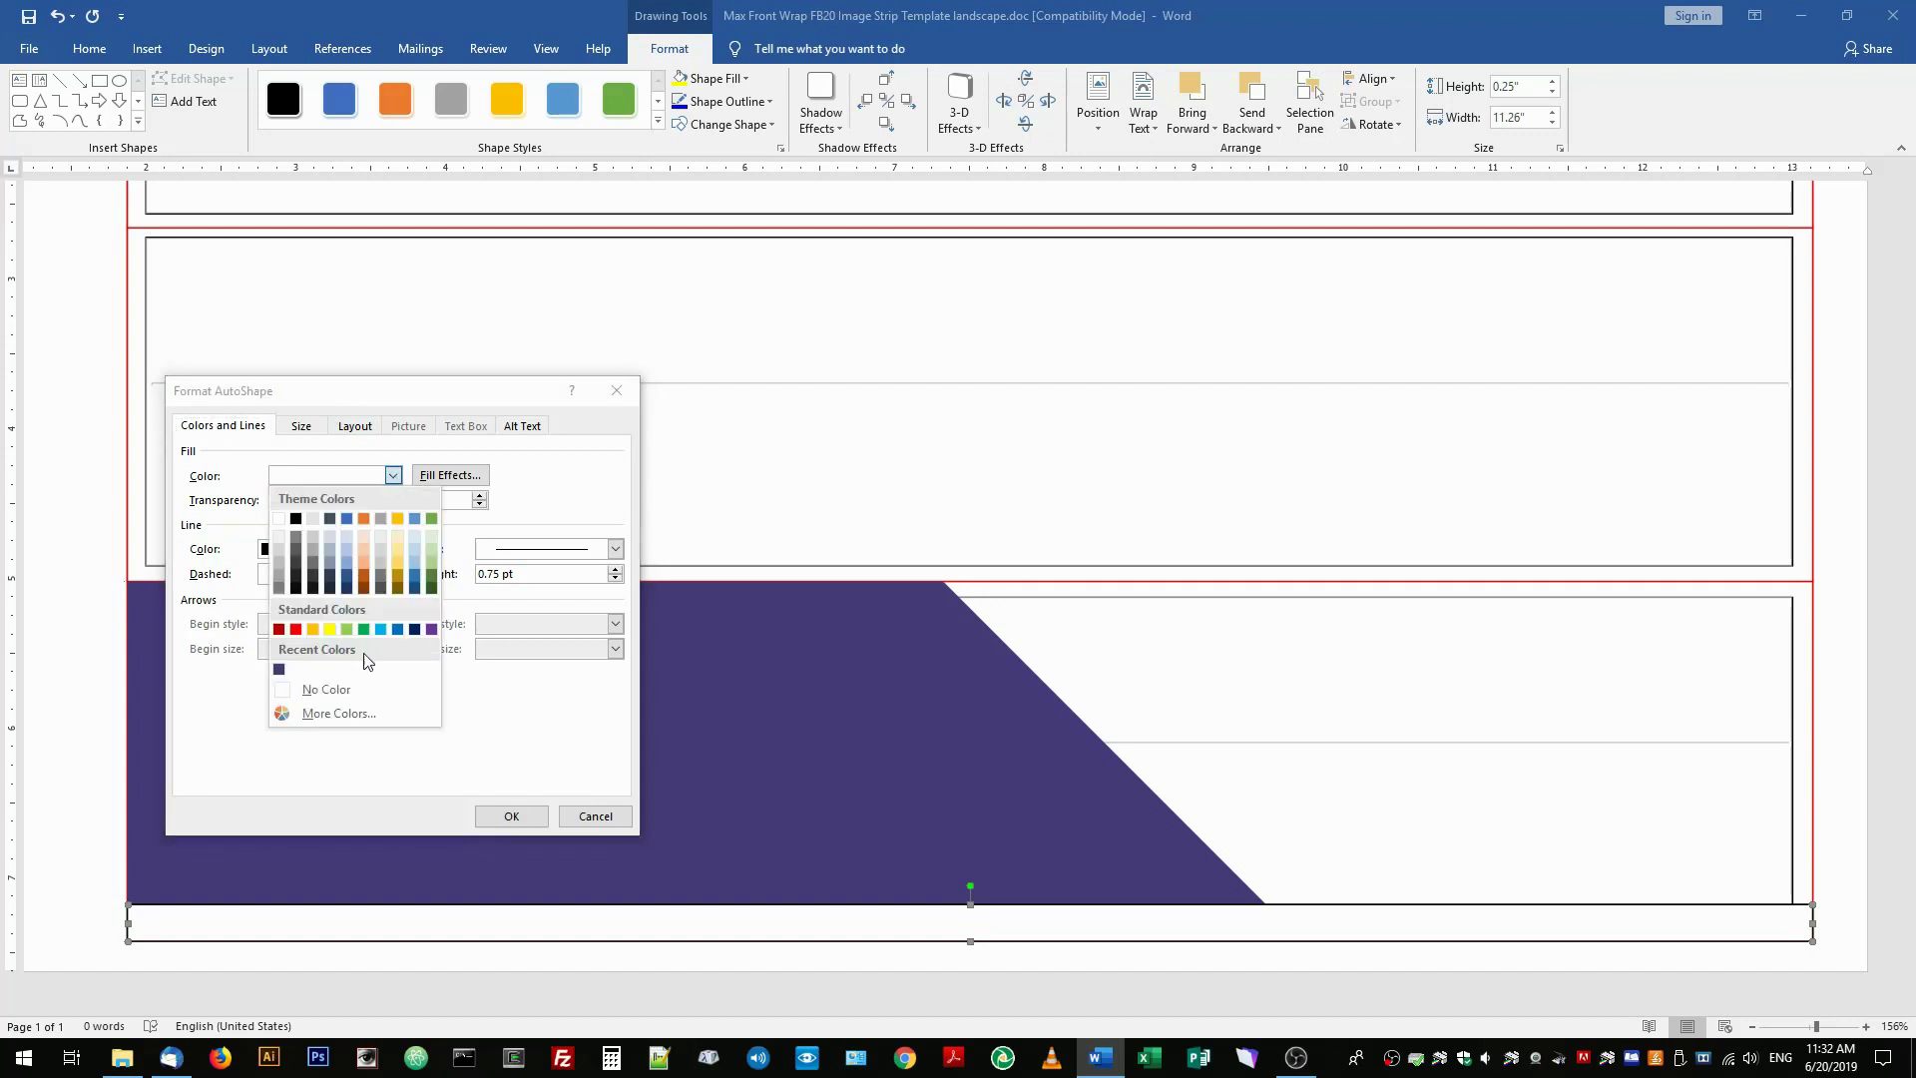
{"action": "left_click", "coordinate": [344, 715]}
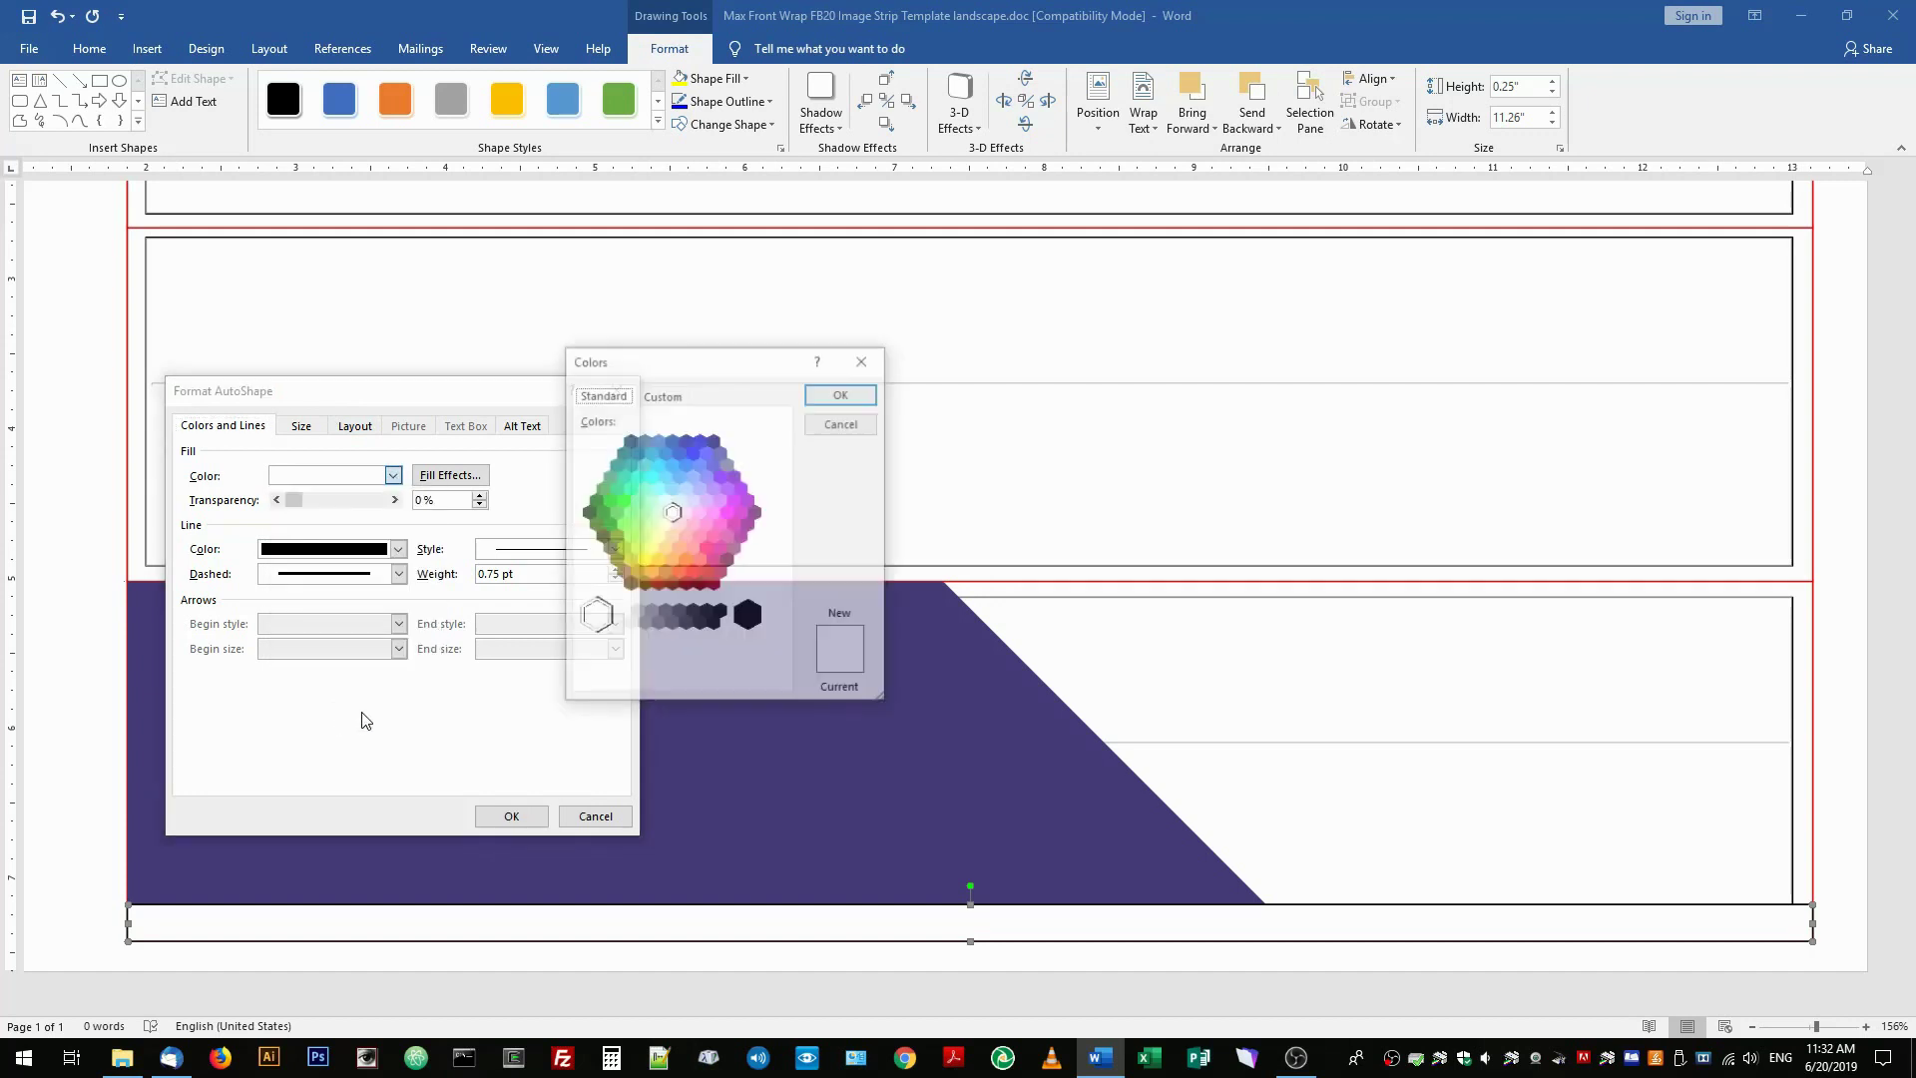
{"action": "left_click", "coordinate": [659, 395]}
{"action": "left_click_drag", "start_coordinate": [667, 547], "coordinate": [637, 471]}
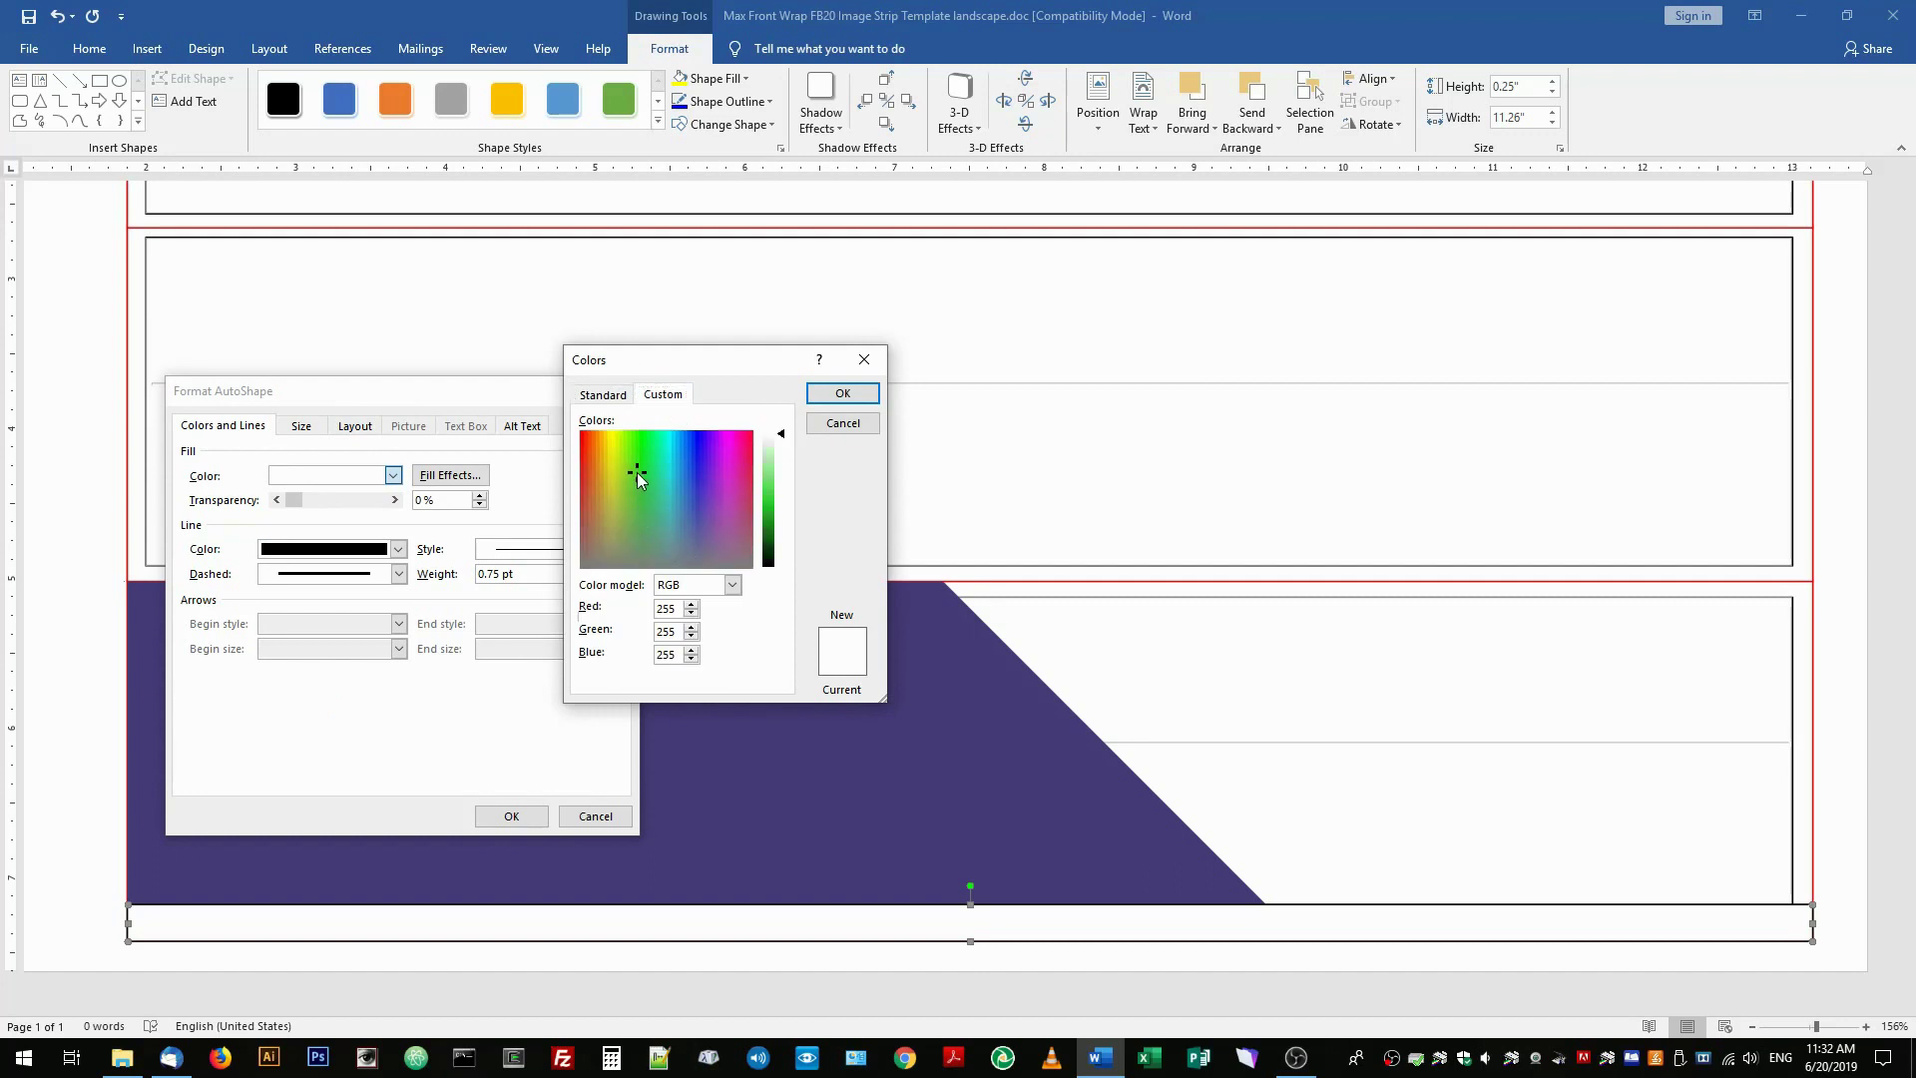
{"action": "left_click_drag", "start_coordinate": [776, 478], "coordinate": [769, 509]}
{"action": "left_click_drag", "start_coordinate": [645, 465], "coordinate": [625, 471]}
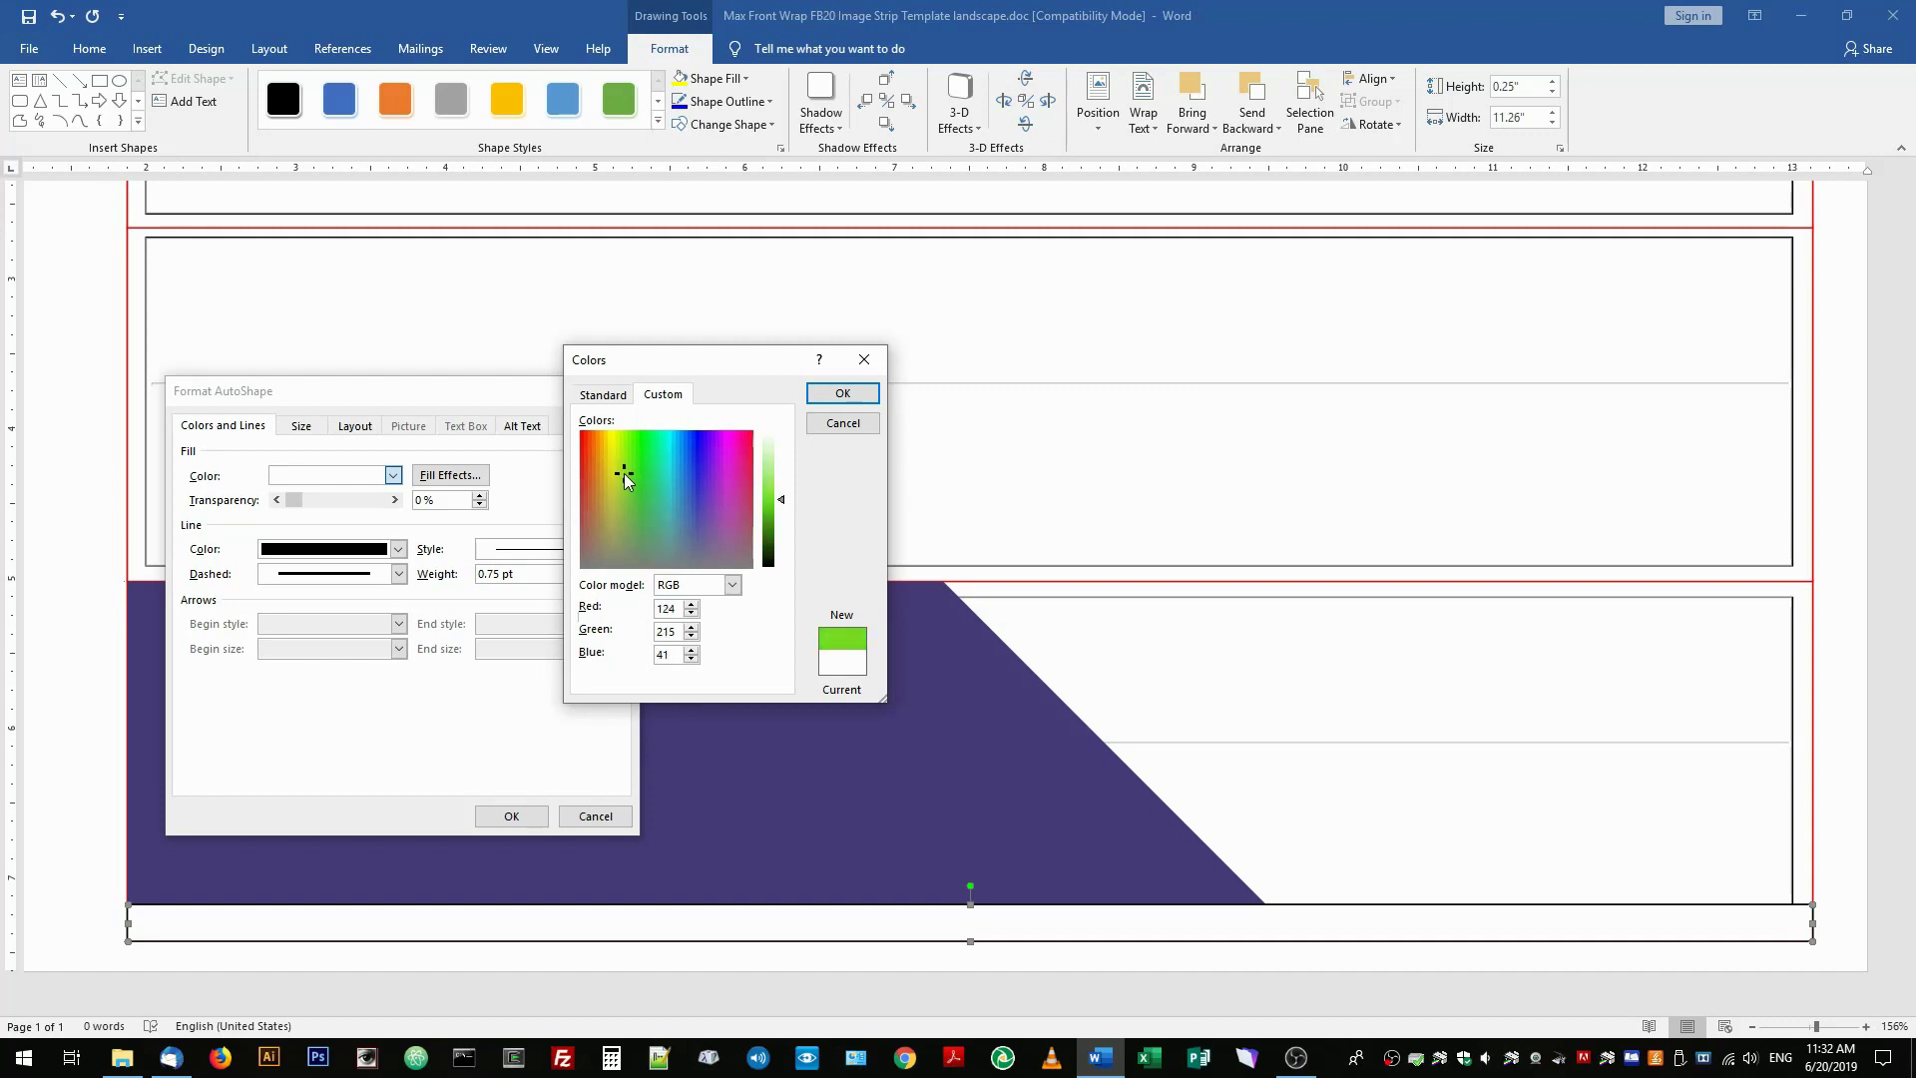
{"action": "left_click", "coordinate": [842, 394]}
Step: Set the green rectangle's line color to No Color, apply the formatting and deselect it
{"action": "left_click", "coordinate": [397, 550]}
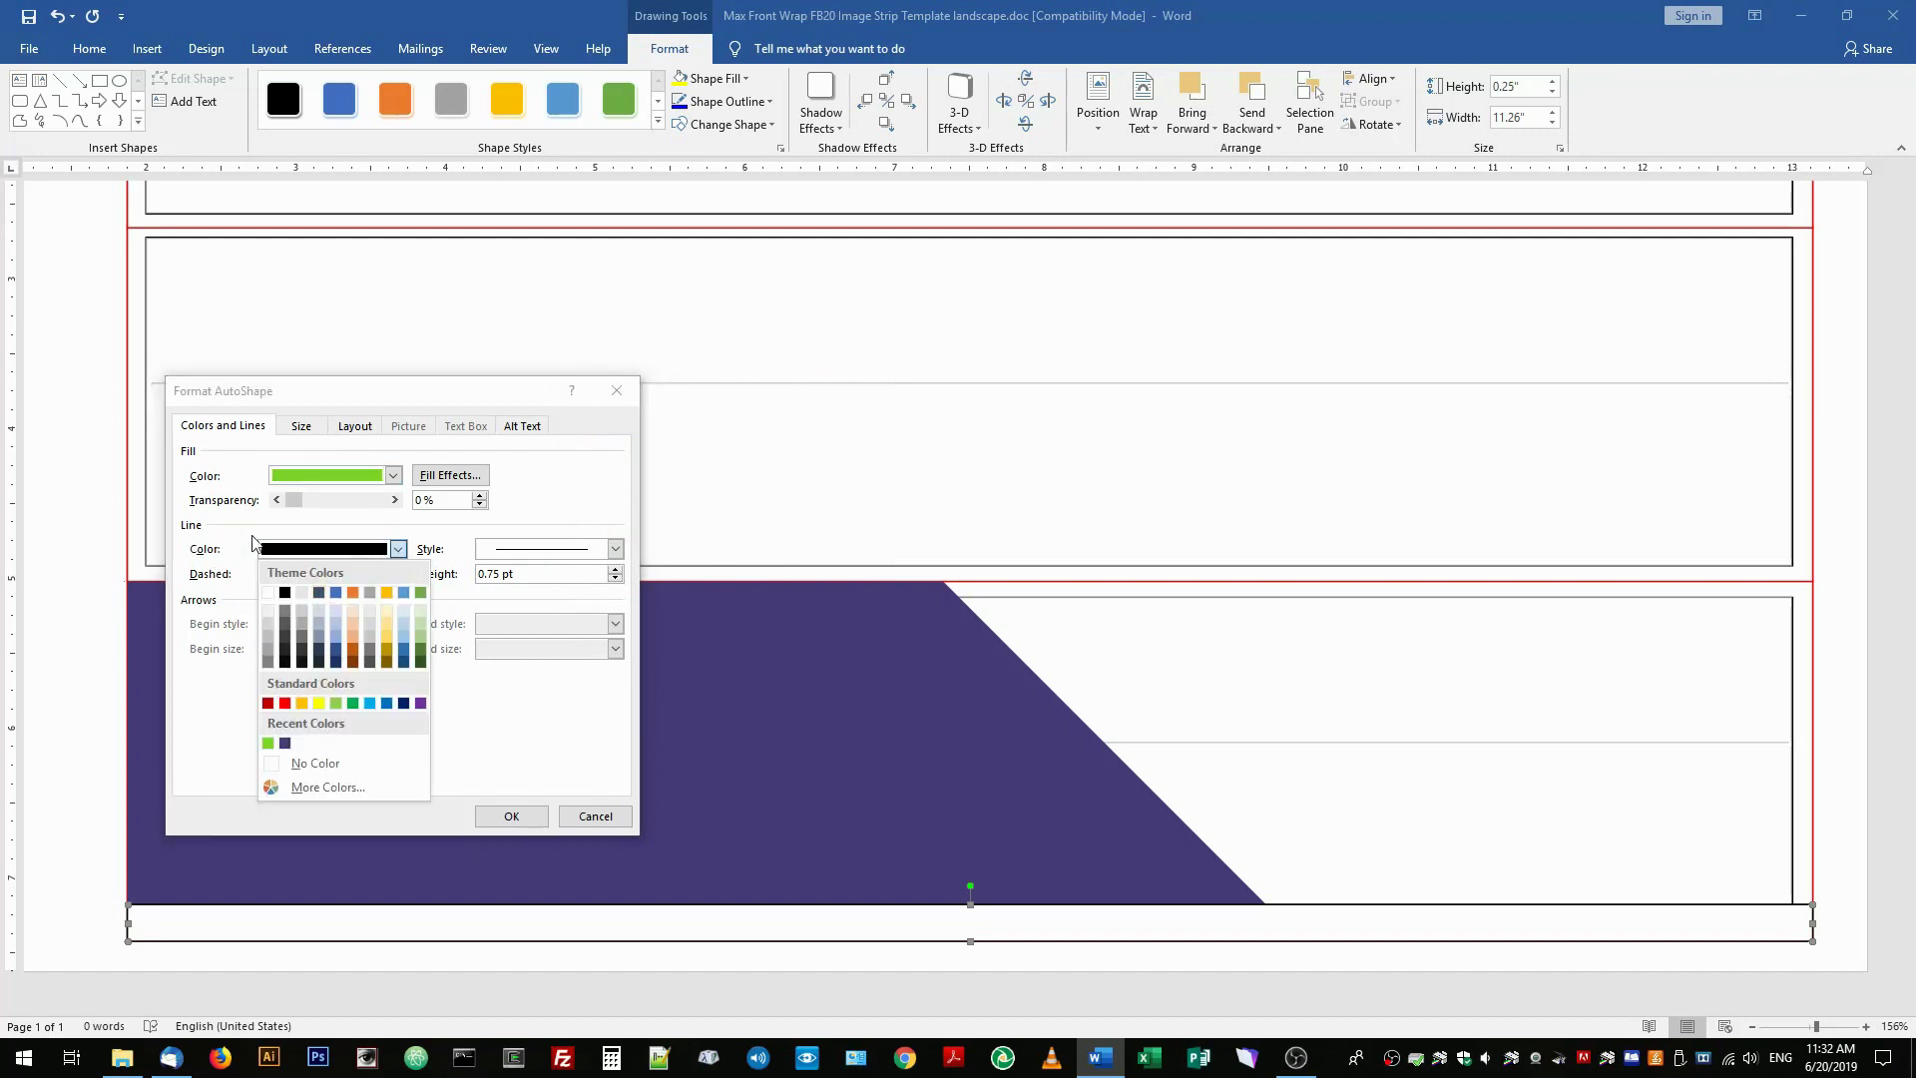
{"action": "left_click", "coordinate": [329, 762]}
{"action": "left_click", "coordinate": [511, 817]}
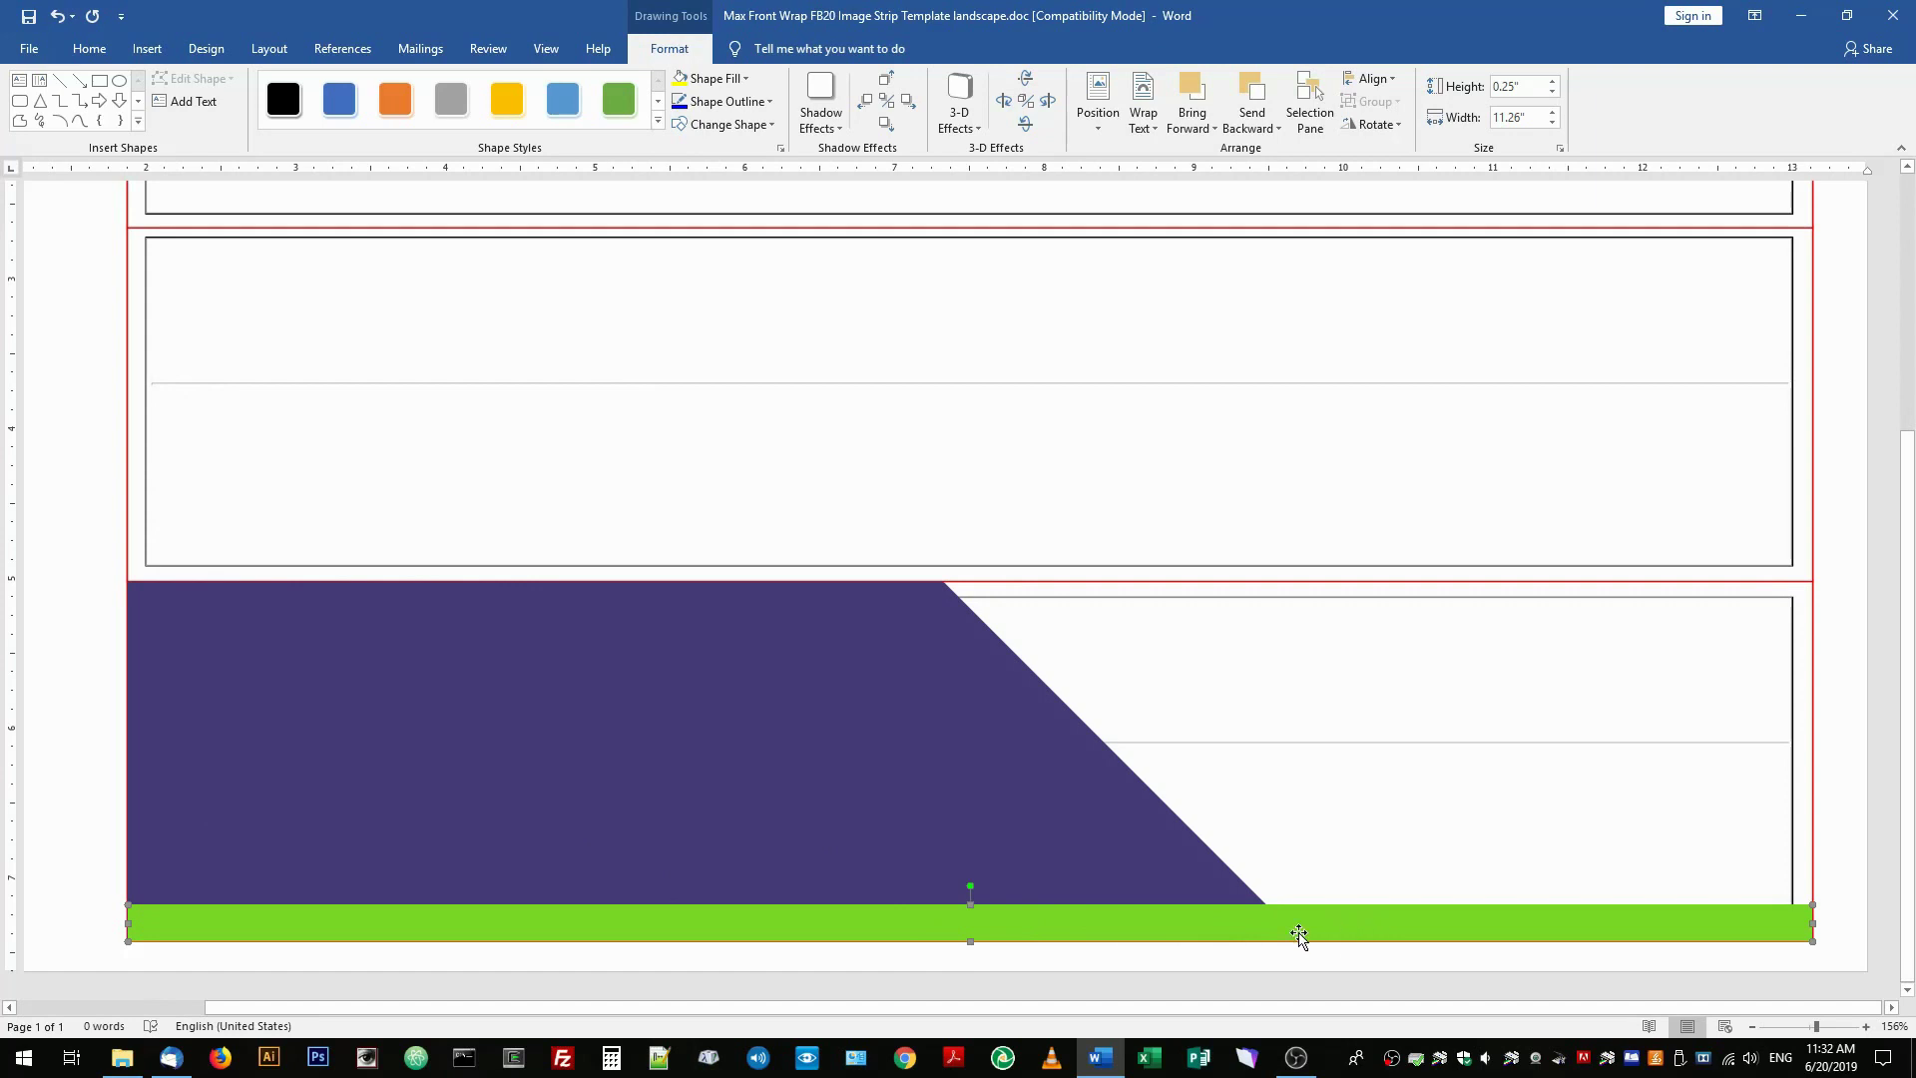
{"action": "left_click", "coordinate": [1847, 855]}
{"action": "left_click_drag", "start_coordinate": [1143, 1011], "coordinate": [1449, 1025]}
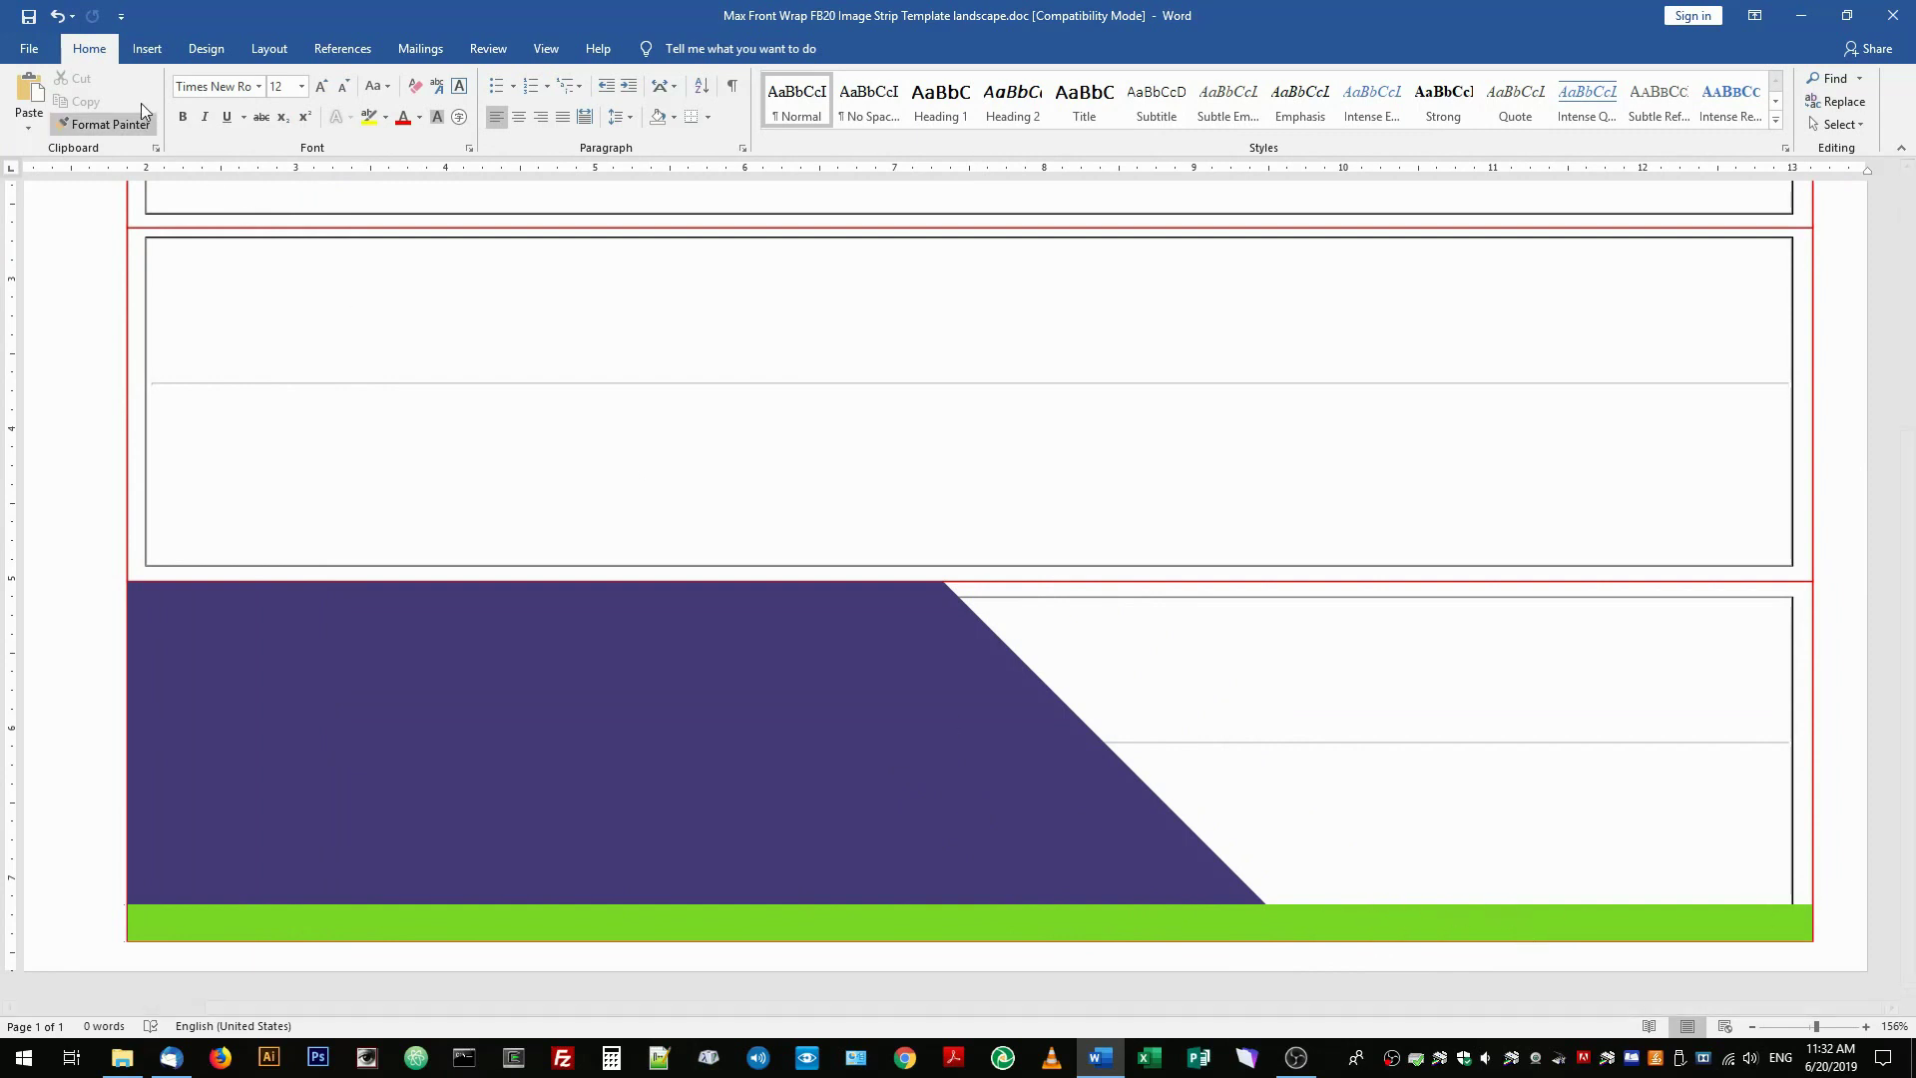
Step: Draw a straight horizontal line about 11.26" long along the top edge of the green bar
{"action": "left_click", "coordinate": [147, 50]}
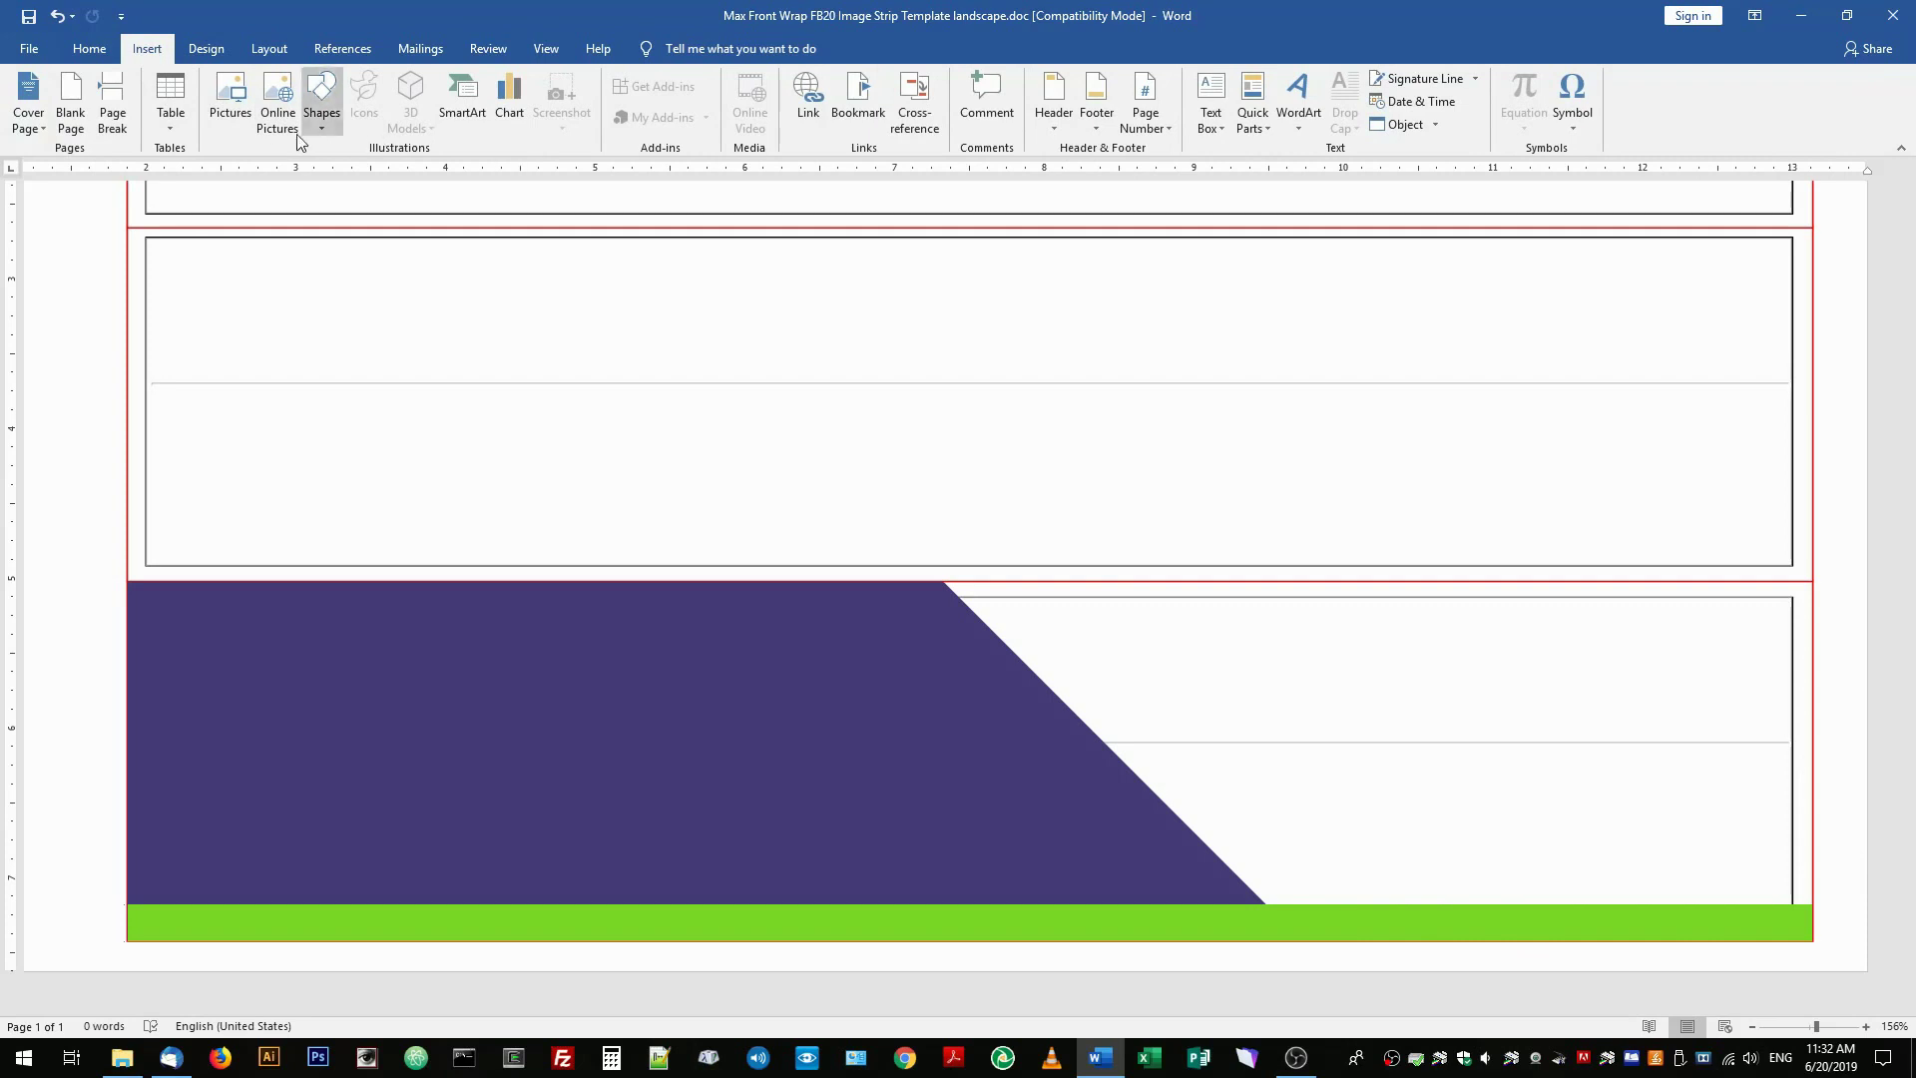
{"action": "left_click", "coordinate": [322, 100]}
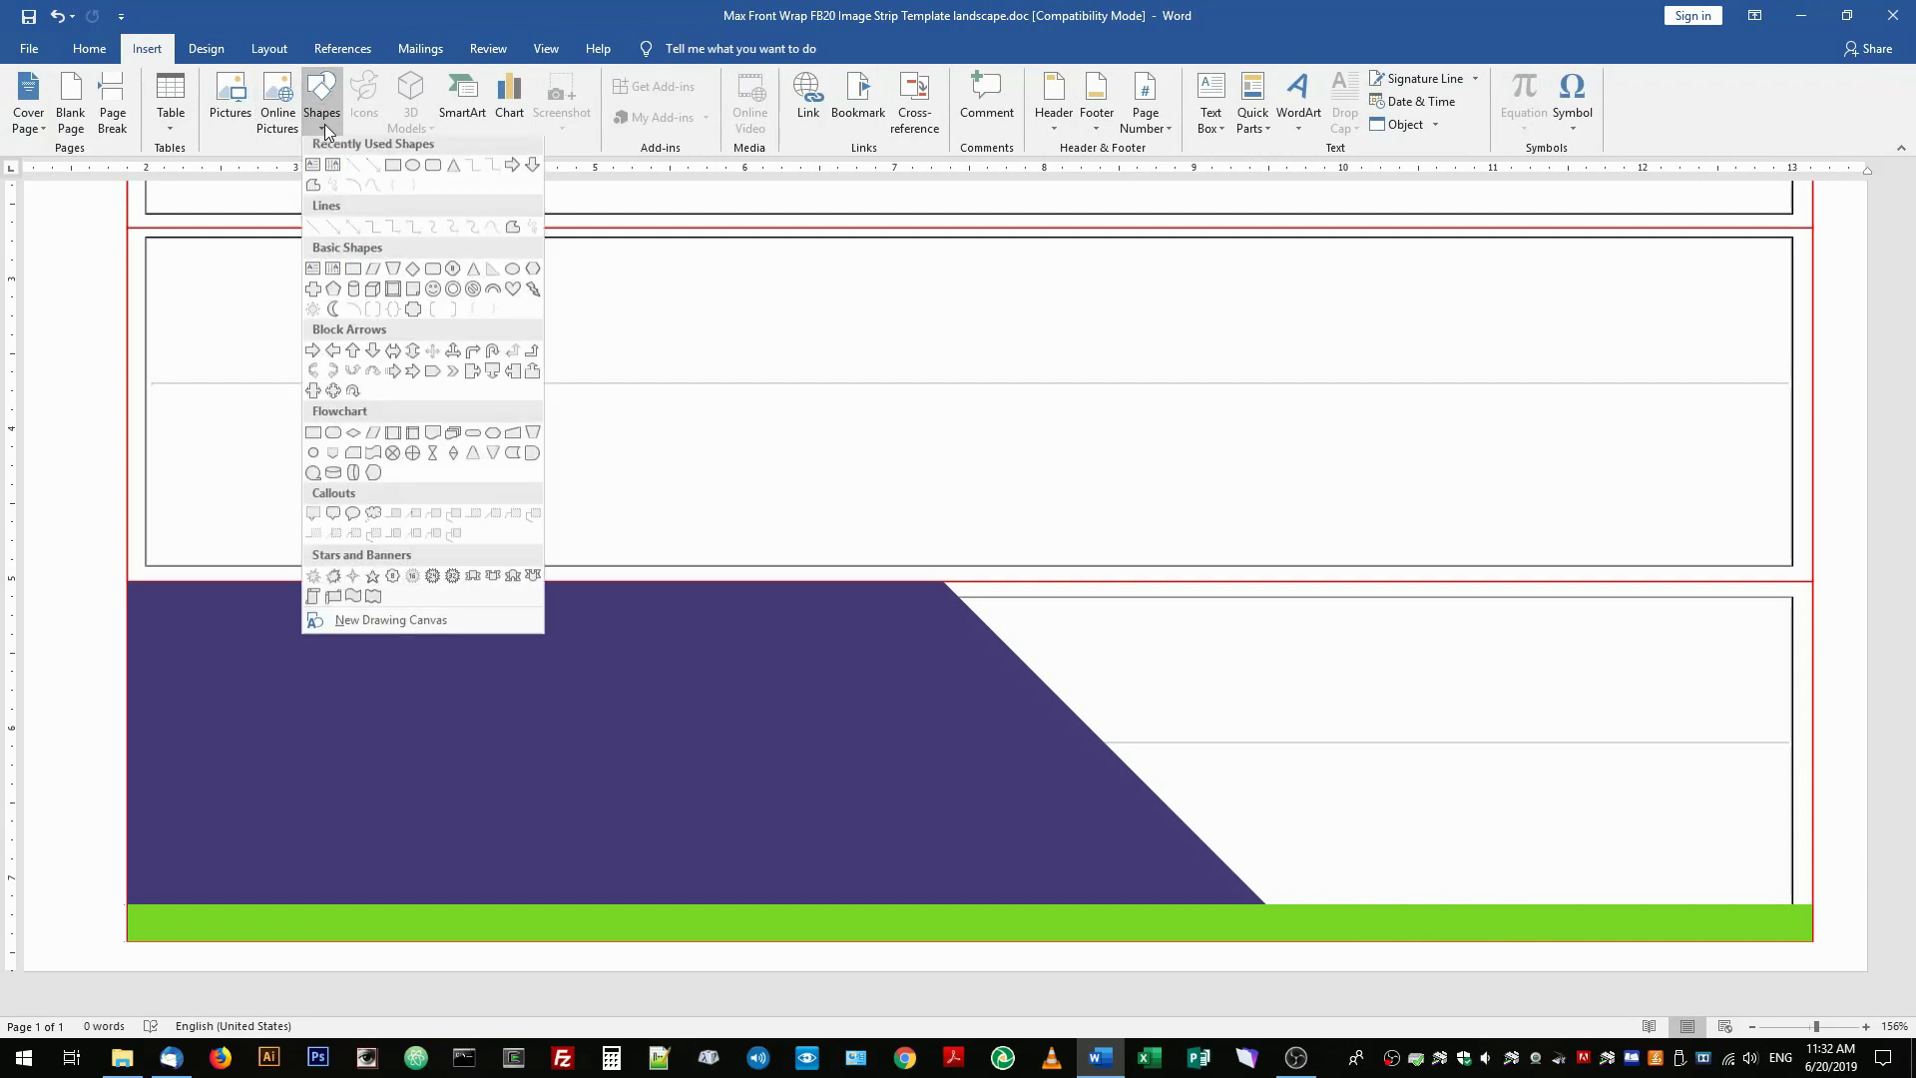
{"action": "left_click", "coordinate": [355, 171]}
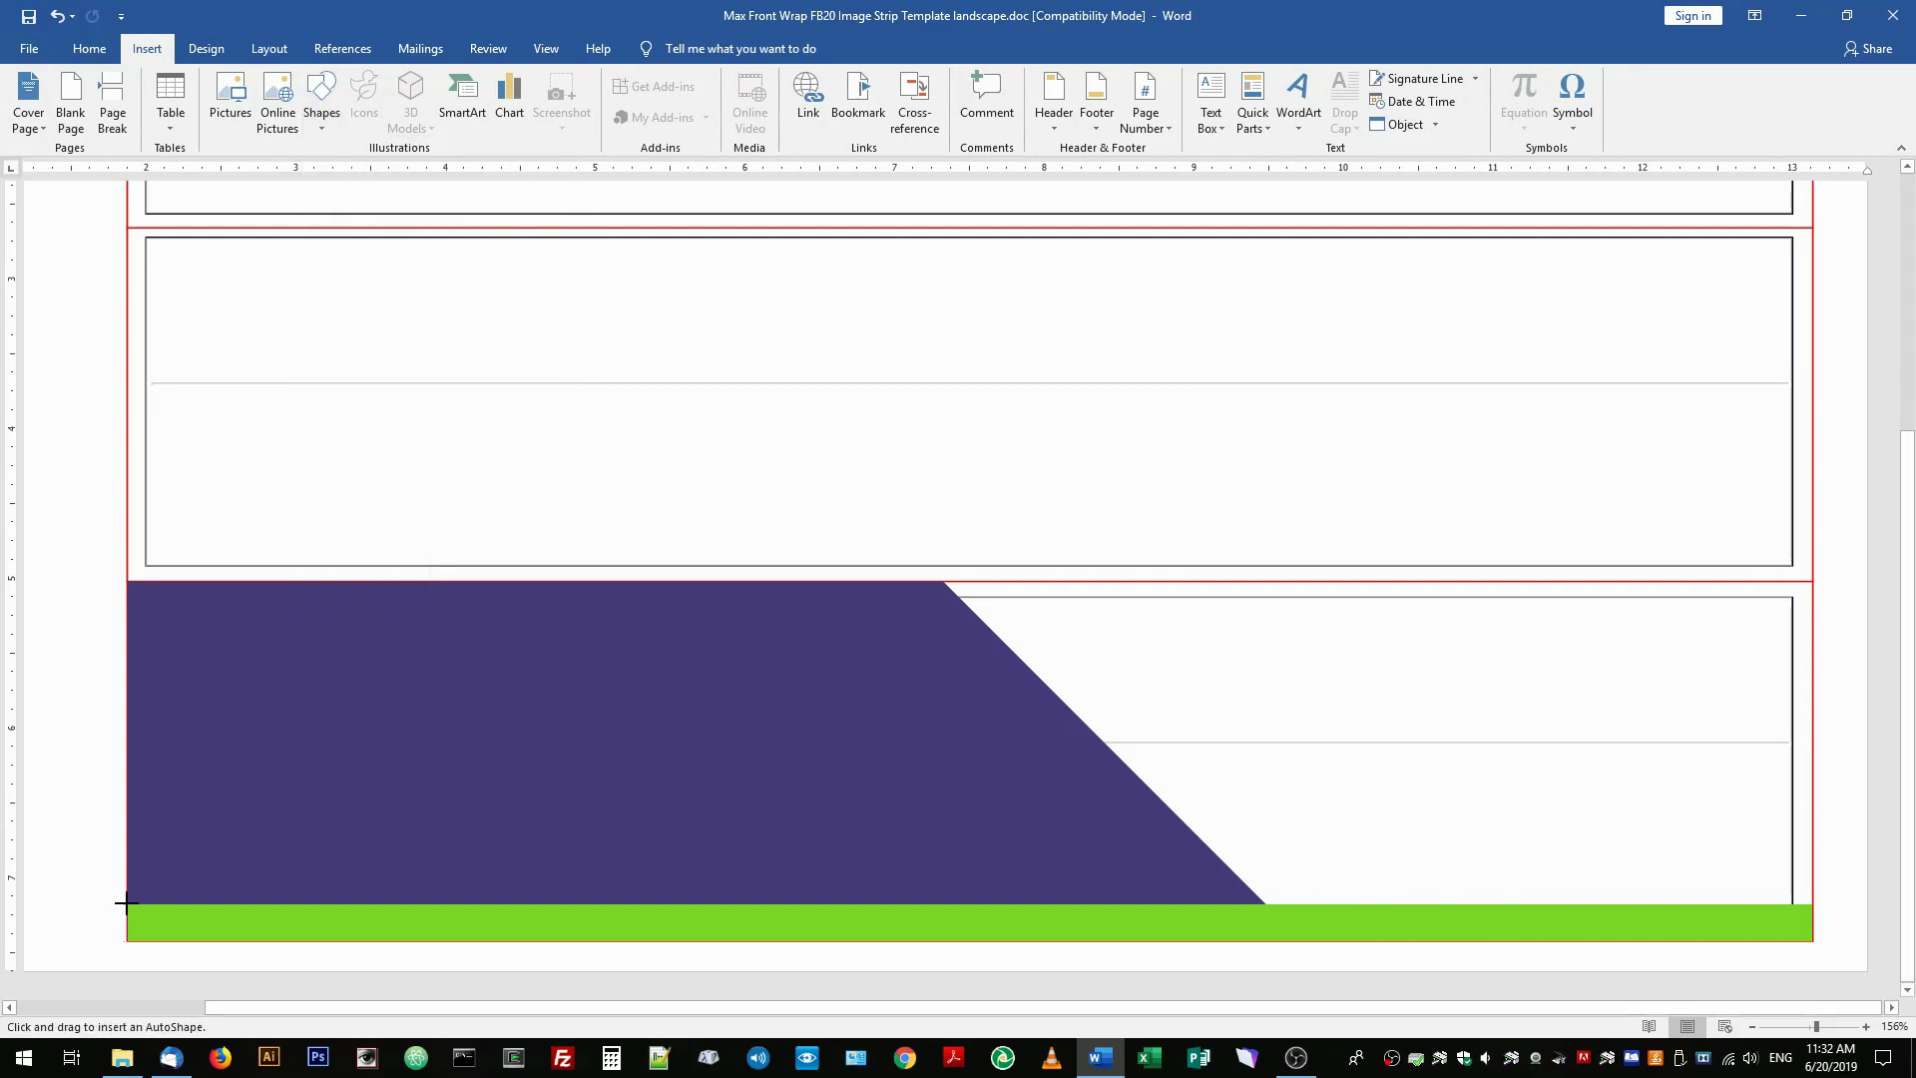
{"action": "left_click_drag", "start_coordinate": [124, 903], "coordinate": [1643, 901]}
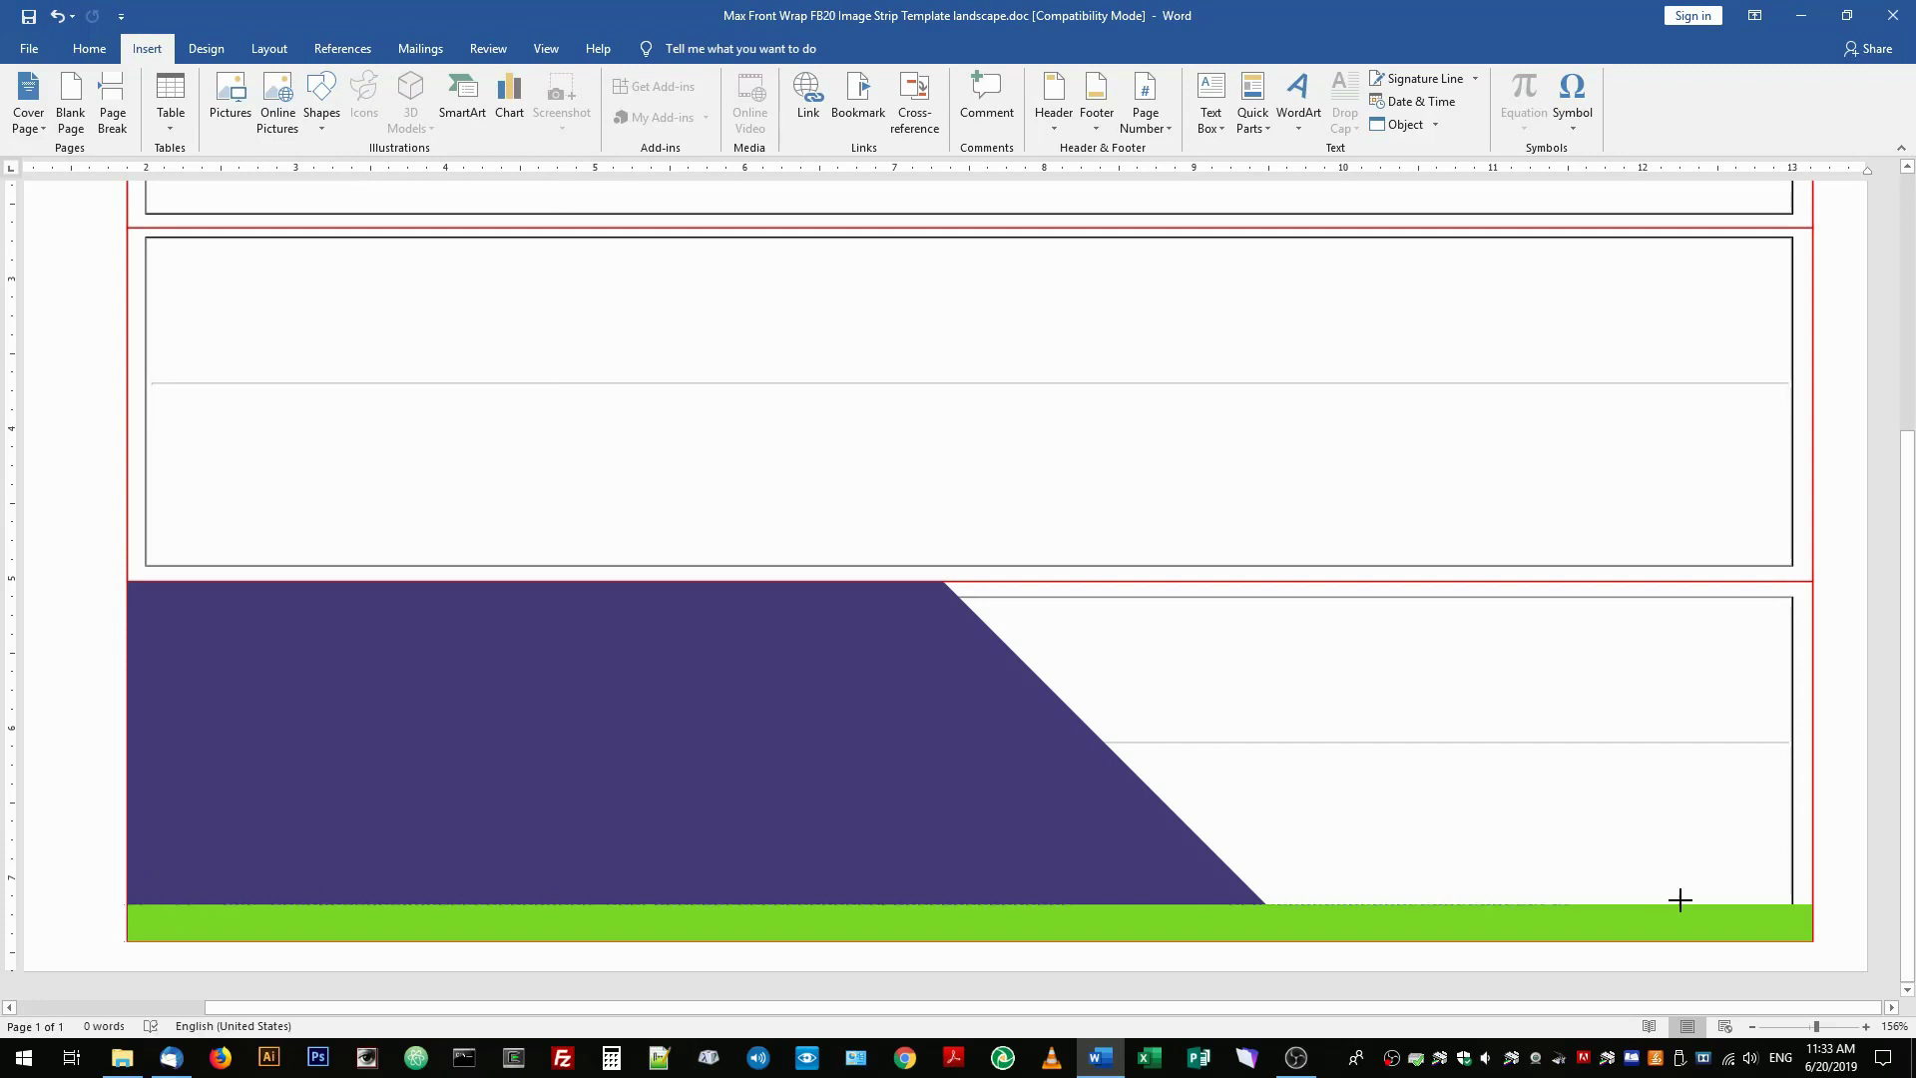
{"action": "left_click_drag", "start_coordinate": [1786, 908], "coordinate": [1813, 904]}
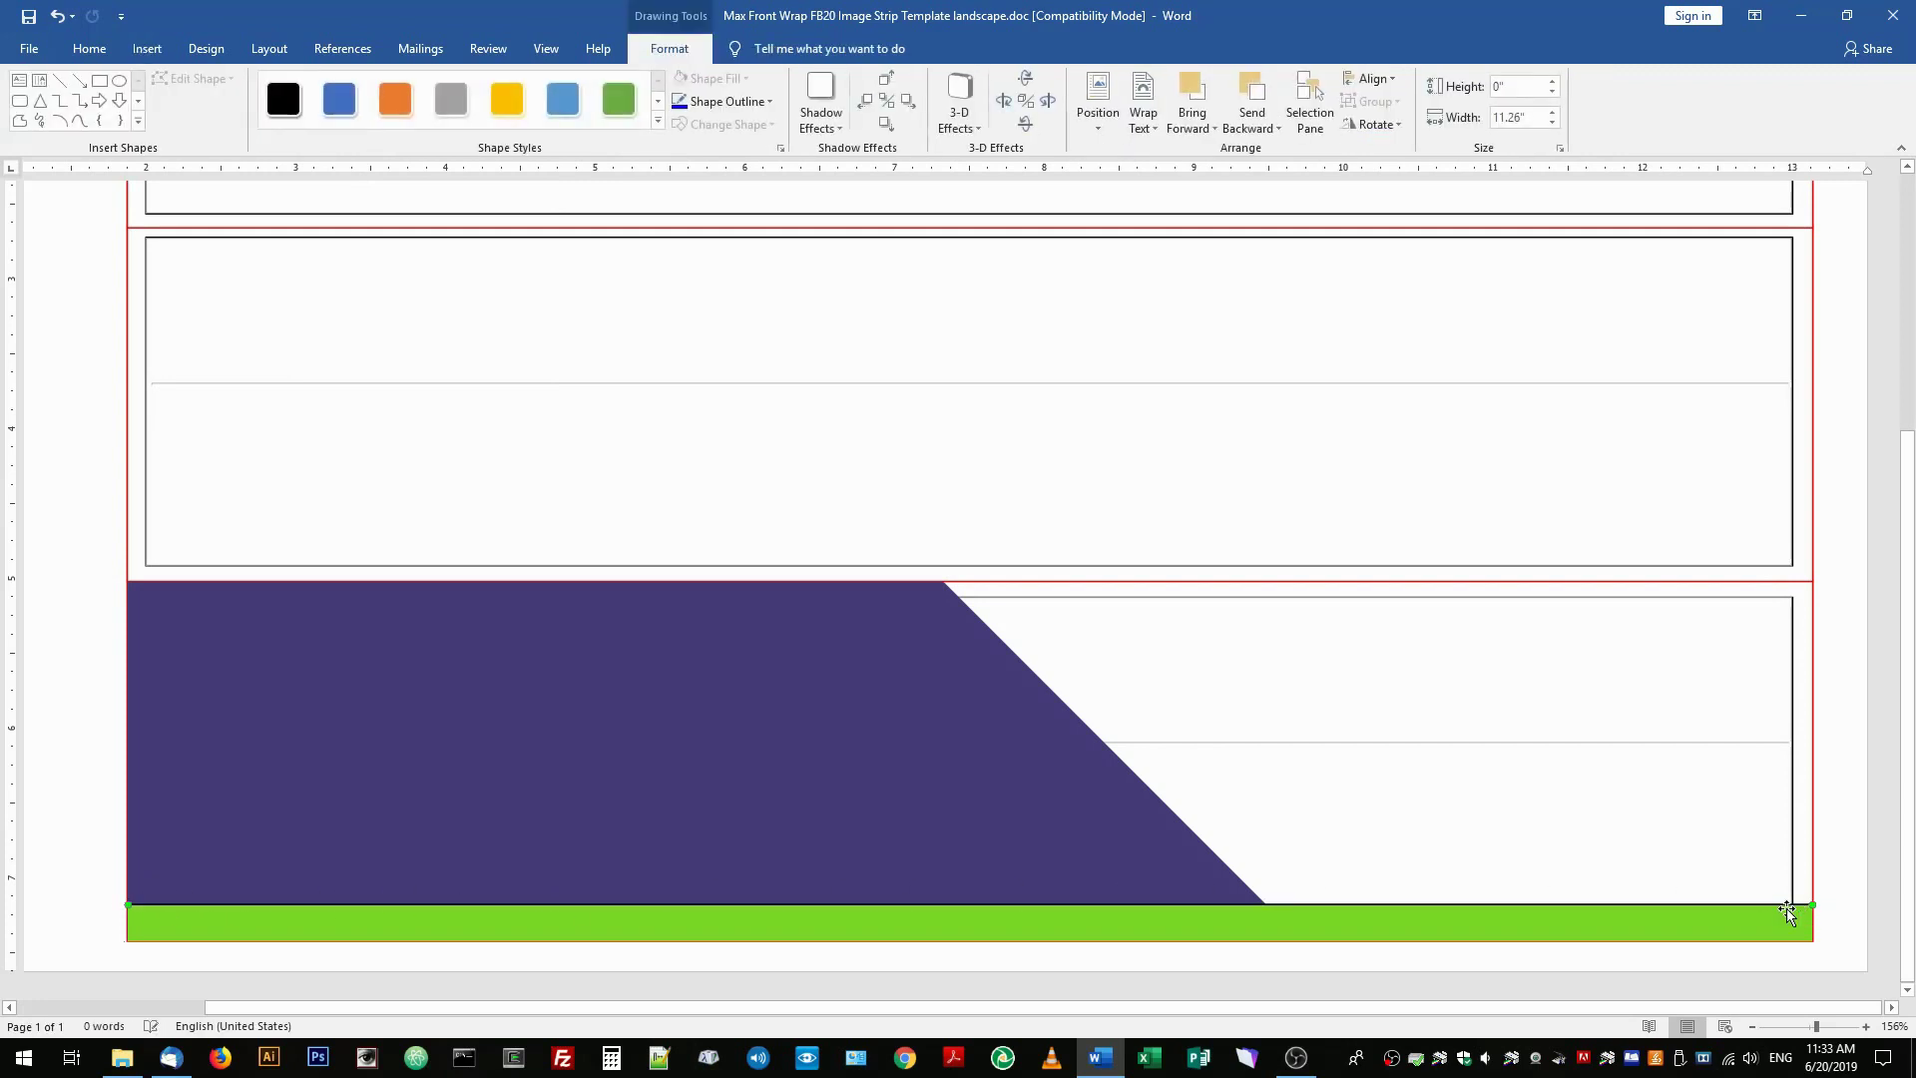
Step: Make the line above the green bar white and increase its weight by two increments
{"action": "right_click", "coordinate": [1373, 906]}
{"action": "left_click", "coordinate": [1492, 840]}
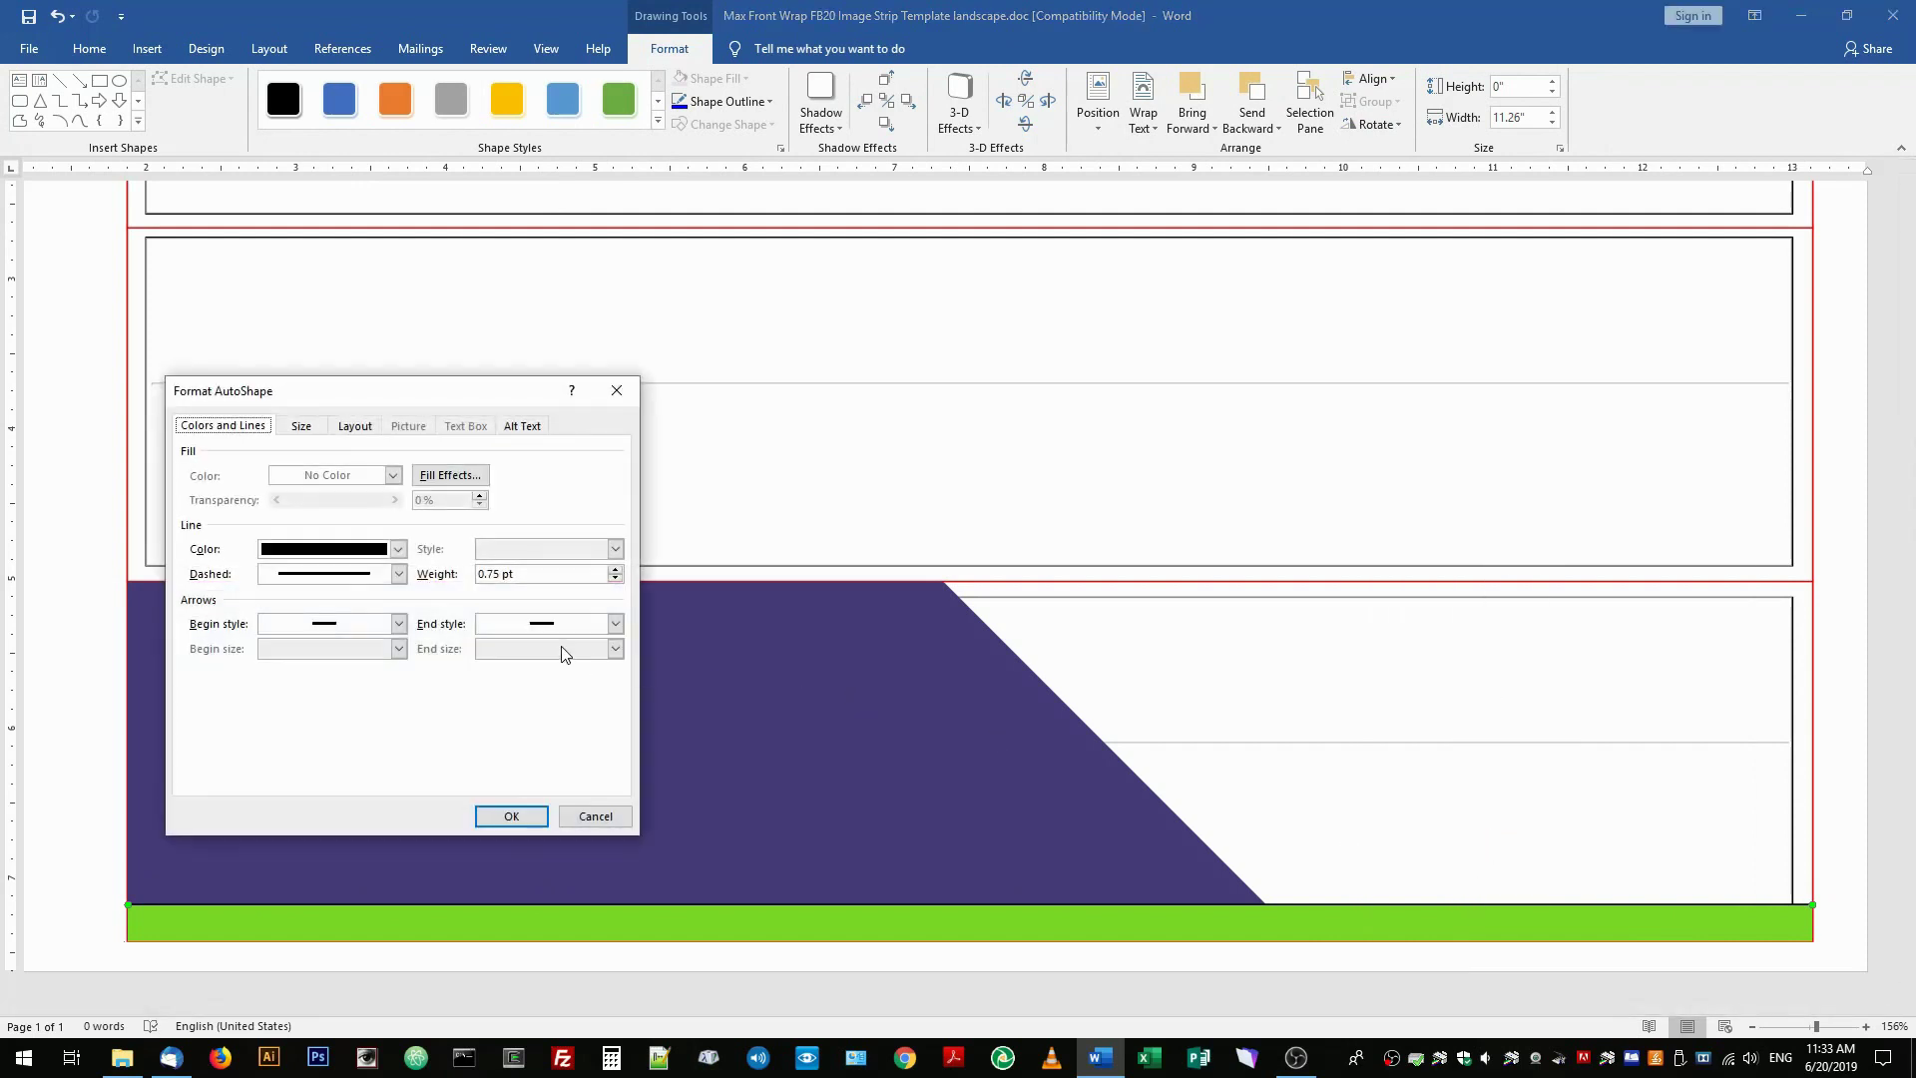
{"action": "left_click", "coordinate": [398, 549]}
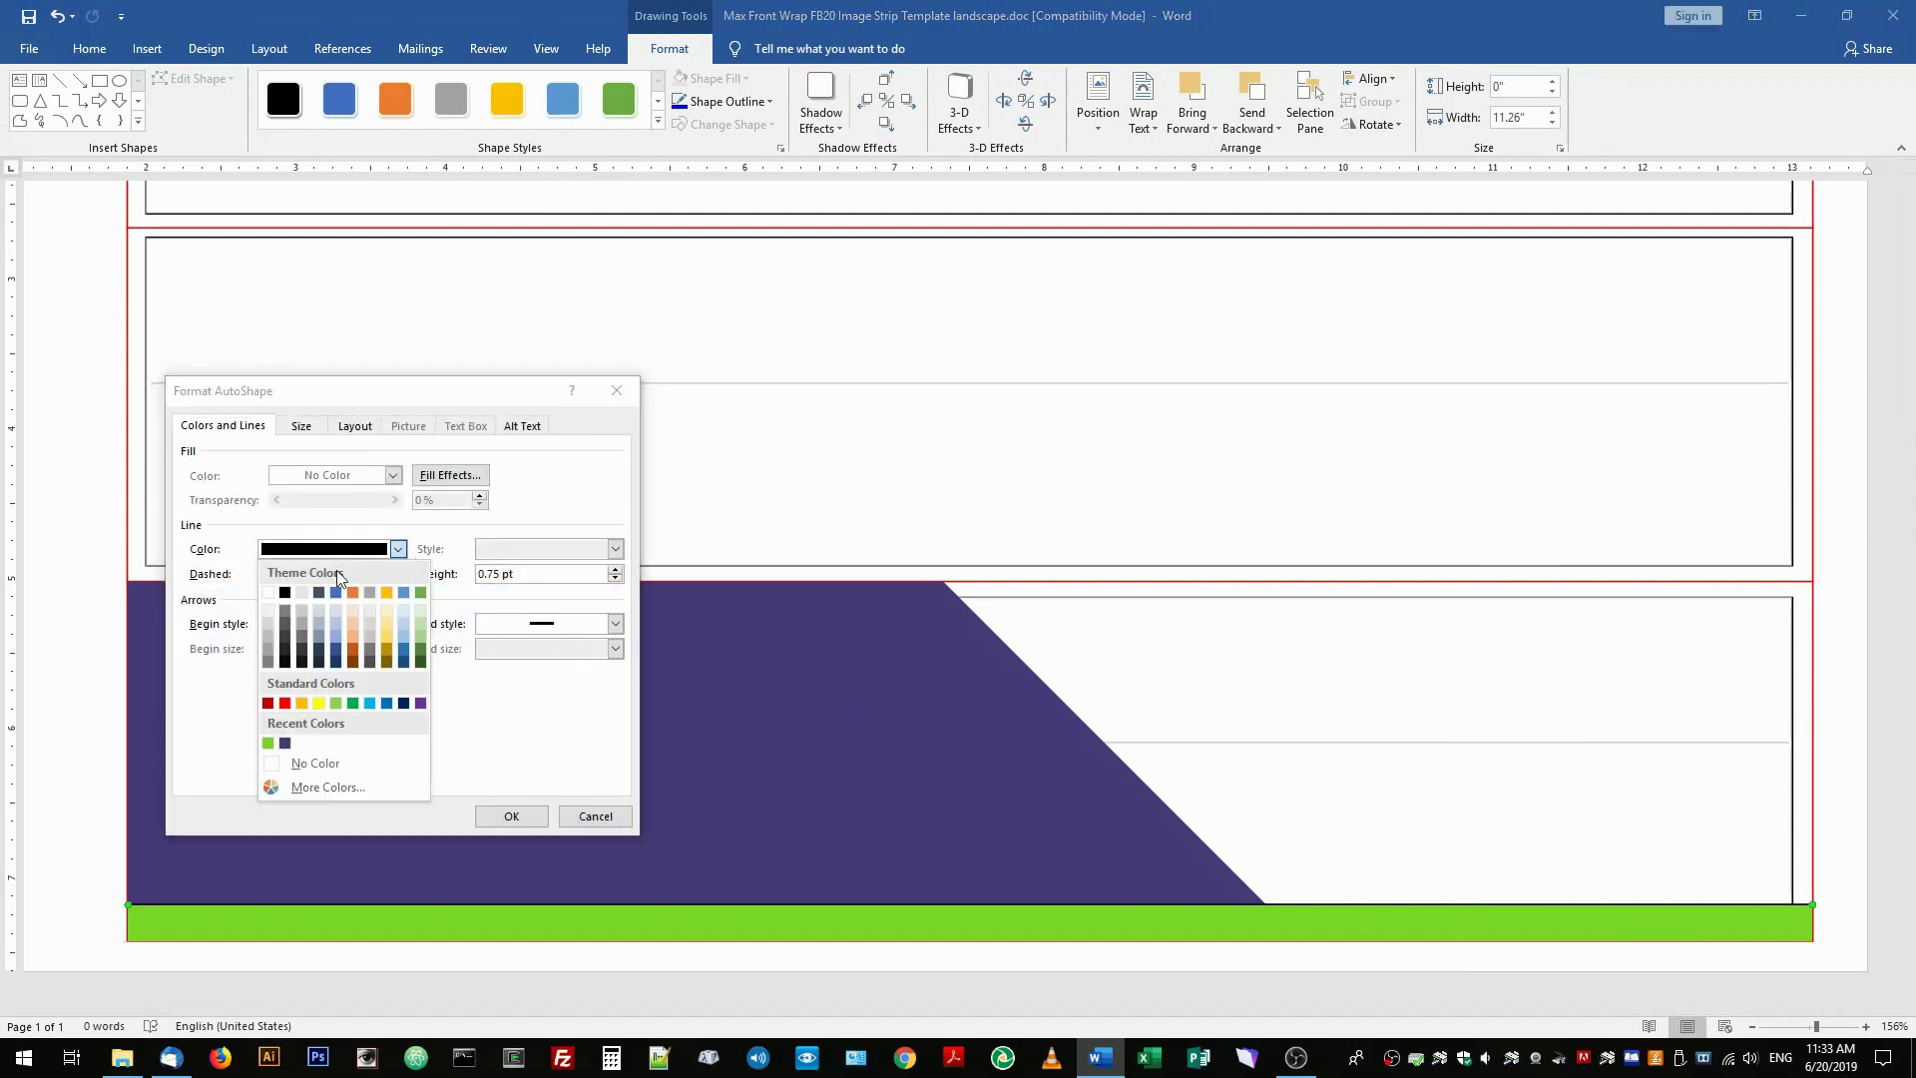
{"action": "left_click", "coordinate": [267, 594]}
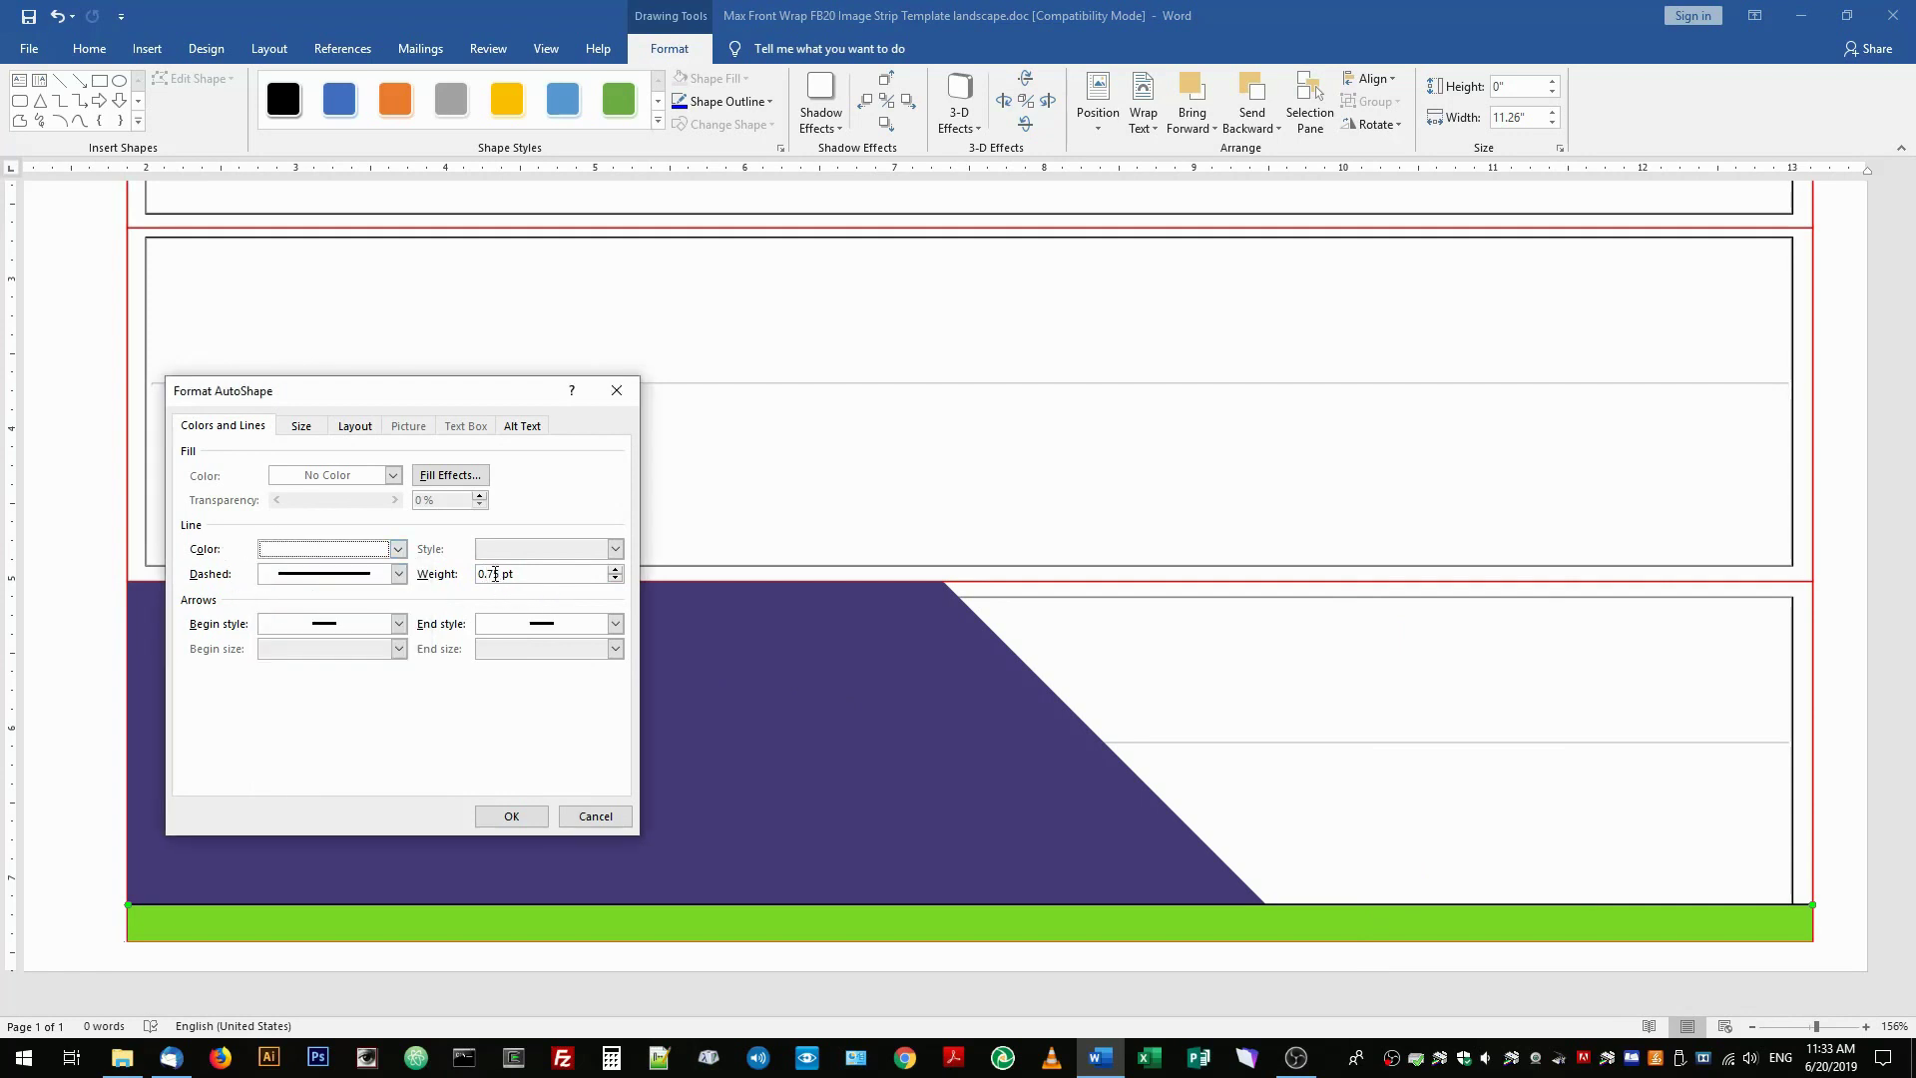
{"action": "left_click", "coordinate": [616, 568]}
{"action": "left_click", "coordinate": [616, 569]}
{"action": "left_click", "coordinate": [512, 816]}
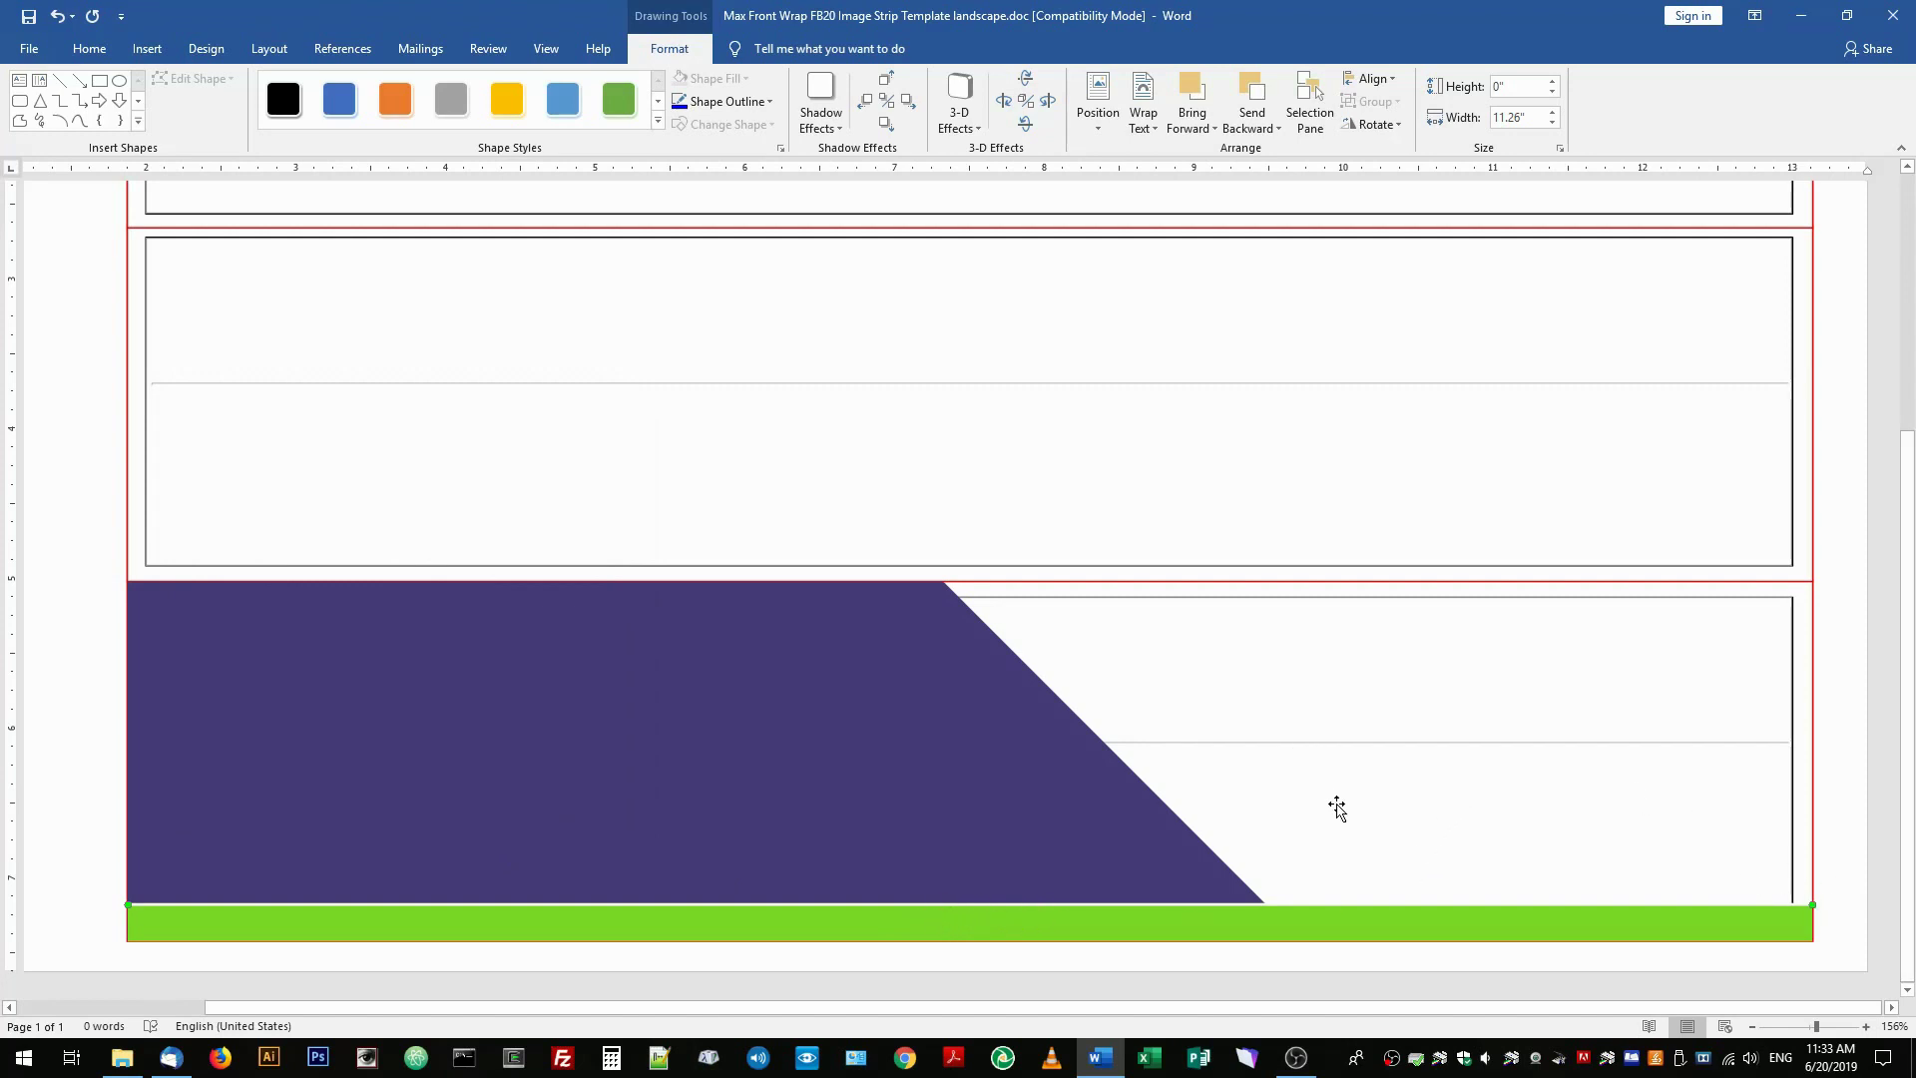
{"action": "left_click", "coordinate": [1839, 616]}
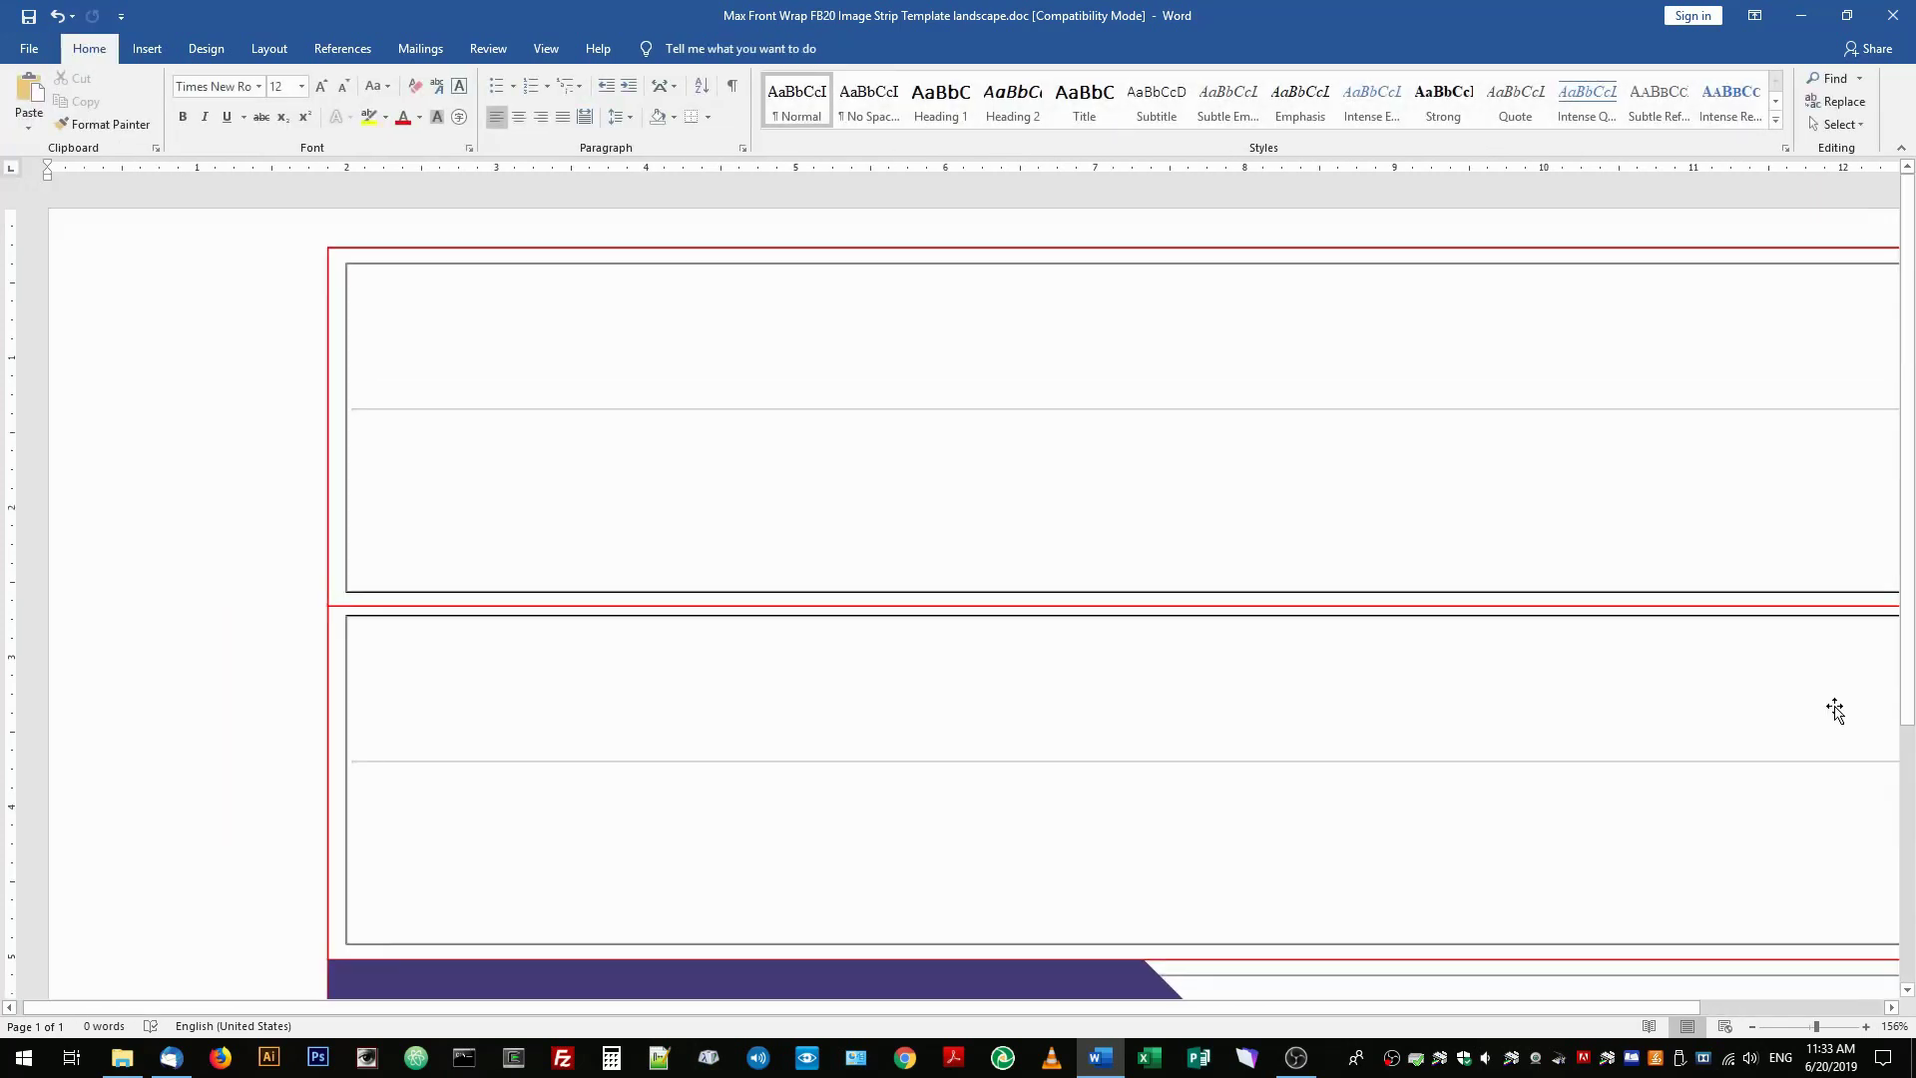
Step: Insert the picture logo-hq-purple-white-bg.jpg from the SPS Image Strip Files folder on the Desktop
{"action": "scroll", "coordinate": [1831, 710], "scroll_direction": "down", "scroll_amount": 3}
{"action": "left_click_drag", "start_coordinate": [1483, 1003], "coordinate": [1663, 1003]}
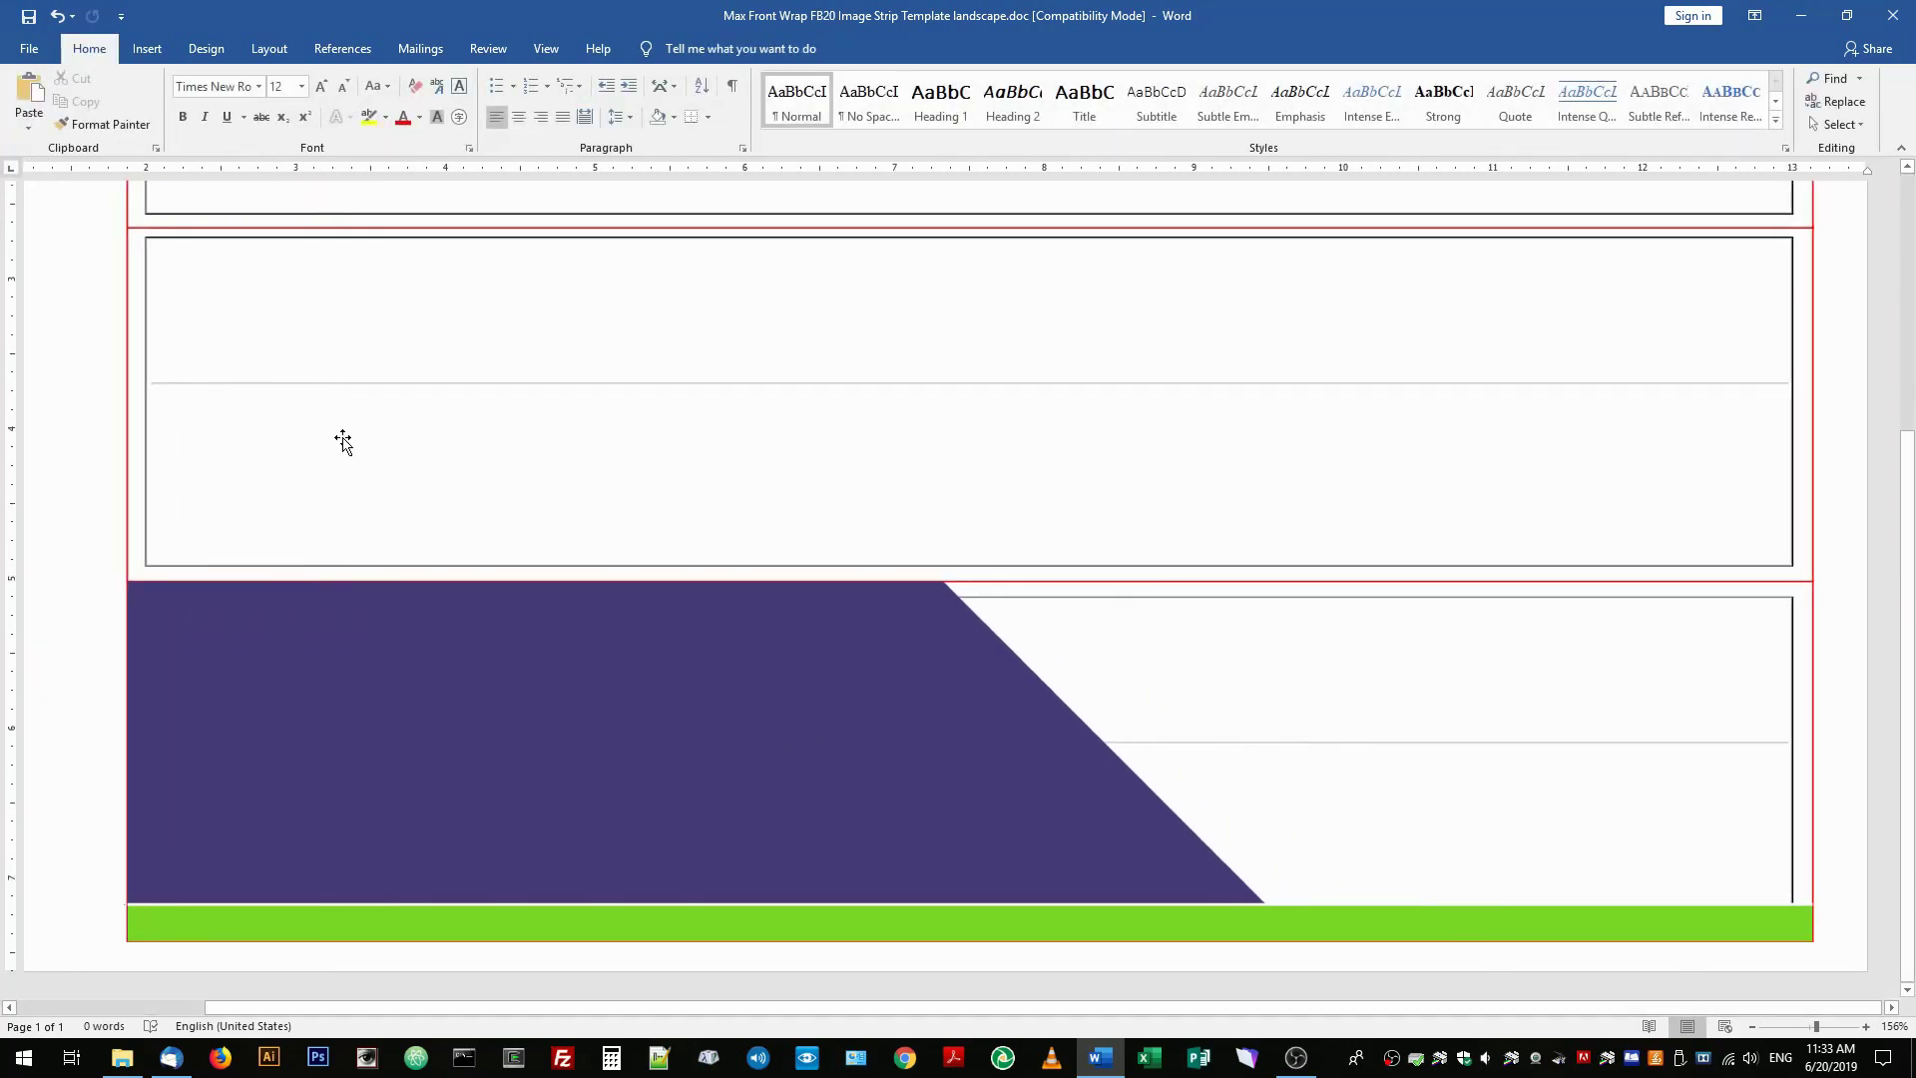
{"action": "left_click", "coordinate": [147, 49]}
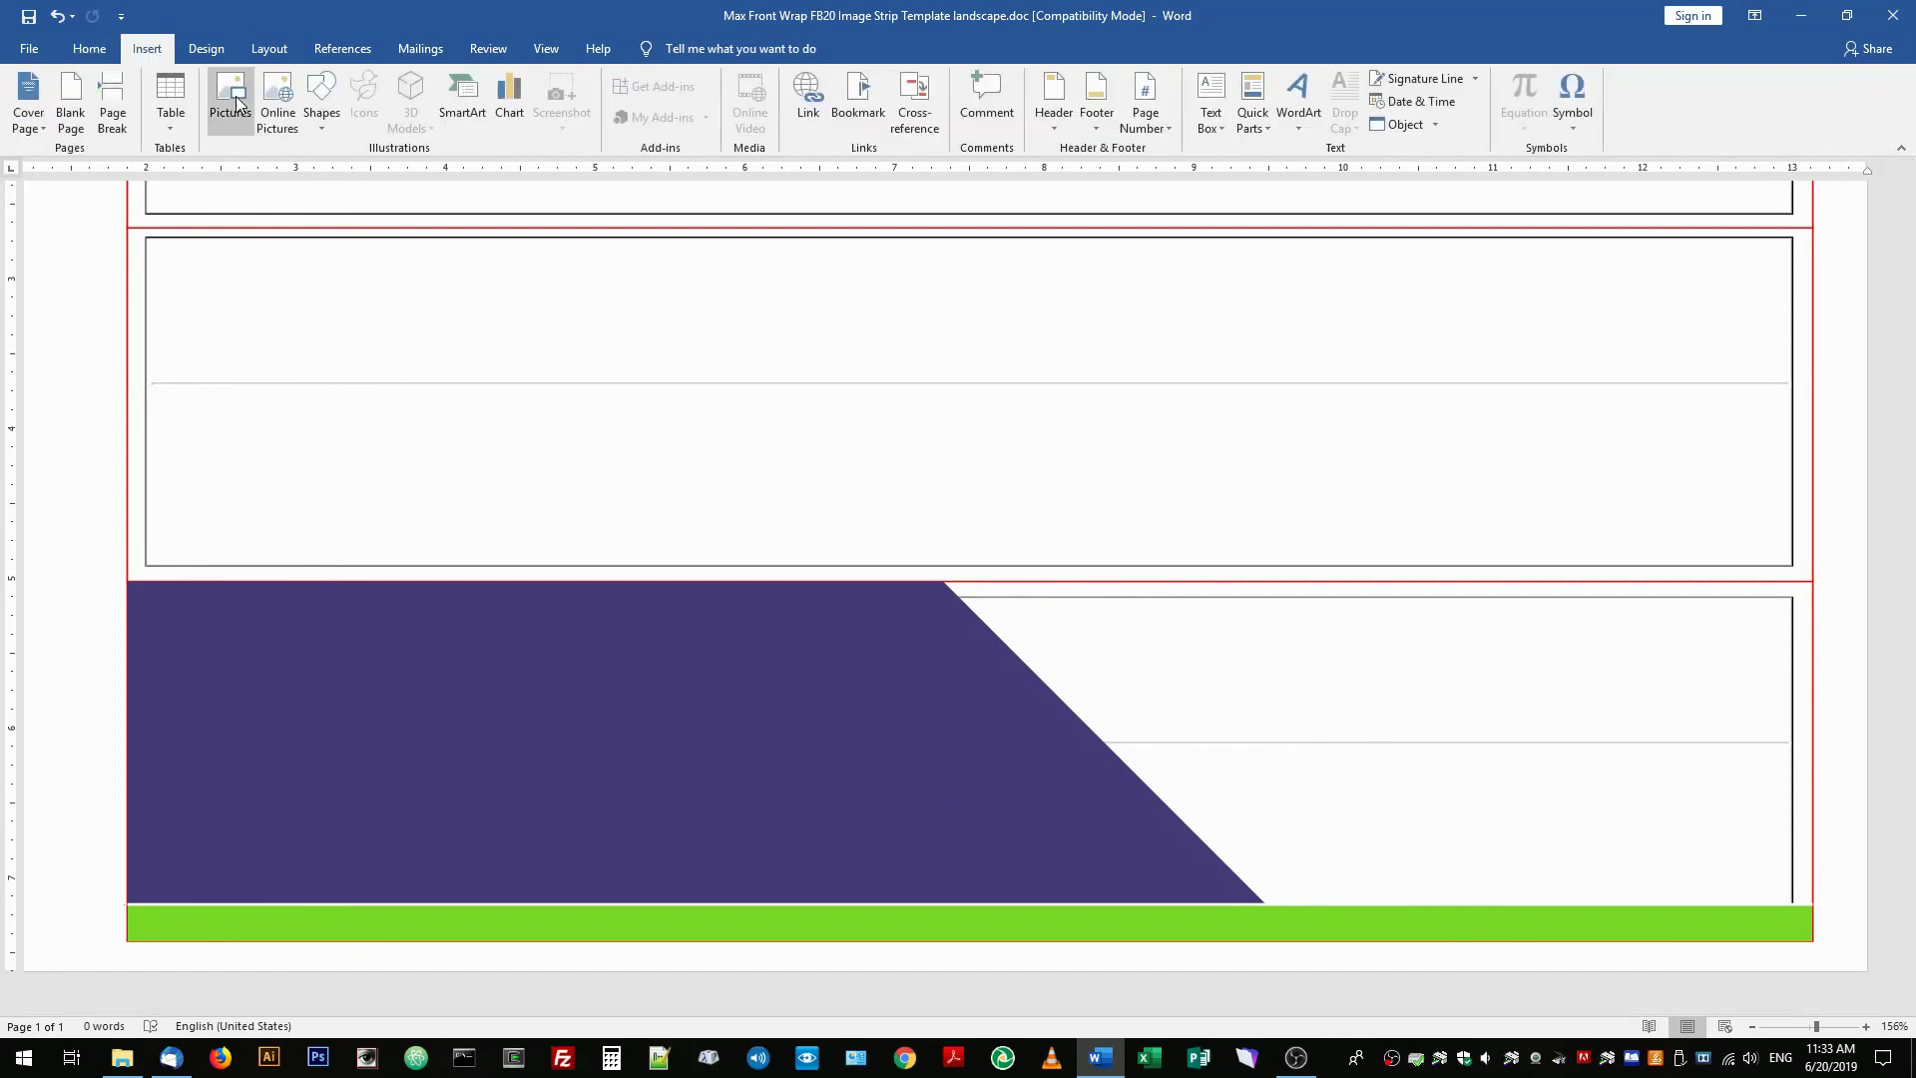
{"action": "left_click", "coordinate": [233, 94]}
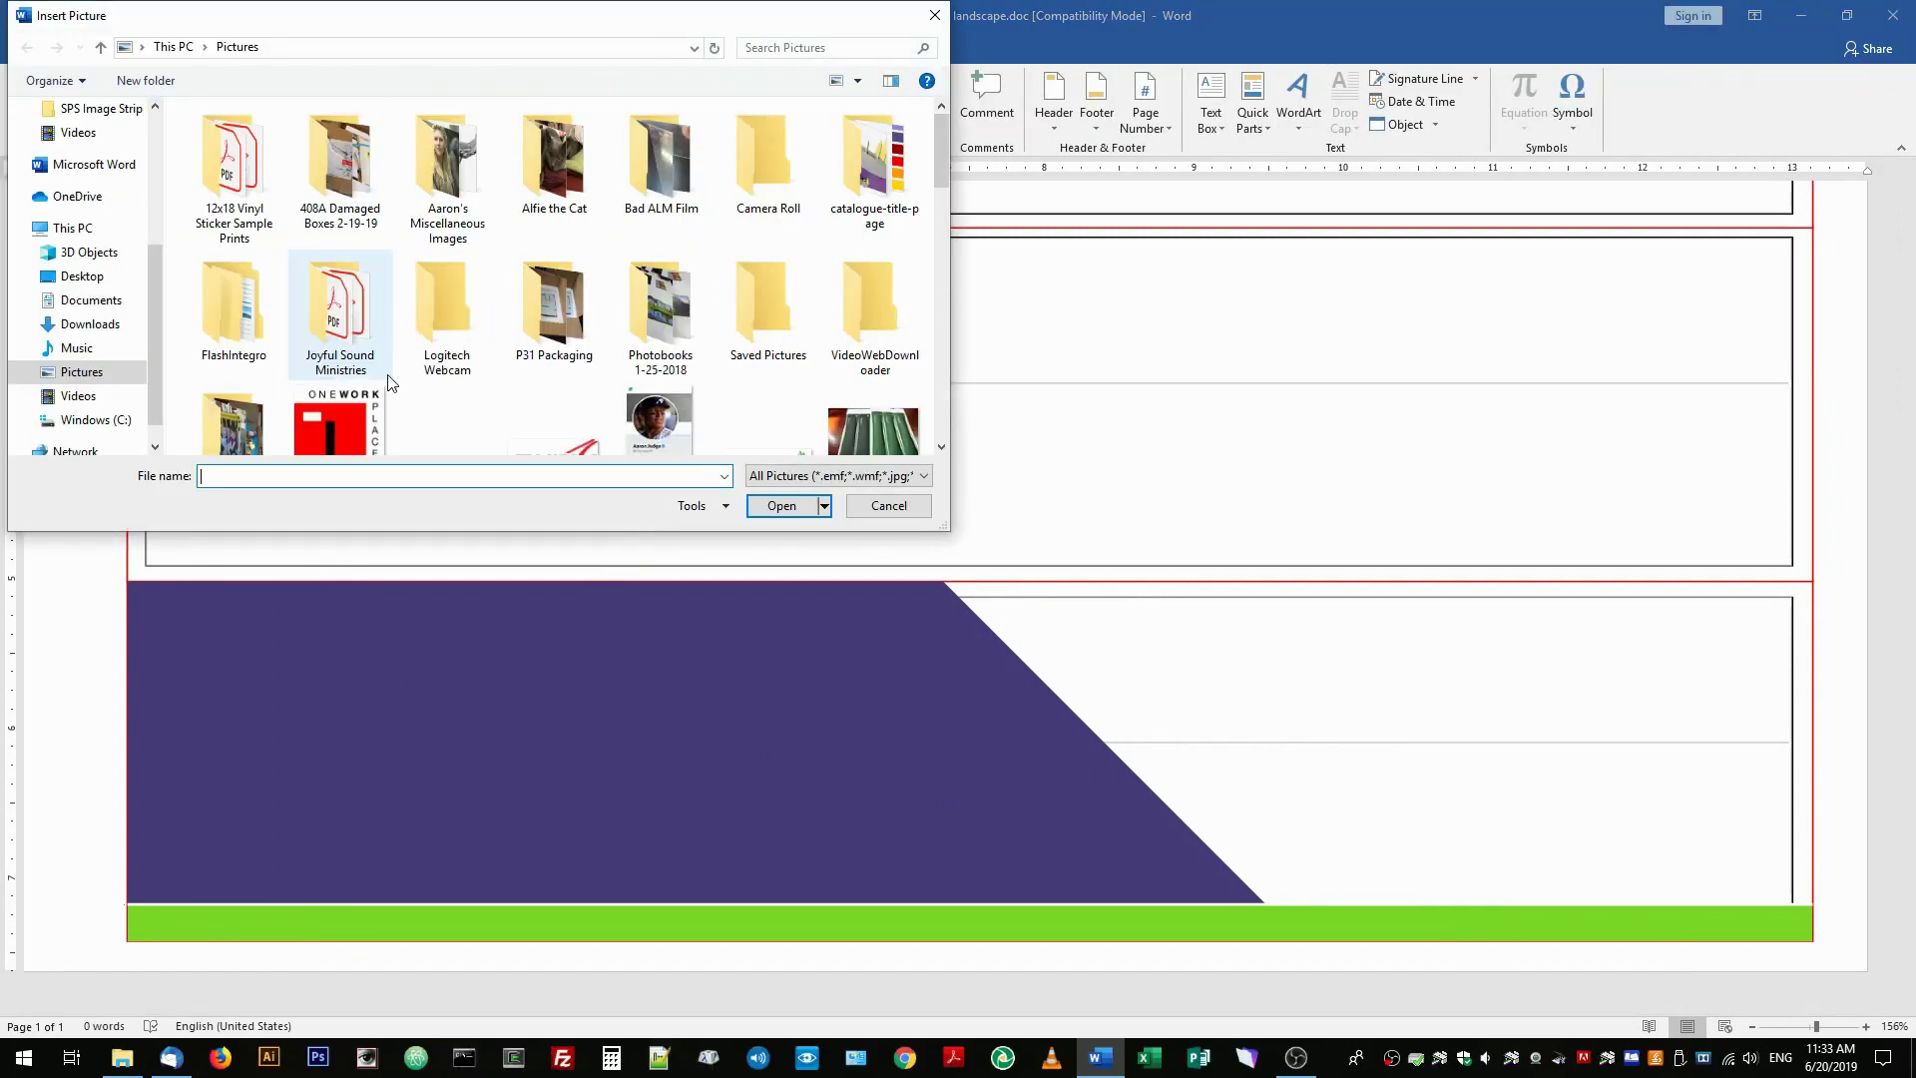
{"action": "scroll", "coordinate": [157, 270], "scroll_direction": "up", "scroll_amount": 4}
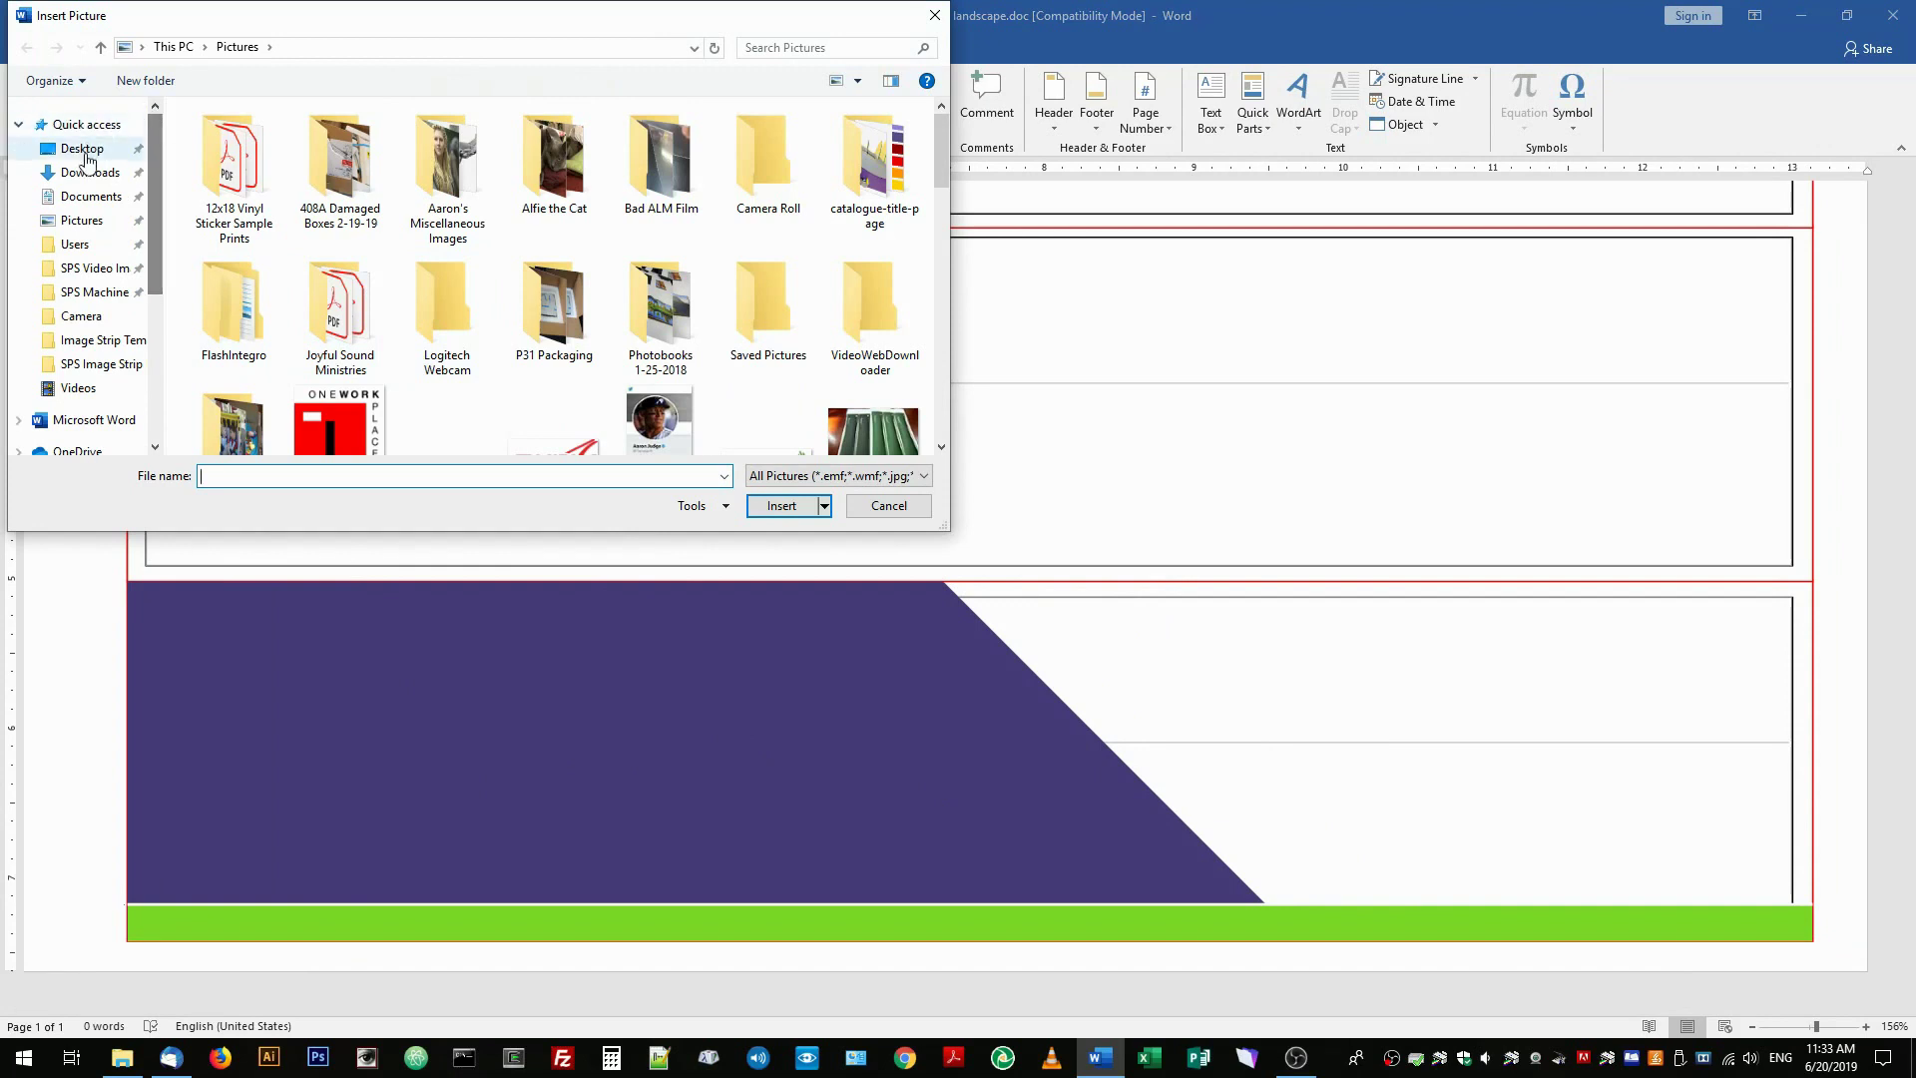
{"action": "left_click", "coordinate": [82, 148]}
{"action": "double_click", "coordinate": [282, 264]}
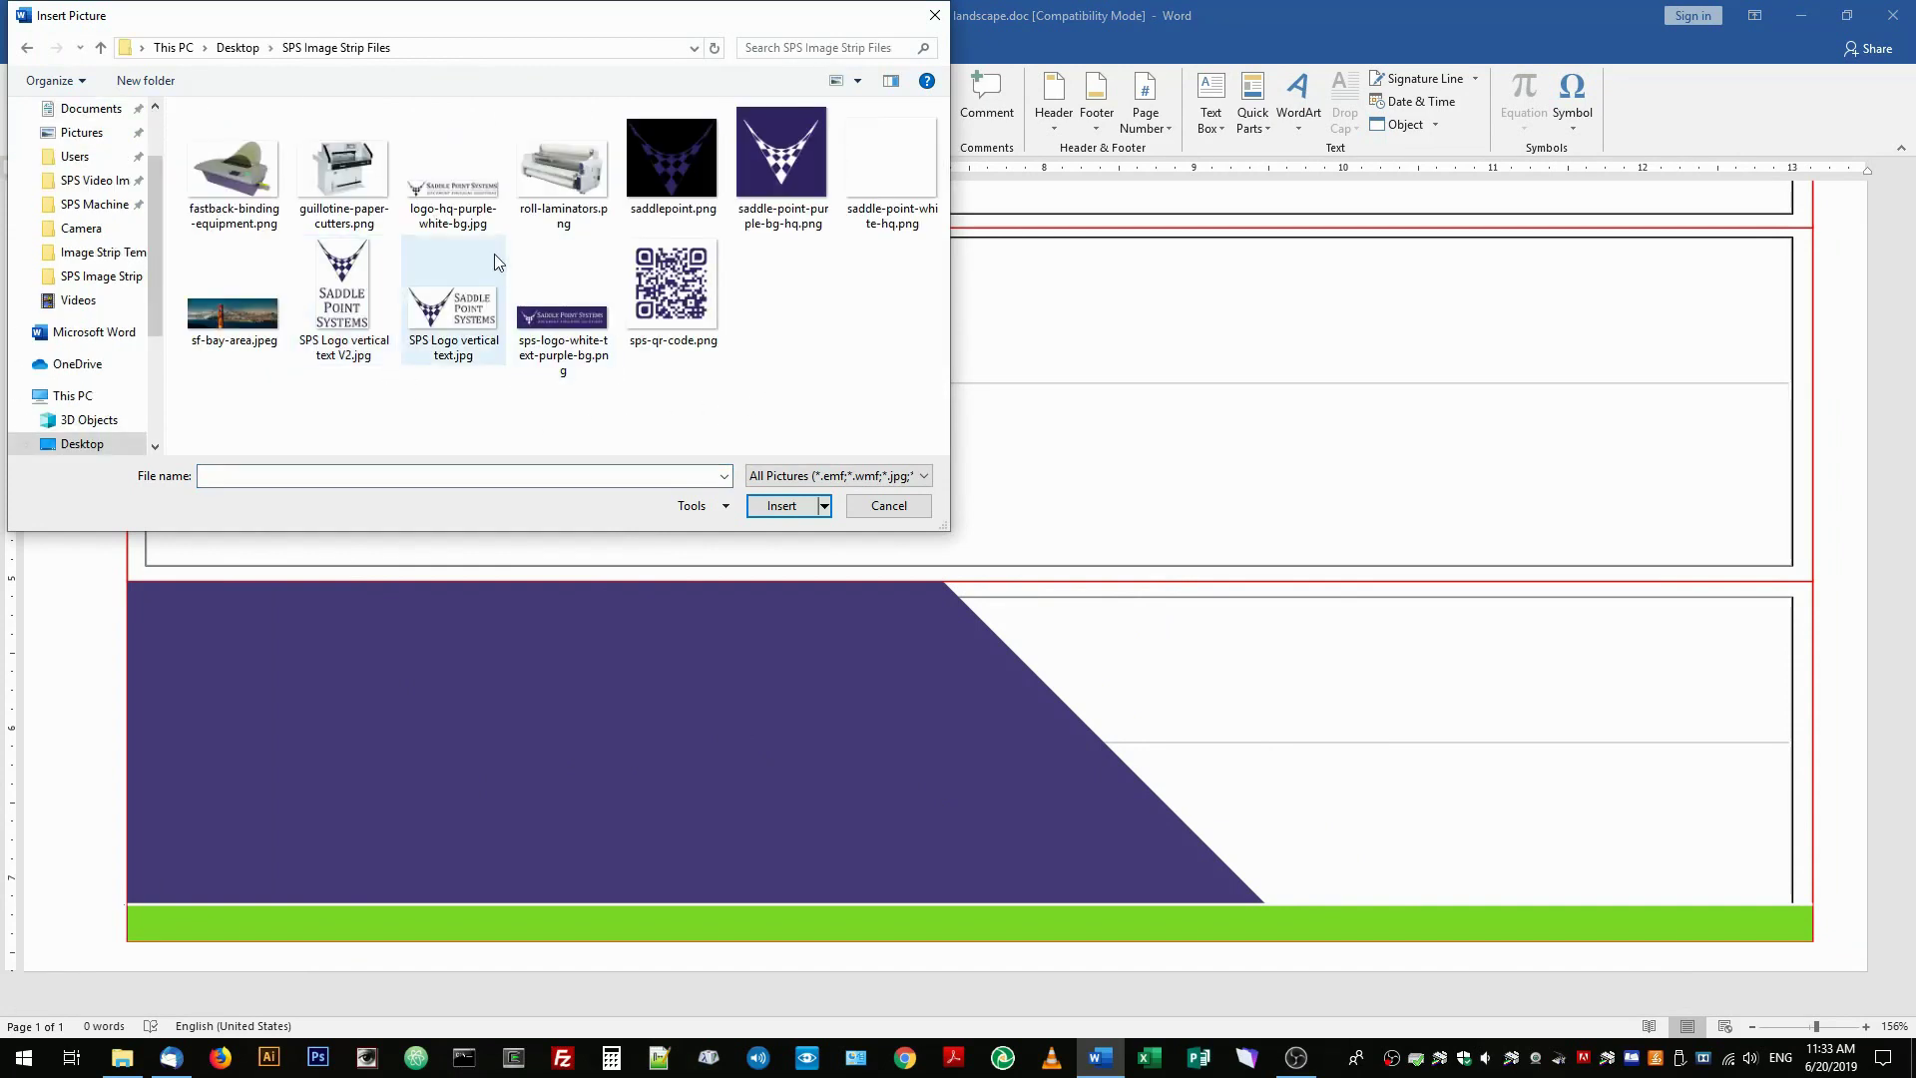
{"action": "left_click", "coordinate": [448, 194]}
{"action": "left_click", "coordinate": [791, 507]}
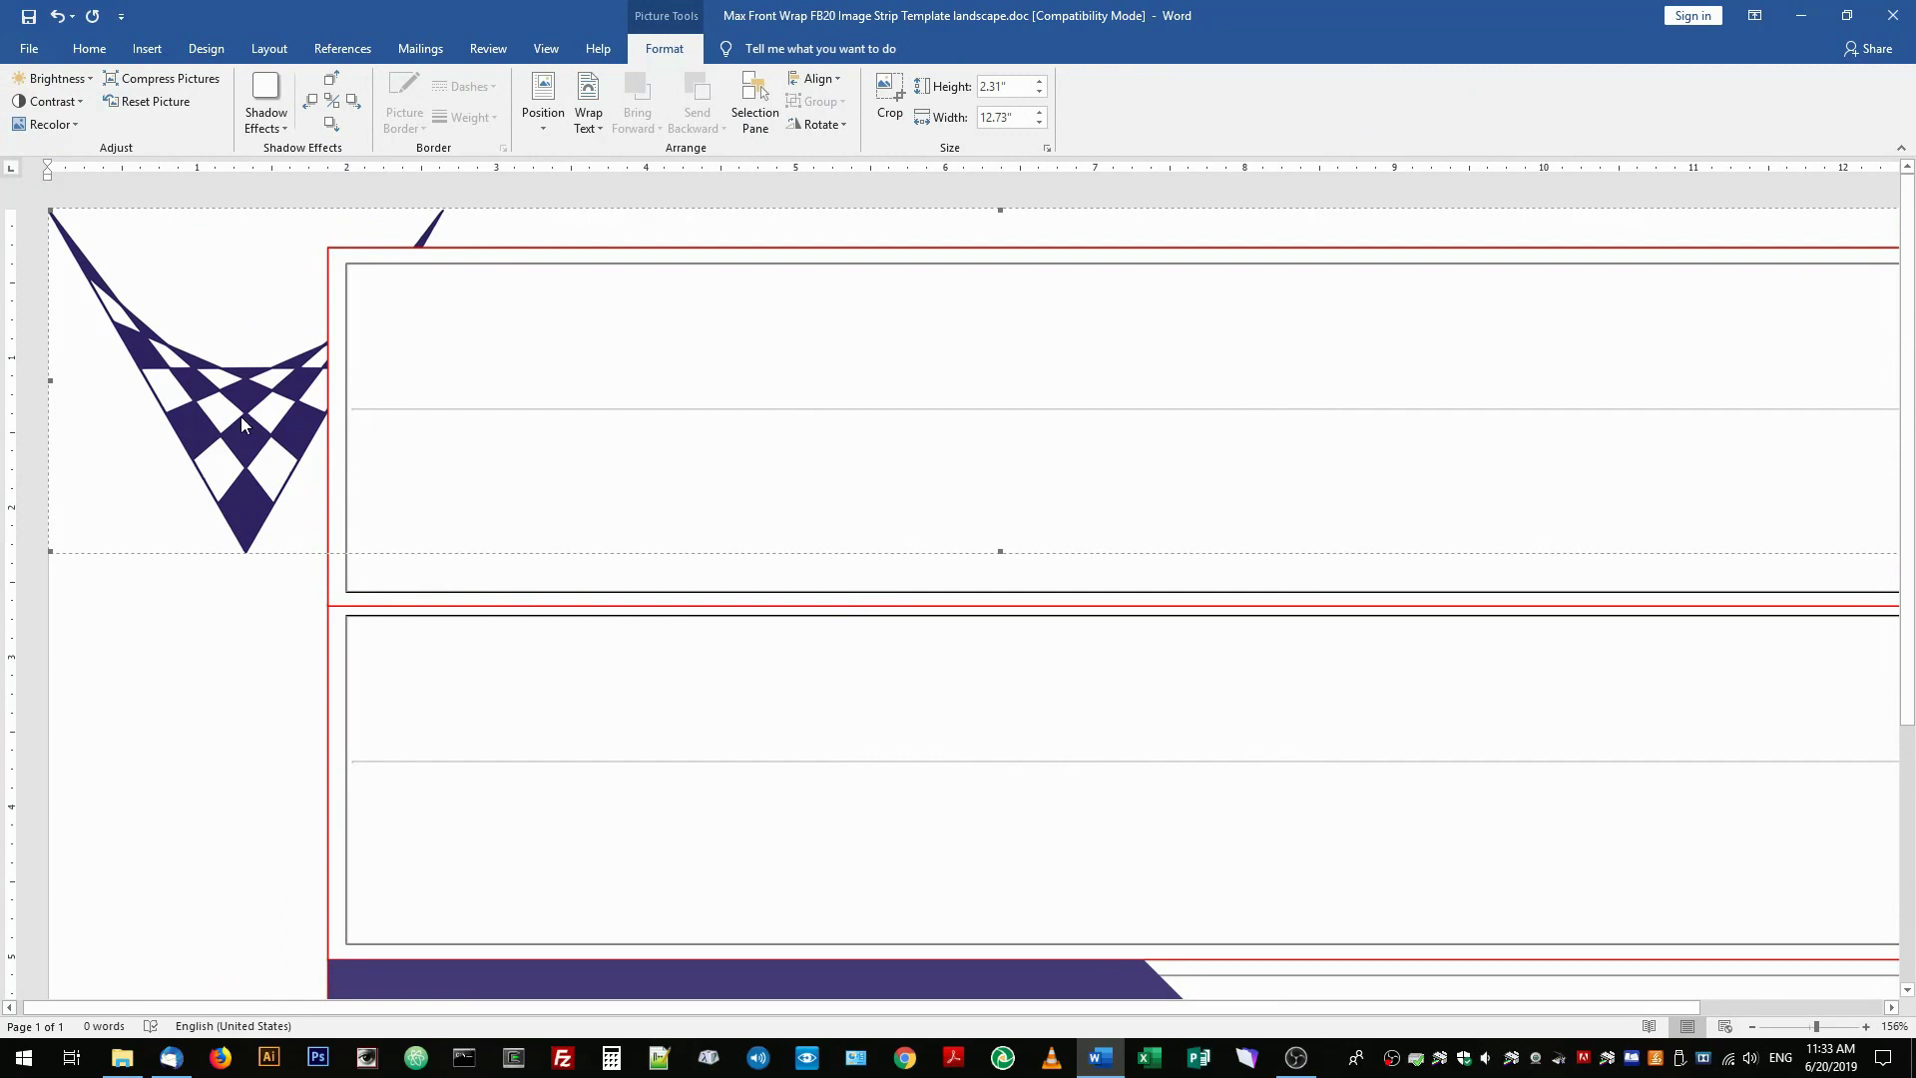
Step: Position the inserted logo at the bottom right of the page with text wrapping
{"action": "left_click", "coordinate": [543, 132]}
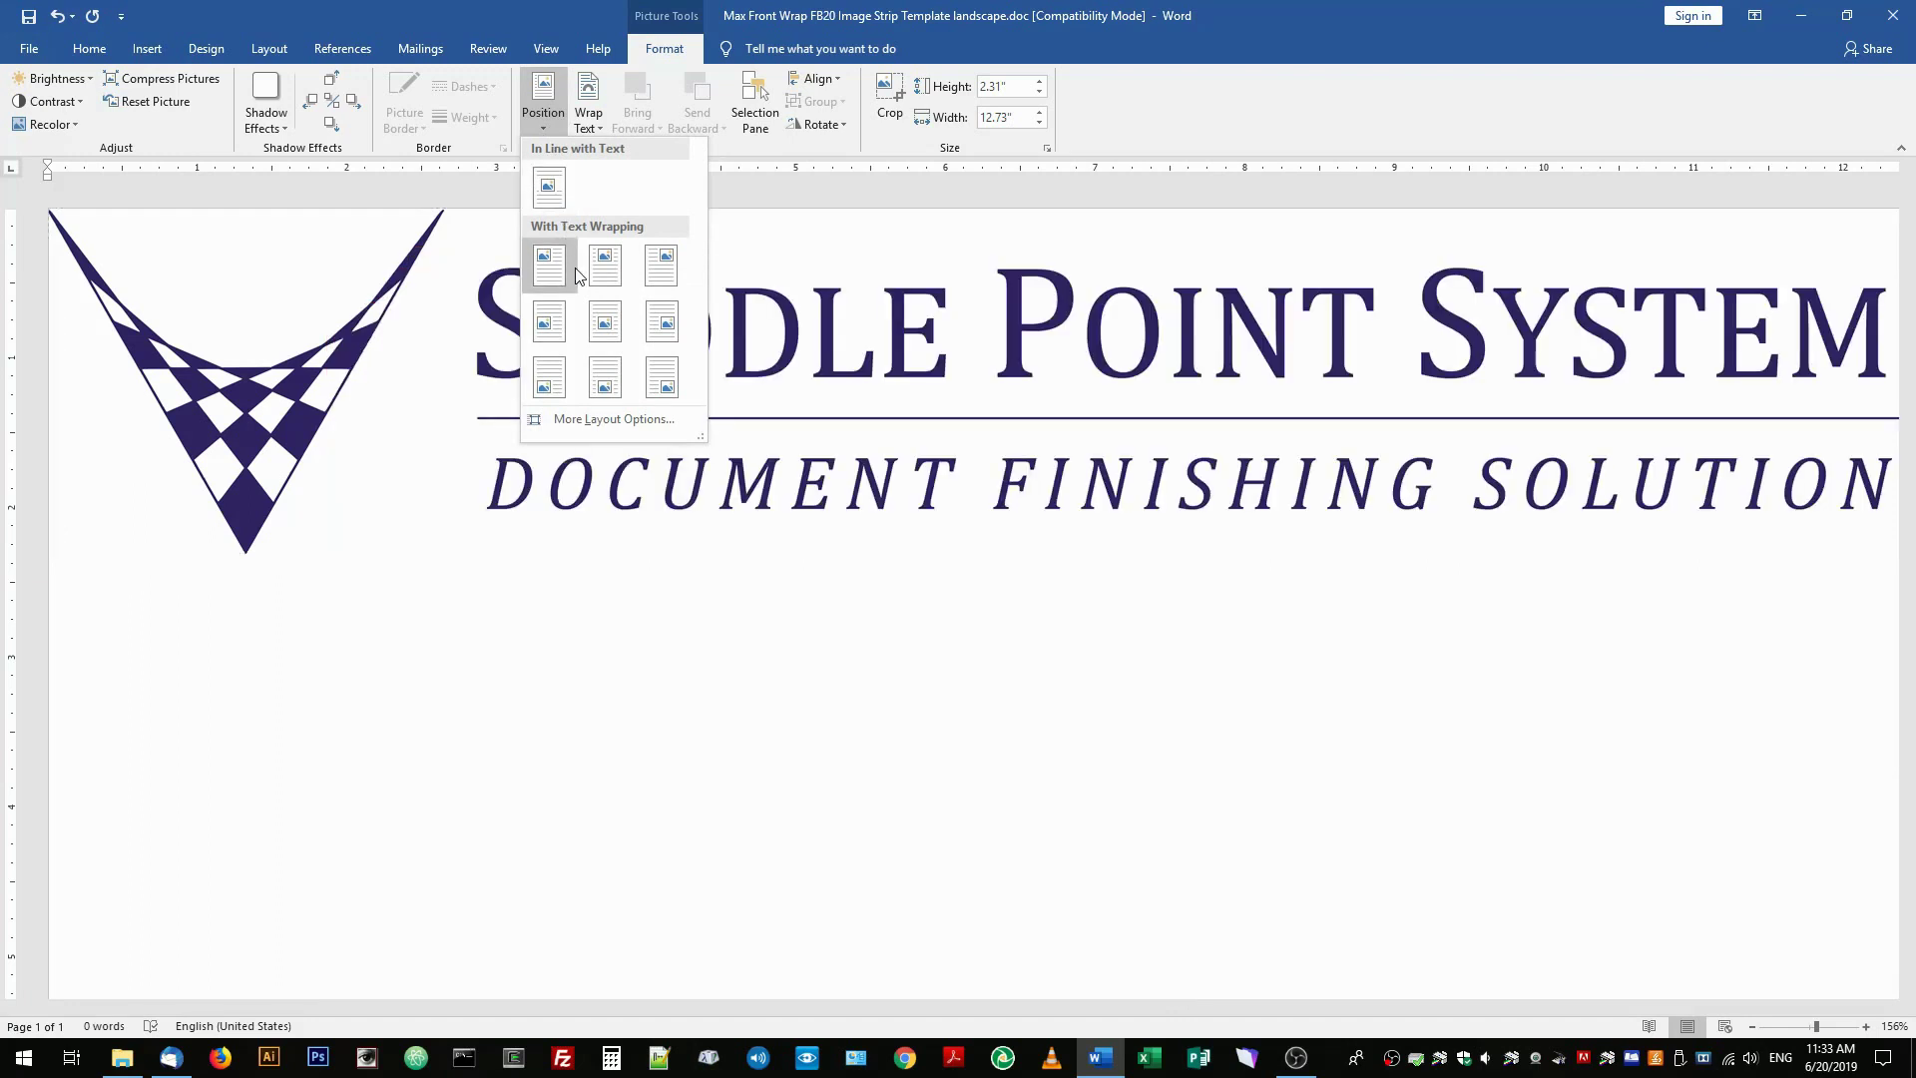
{"action": "left_click", "coordinate": [660, 391]}
{"action": "scroll", "coordinate": [985, 651], "scroll_direction": "down", "scroll_amount": 3}
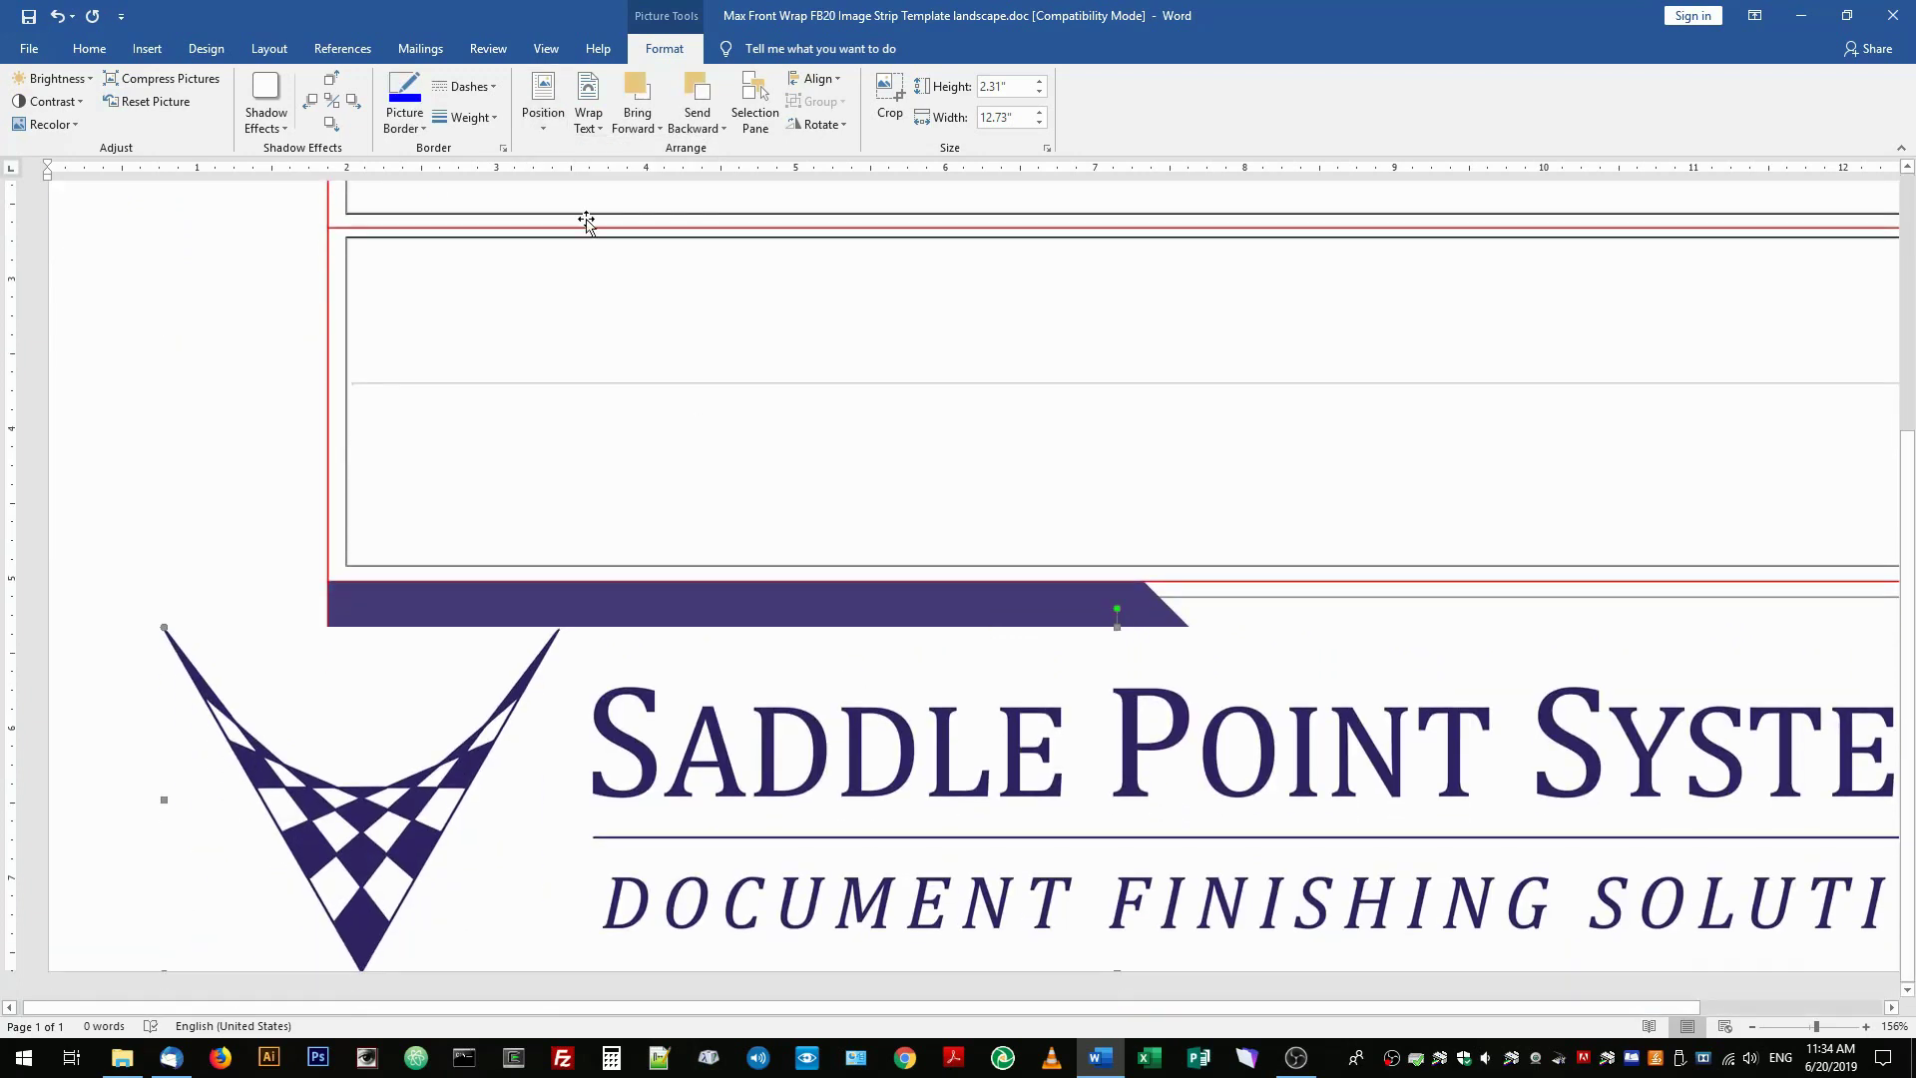
Step: Shrink the logo to about 0.63" by 3.46" and move it into the white area above the green bar
{"action": "left_click", "coordinate": [543, 104]}
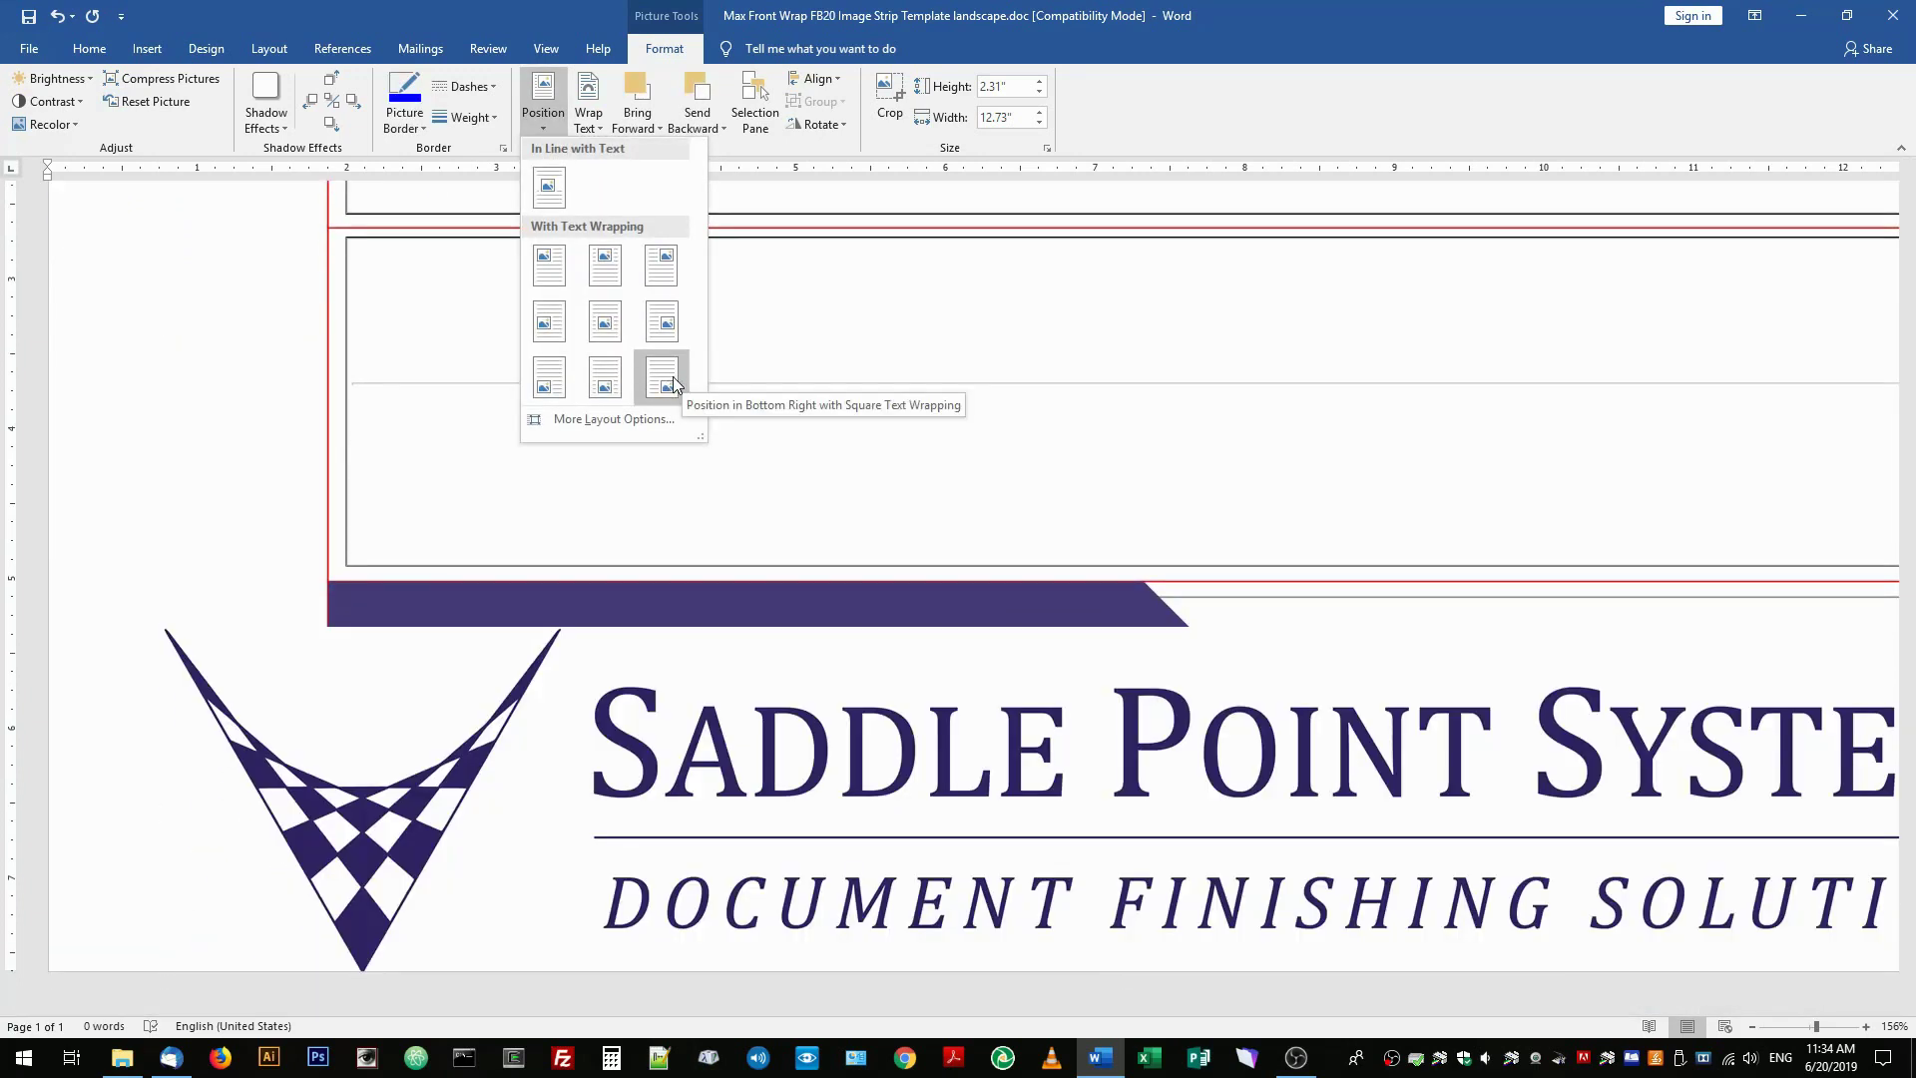
{"action": "key", "text": "Escape"}
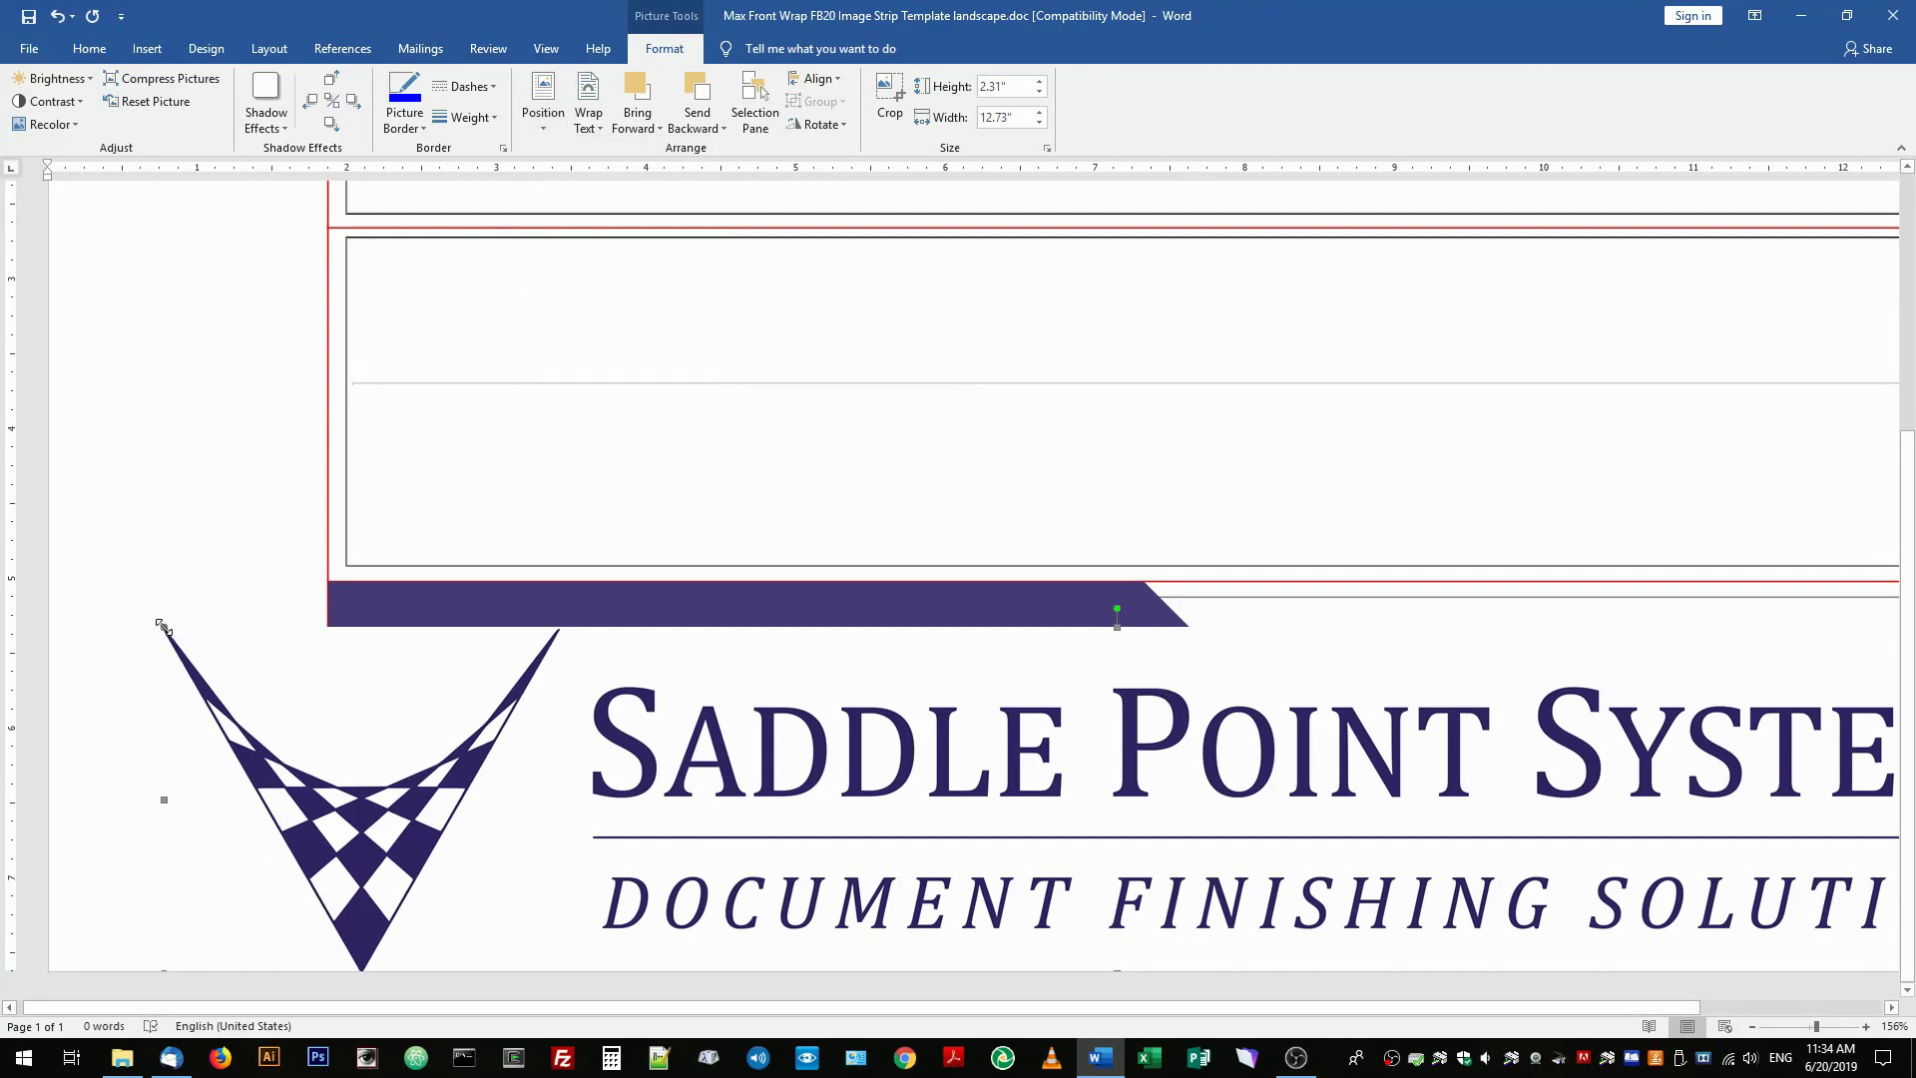
{"action": "left_click_drag", "start_coordinate": [163, 627], "coordinate": [1545, 944]}
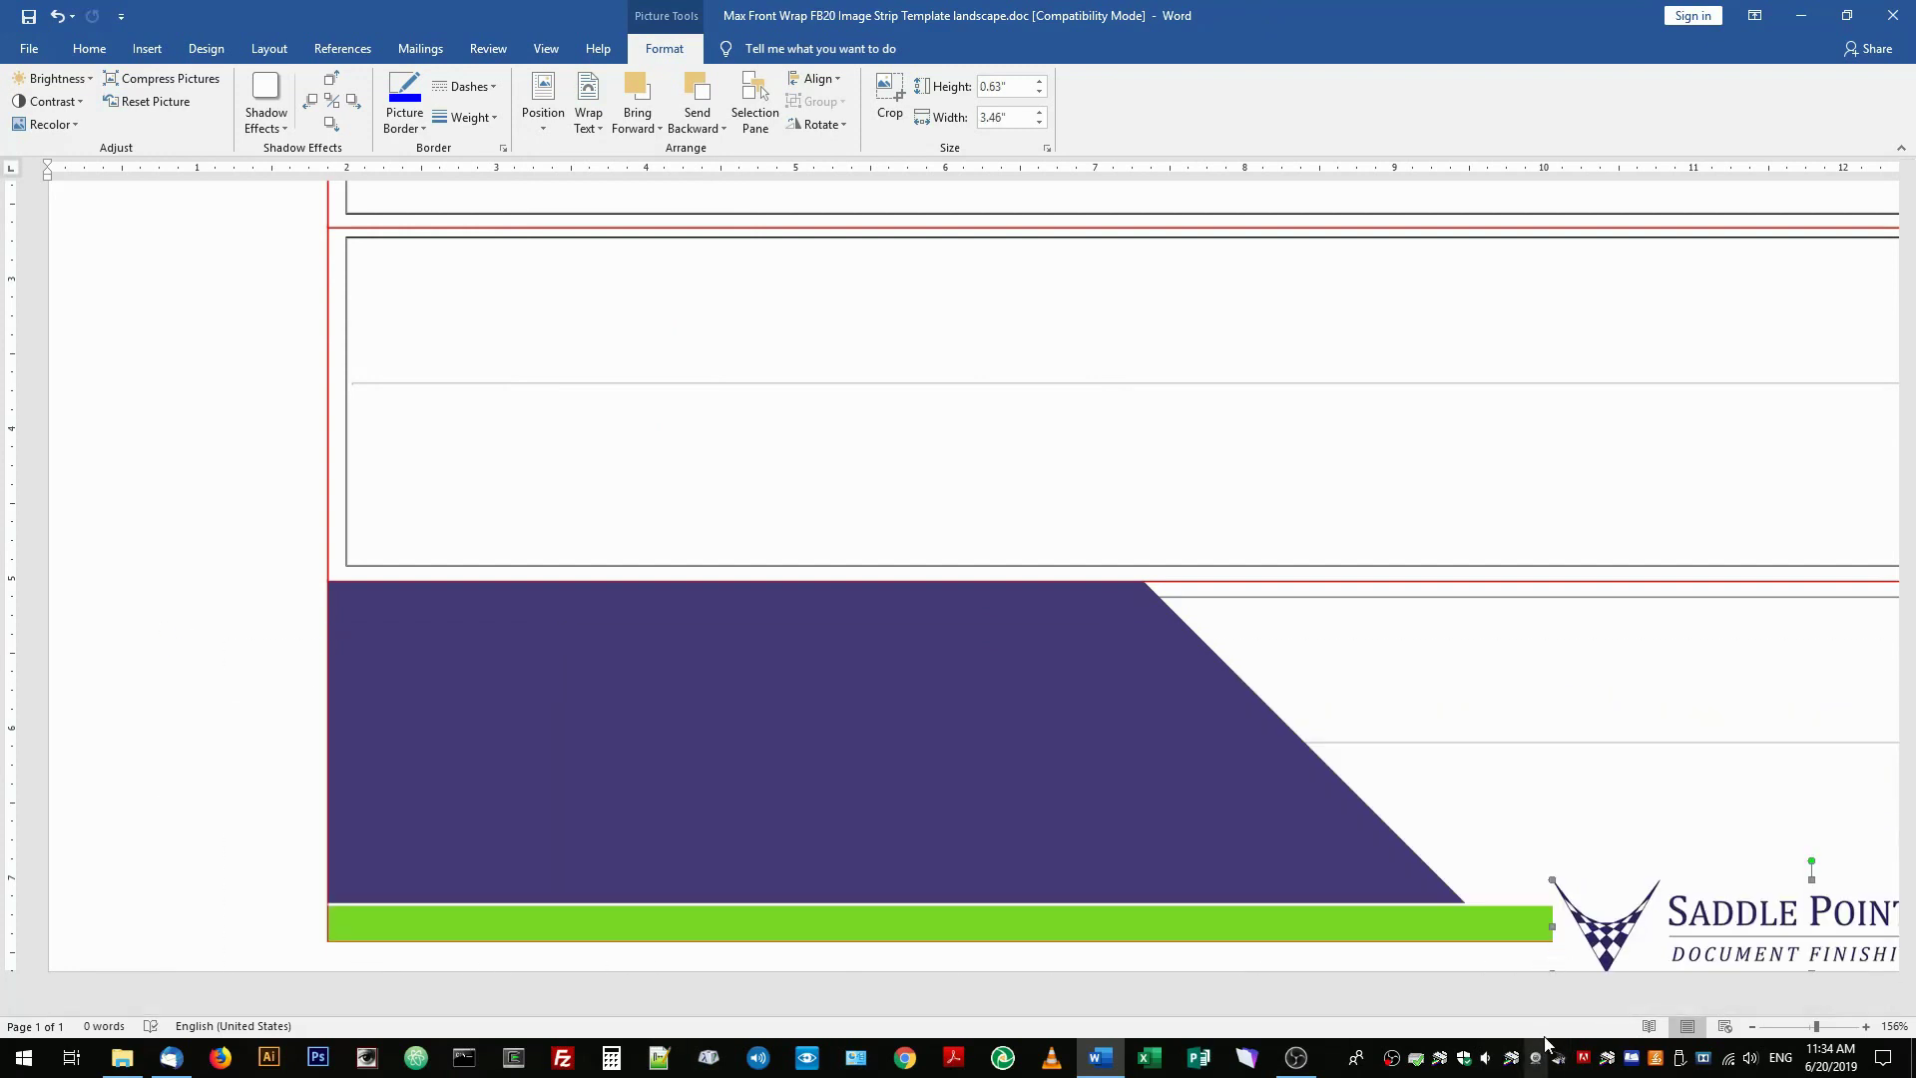
{"action": "left_click_drag", "start_coordinate": [1623, 1010], "coordinate": [1802, 1010]}
{"action": "left_click_drag", "start_coordinate": [1674, 928], "coordinate": [1502, 826]}
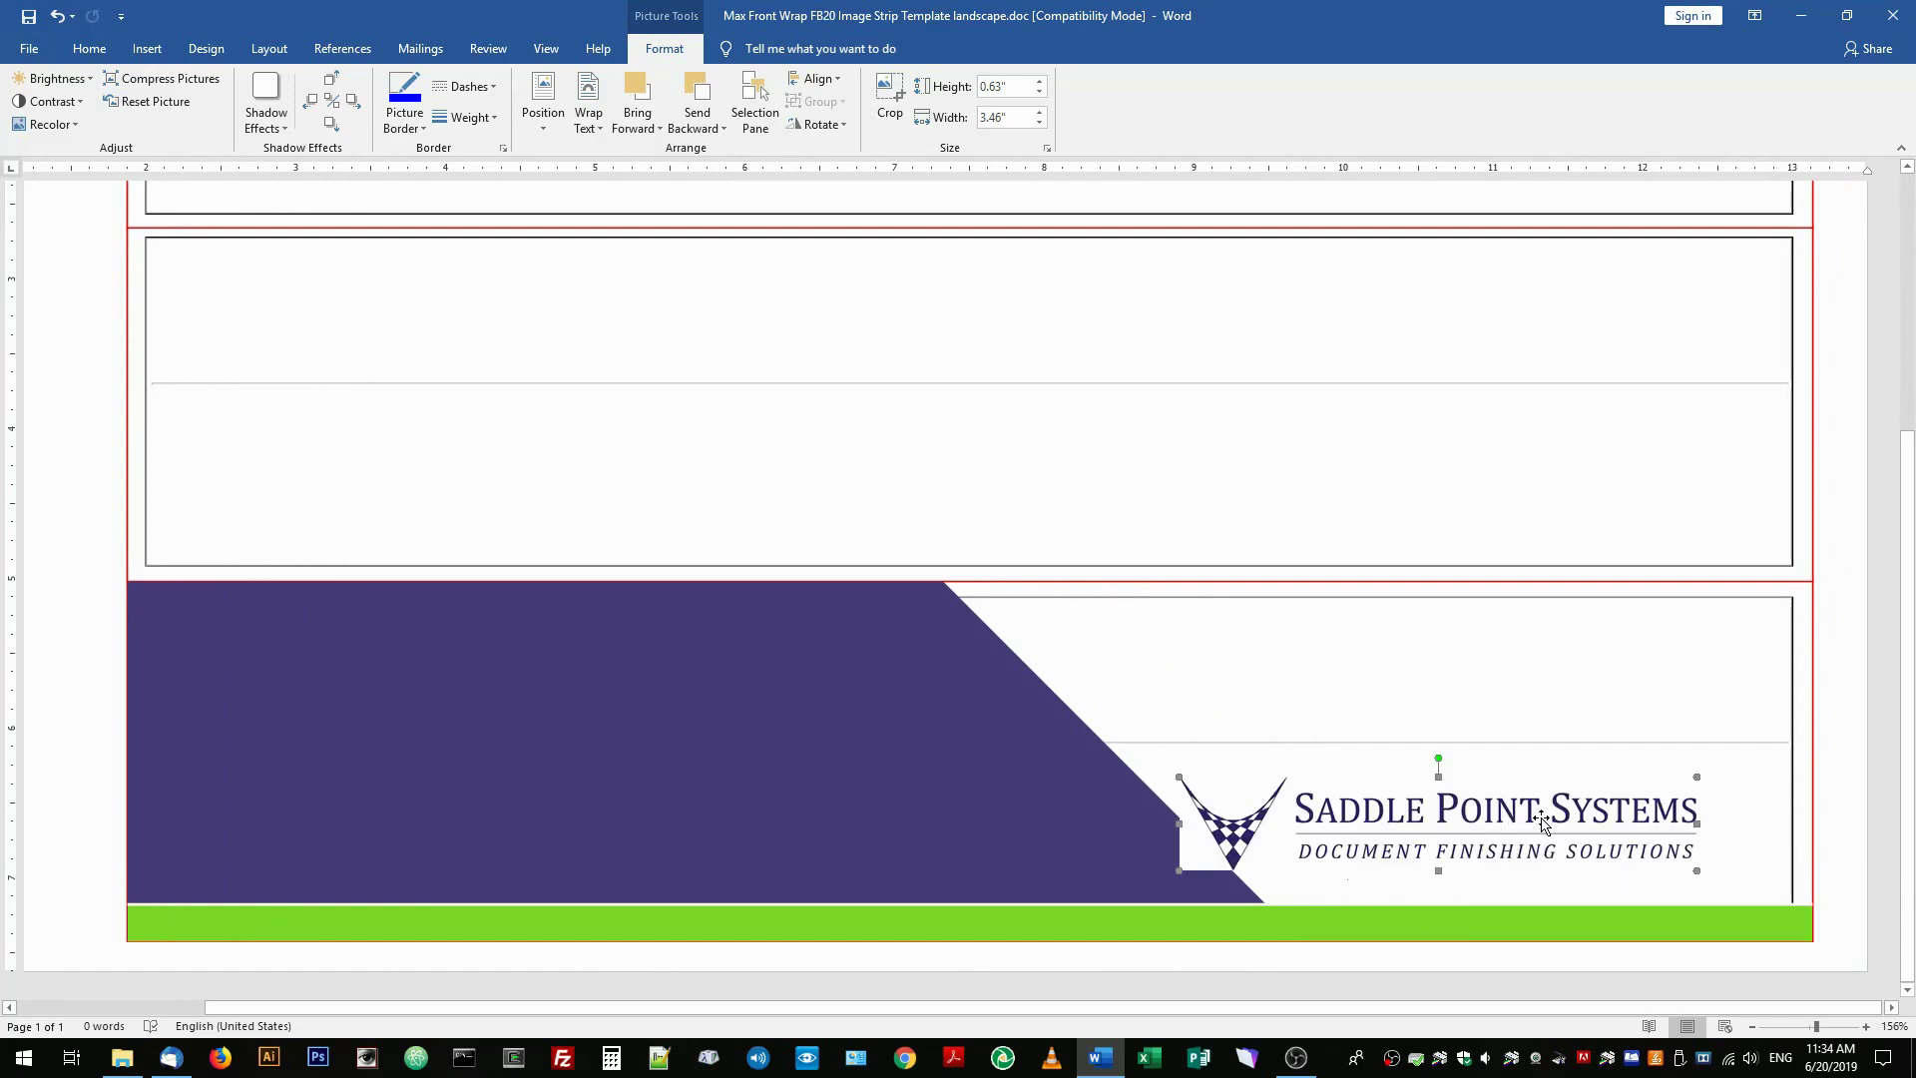
Step: Set the logo's height to 0.4" with its aspect ratio locked
{"action": "right_click", "coordinate": [1547, 829]}
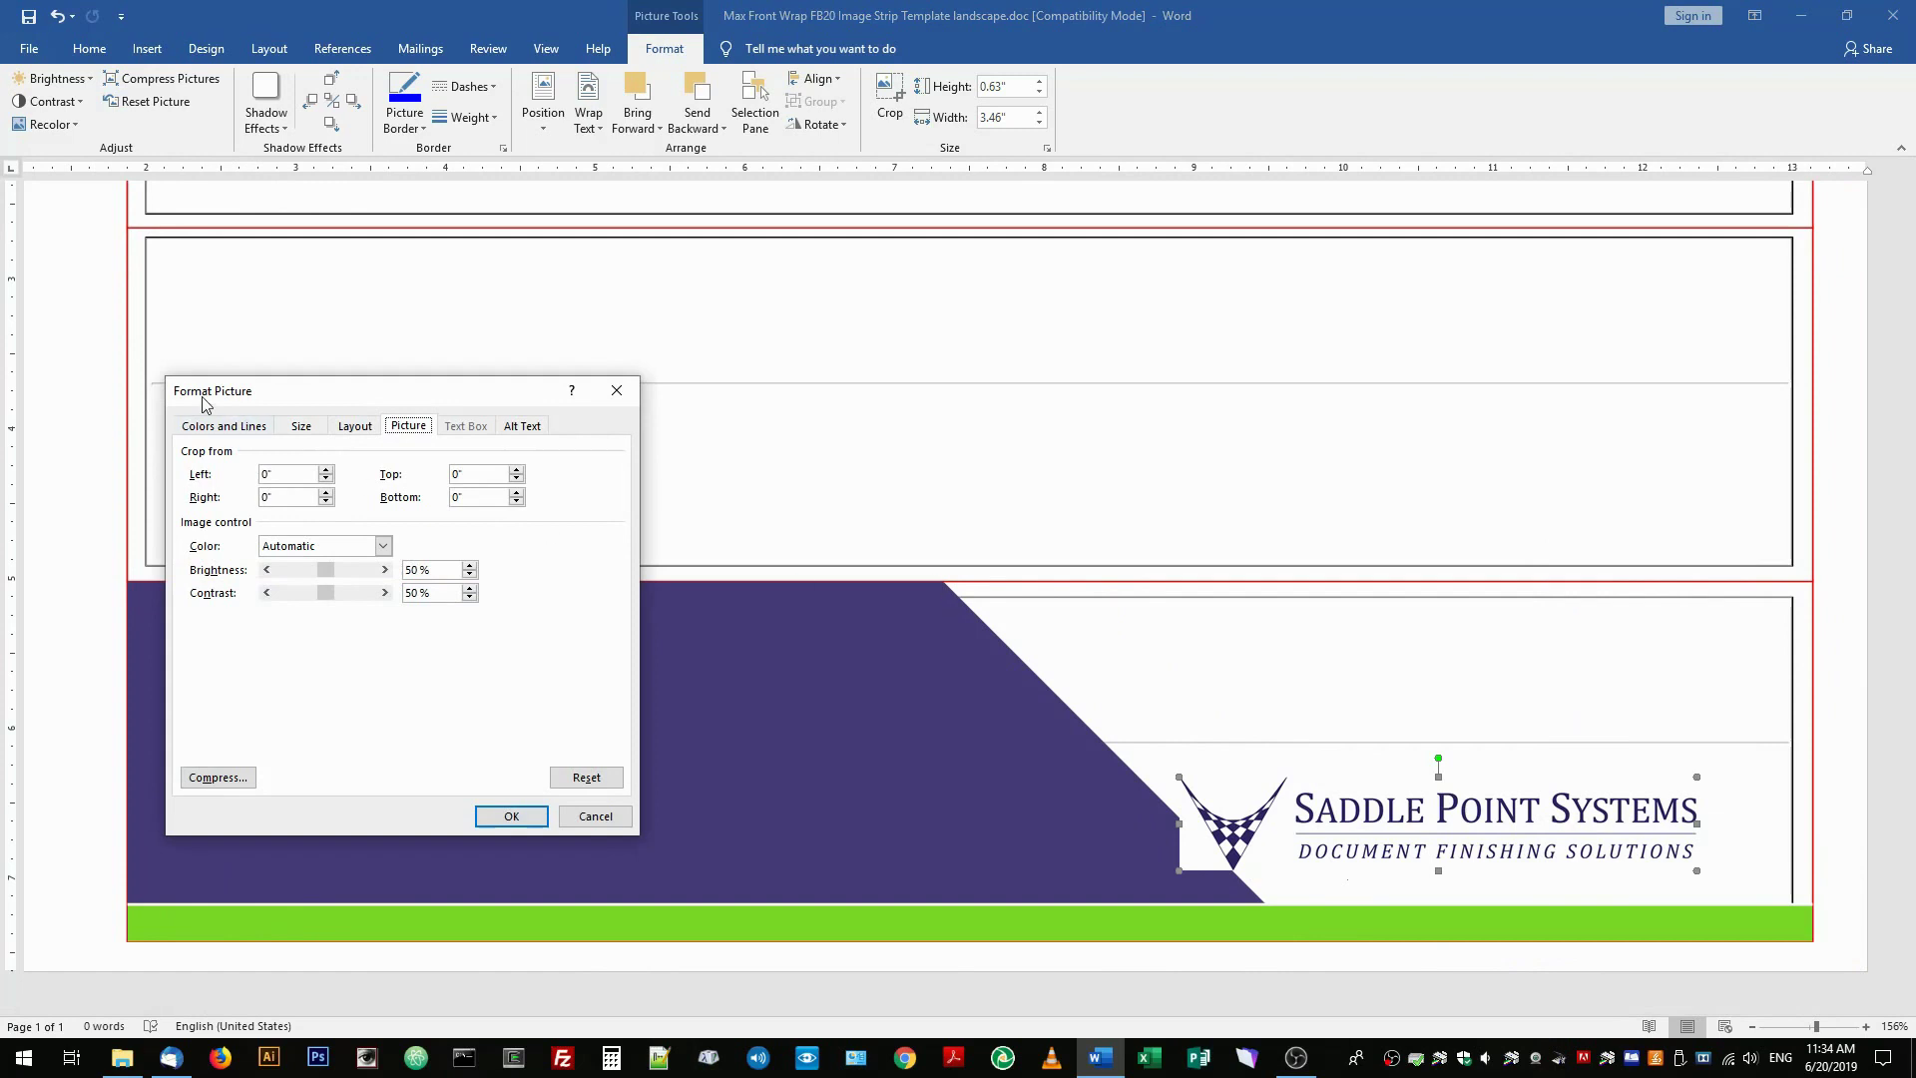
{"action": "left_click", "coordinate": [301, 426]}
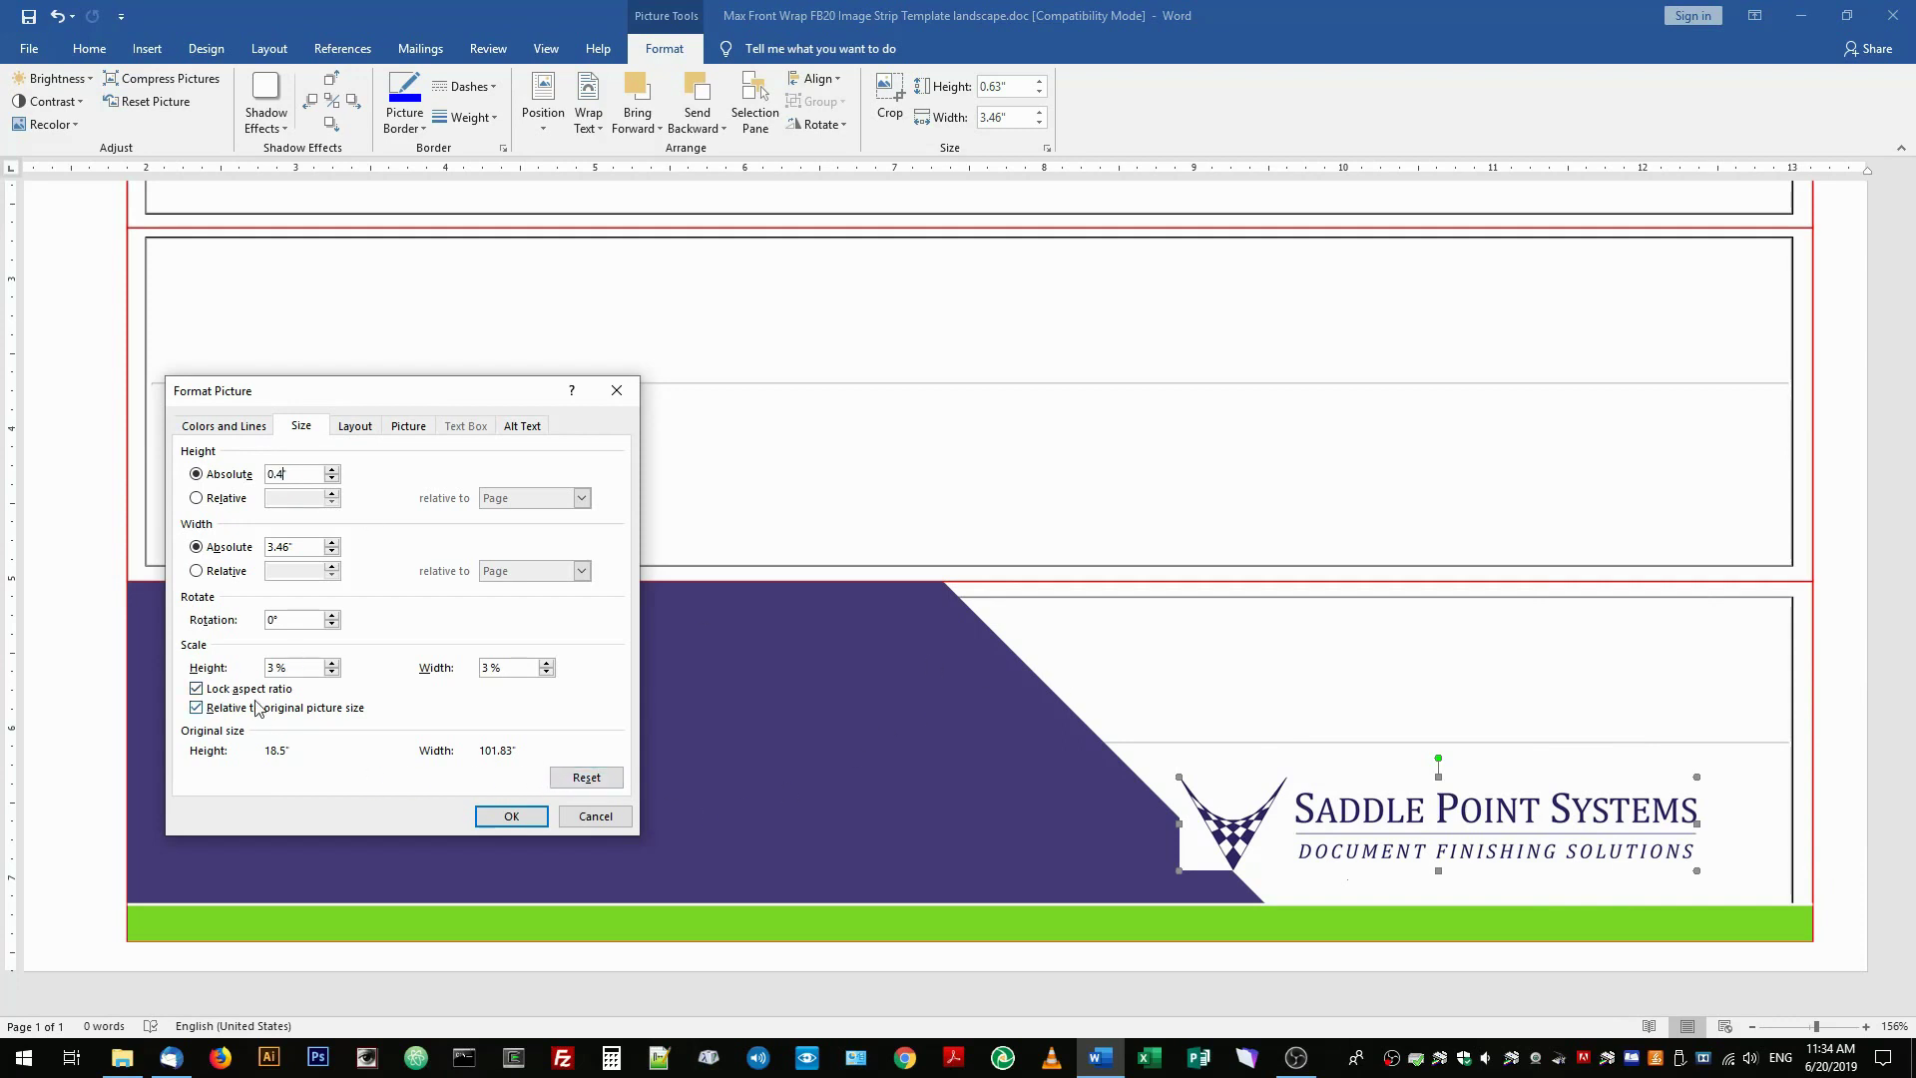
{"action": "left_click", "coordinate": [511, 816]}
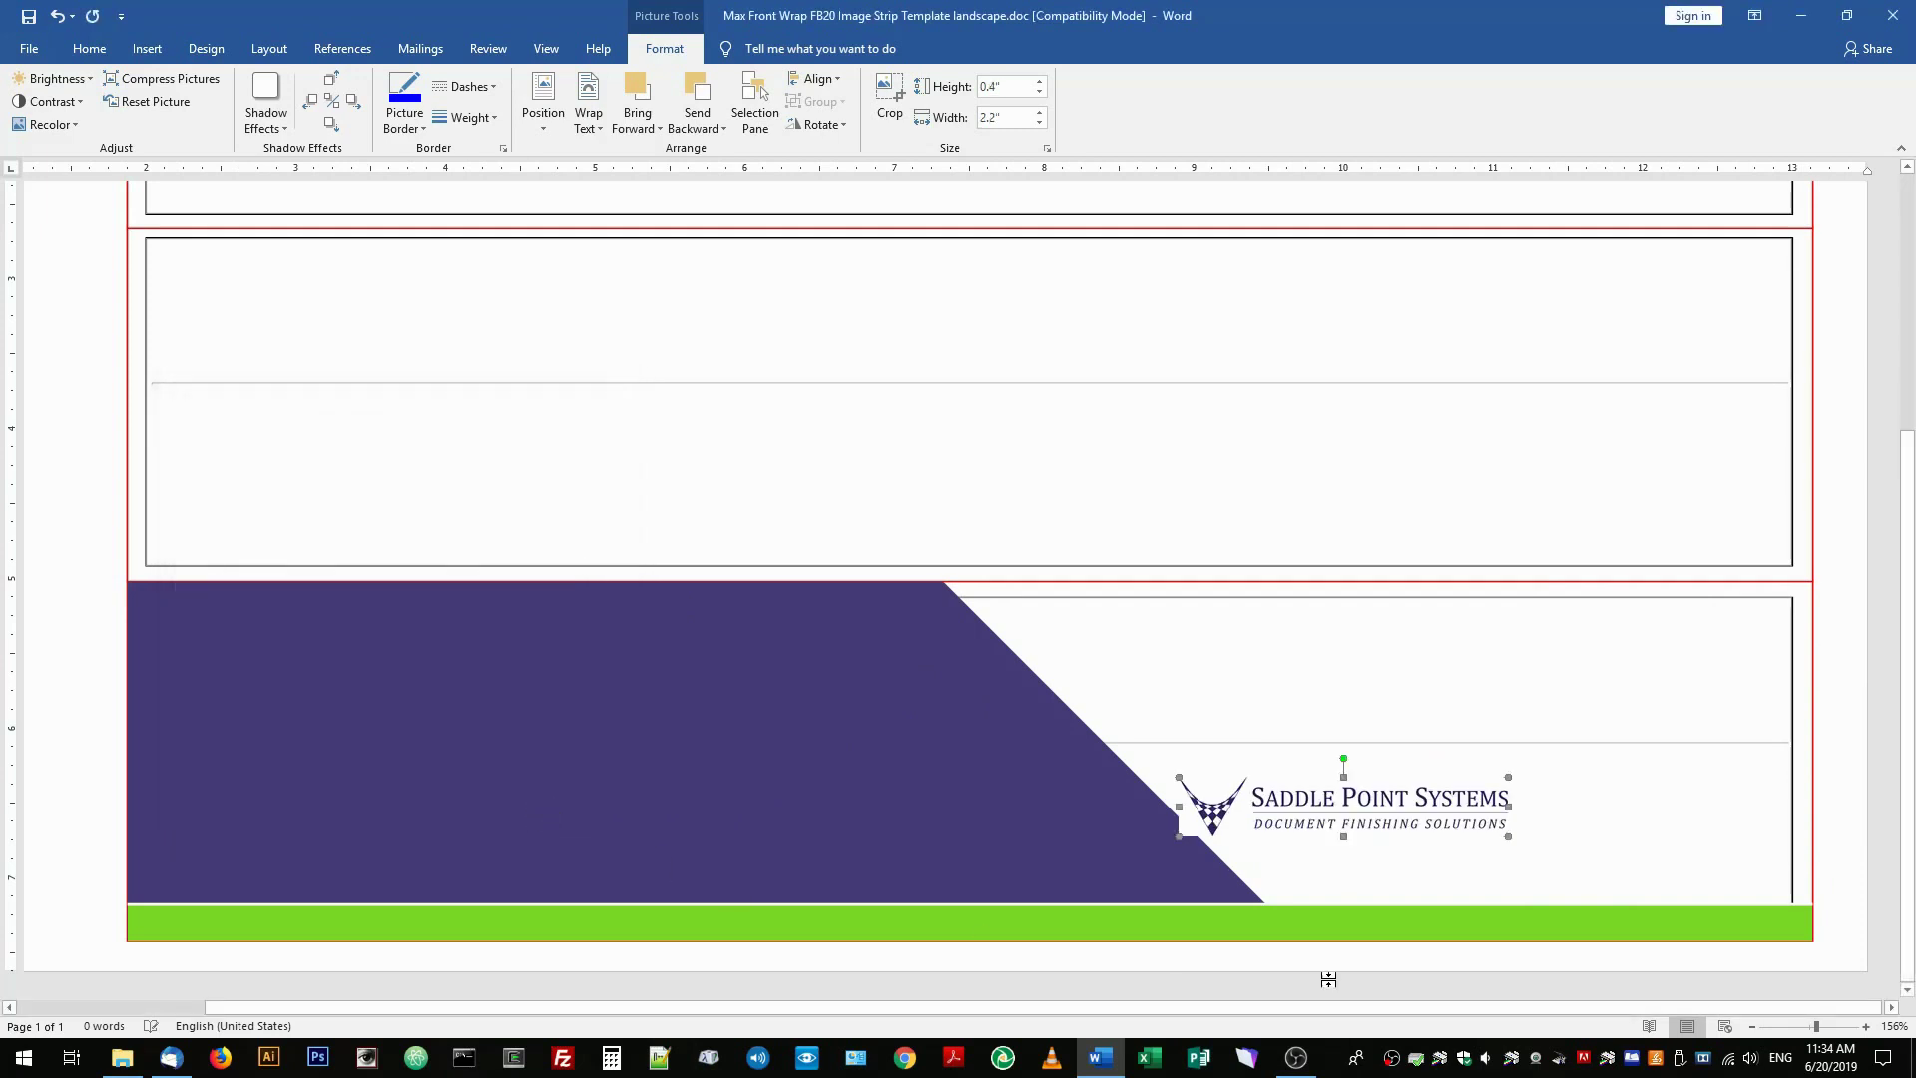
Step: Move the logo to the lower right of the strip, just above the green bar, and fine-tune its horizontal position
{"action": "left_click_drag", "start_coordinate": [1377, 804], "coordinate": [1532, 847]}
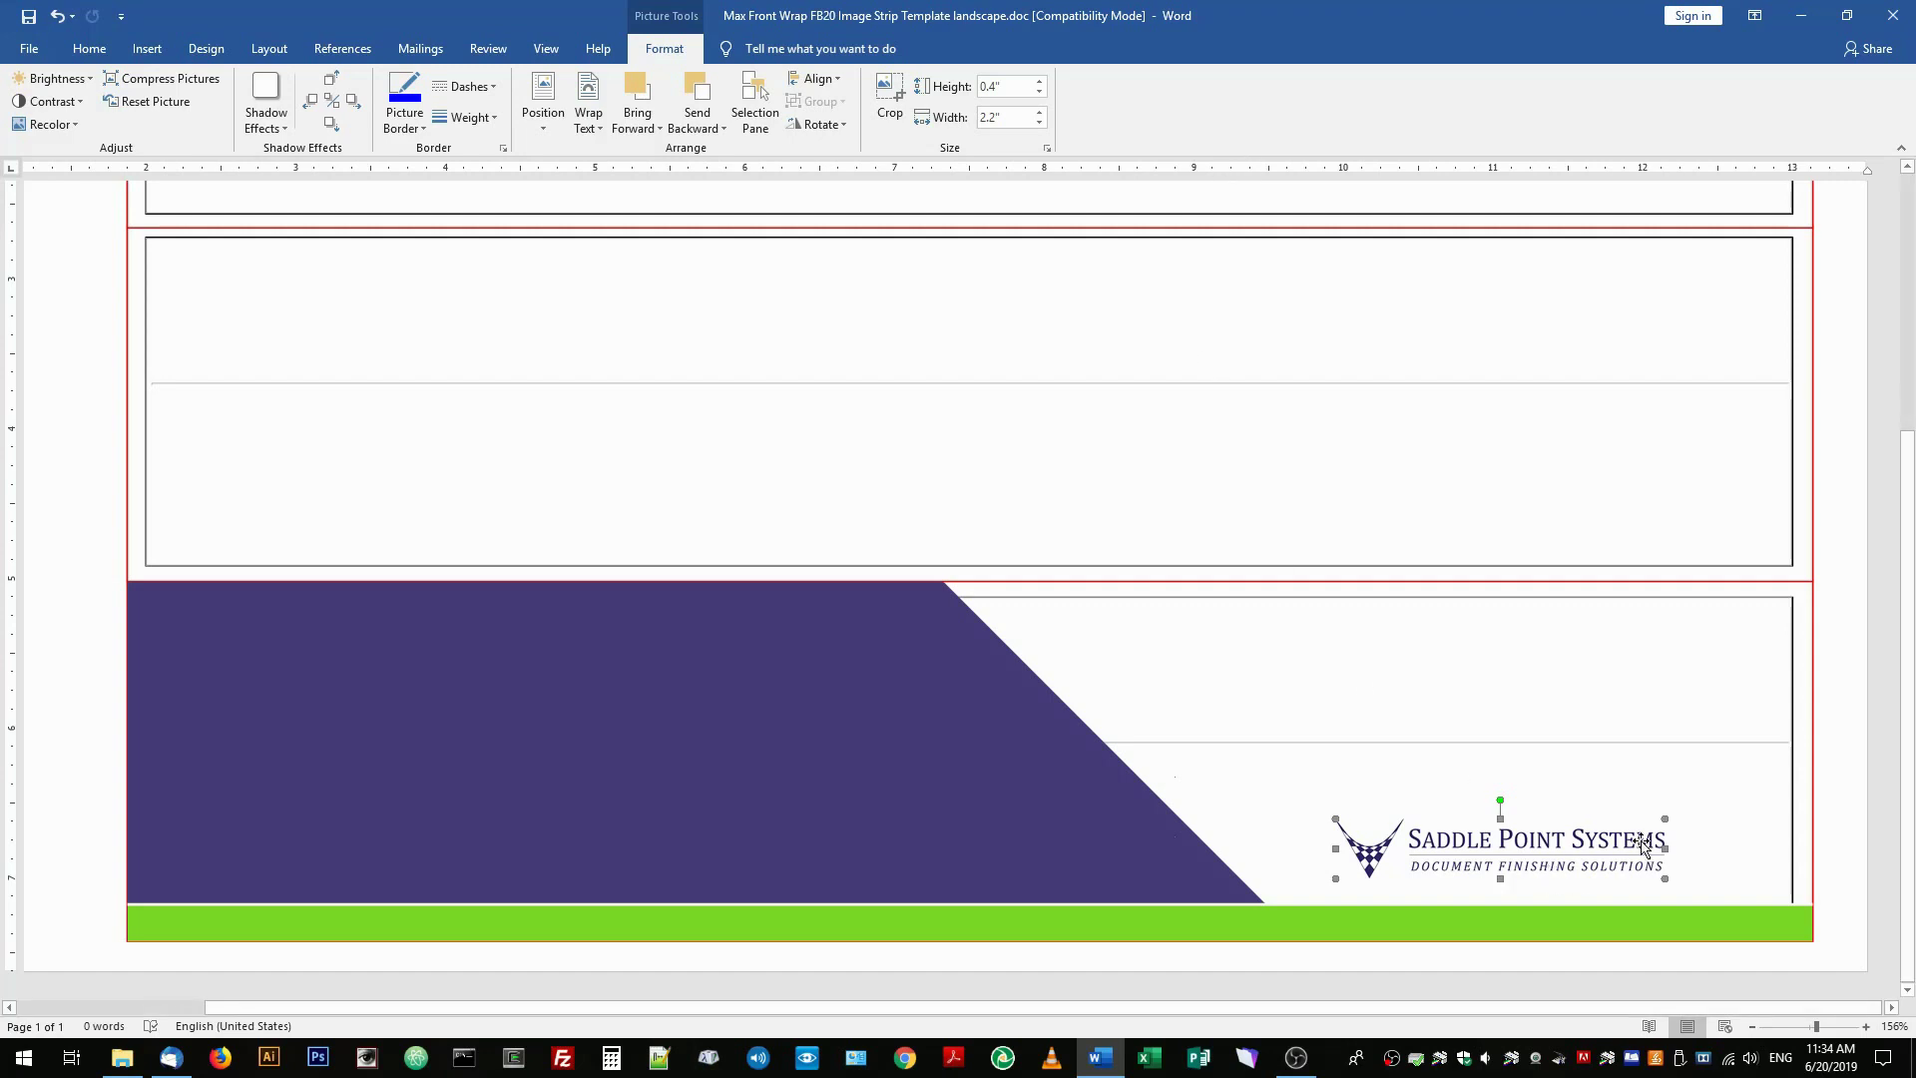
{"action": "key", "text": "Right"}
{"action": "key", "text": "Right"}
{"action": "key", "text": "Right"}
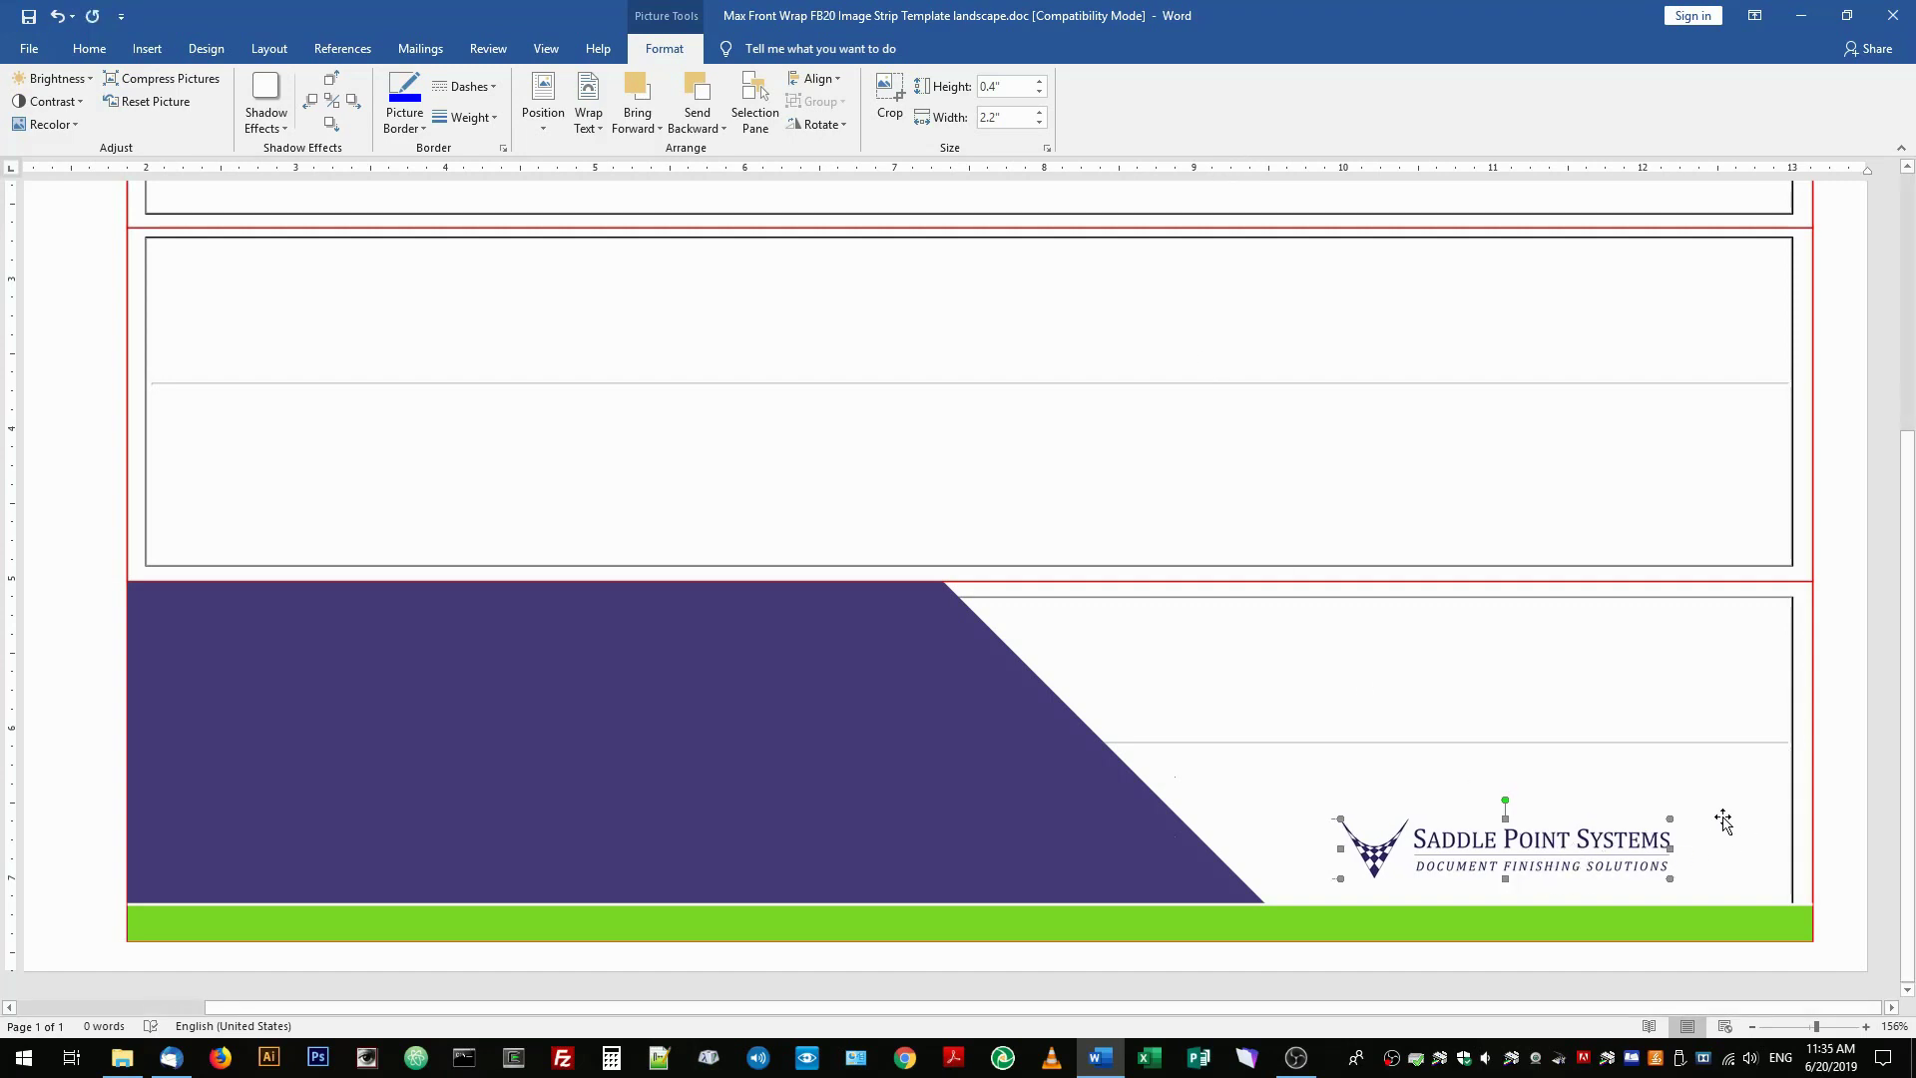
{"action": "key", "text": "Left"}
{"action": "key", "text": "Left"}
{"action": "key", "text": "Left"}
{"action": "key", "text": "Left"}
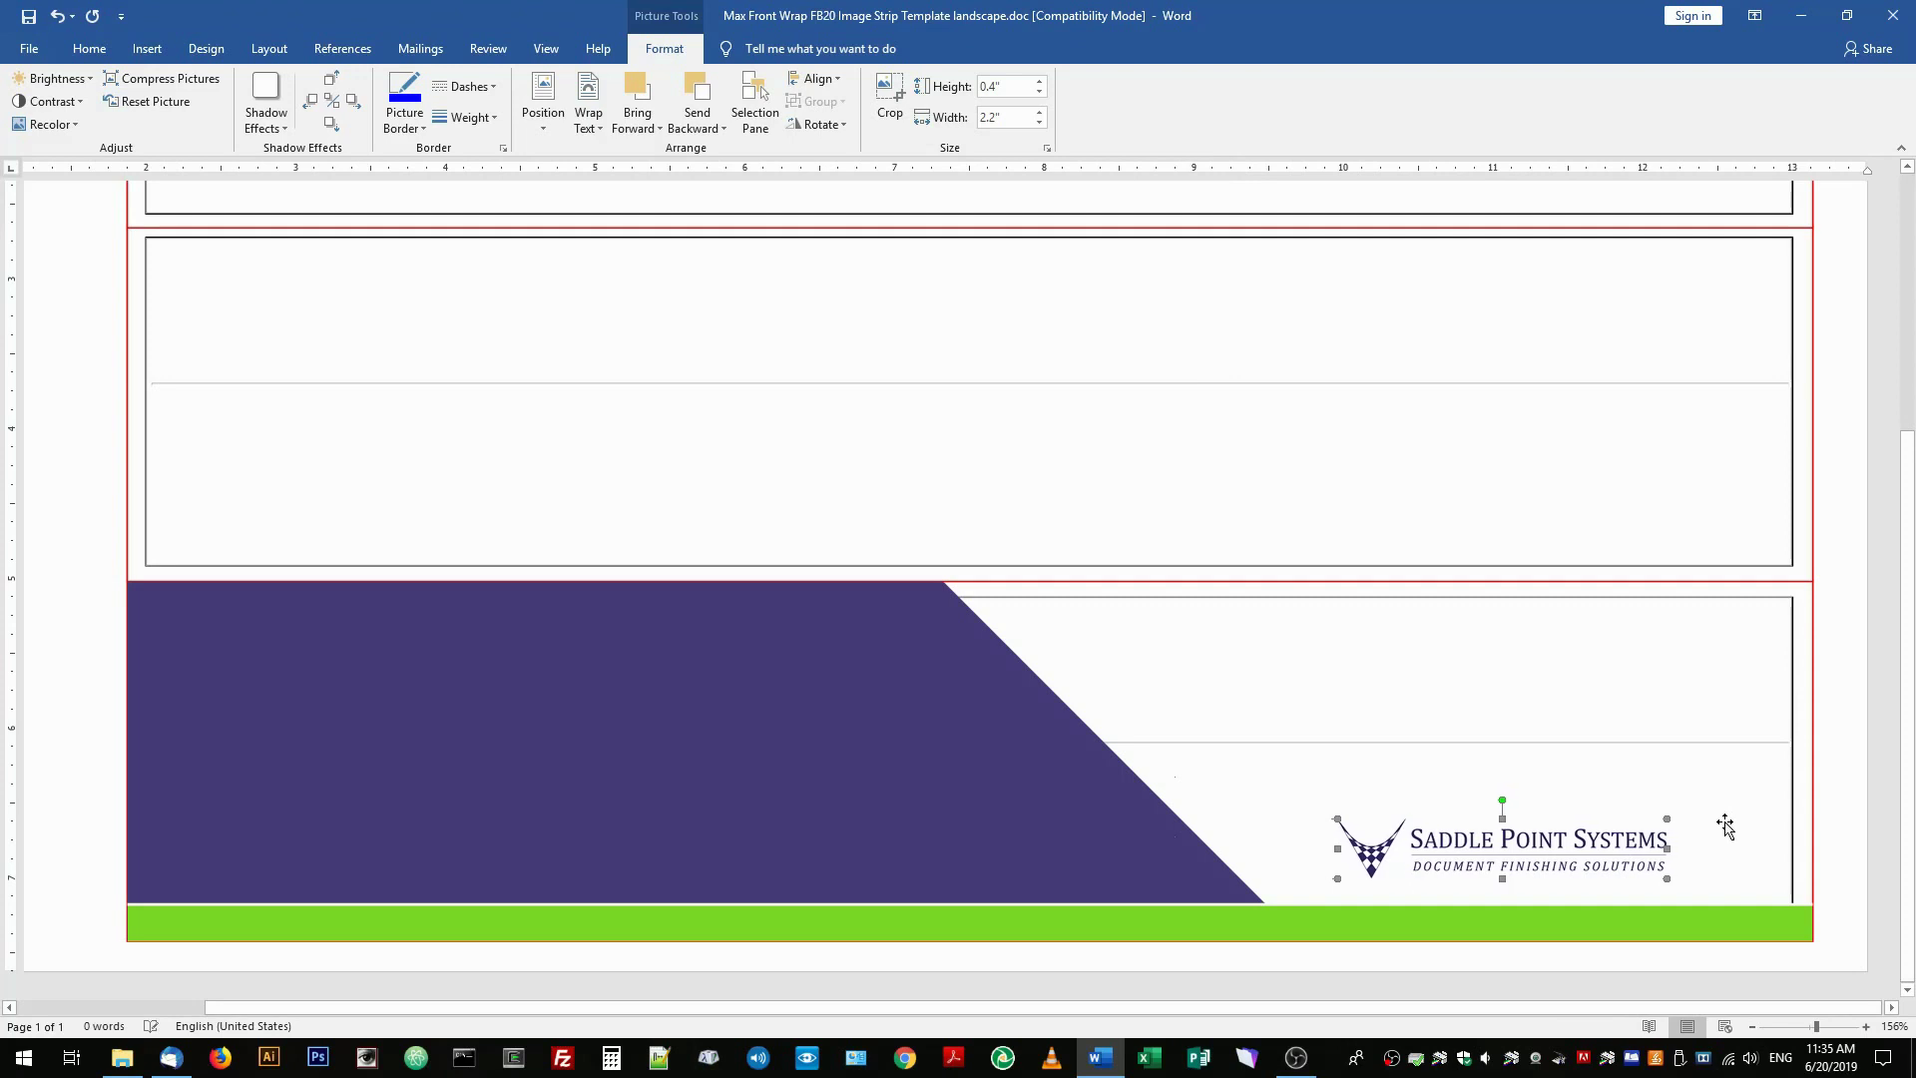
{"action": "left_click", "coordinate": [1760, 830]}
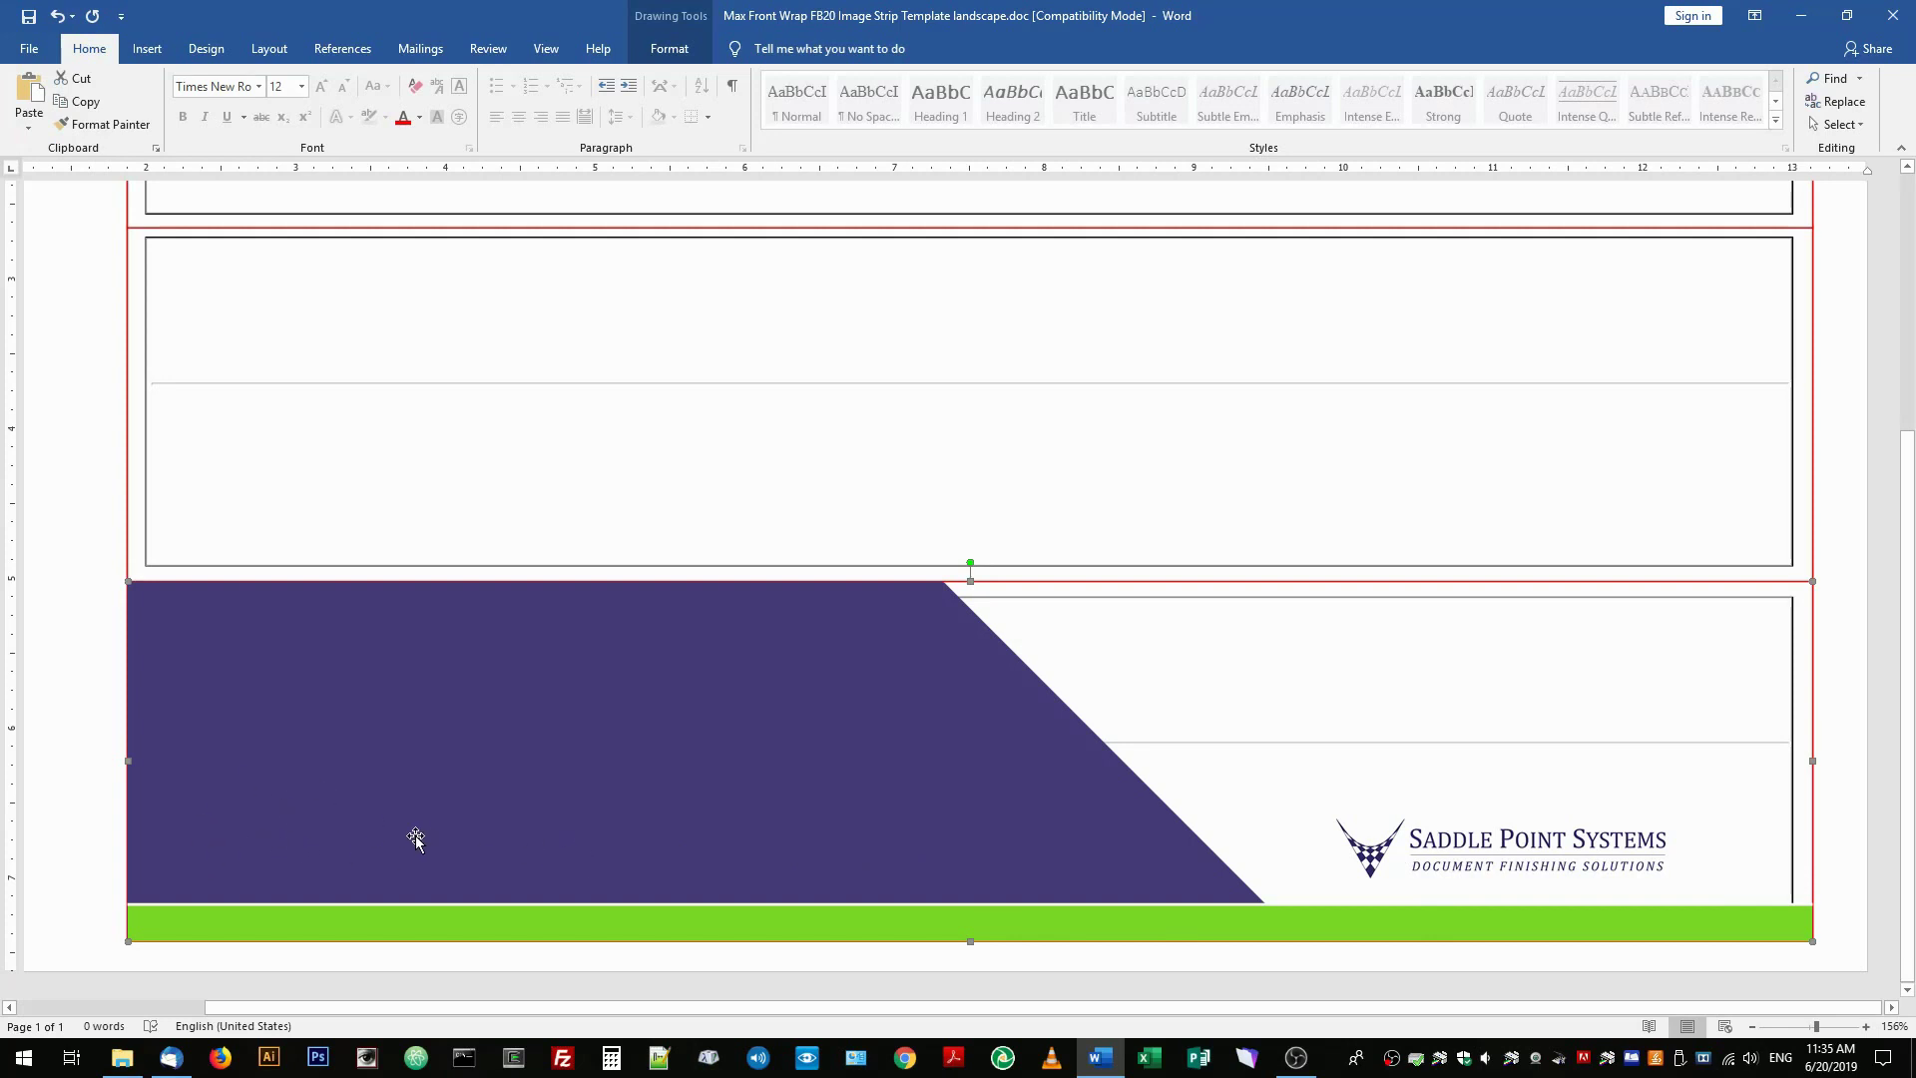
Step: Insert the picture fastback-binding-equipment.png and position it at the bottom center of the page with square text wrapping
{"action": "left_click", "coordinate": [147, 48]}
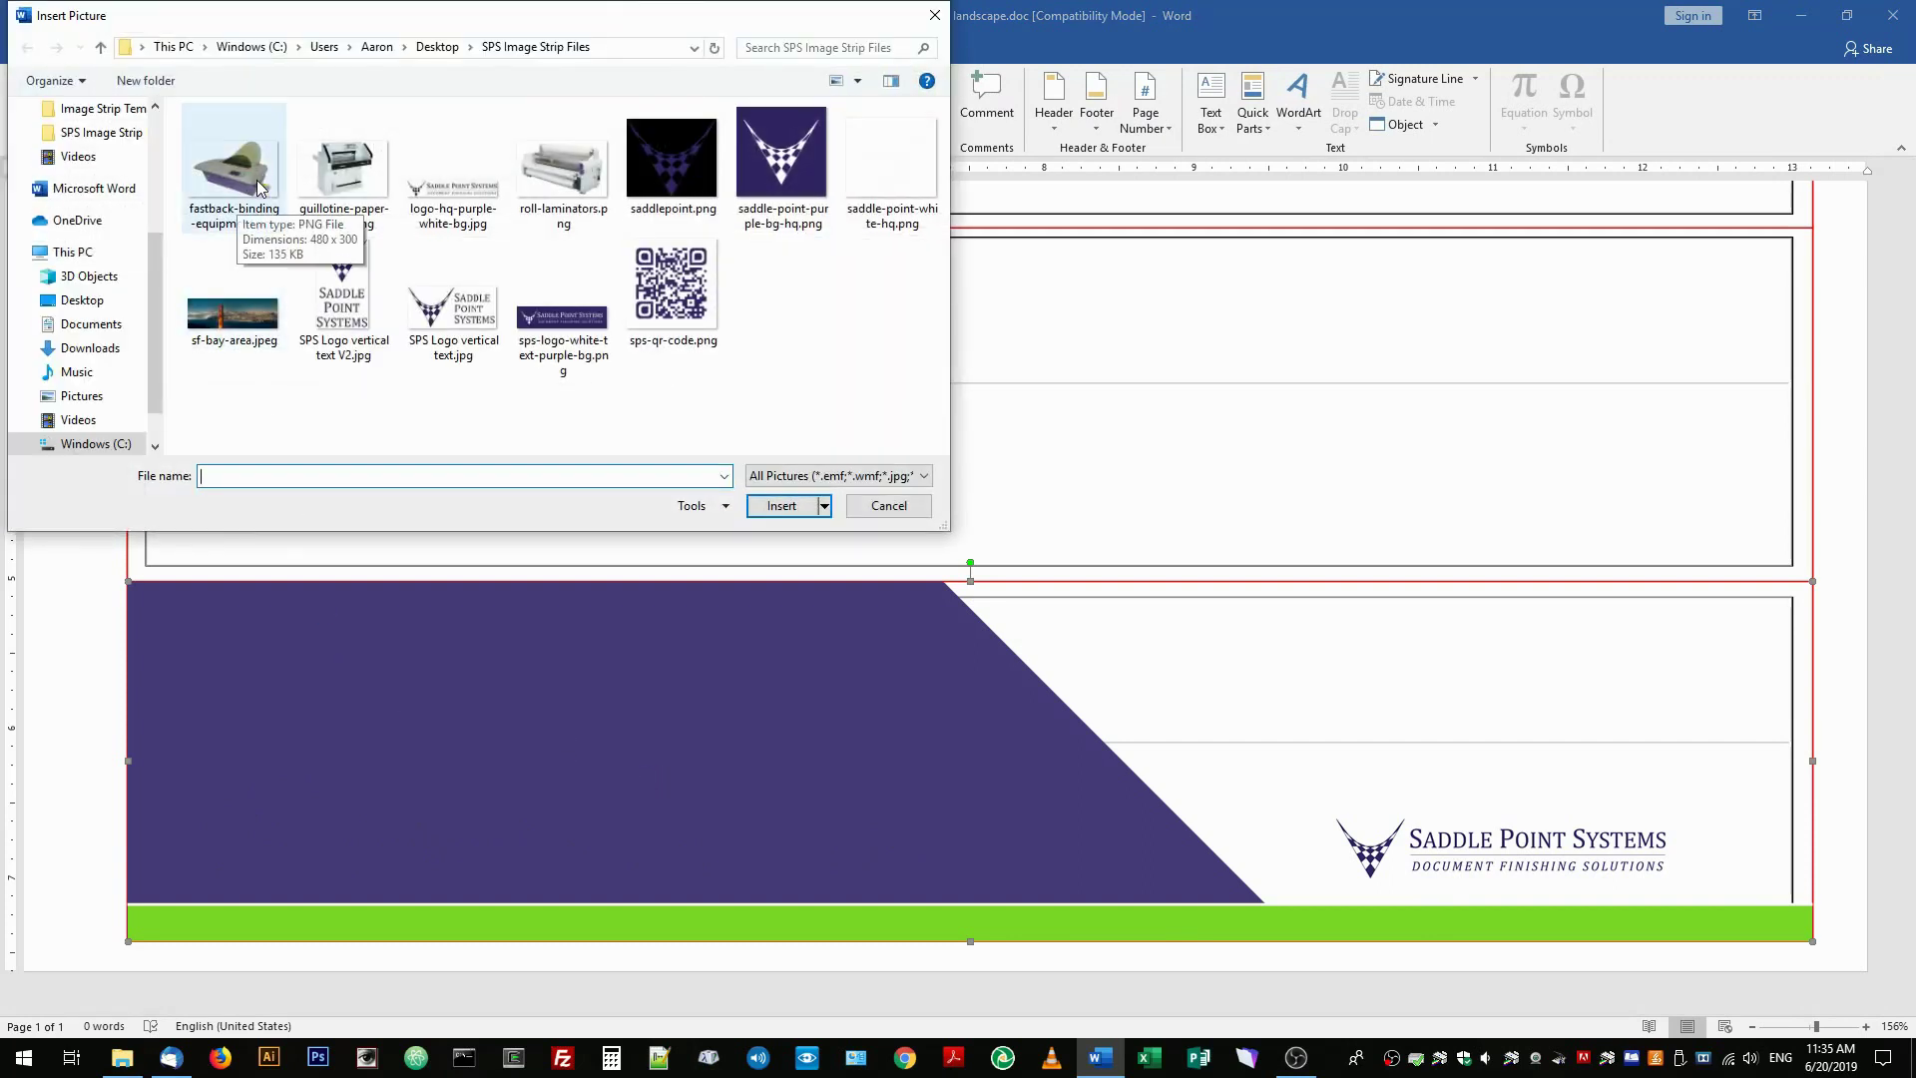
{"action": "left_click", "coordinate": [252, 240]}
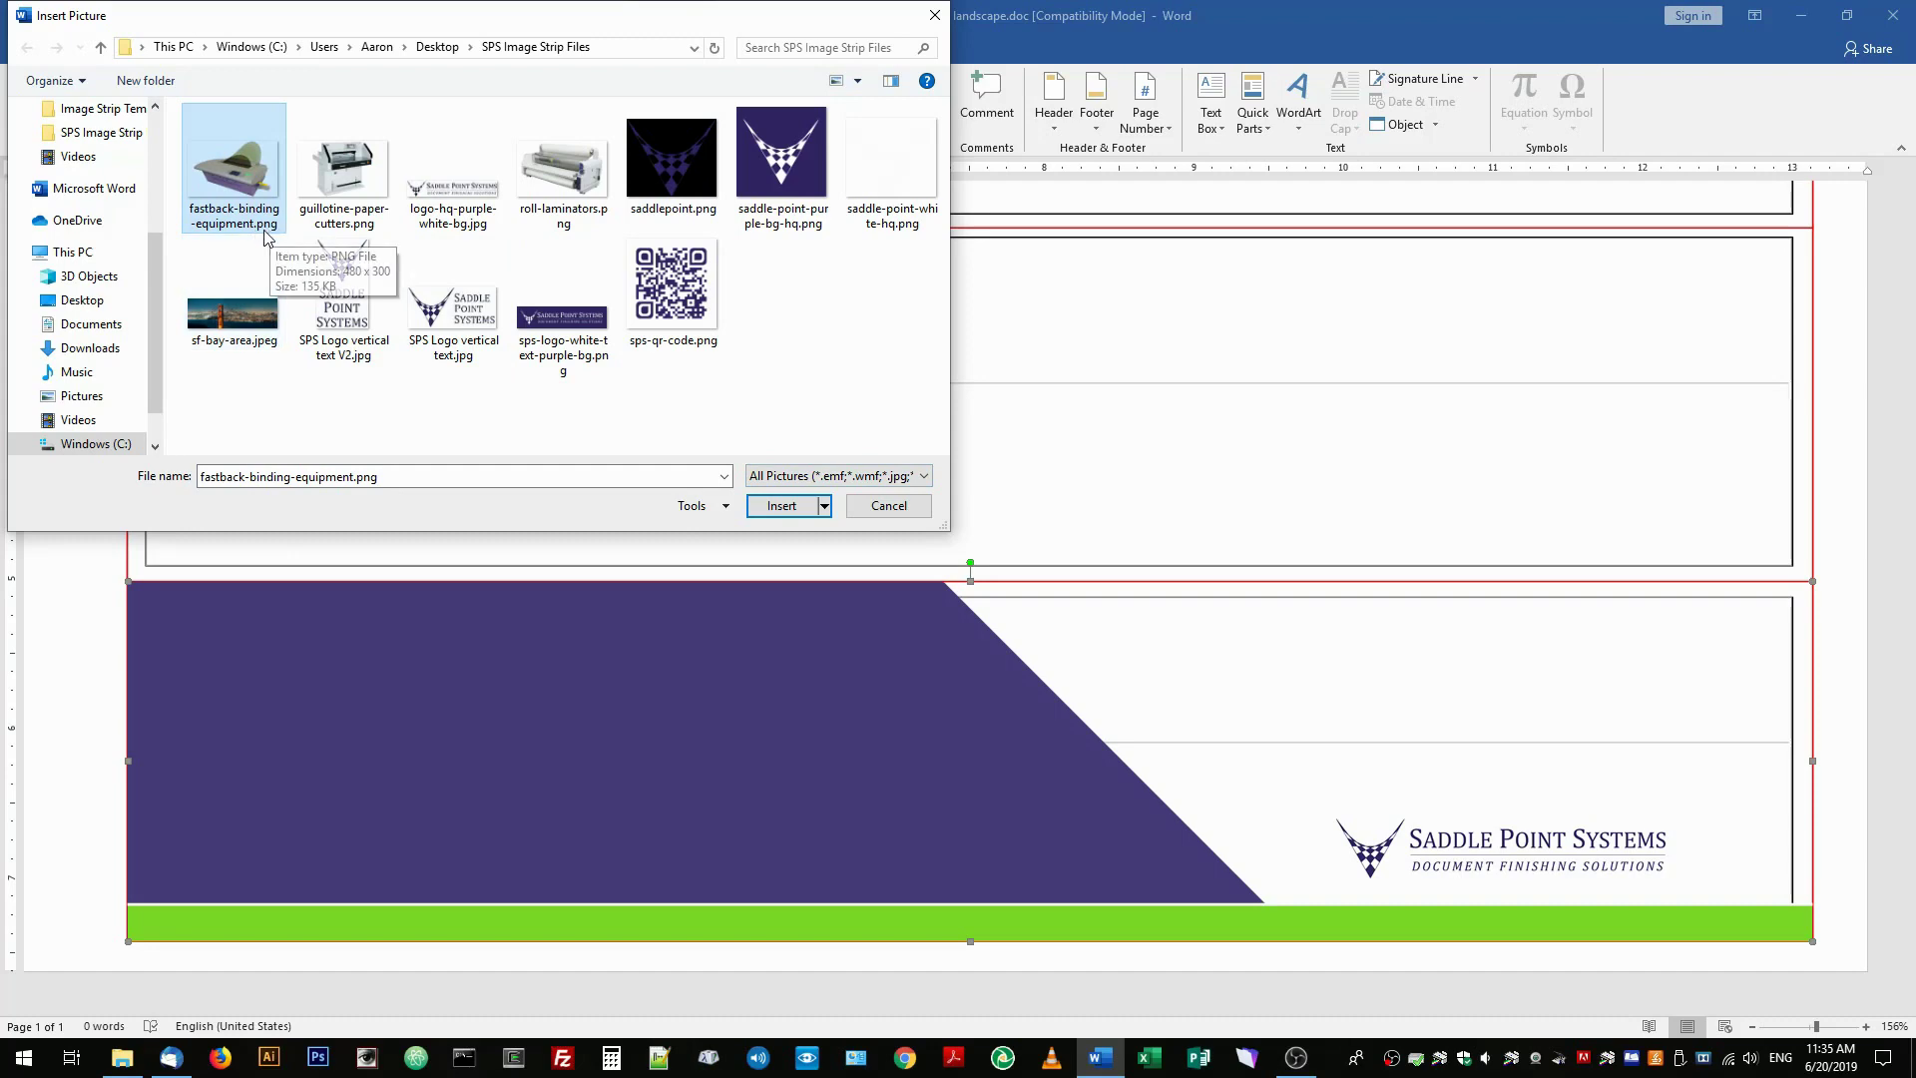
{"action": "left_click", "coordinate": [782, 505]}
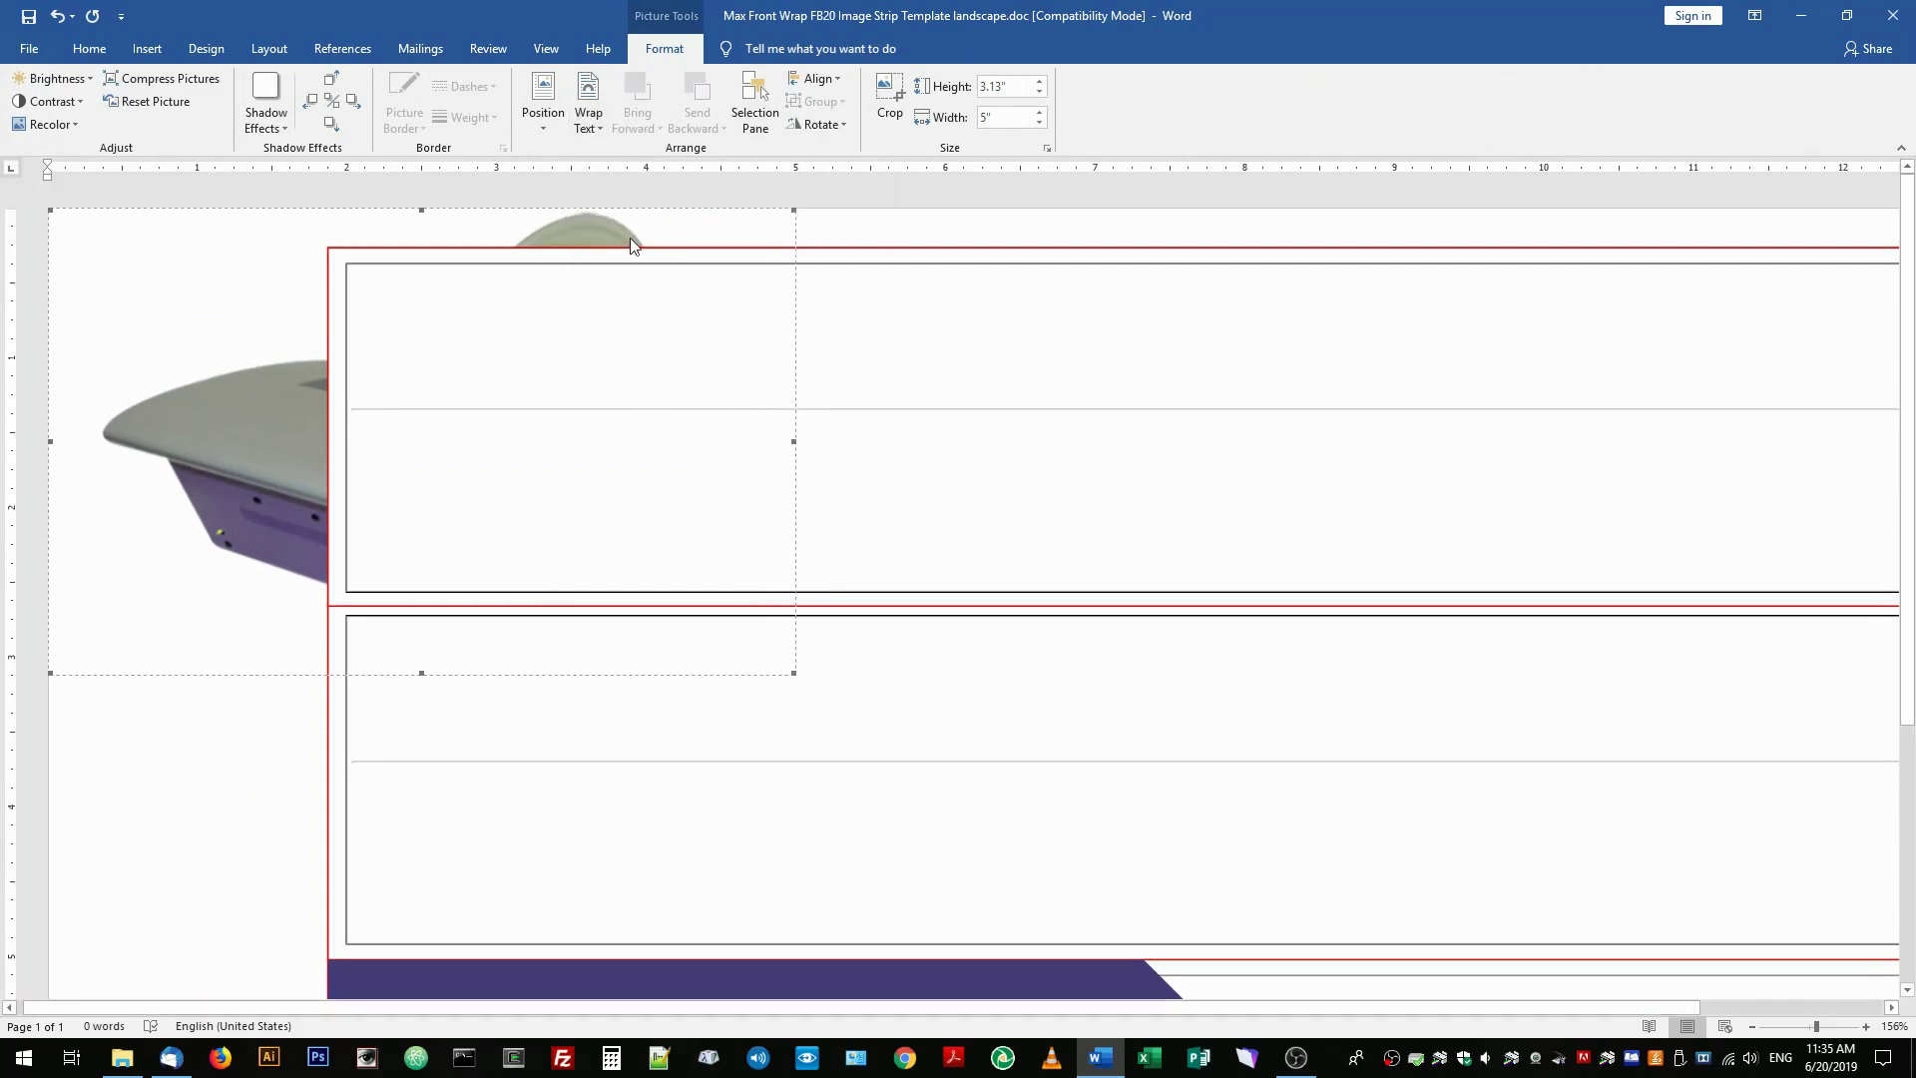
{"action": "left_click", "coordinate": [543, 112]}
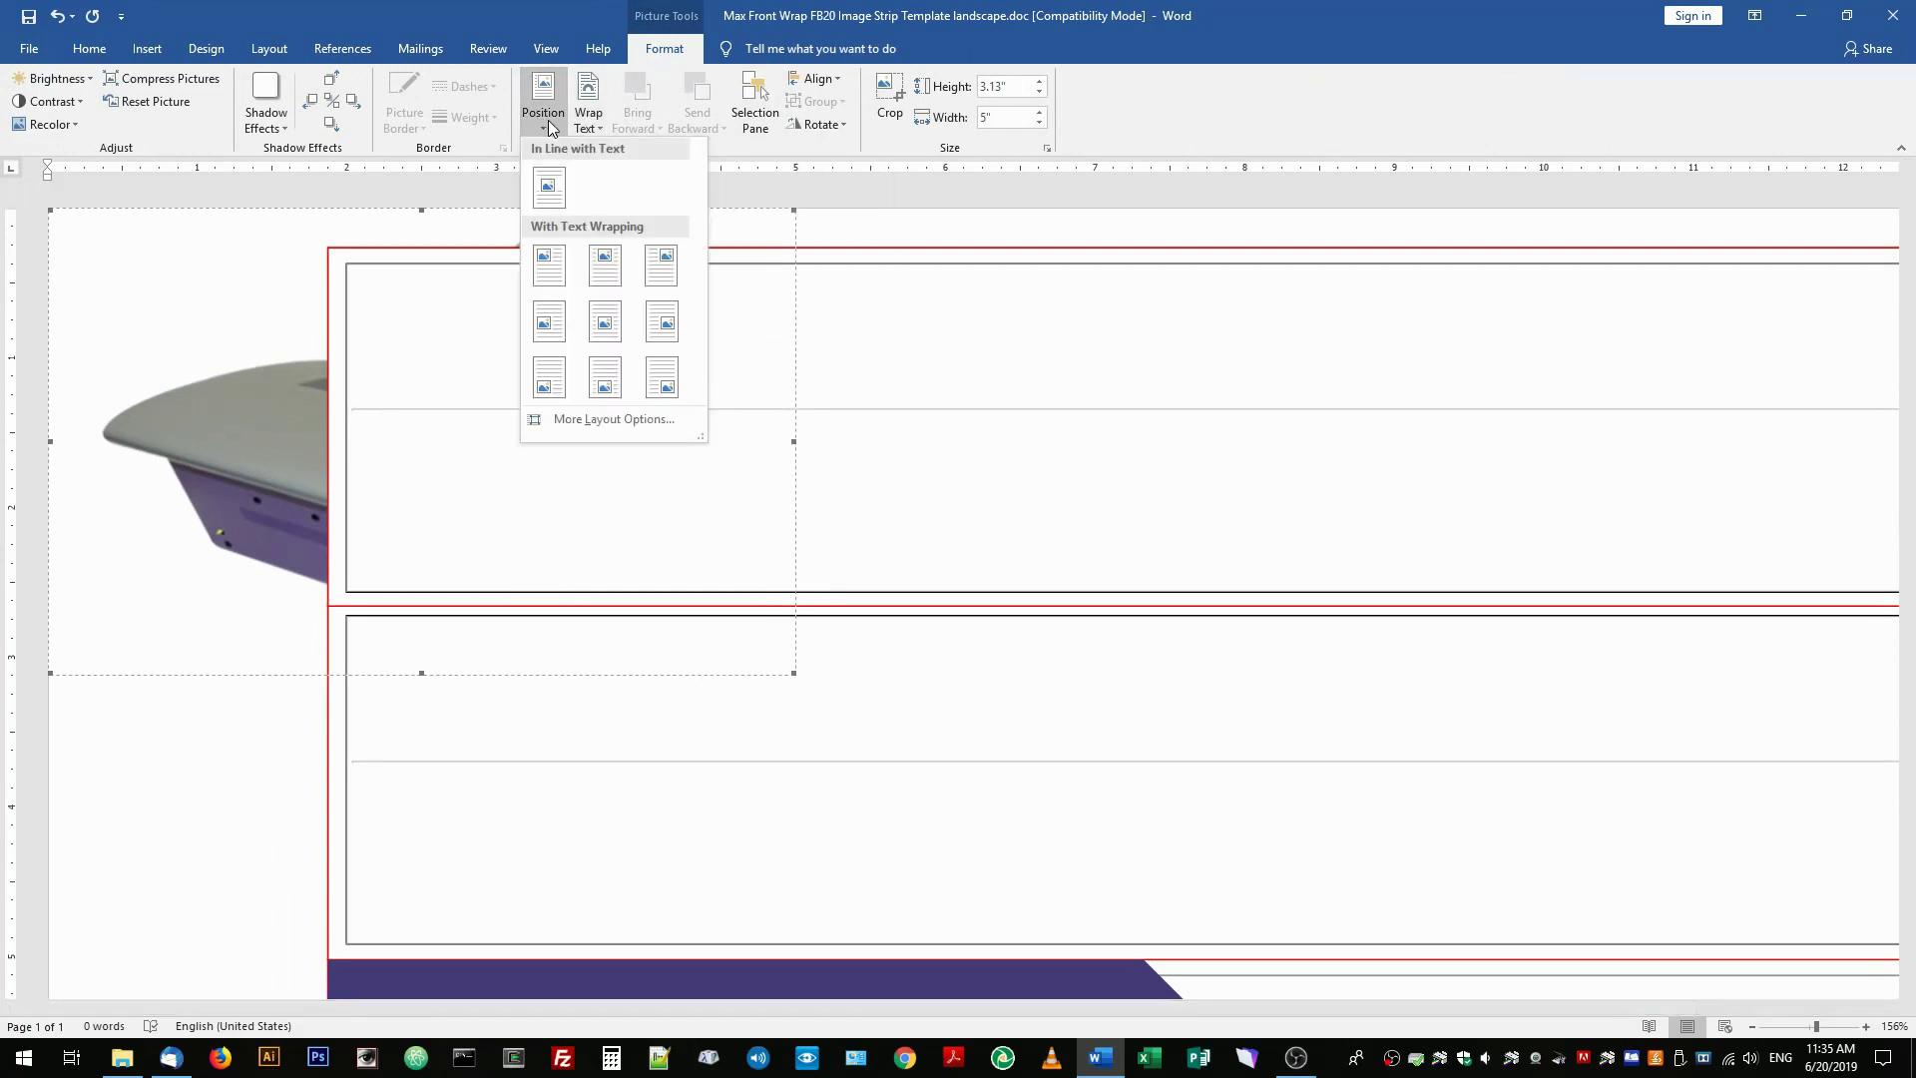
{"action": "left_click", "coordinate": [608, 384]}
{"action": "scroll", "coordinate": [1514, 783], "scroll_direction": "down", "scroll_amount": 3}
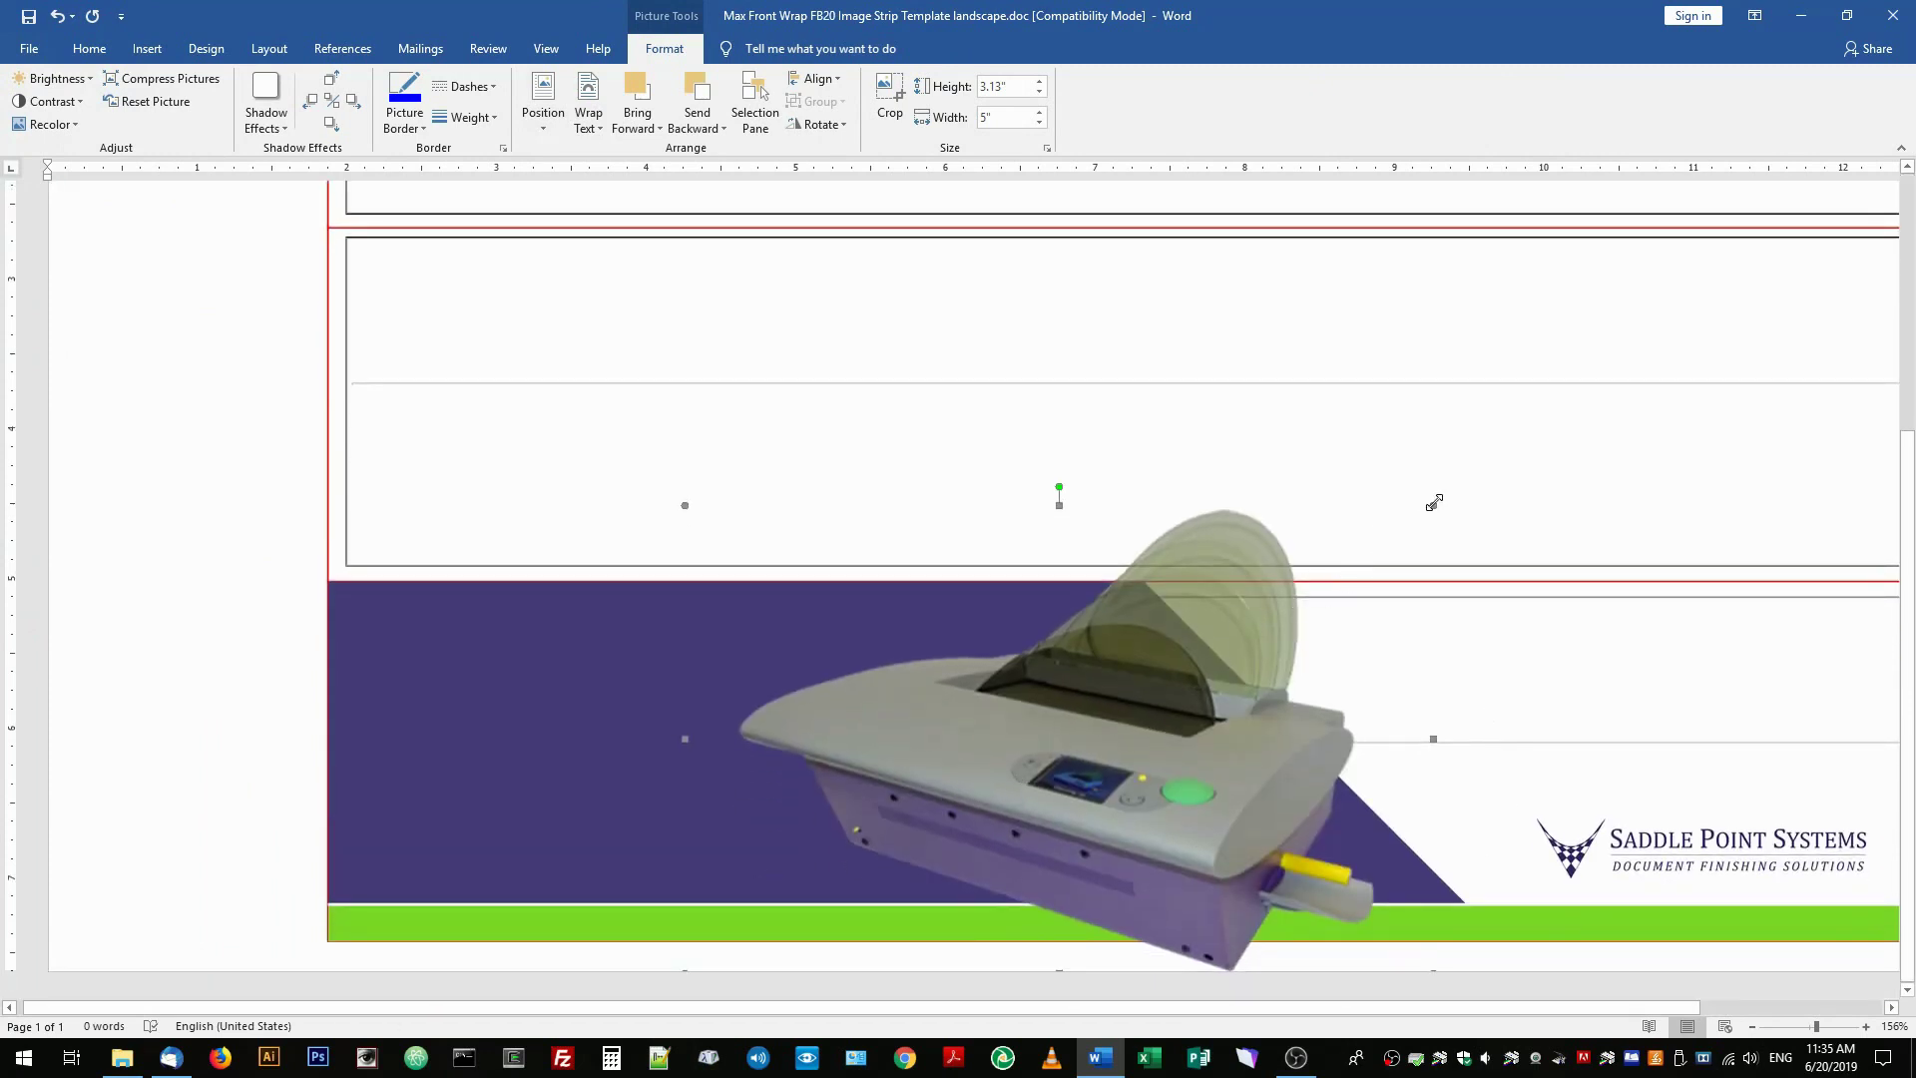
Step: Shrink the binding machine picture to about 0.48" by 0.77" and place it in the lower left of the purple shape
{"action": "left_click_drag", "start_coordinate": [1434, 502], "coordinate": [721, 886]}
{"action": "left_click_drag", "start_coordinate": [1116, 856], "coordinate": [1563, 810]}
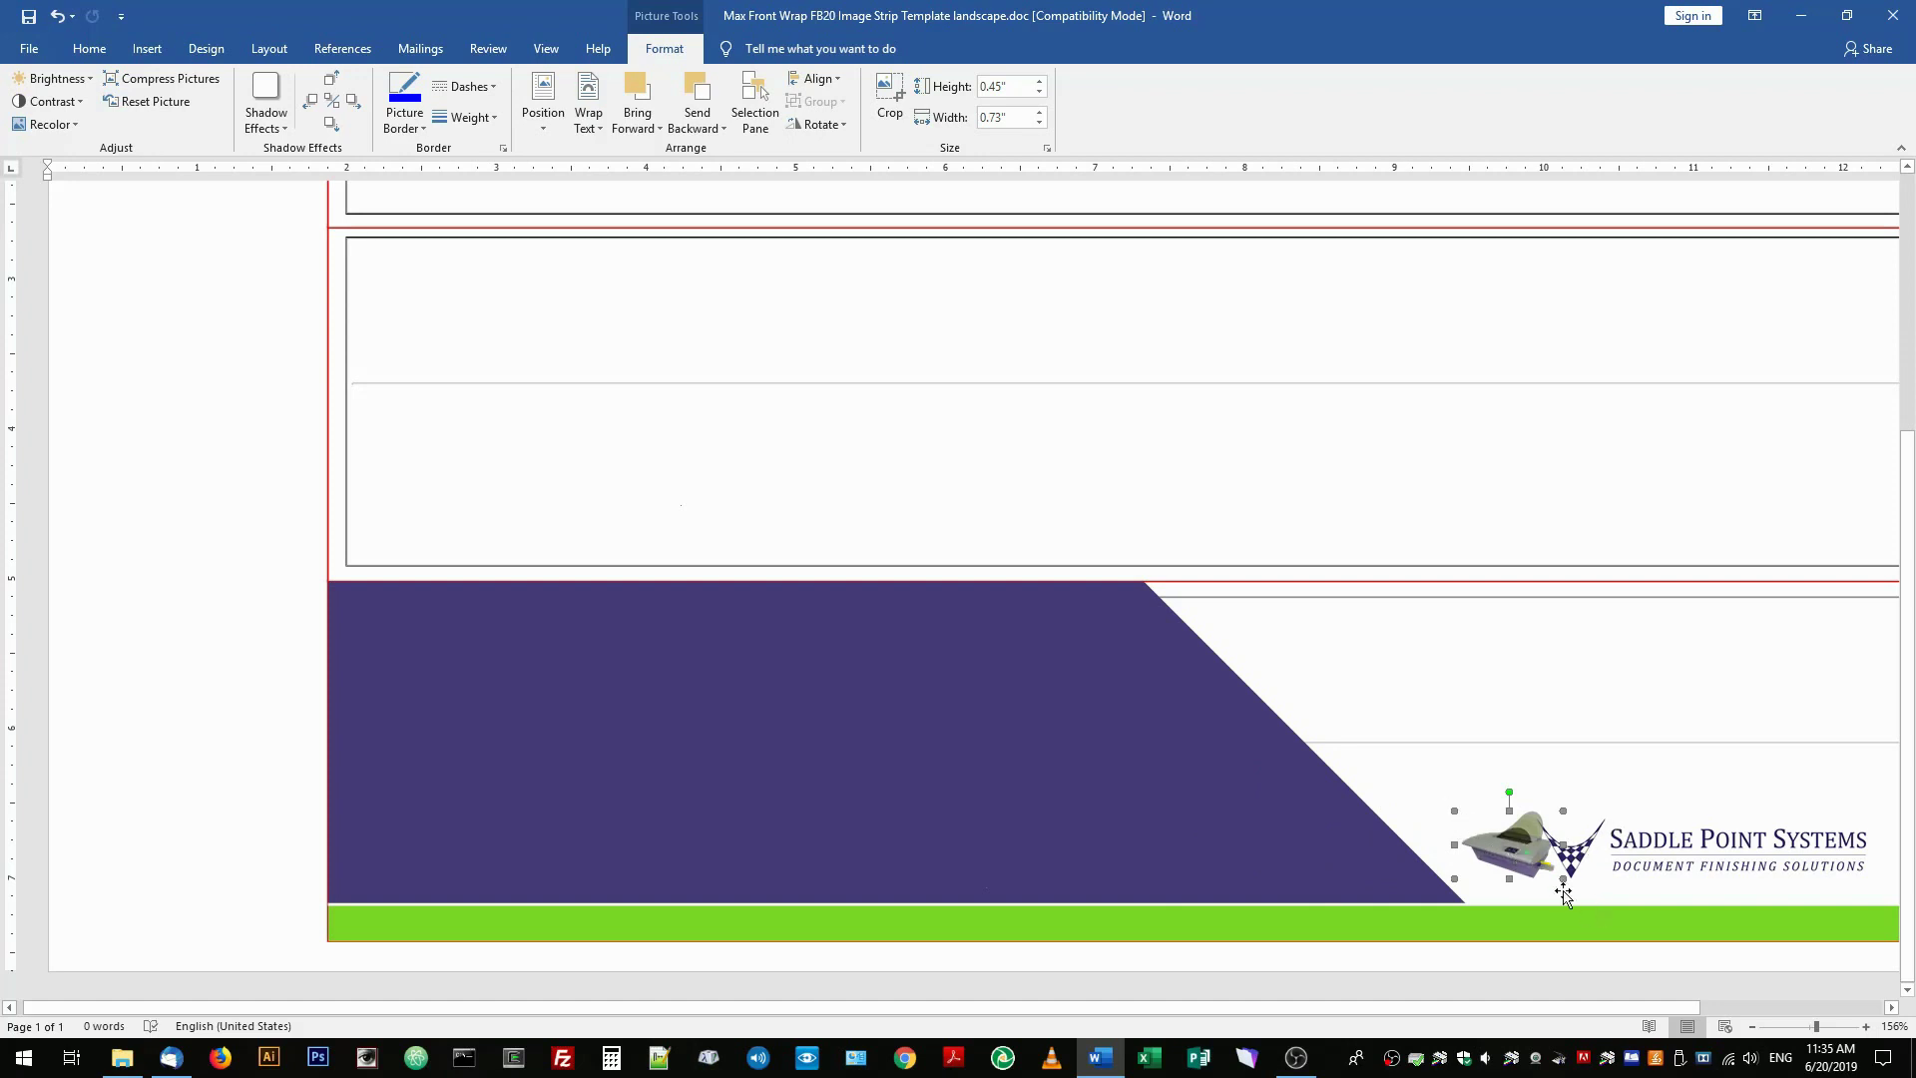
{"action": "left_click_drag", "start_coordinate": [1452, 810], "coordinate": [1447, 807]}
{"action": "key", "text": "Down"}
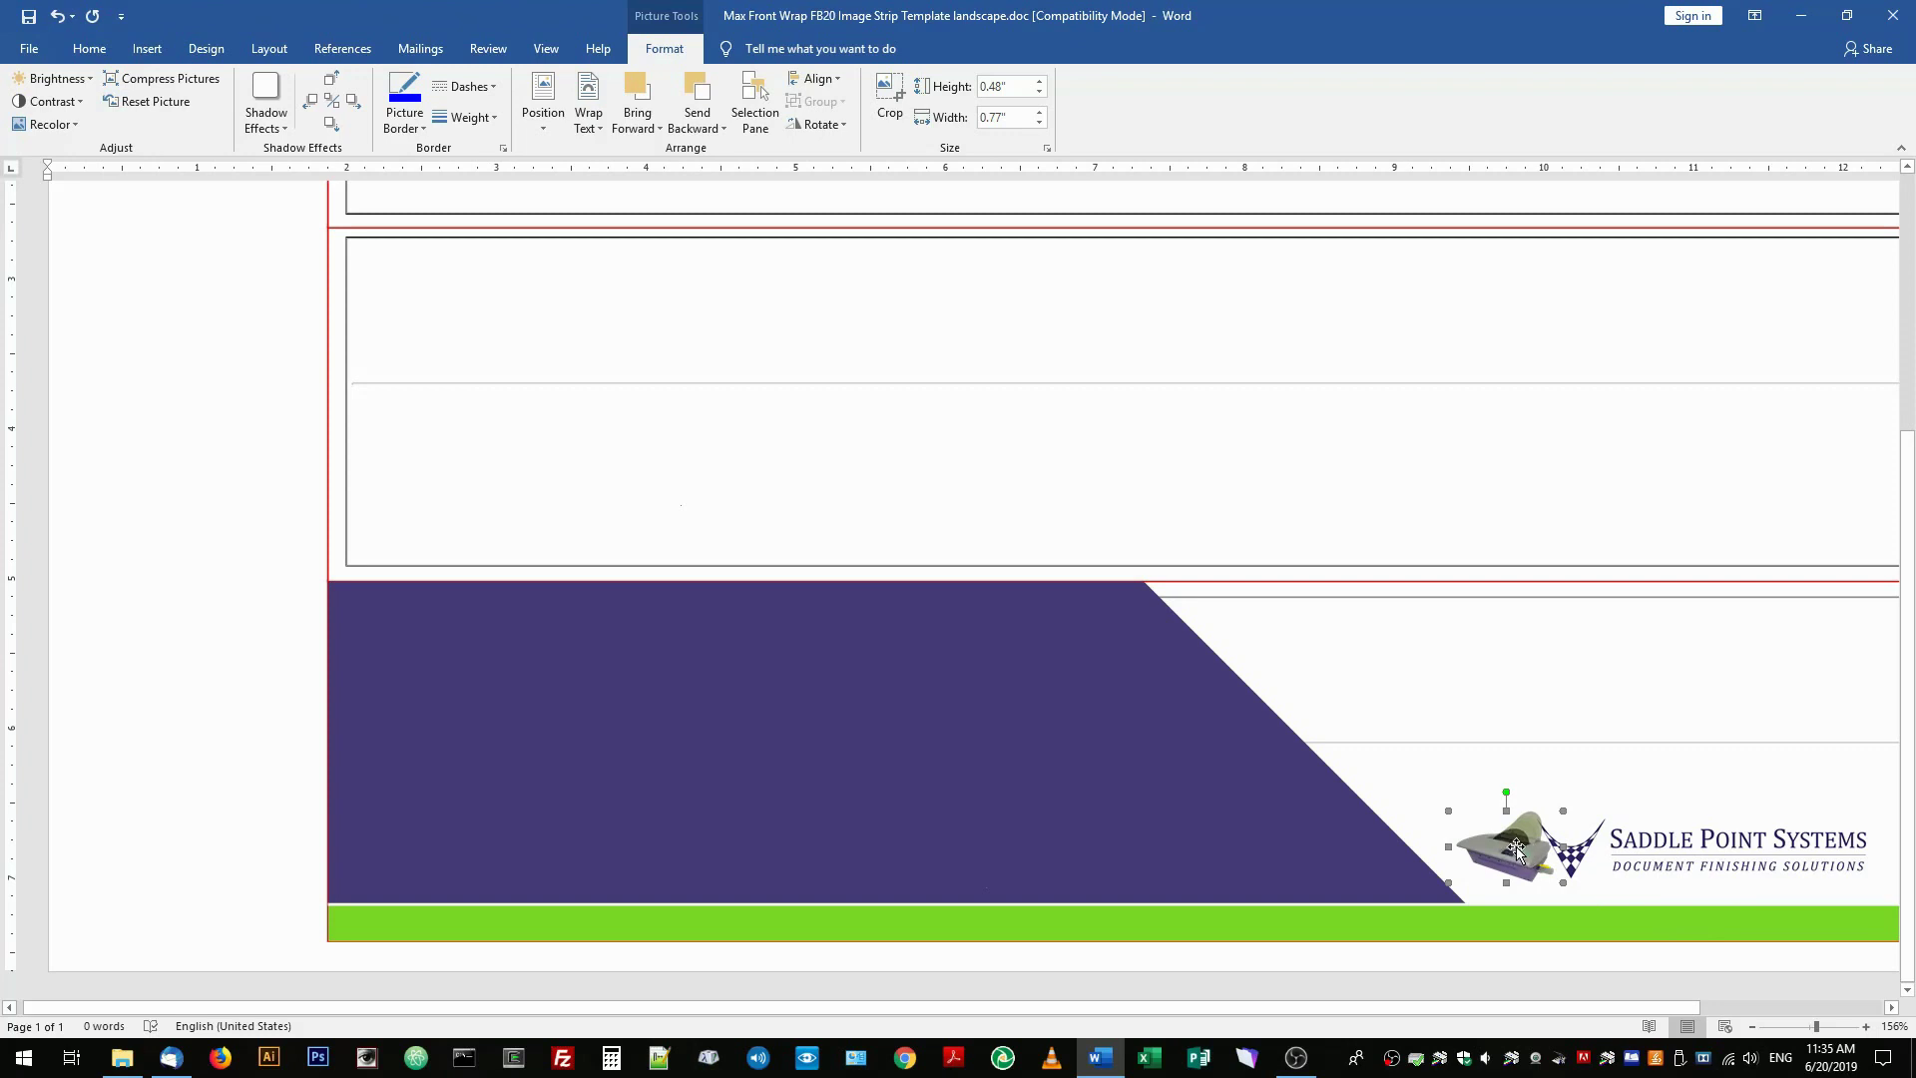
{"action": "left_click_drag", "start_coordinate": [1507, 849], "coordinate": [475, 845]}
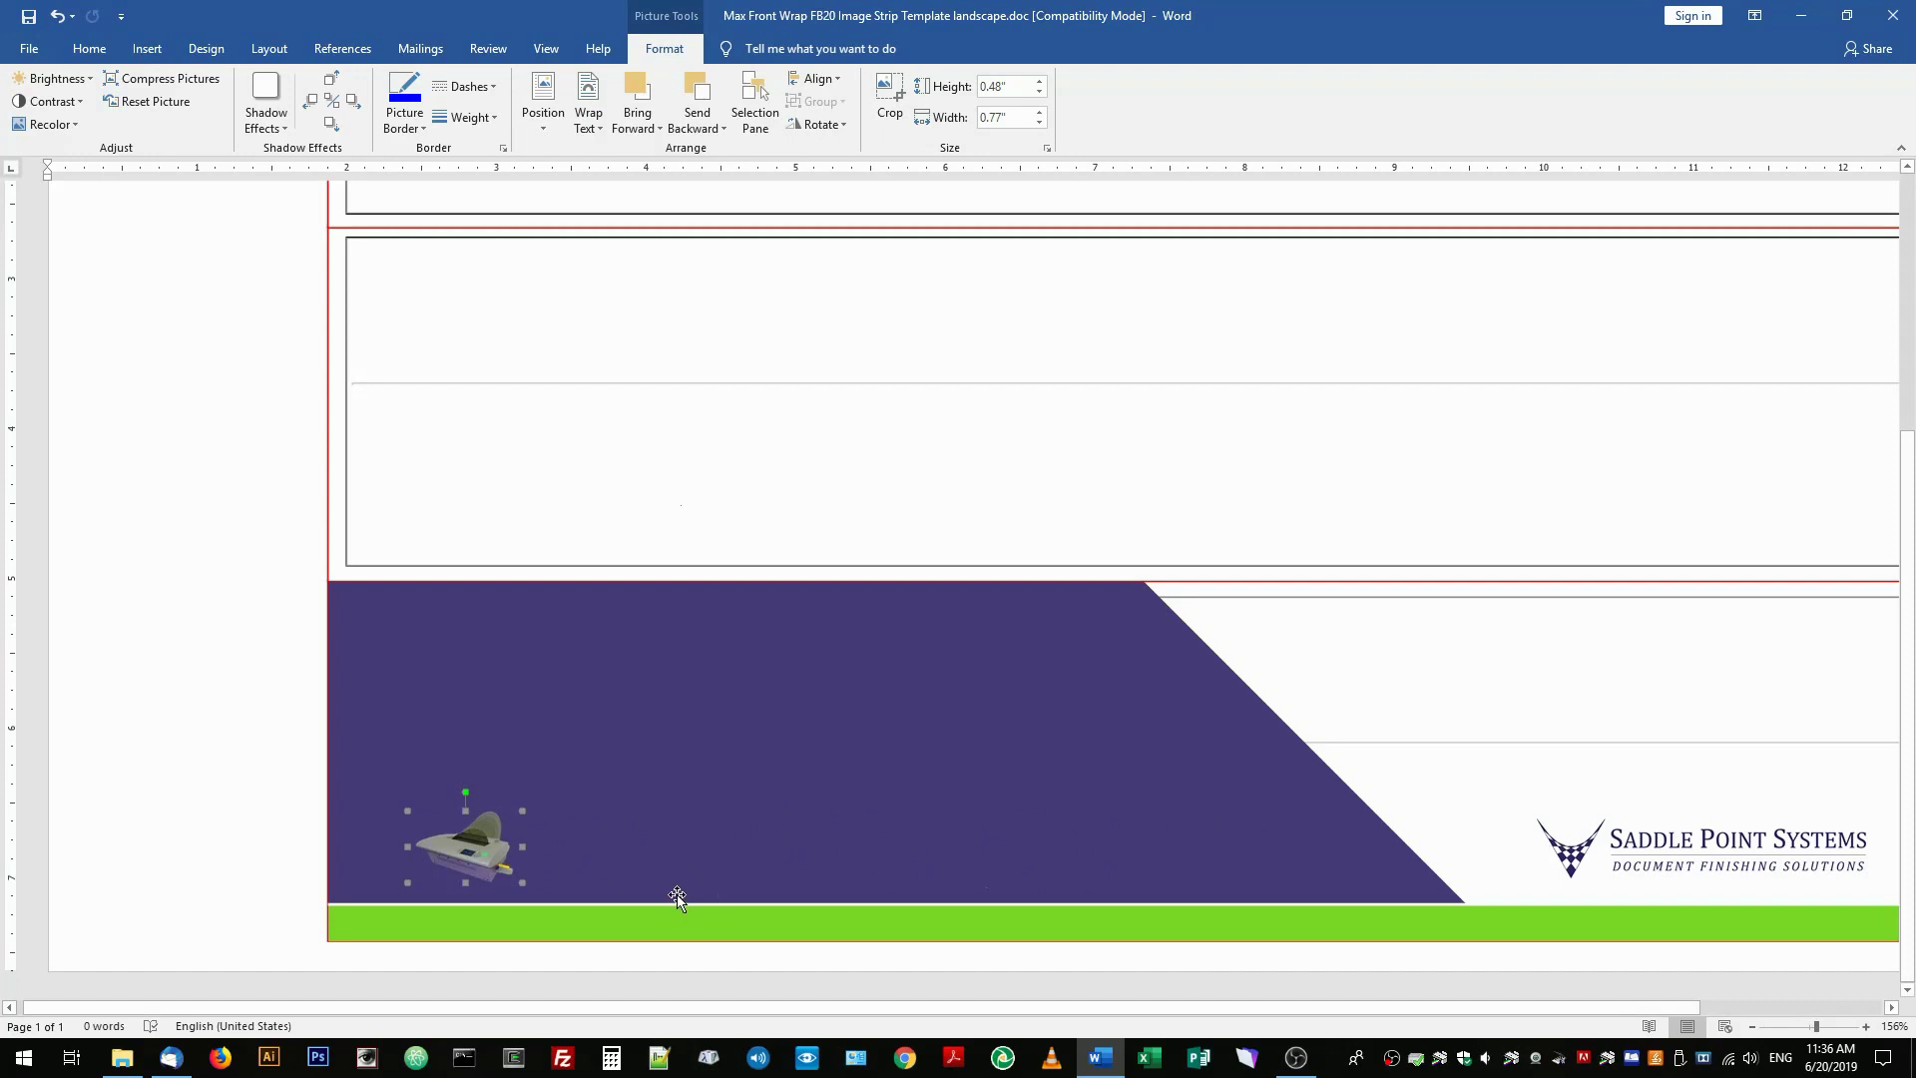
{"action": "left_click", "coordinate": [210, 838]}
{"action": "scroll", "coordinate": [603, 812], "scroll_direction": "down", "scroll_amount": 3}
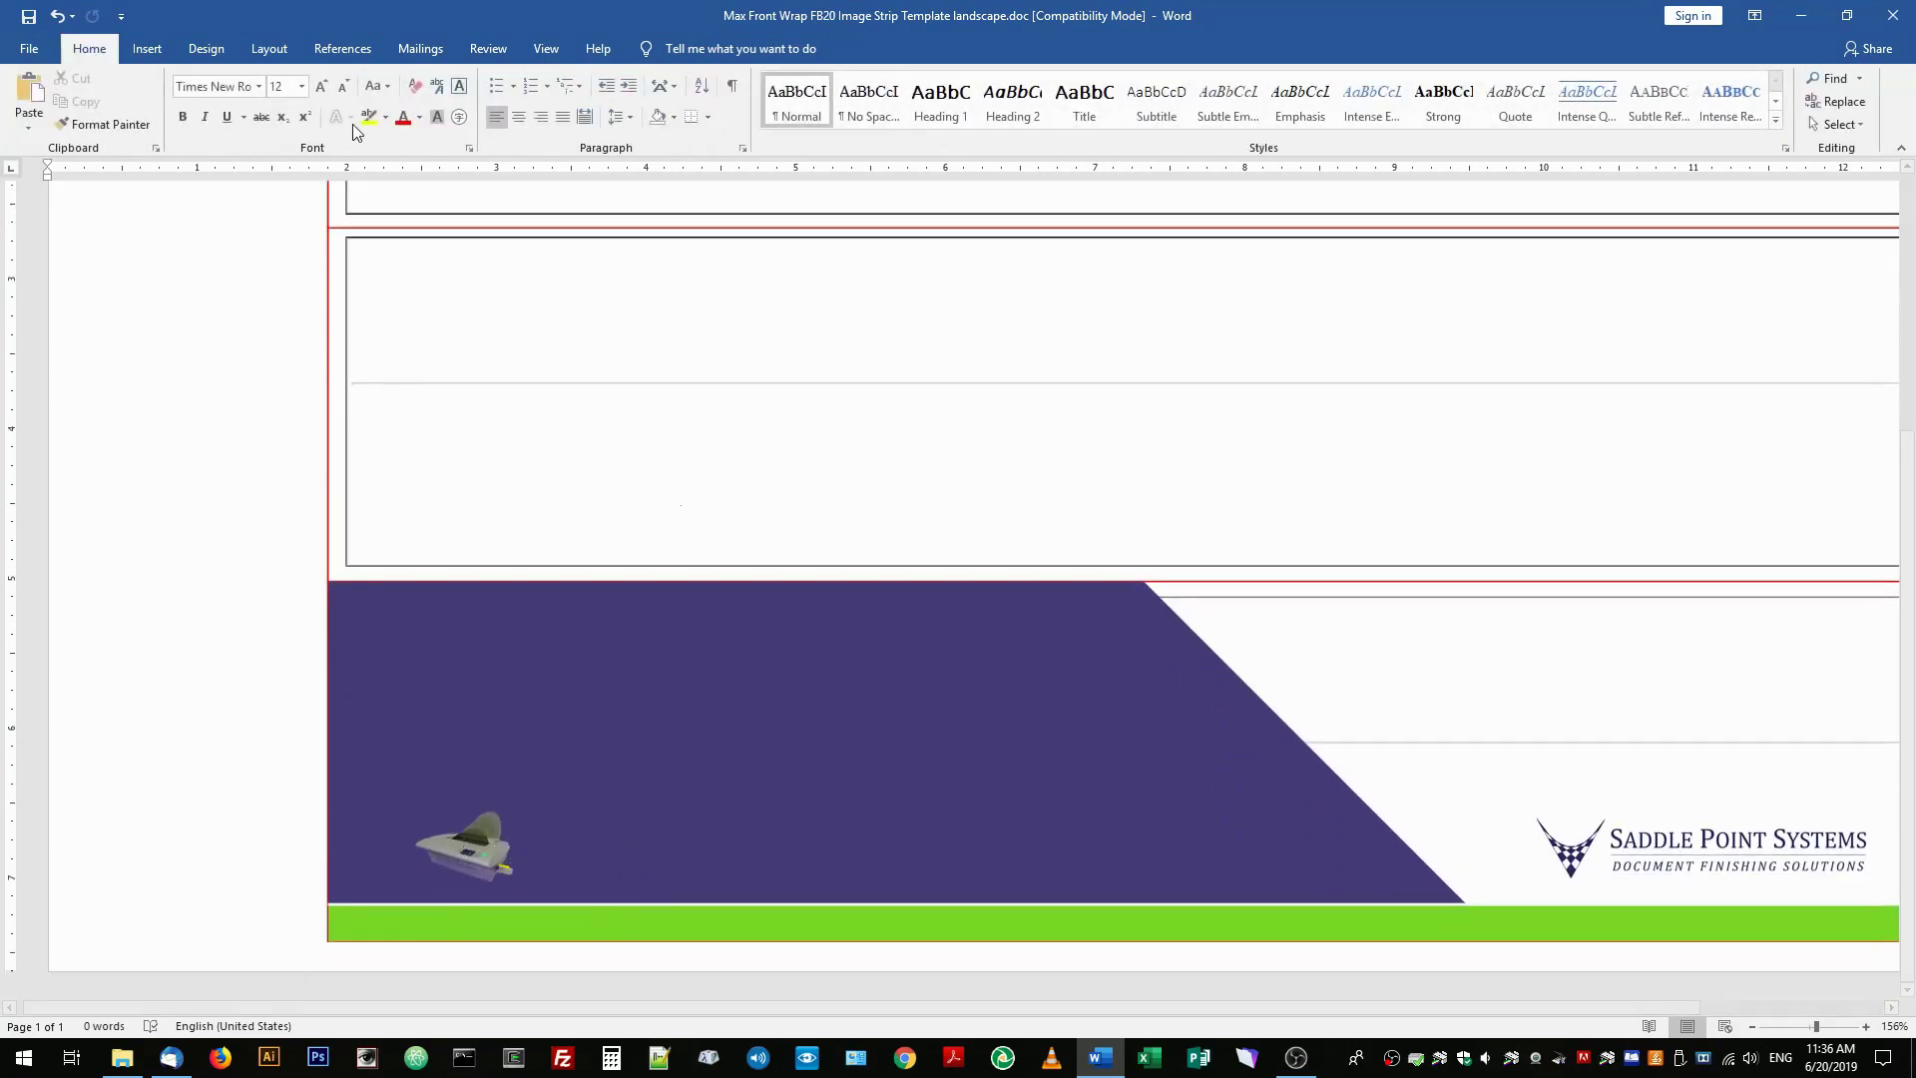
Step: Insert a Simple Text Box reading "Serving the San Francisco Bay Area since 1989"
{"action": "left_click", "coordinate": [142, 56]}
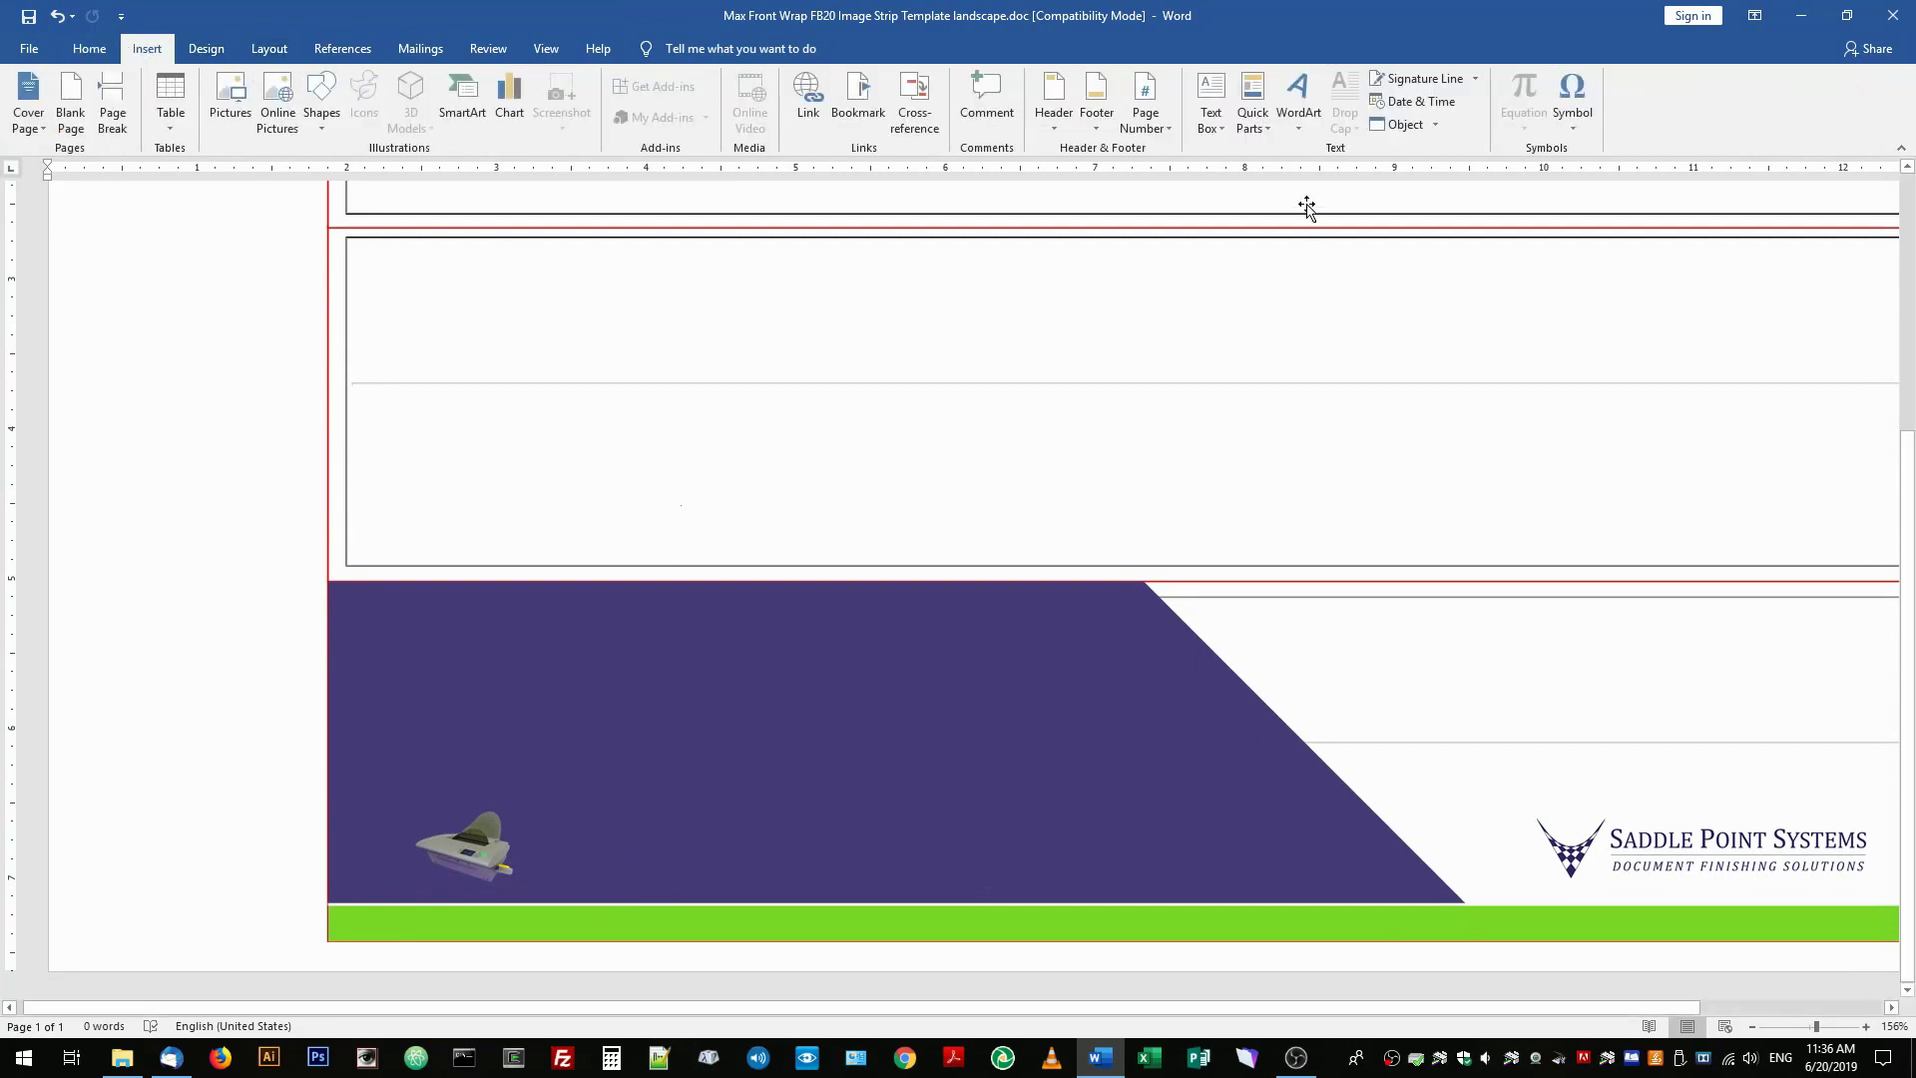
{"action": "left_click", "coordinate": [1208, 116]}
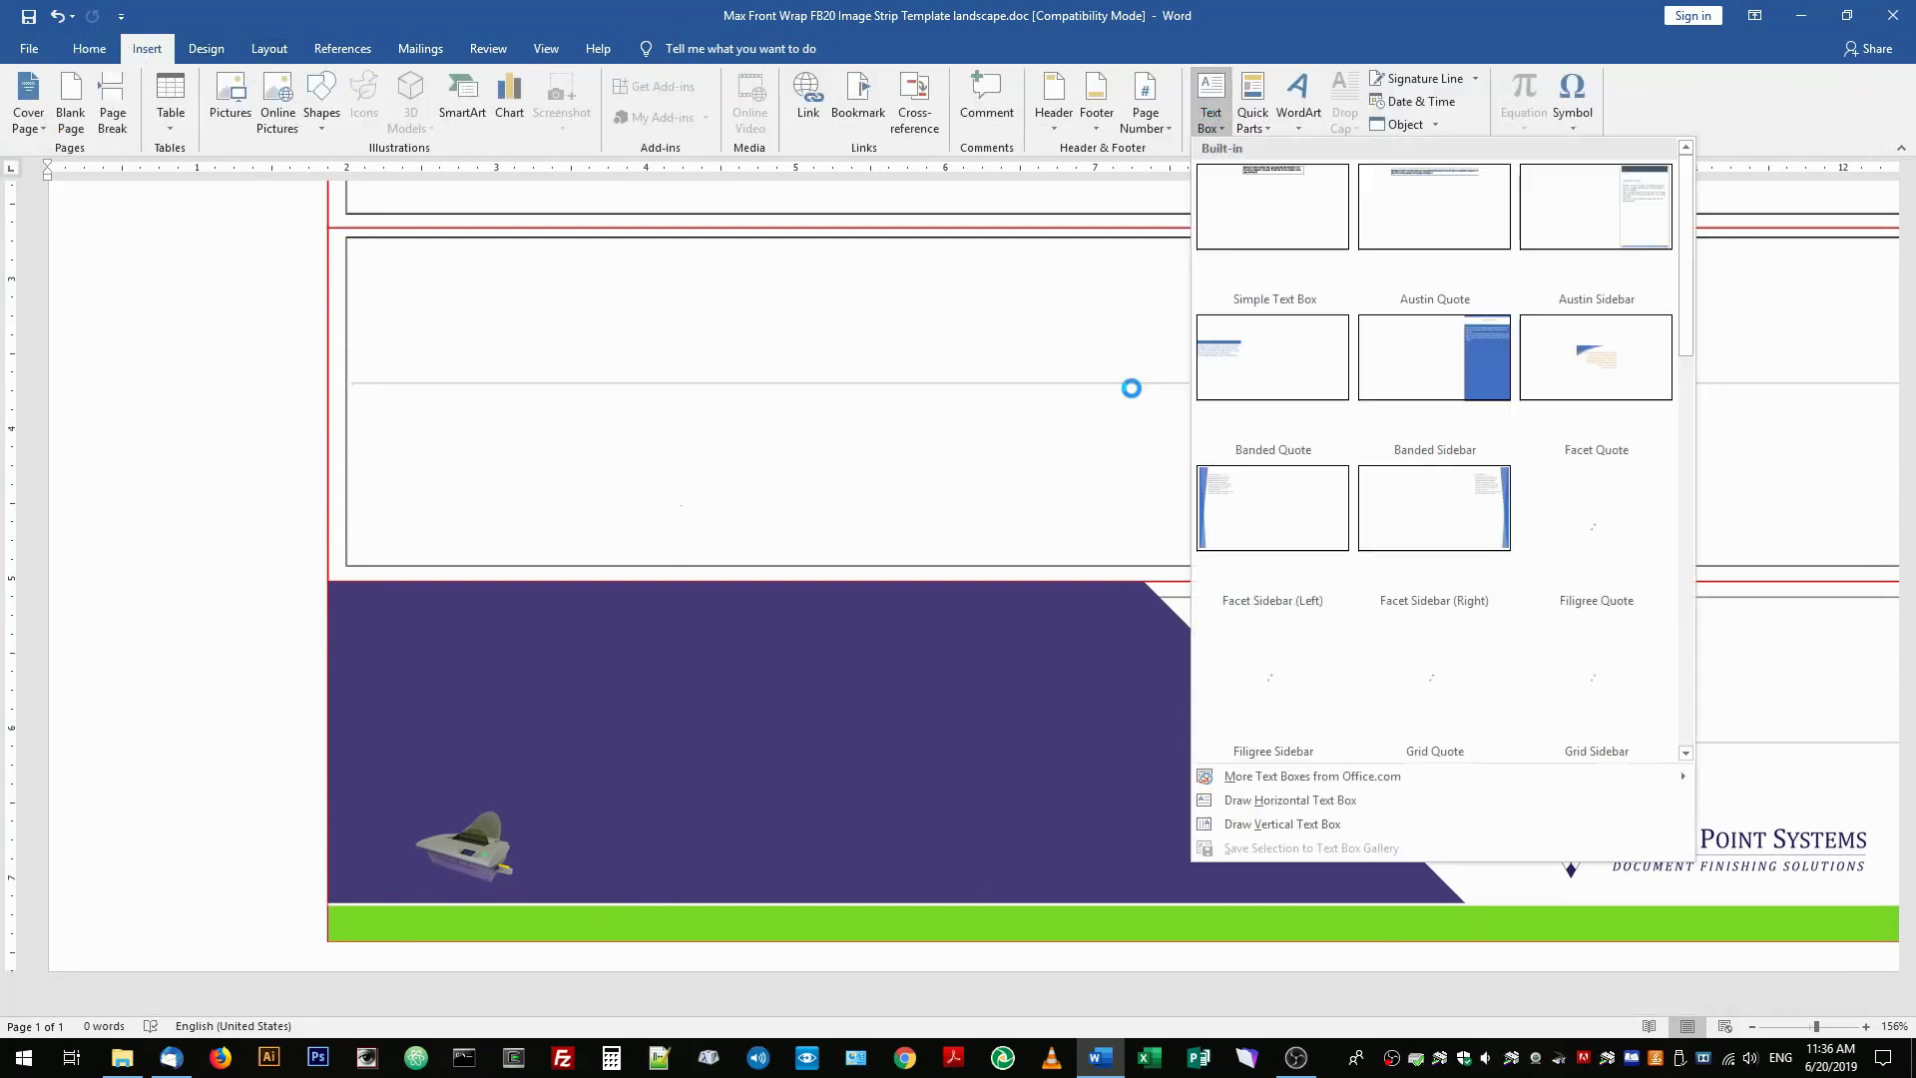
{"action": "left_click", "coordinate": [1274, 197]}
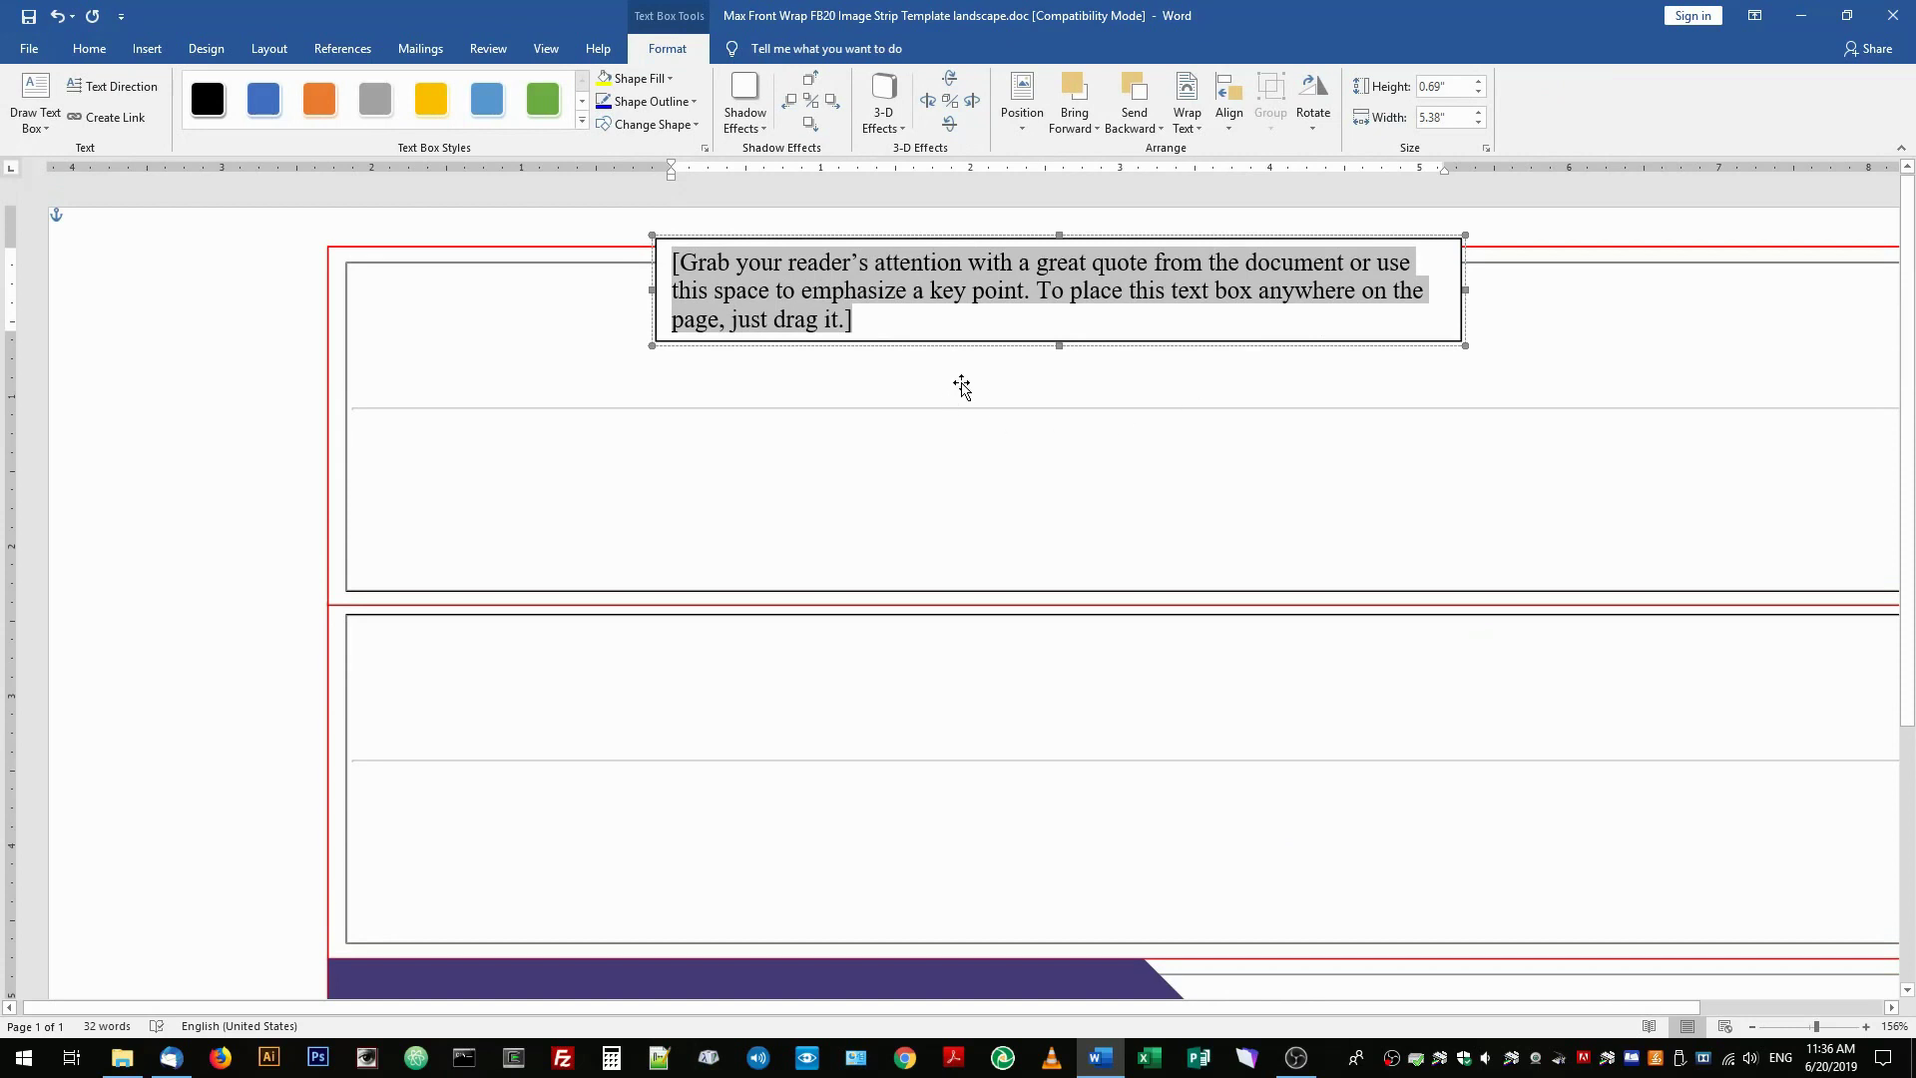
{"action": "type", "text": "Ser"}
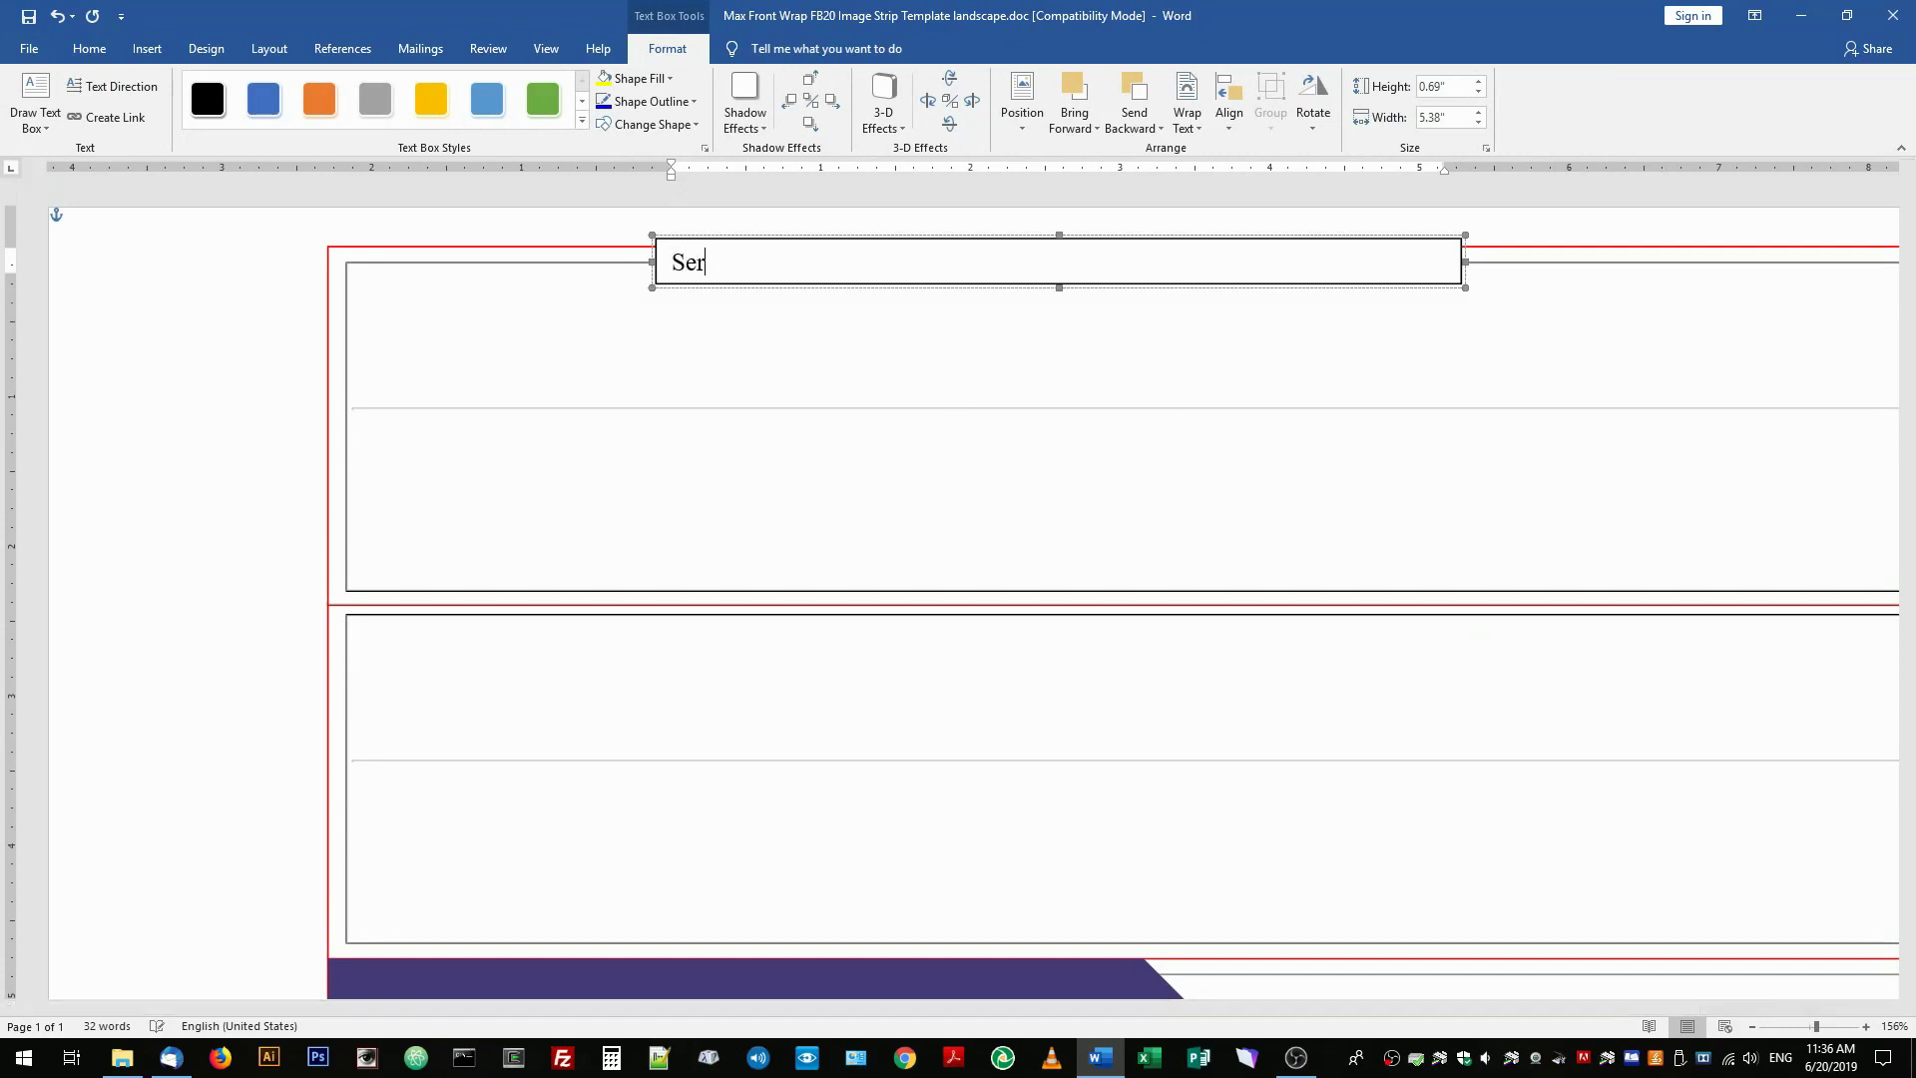
{"action": "type", "text": "ving the San Fra"}
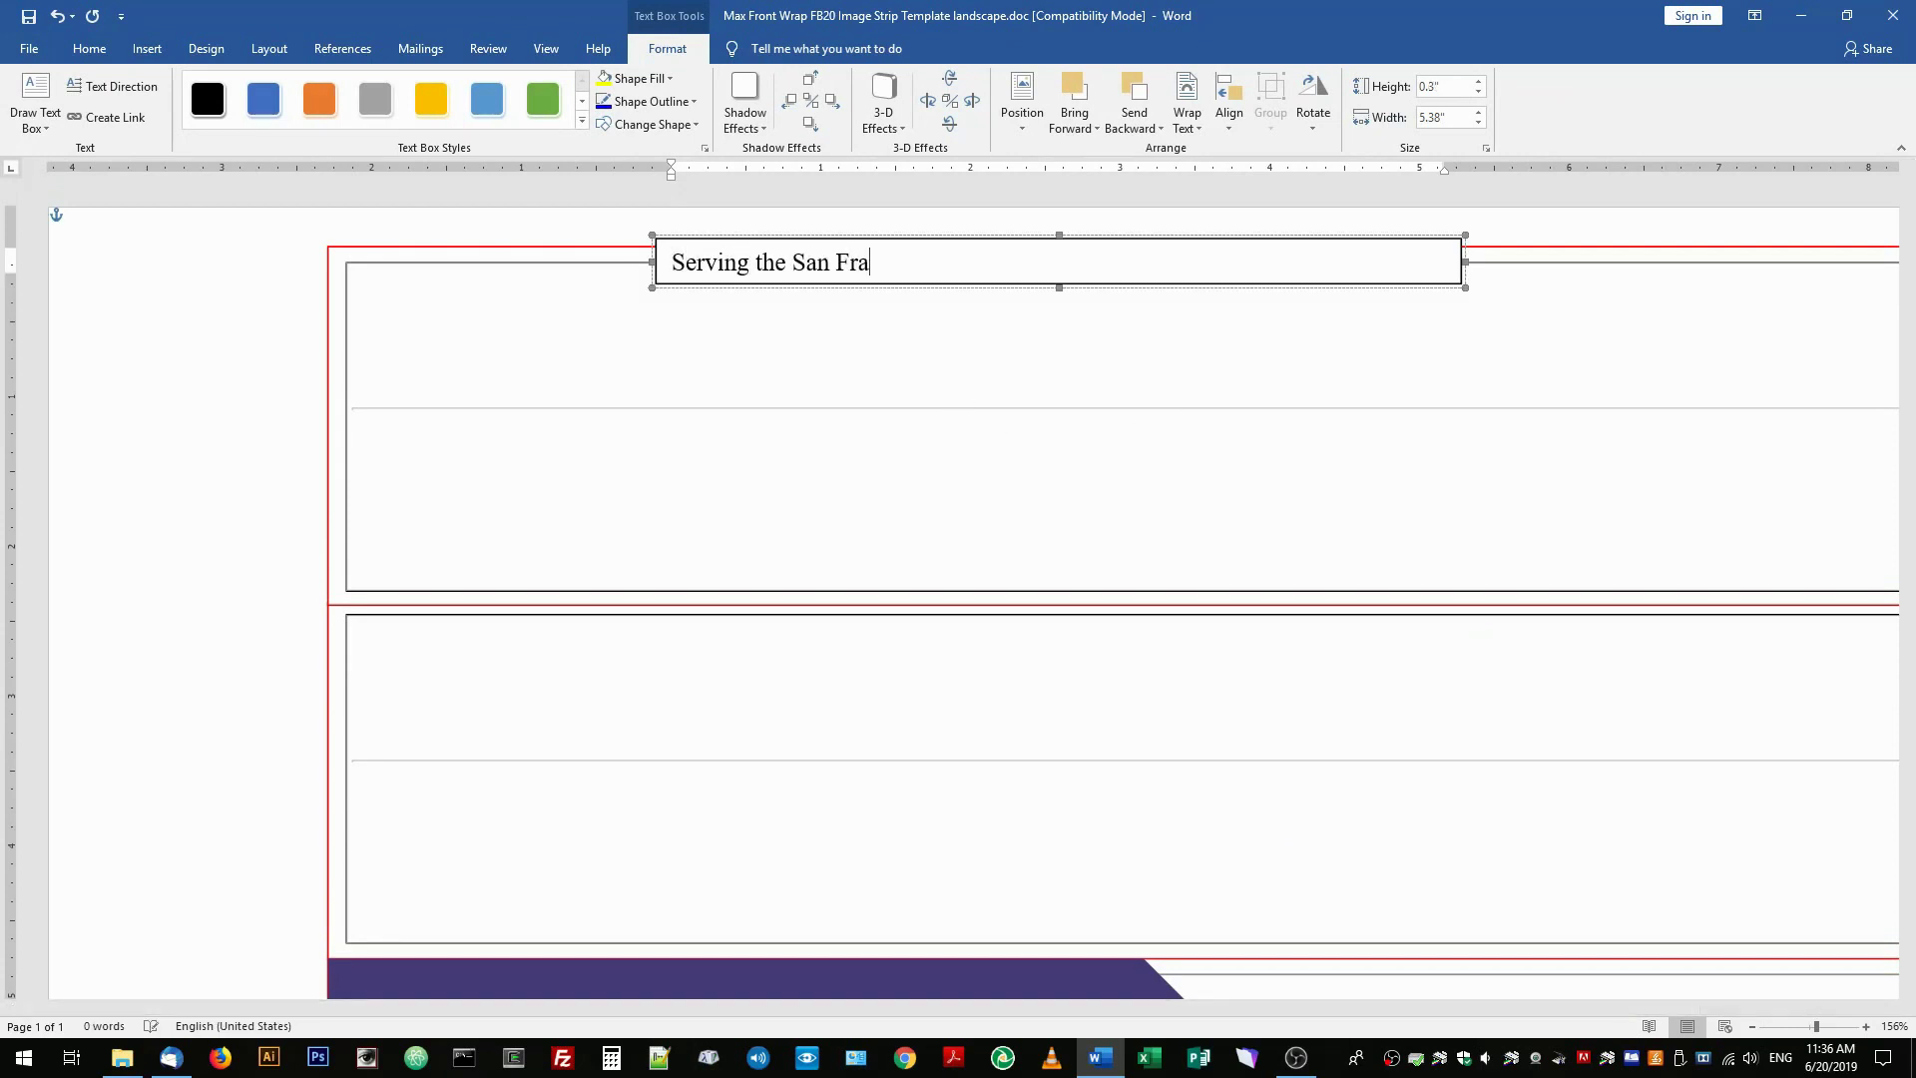
{"action": "type", "text": "ncisco Bay Area since 1989"}
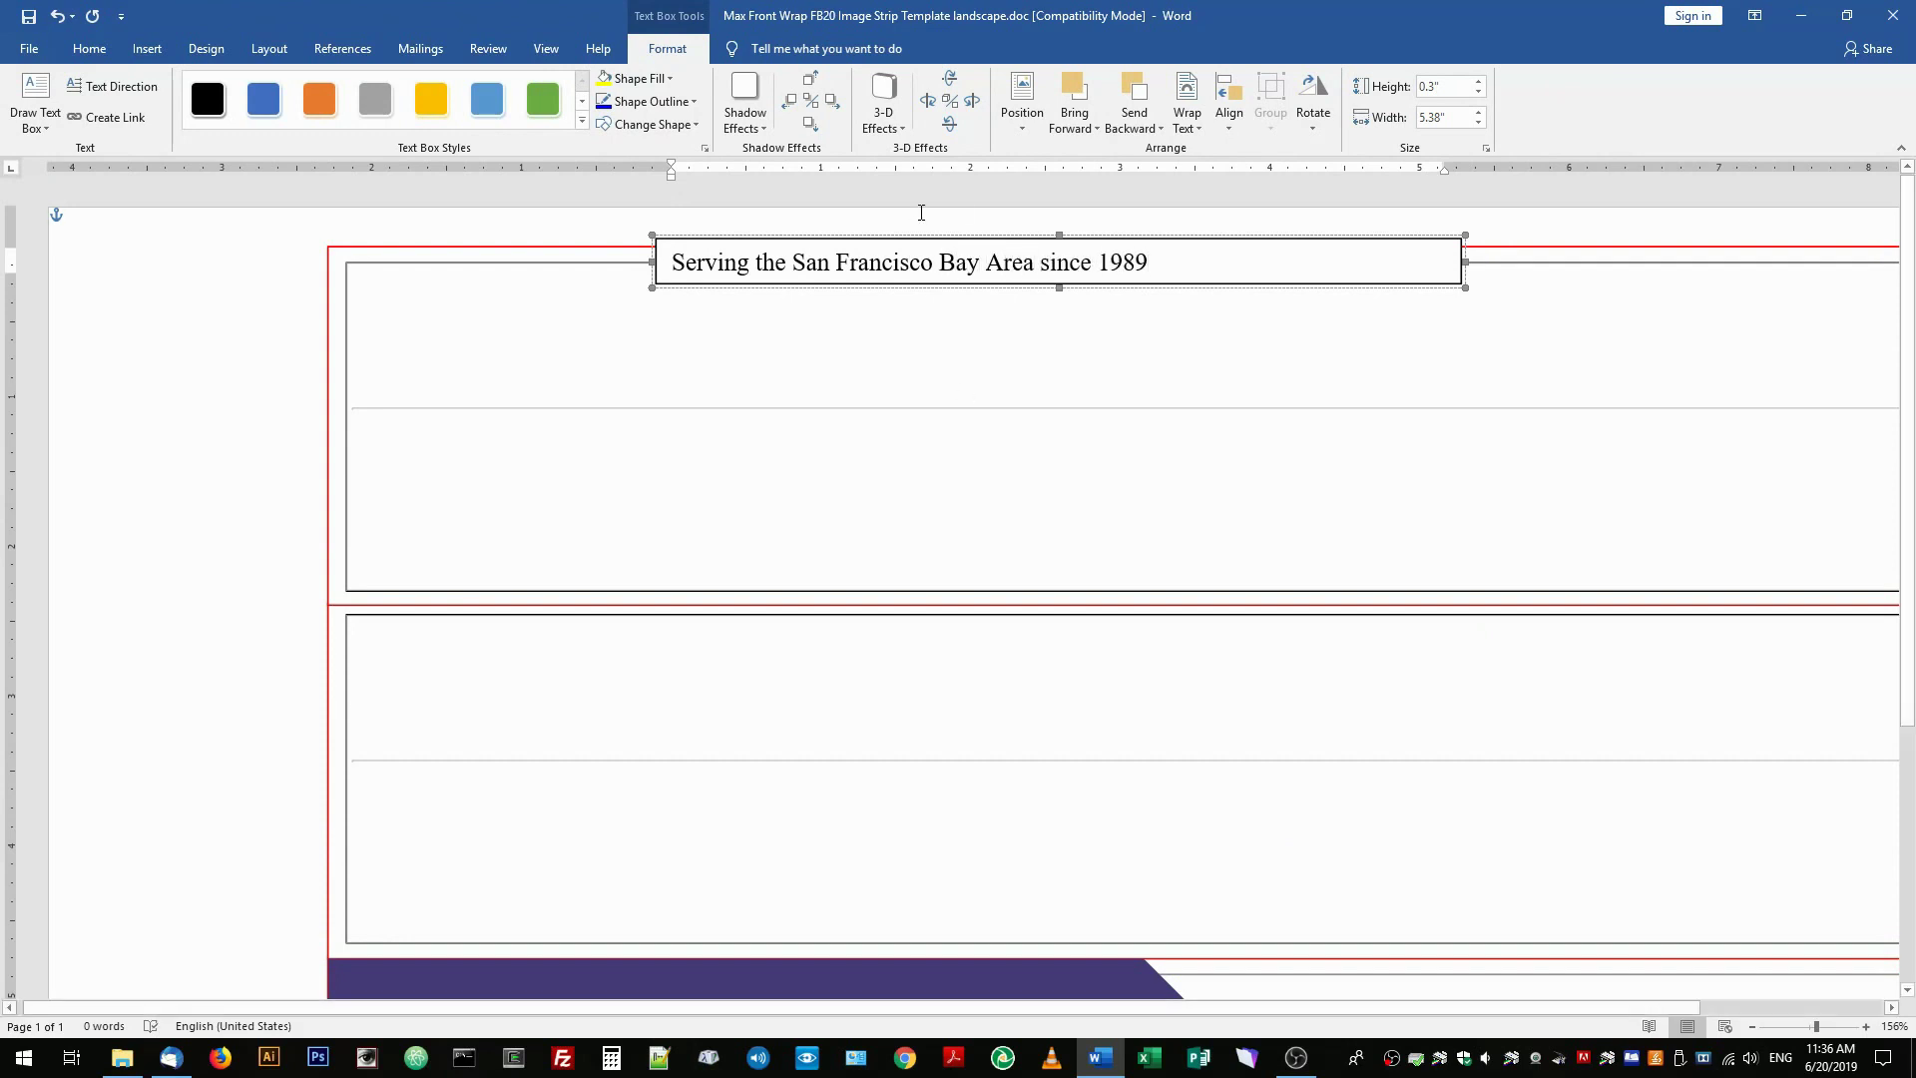
Step: Format the text box's text in Montserrat, size 10, with a white font color
{"action": "left_click_drag", "start_coordinate": [1087, 267], "coordinate": [647, 266]}
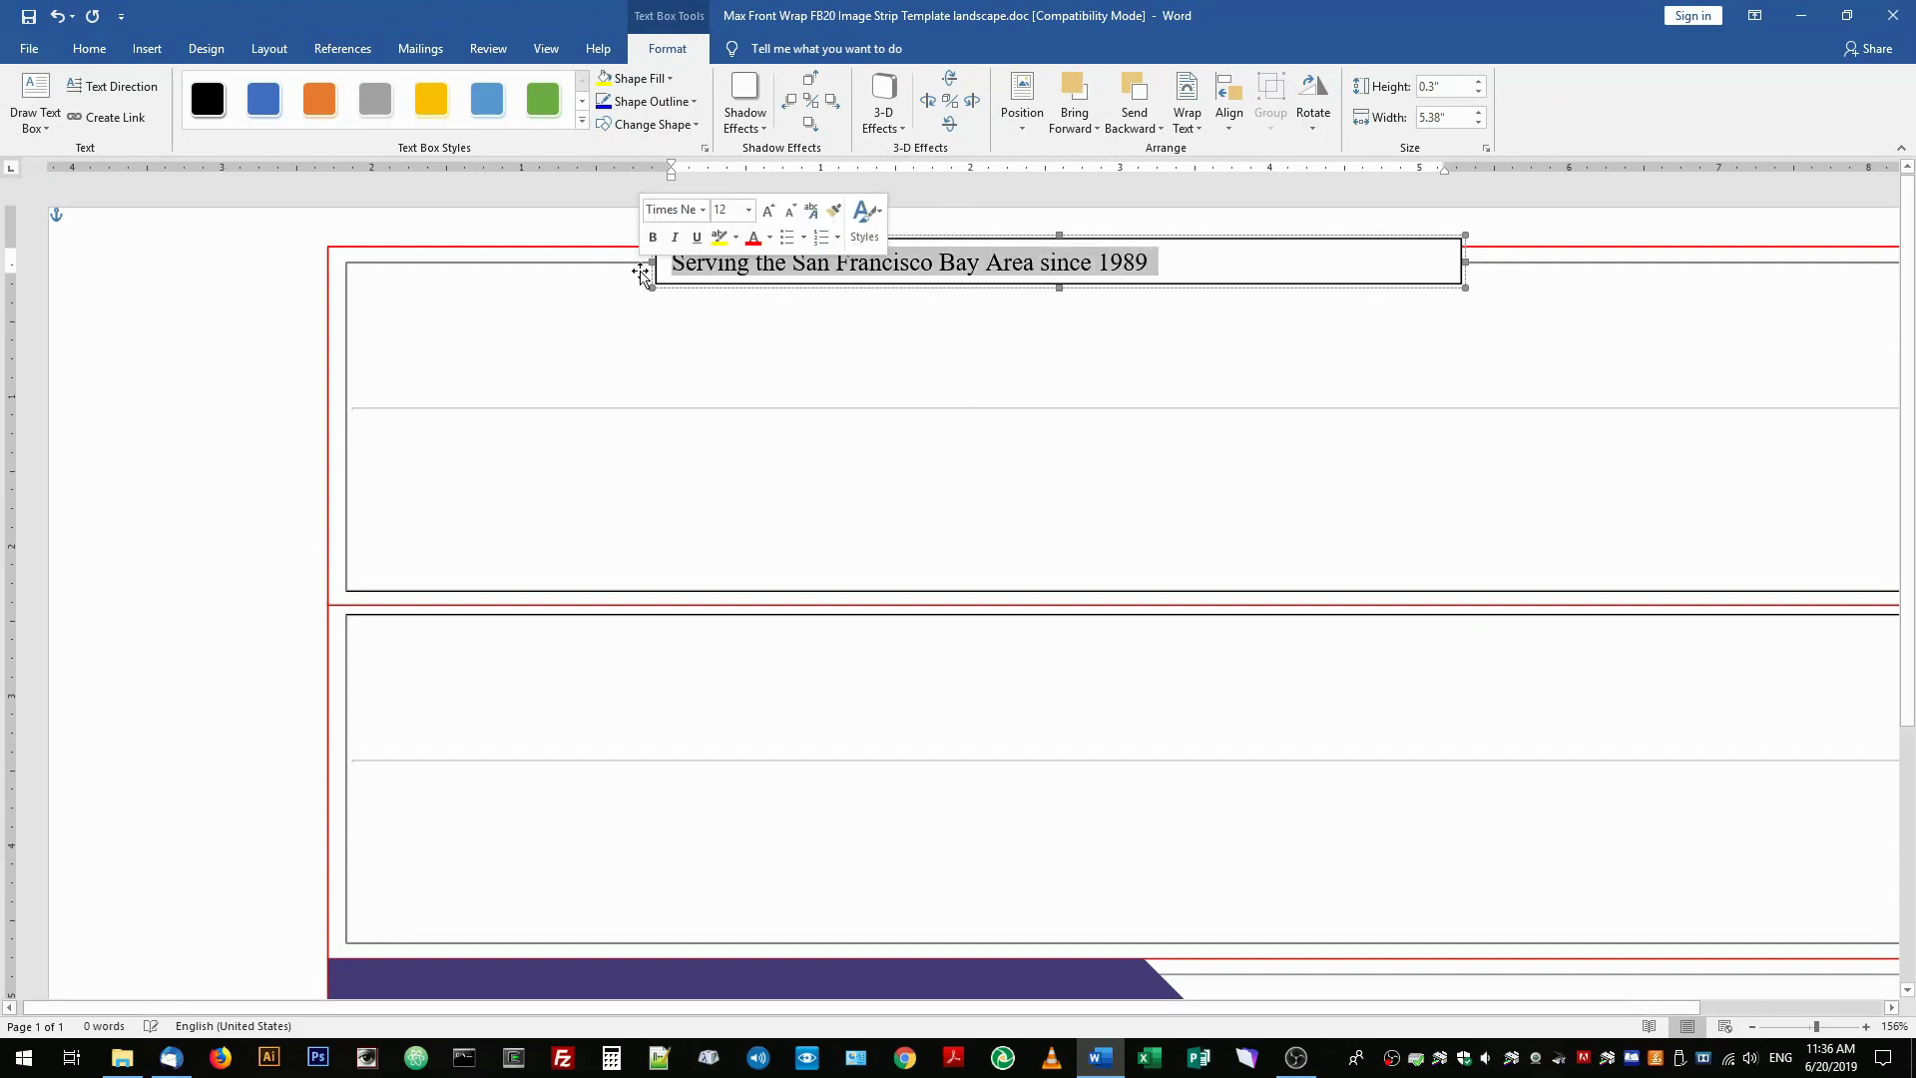
{"action": "left_click", "coordinate": [703, 209]}
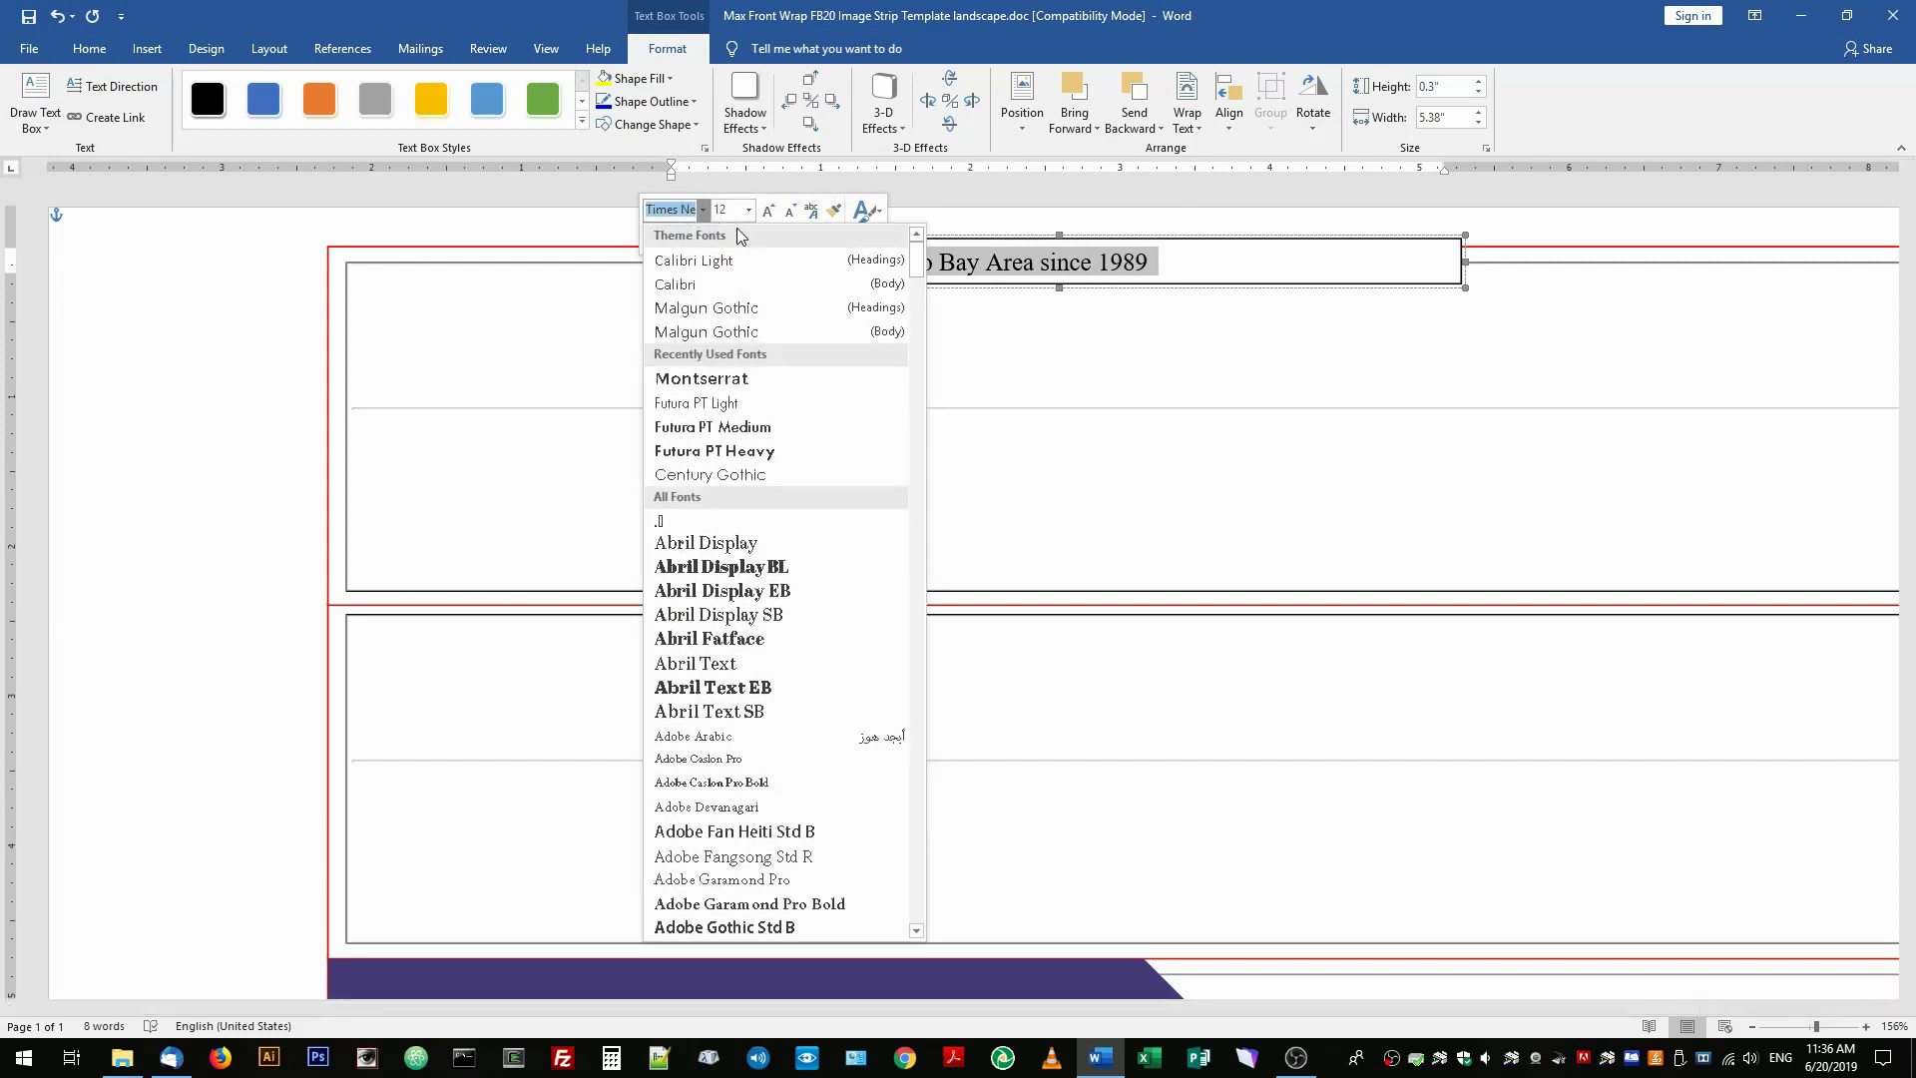
{"action": "left_click", "coordinate": [740, 378]}
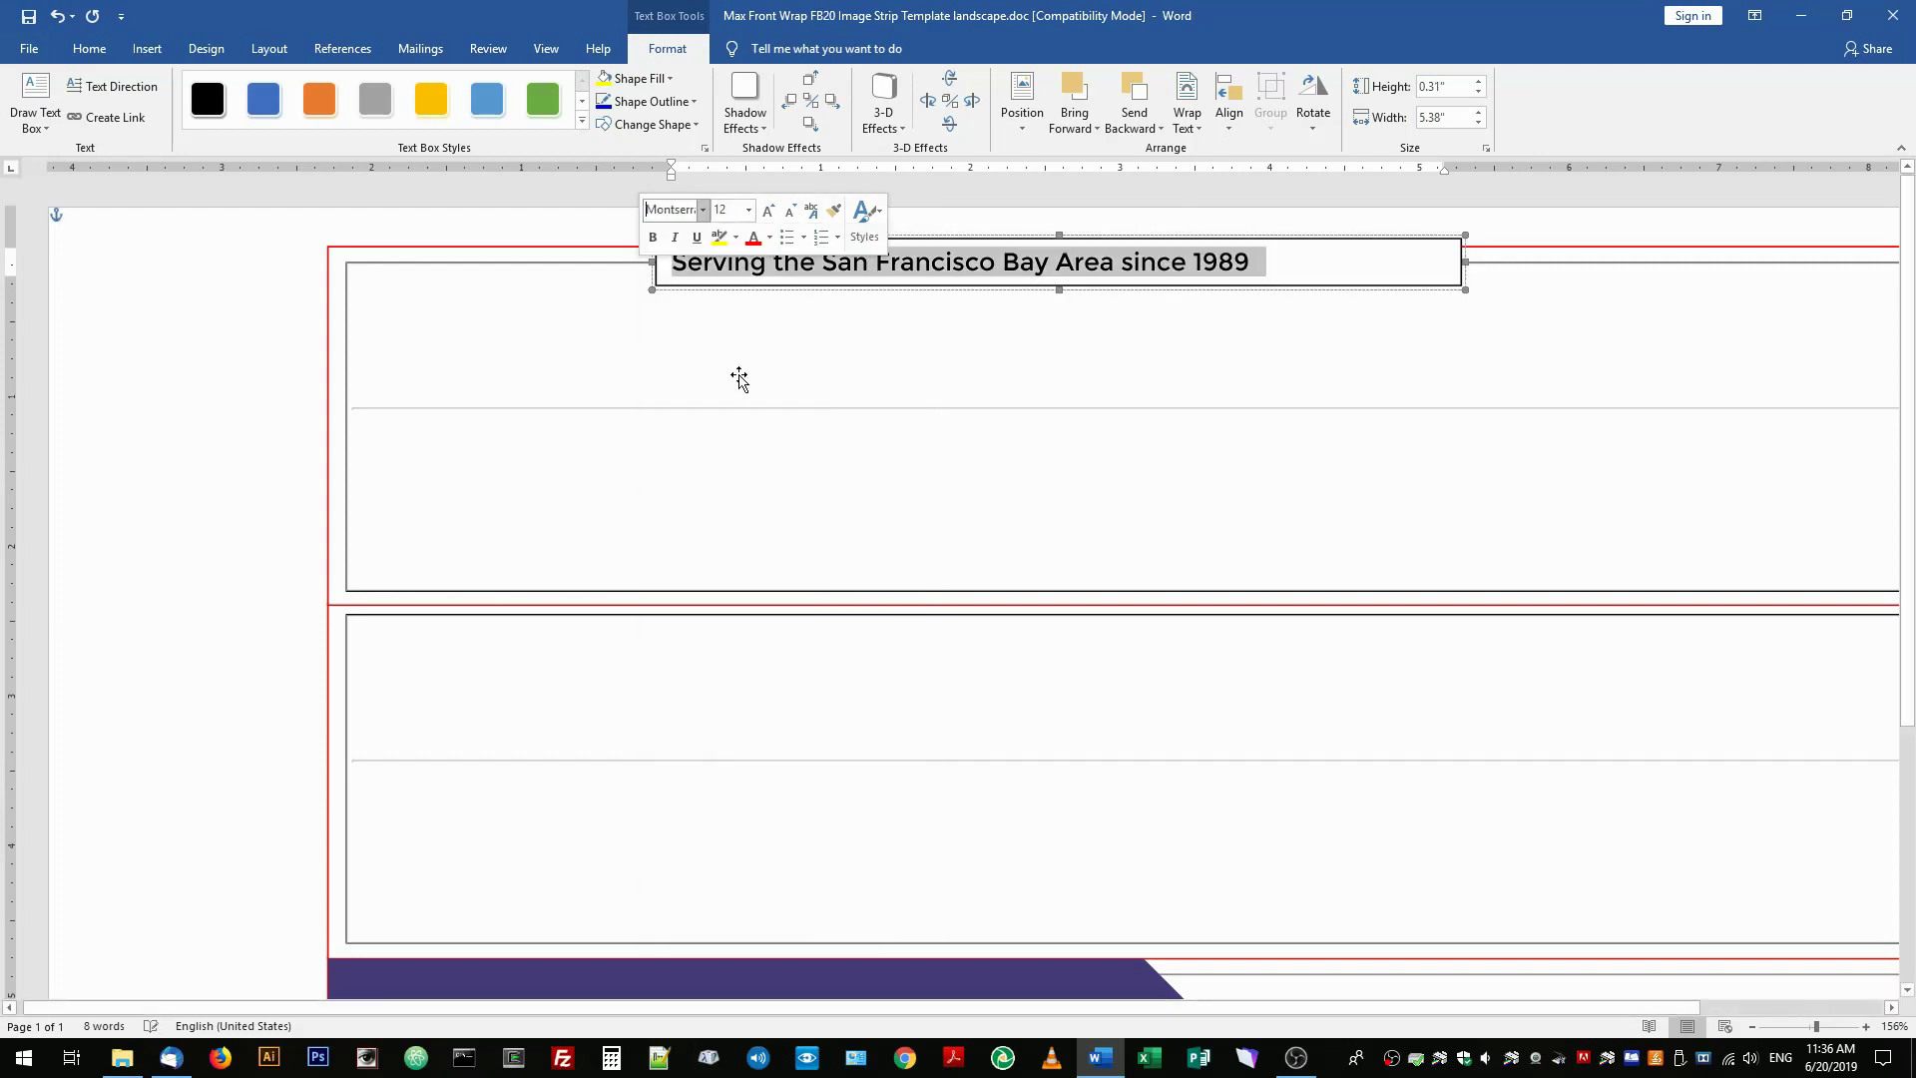
{"action": "left_click", "coordinate": [749, 210]}
{"action": "left_click", "coordinate": [733, 274]}
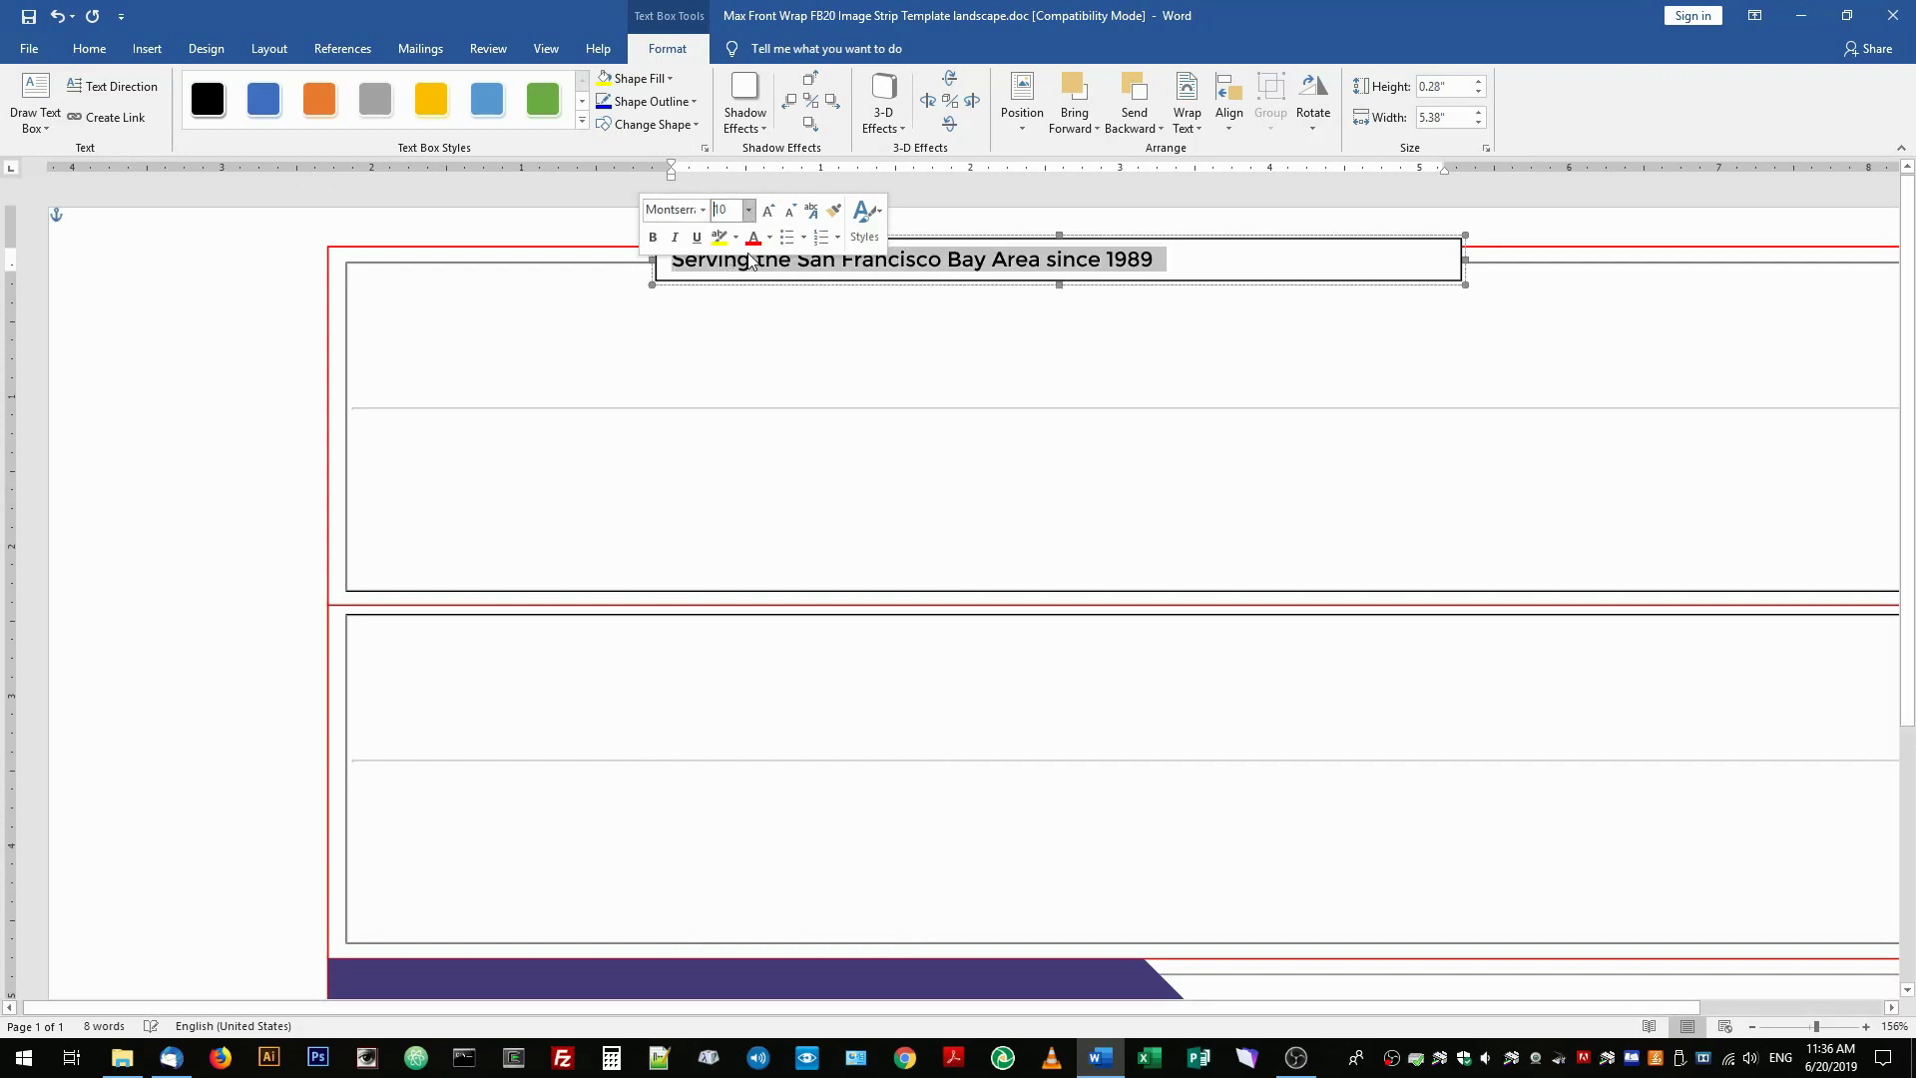
{"action": "left_click", "coordinate": [771, 239]}
{"action": "left_click", "coordinate": [753, 307]}
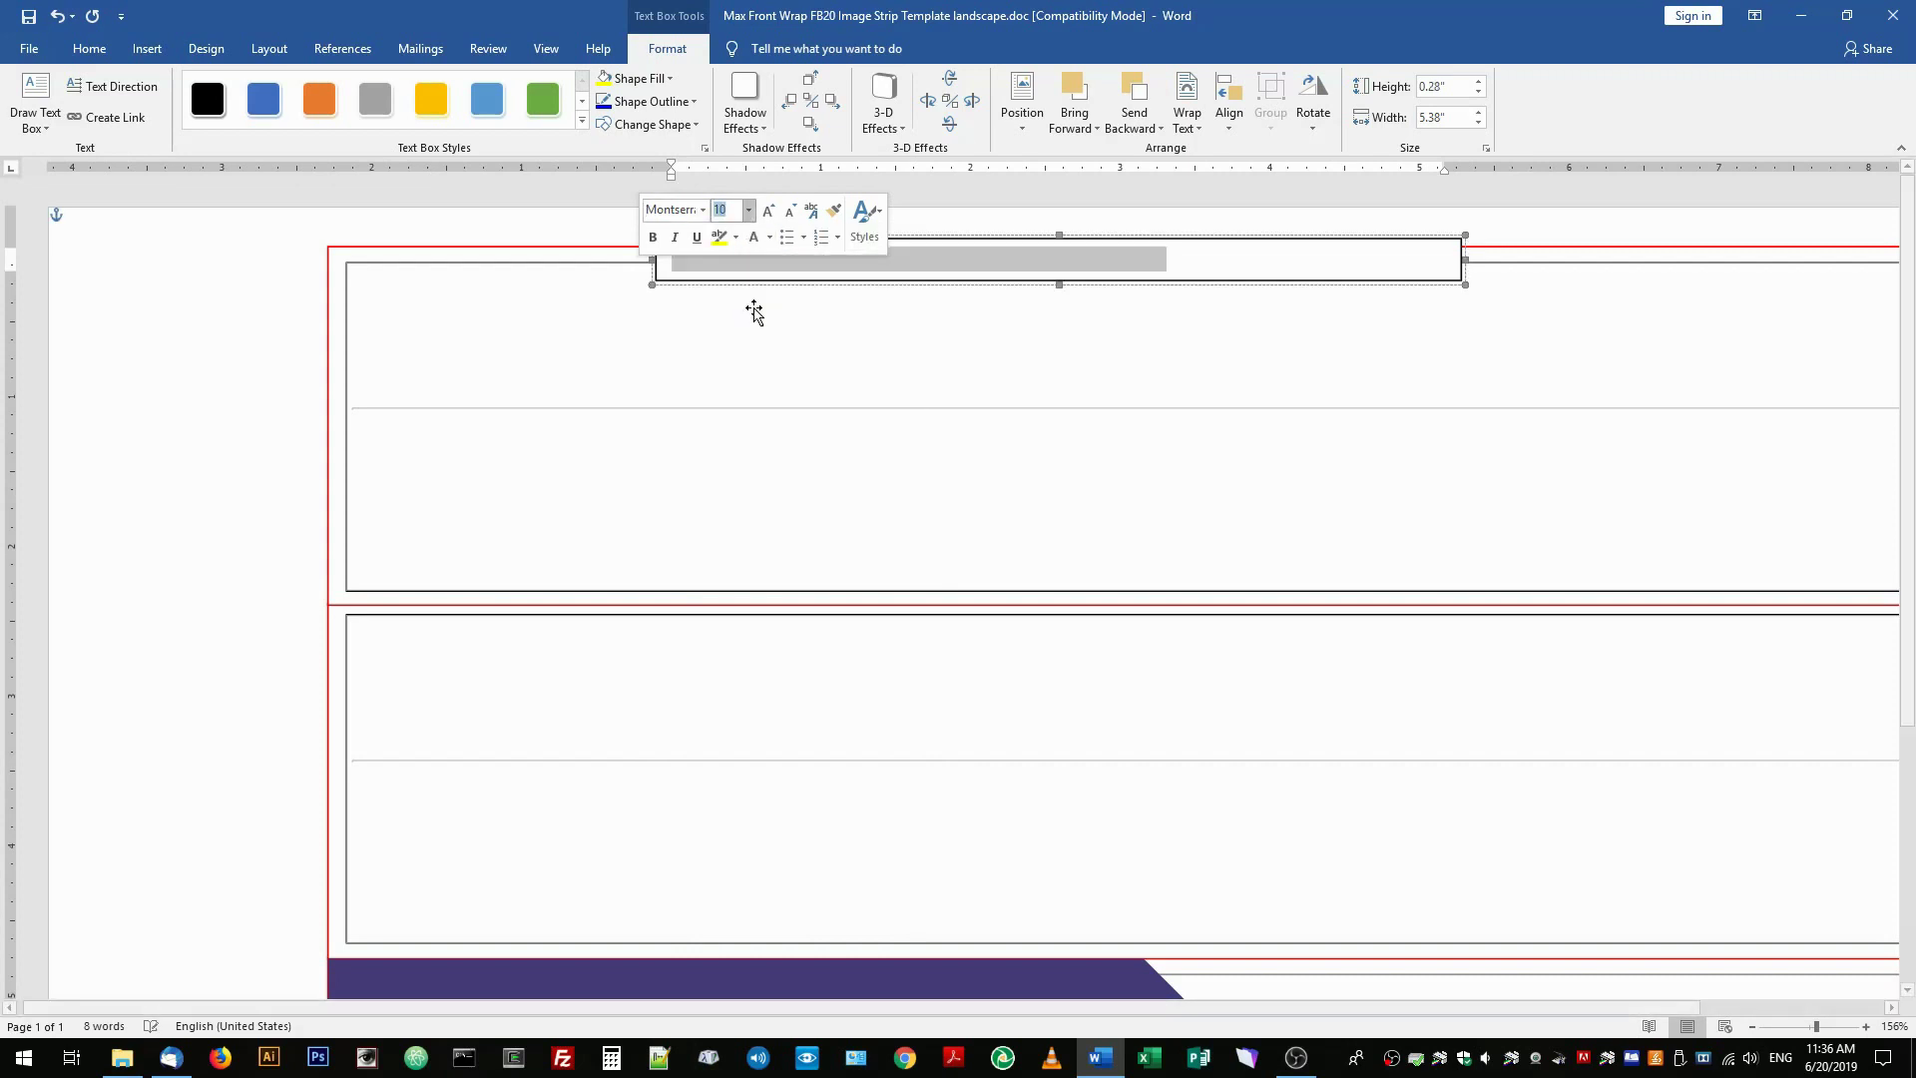
Step: Move the text box down onto the purple shape, beside the binding machine picture and just above the green bar
{"action": "left_click_drag", "start_coordinate": [1160, 235], "coordinate": [894, 874]}
{"action": "scroll", "coordinate": [891, 557], "scroll_direction": "down", "scroll_amount": 3}
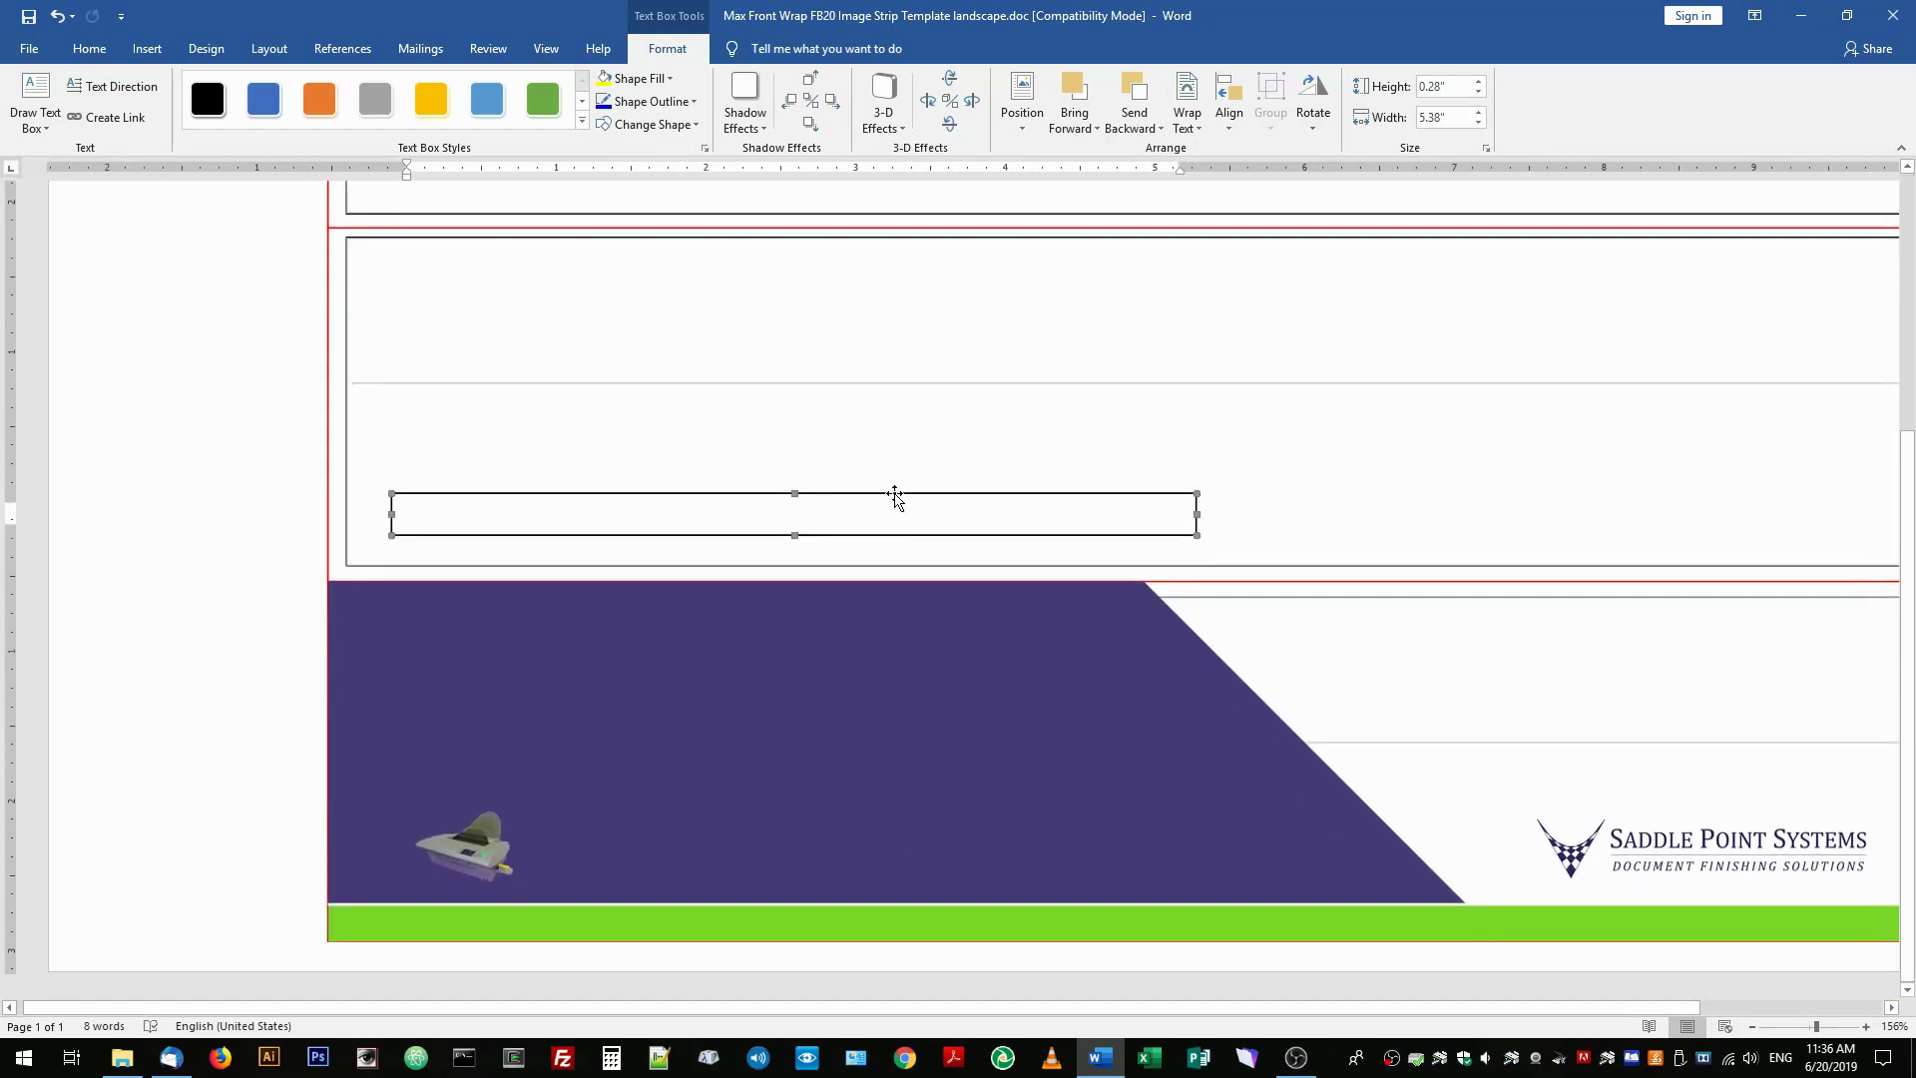
{"action": "left_click_drag", "start_coordinate": [896, 494], "coordinate": [929, 760]}
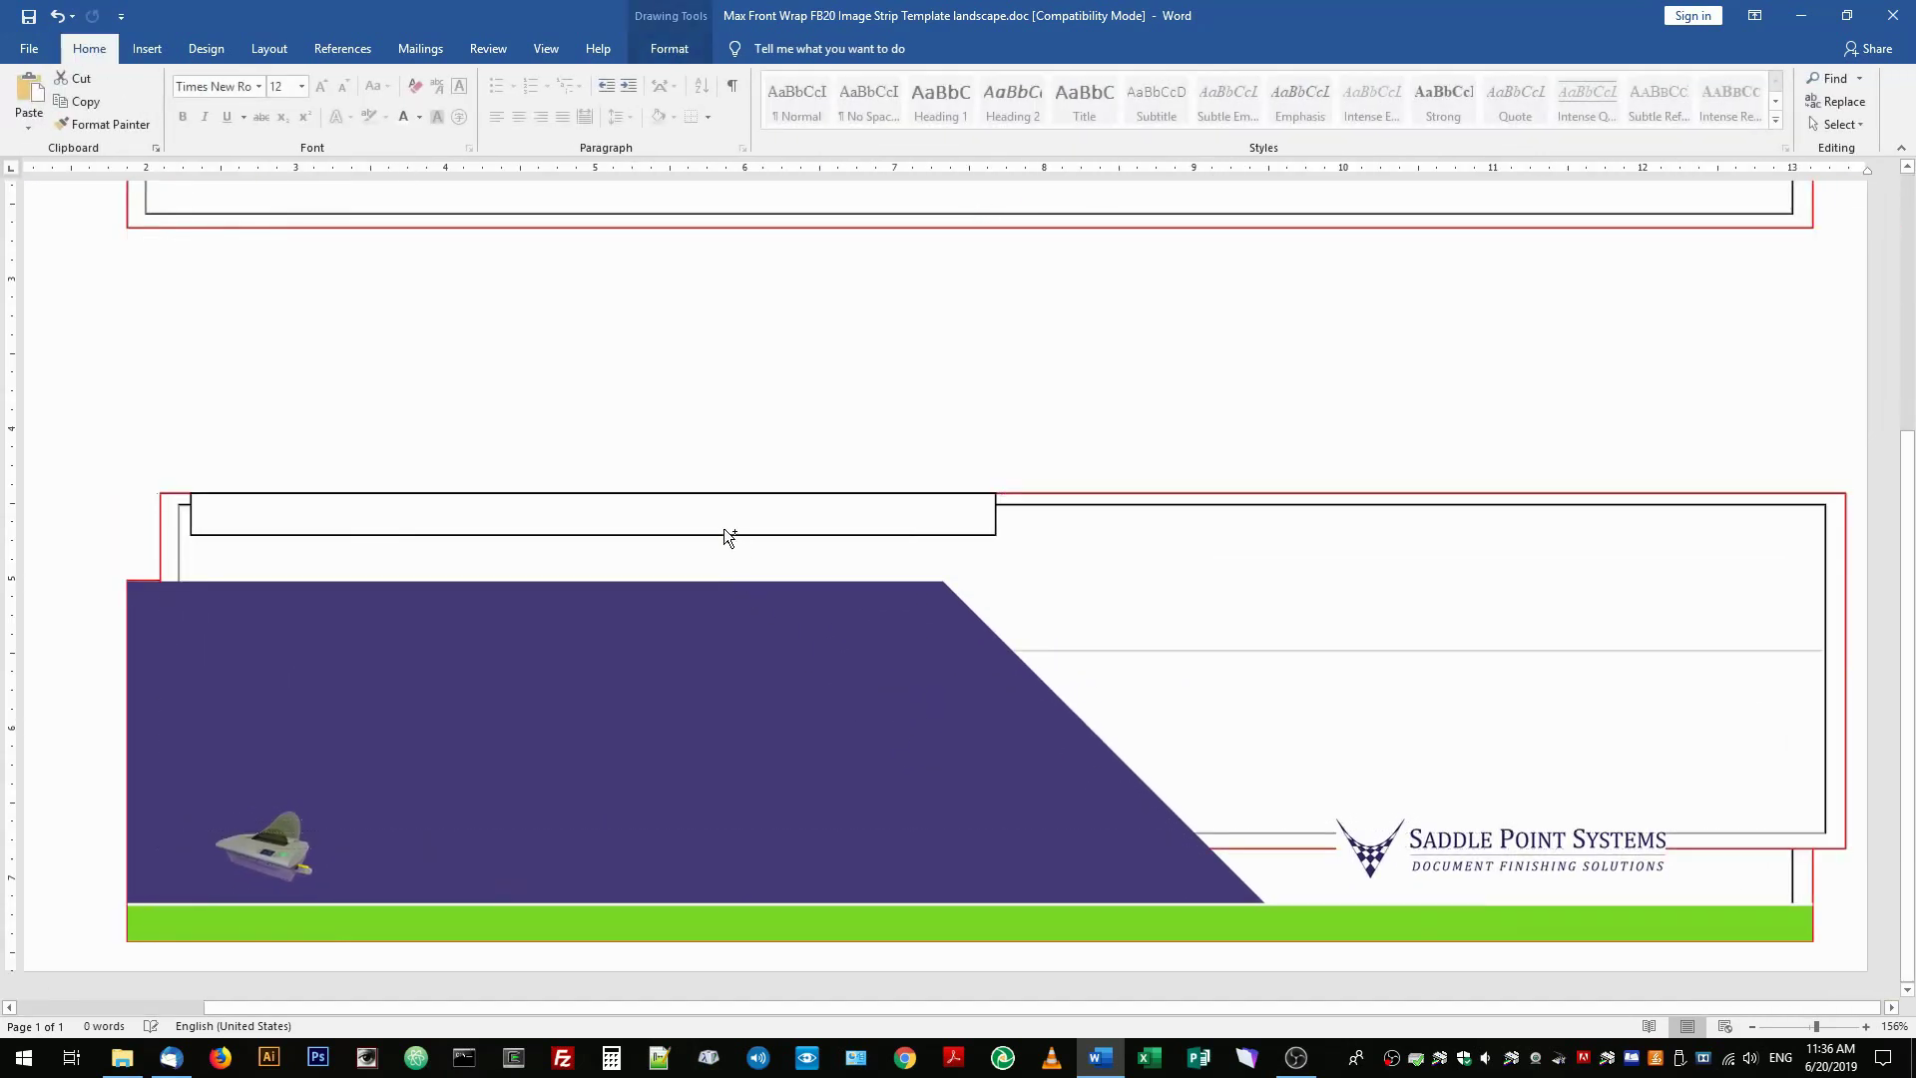
{"action": "key", "text": "ctrl+z"}
{"action": "left_click", "coordinate": [779, 498]}
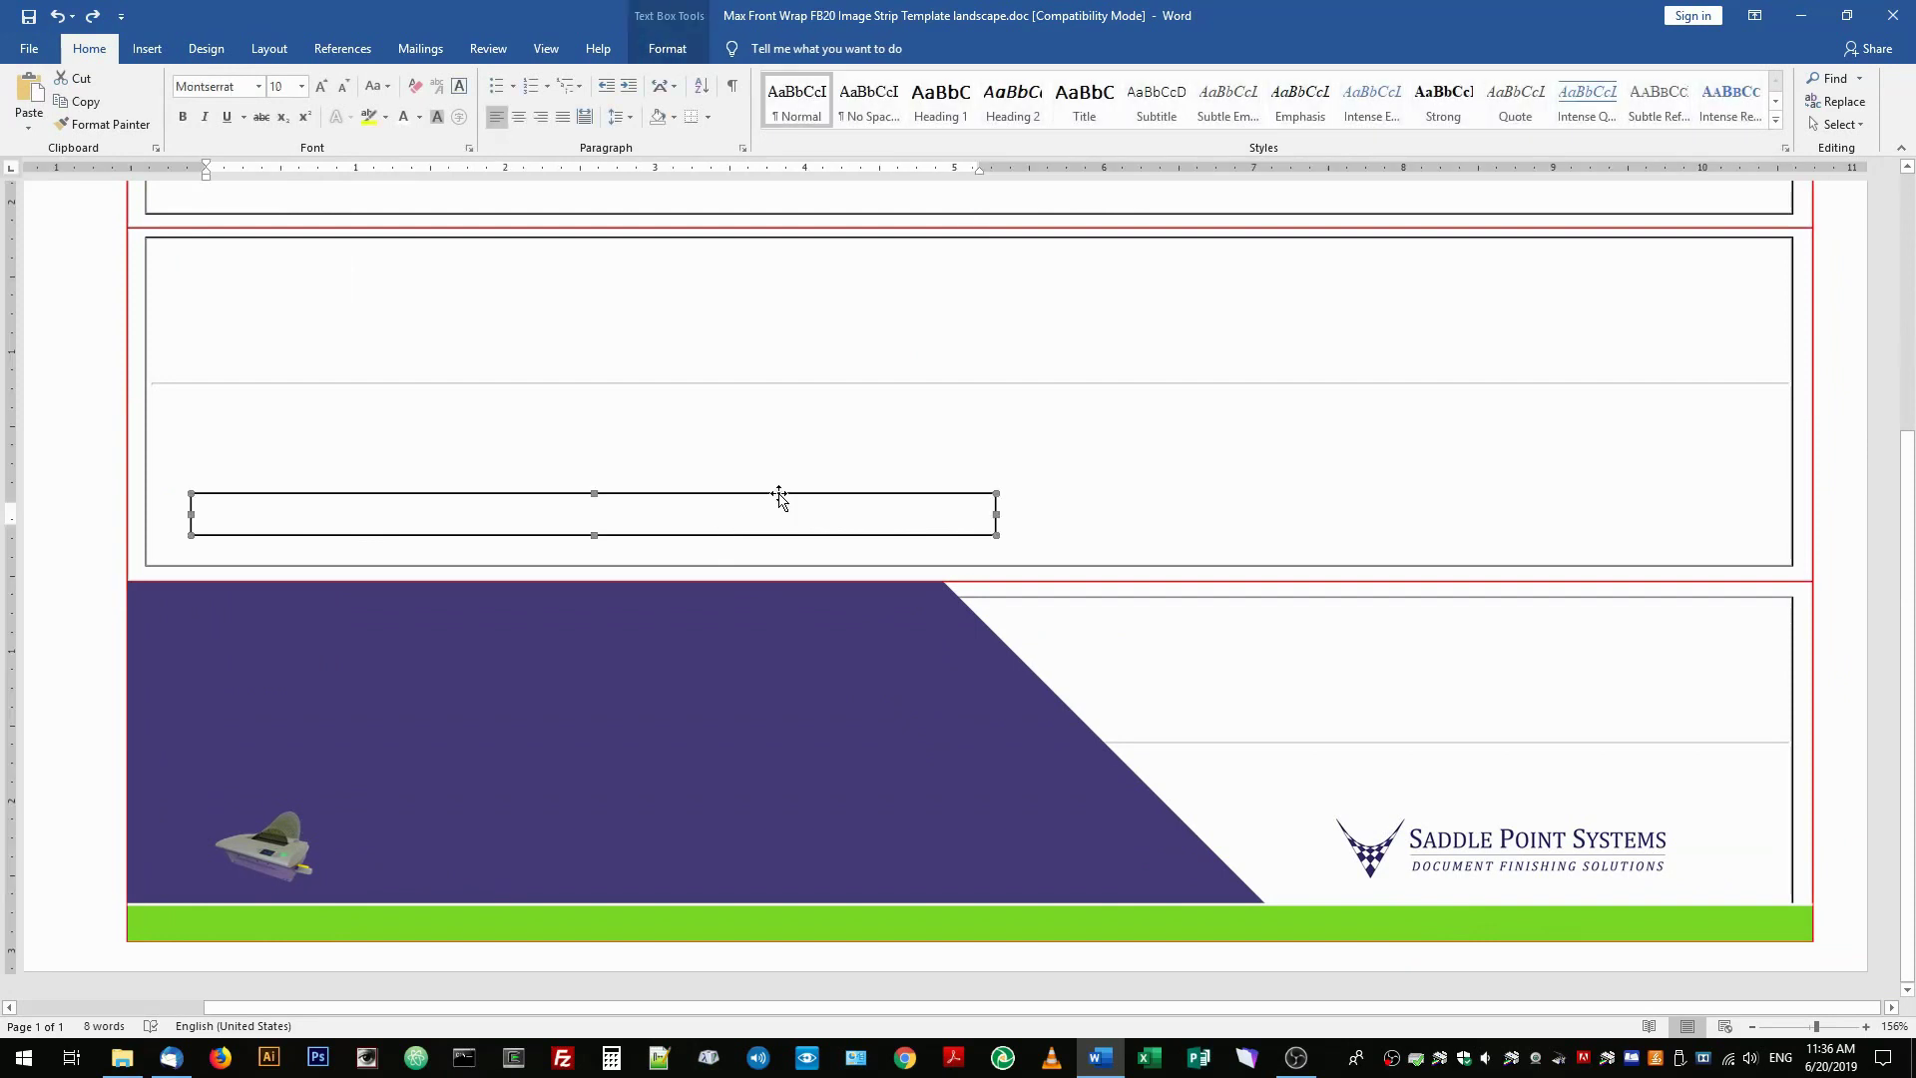
{"action": "left_click_drag", "start_coordinate": [783, 496], "coordinate": [929, 831]}
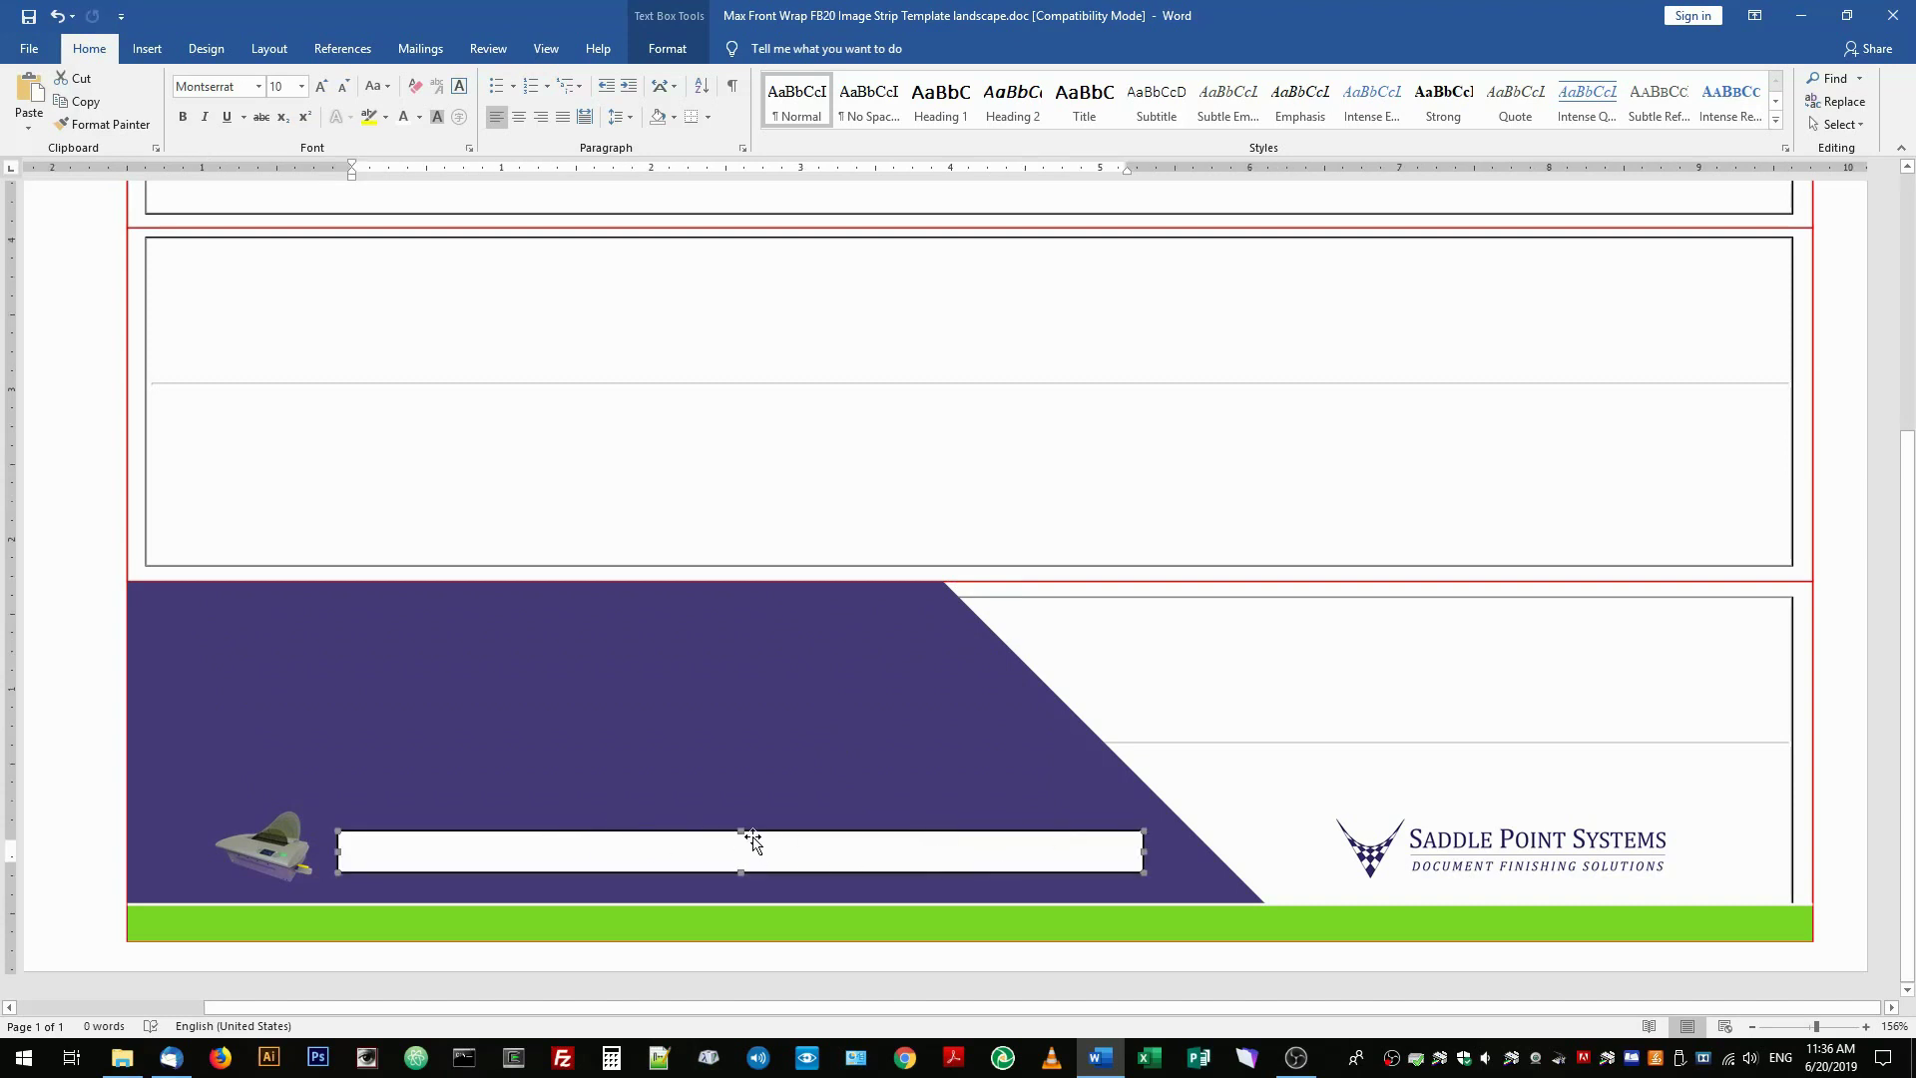
Step: Set both the fill color and the line color of the tagline text box to No Color
{"action": "right_click", "coordinate": [815, 831]}
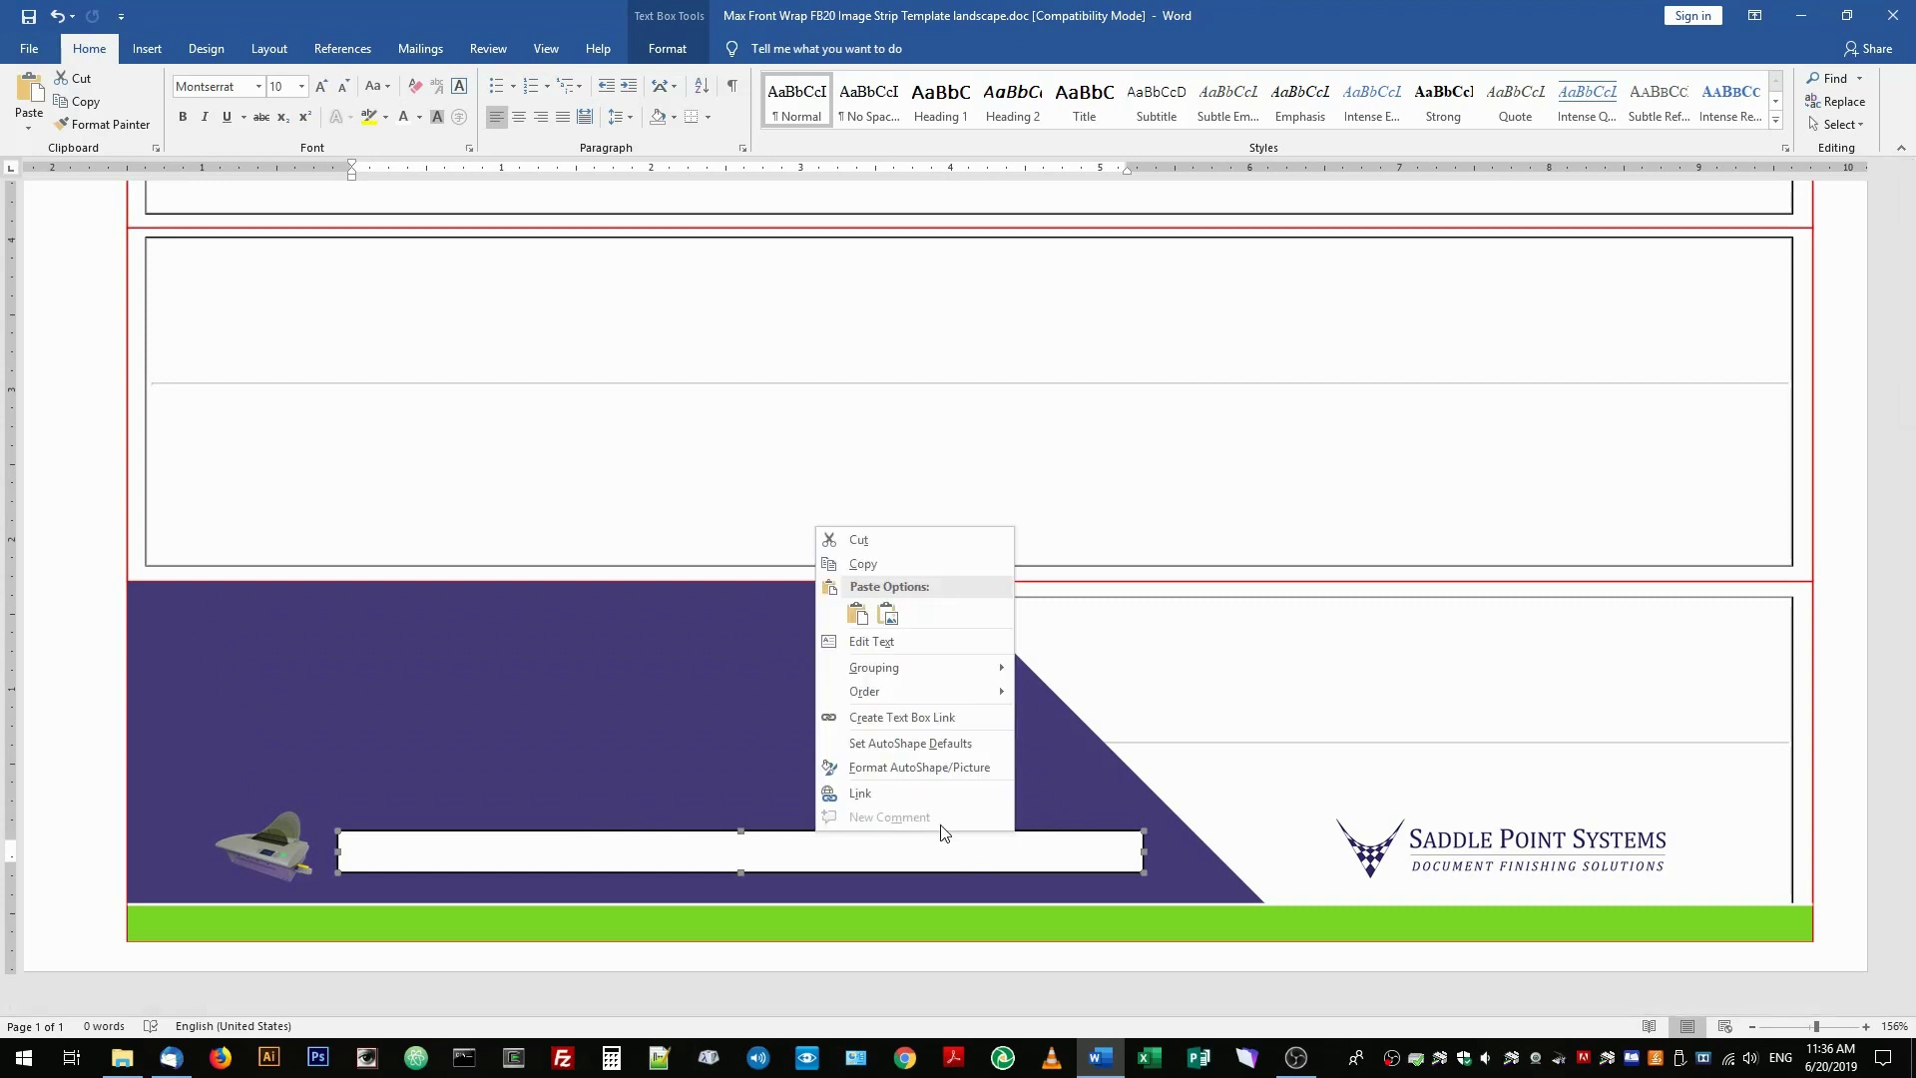
{"action": "left_click", "coordinate": [913, 768]}
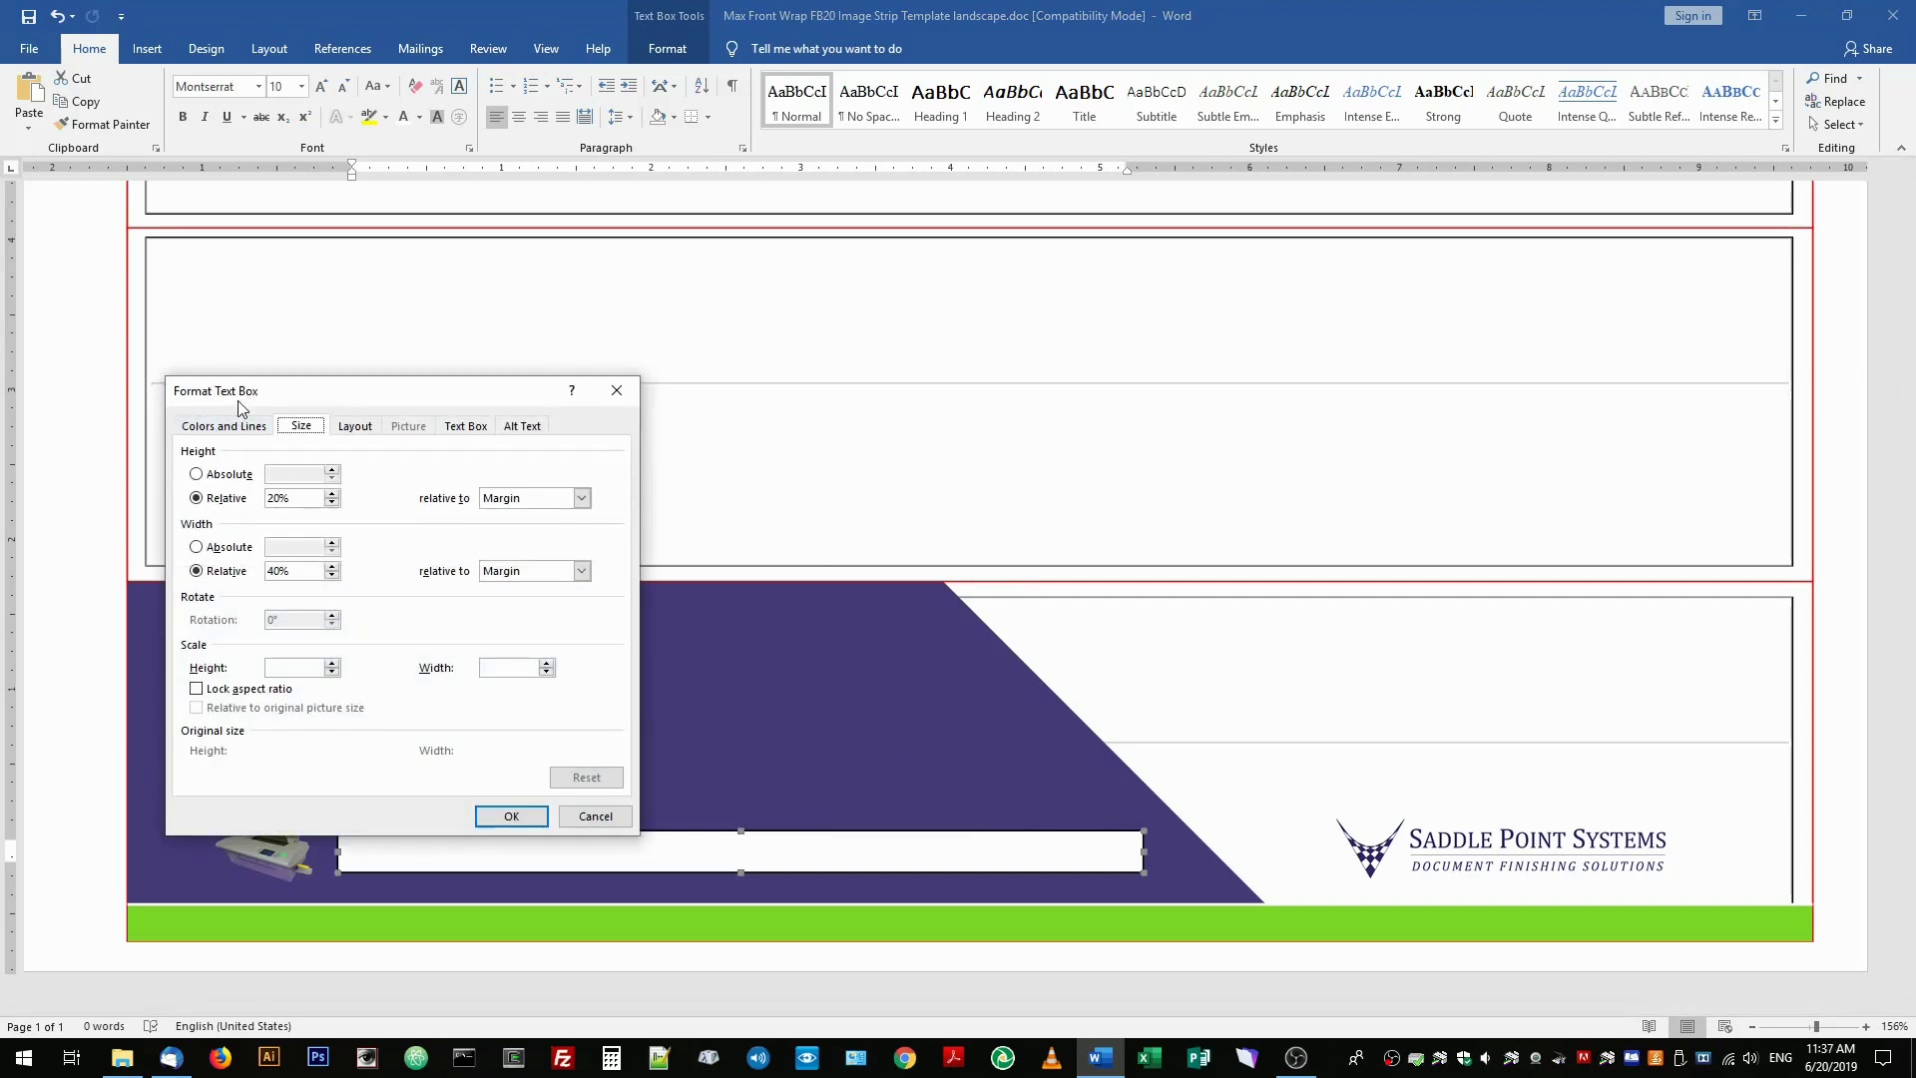
{"action": "left_click", "coordinate": [221, 429]}
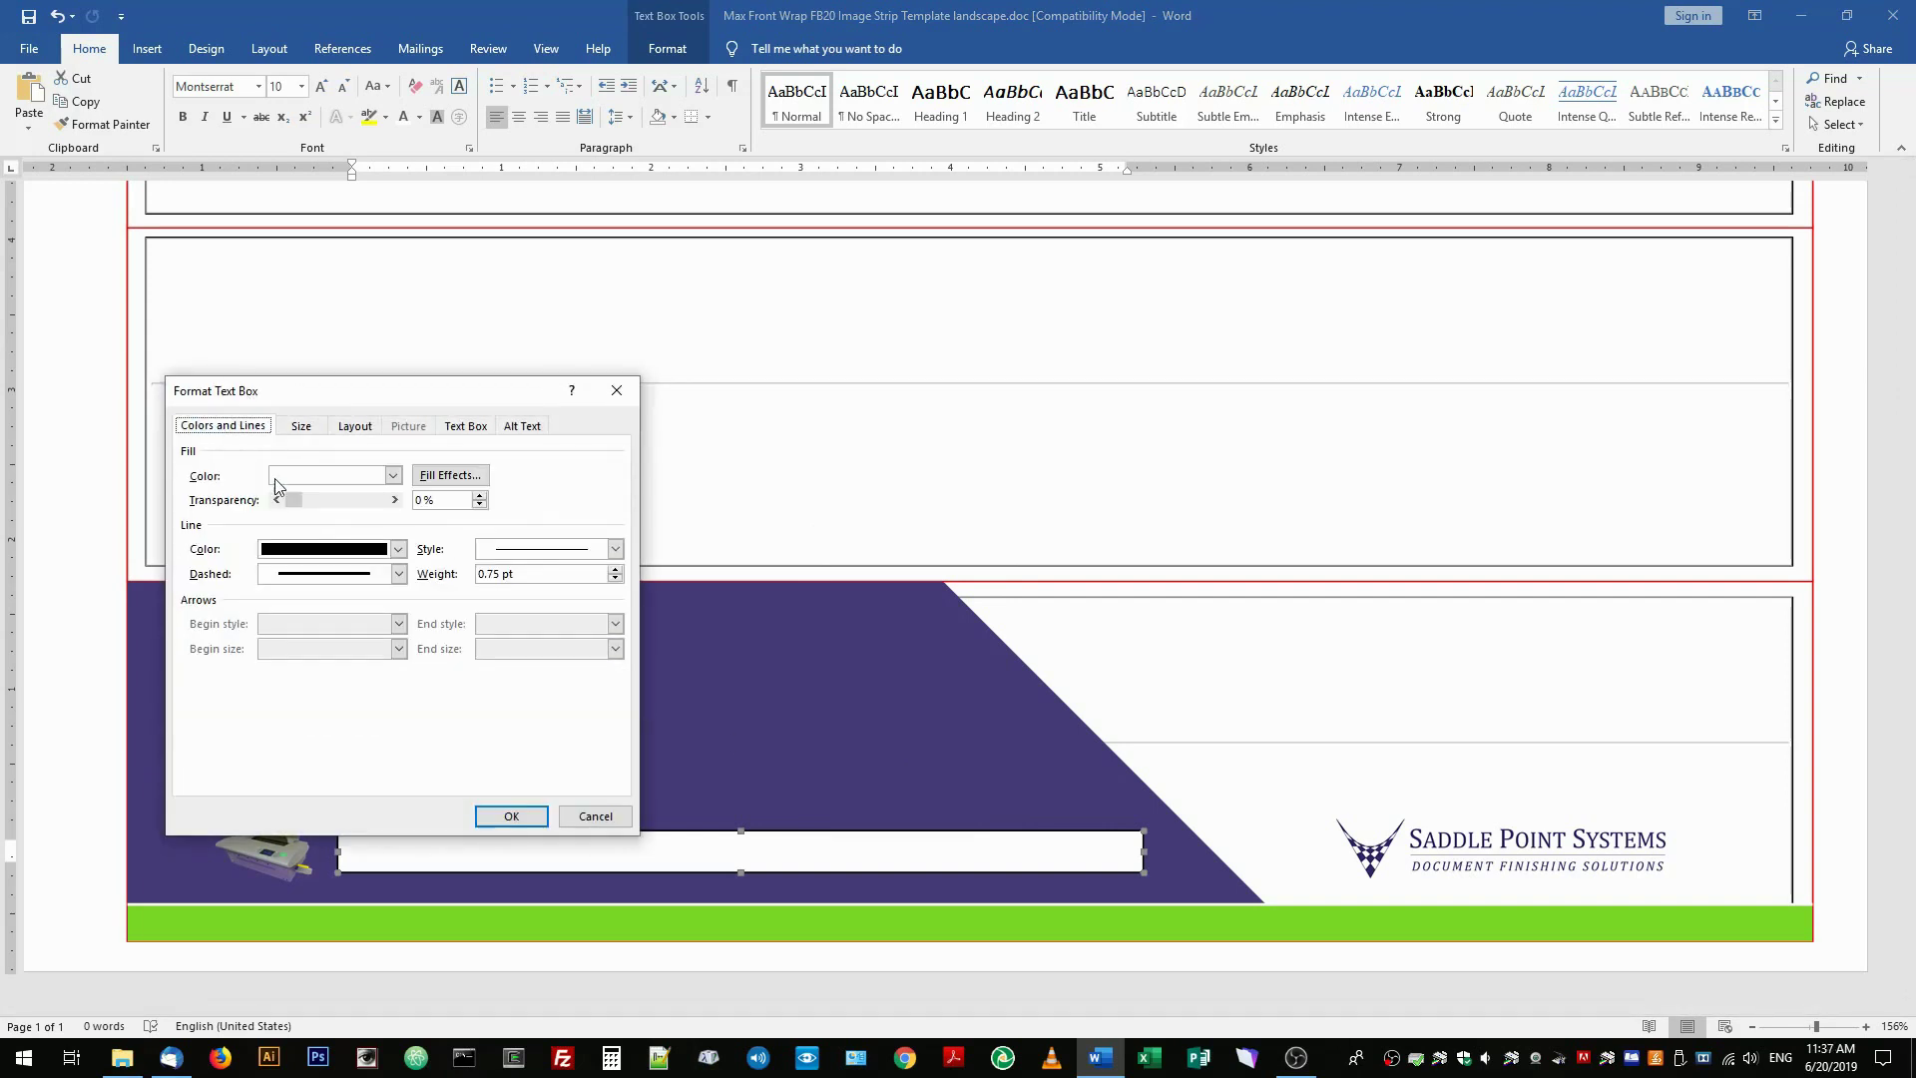
{"action": "left_click", "coordinate": [394, 476]}
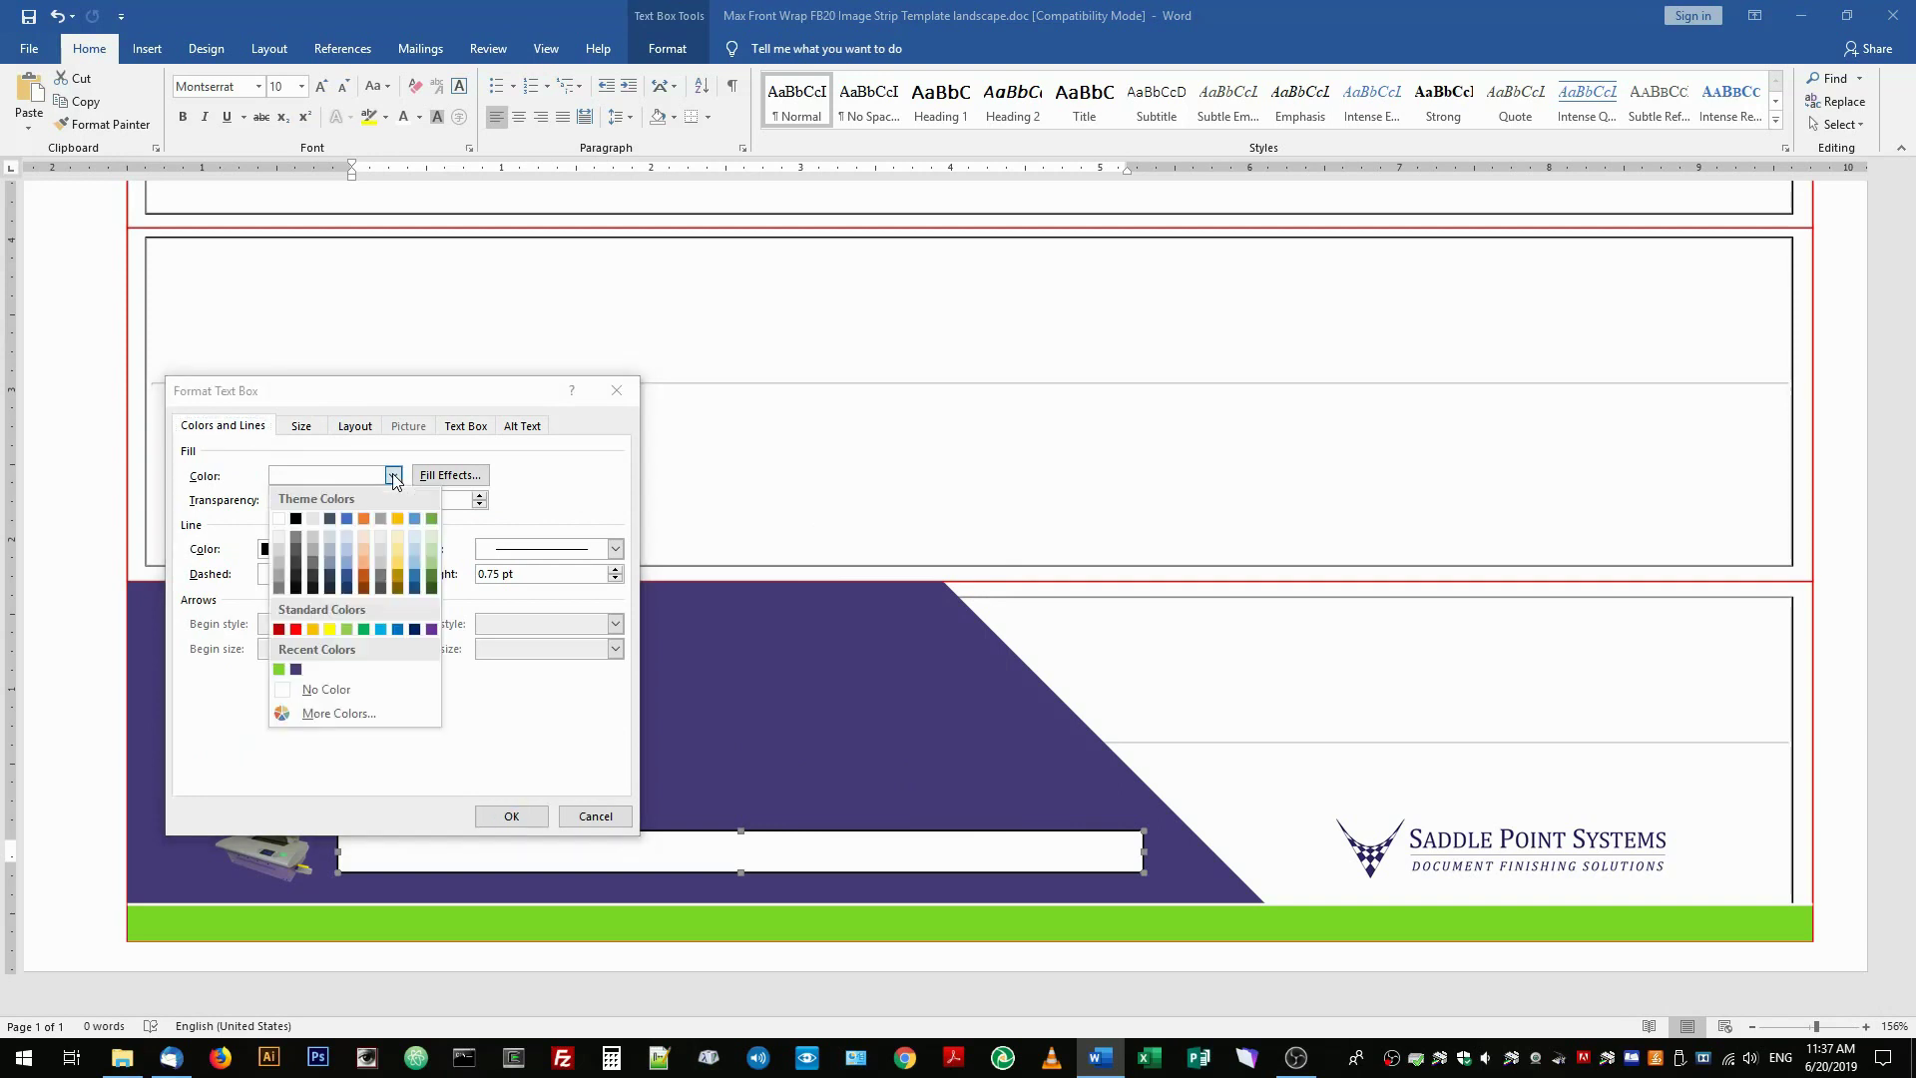
{"action": "left_click", "coordinate": [348, 692]}
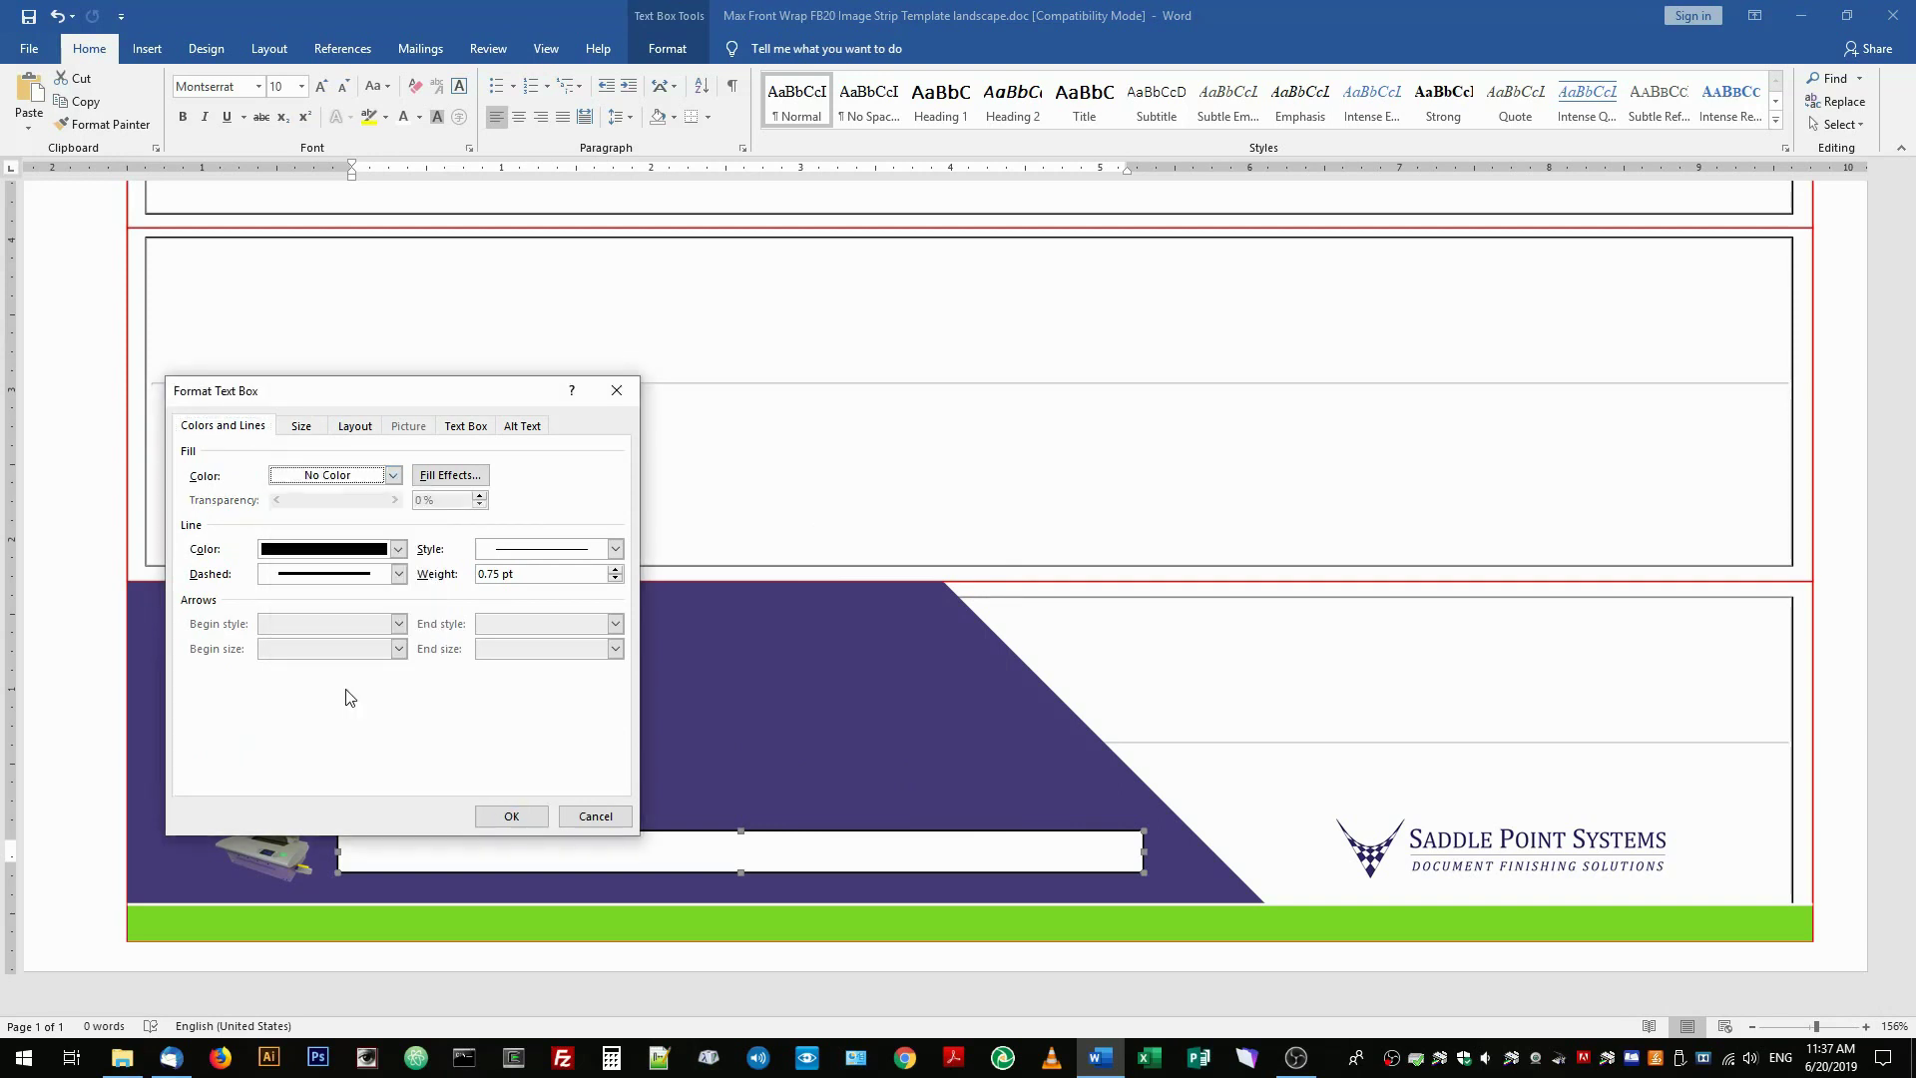
{"action": "left_click", "coordinate": [398, 549]}
{"action": "left_click", "coordinate": [319, 762]}
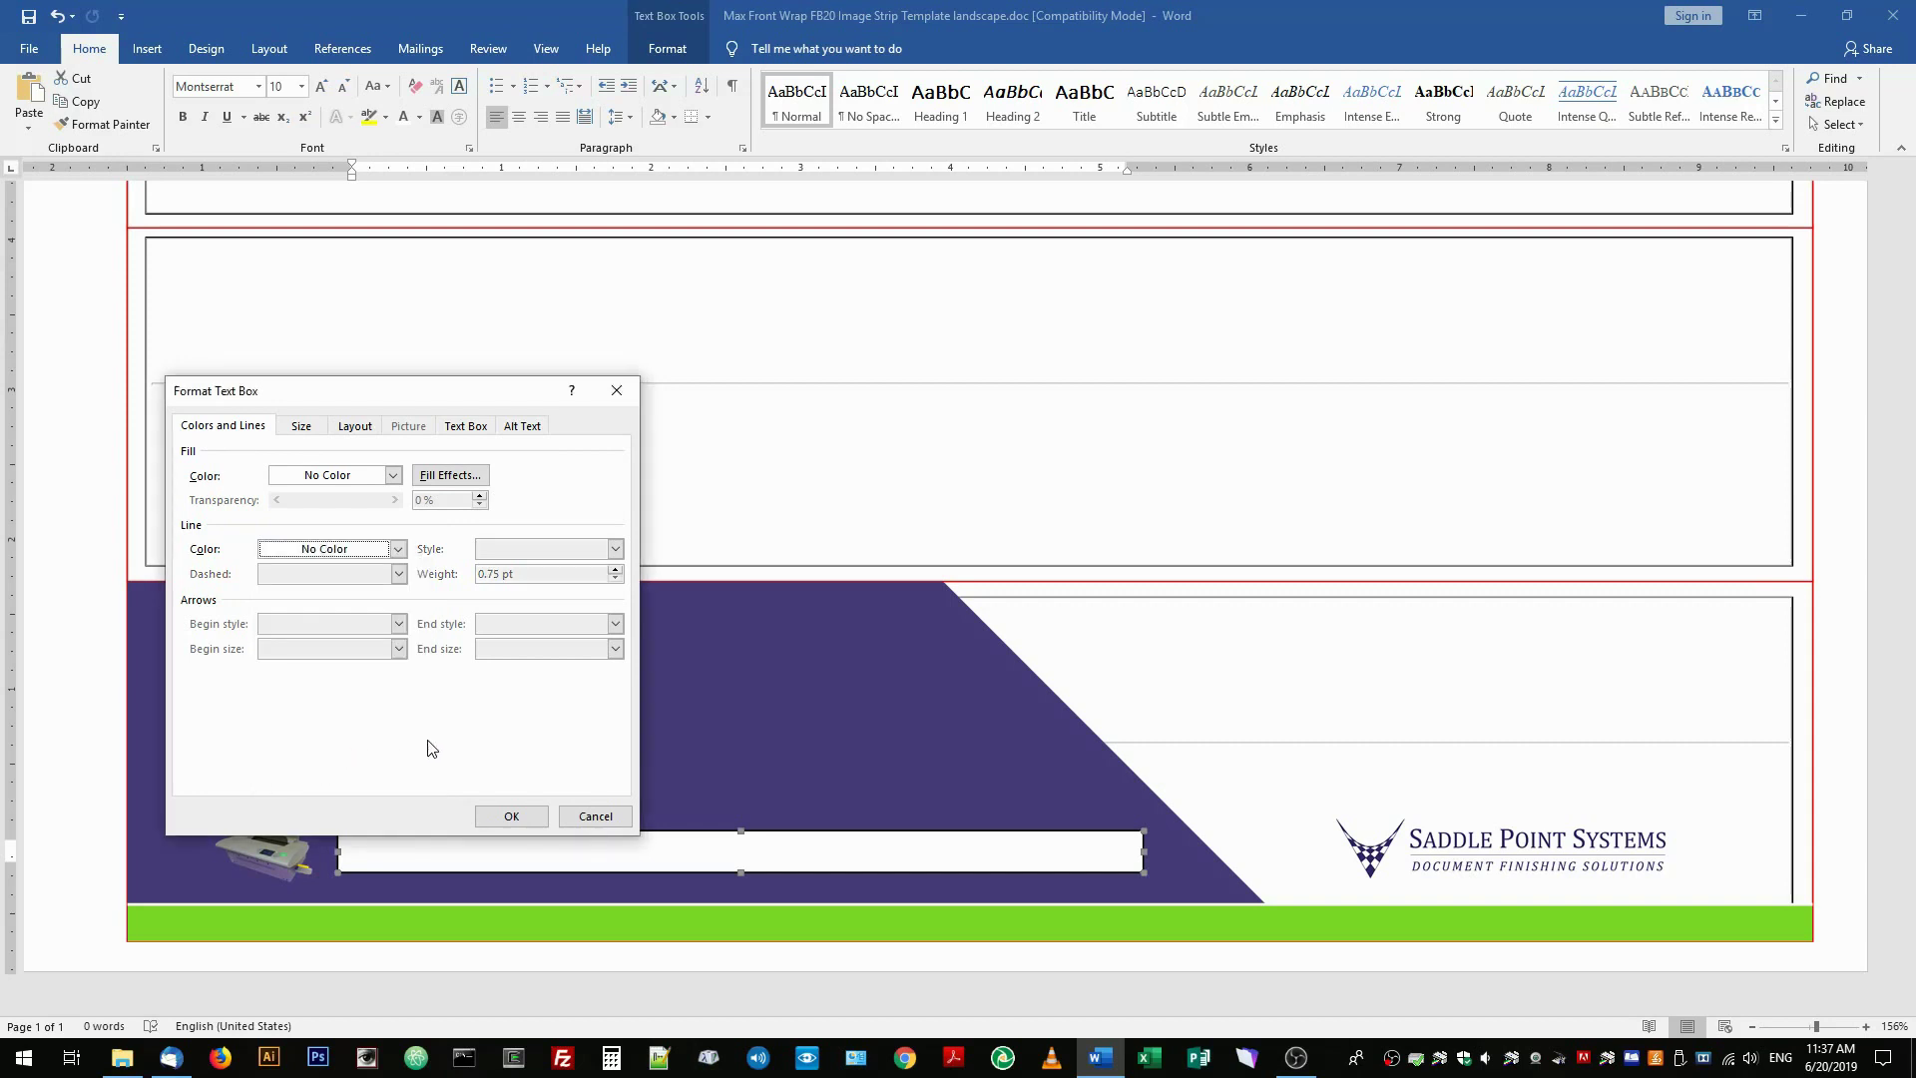
{"action": "left_click", "coordinate": [509, 815]}
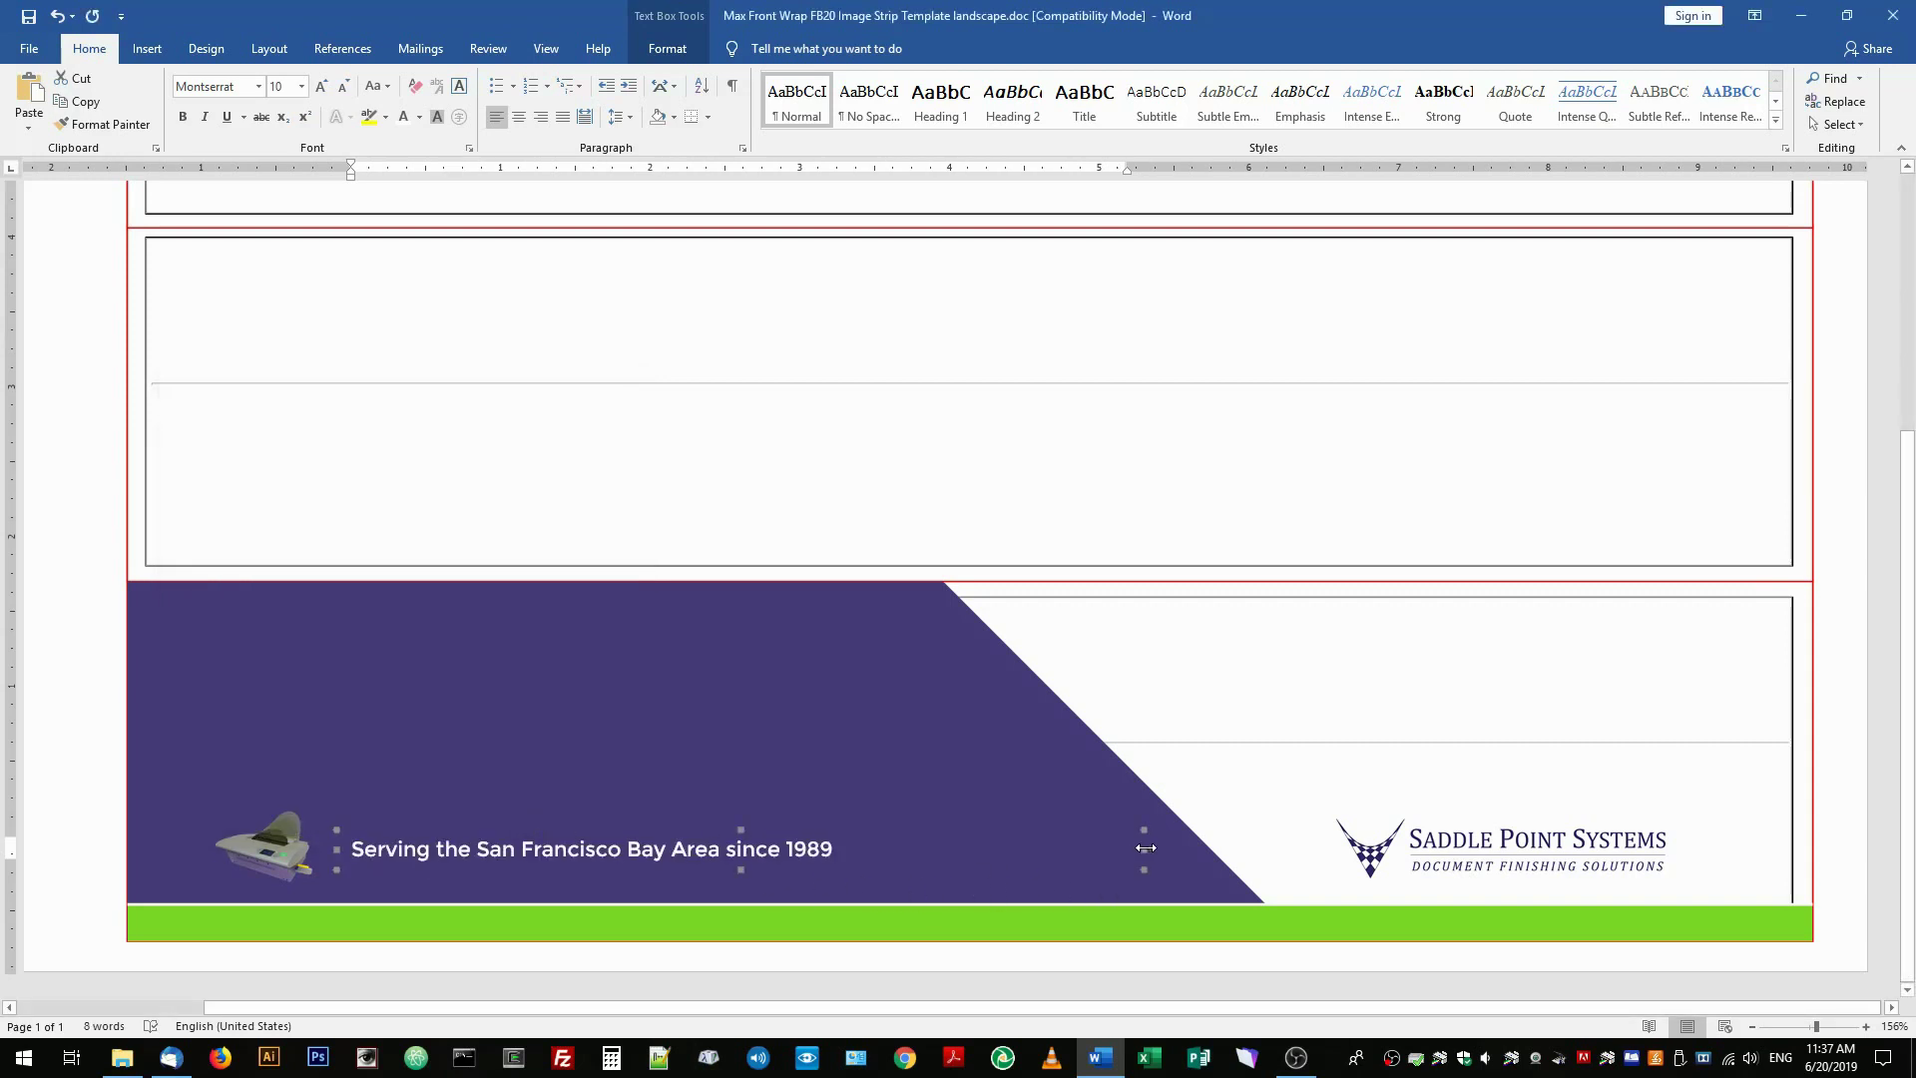
Step: Expand the character spacing of the text "Serving the San Francisco Bay Area since 1989" by 0.5 pt
{"action": "left_click_drag", "start_coordinate": [835, 846], "coordinate": [341, 849]}
{"action": "left_click", "coordinate": [804, 850]}
{"action": "left_click_drag", "start_coordinate": [834, 848], "coordinate": [351, 848]}
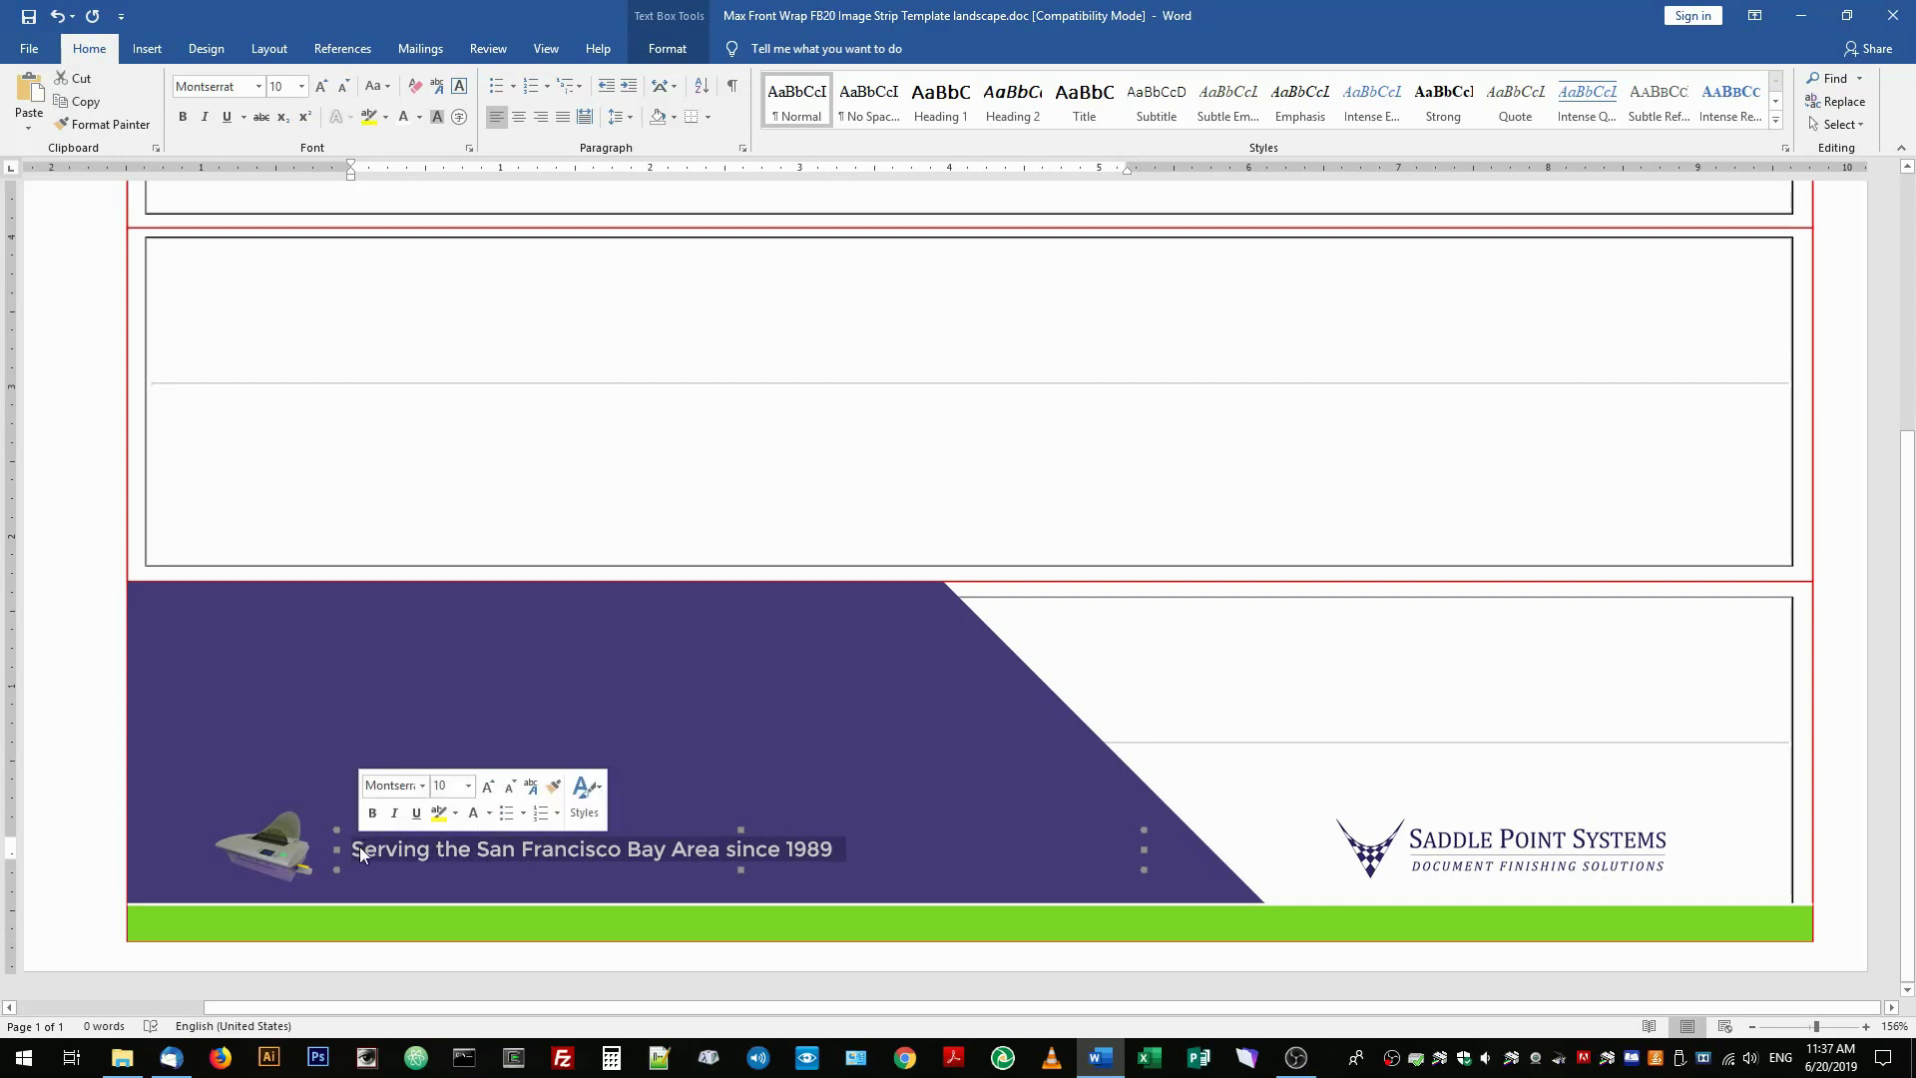
{"action": "right_click", "coordinate": [379, 849]}
{"action": "left_click", "coordinate": [449, 680]}
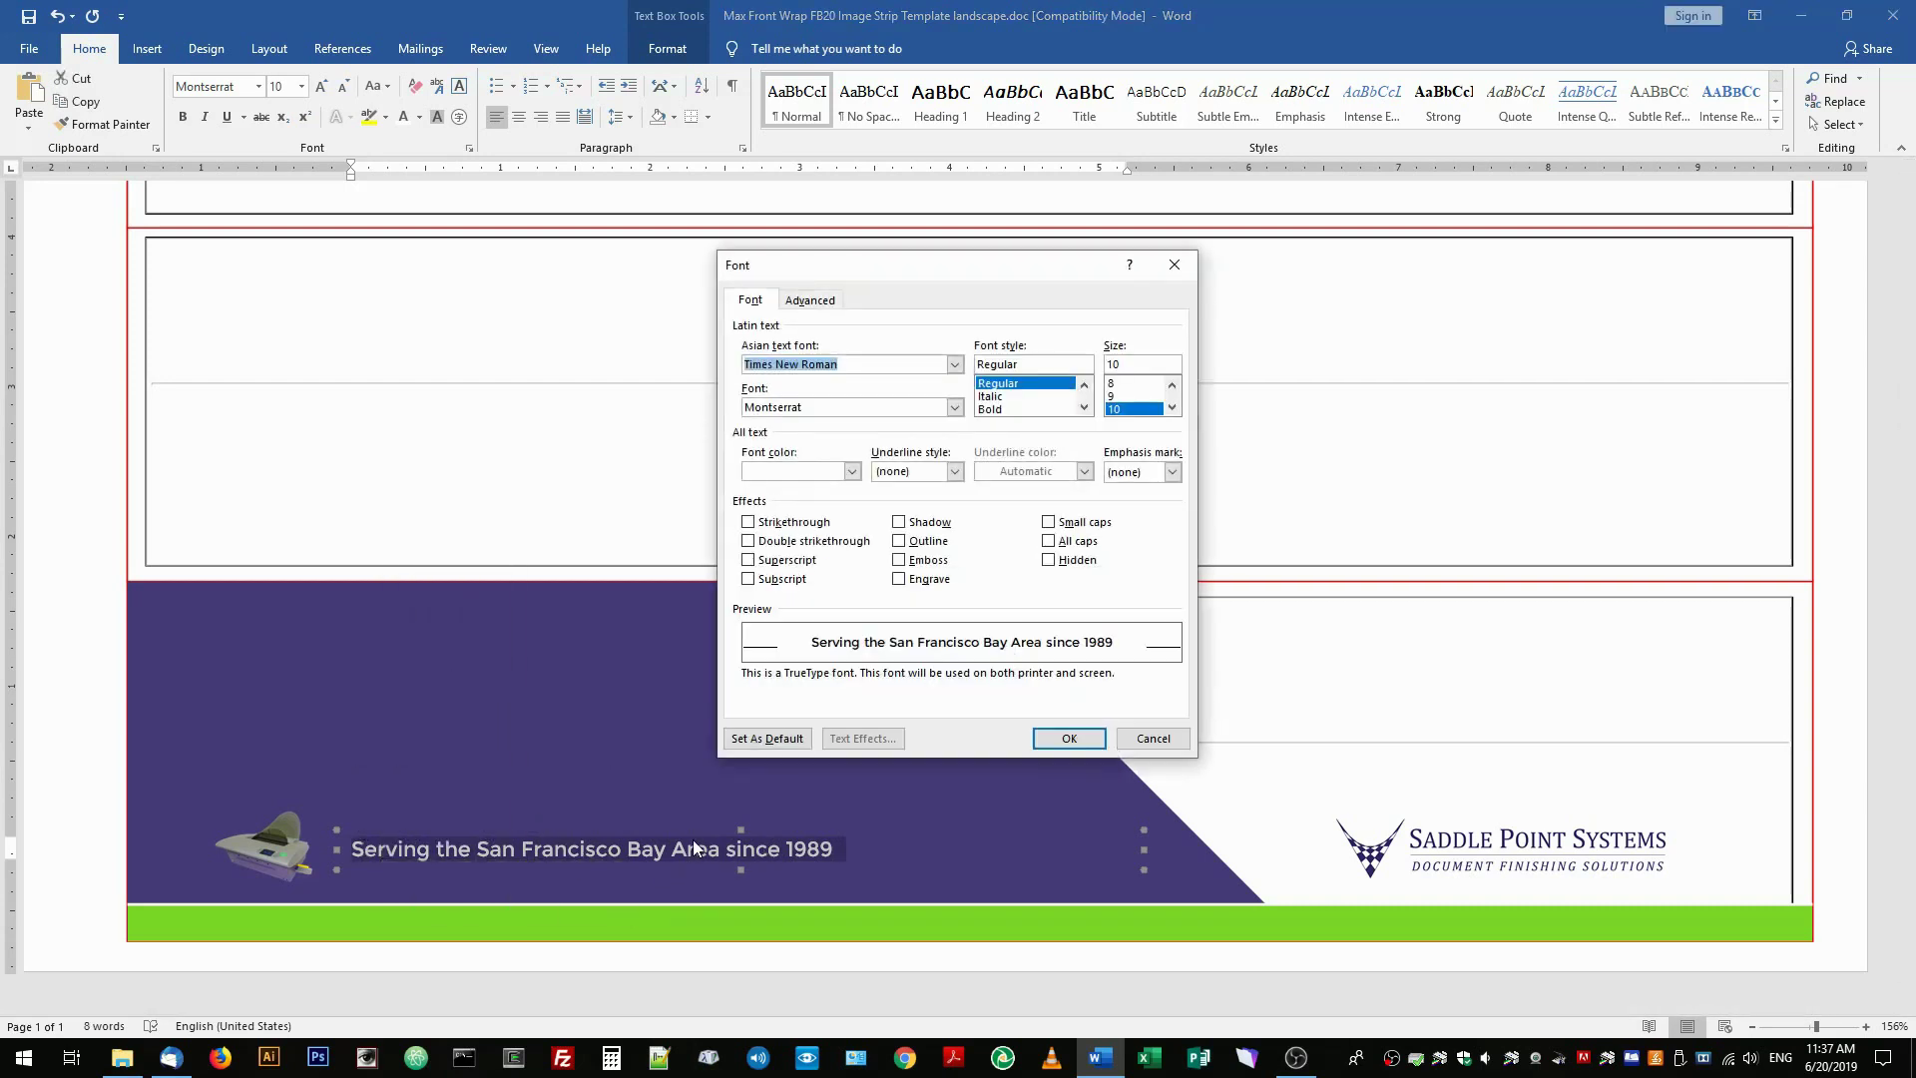
{"action": "left_click", "coordinate": [1153, 738]}
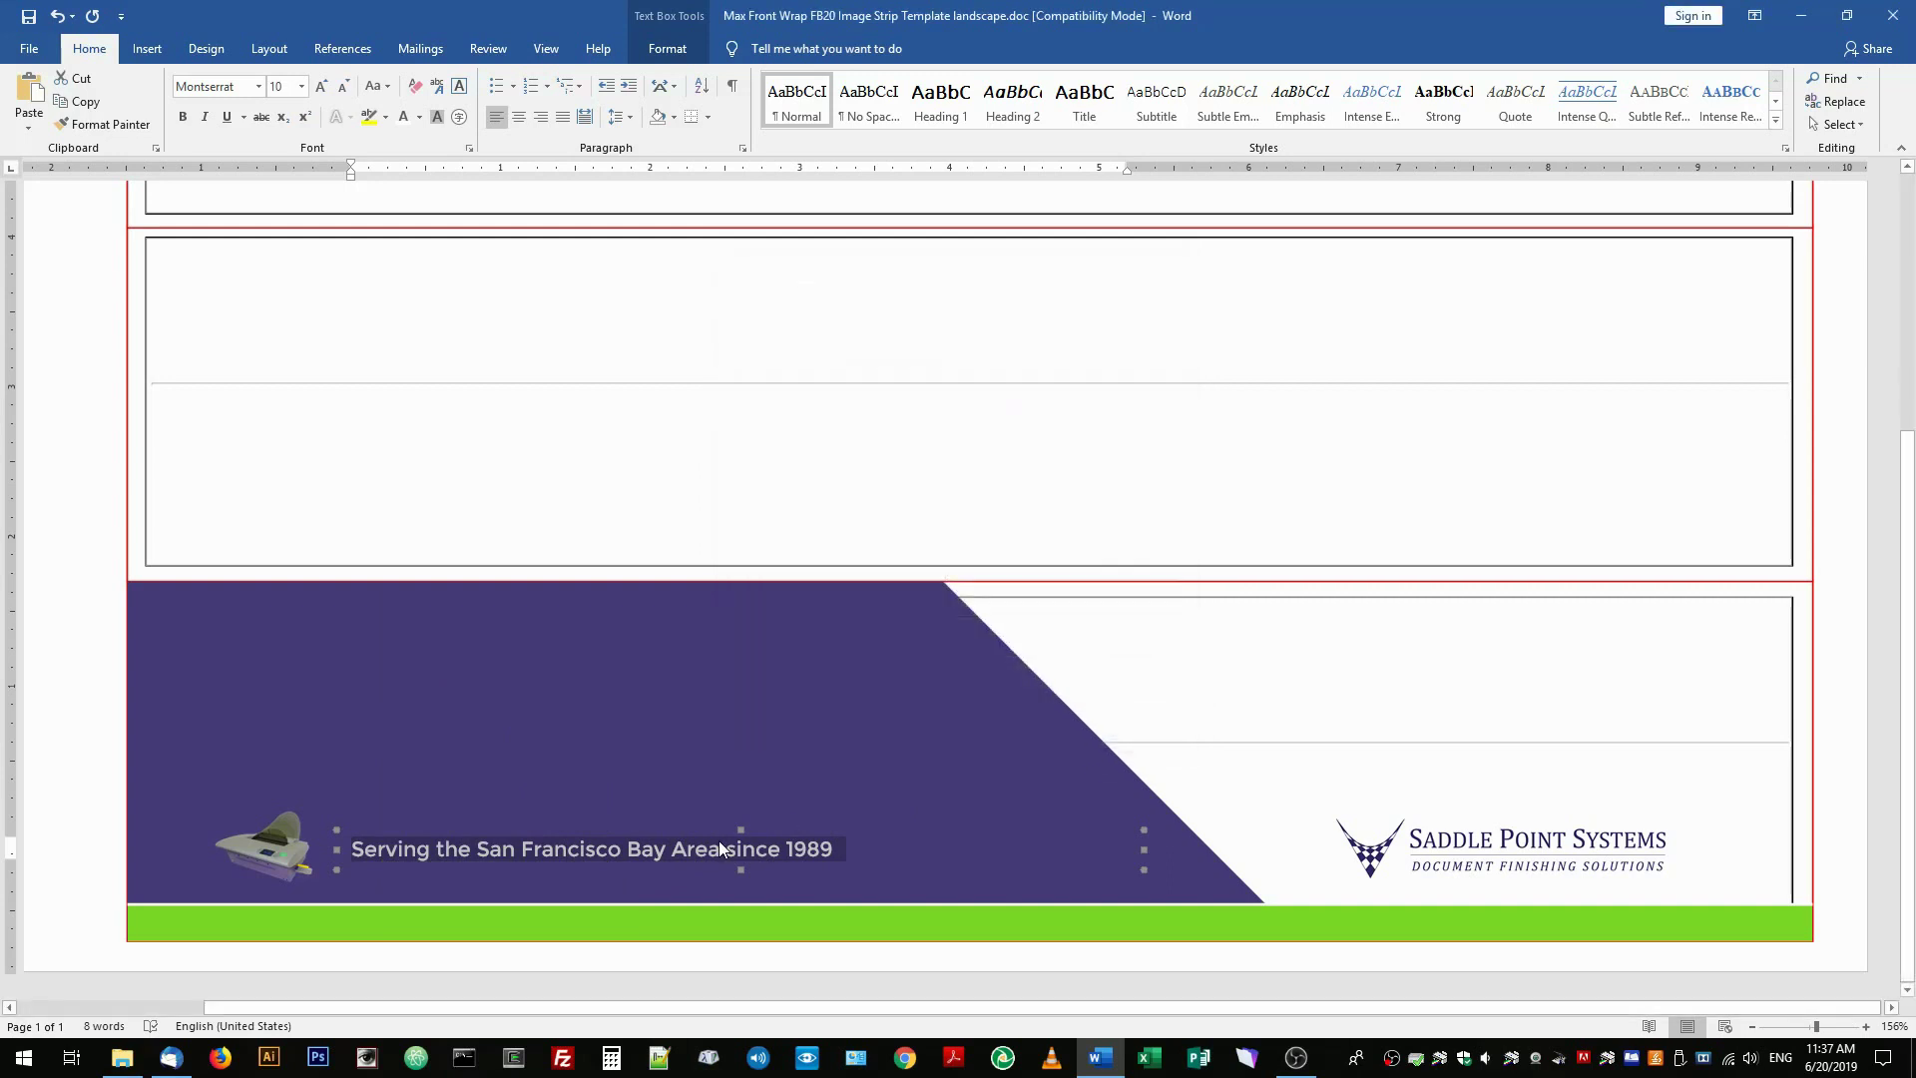
{"action": "right_click", "coordinate": [668, 849]}
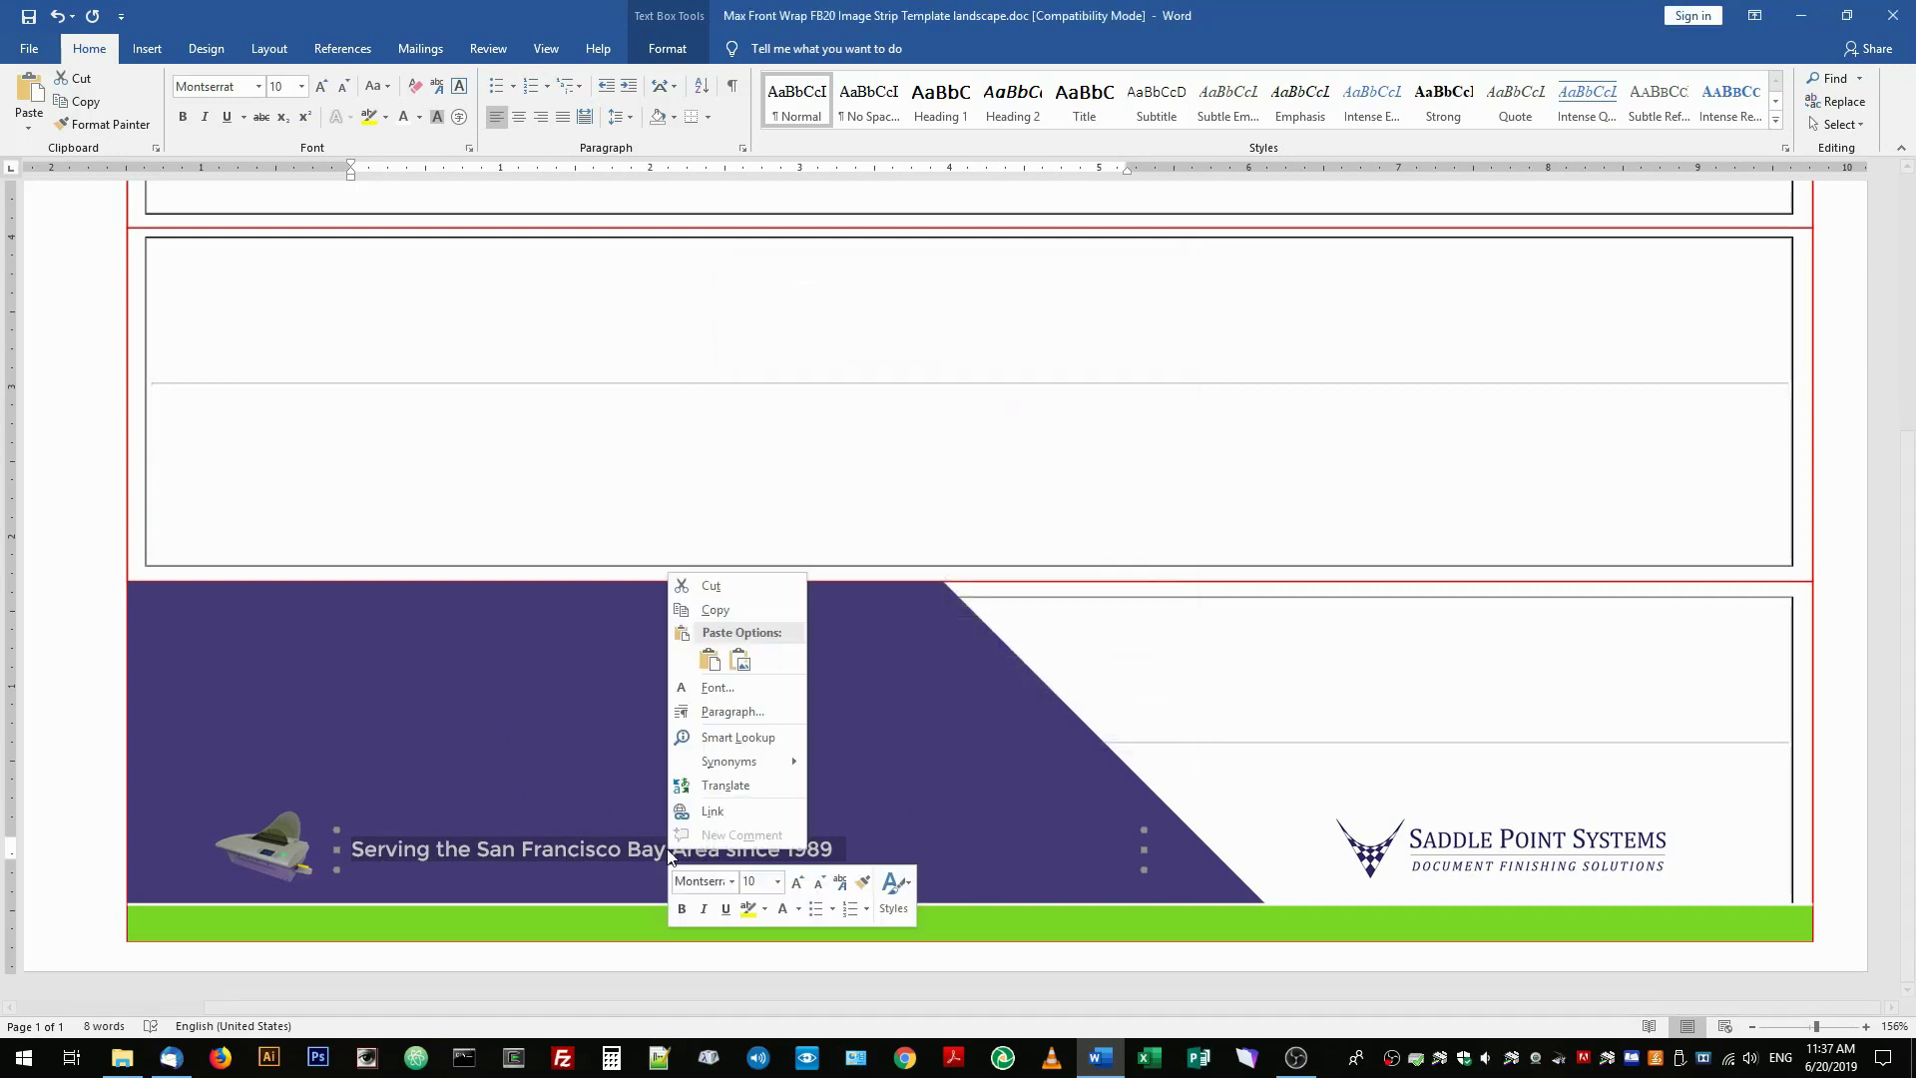
{"action": "left_click", "coordinate": [723, 689]}
{"action": "left_click", "coordinate": [810, 302]}
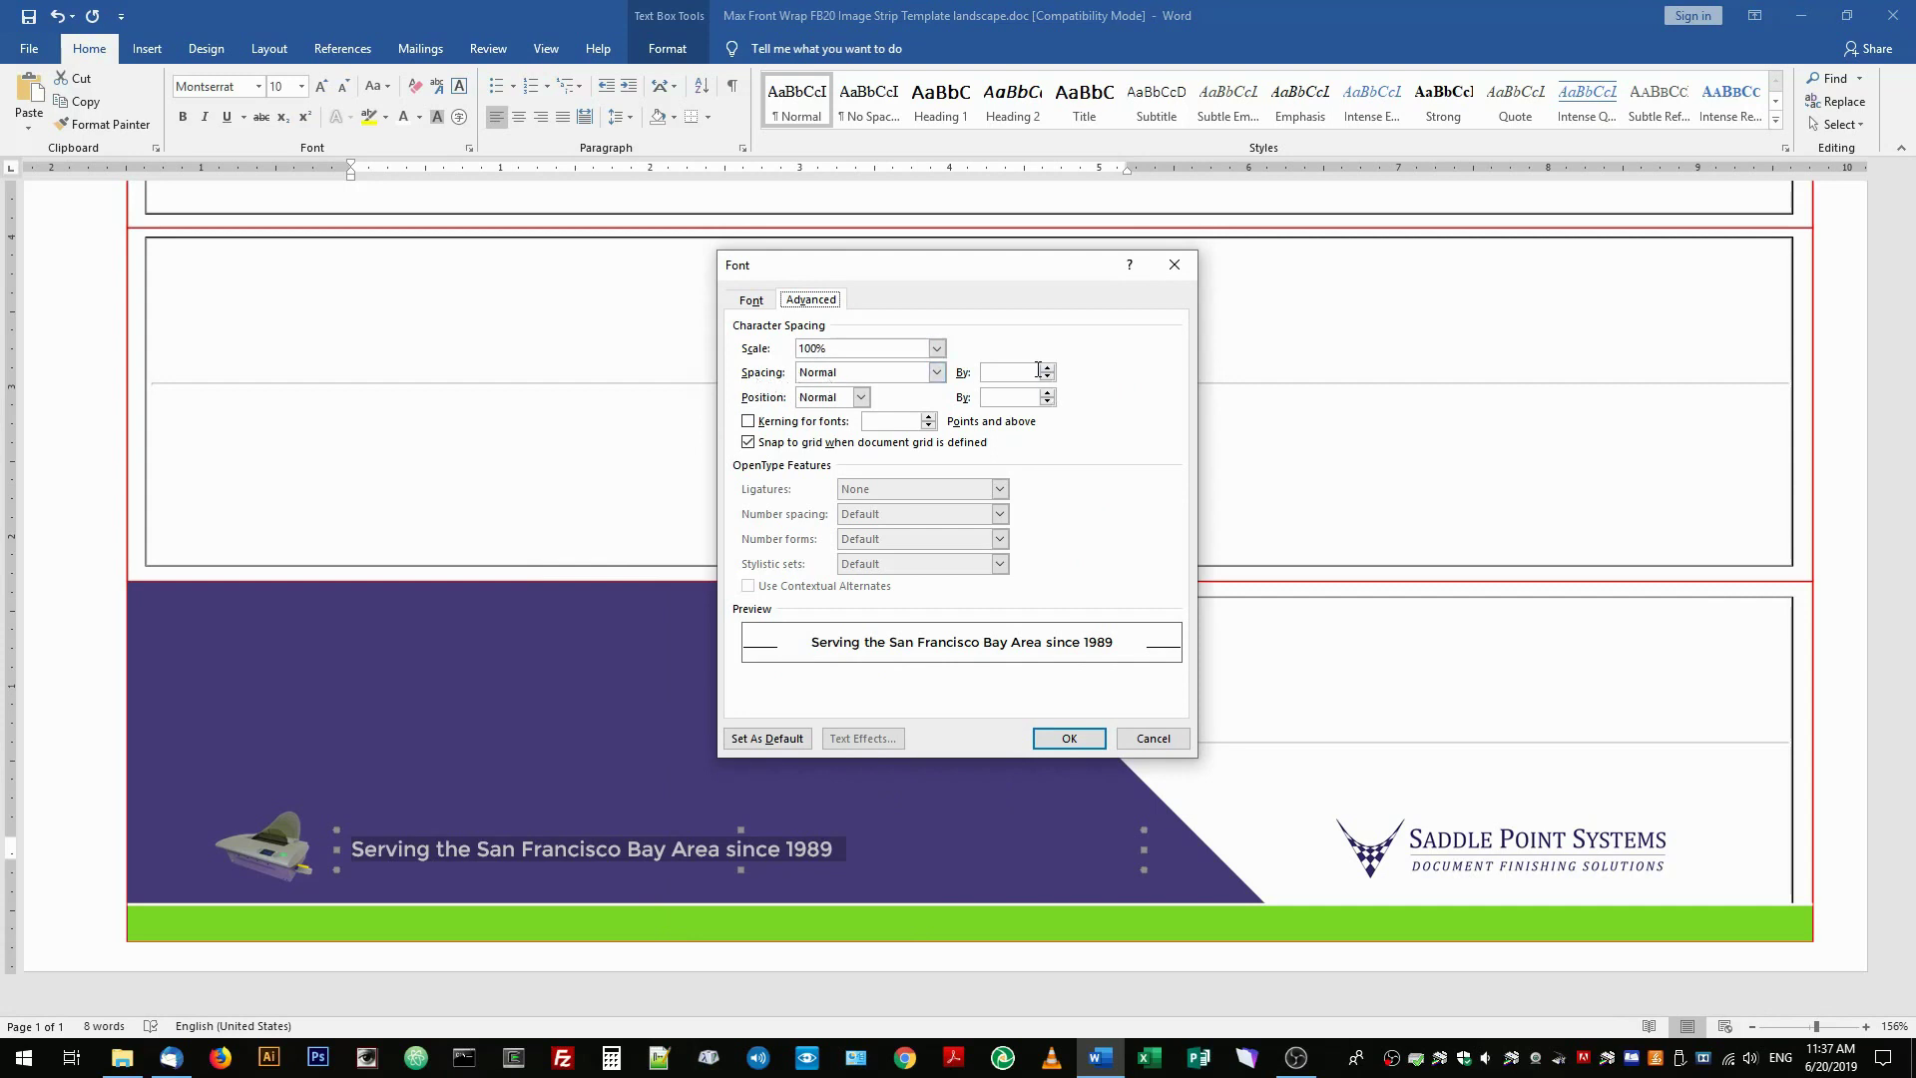
{"action": "type", "text": ".5"}
{"action": "left_click", "coordinate": [1087, 729]}
{"action": "left_click", "coordinate": [930, 853]}
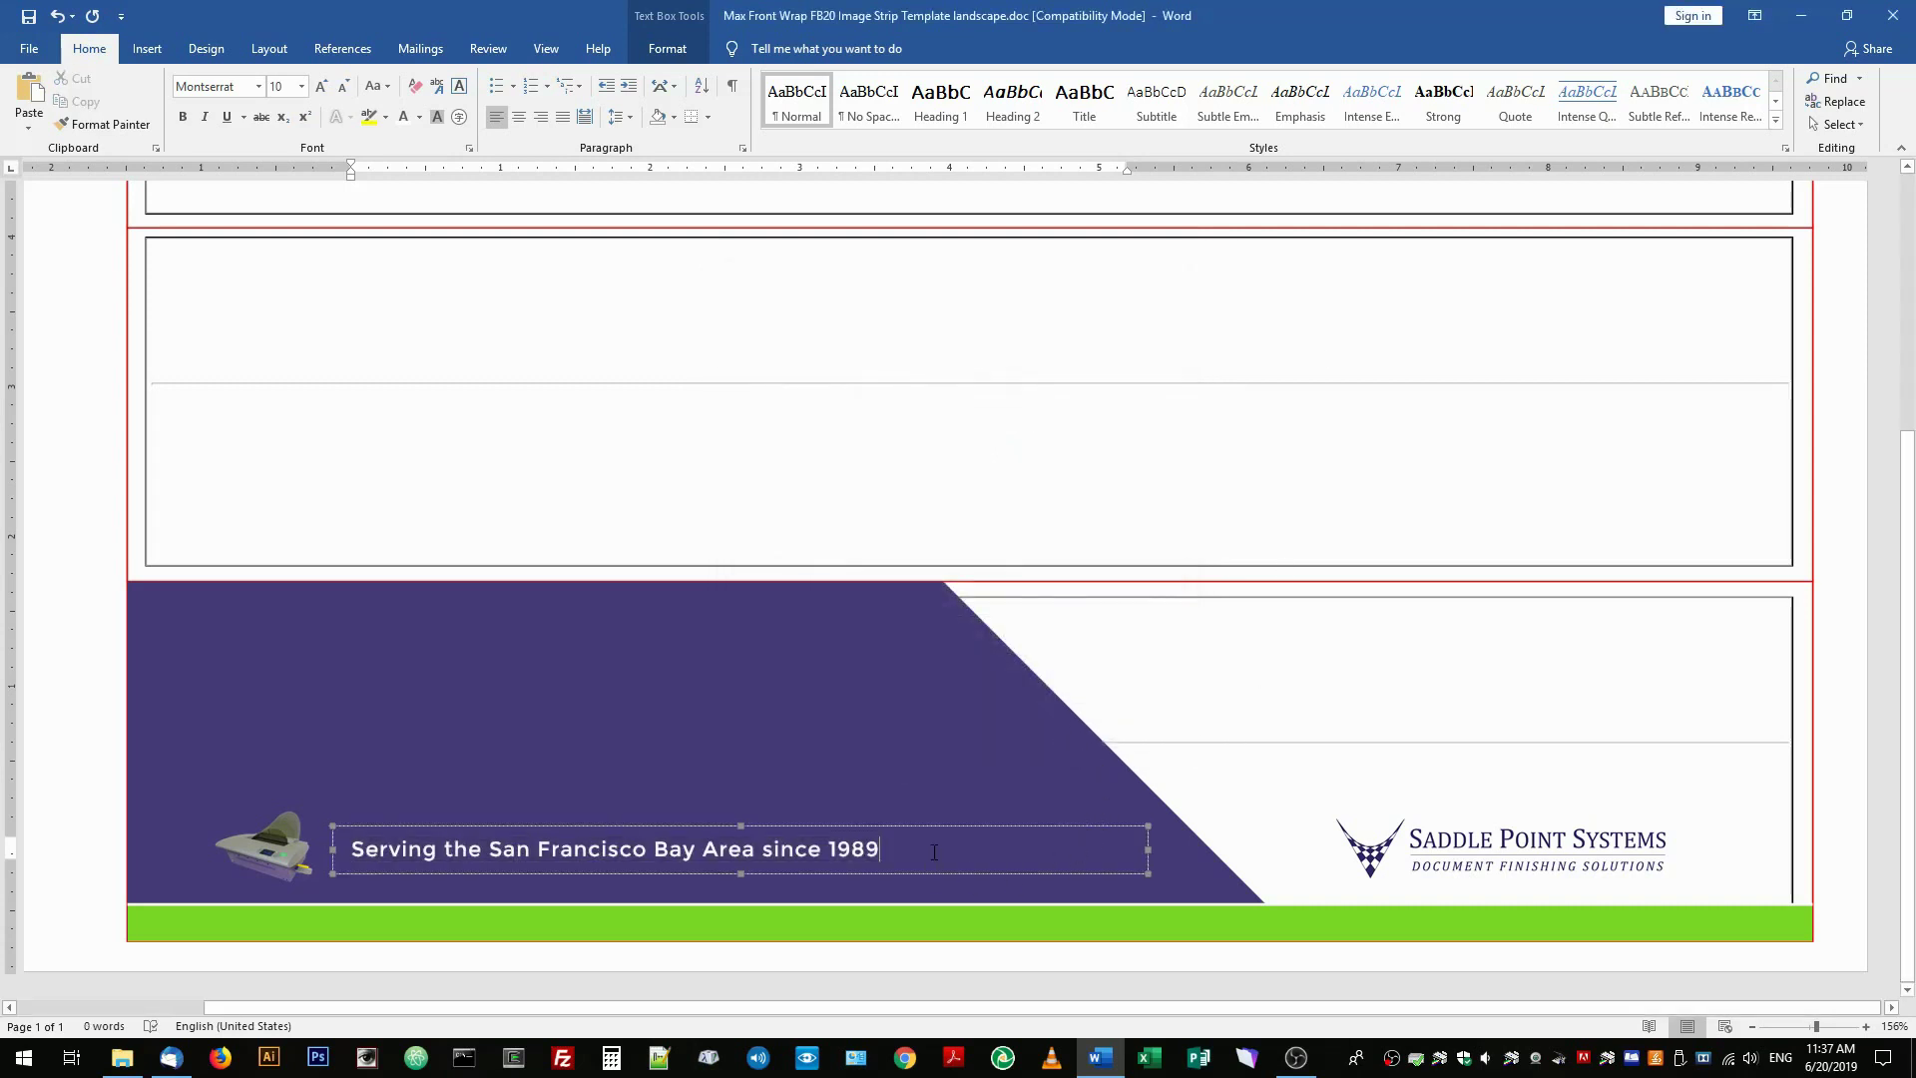
Step: Move the tagline text box about 2.5" right toward the logo and nudge it slightly down toward the green bar
{"action": "left_click", "coordinate": [836, 840]}
{"action": "left_click_drag", "start_coordinate": [837, 840], "coordinate": [1033, 855]}
{"action": "left_click_drag", "start_coordinate": [1156, 834], "coordinate": [1156, 837]}
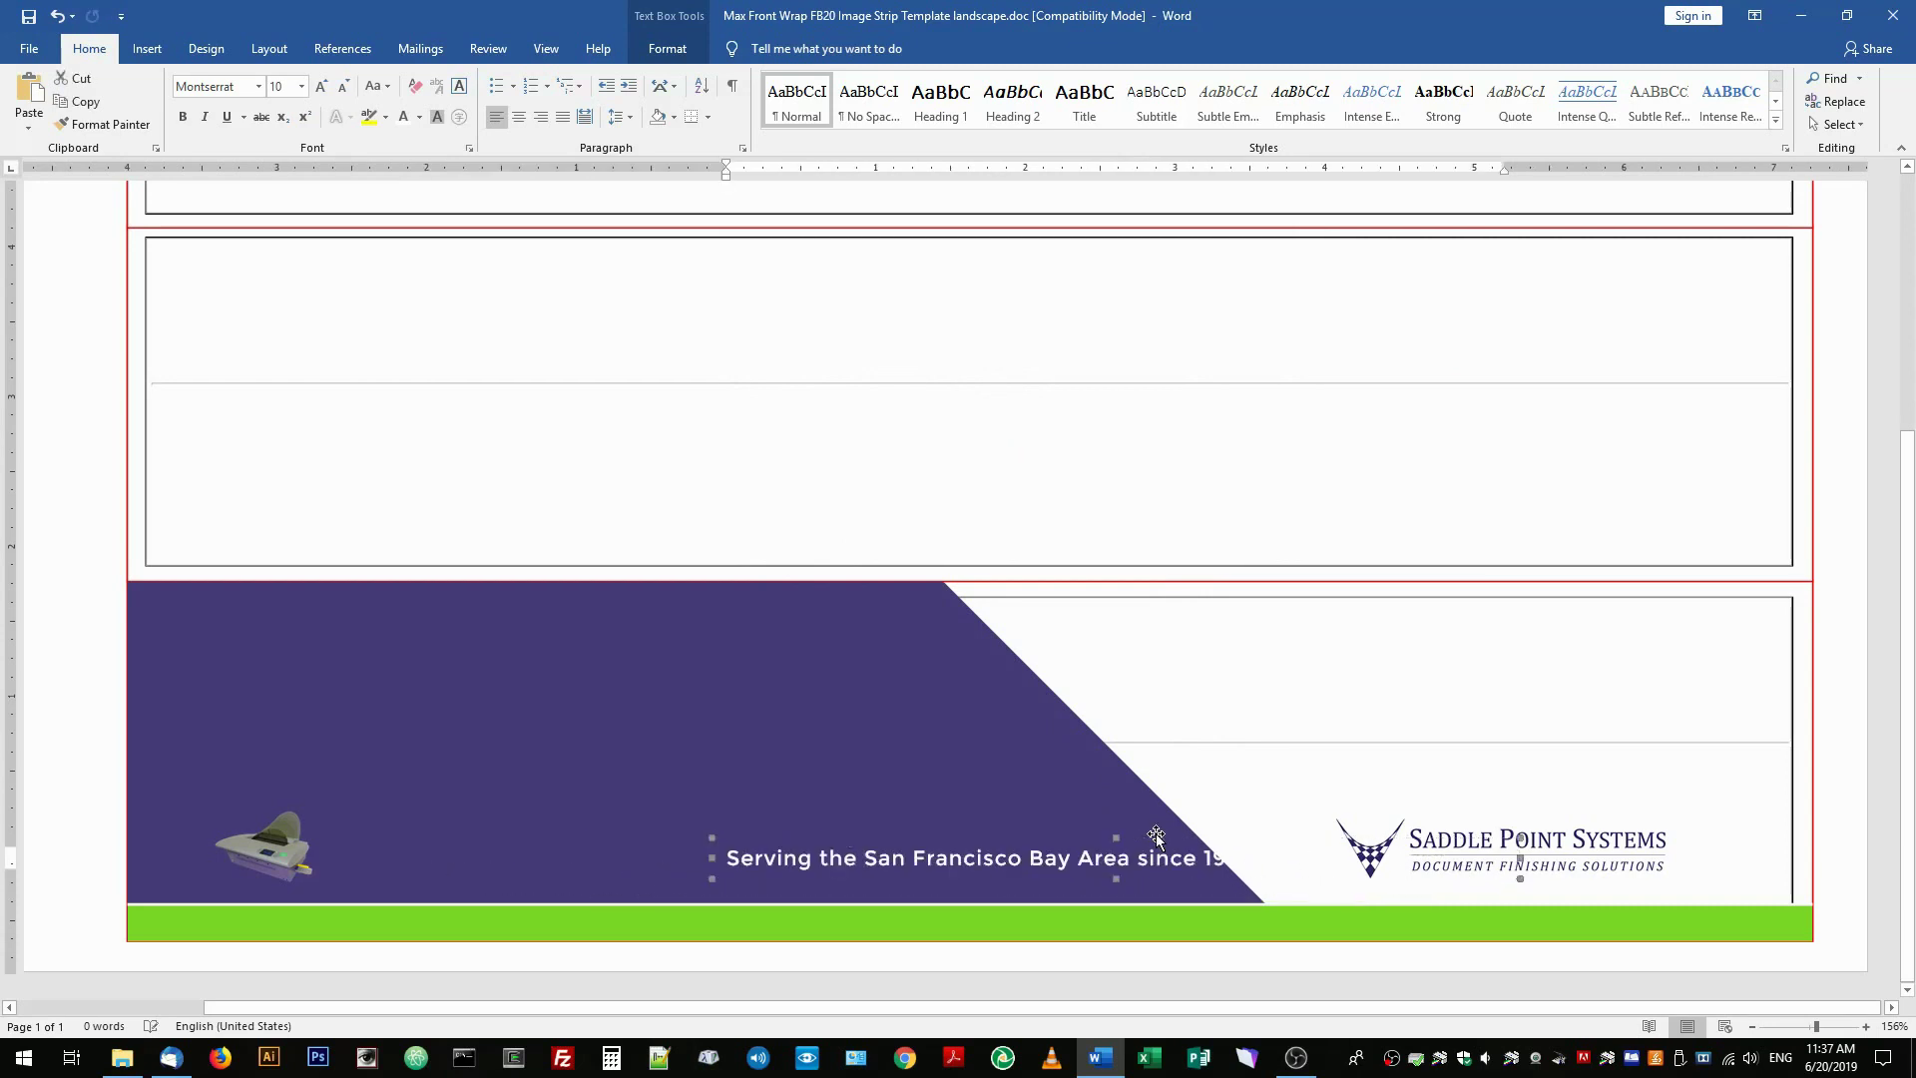
{"action": "key", "text": "Down"}
{"action": "key", "text": "Down"}
{"action": "key", "text": "Down"}
{"action": "key", "text": "Down"}
{"action": "key", "text": "Down"}
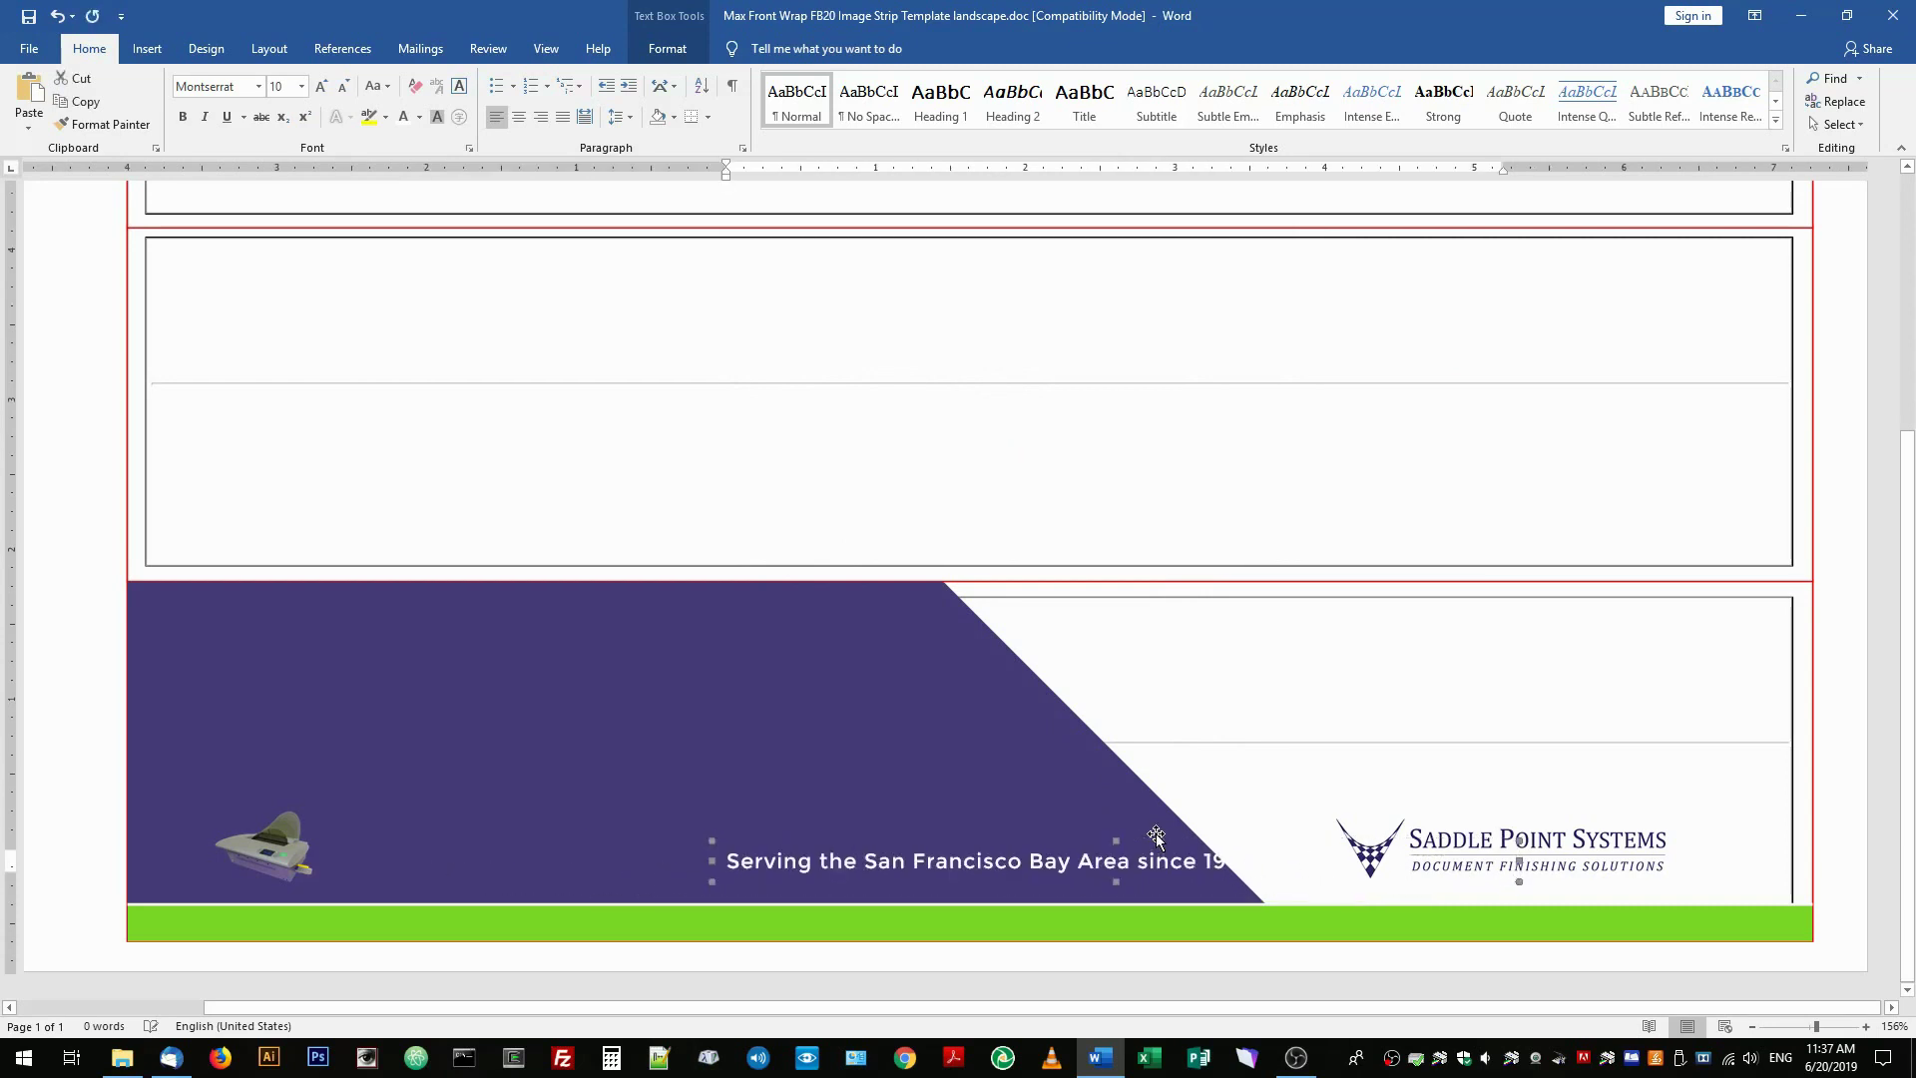
{"action": "key", "text": "Up"}
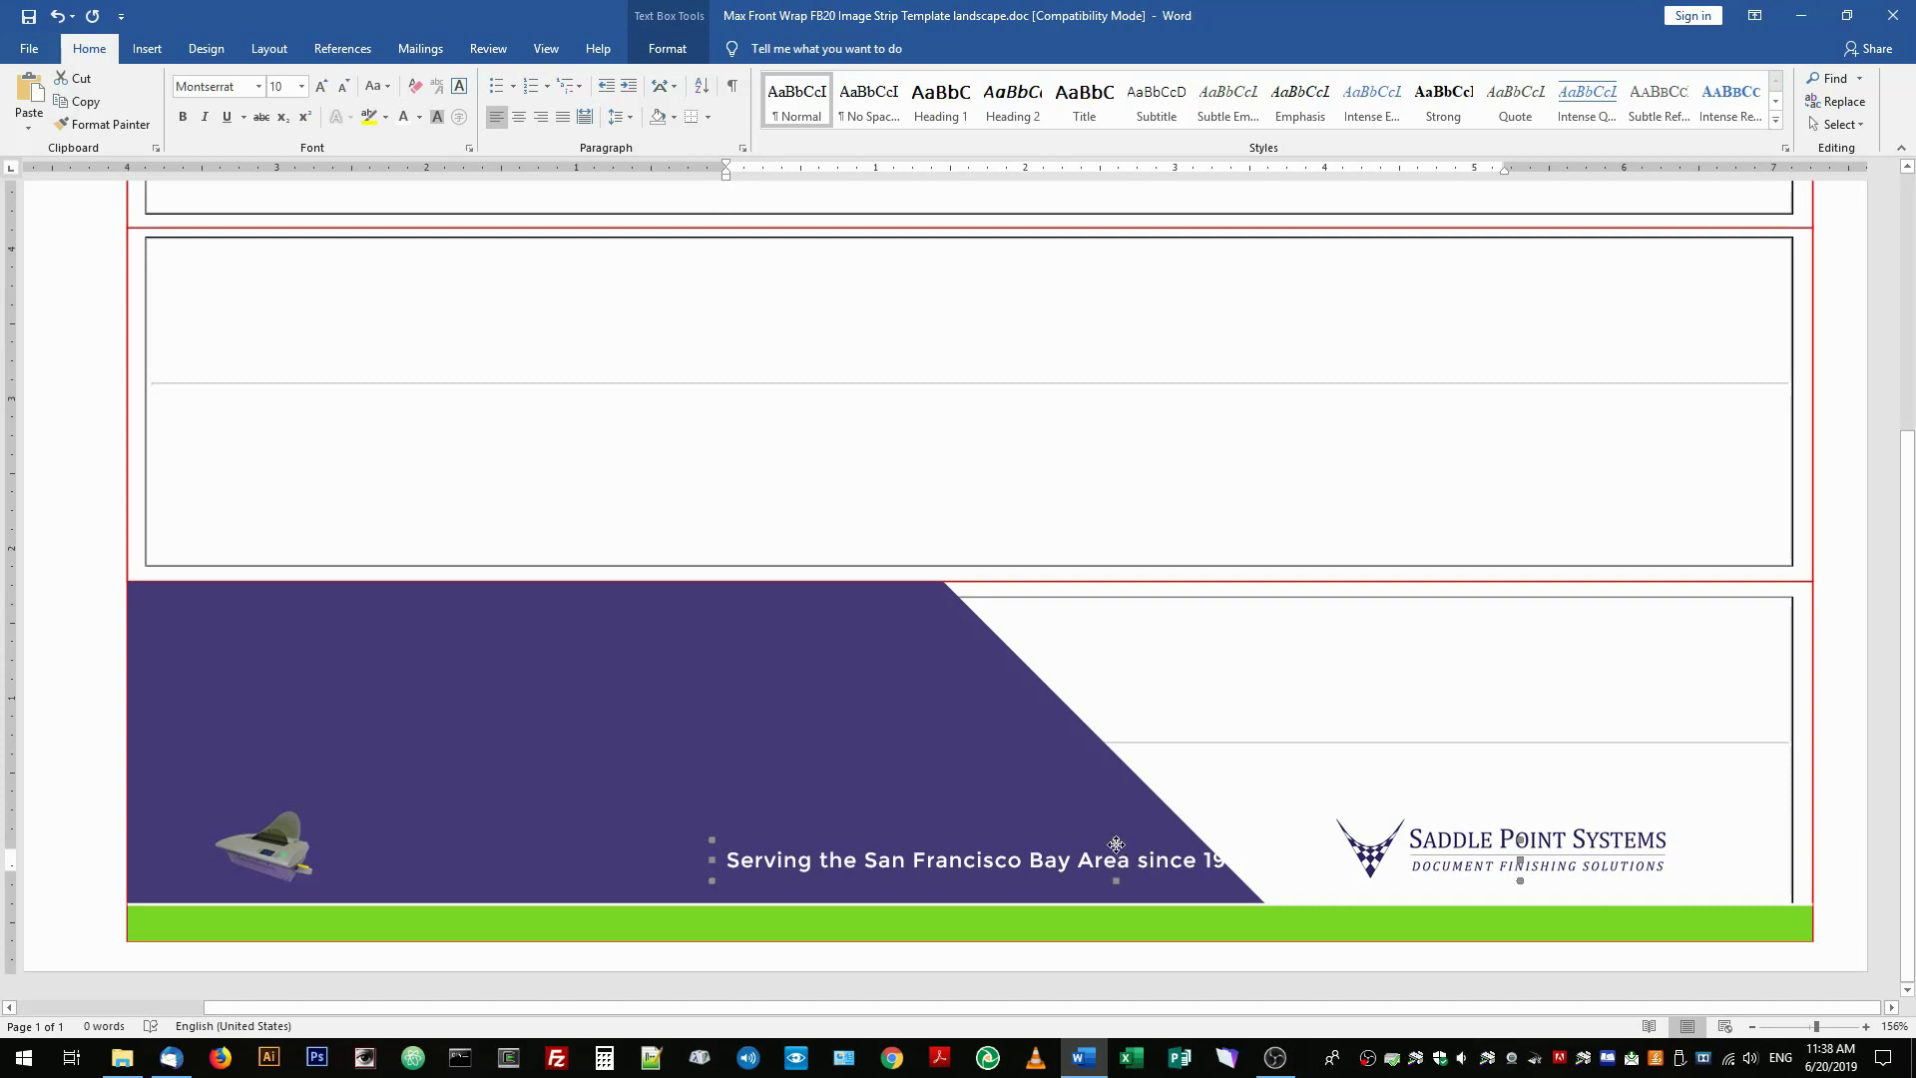
Step: Move the tagline text box back beside the binding machine picture, nudge it slightly left, and deselect it
{"action": "left_click_drag", "start_coordinate": [1118, 843], "coordinate": [744, 840]}
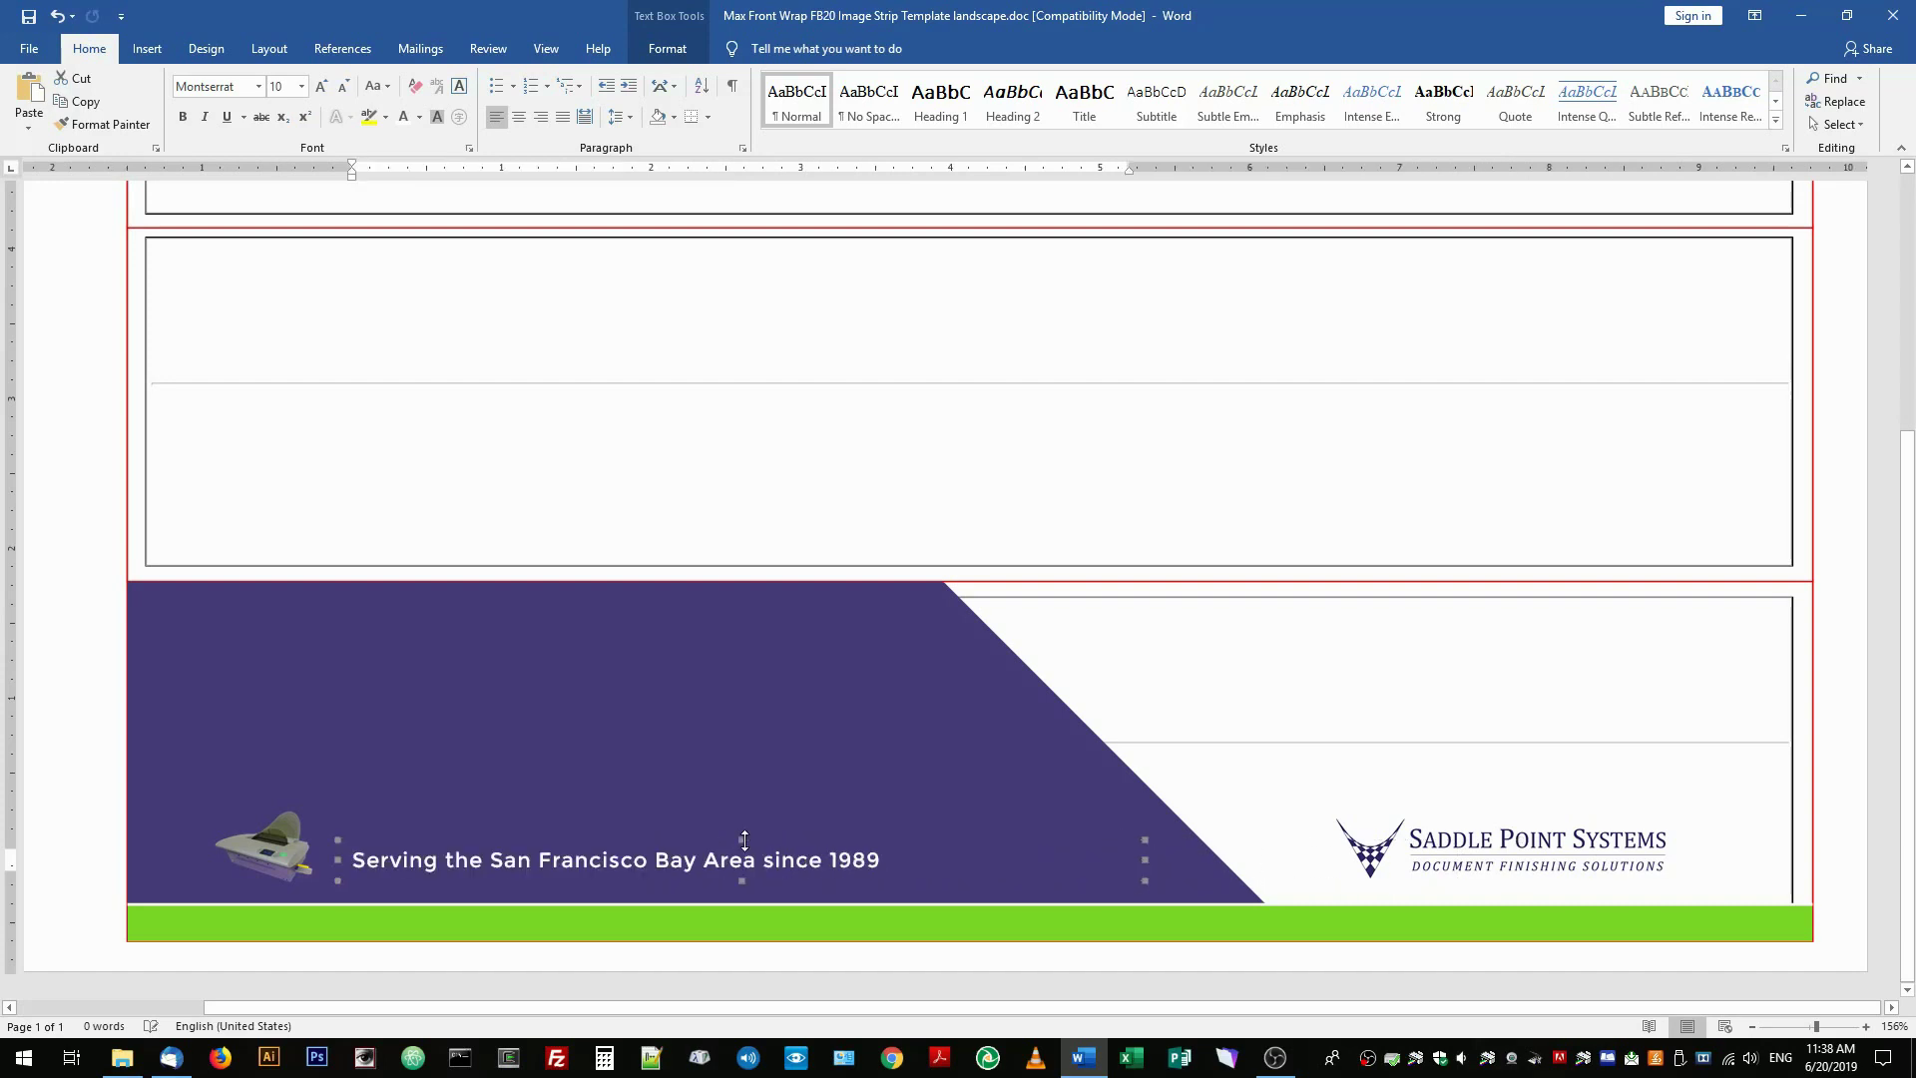
{"action": "key", "text": "Left"}
{"action": "key", "text": "Left"}
{"action": "key", "text": "Left"}
{"action": "key", "text": "Left"}
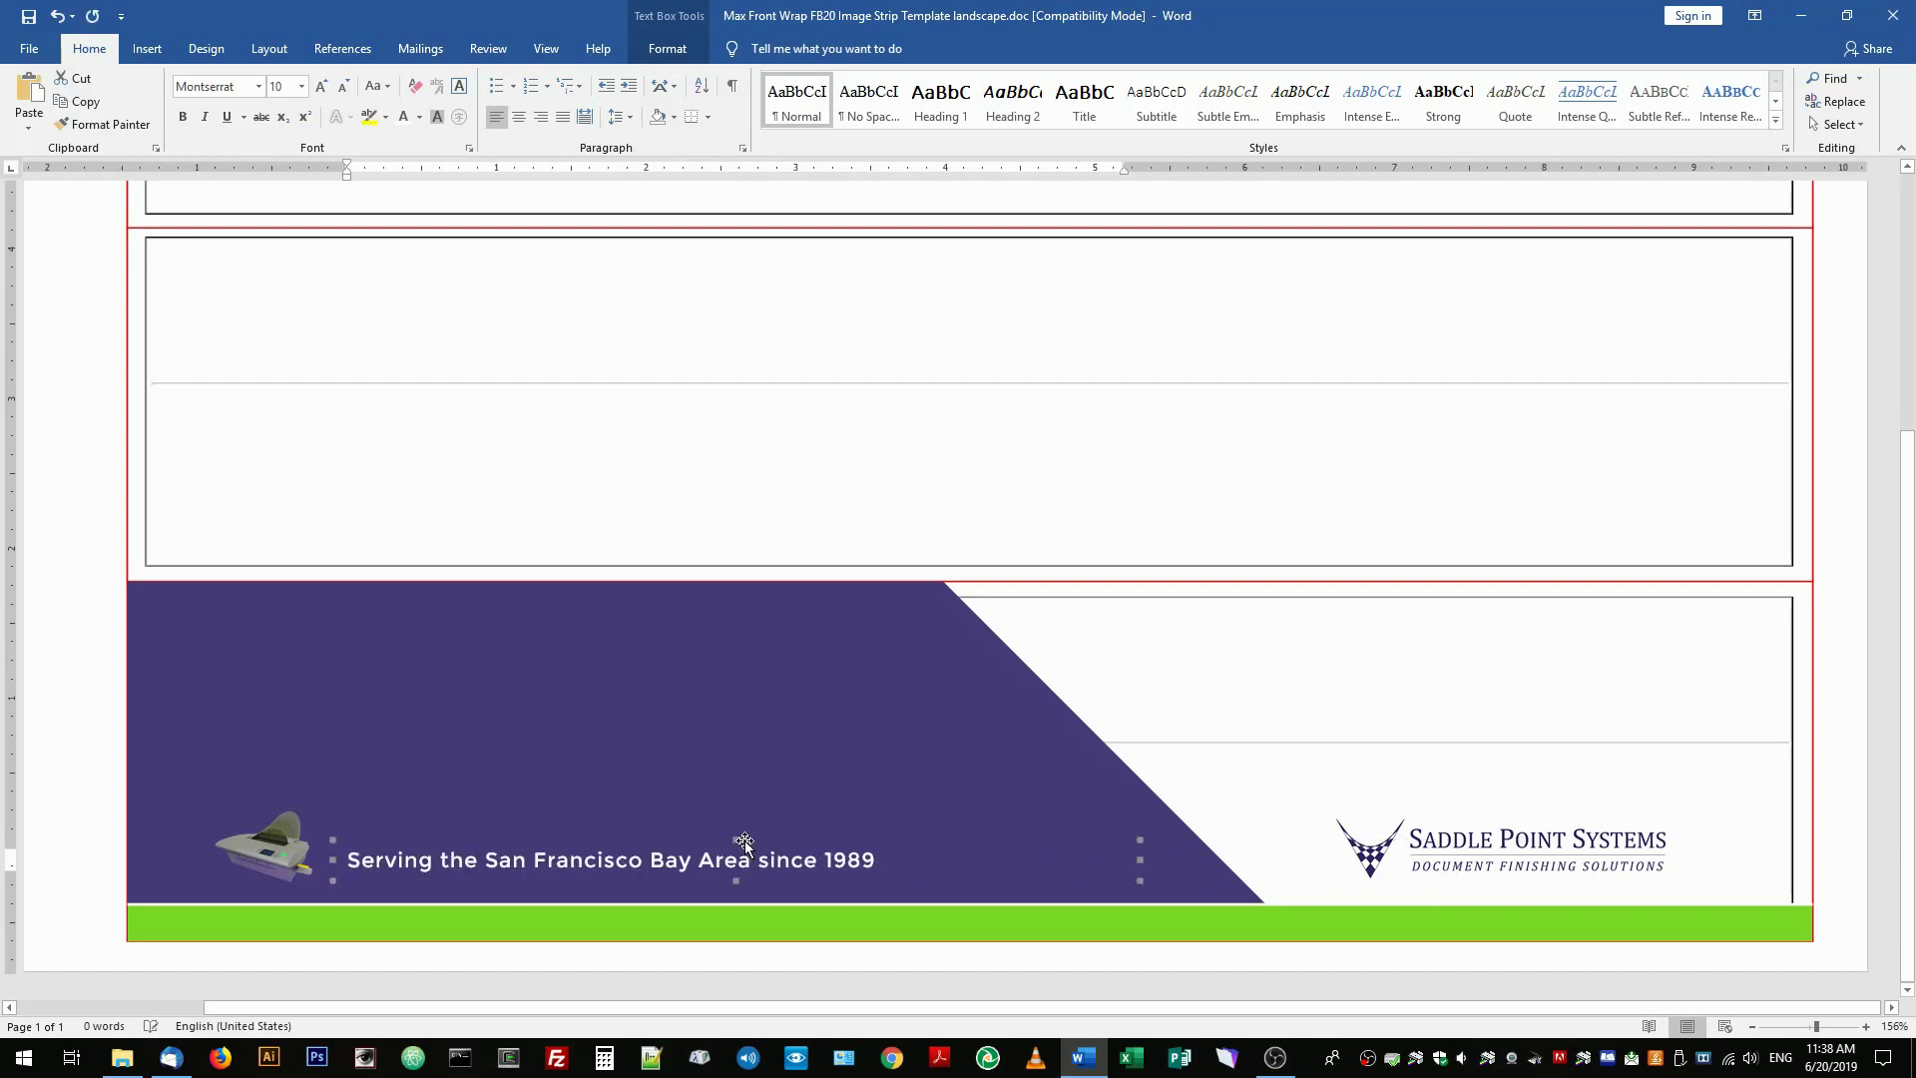
{"action": "key", "text": "Left"}
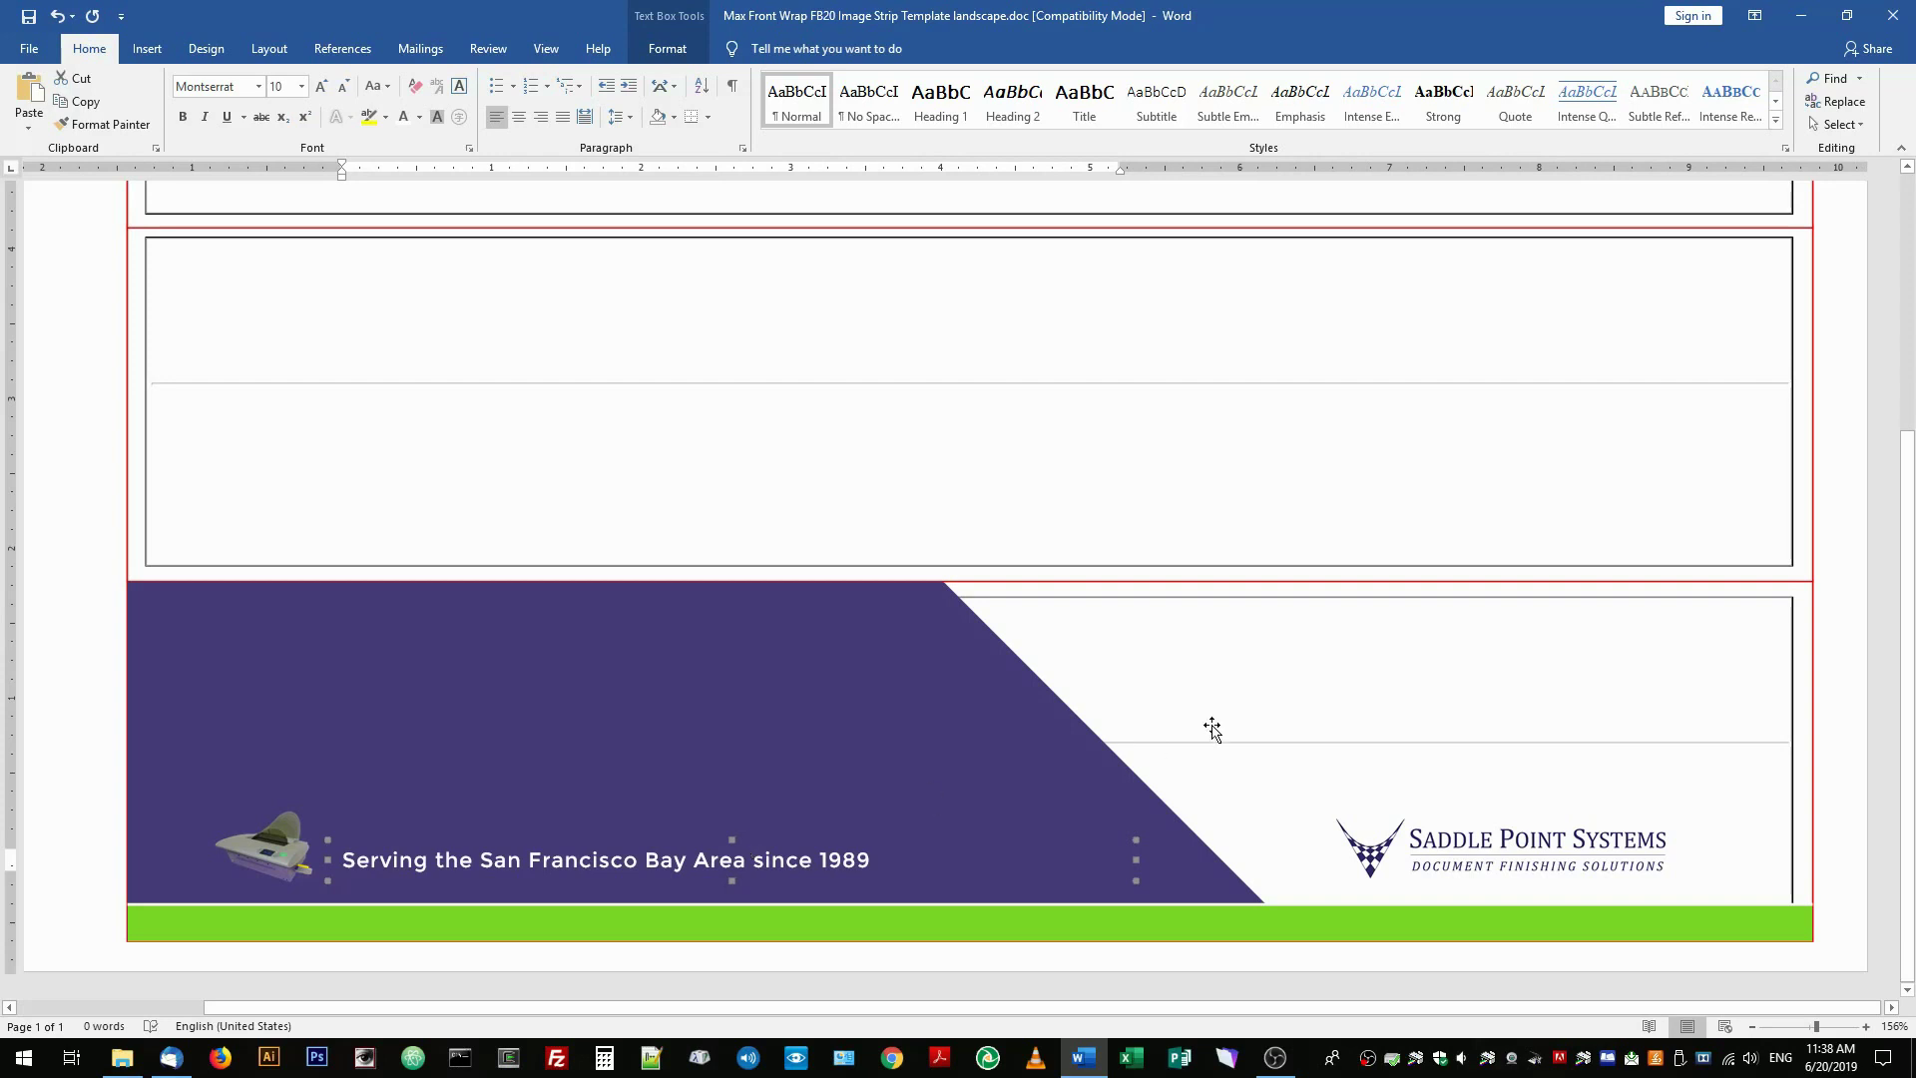
{"action": "left_click", "coordinate": [1834, 631]}
Step: Insert another Simple Text Box and enter "Saddle Point Systems" as its text
{"action": "scroll", "coordinate": [1805, 685], "scroll_direction": "down", "scroll_amount": 4}
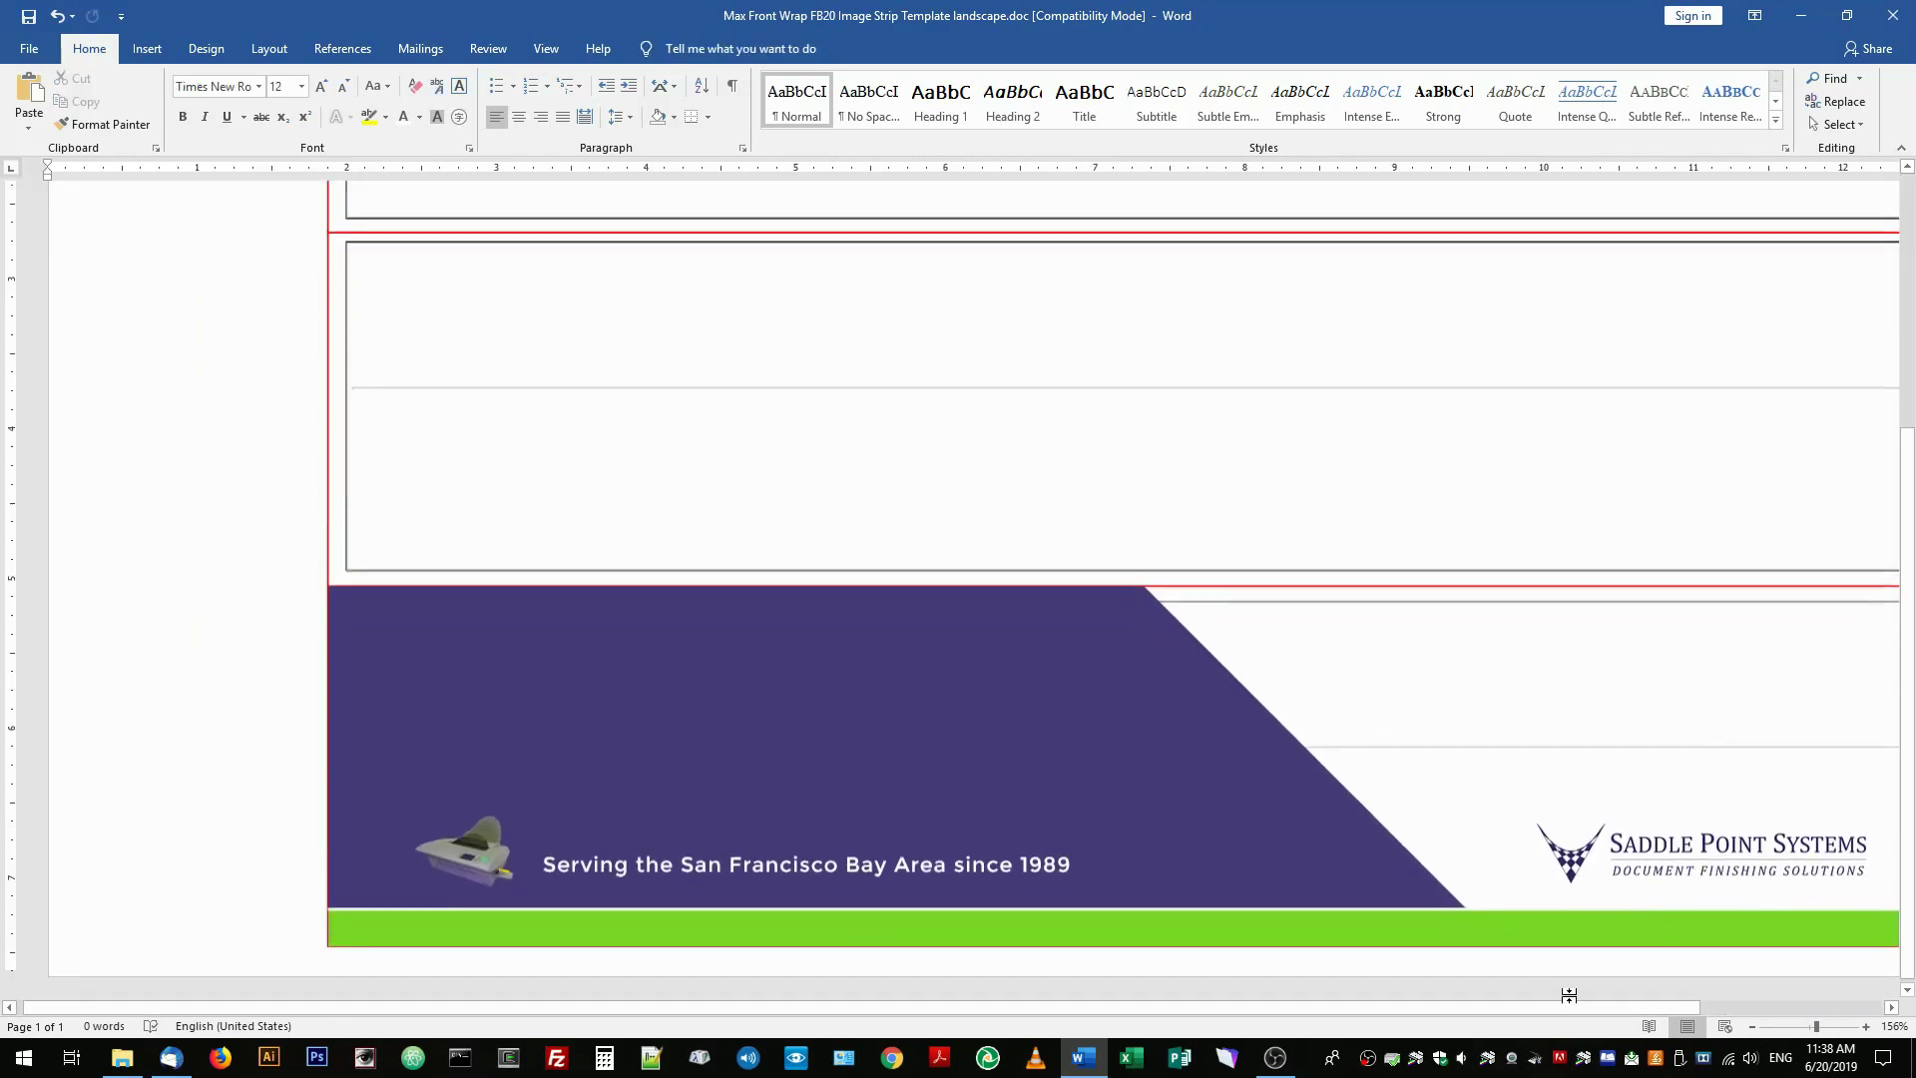
{"action": "left_click_drag", "start_coordinate": [1423, 1006], "coordinate": [1604, 1006]}
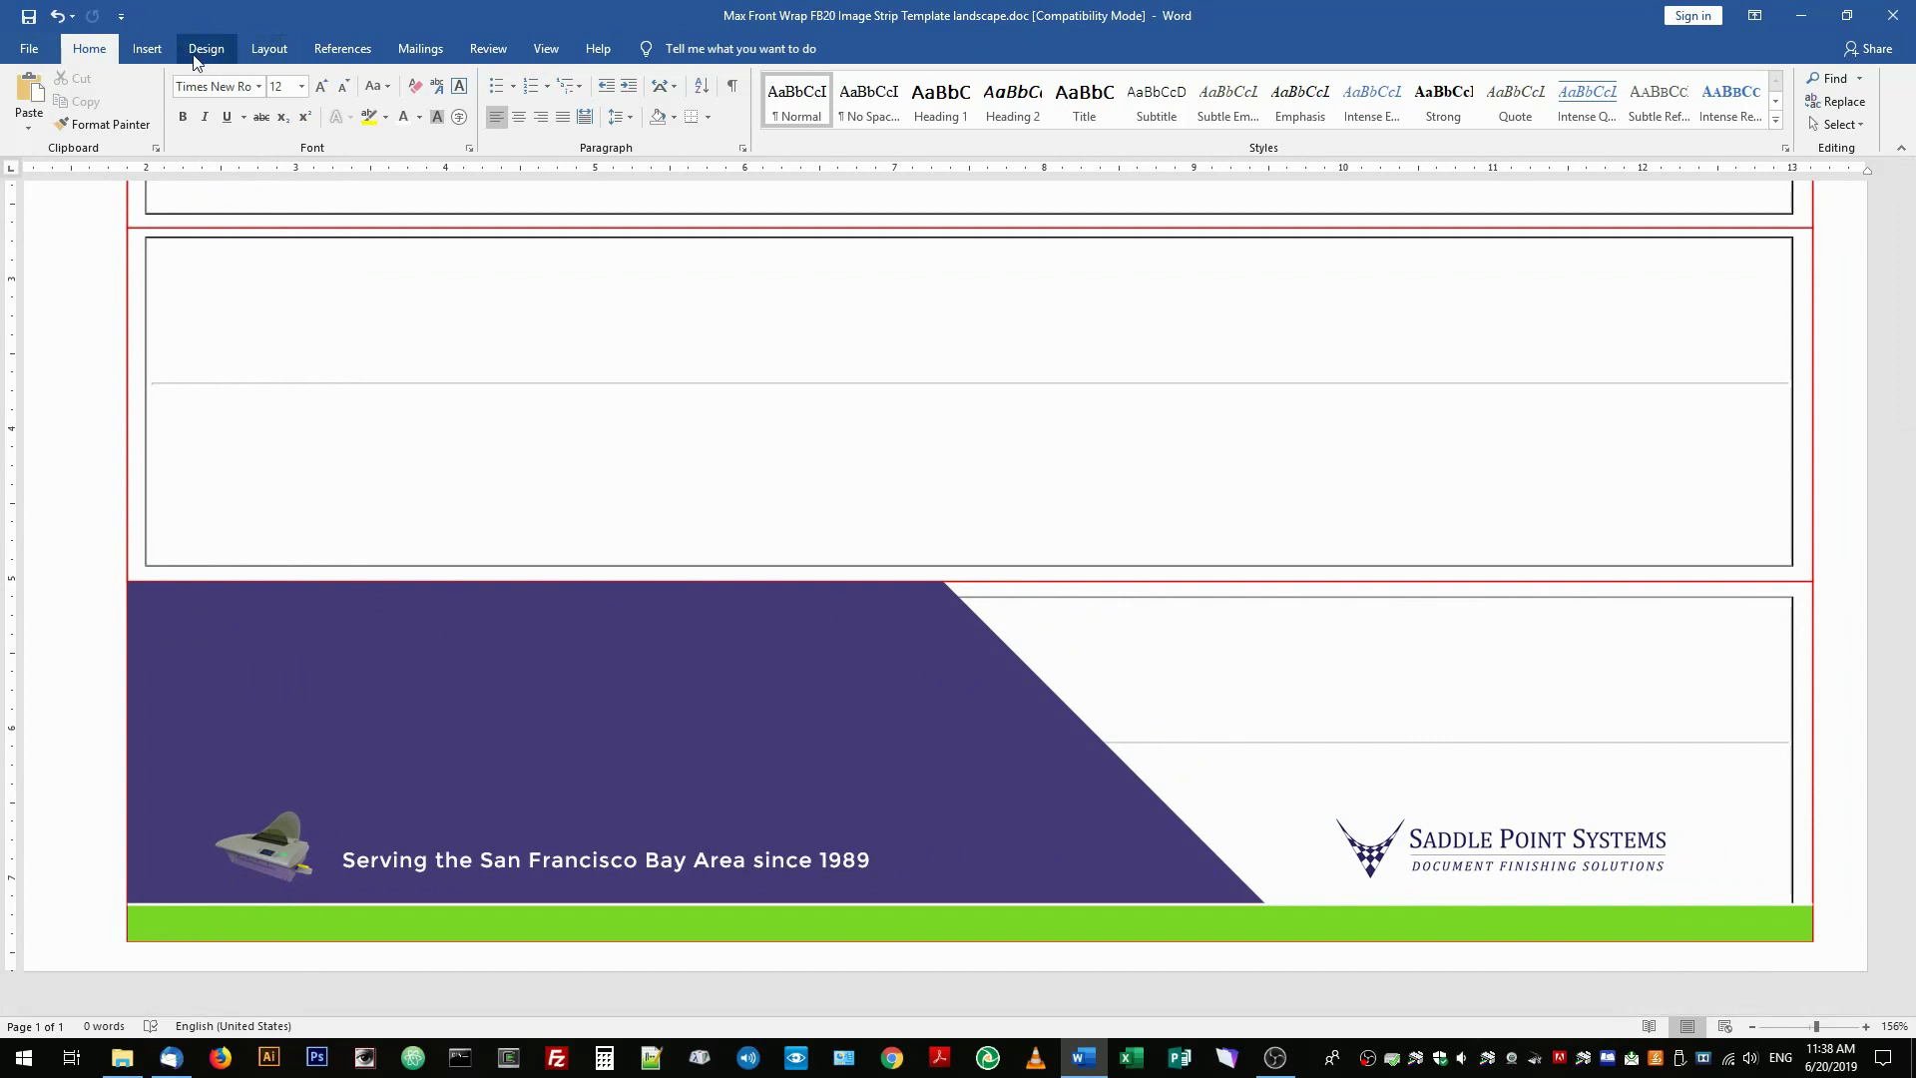
{"action": "left_click", "coordinate": [147, 48]}
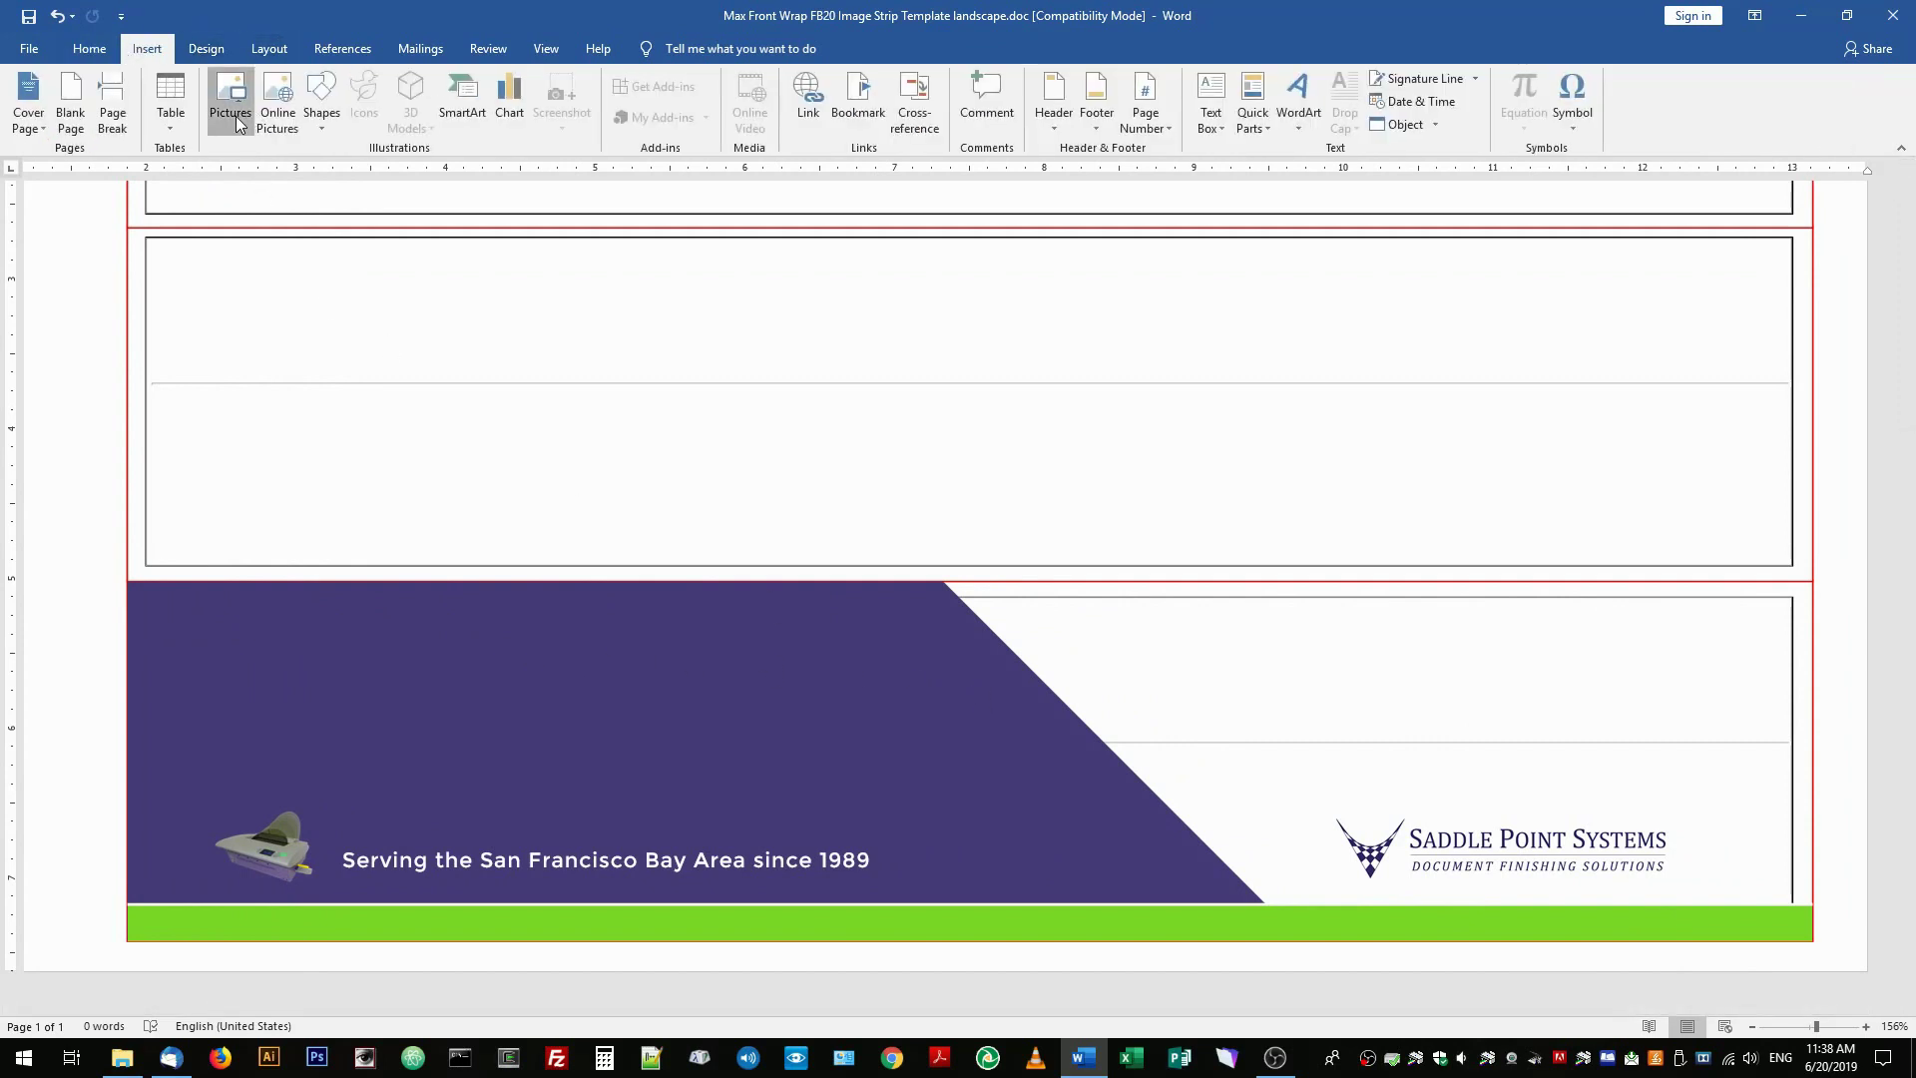
{"action": "left_click", "coordinate": [1212, 118]}
{"action": "left_click", "coordinate": [1209, 394]}
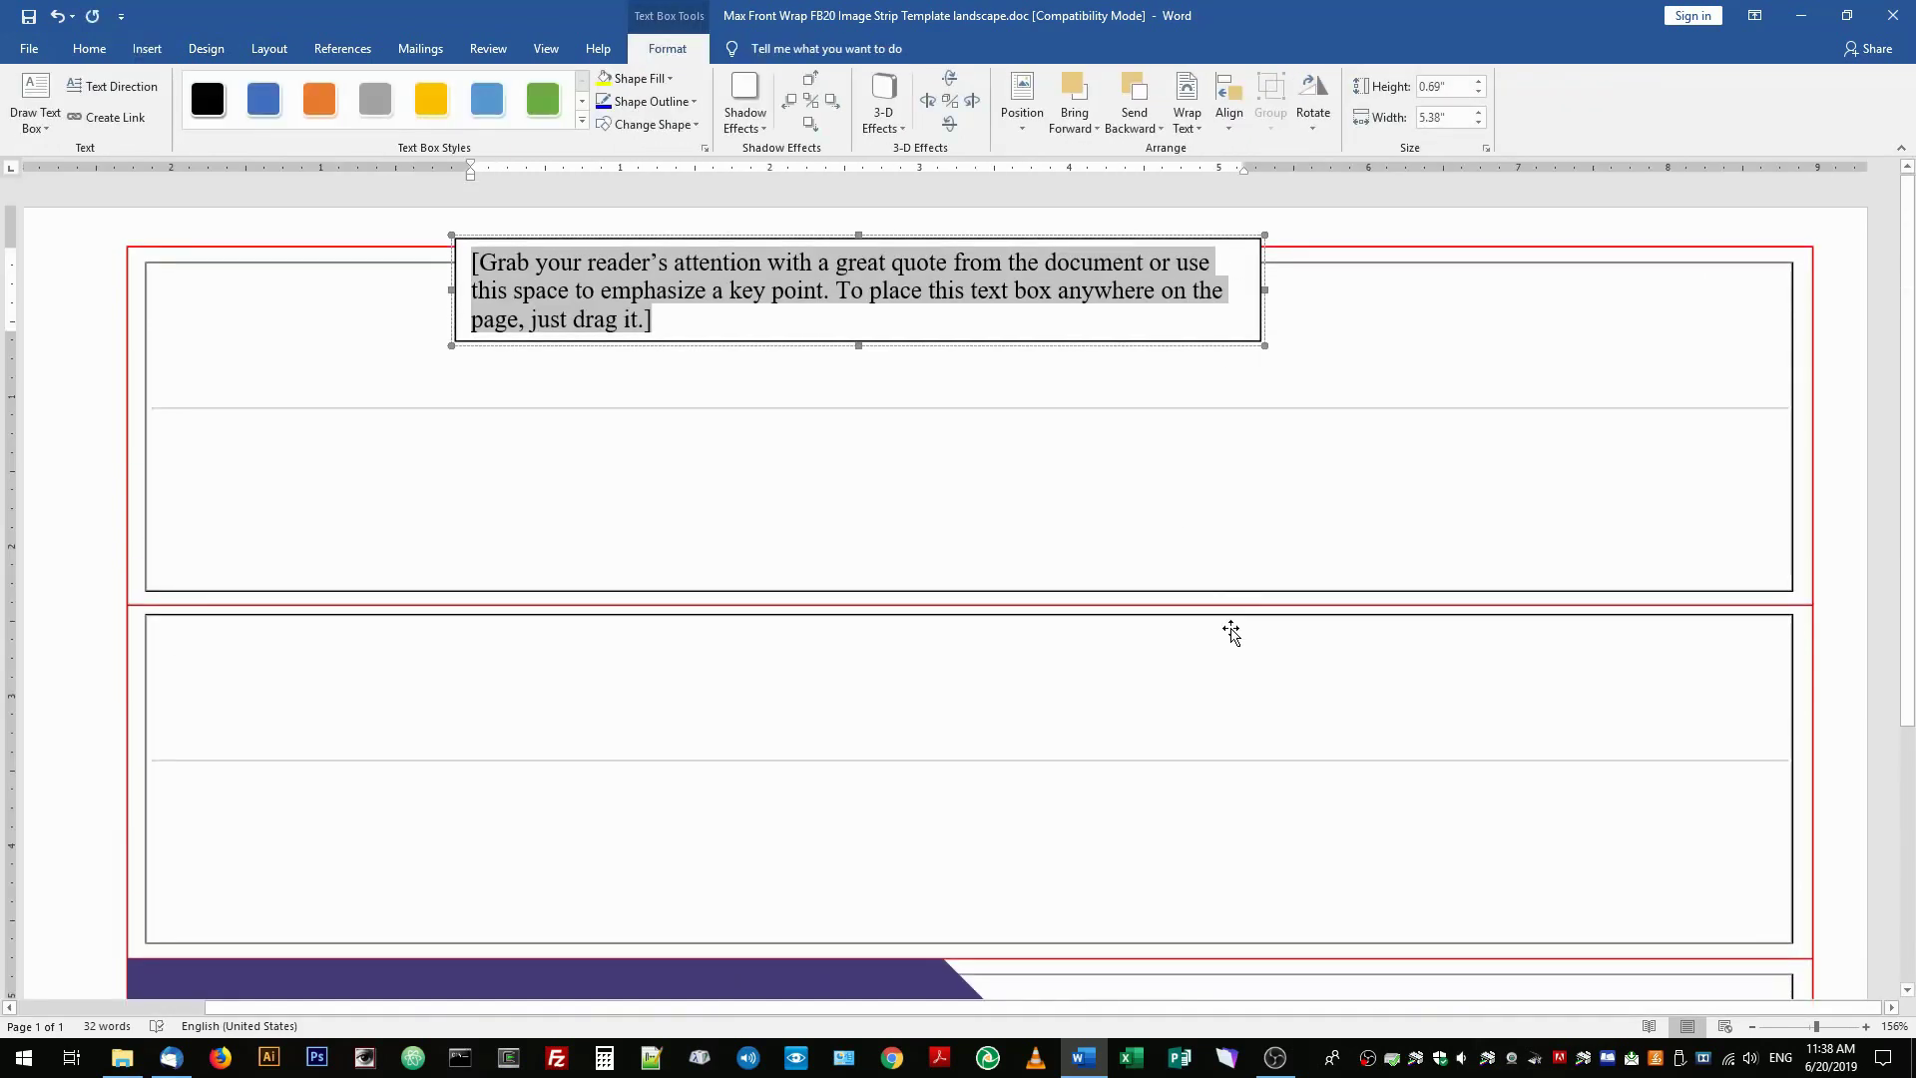
{"action": "type", "text": "260"}
{"action": "key", "text": "BackSpace"}
{"action": "key", "text": "BackSpace"}
{"action": "key", "text": "BackSpace"}
{"action": "type", "text": "Saddle Point Systems"}
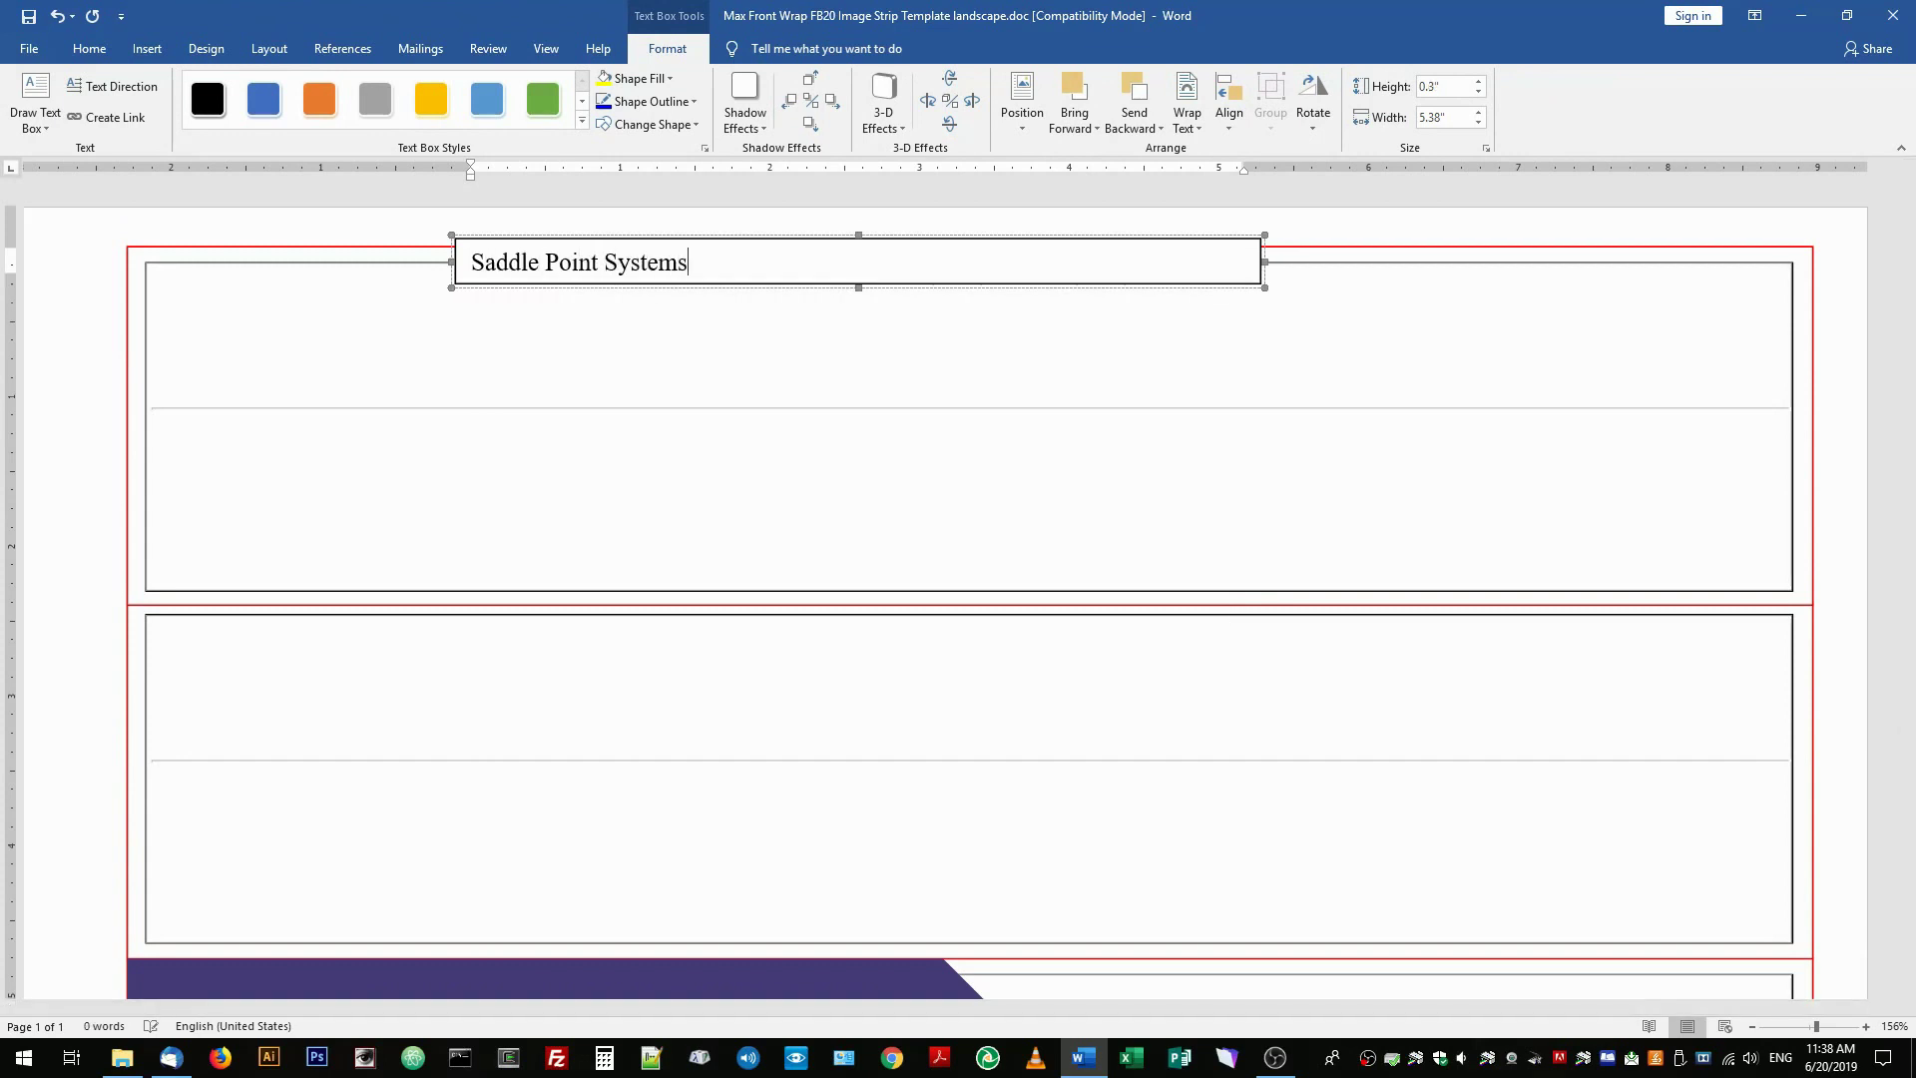
Step: Append the company's postal address and telephone number, separated by middle dots, and widen the text box to about 7.07"
{"action": "type", "text": " · 2608 Ninth Street · Berkeley, CA "}
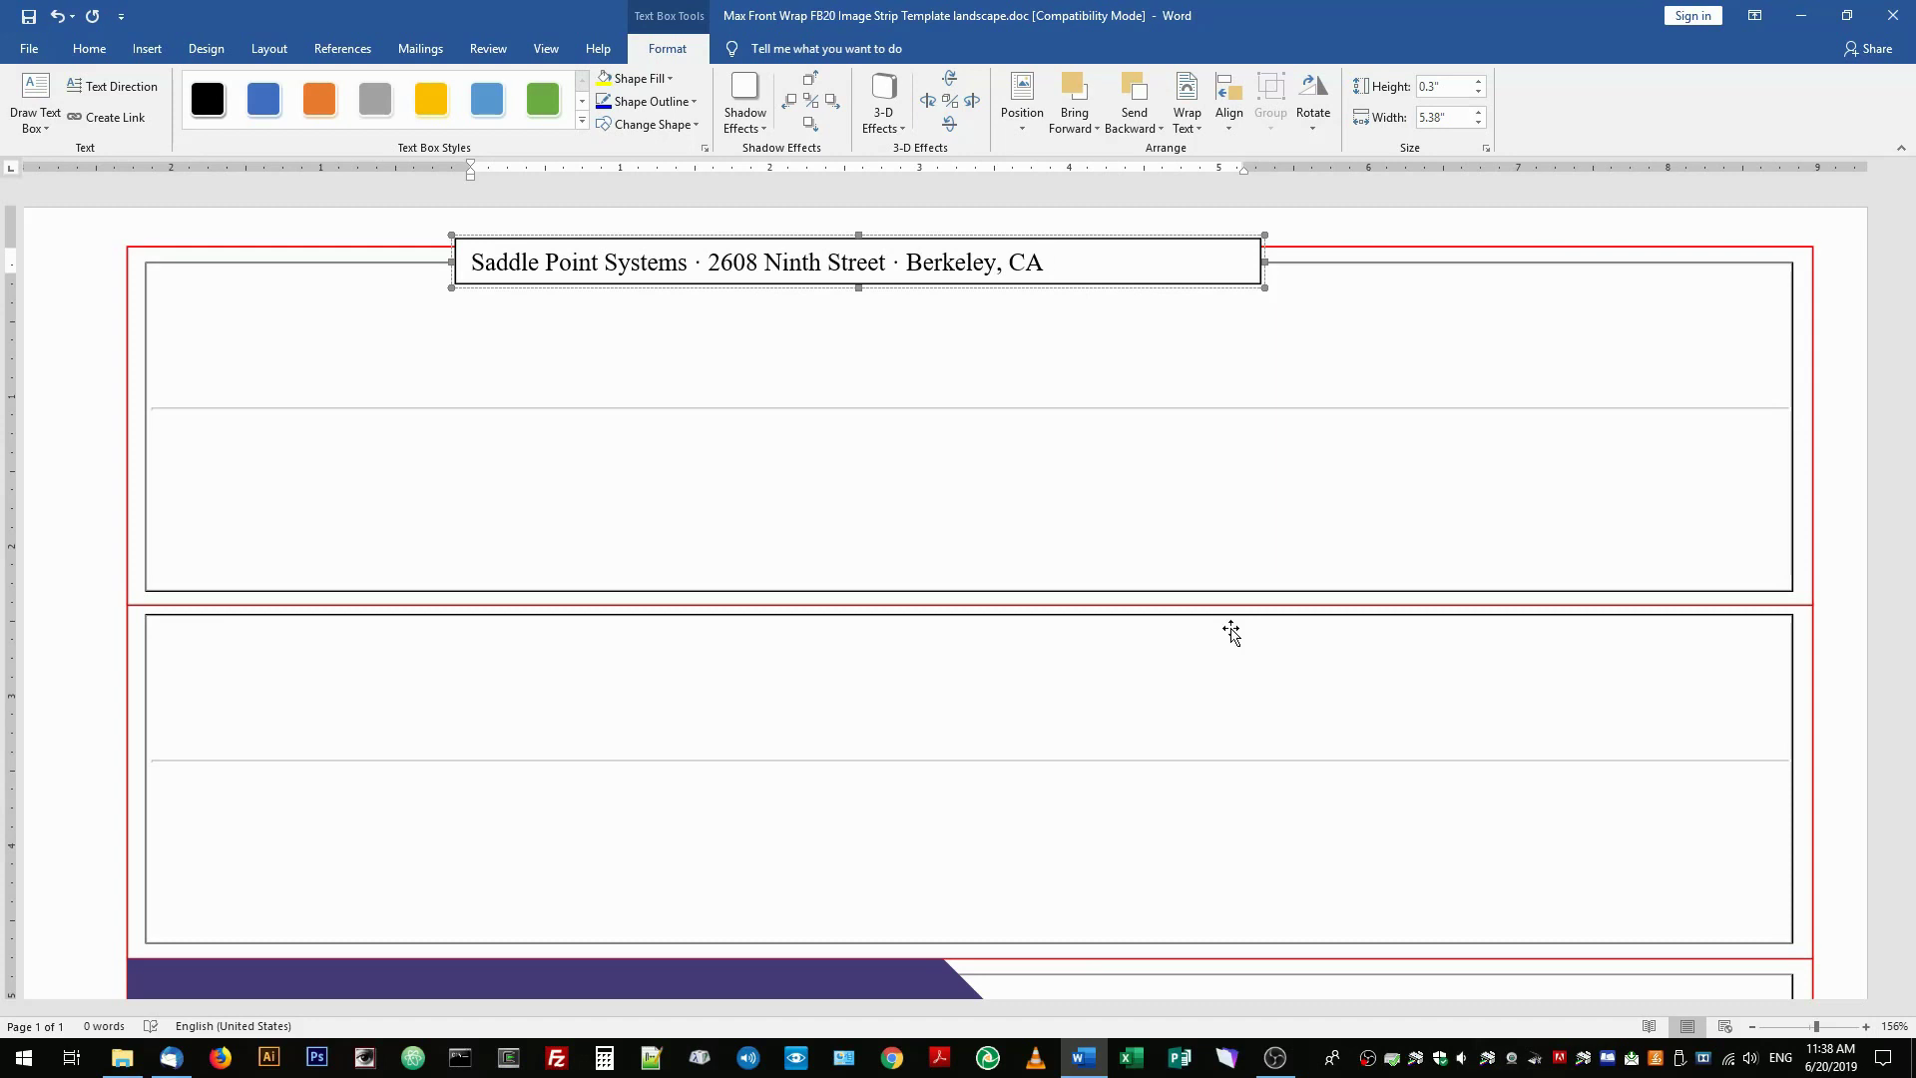
{"action": "type", "text": "· 94710"}
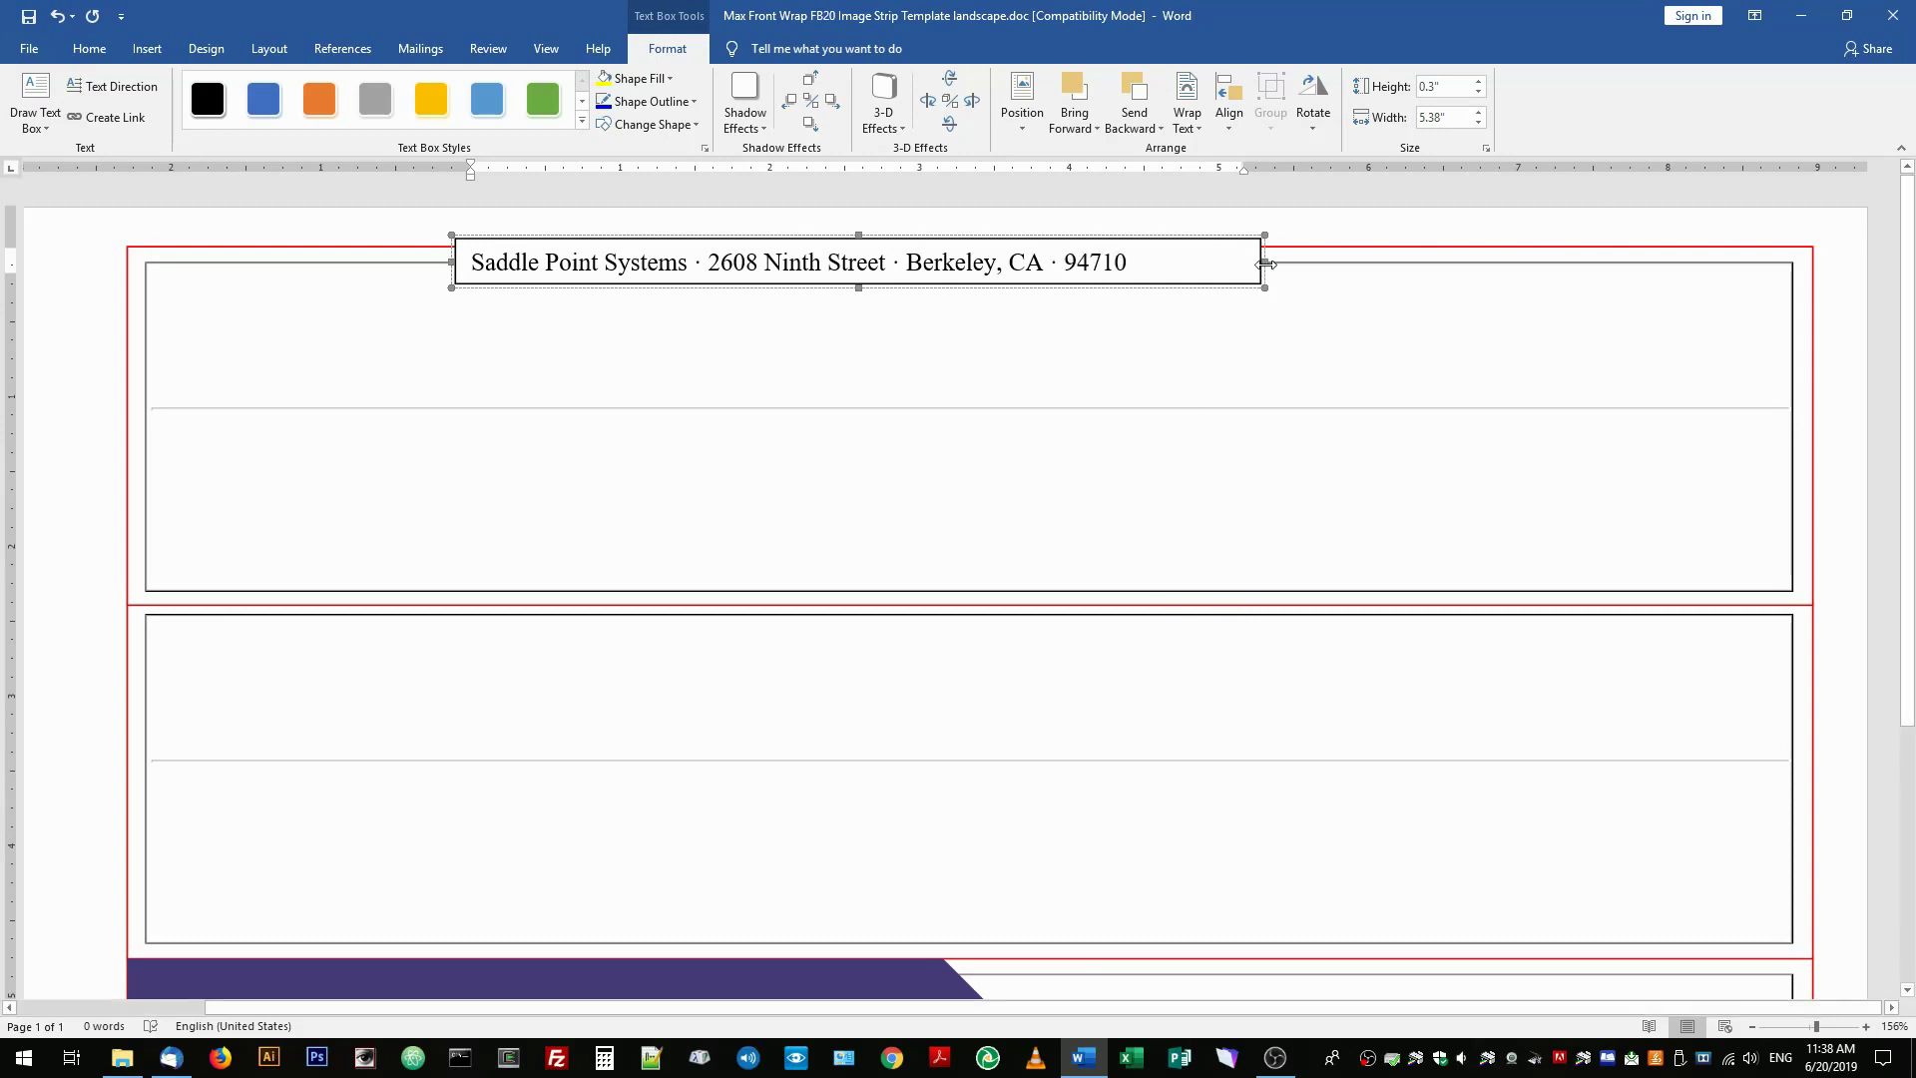
{"action": "left_click_drag", "start_coordinate": [1268, 260], "coordinate": [1520, 279]}
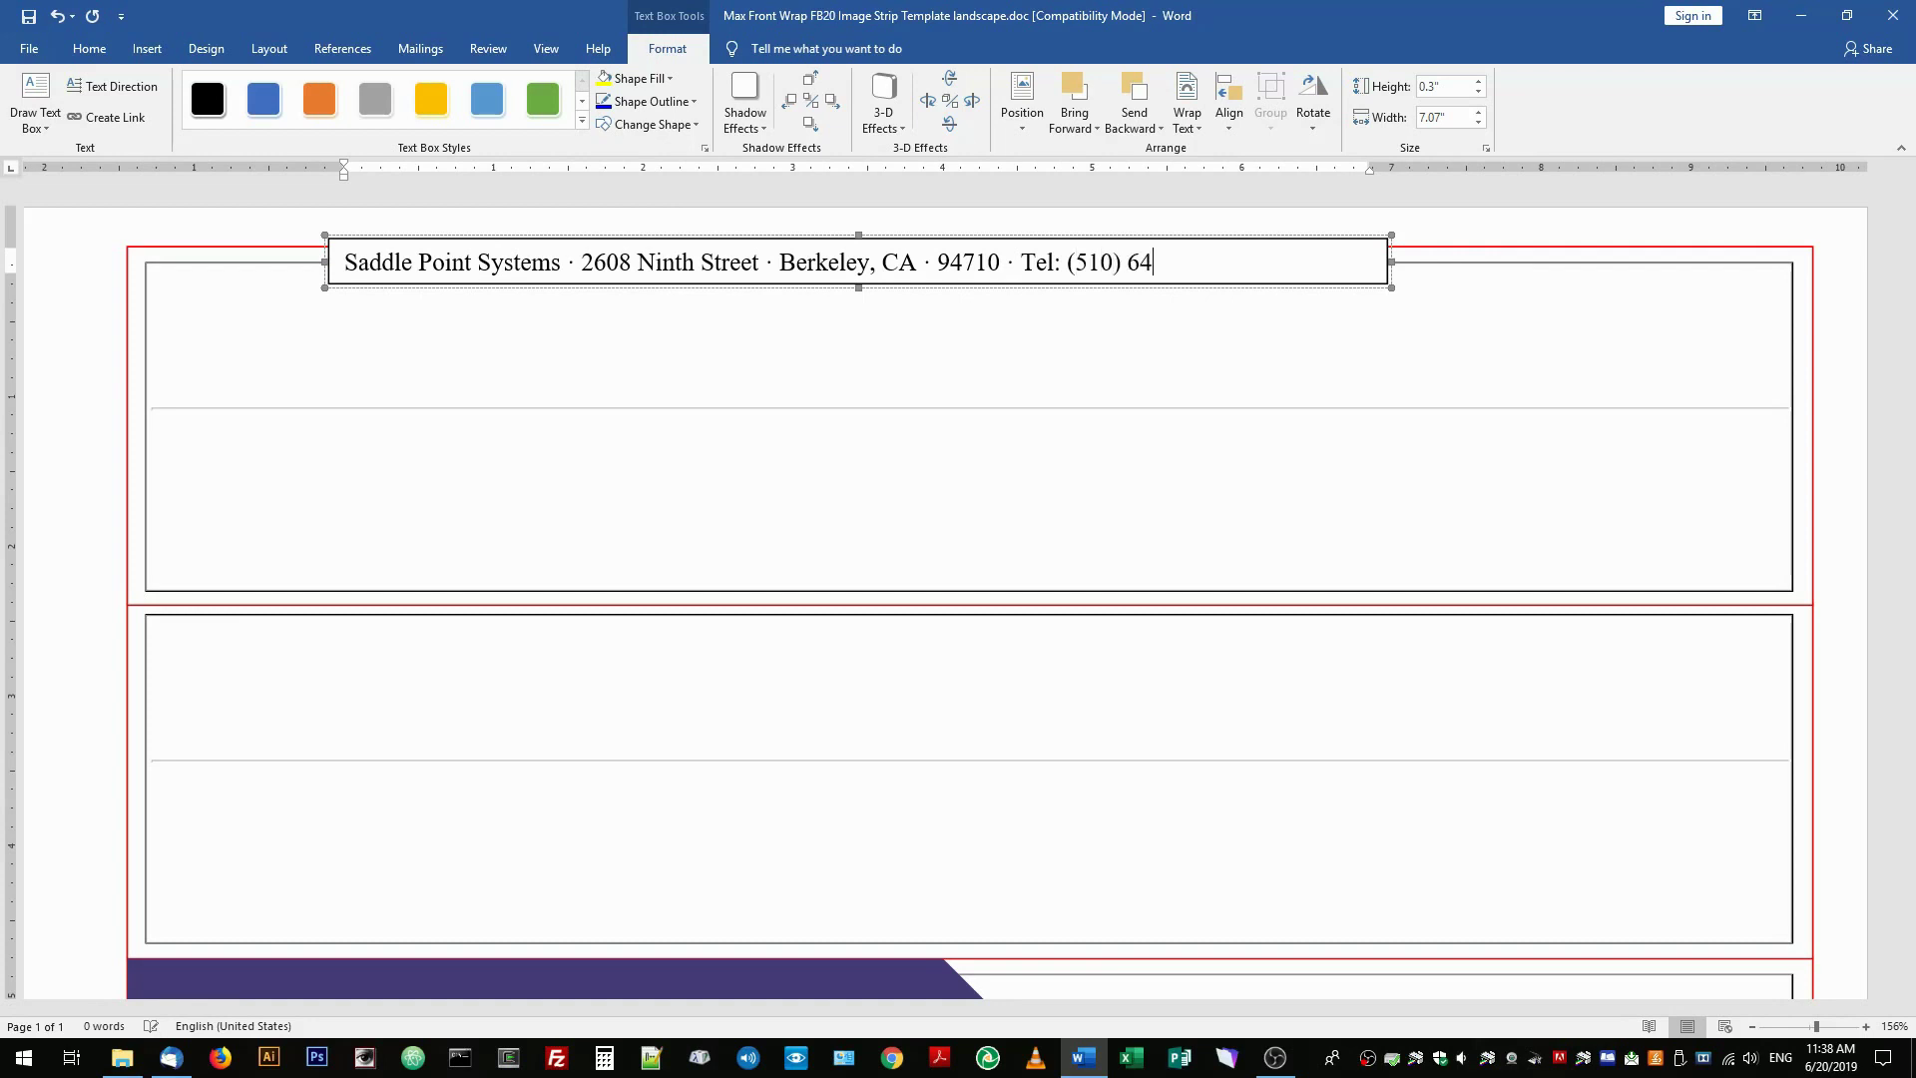
{"action": "type", "text": "500"}
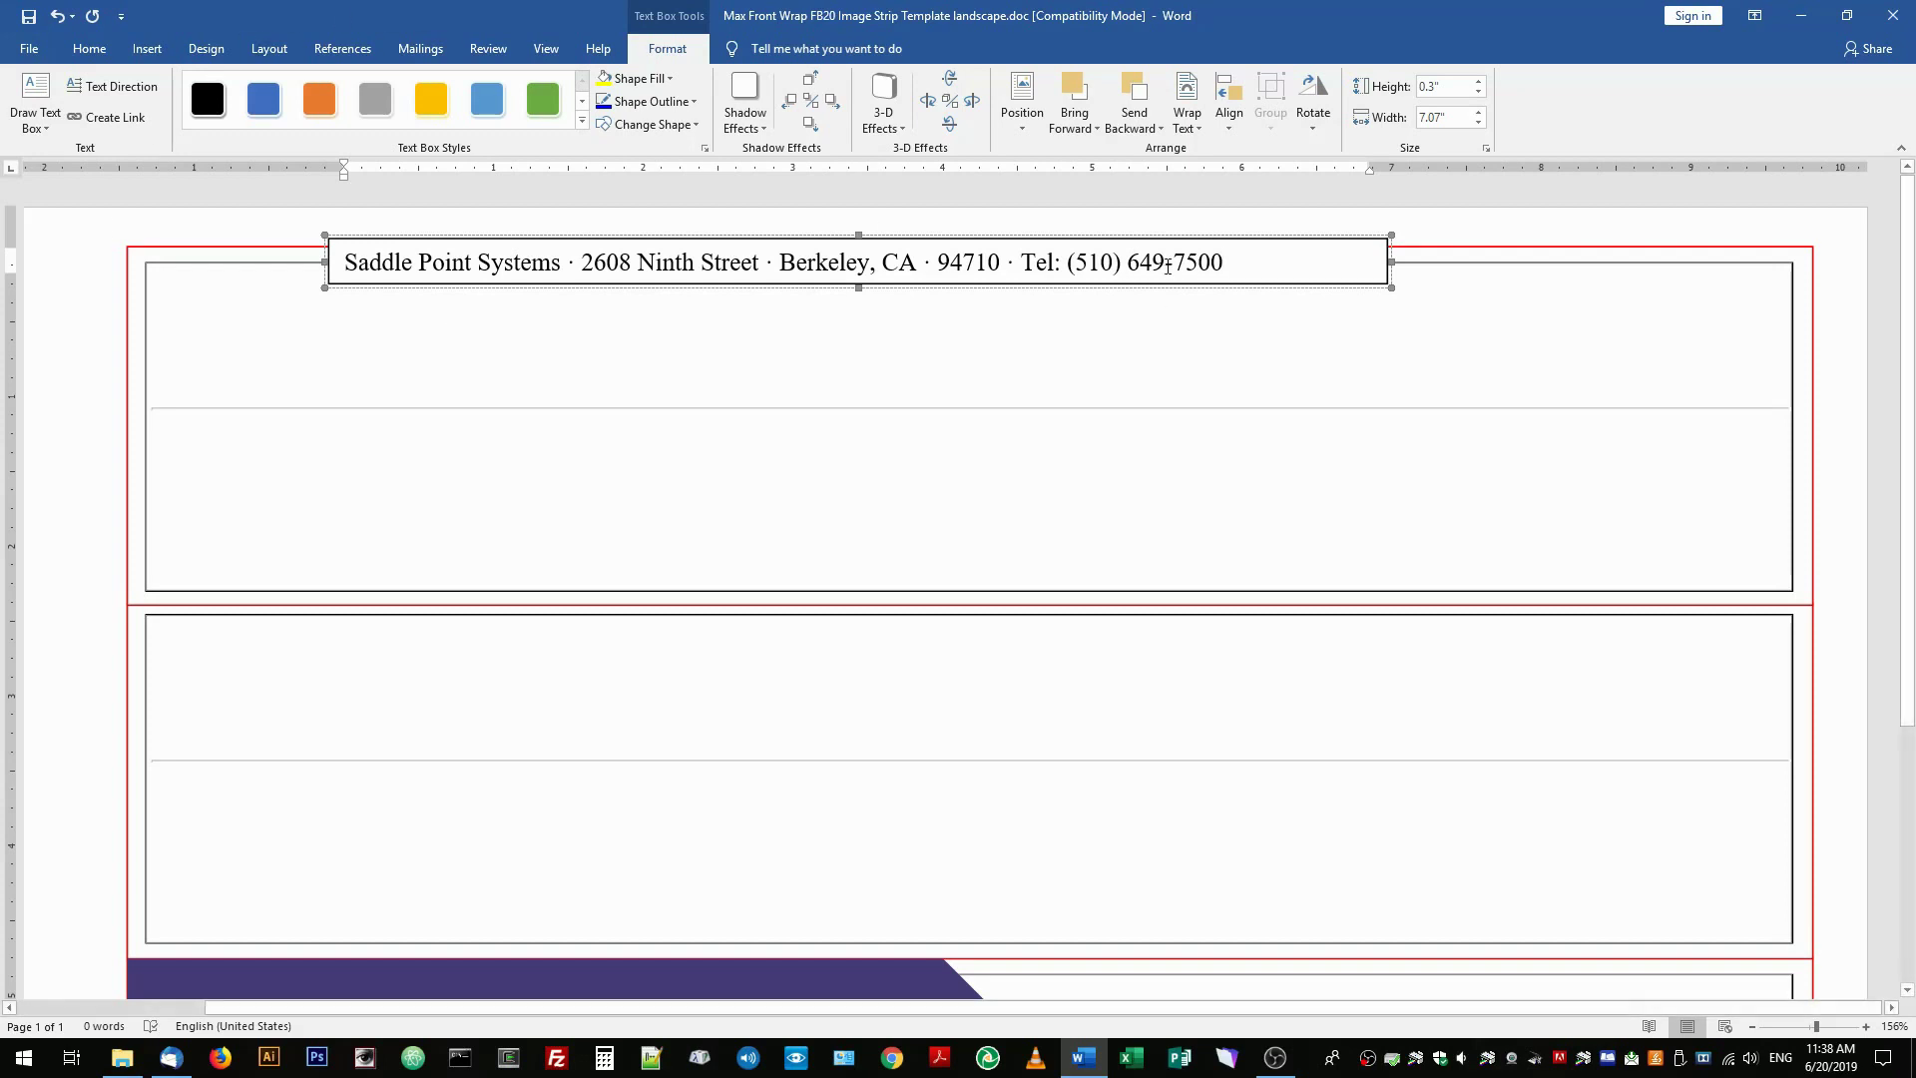
Step: Format the entire company contact line in the recently used purple, with Montserrat font at size 8
{"action": "left_click_drag", "start_coordinate": [1239, 267], "coordinate": [323, 271]}
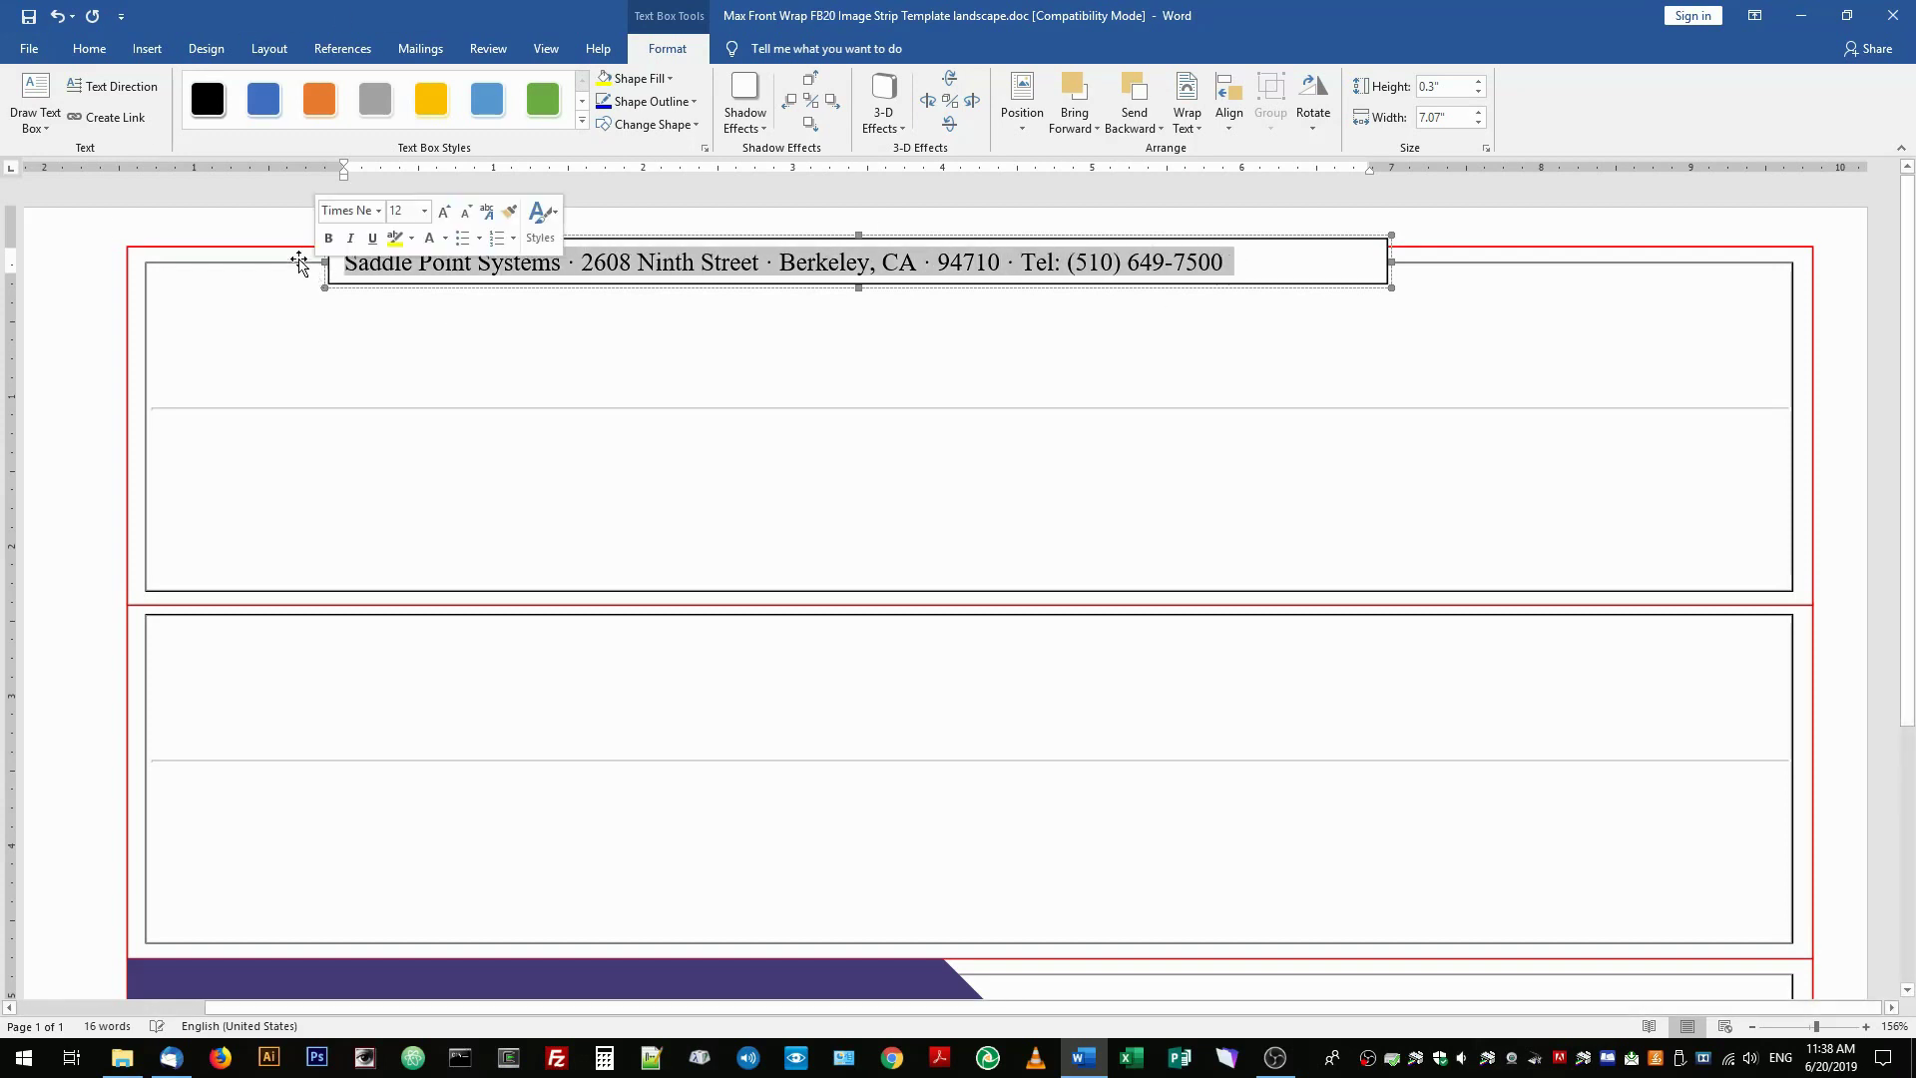
{"action": "right_click", "coordinate": [795, 266]}
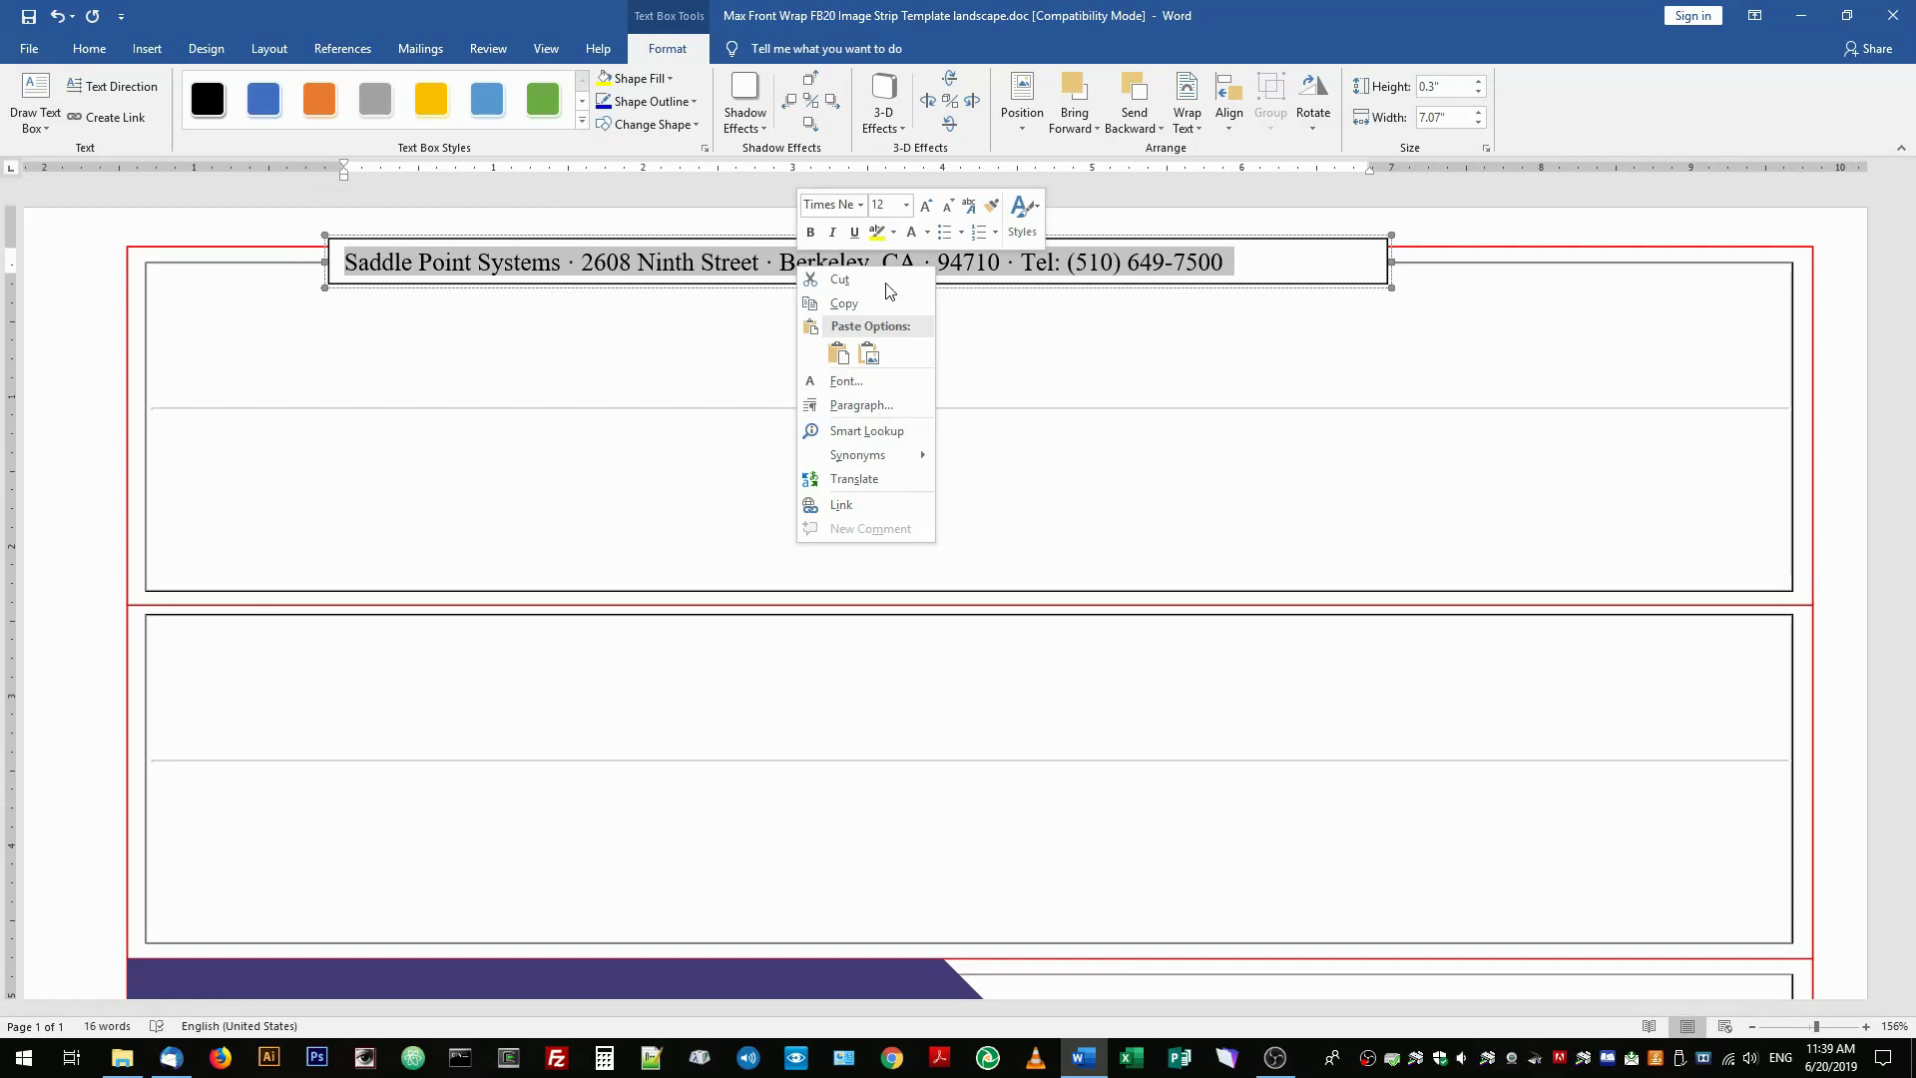
{"action": "left_click", "coordinate": [928, 233]}
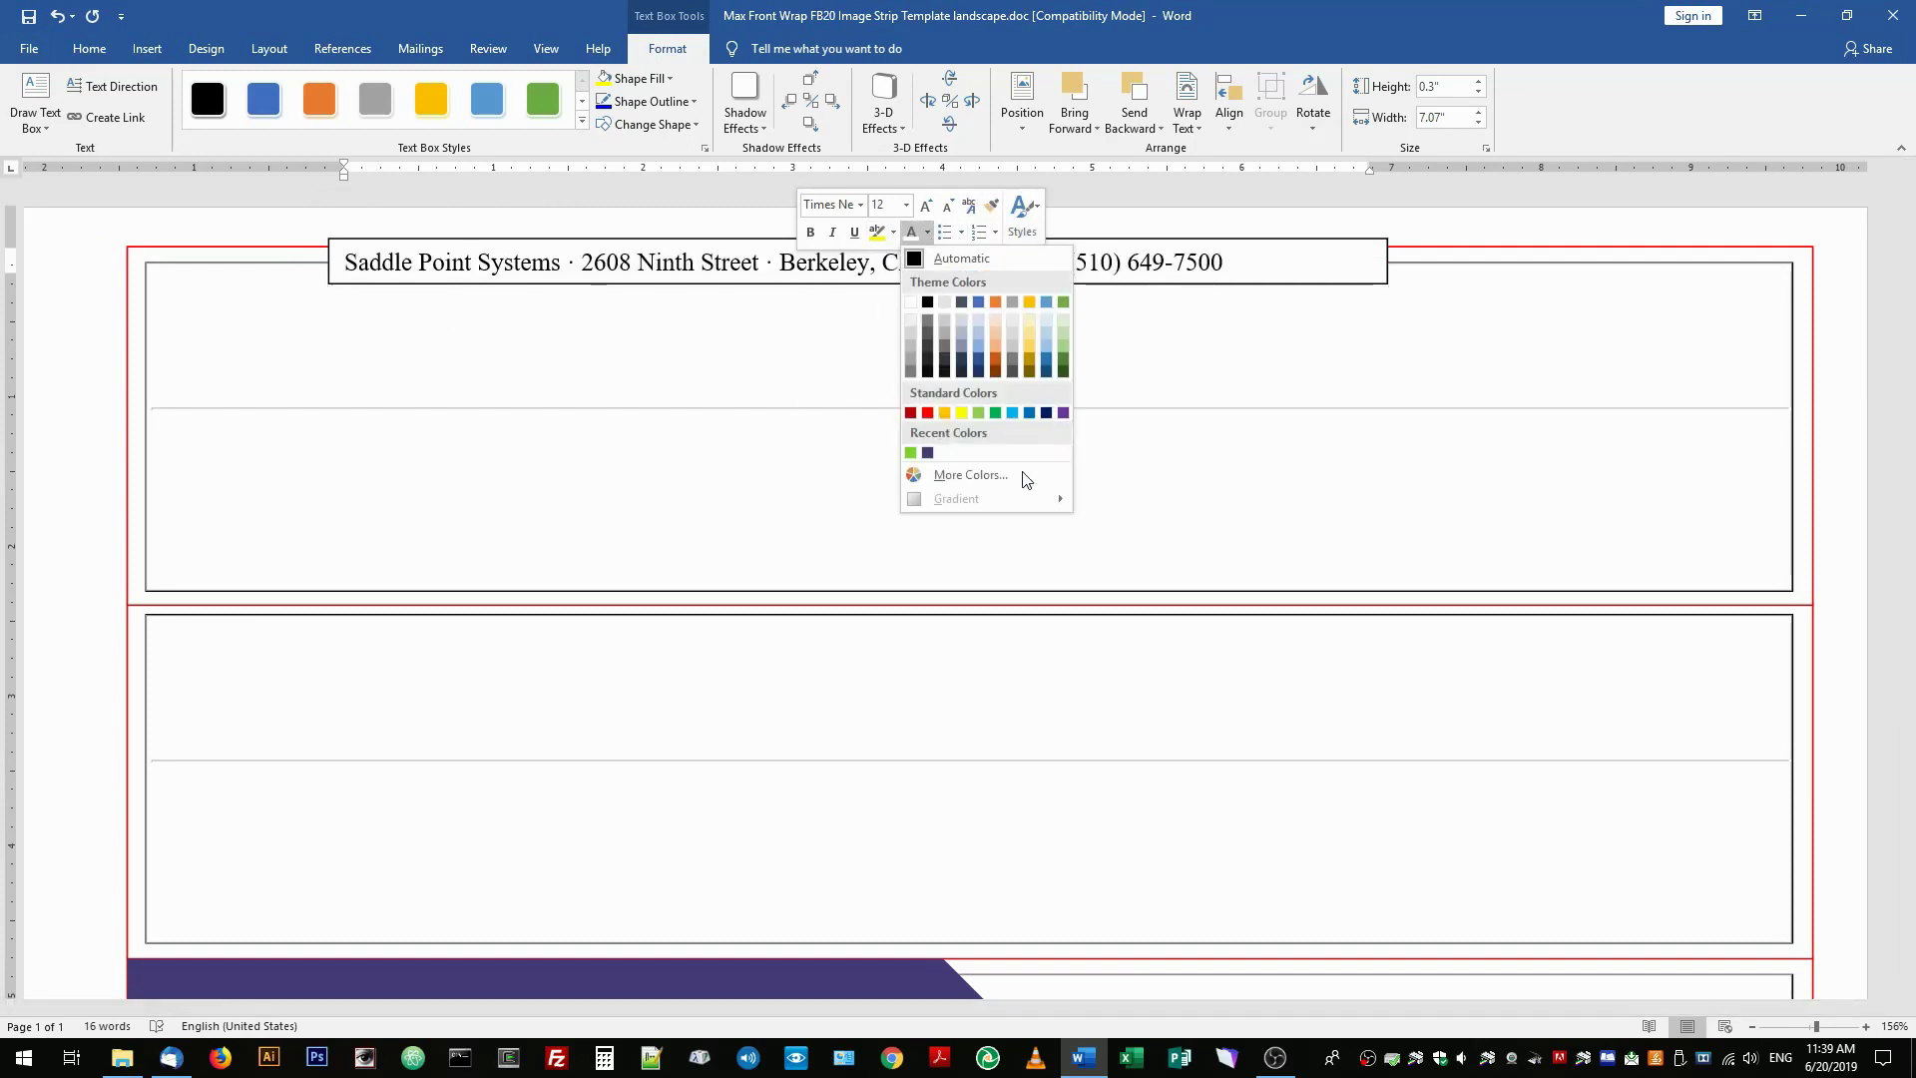
{"action": "left_click", "coordinate": [928, 453]}
{"action": "left_click", "coordinate": [855, 210]}
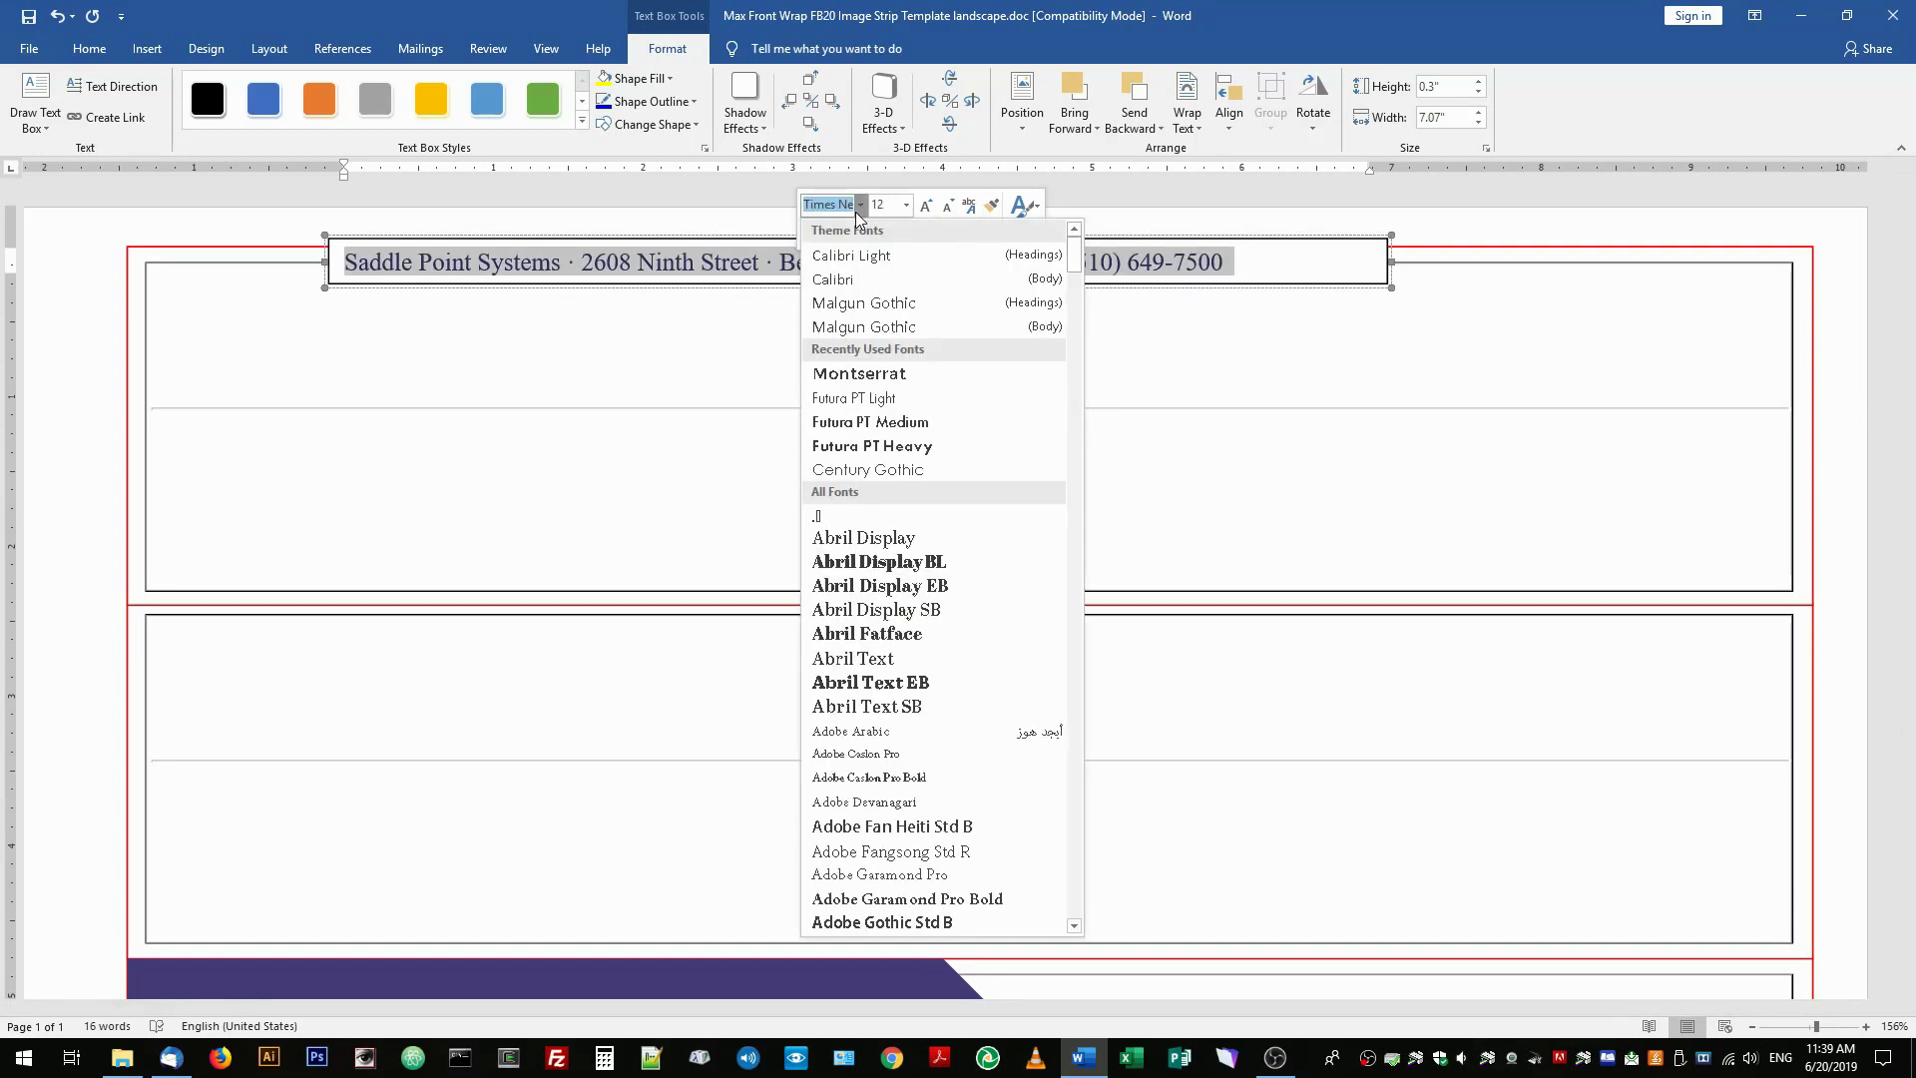
{"action": "left_click", "coordinate": [871, 382]}
{"action": "left_click", "coordinate": [905, 205]}
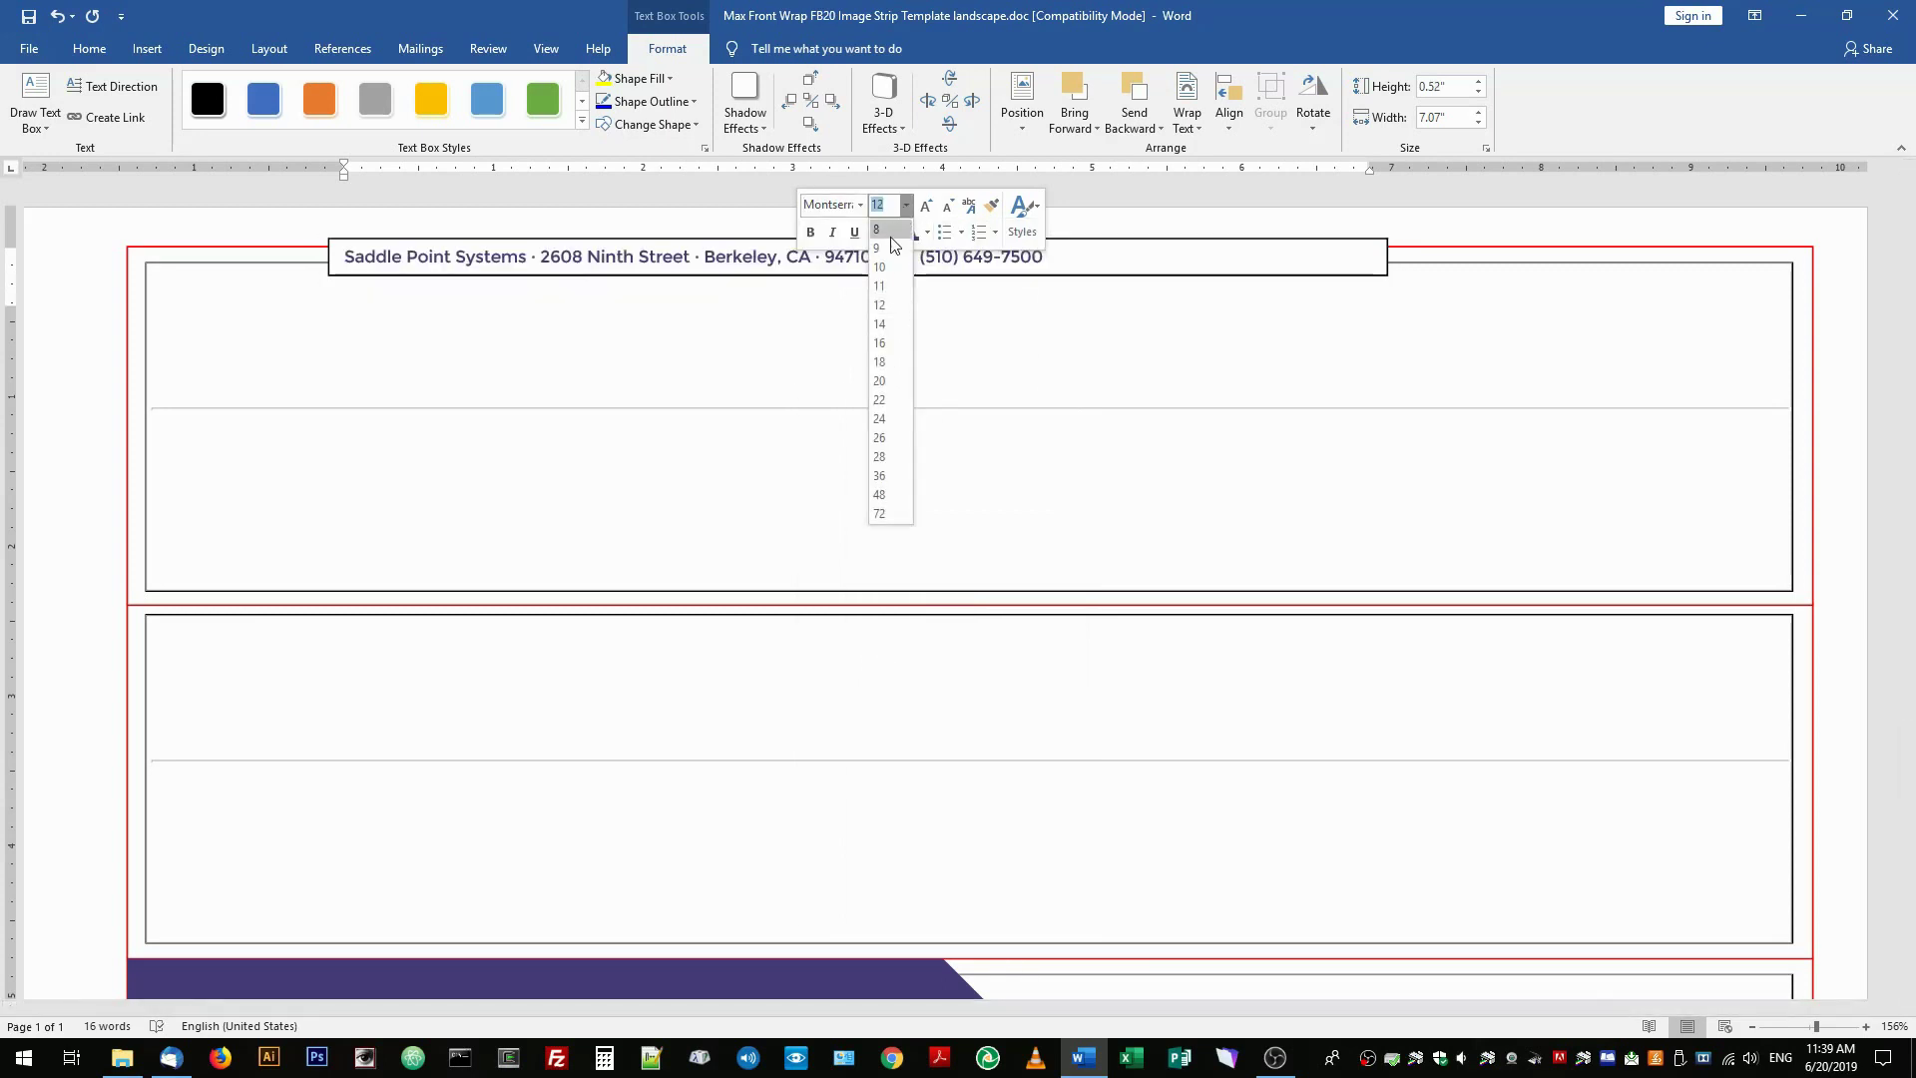
{"action": "left_click", "coordinate": [883, 228]}
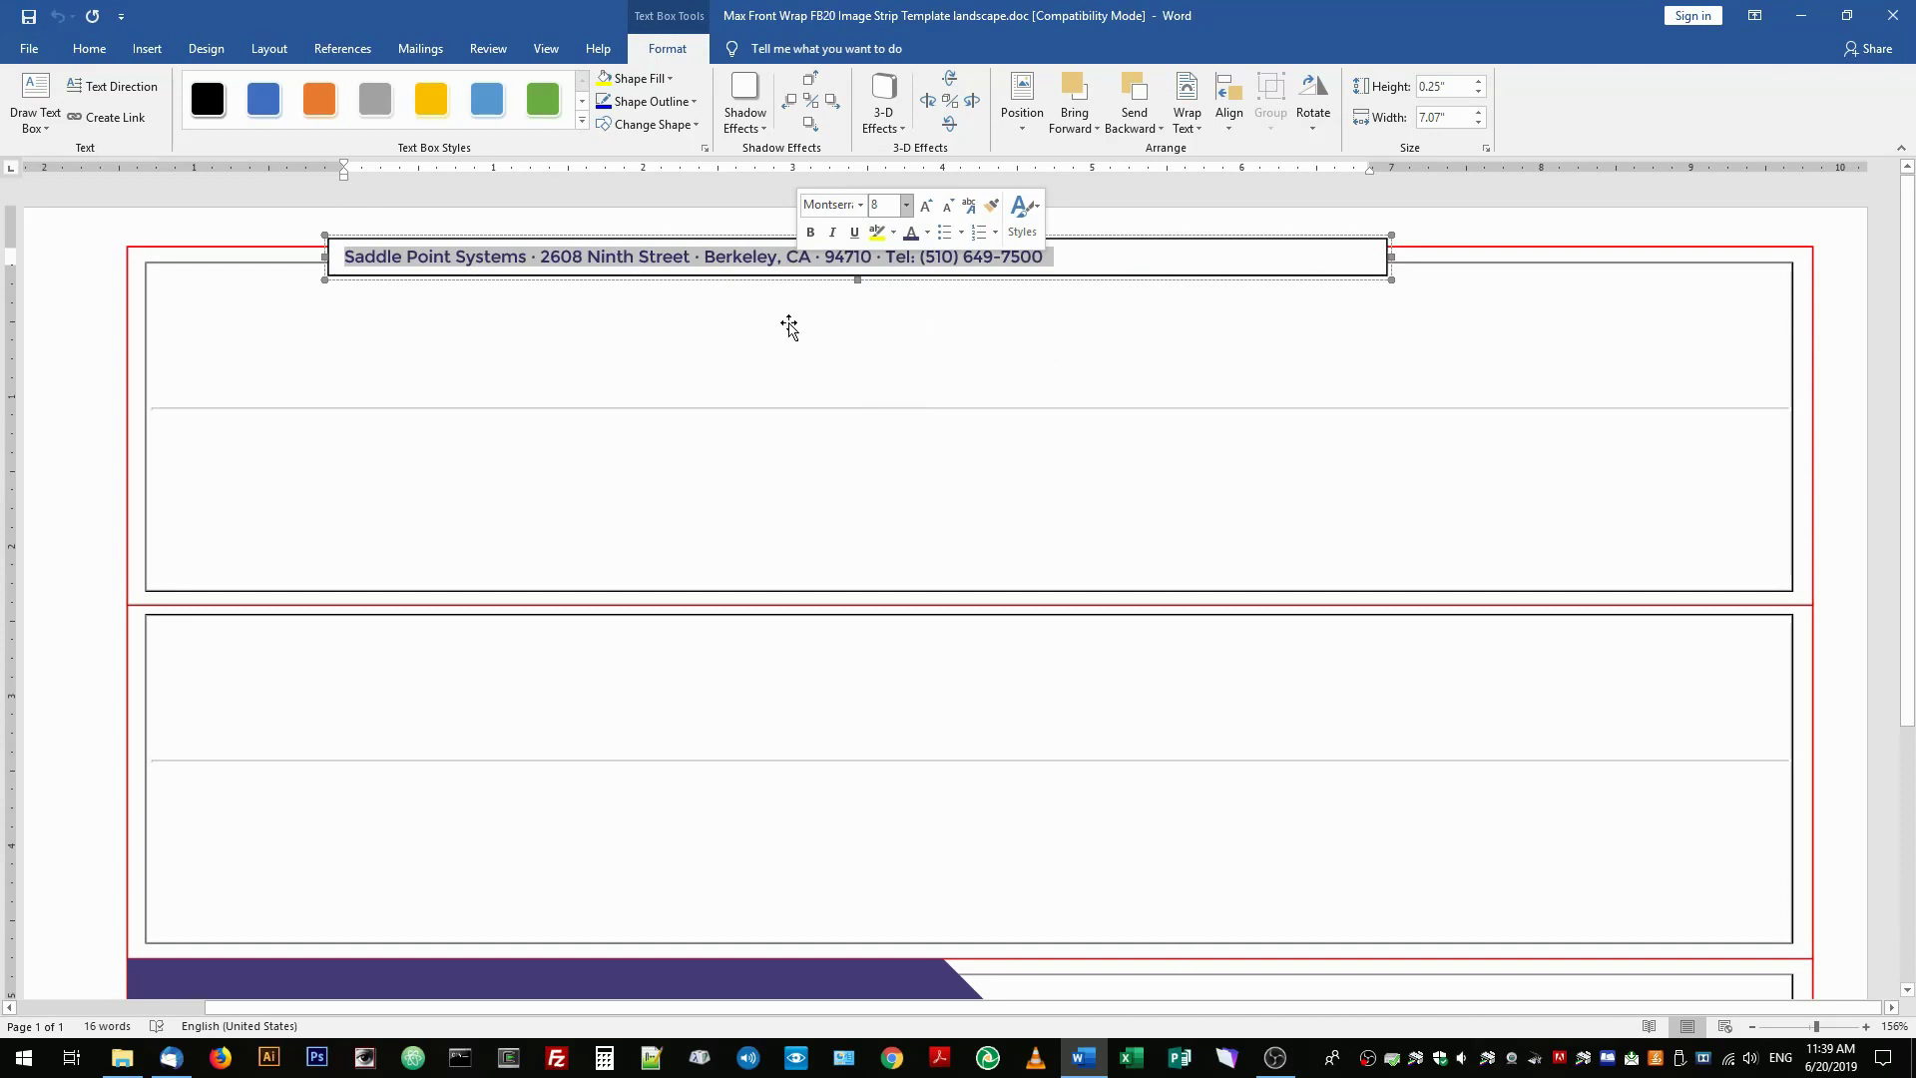
Step: Format the contact line text box with No Color for both its line and its fill
{"action": "right_click", "coordinate": [1050, 276]}
{"action": "left_click", "coordinate": [1116, 521]}
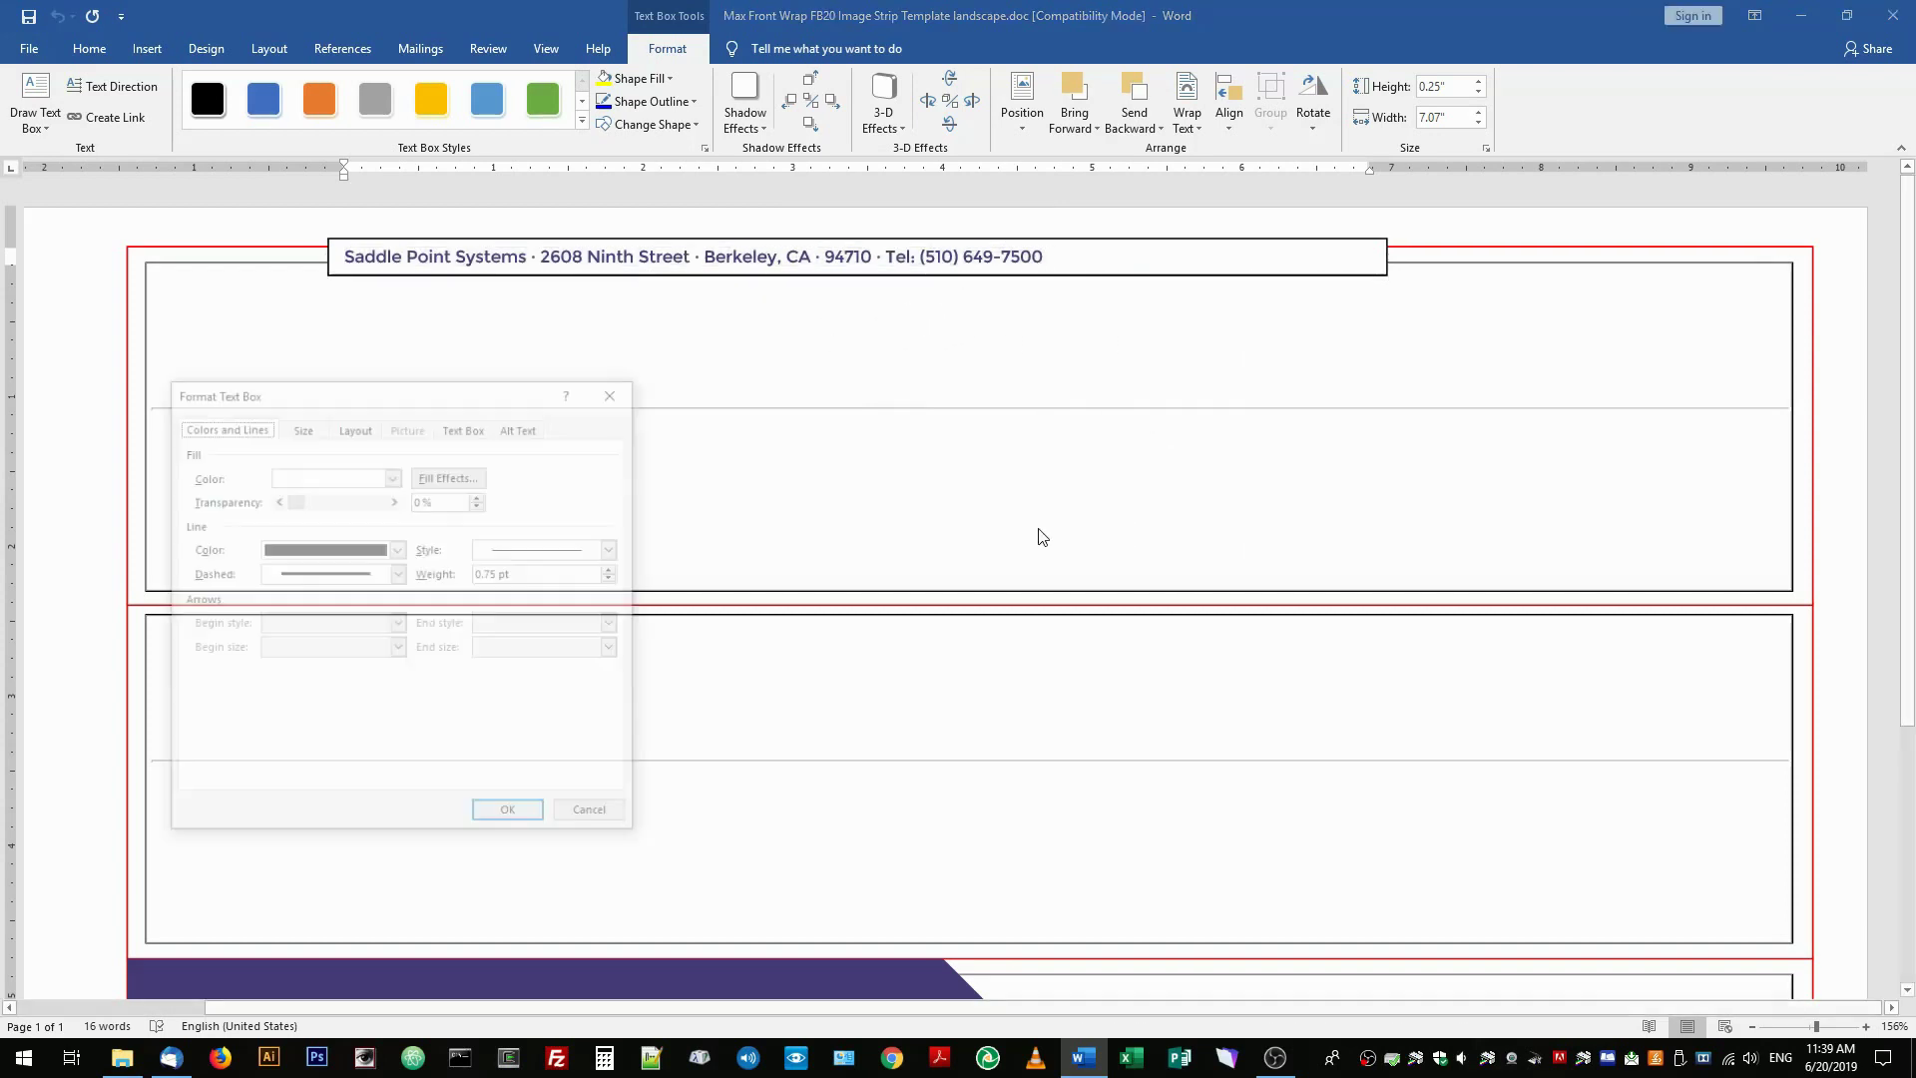
{"action": "left_click", "coordinate": [399, 550]}
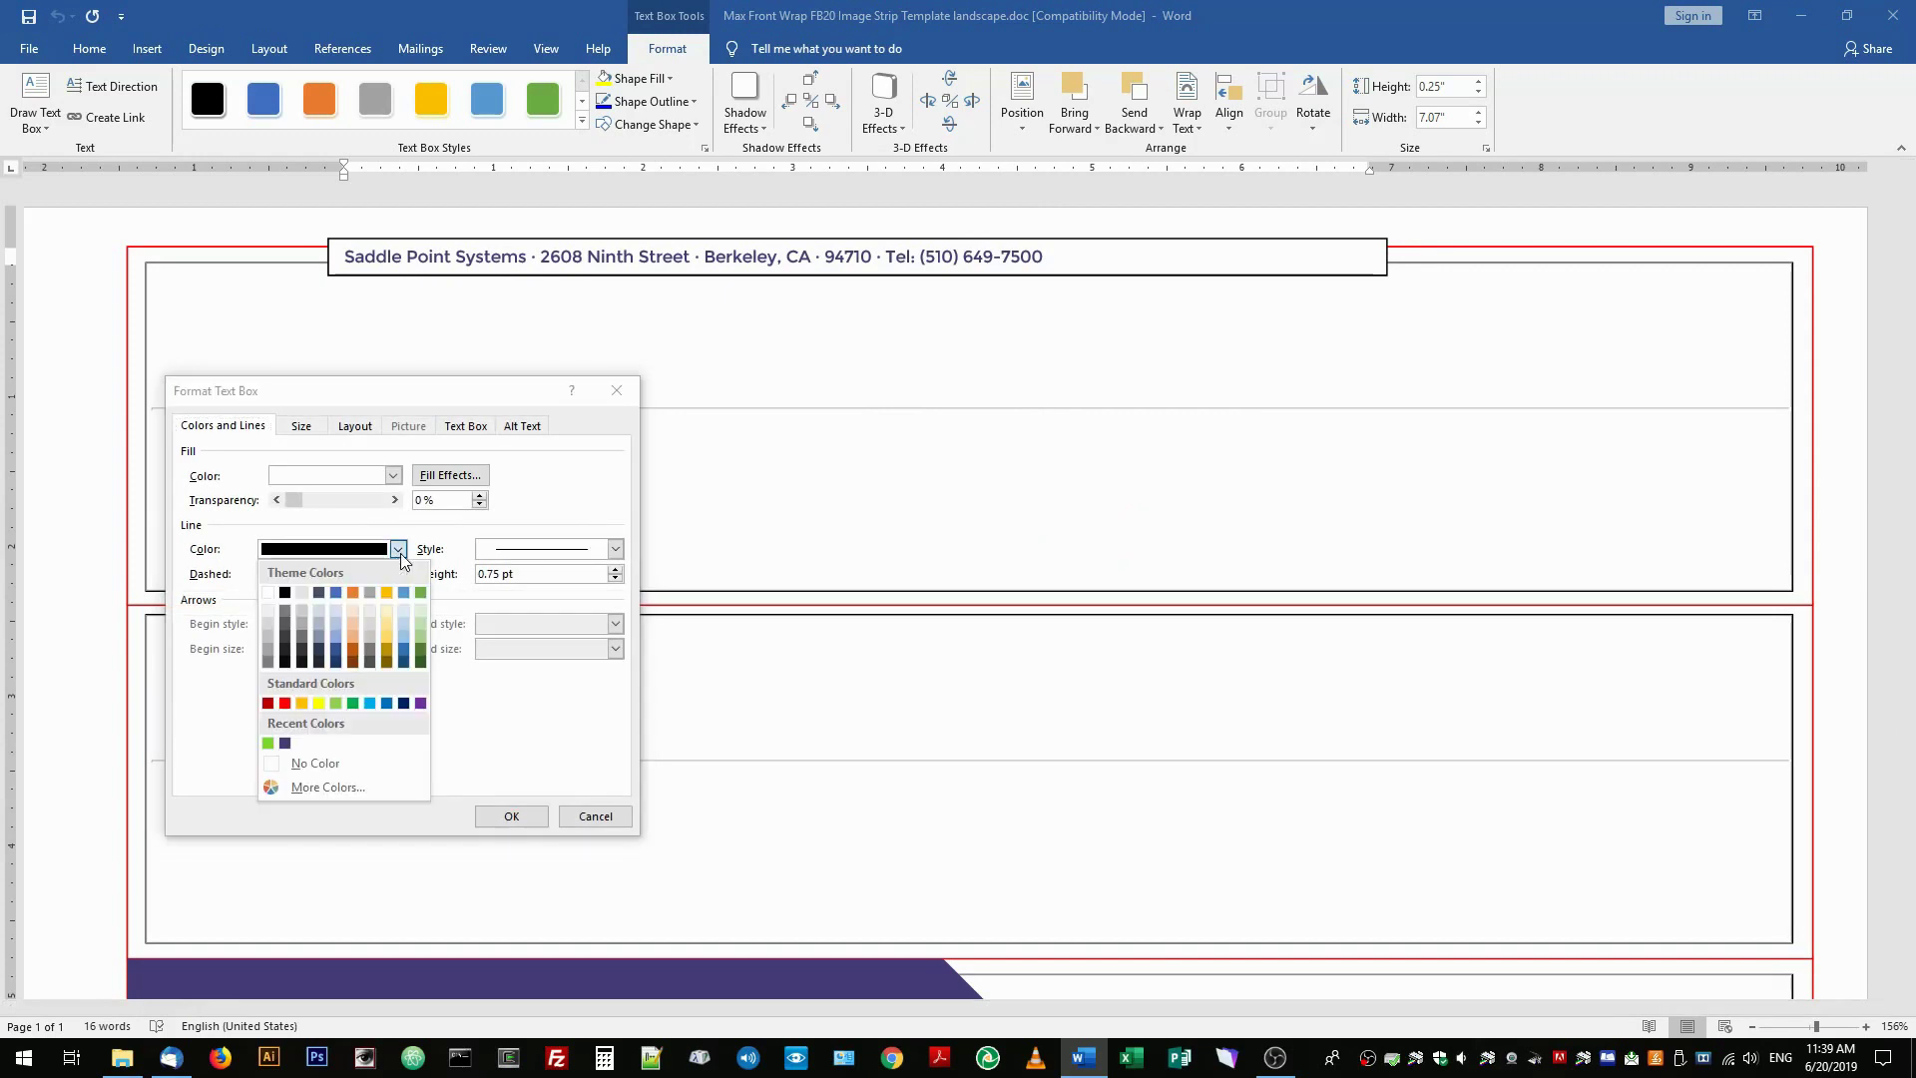
{"action": "left_click", "coordinate": [309, 760]}
{"action": "left_click", "coordinate": [395, 476]}
{"action": "left_click", "coordinate": [332, 688]}
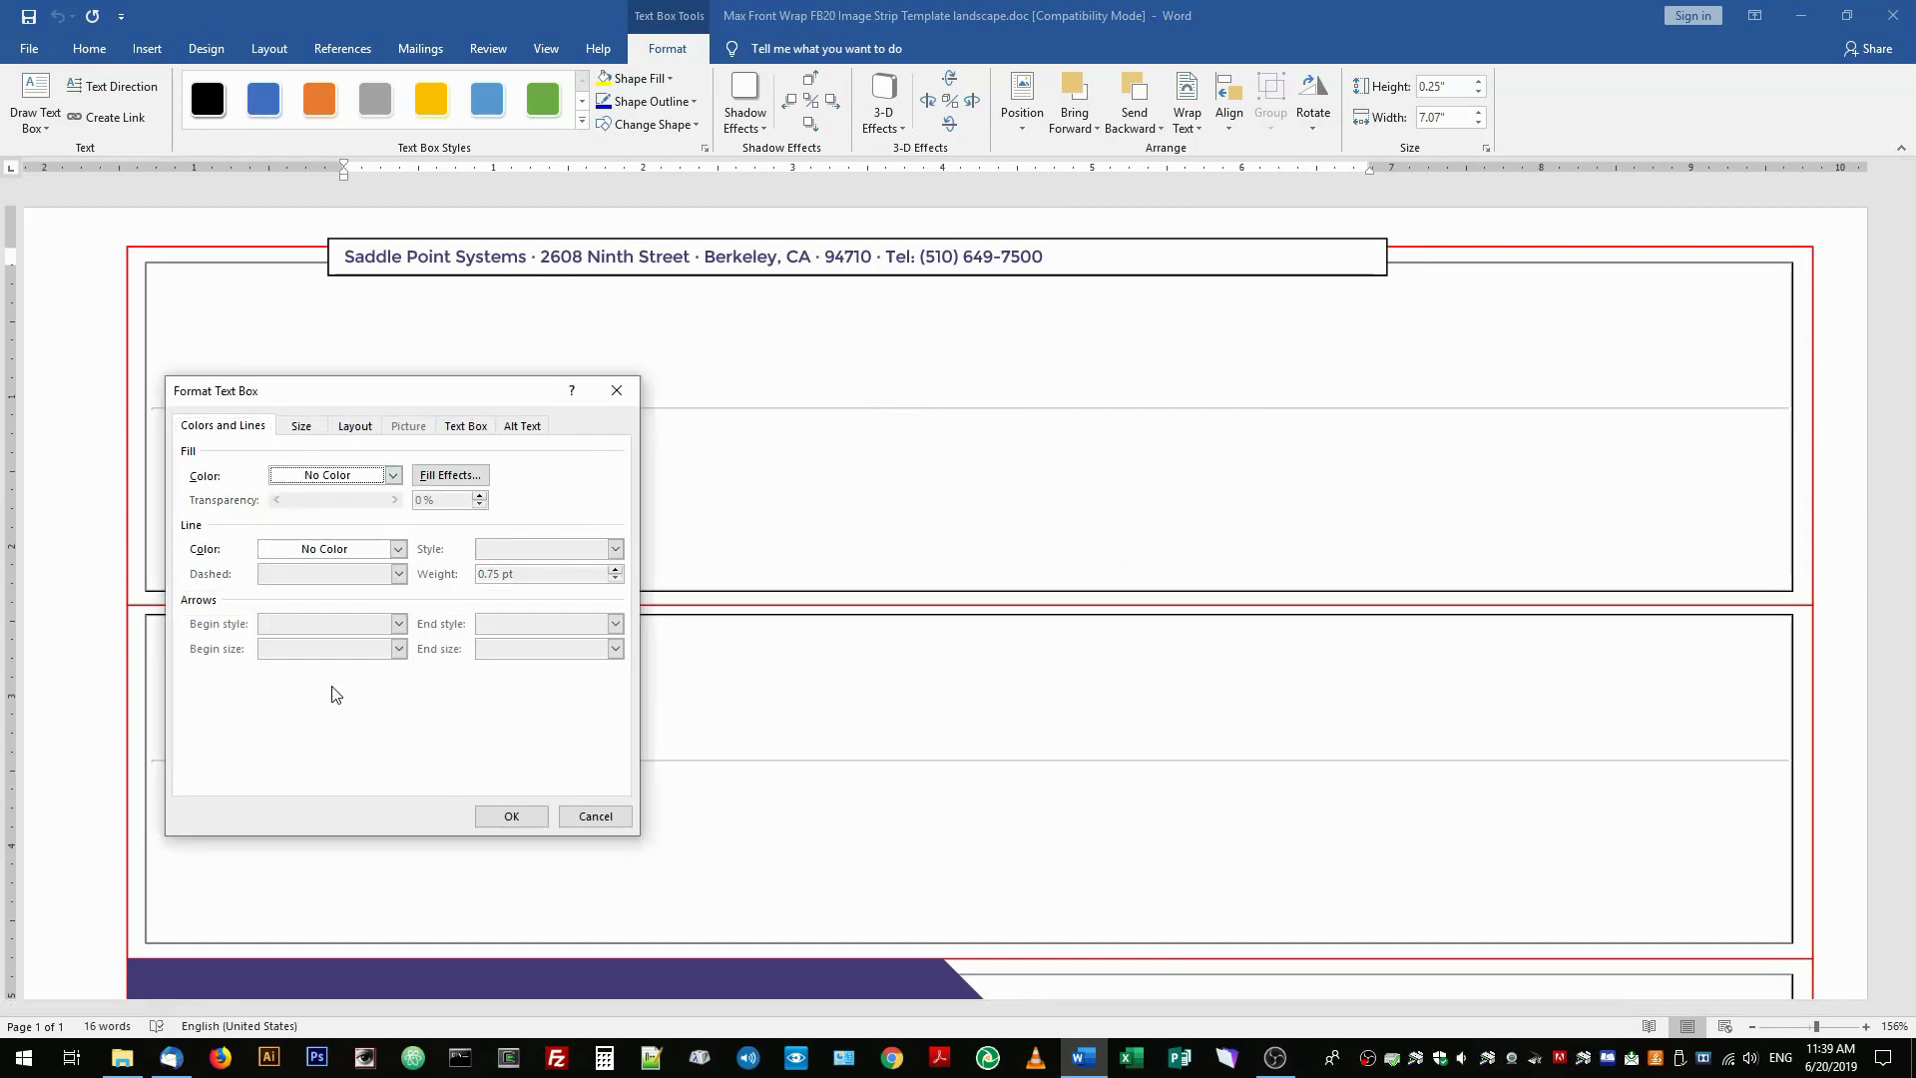
{"action": "left_click", "coordinate": [510, 816]}
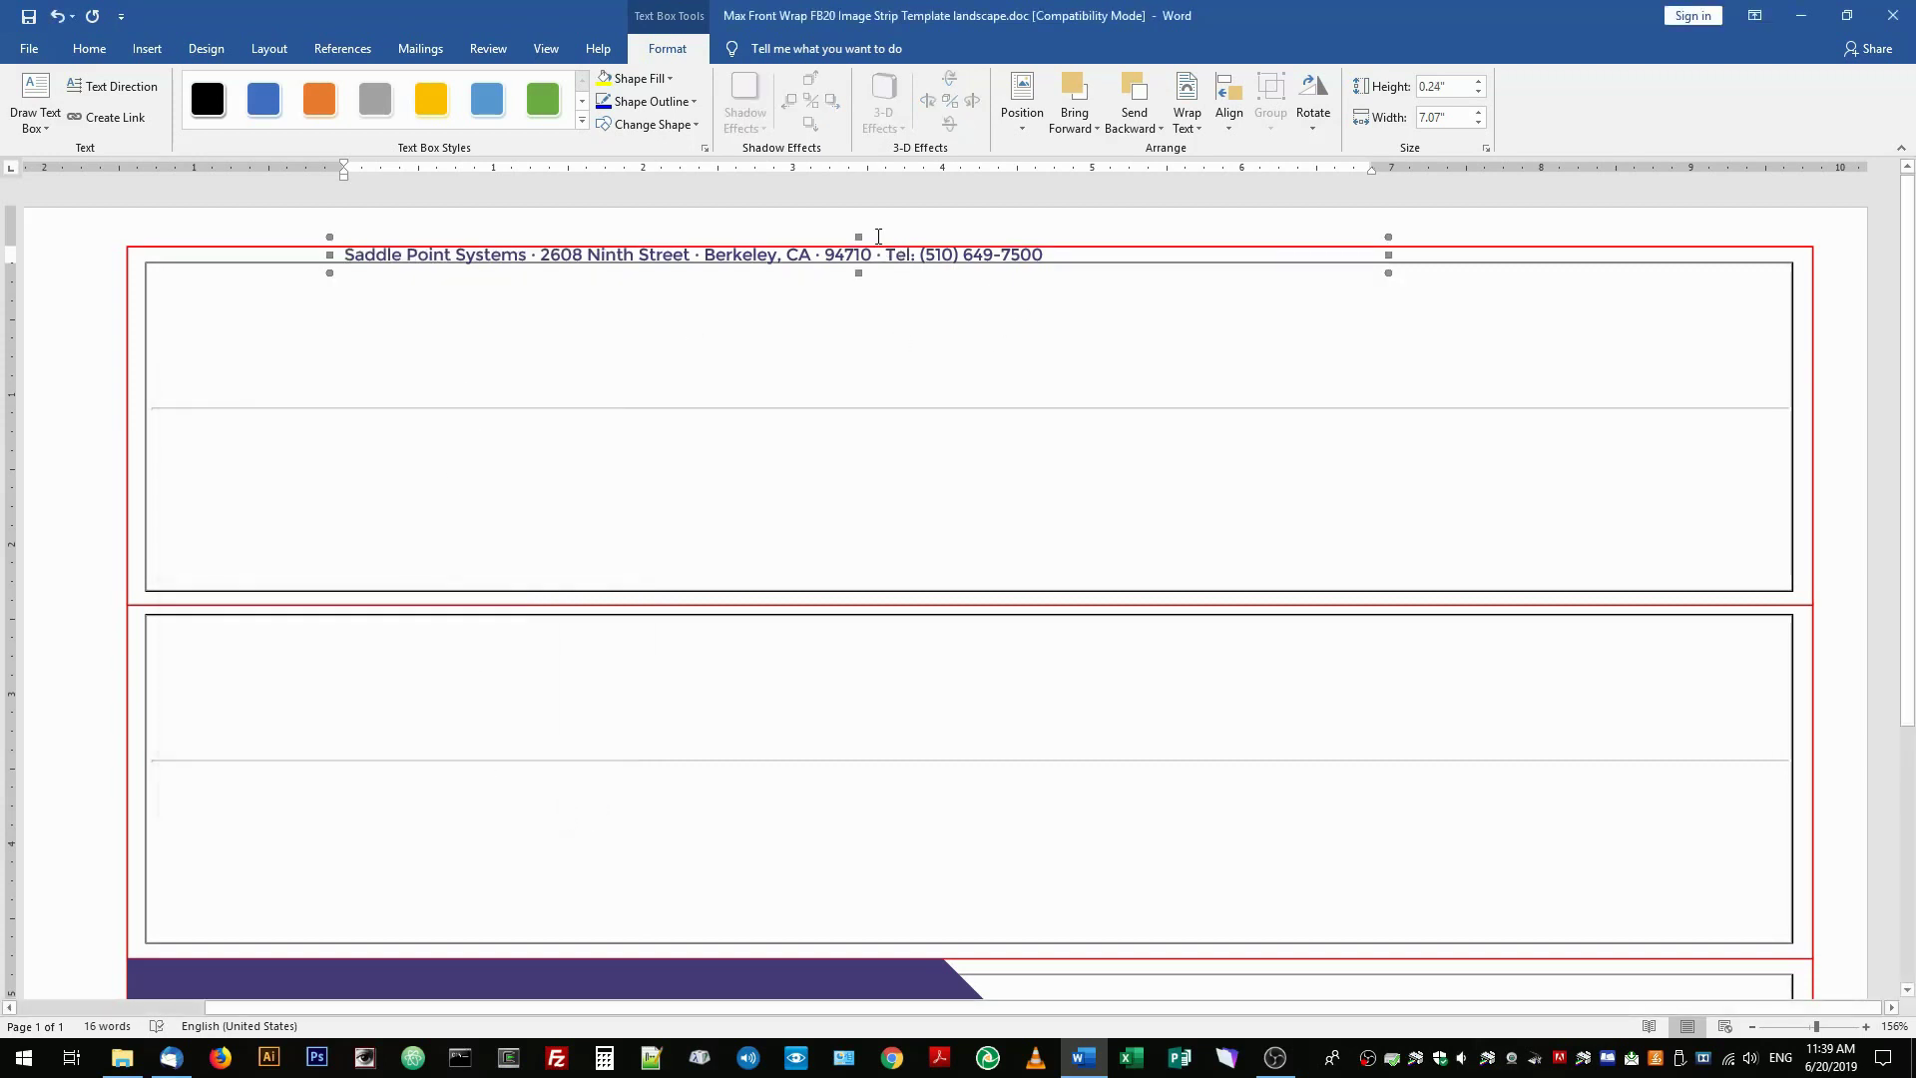
Step: Move the contact line to the white area beside the purple shape, narrow its box to 5", nudge it up slightly, and deselect it
{"action": "left_click_drag", "start_coordinate": [864, 242], "coordinate": [1542, 746]}
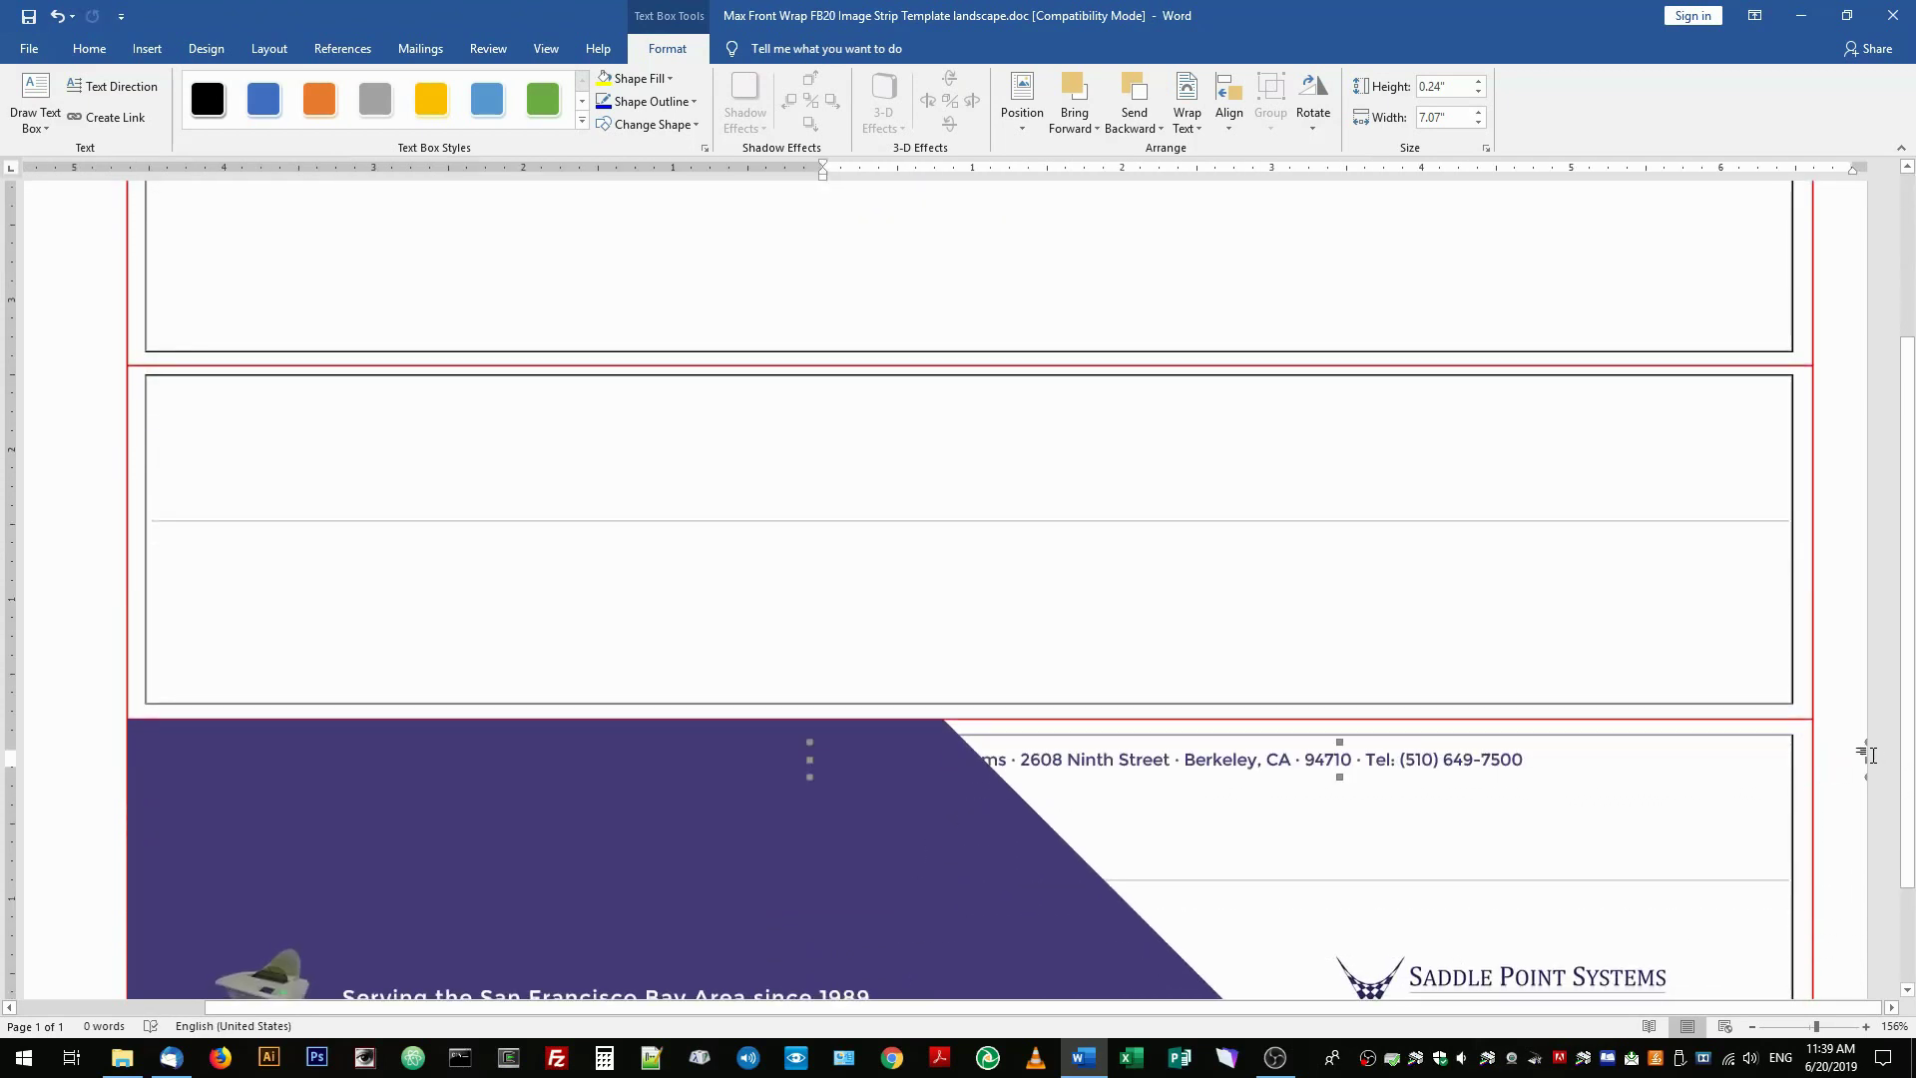
{"action": "left_click_drag", "start_coordinate": [1854, 760], "coordinate": [1559, 762]}
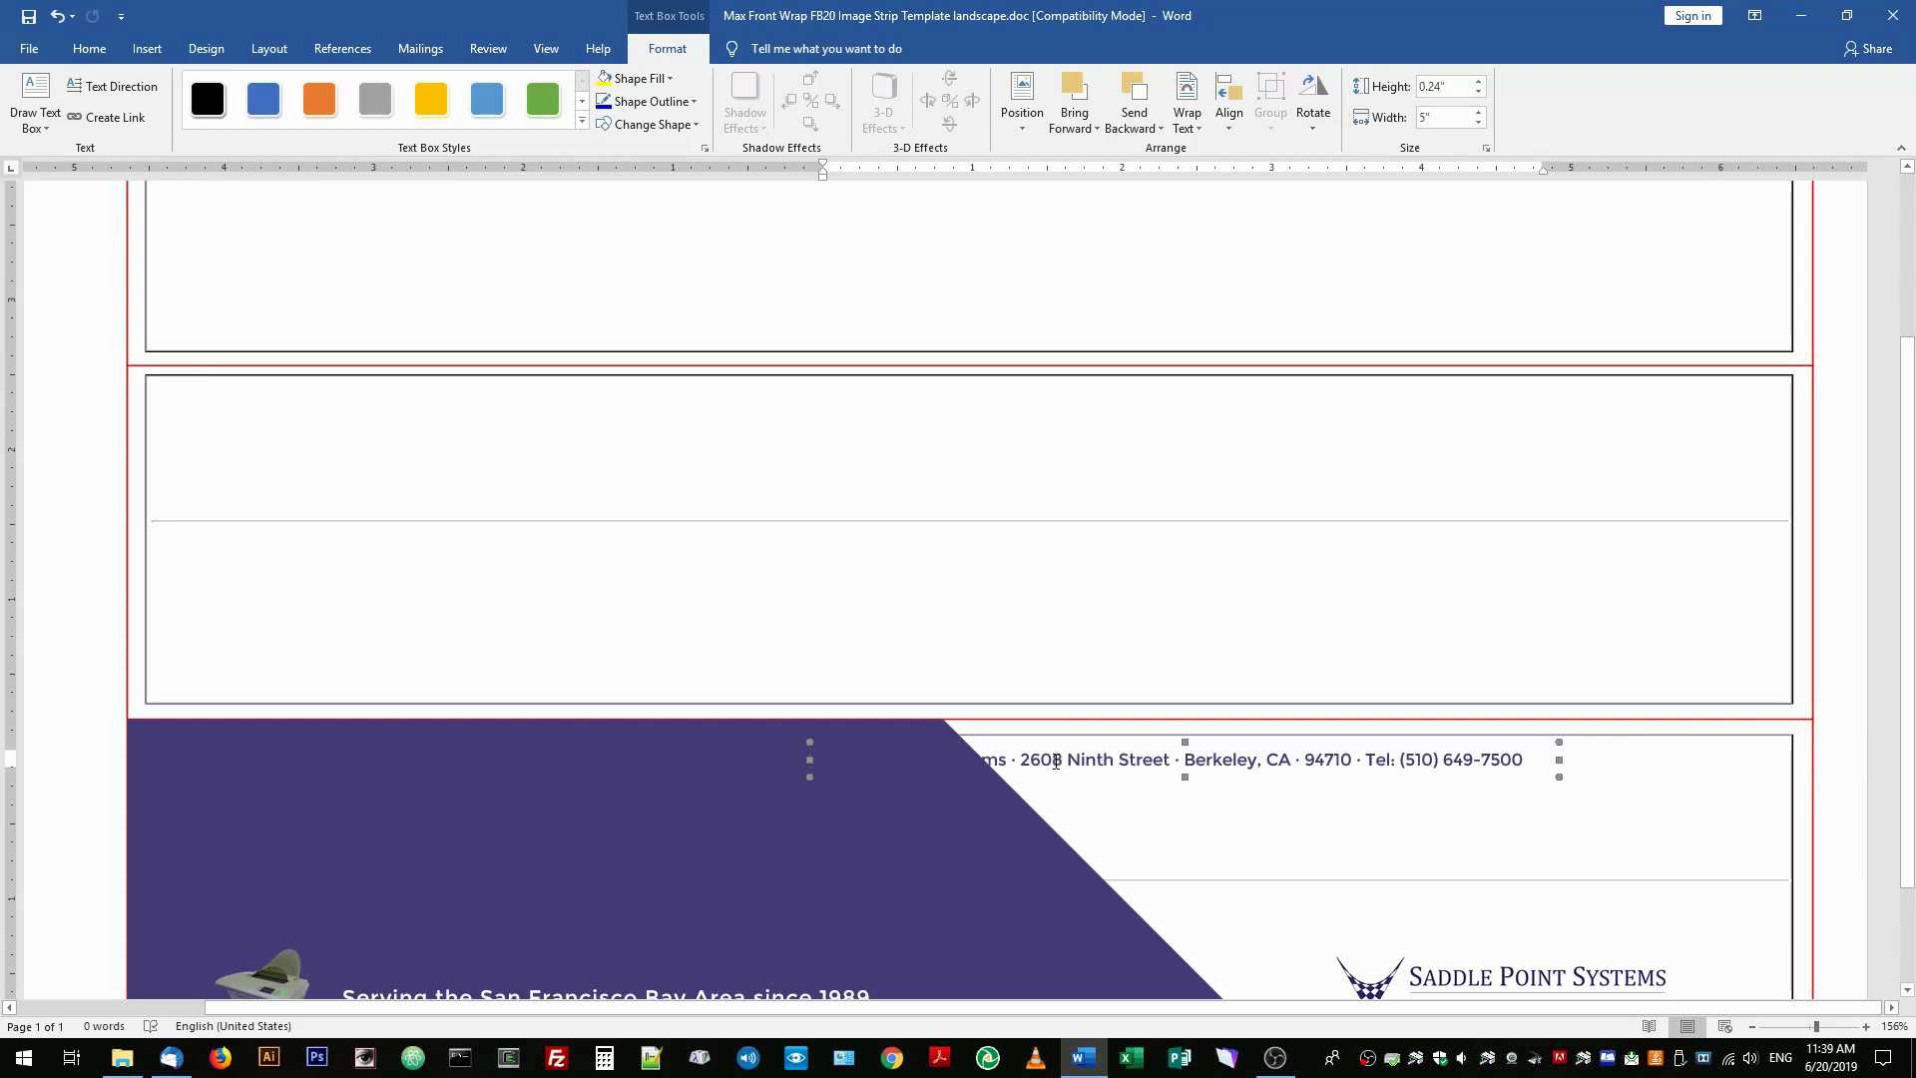
{"action": "left_click_drag", "start_coordinate": [1068, 776], "coordinate": [1260, 782]}
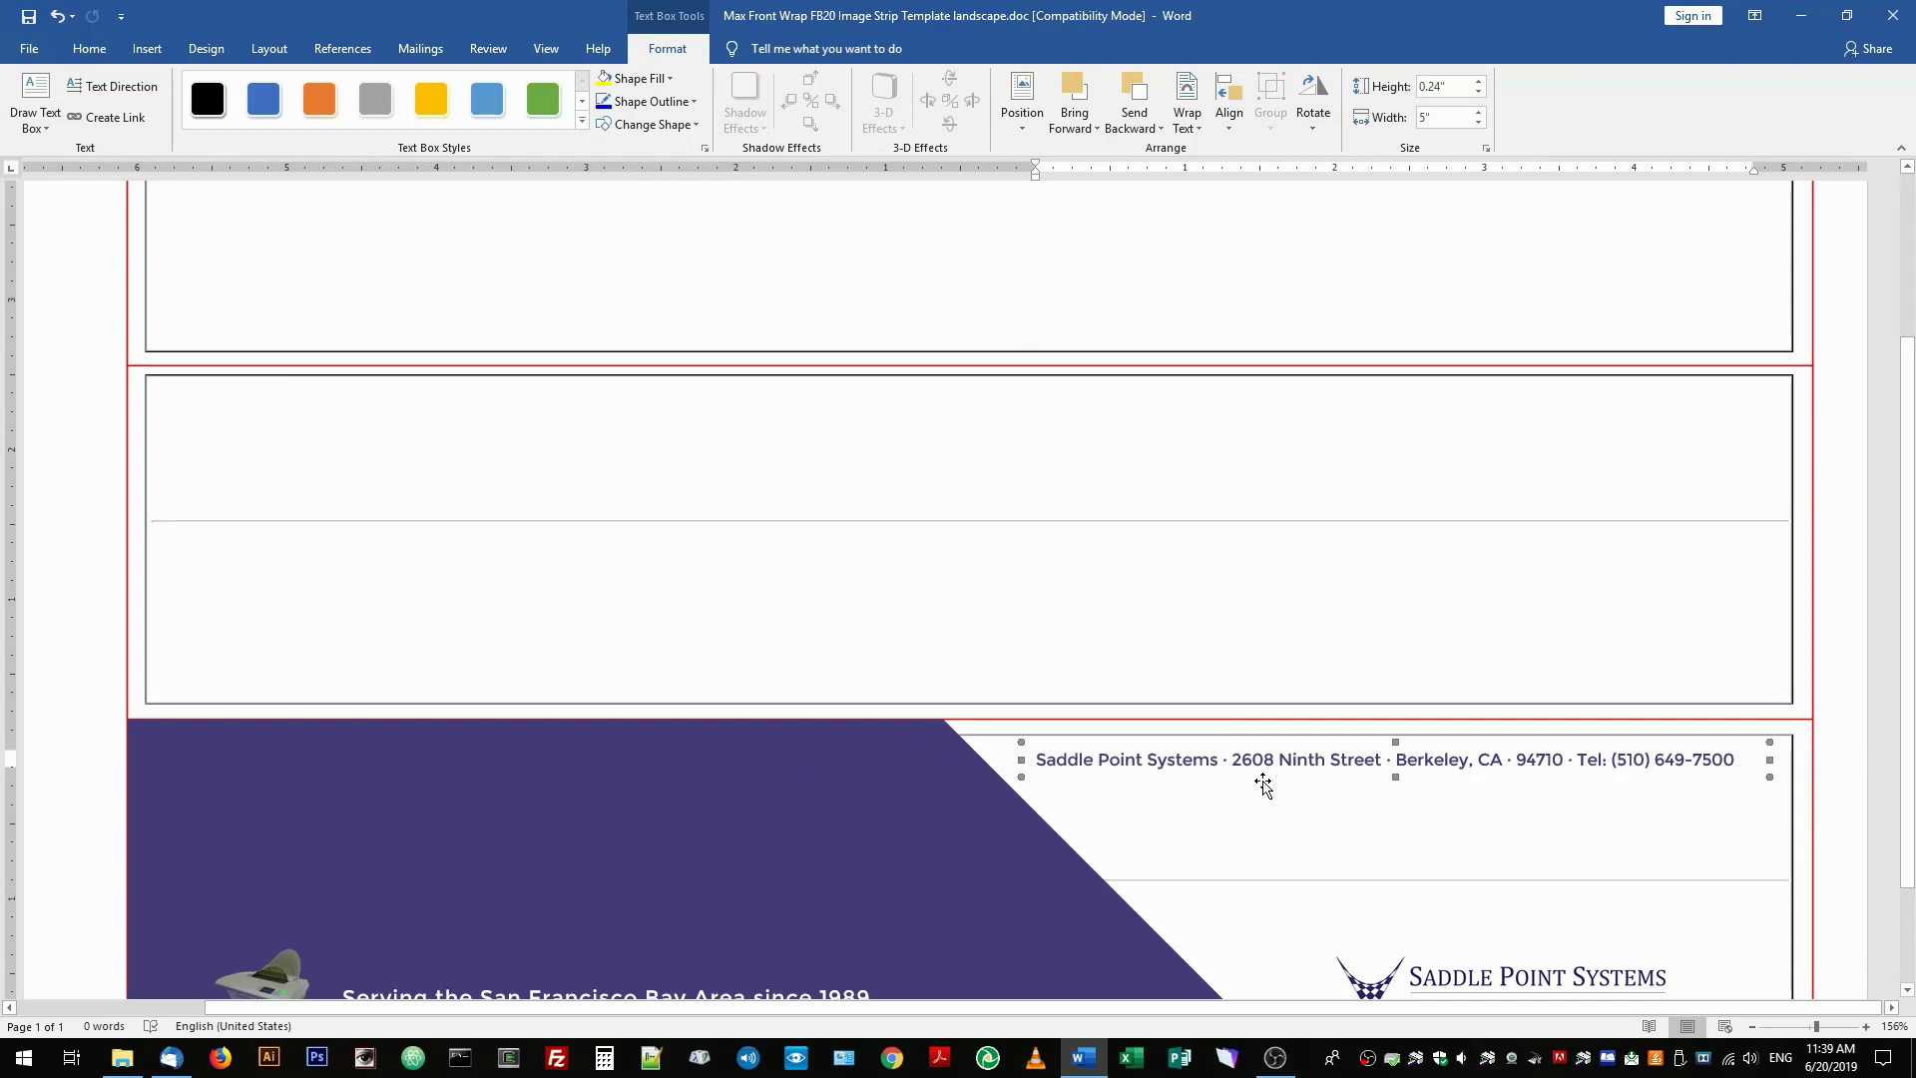
{"action": "key", "text": "Up"}
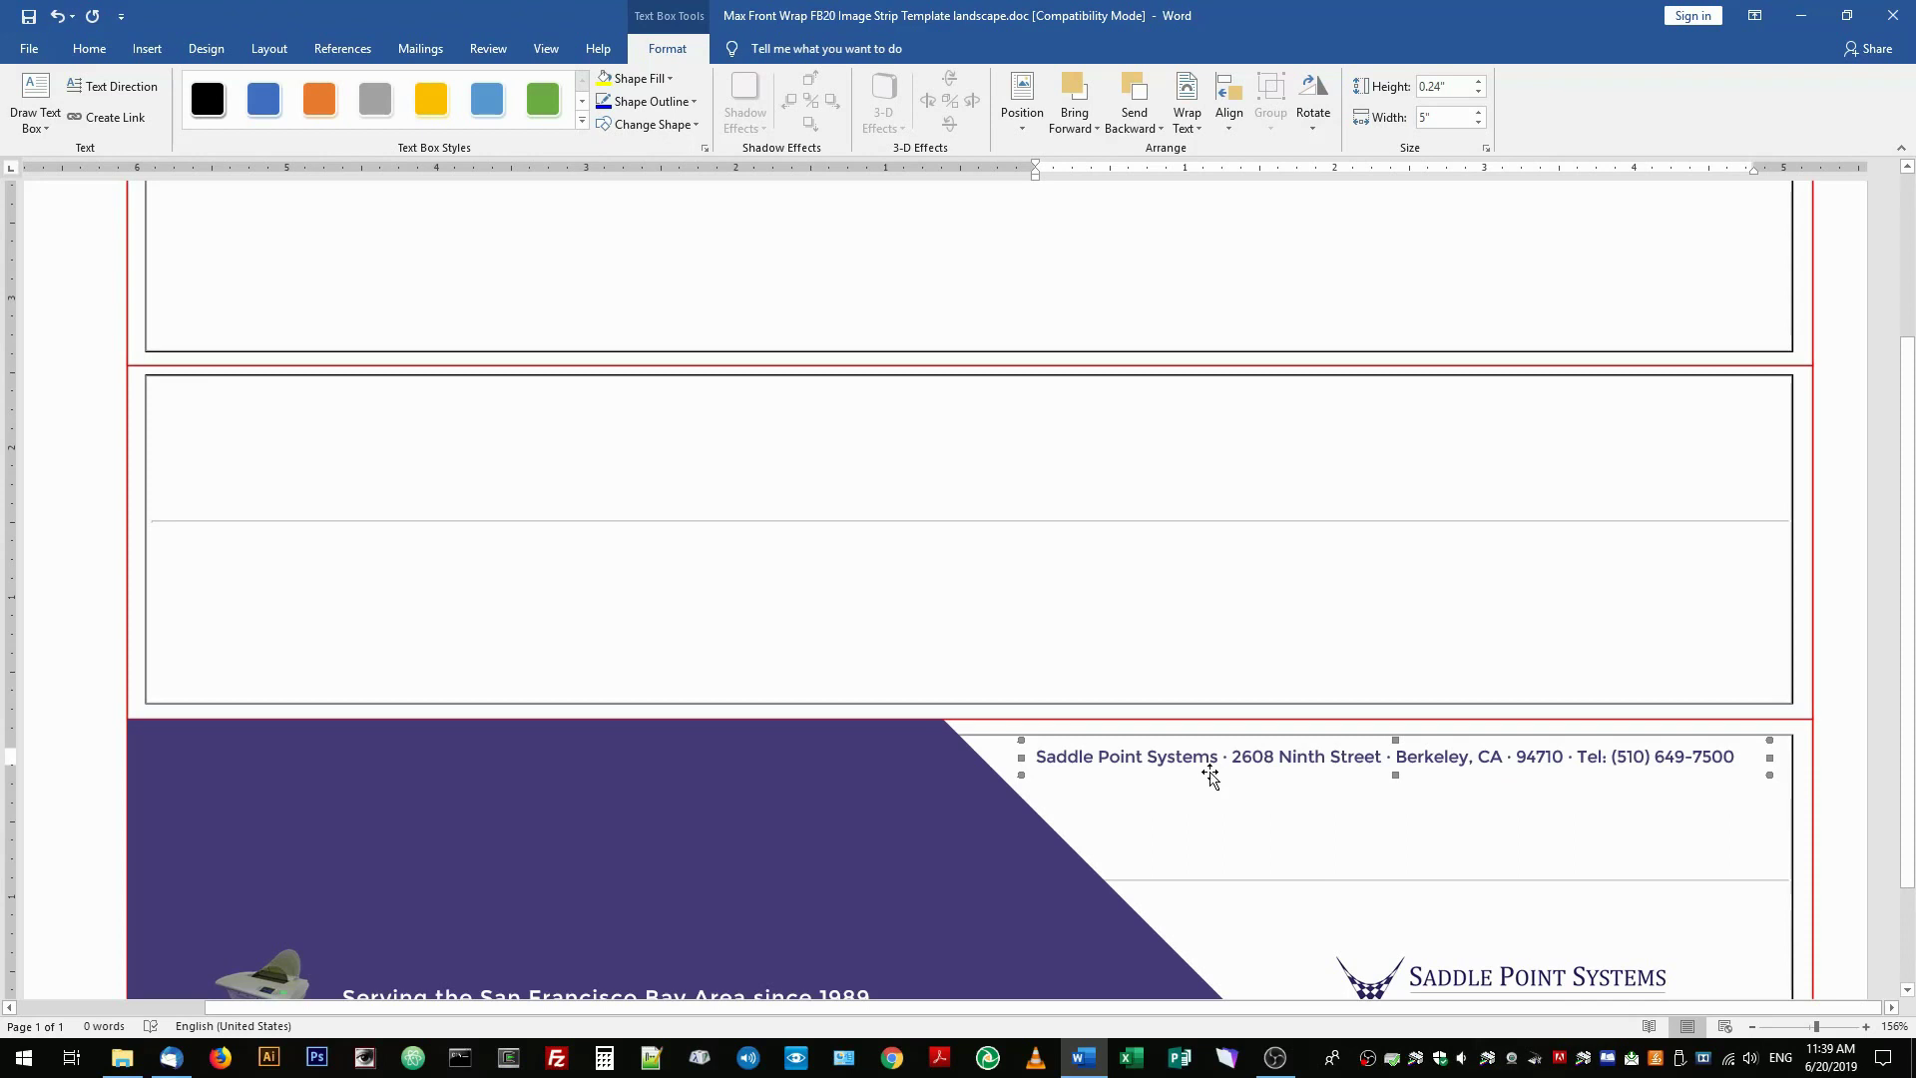
{"action": "left_click", "coordinate": [92, 644]}
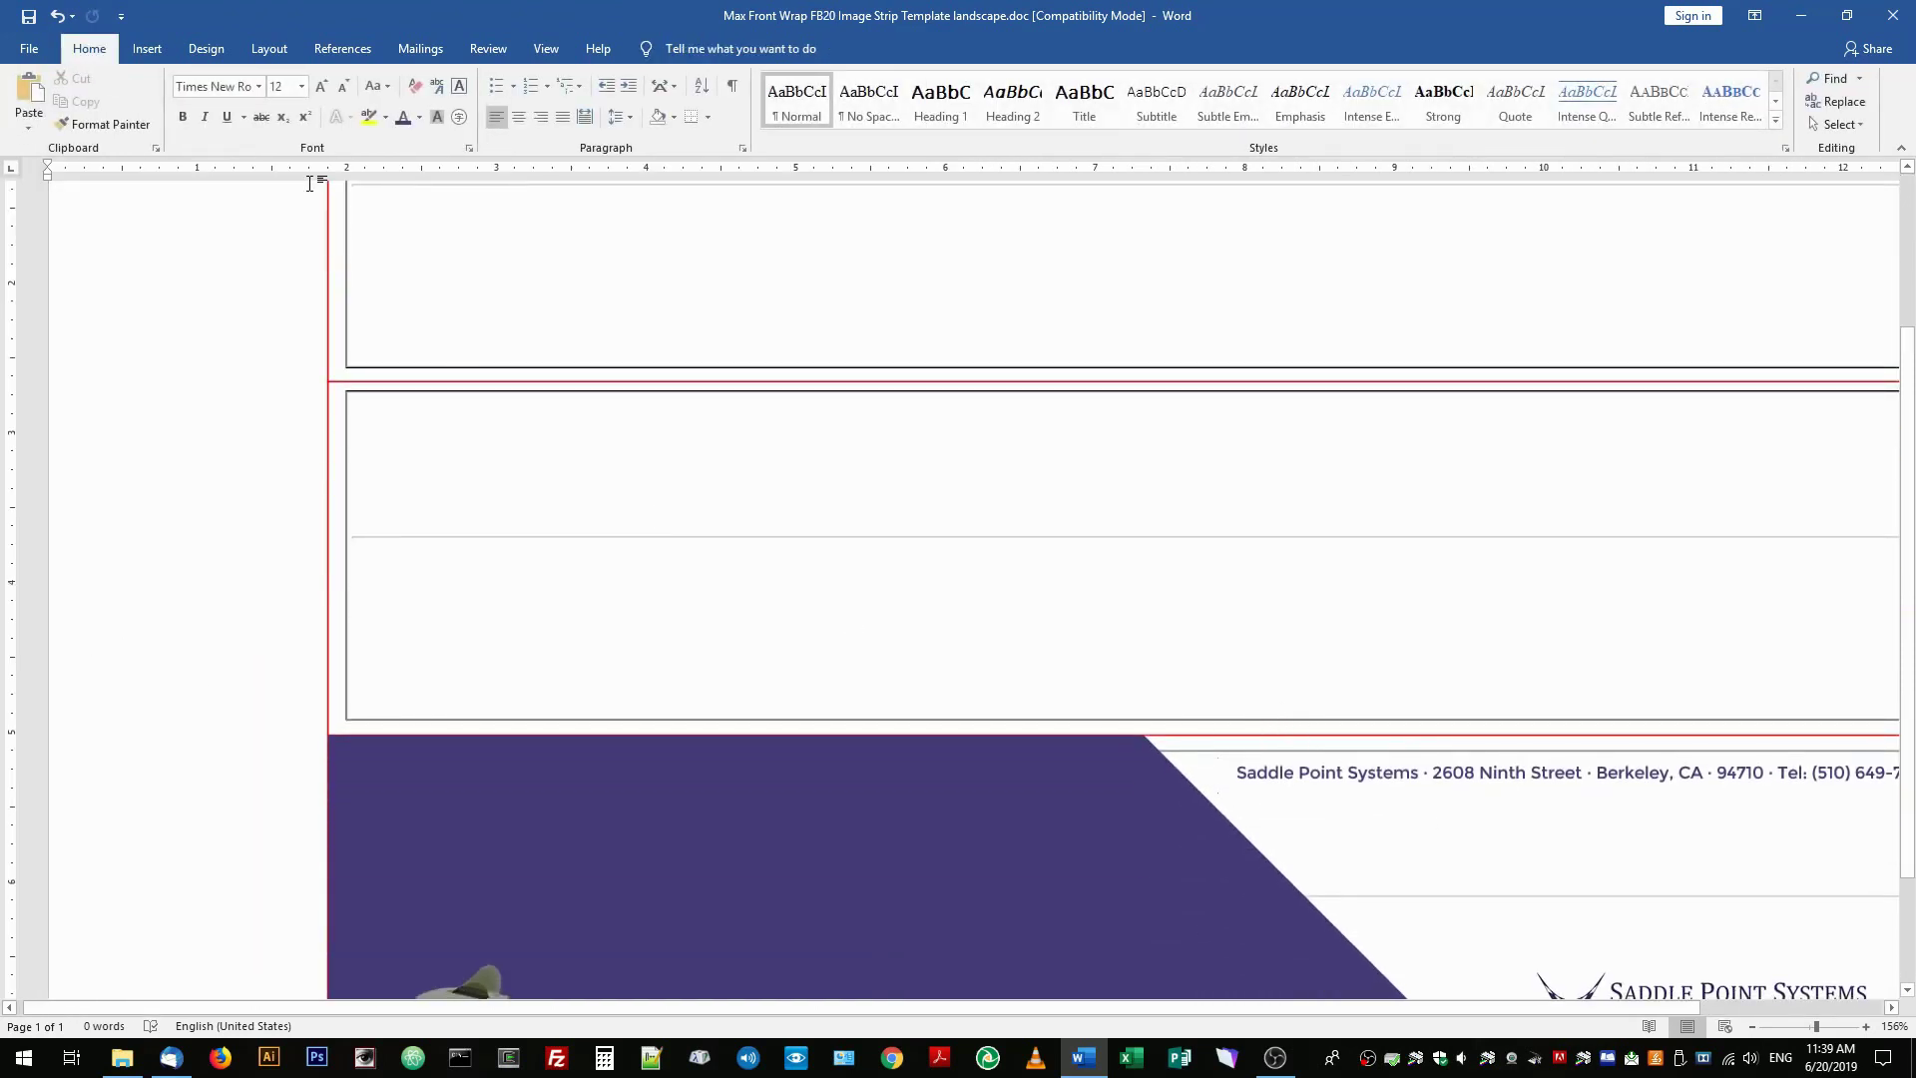
{"action": "left_click", "coordinate": [1410, 774]}
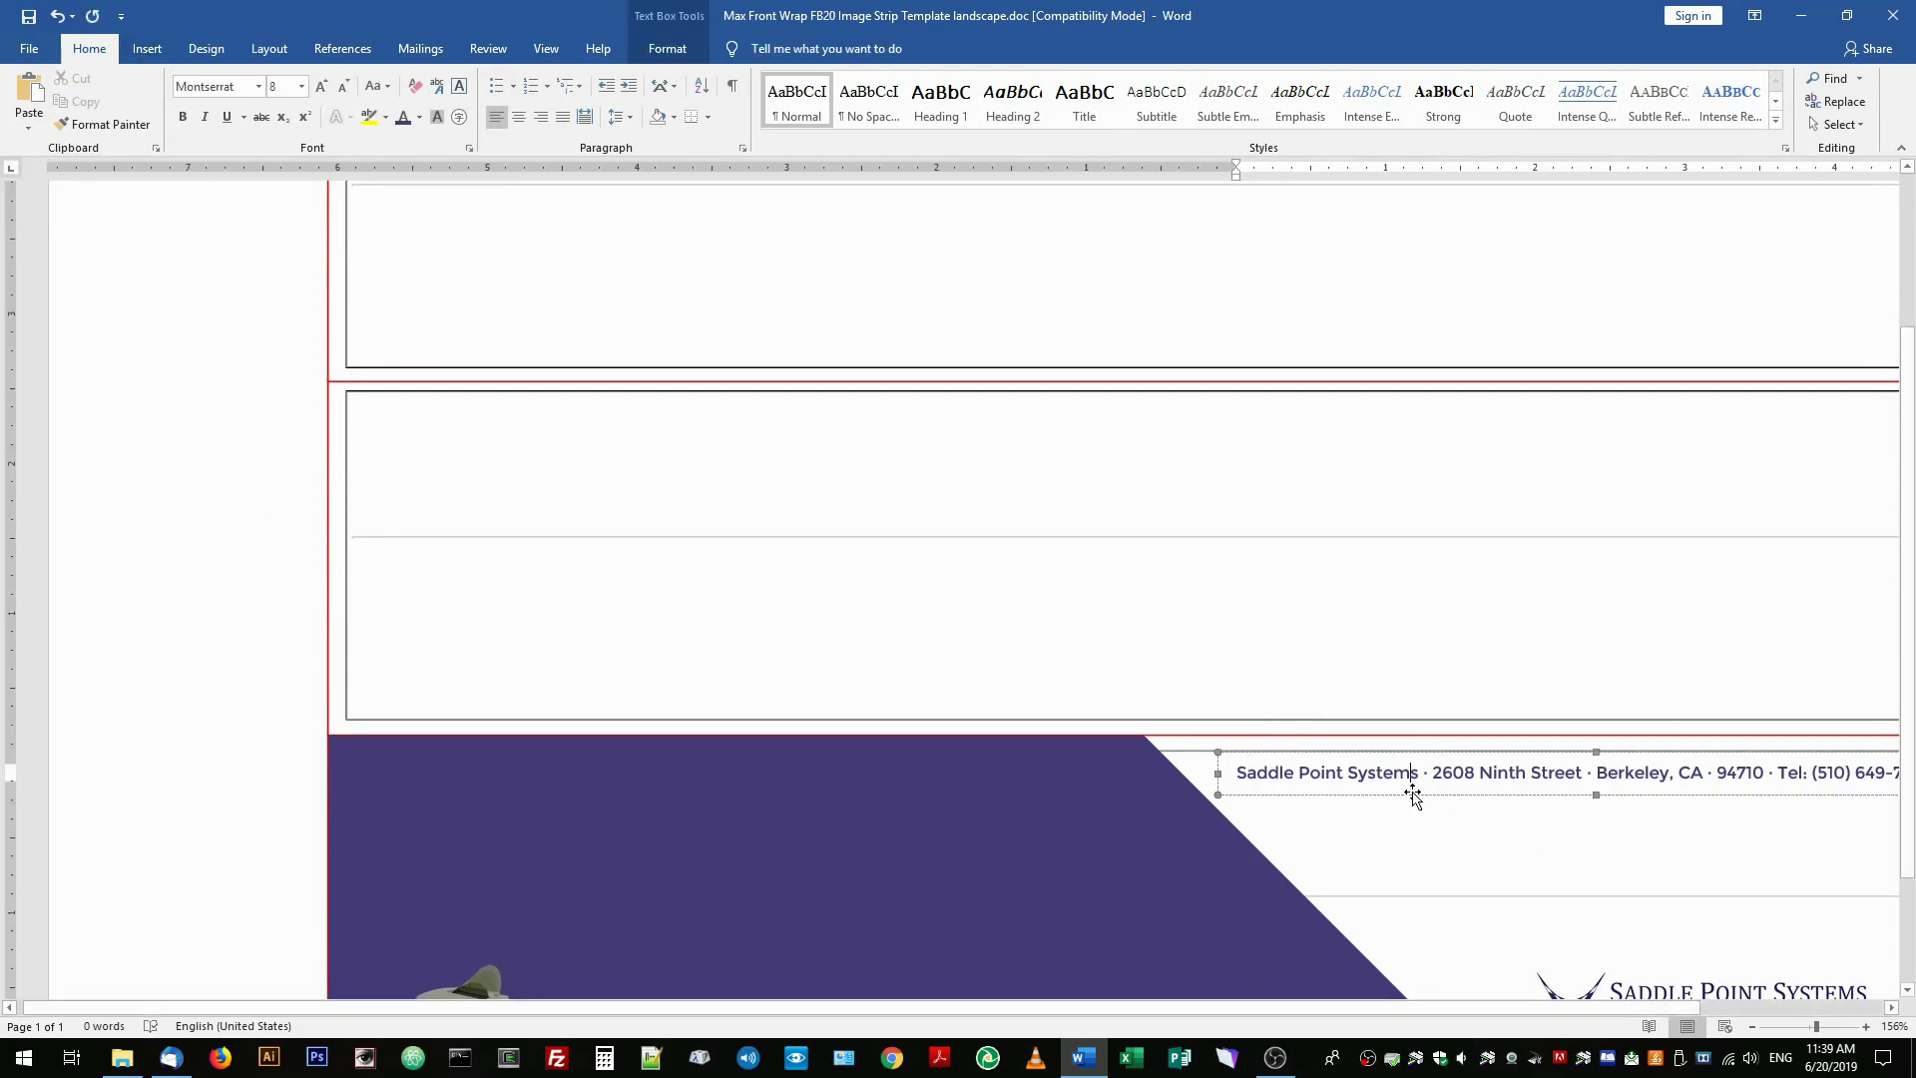
{"action": "right_click", "coordinate": [1411, 785]}
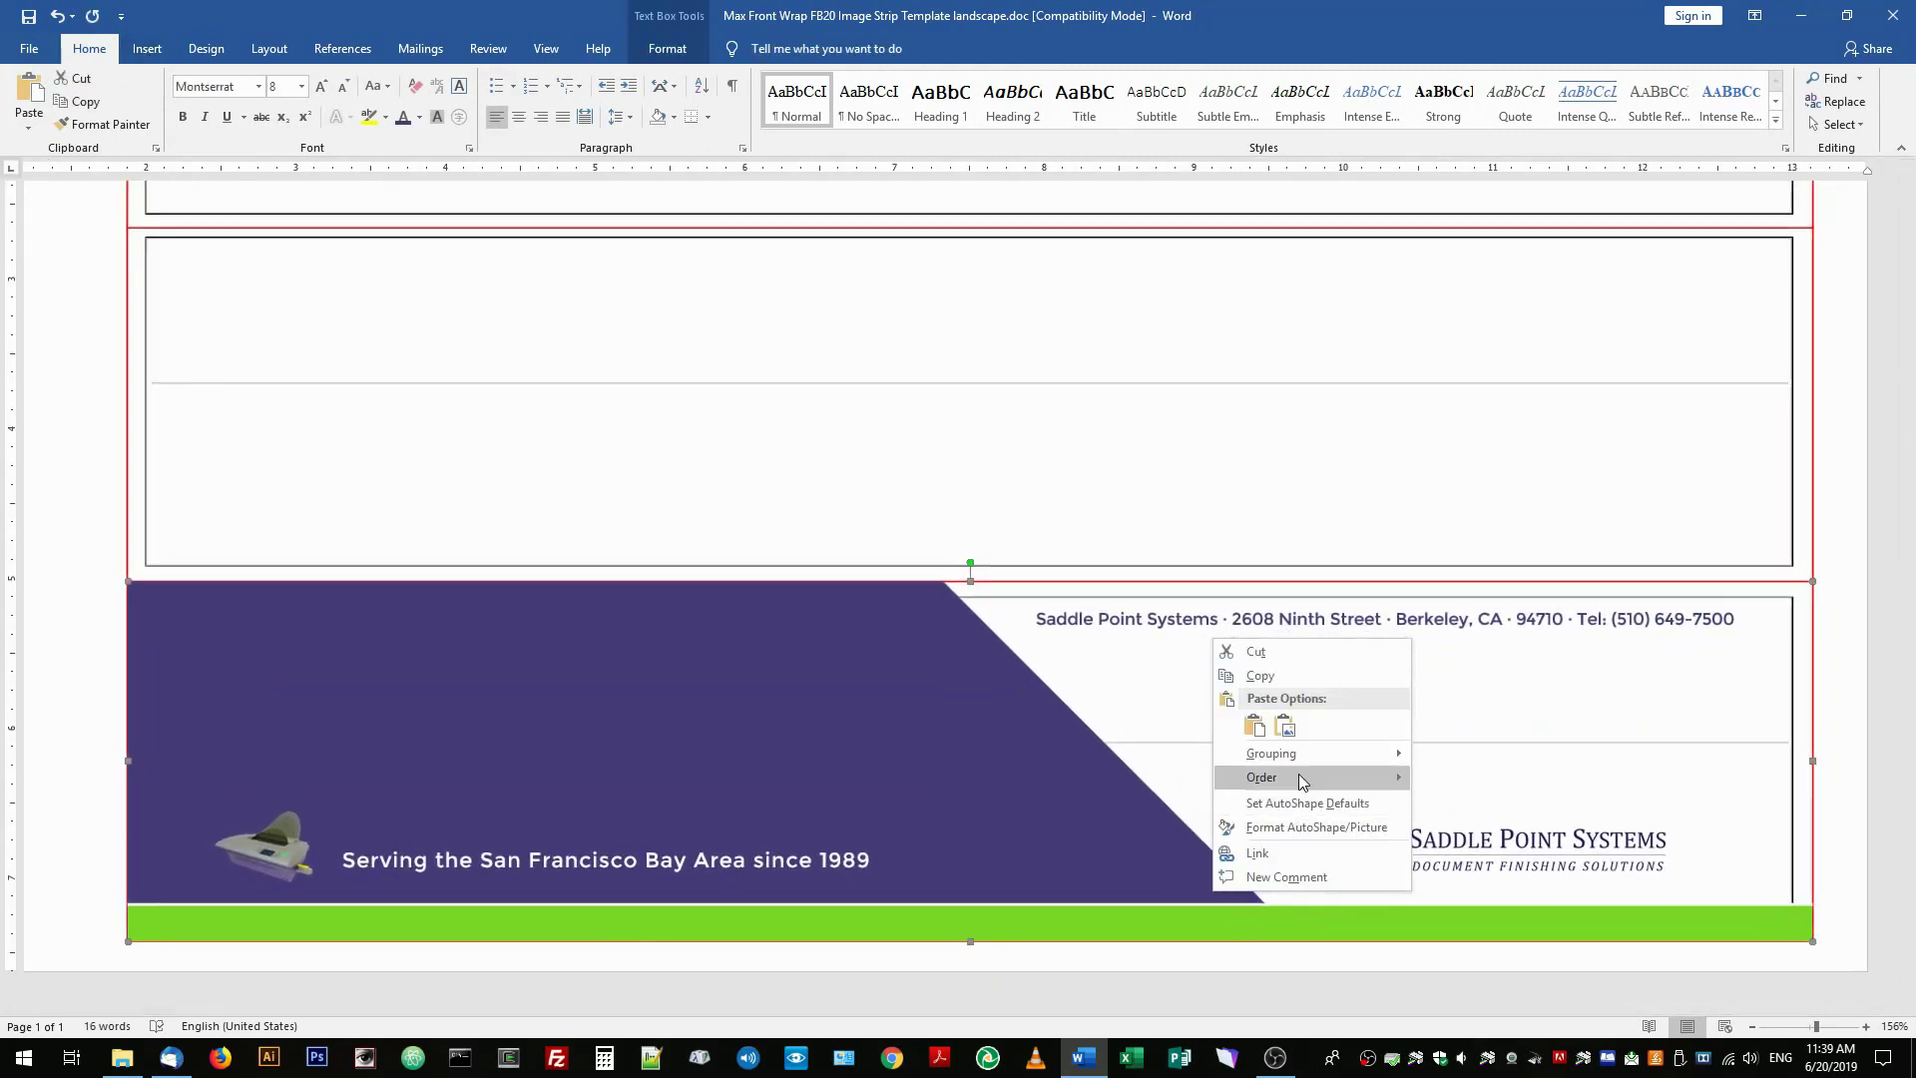
{"action": "left_click", "coordinate": [1266, 678]}
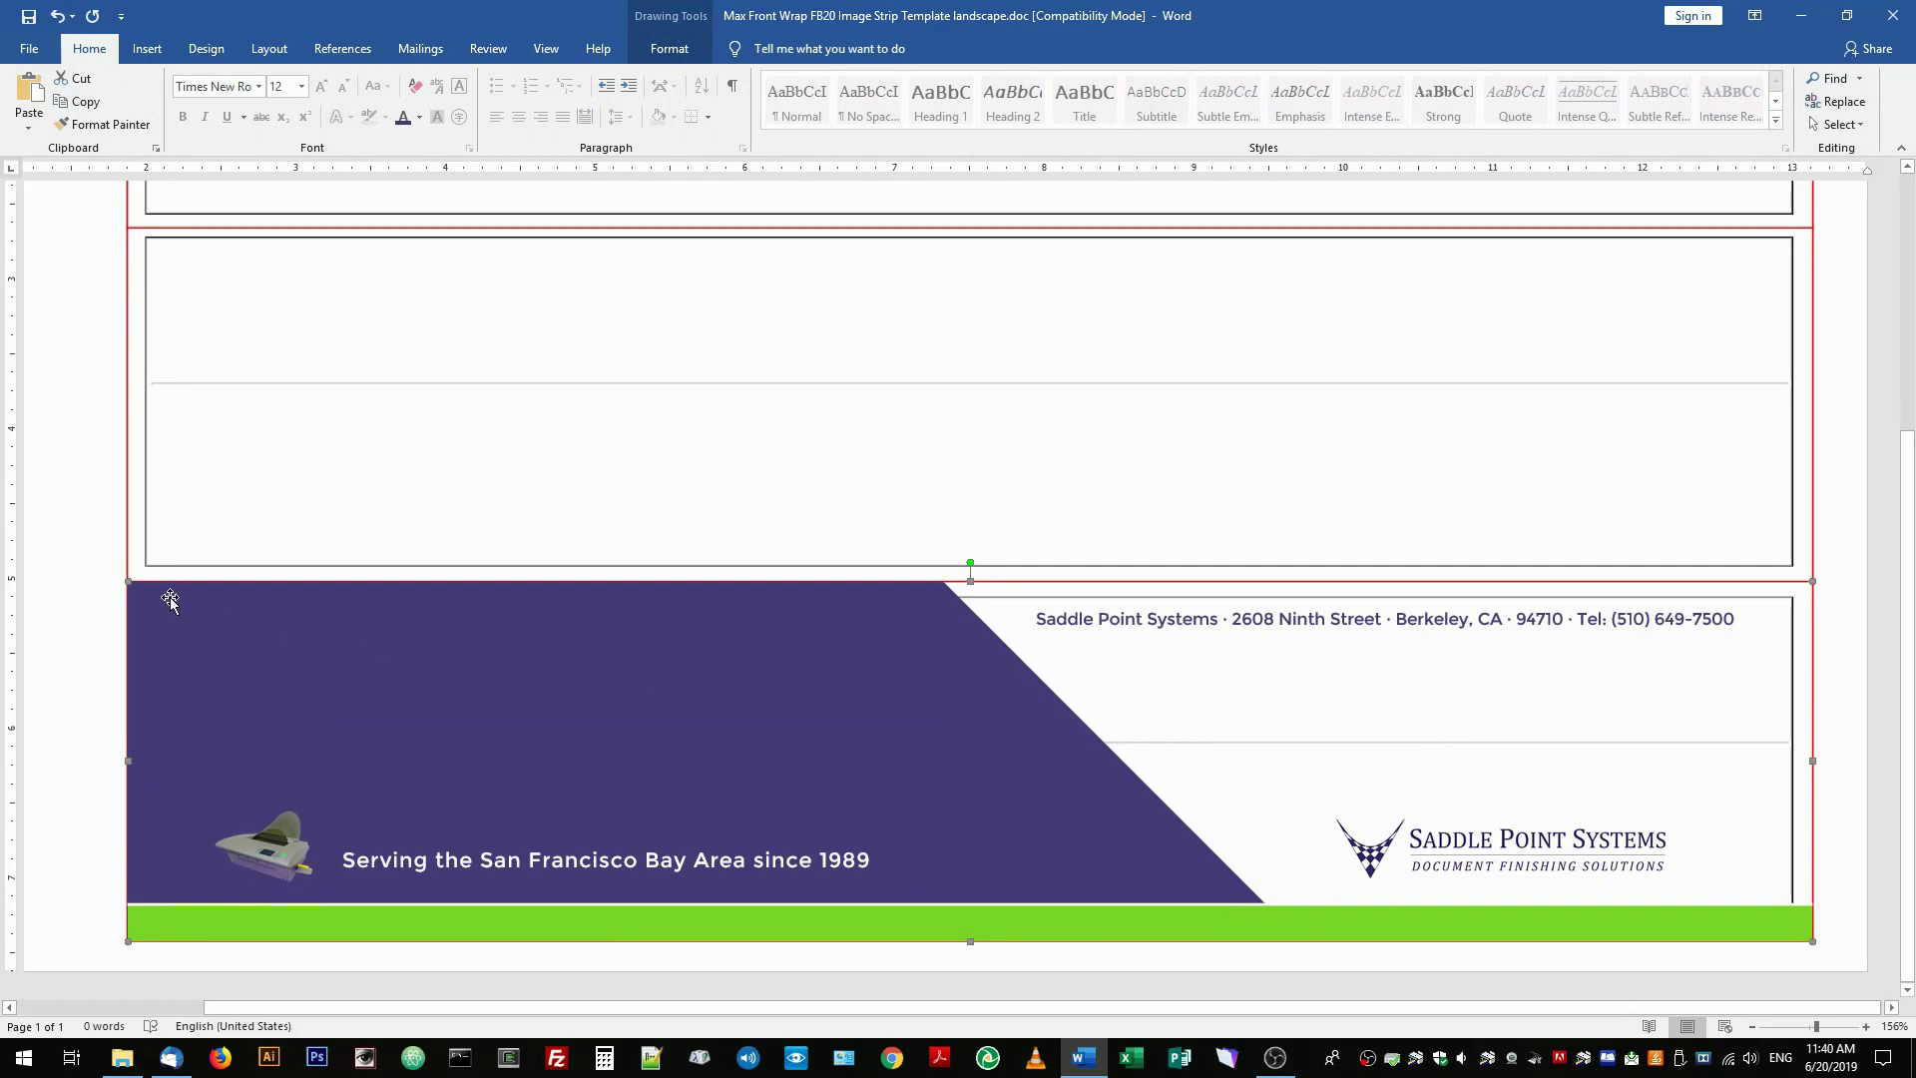
{"action": "left_click", "coordinate": [86, 650]}
{"action": "right_click", "coordinate": [229, 674]}
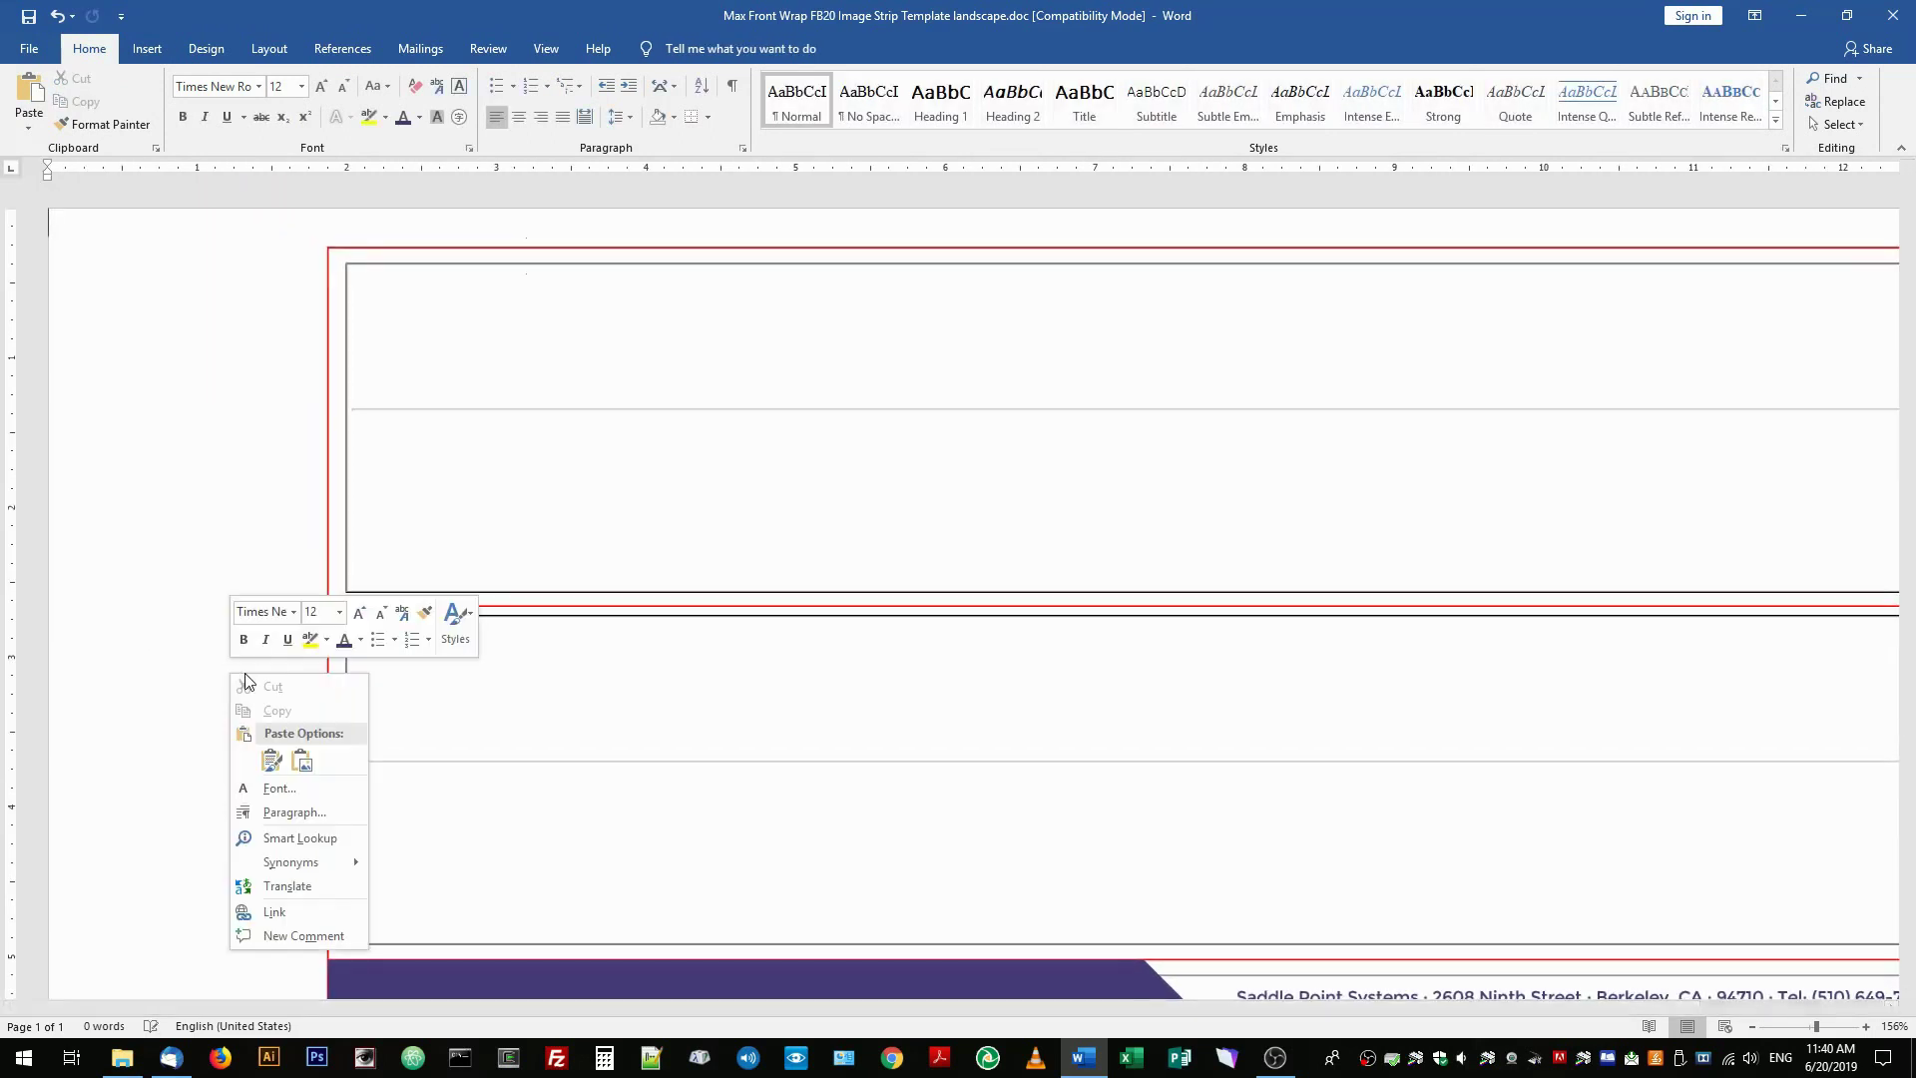
{"action": "left_click", "coordinate": [271, 763]}
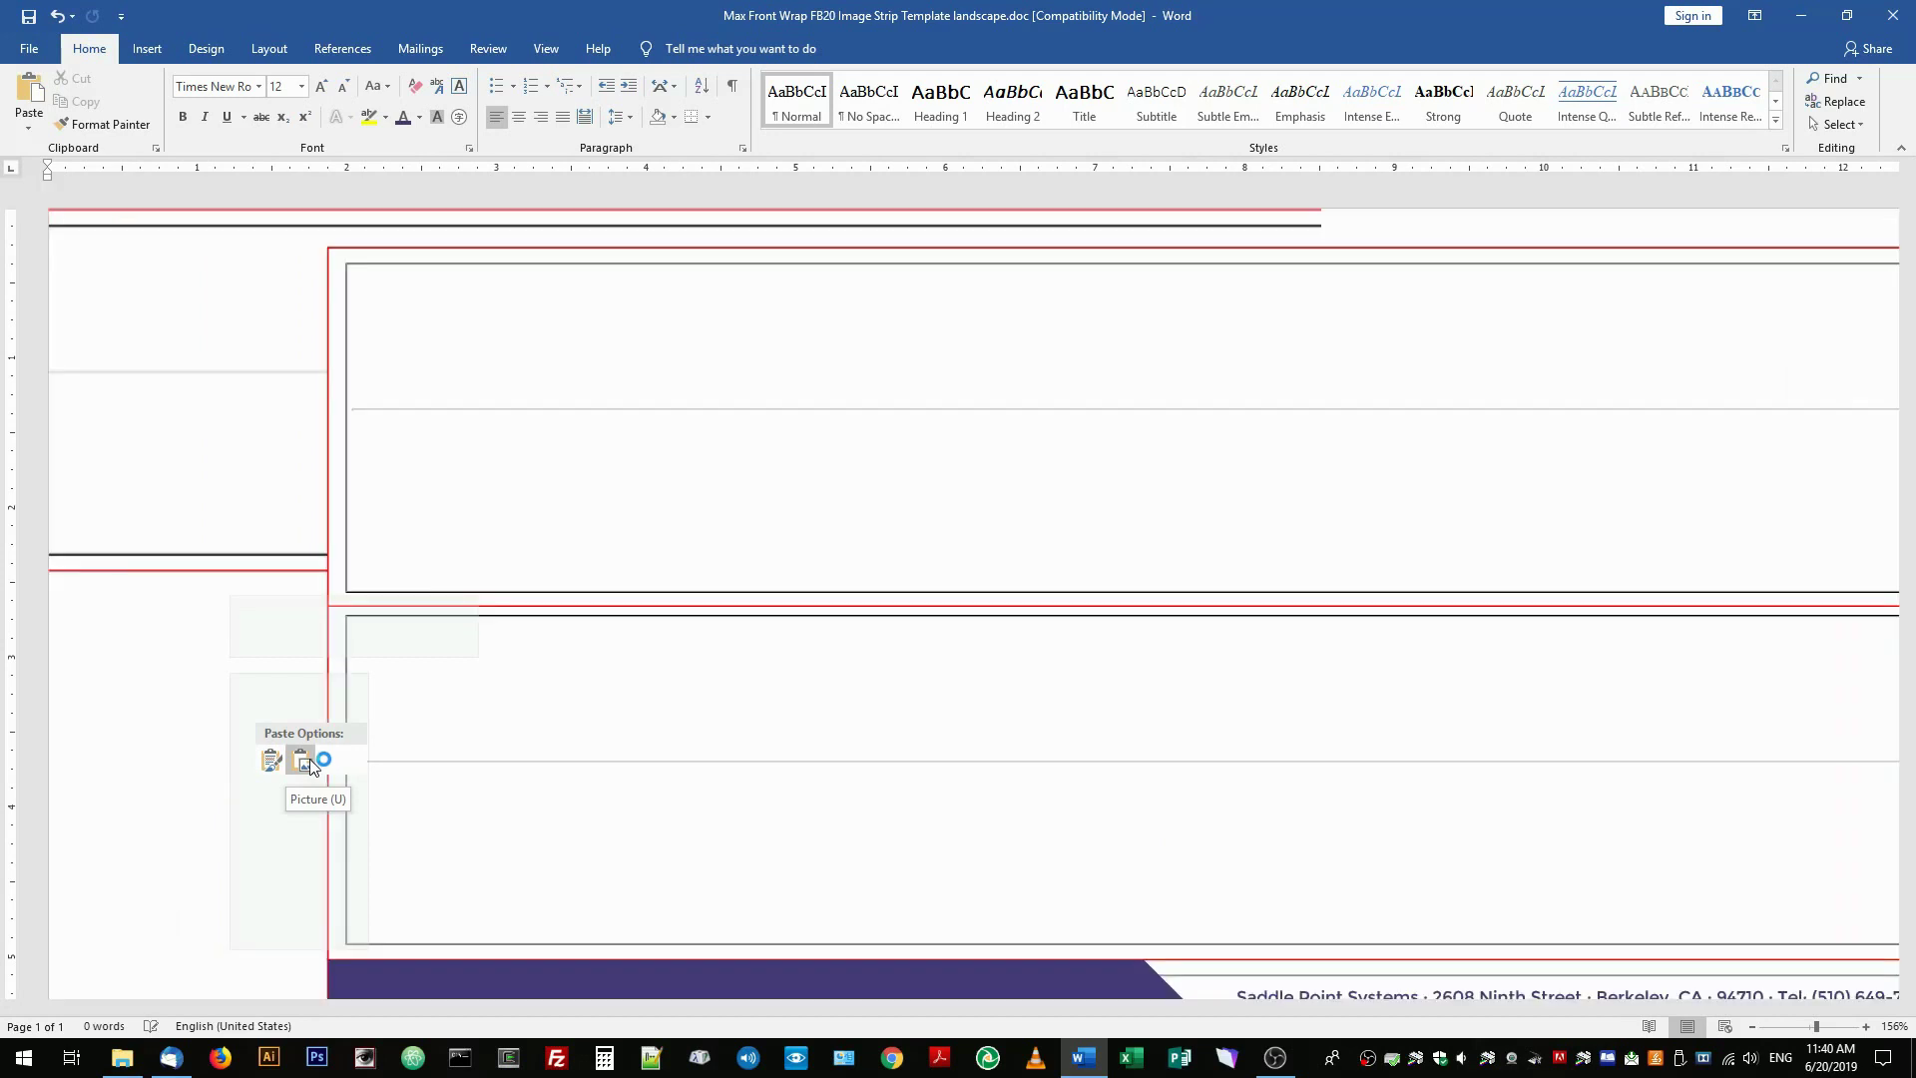
{"action": "left_click", "coordinate": [141, 749]}
{"action": "scroll", "coordinate": [1363, 678], "scroll_direction": "down", "scroll_amount": 4}
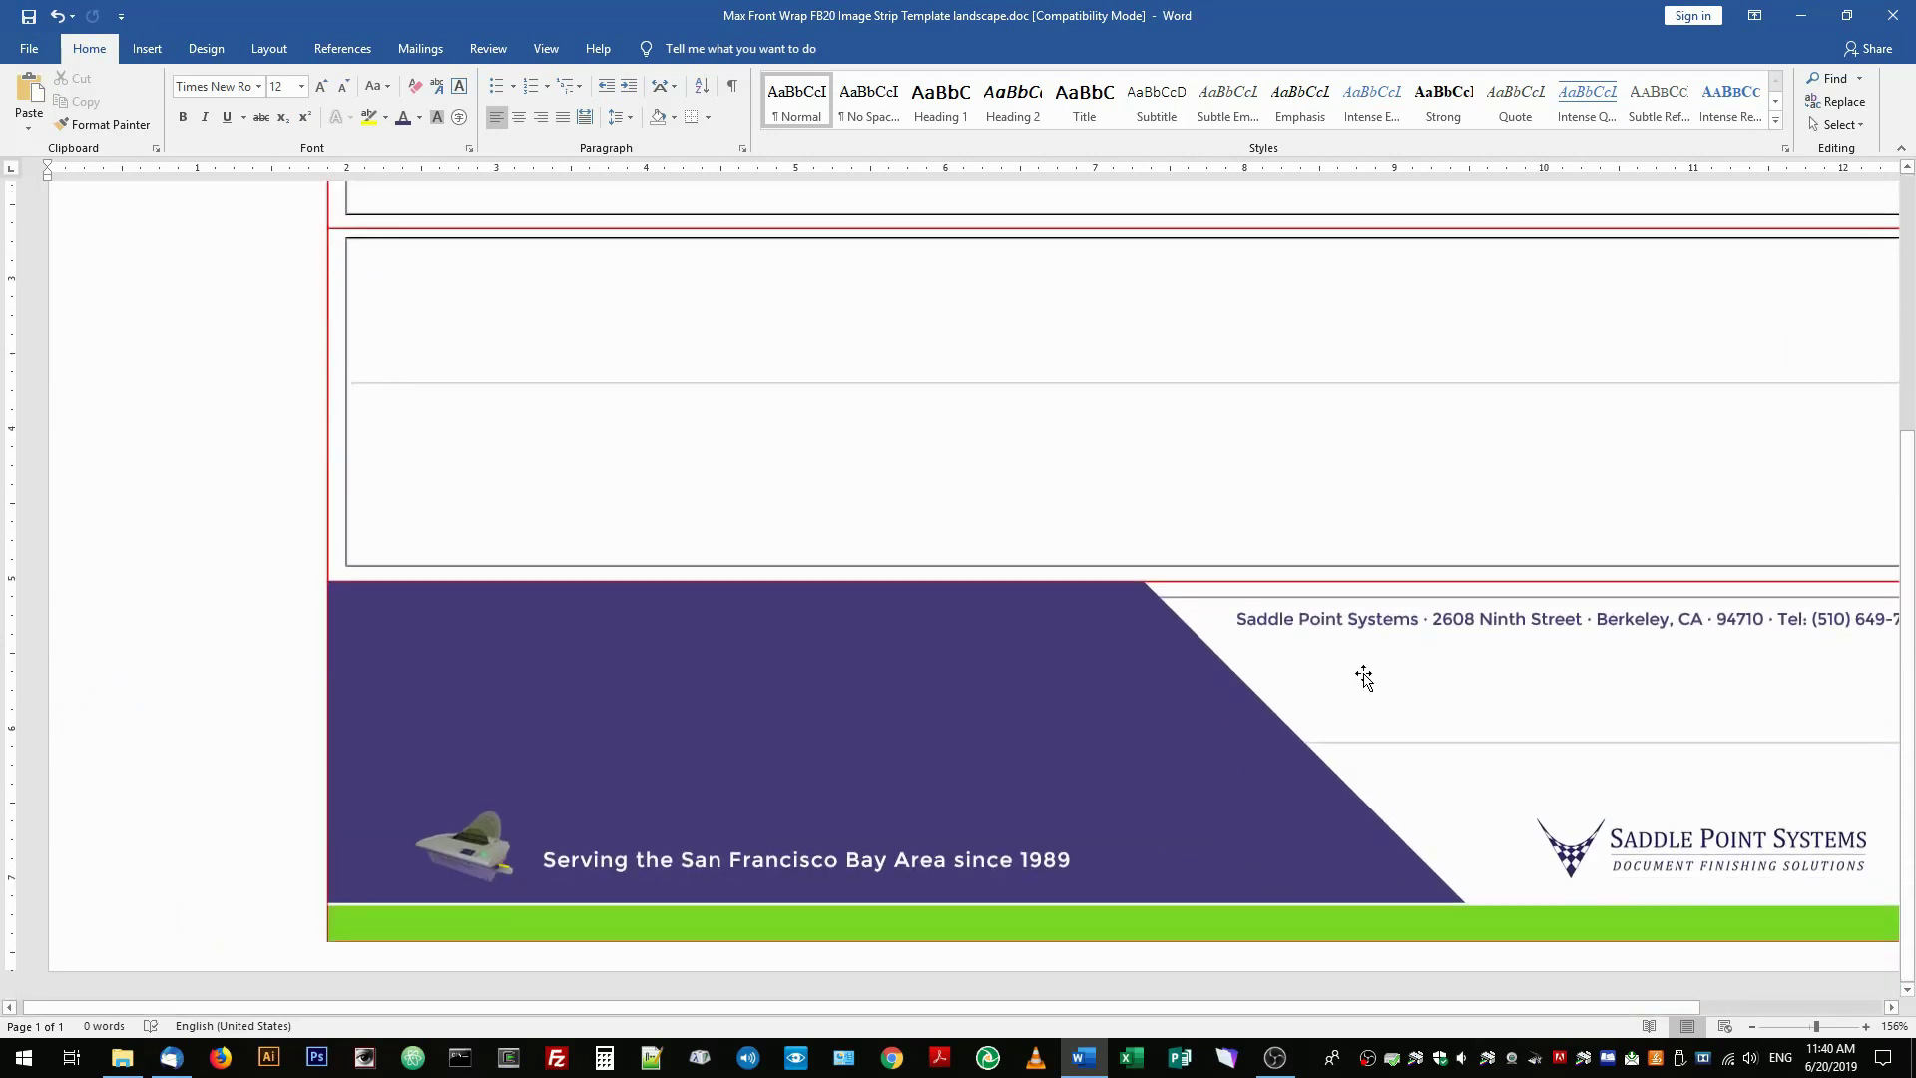
{"action": "left_click", "coordinate": [1358, 621]}
{"action": "left_click", "coordinate": [1375, 641]}
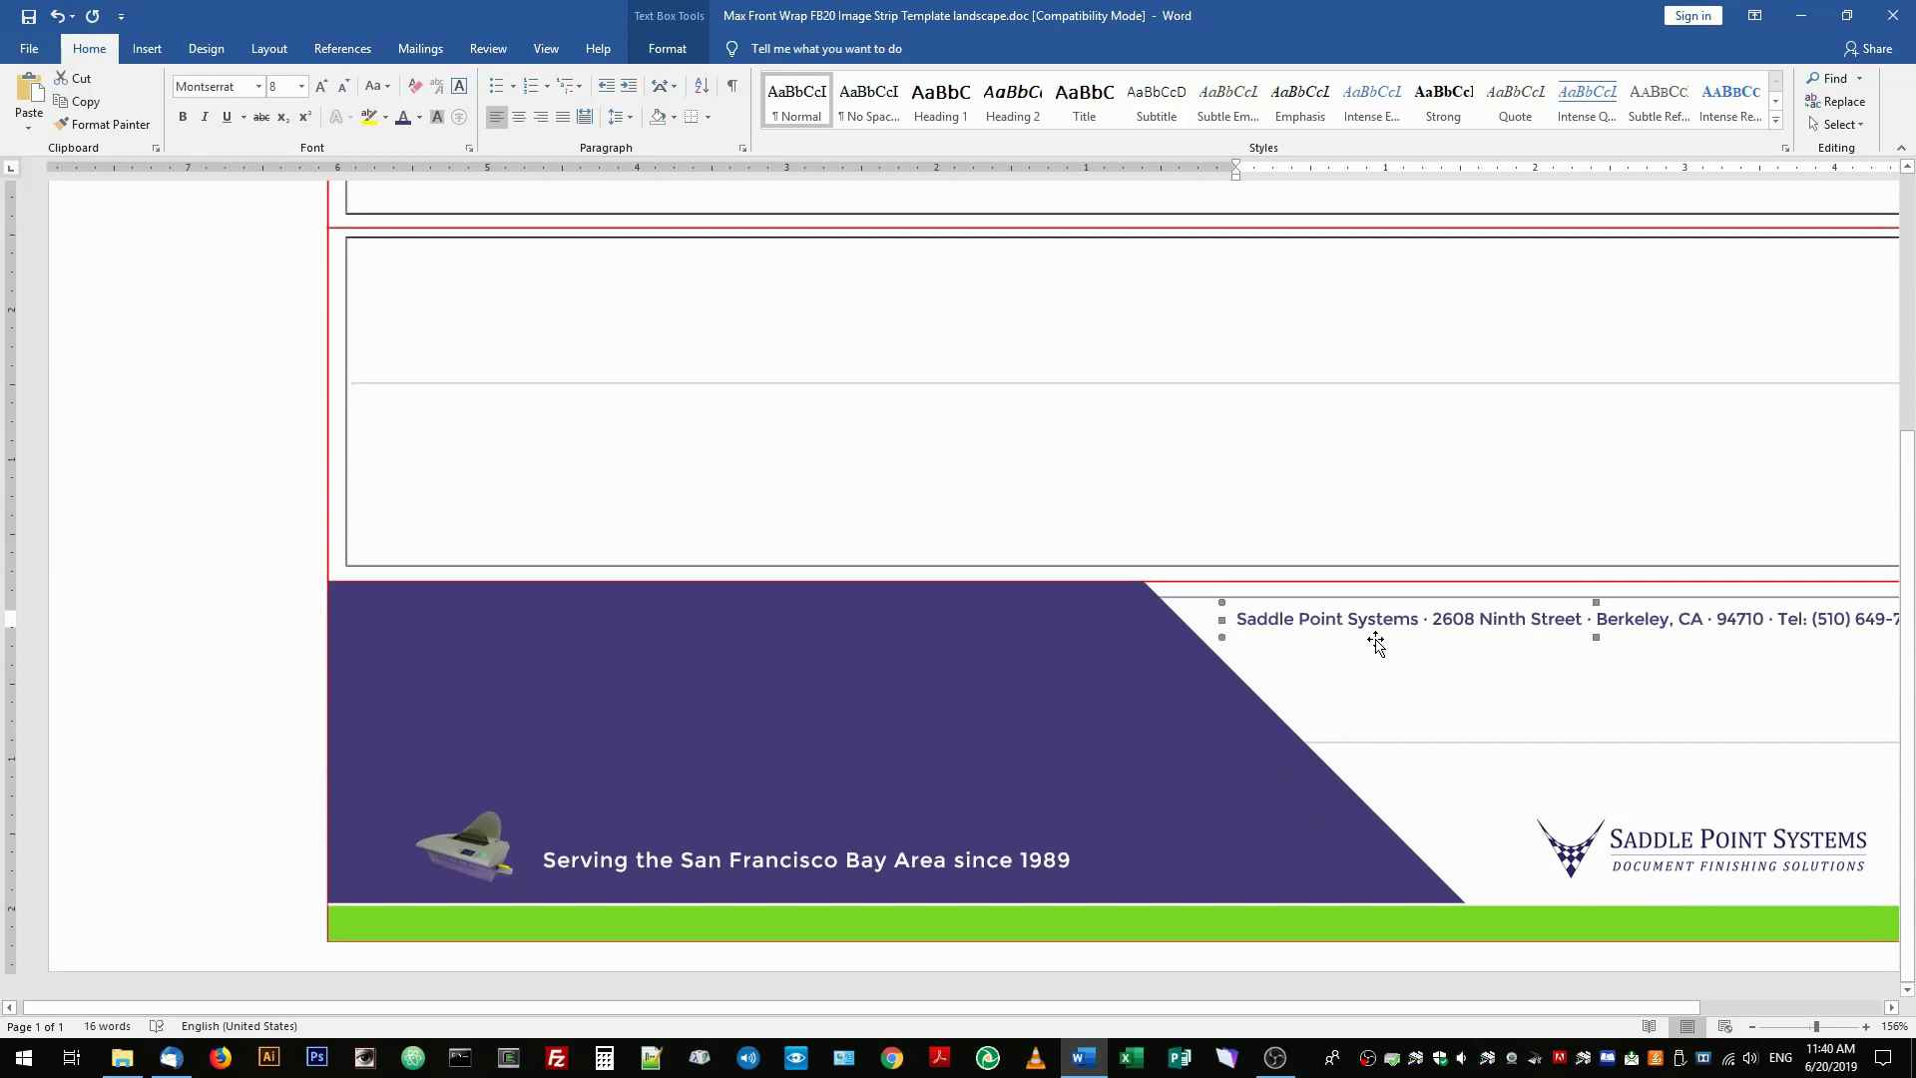
{"action": "right_click", "coordinate": [1258, 643]}
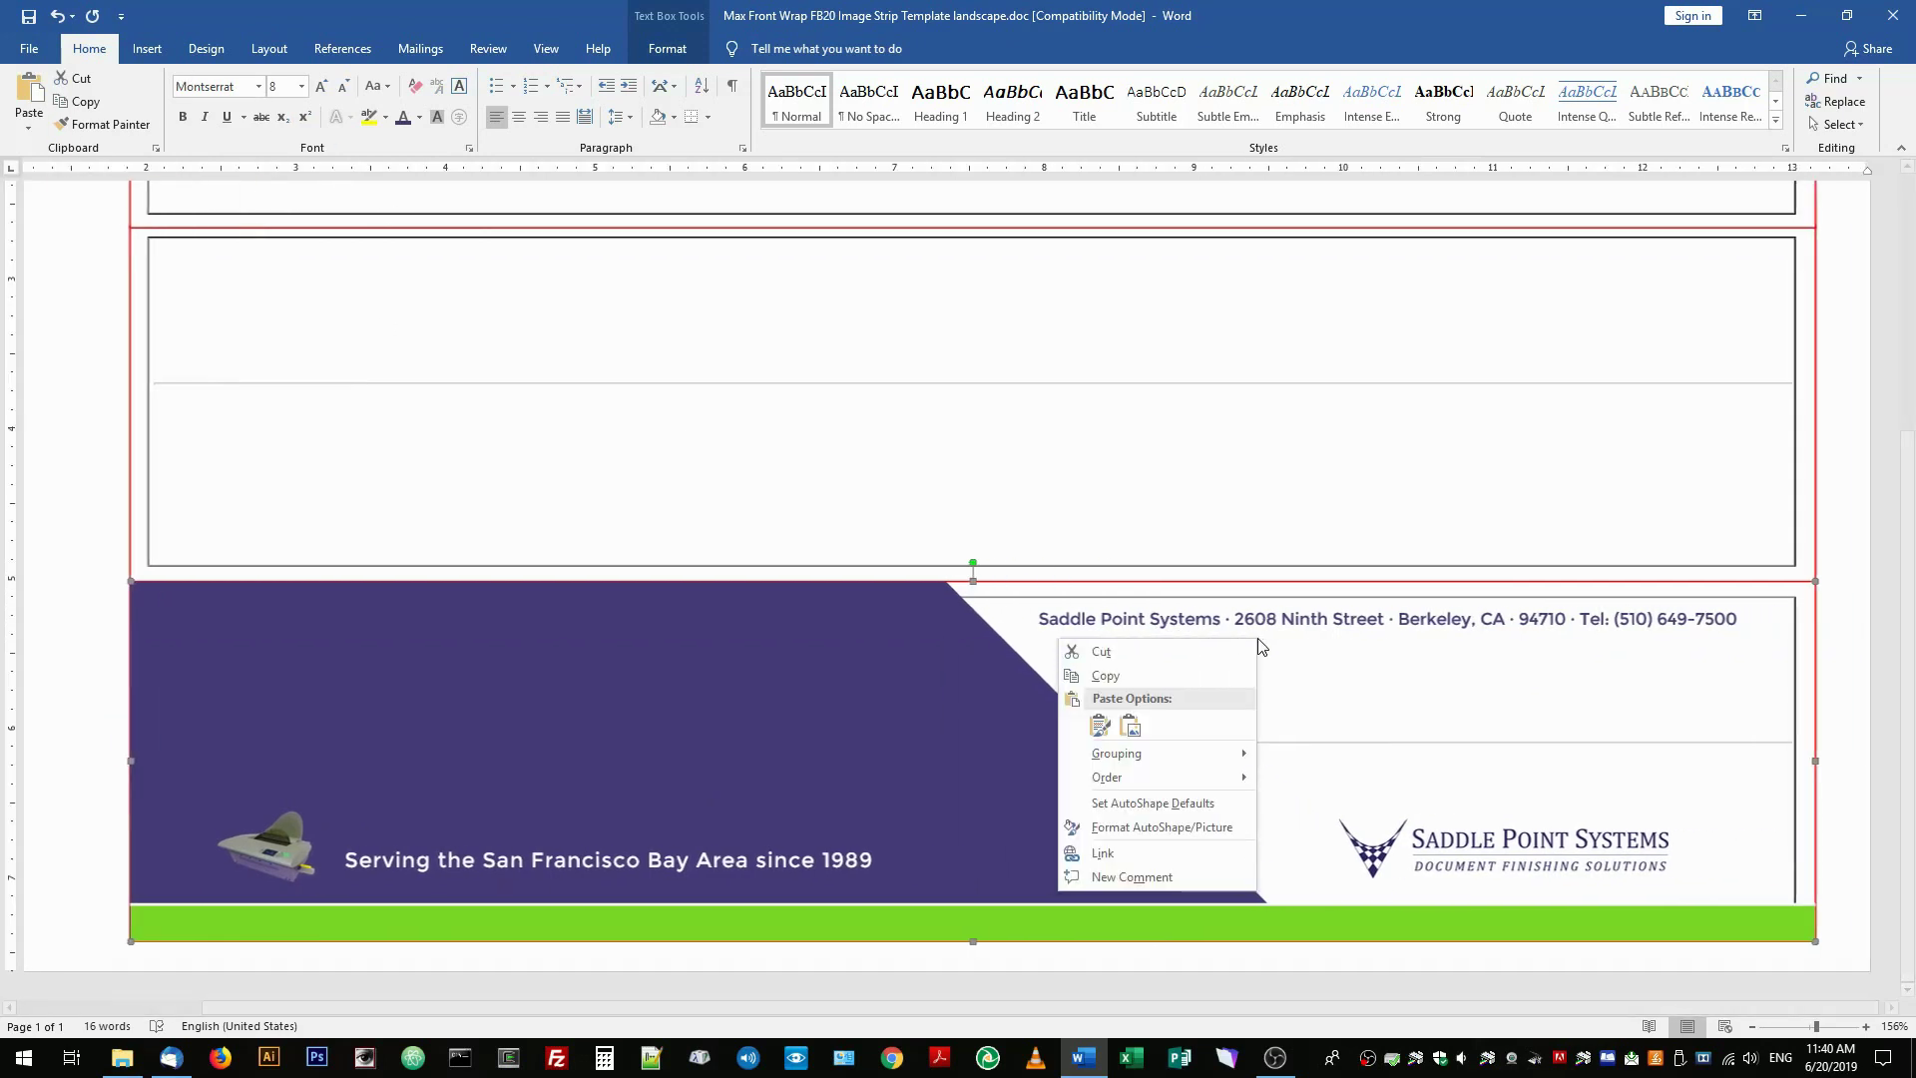
Step: Copy the contact line text box and paste a duplicate into the document
{"action": "left_click", "coordinate": [1575, 631]}
{"action": "left_click", "coordinate": [1574, 642]}
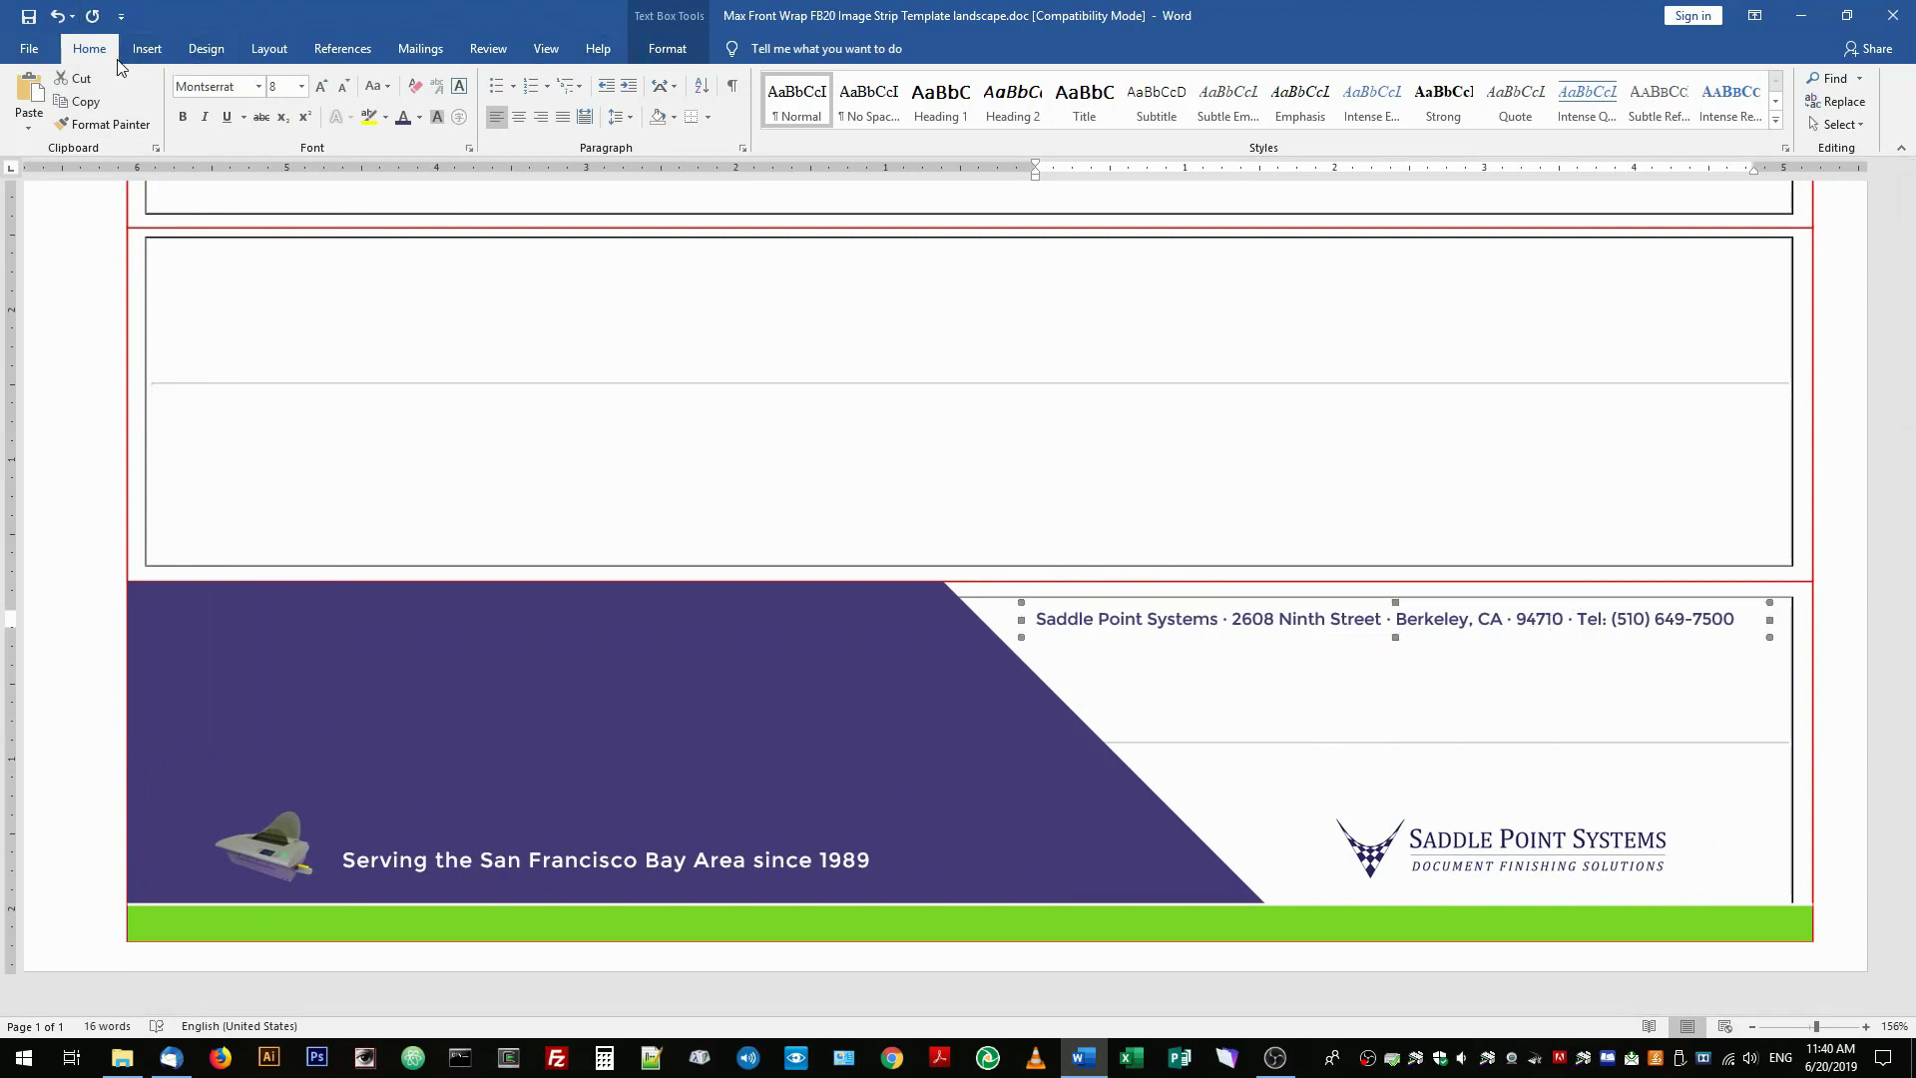
{"action": "left_click", "coordinate": [21, 56]}
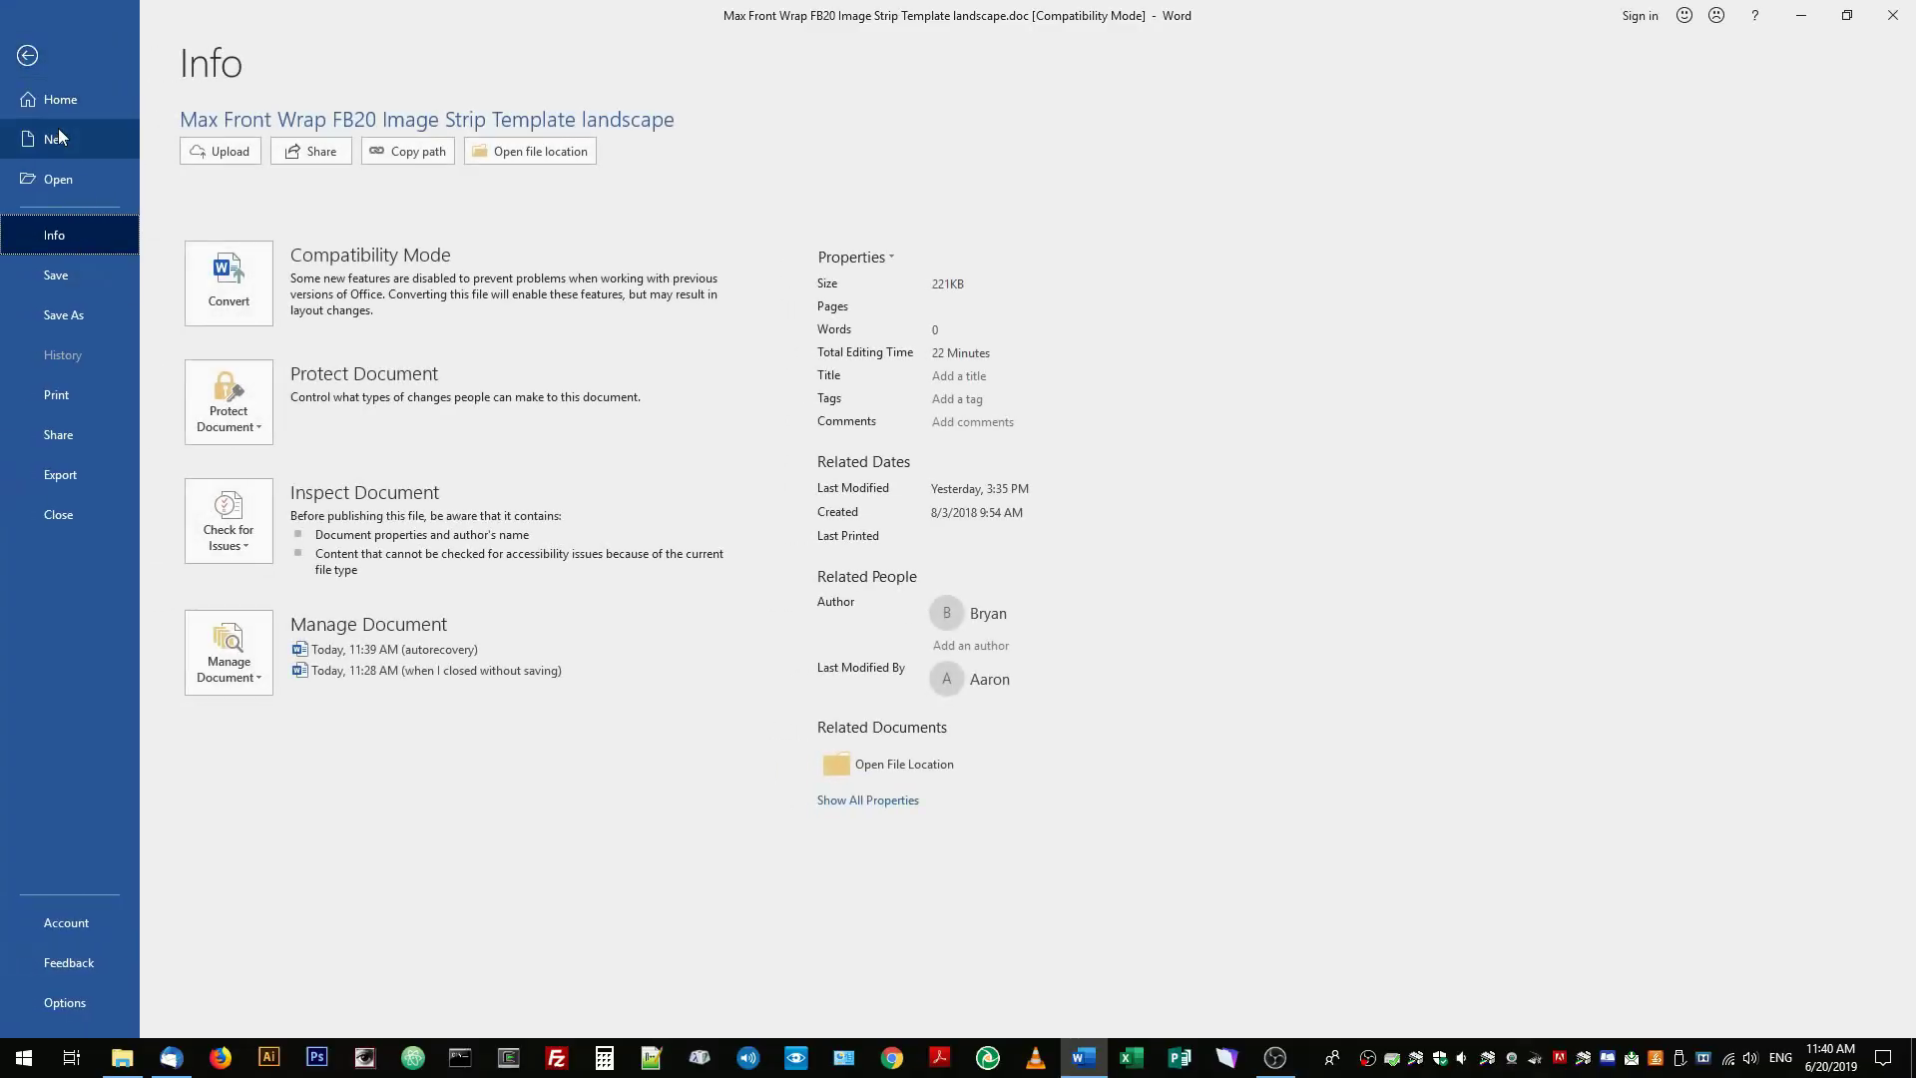
{"action": "key", "text": "Escape"}
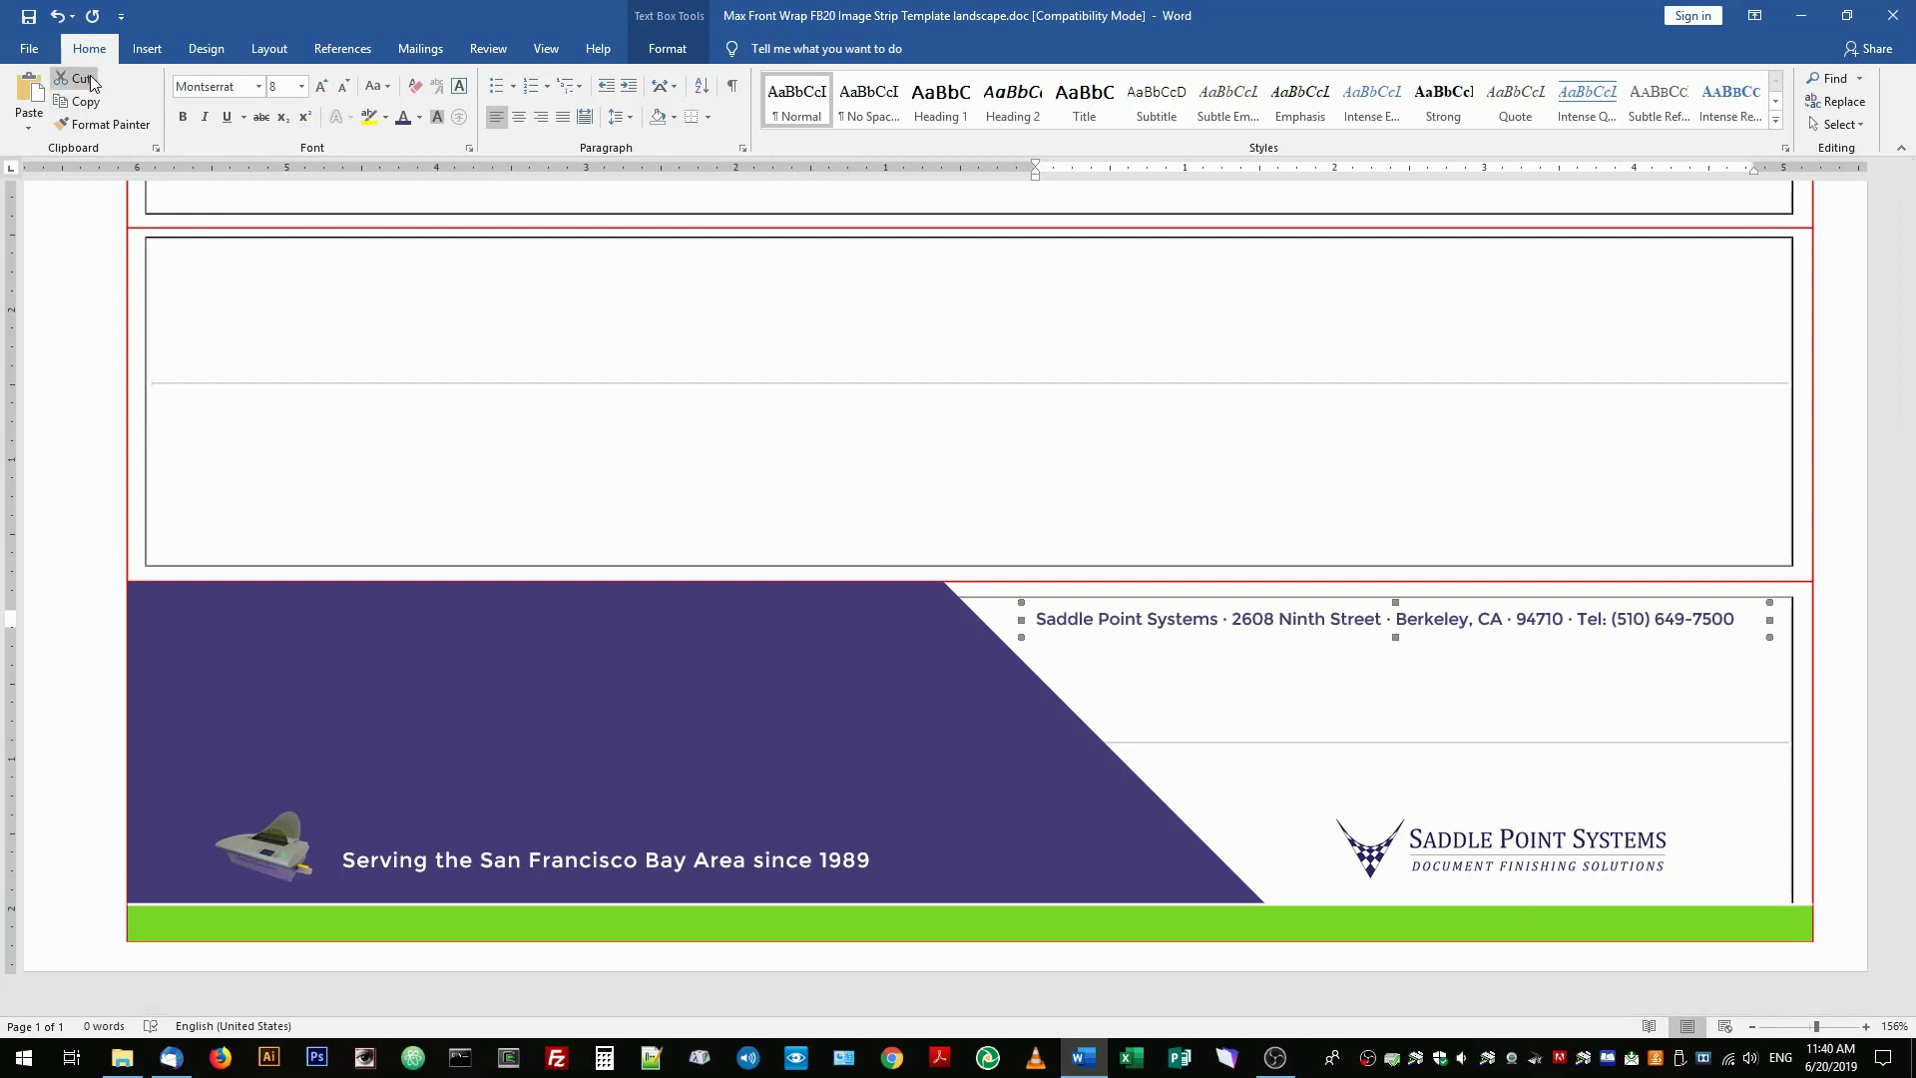
{"action": "left_click", "coordinate": [91, 639]}
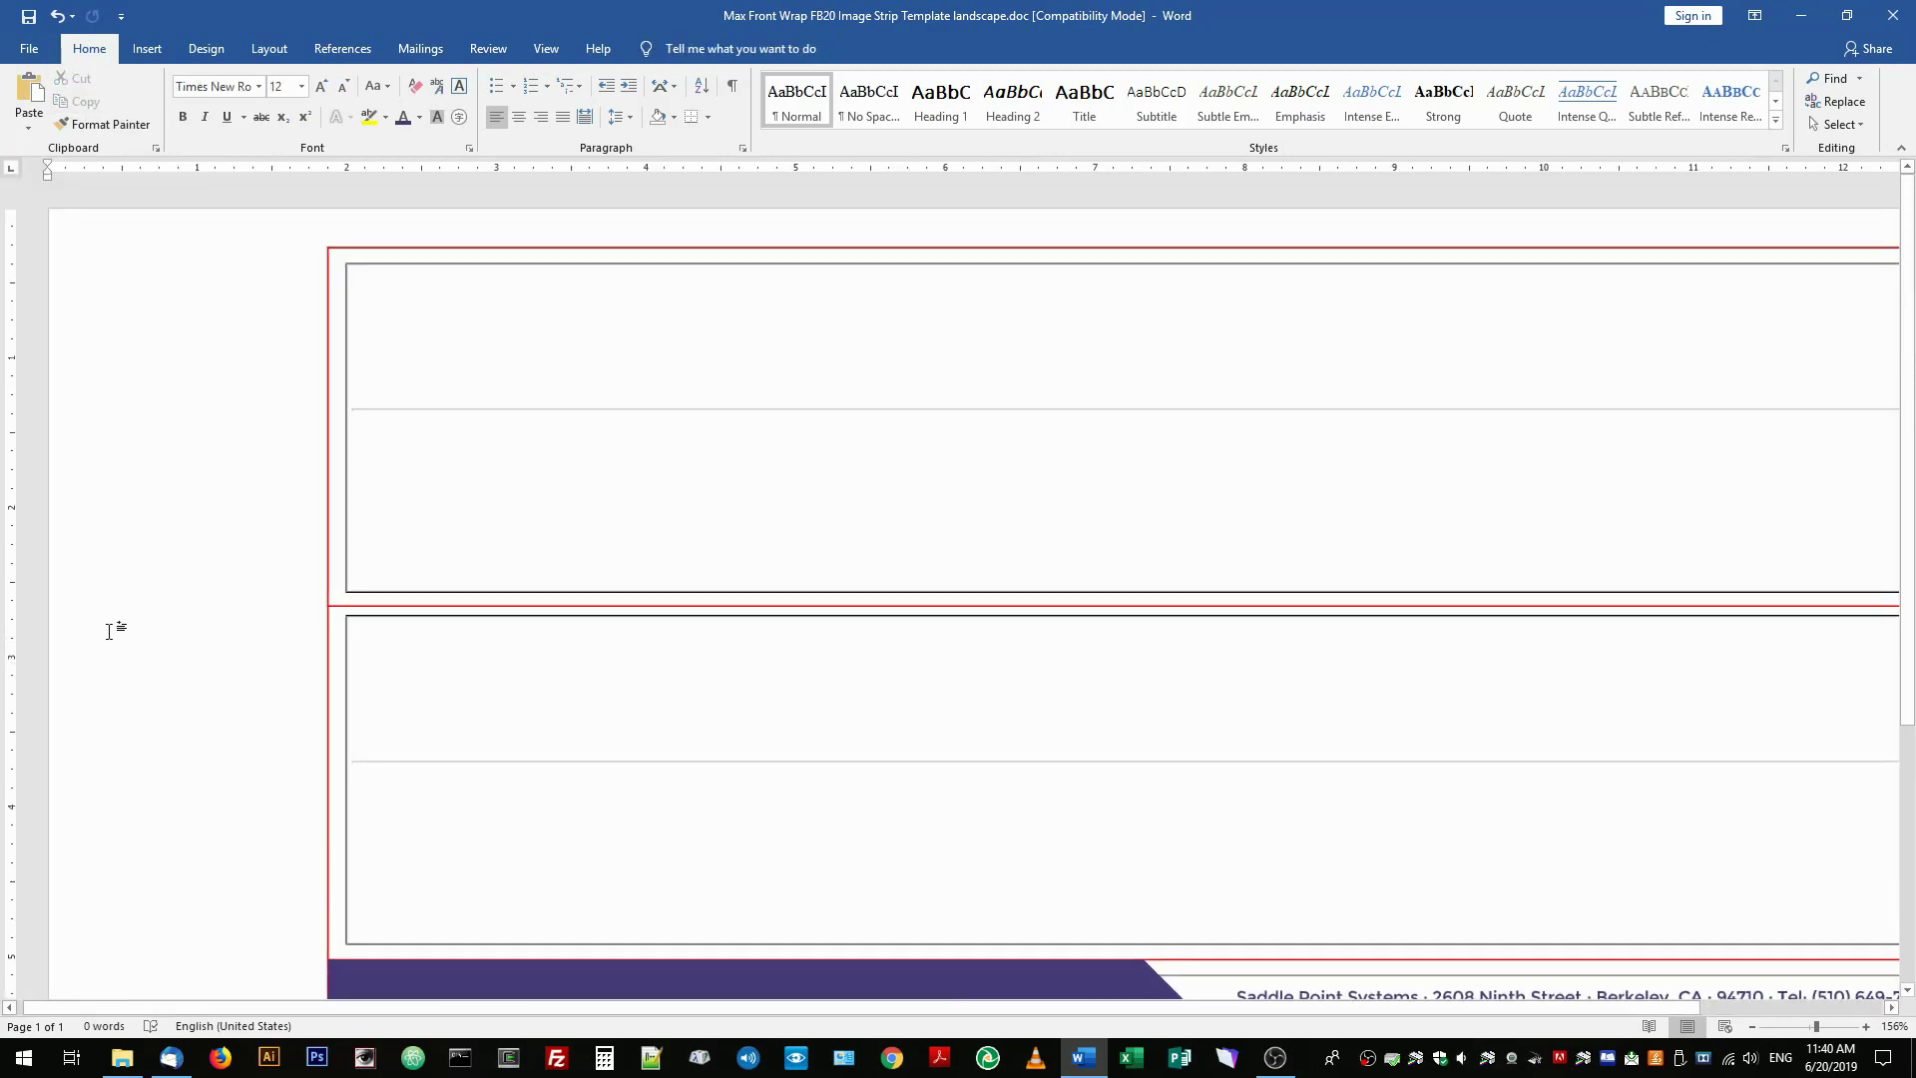
{"action": "left_click", "coordinate": [31, 90]}
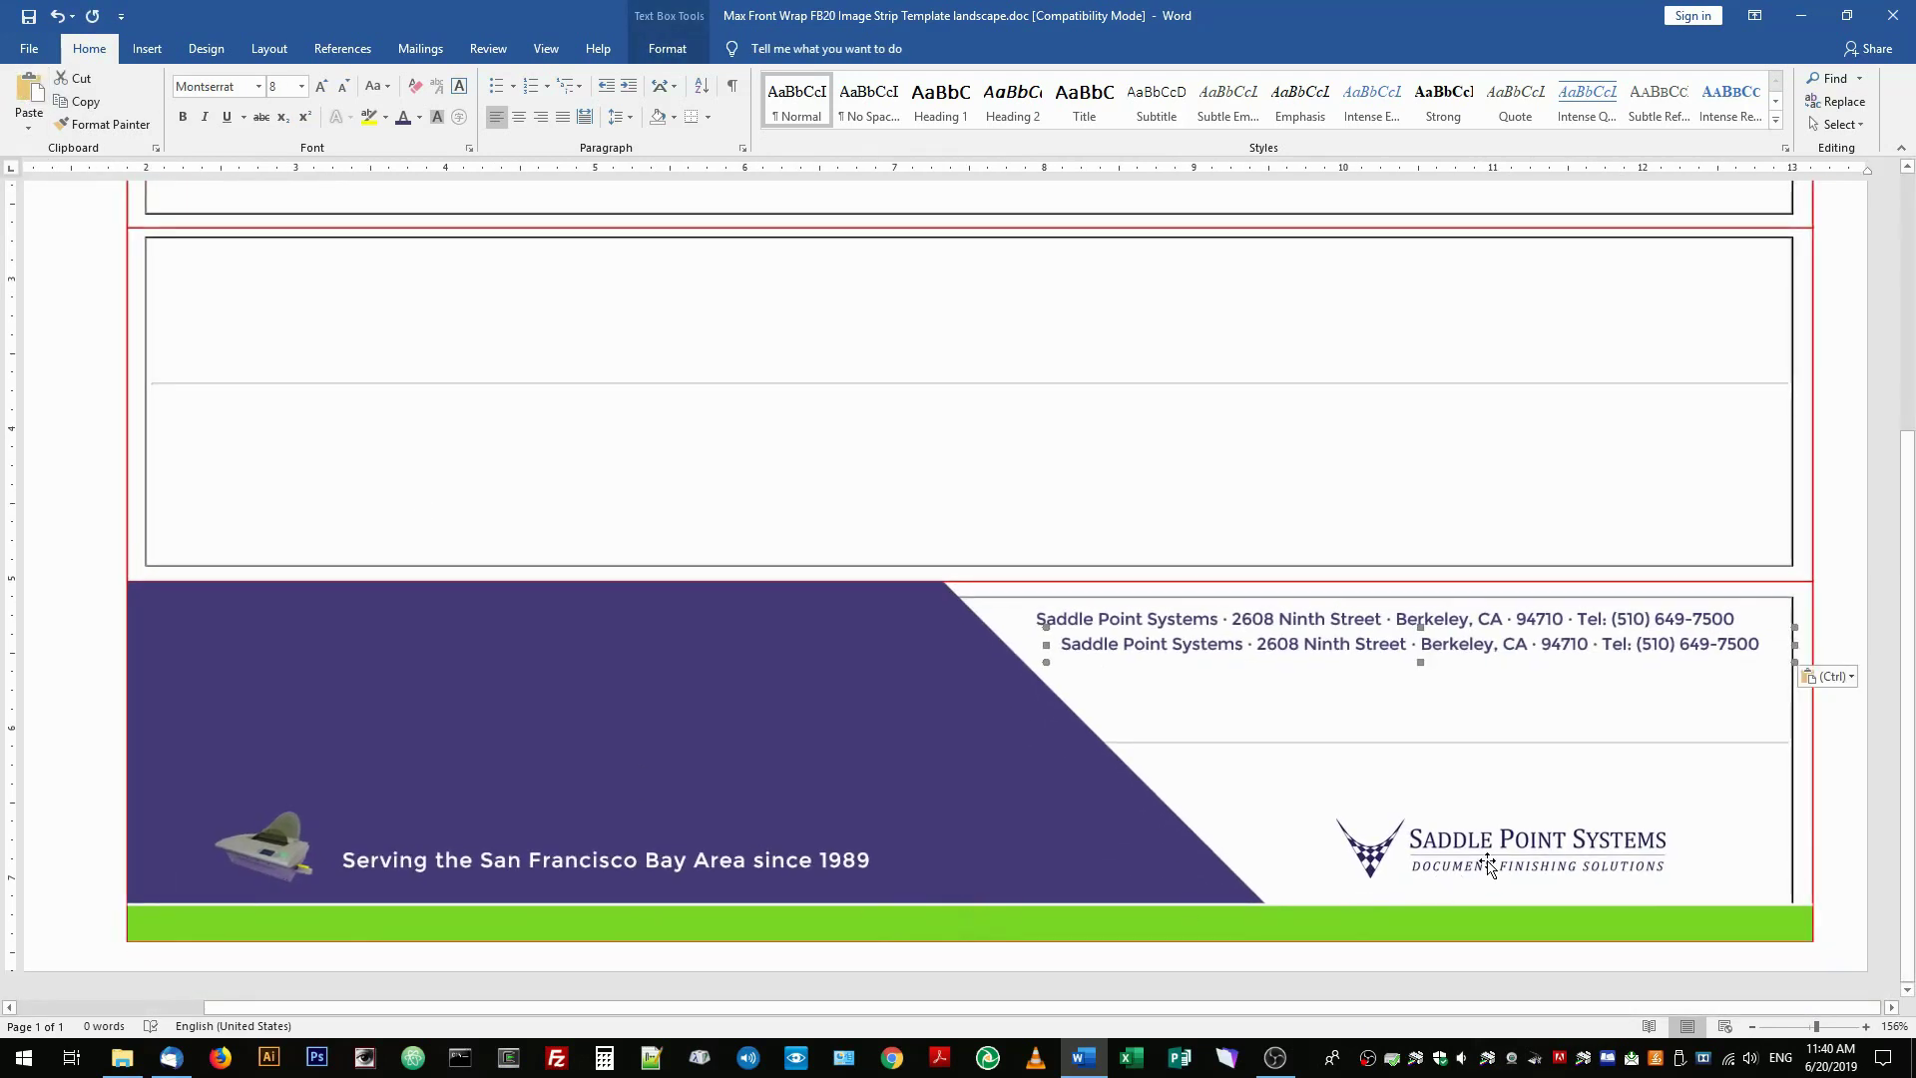
Step: Nudge the duplicate contact line up level with the original and left until it partly overlaps the purple shape
{"action": "key", "text": "Left"}
{"action": "key", "text": "Left"}
{"action": "key", "text": "Left"}
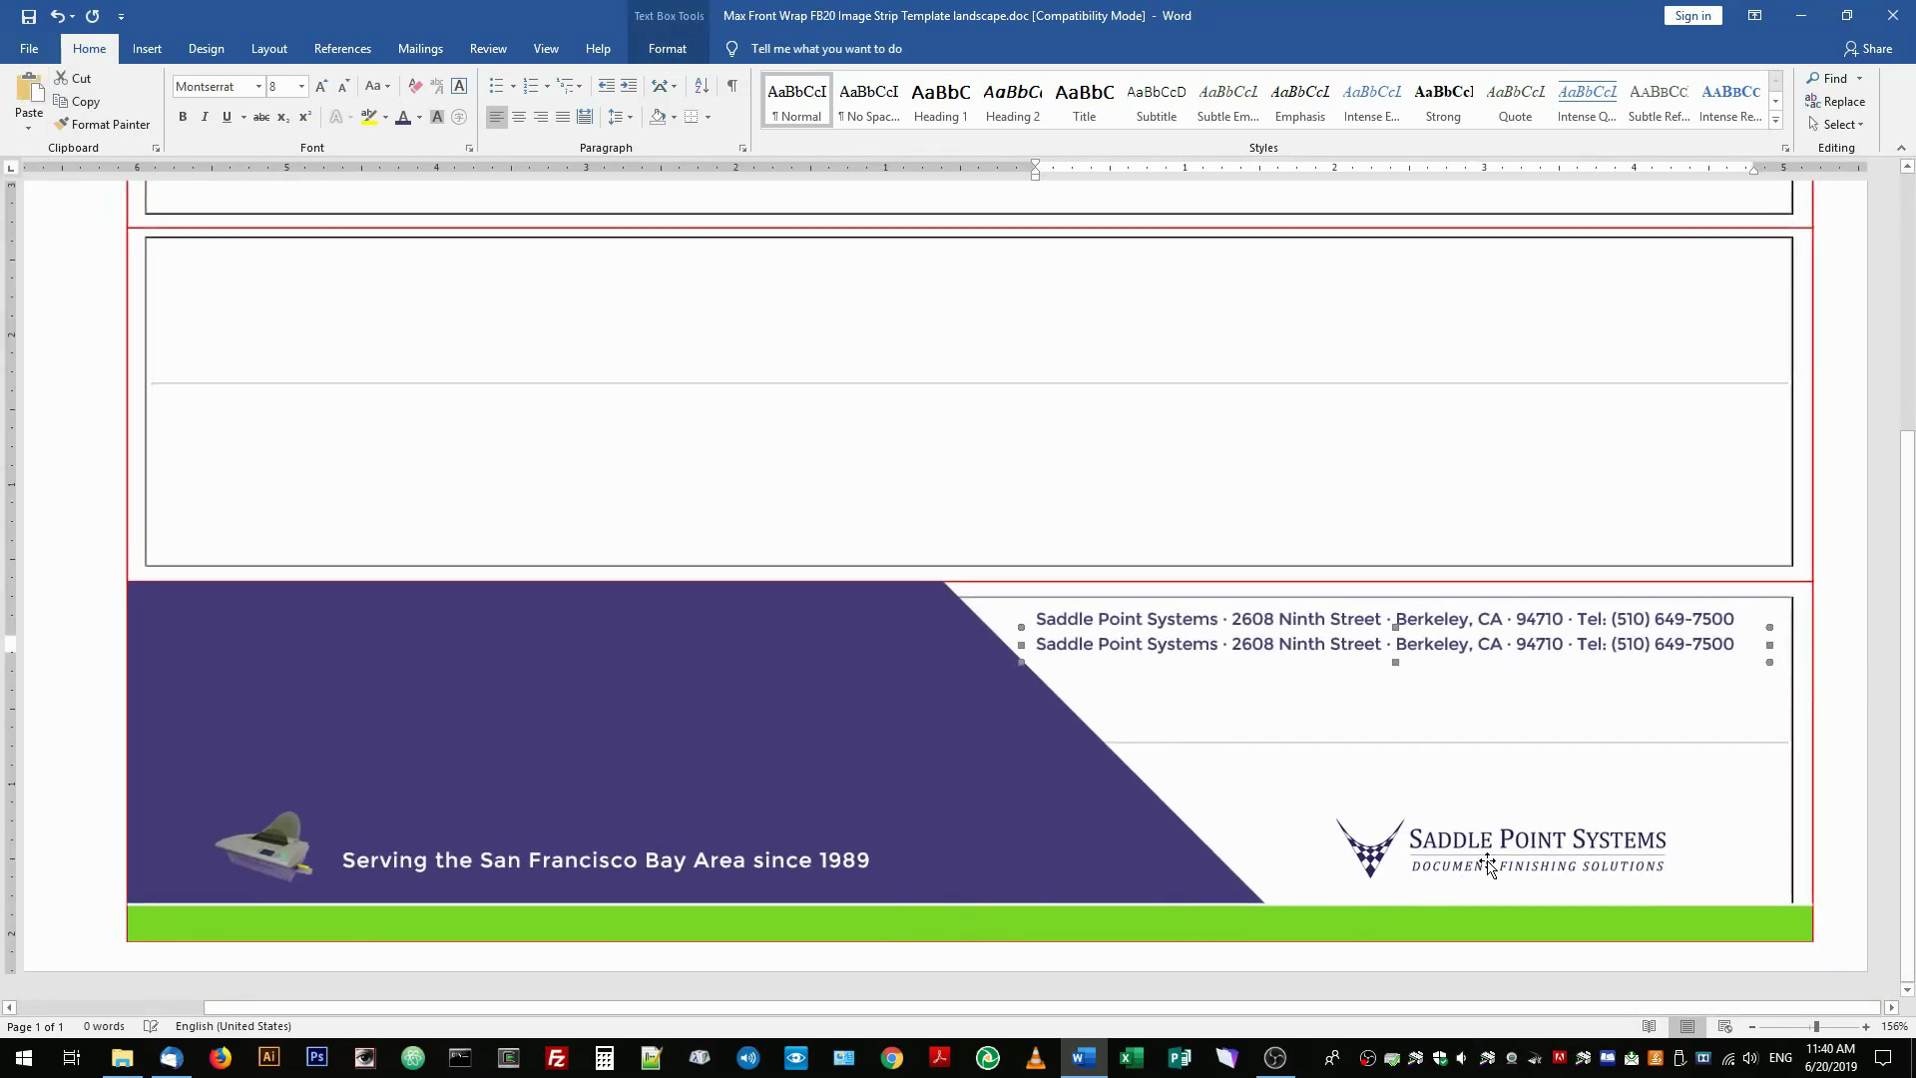
{"action": "key", "text": "Left"}
{"action": "key", "text": "Left"}
{"action": "key", "text": "Left"}
{"action": "key", "text": "Up"}
{"action": "key", "text": "Up"}
{"action": "key", "text": "Up"}
{"action": "key", "text": "Up"}
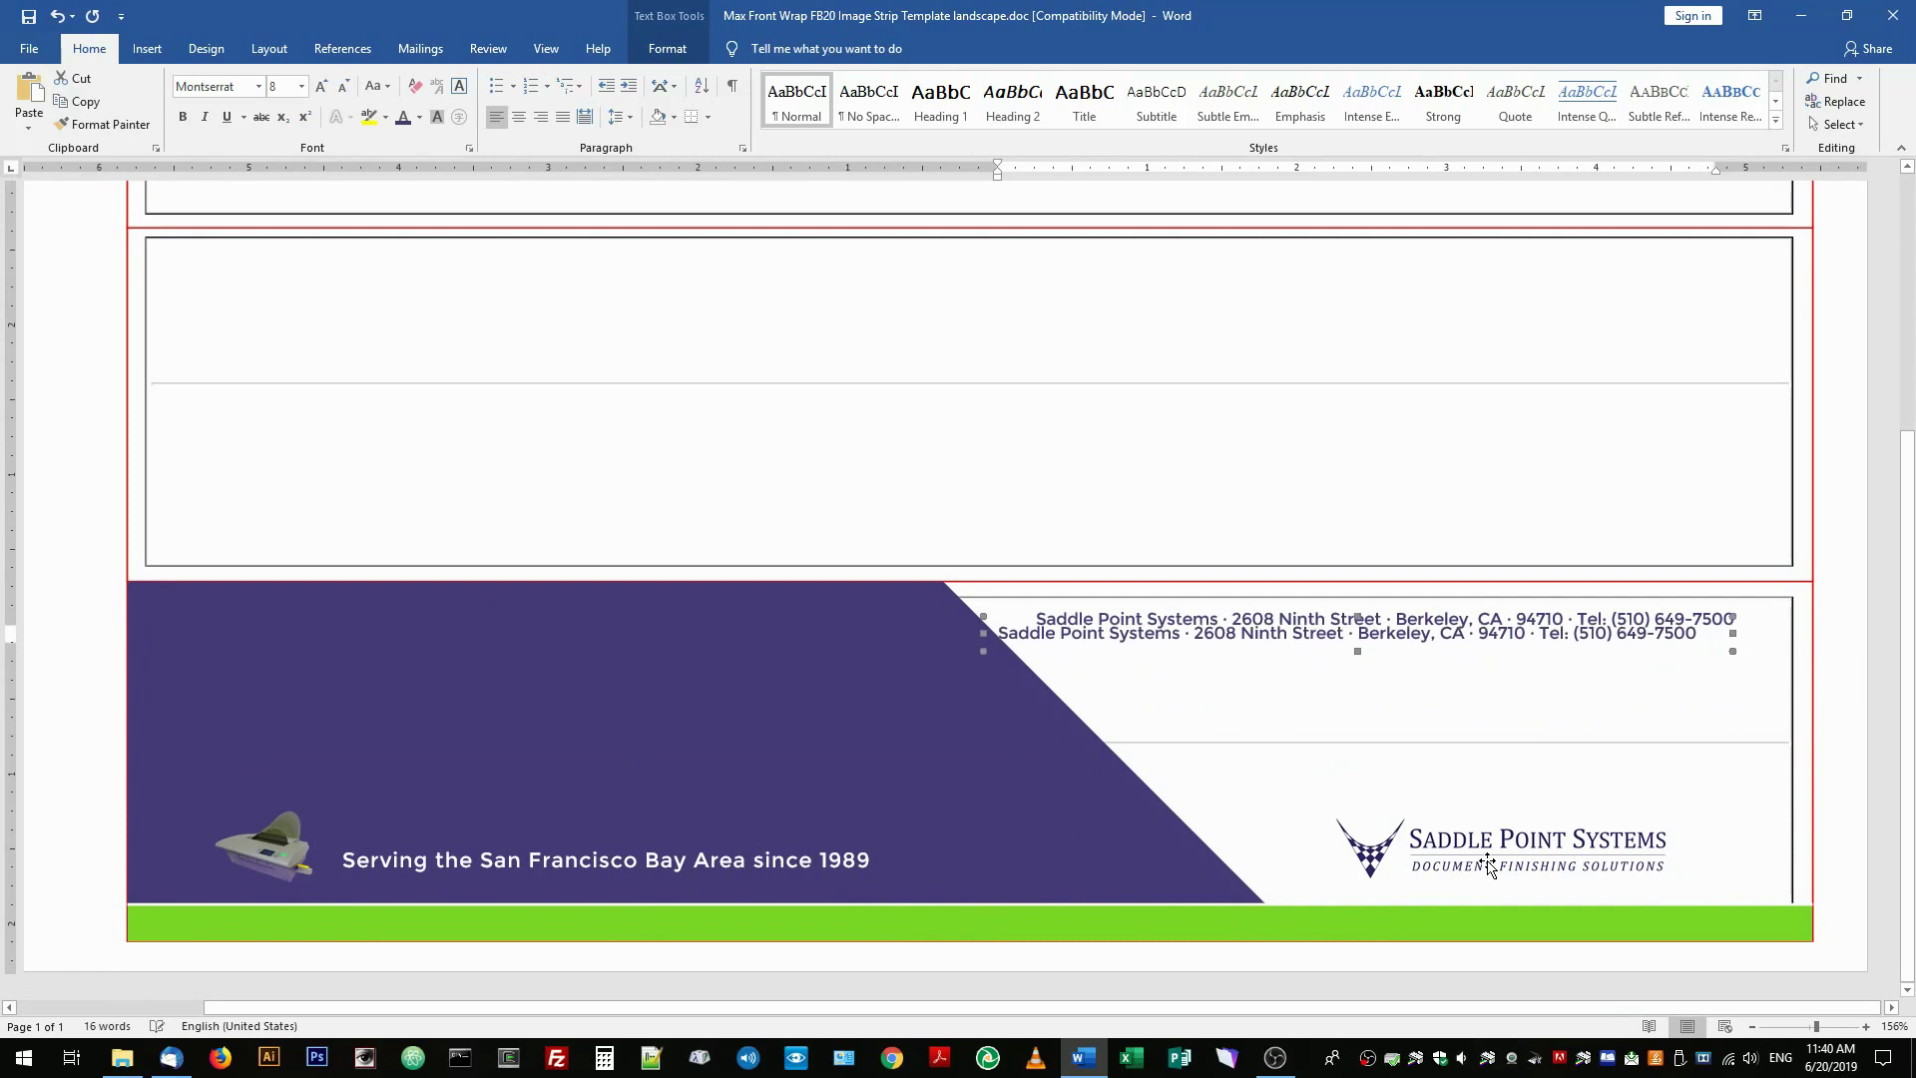
{"action": "key", "text": "Up"}
{"action": "key", "text": "Up"}
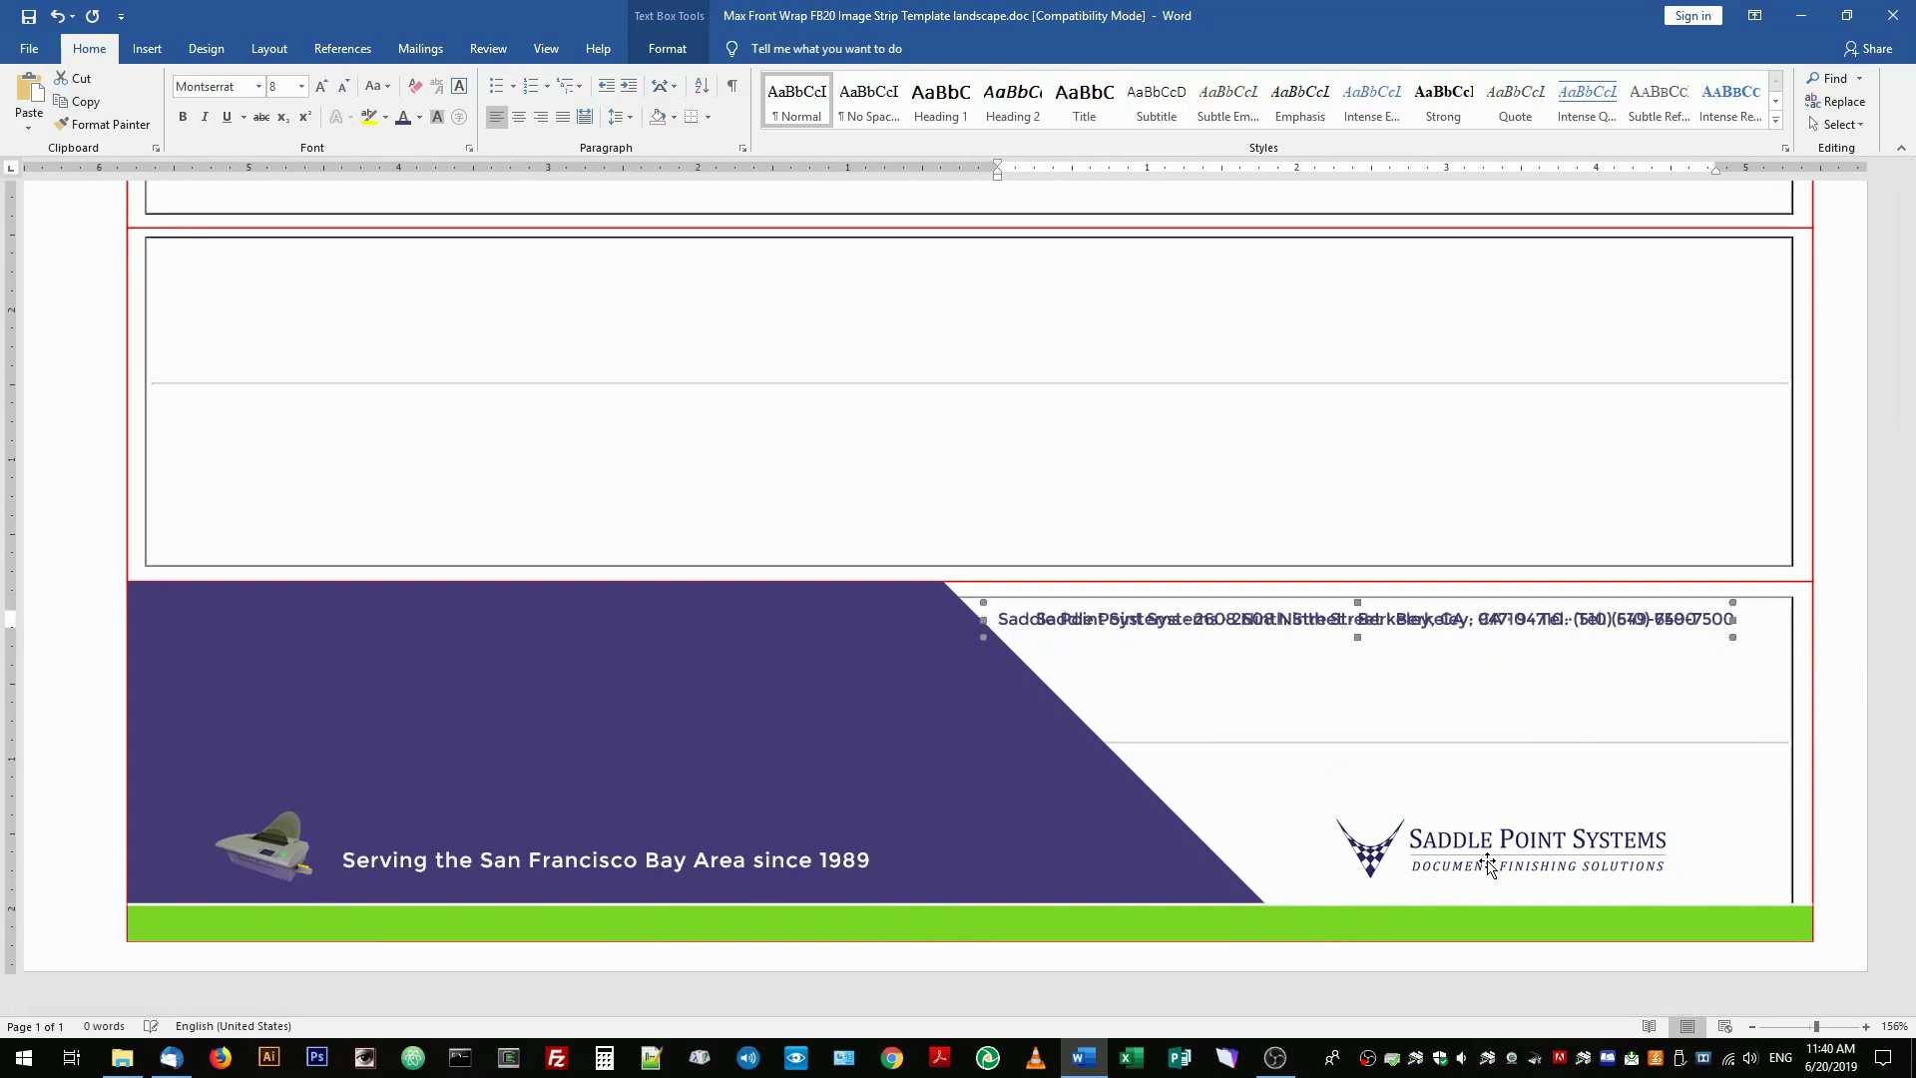
{"action": "key", "text": "Left"}
{"action": "key", "text": "Left"}
{"action": "key", "text": "Left"}
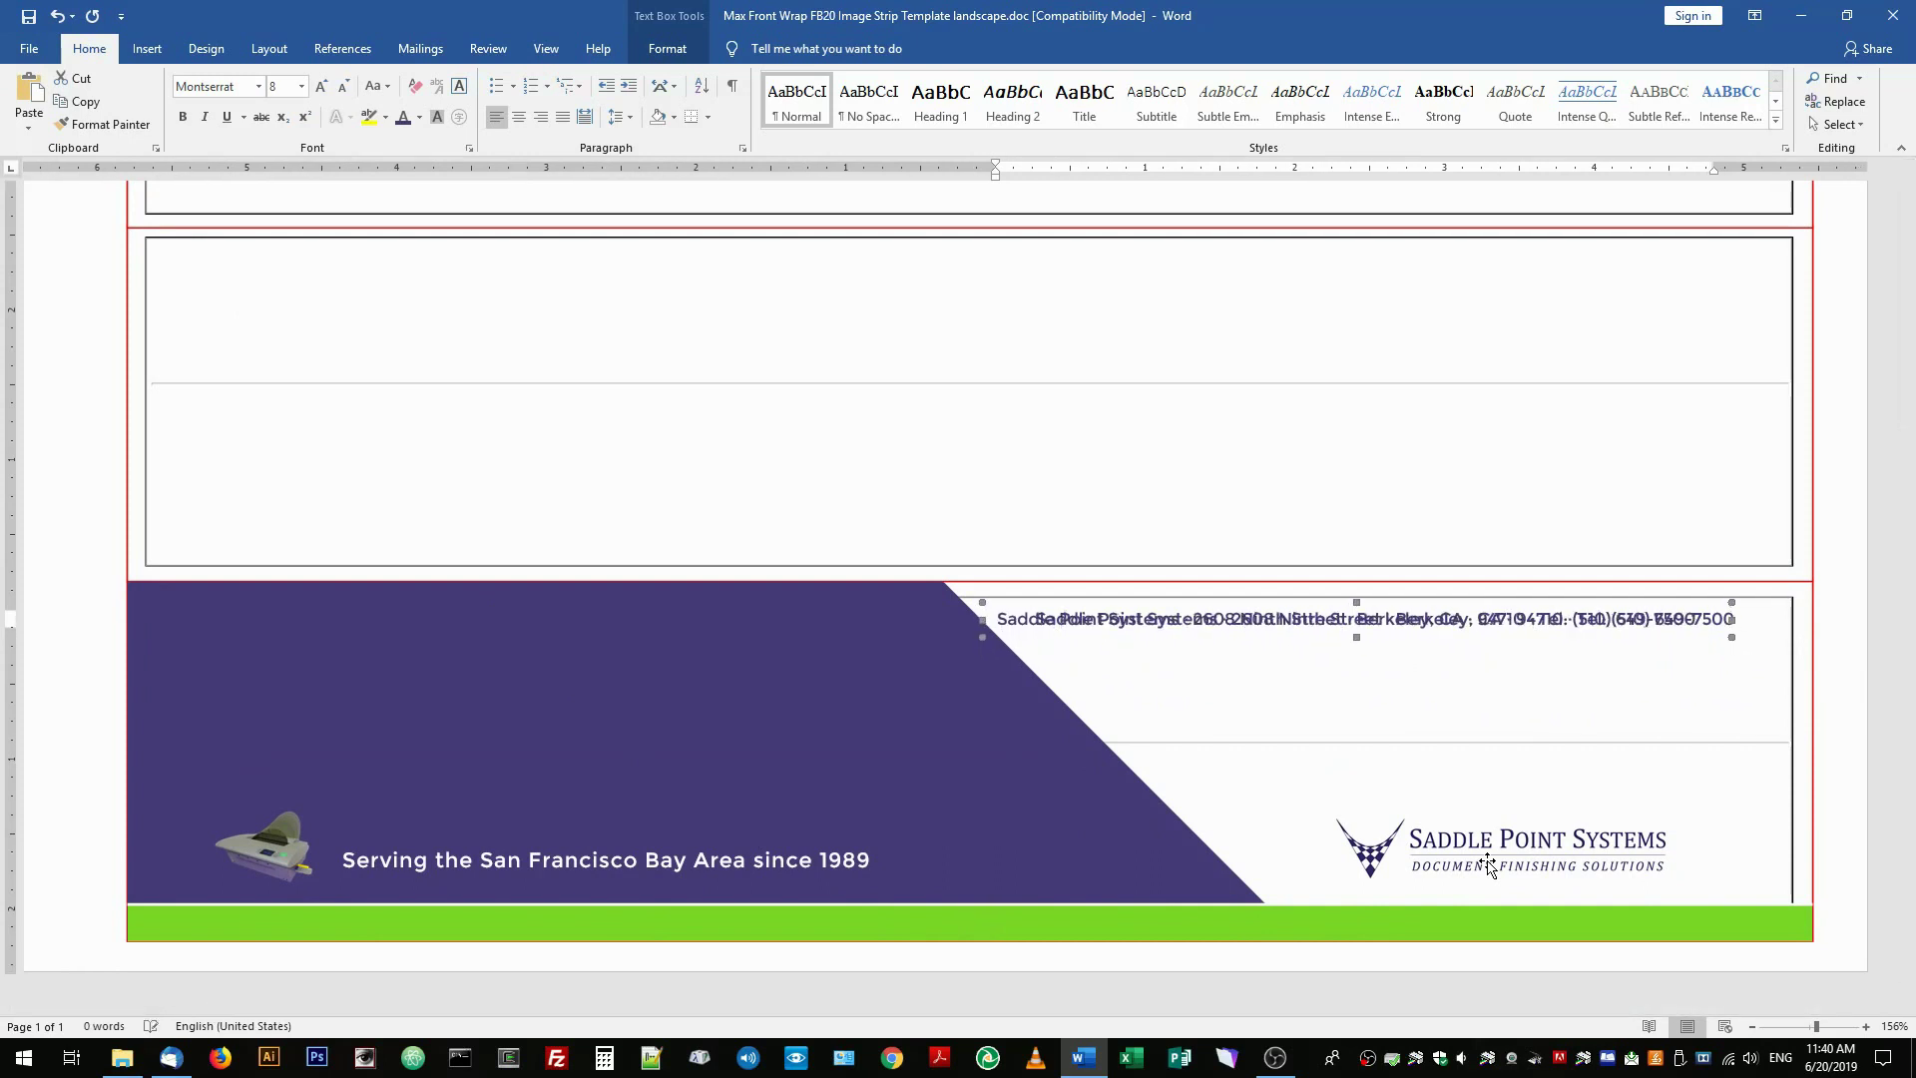
{"action": "key", "text": "Left"}
{"action": "key", "text": "Left"}
{"action": "key", "text": "Left"}
{"action": "key", "text": "Left"}
{"action": "key", "text": "Left"}
{"action": "key", "text": "Left"}
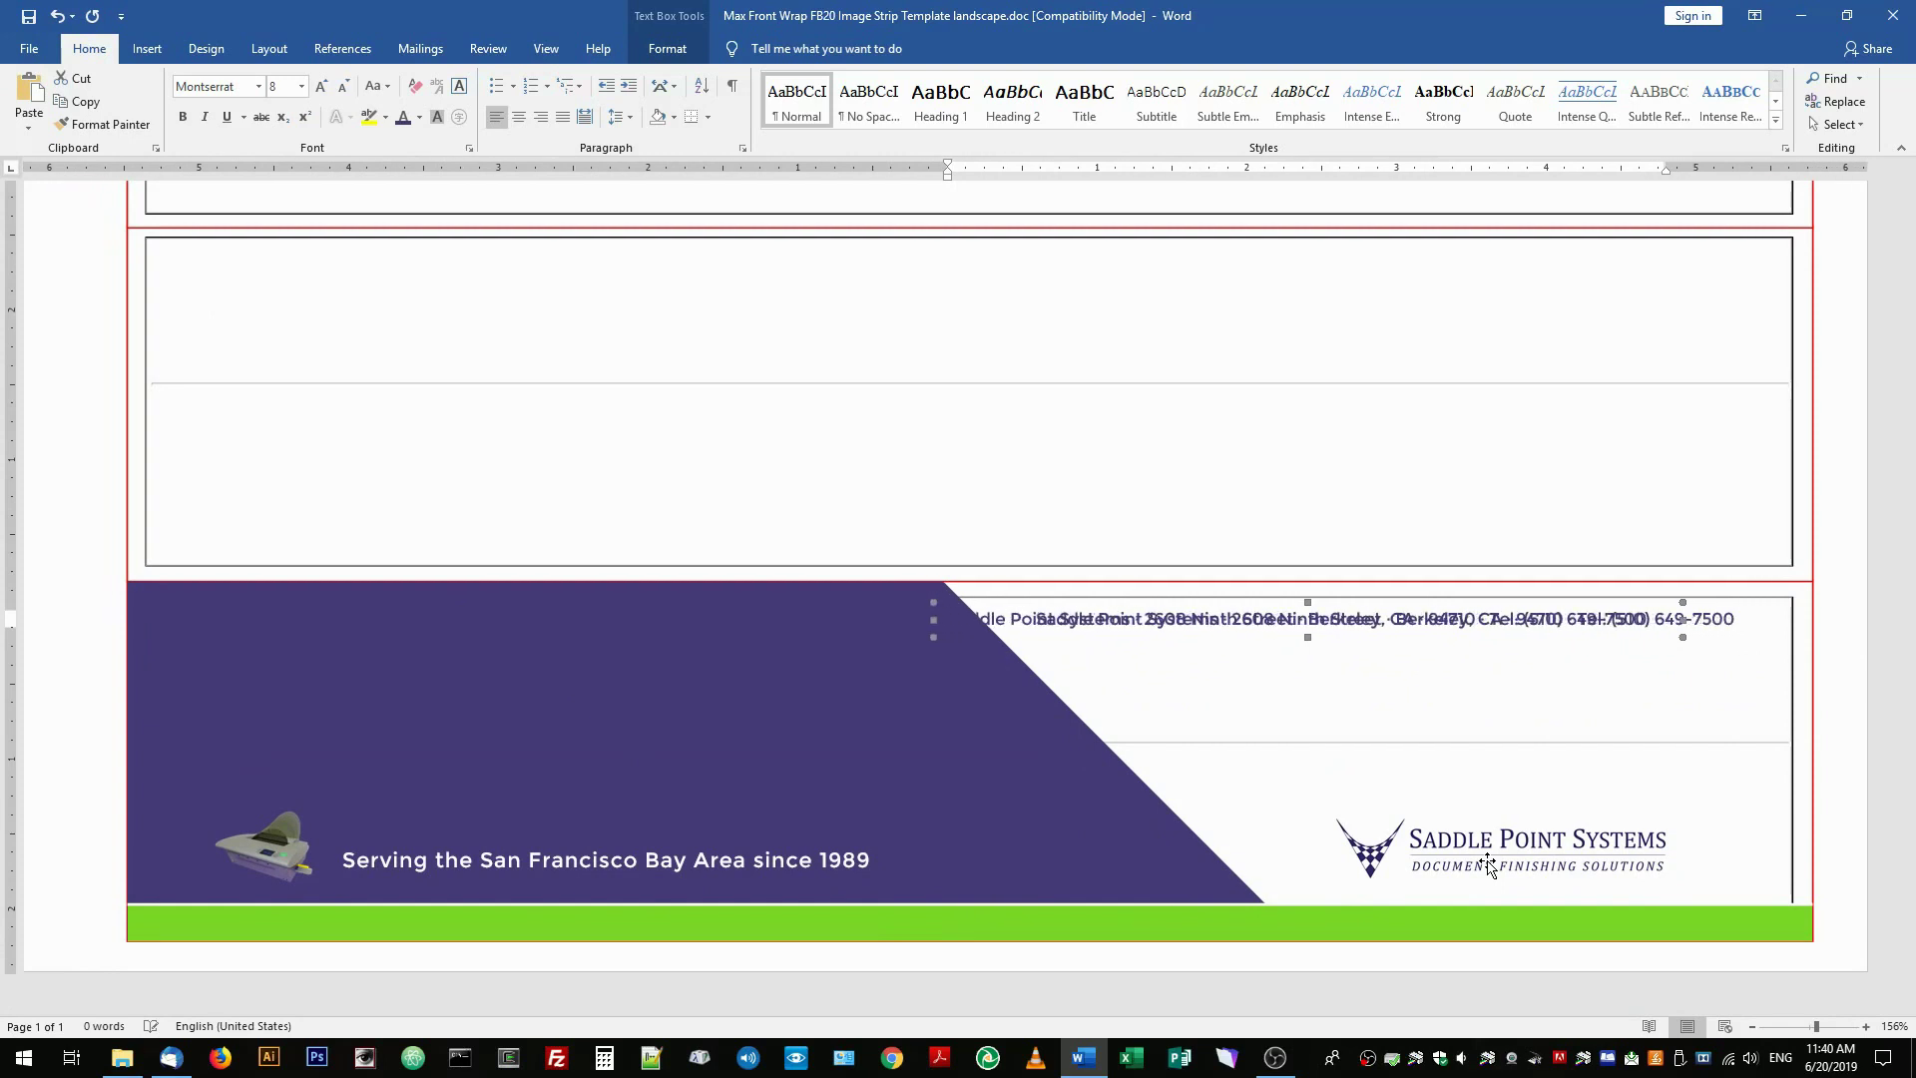
{"action": "key", "text": "Left"}
{"action": "key", "text": "Left"}
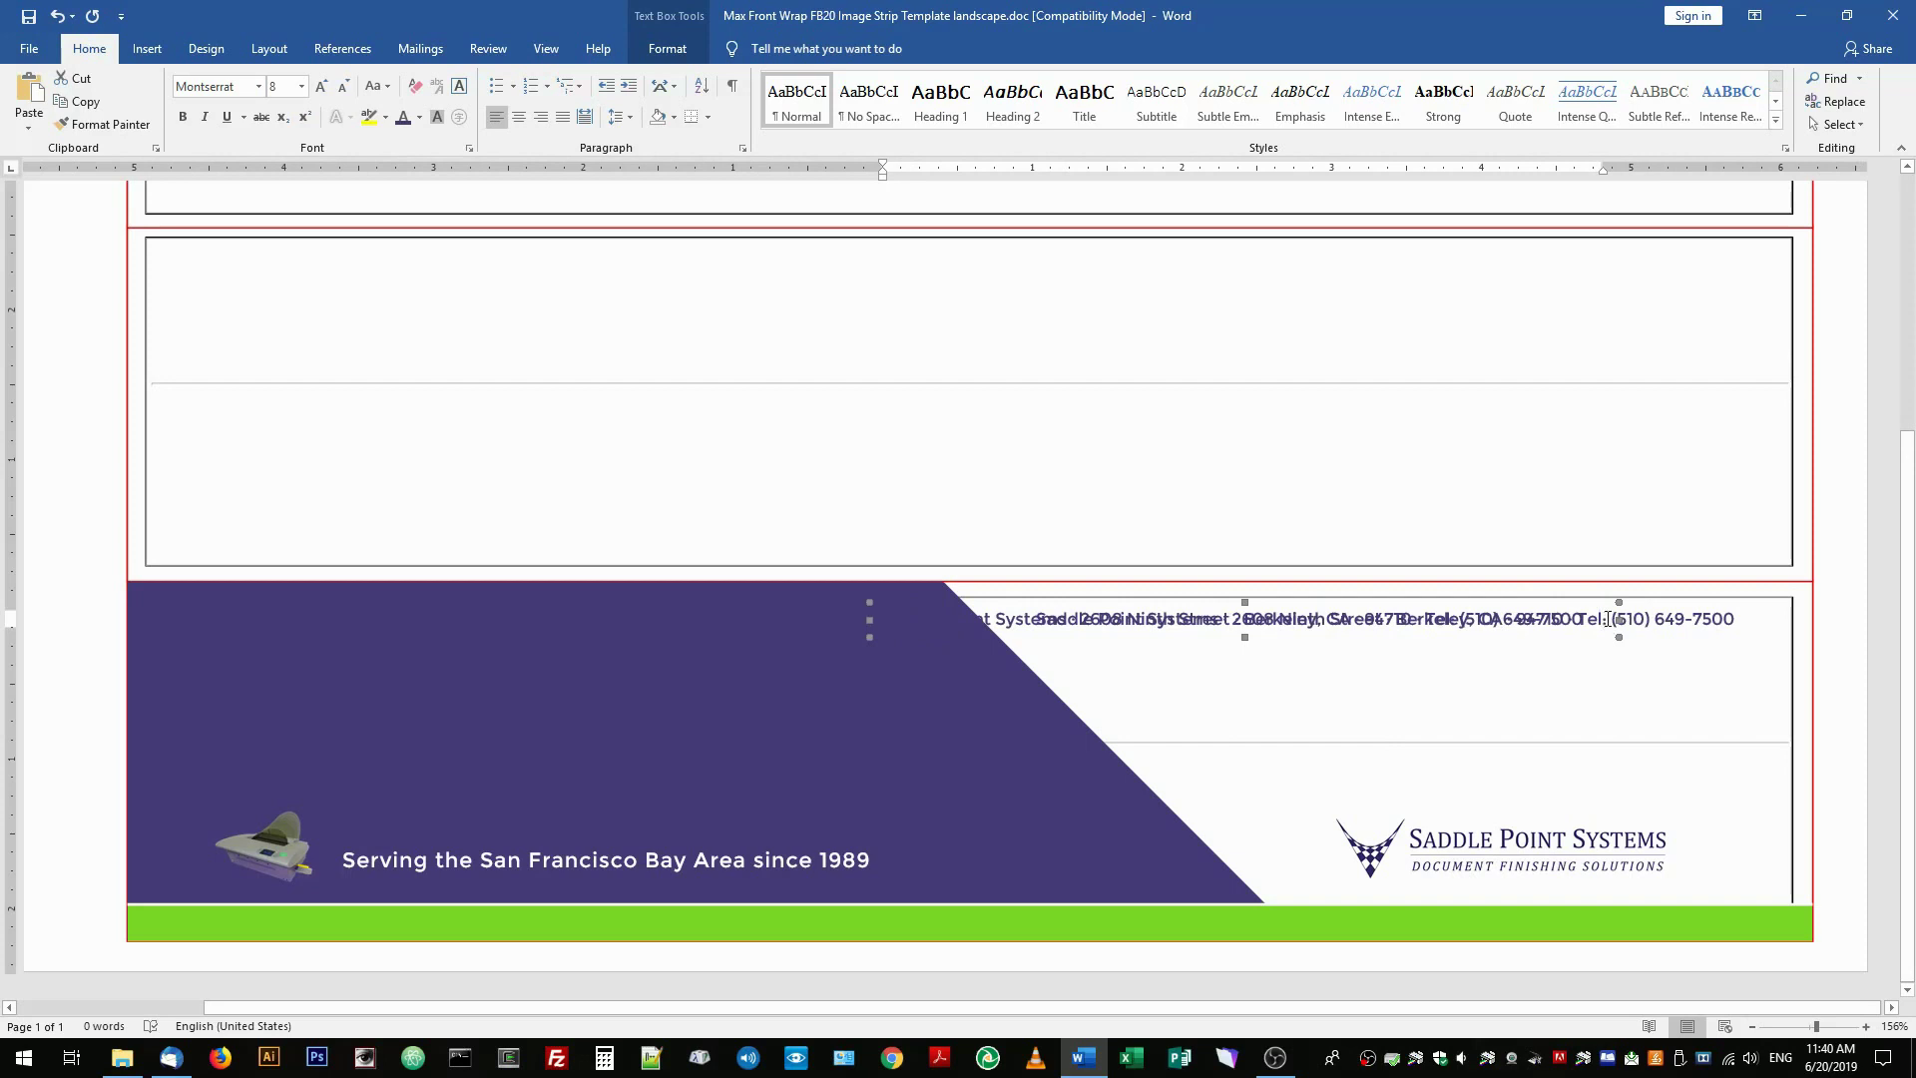
Step: Change the font color of the duplicate contact line's entire text to white
{"action": "left_click_drag", "start_coordinate": [1534, 612], "coordinate": [883, 618]}
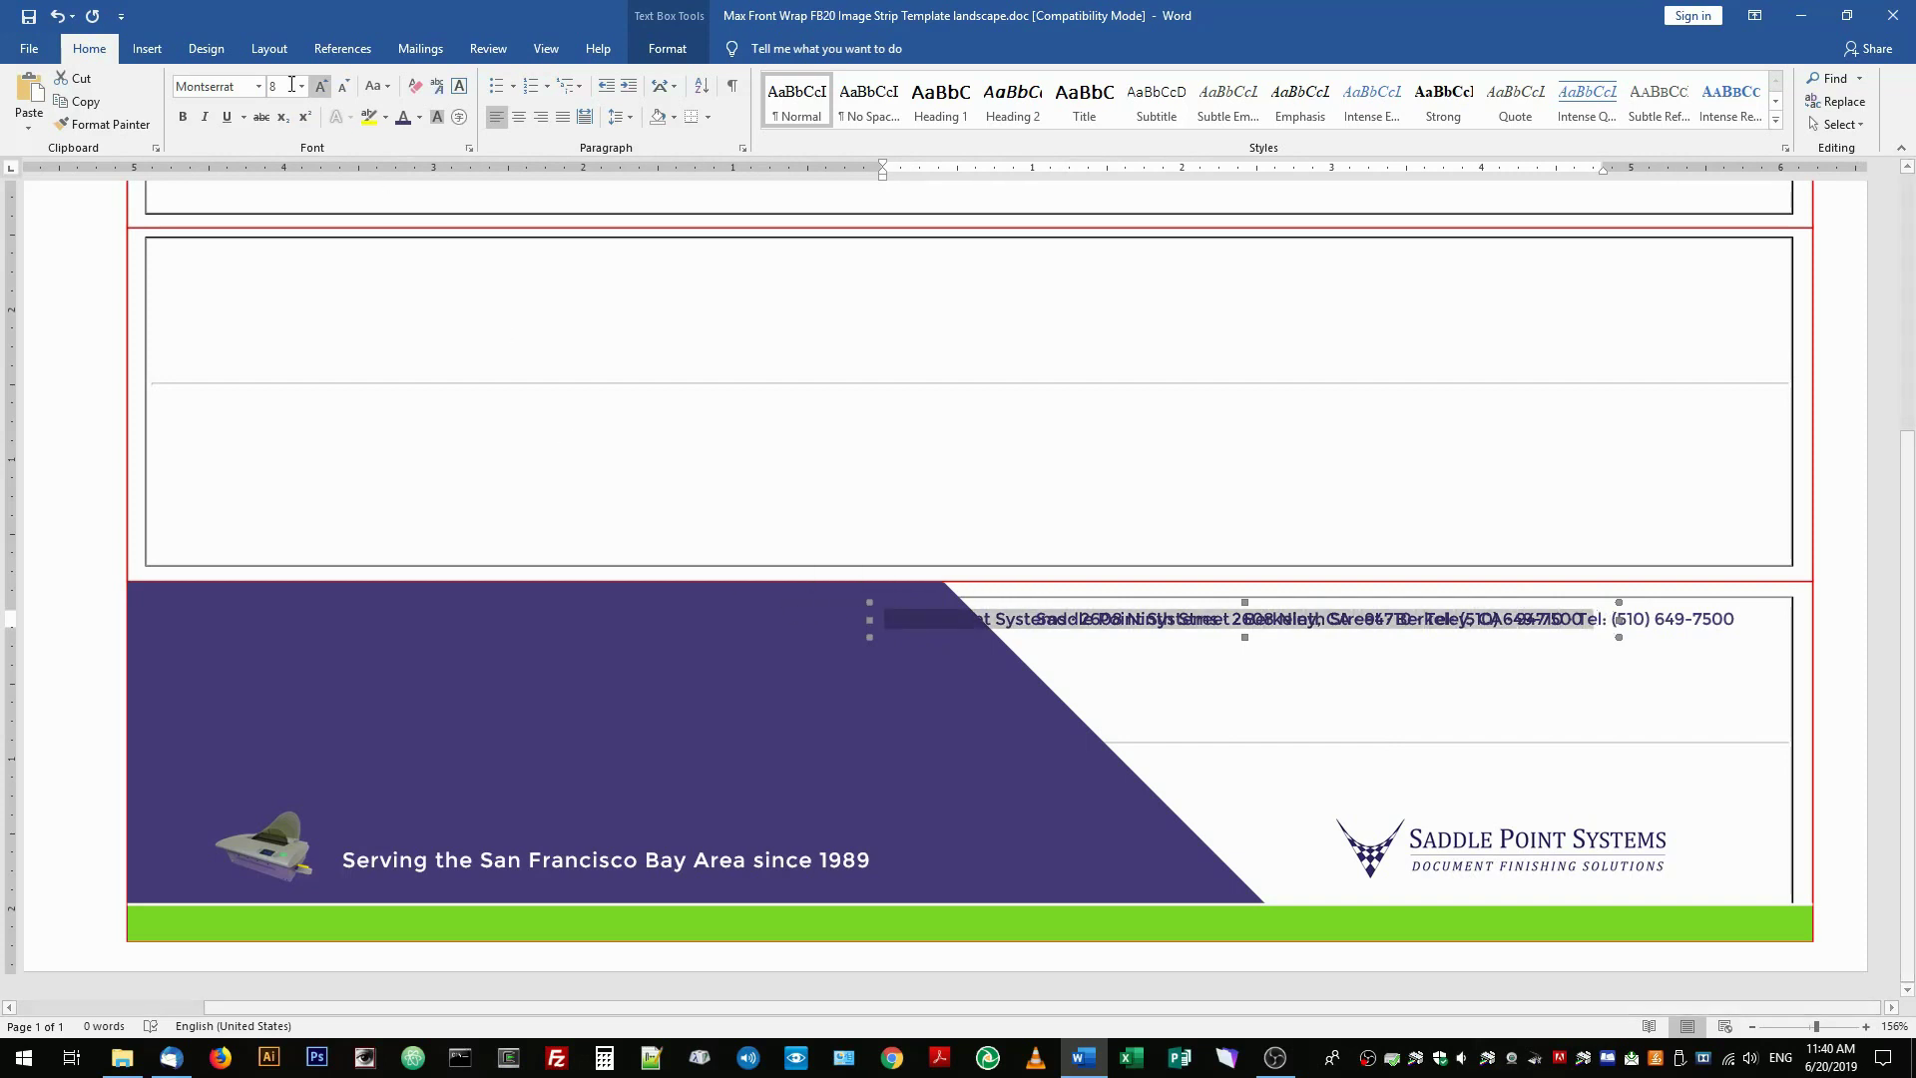
{"action": "left_click", "coordinate": [419, 117]}
{"action": "left_click", "coordinate": [398, 186]}
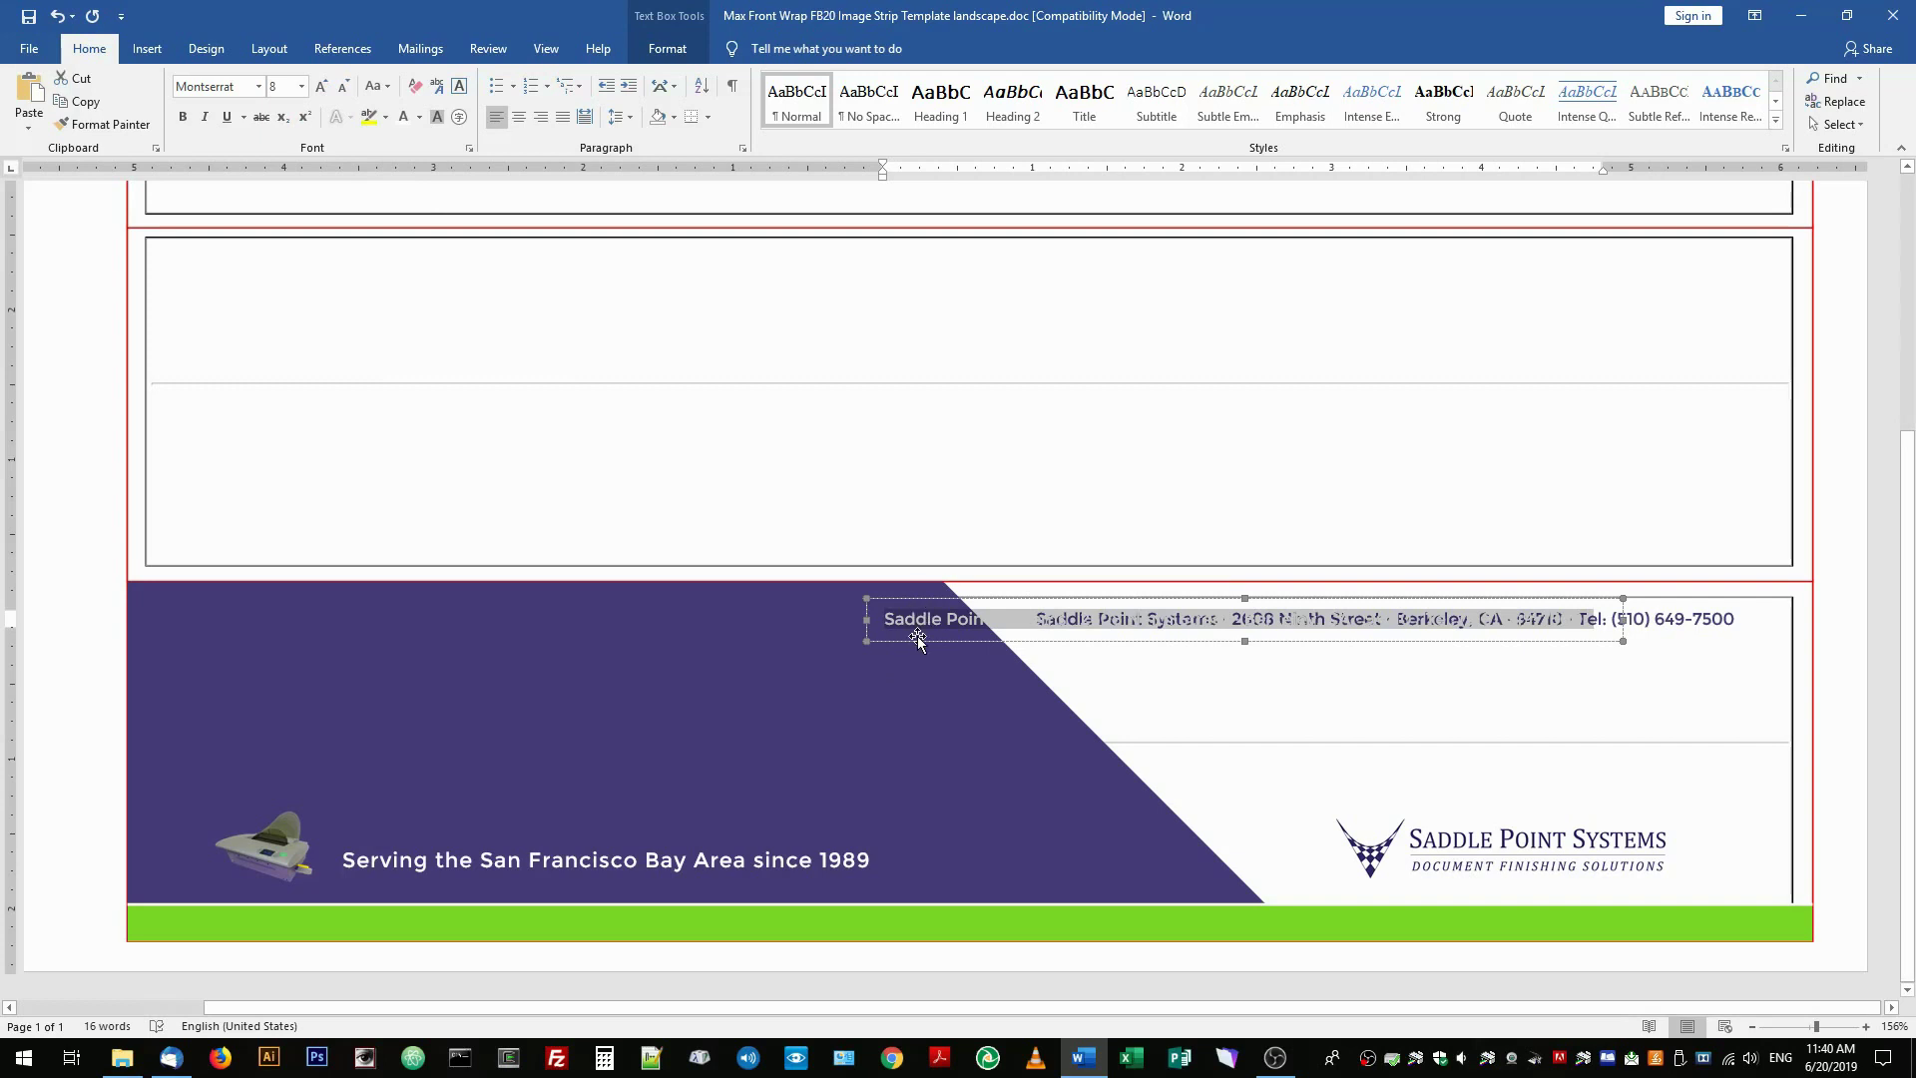
Step: Move the white contact line to the upper-left corner of the purple shape, level with the original, and nudge it slightly left
{"action": "left_click_drag", "start_coordinate": [918, 642], "coordinate": [199, 623]}
{"action": "key", "text": "Left"}
{"action": "key", "text": "Left"}
{"action": "key", "text": "Left"}
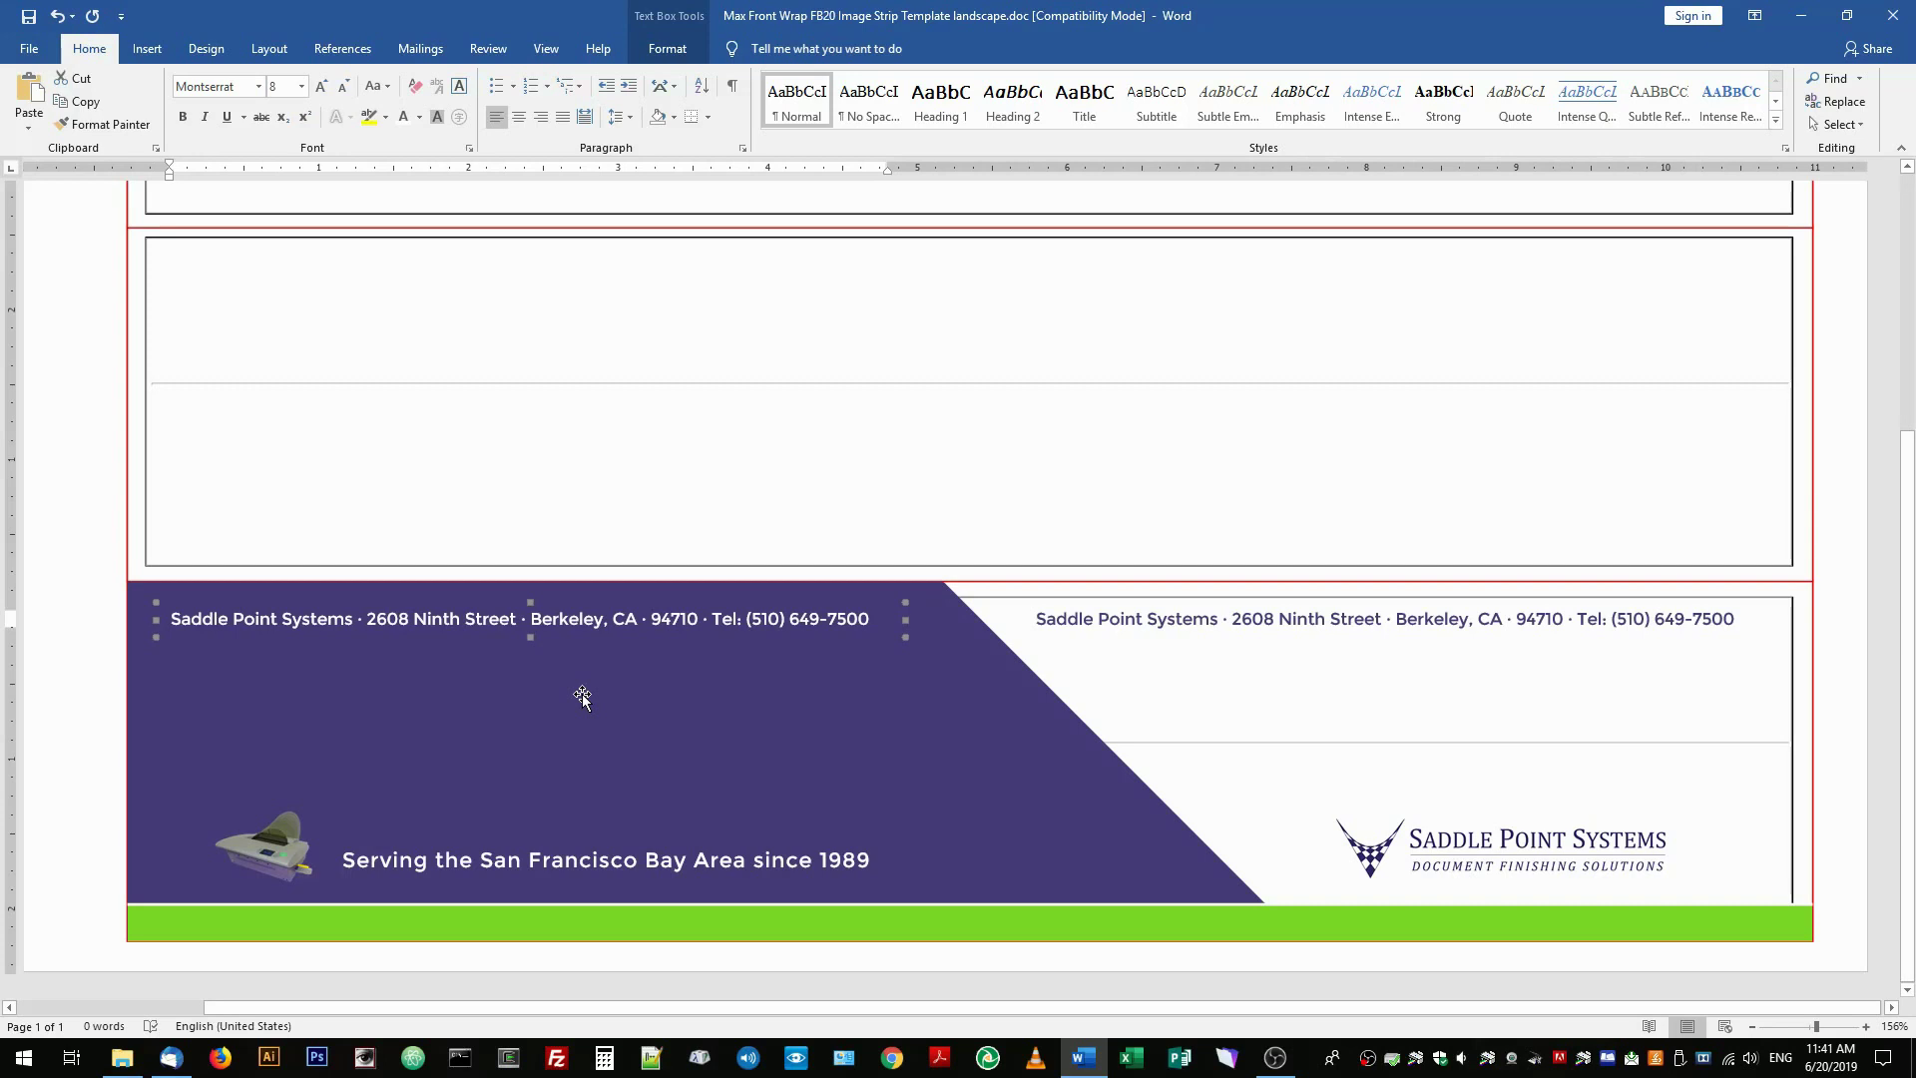
{"action": "left_click", "coordinate": [872, 617]}
{"action": "left_click_drag", "start_coordinate": [871, 617], "coordinate": [180, 617]}
{"action": "type", "text": "www.saddlepointsystems.com"}
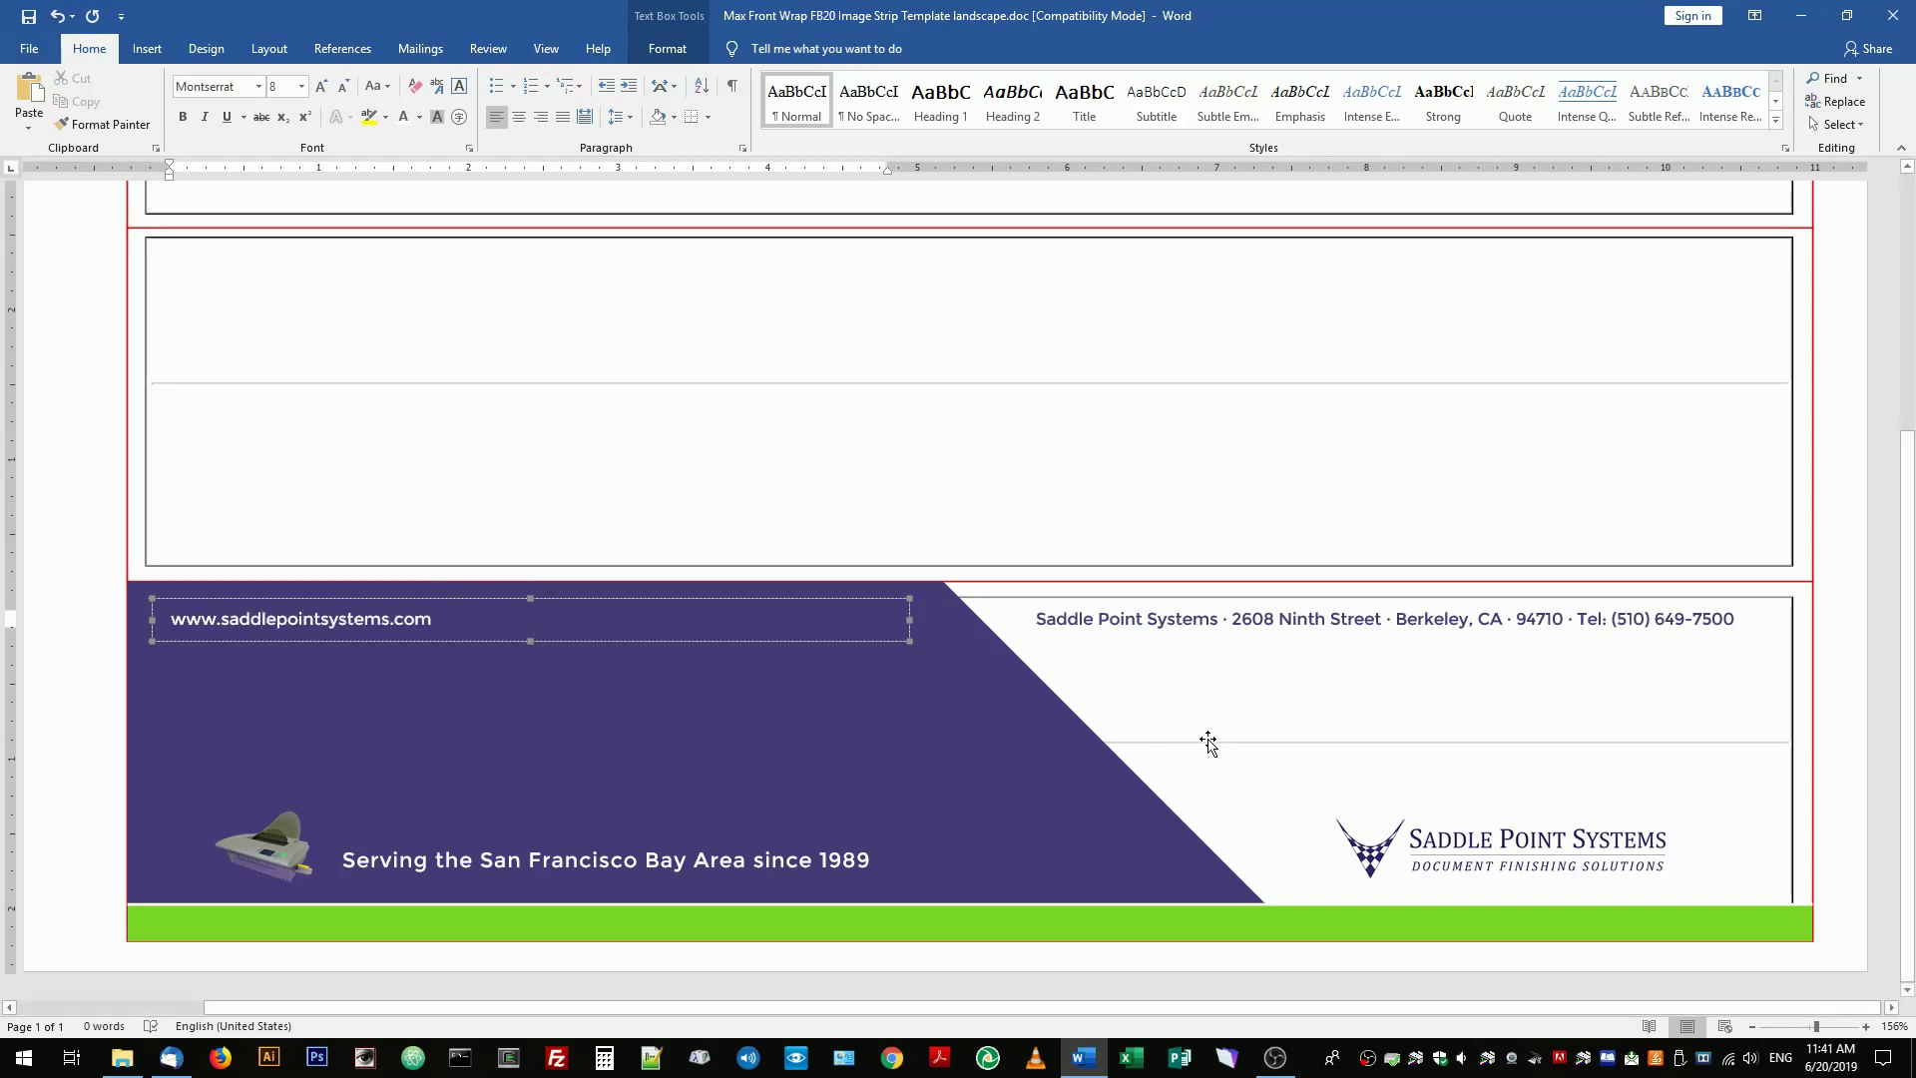
{"action": "left_click", "coordinate": [1841, 554]}
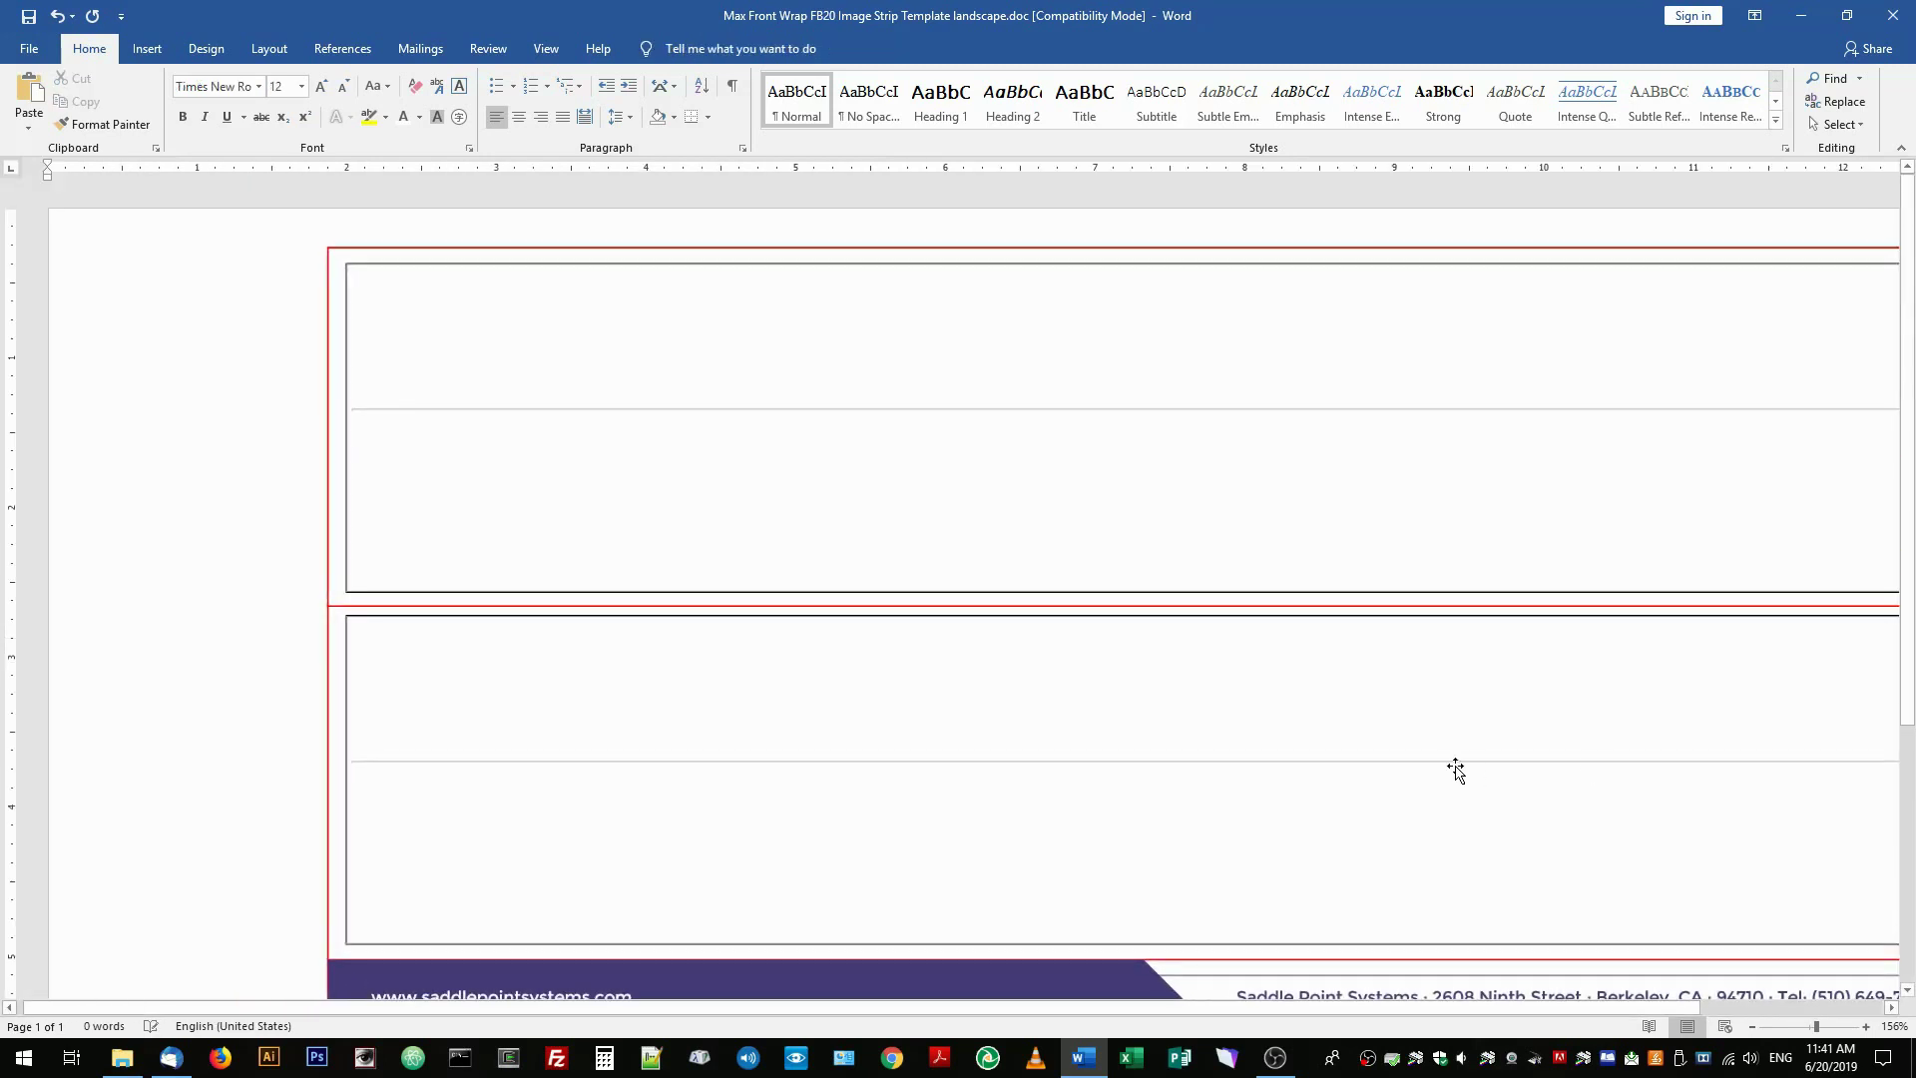
{"action": "scroll", "coordinate": [1454, 769], "scroll_direction": "down", "scroll_amount": 4}
{"action": "left_click_drag", "start_coordinate": [1259, 1009], "coordinate": [1595, 1012]}
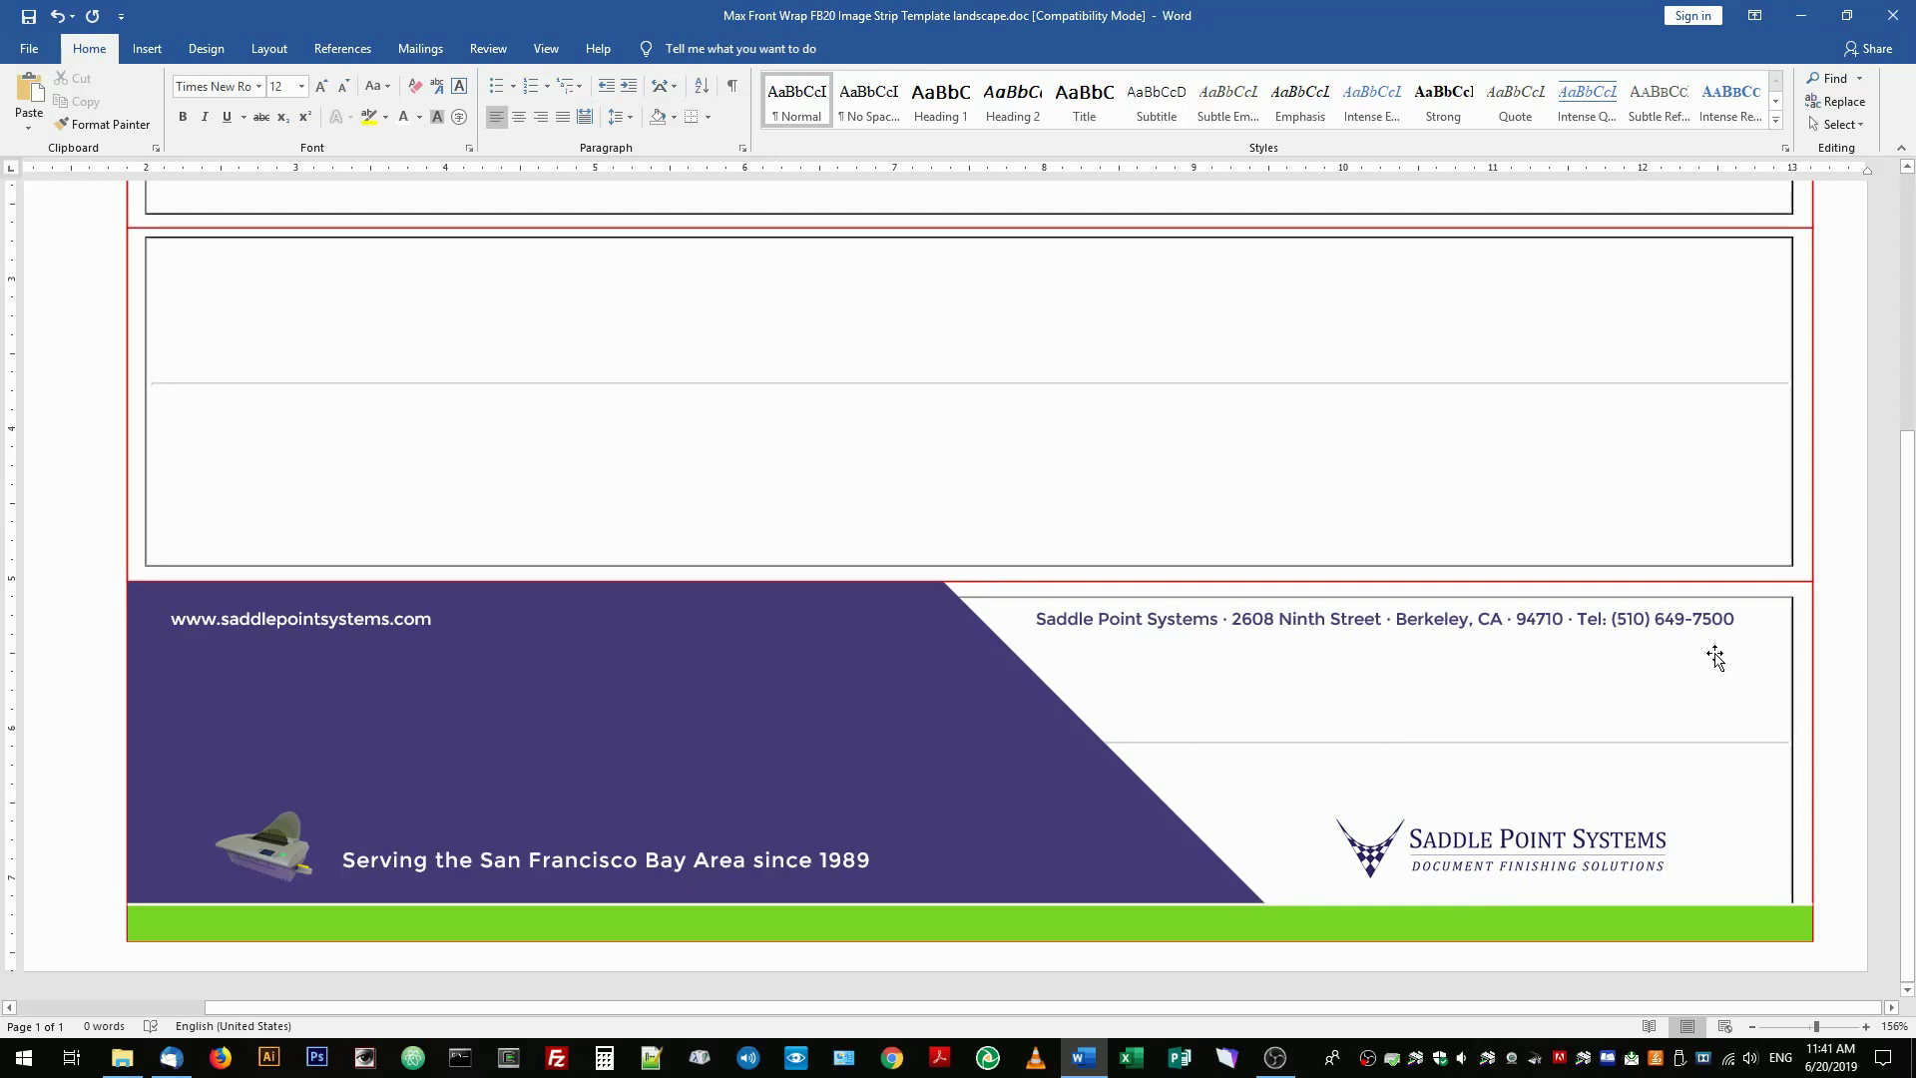
Step: Narrow the website text box to just past its text, nudge it slightly right, and deselect it
{"action": "left_click", "coordinate": [392, 643]}
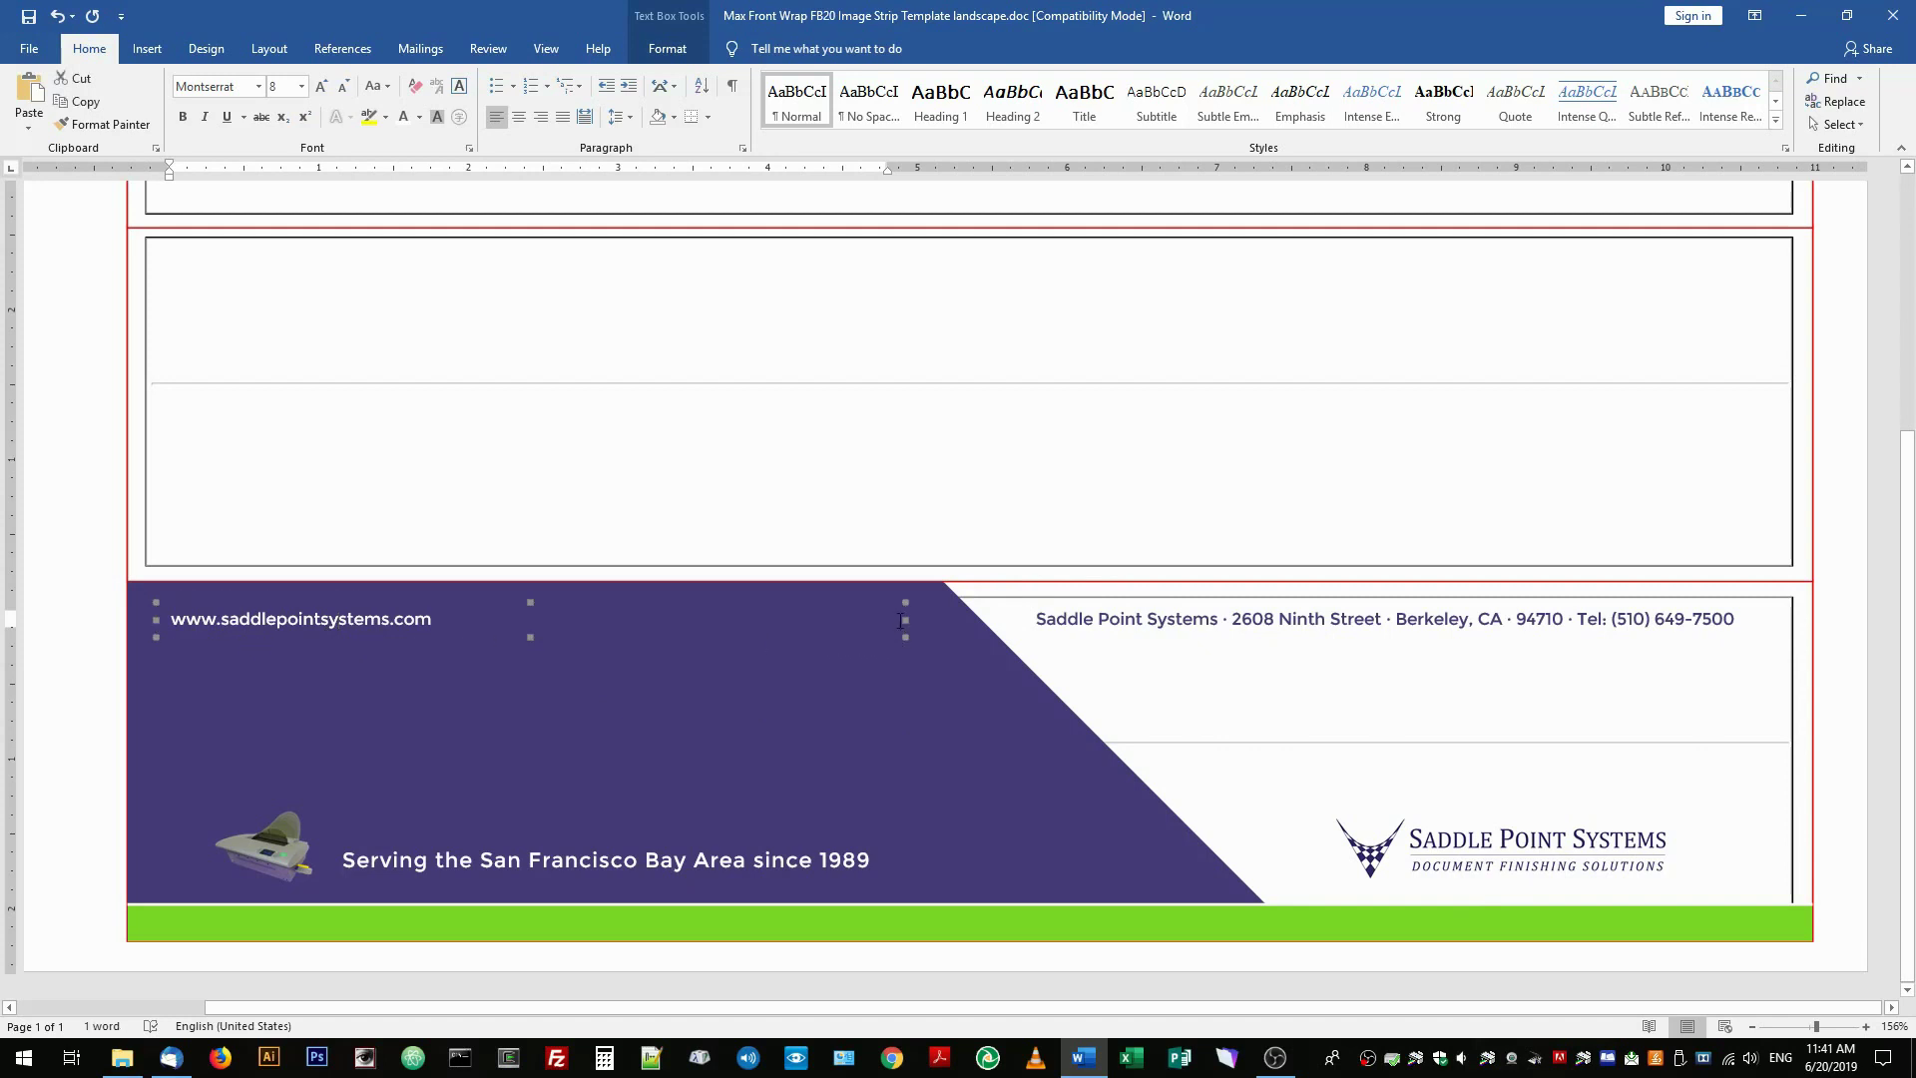
{"action": "left_click_drag", "start_coordinate": [906, 619], "coordinate": [487, 620]}
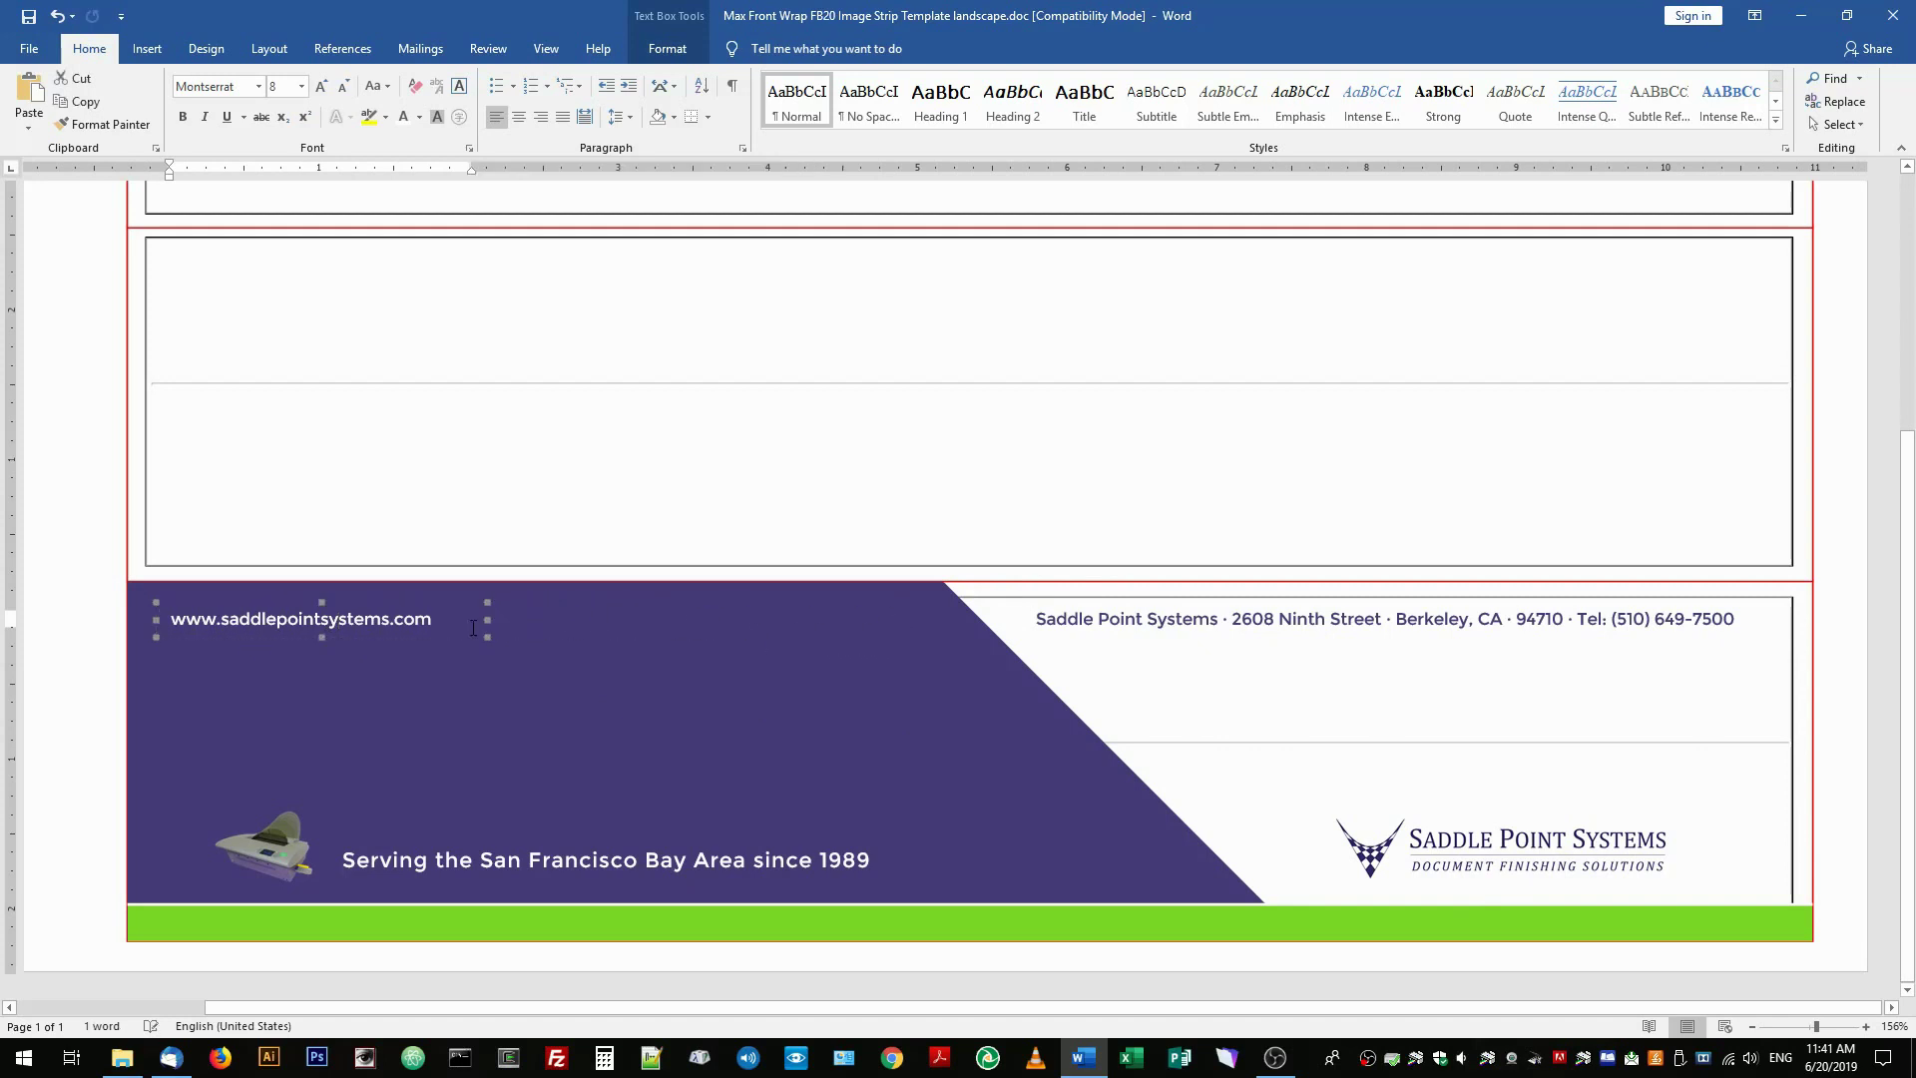
{"action": "left_click", "coordinate": [267, 641]}
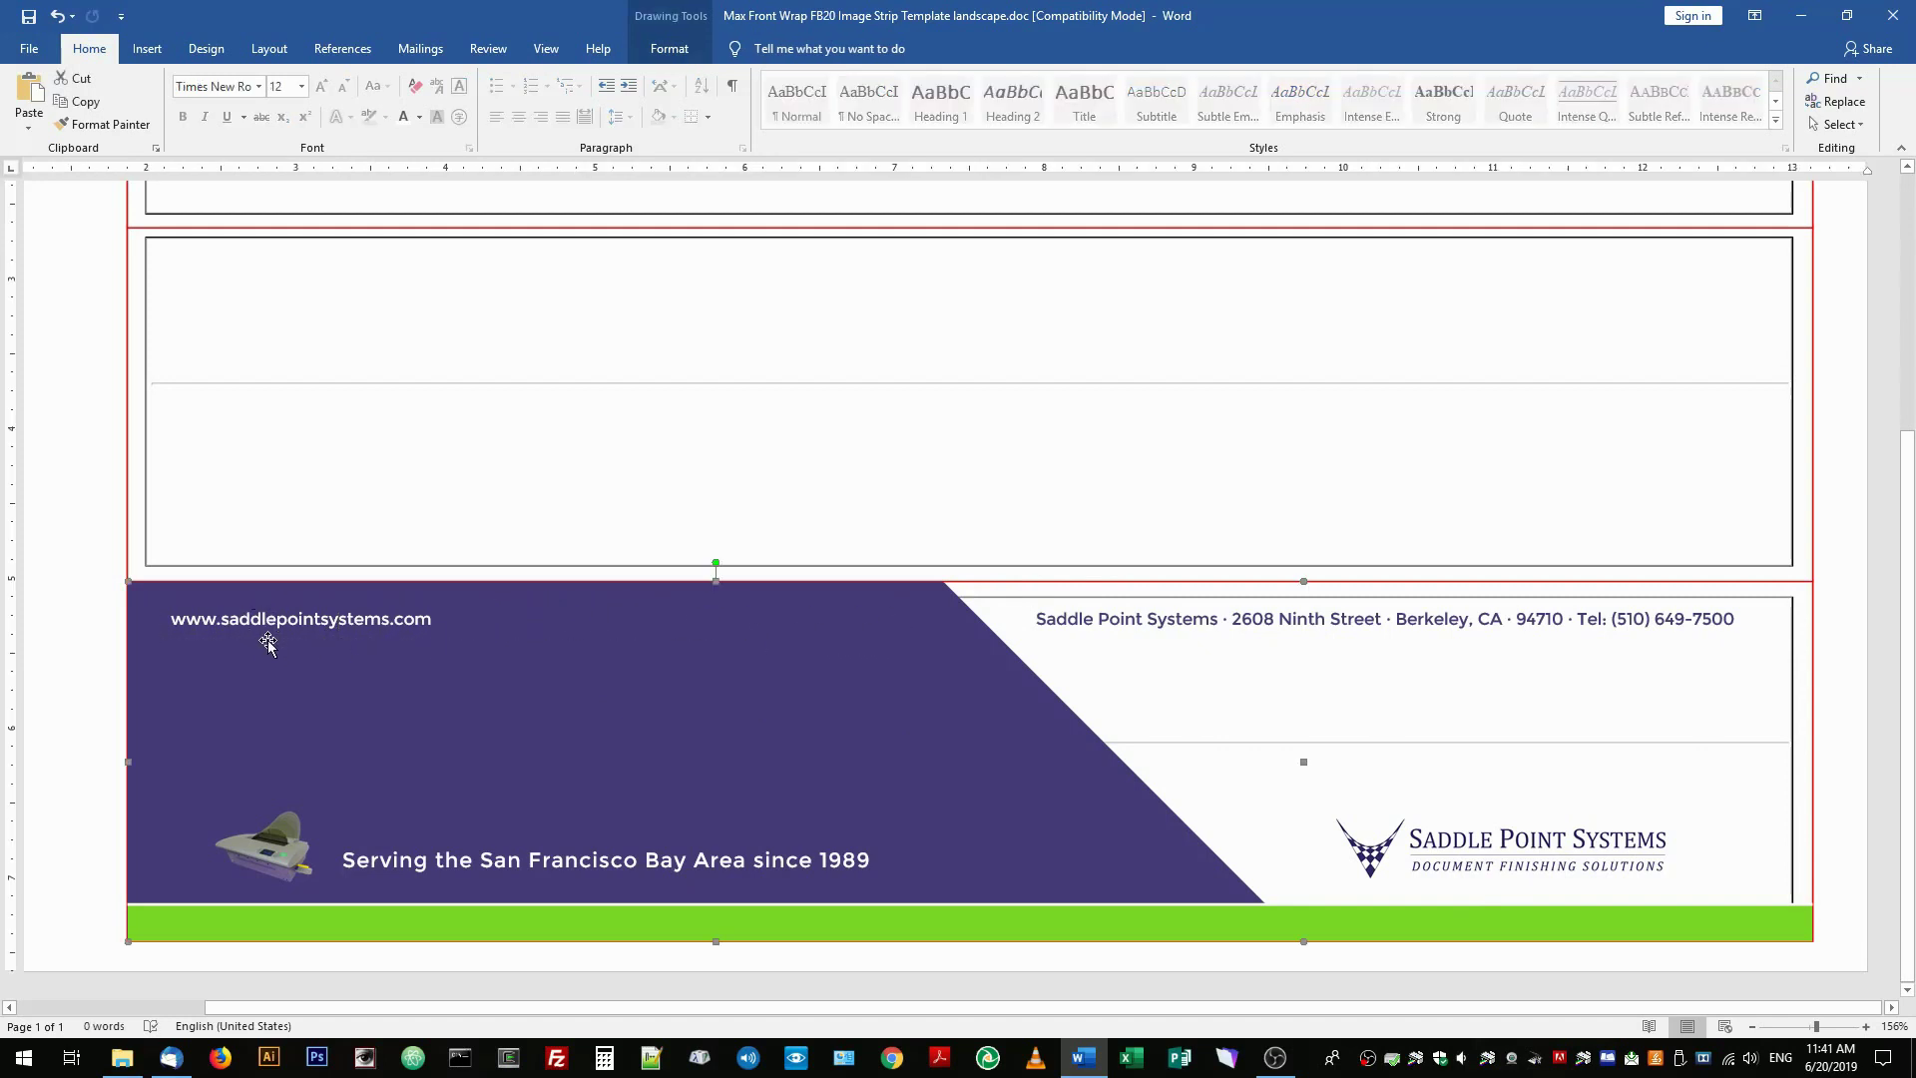
{"action": "left_click", "coordinate": [280, 637]}
{"action": "key", "text": "ctrl+Right"}
{"action": "key", "text": "ctrl+Right"}
{"action": "key", "text": "ctrl+Right"}
{"action": "key", "text": "ctrl+Right"}
{"action": "key", "text": "ctrl+Right"}
{"action": "key", "text": "ctrl+Right"}
{"action": "key", "text": "ctrl+Right"}
{"action": "key", "text": "ctrl+Right"}
{"action": "key", "text": "ctrl+Right"}
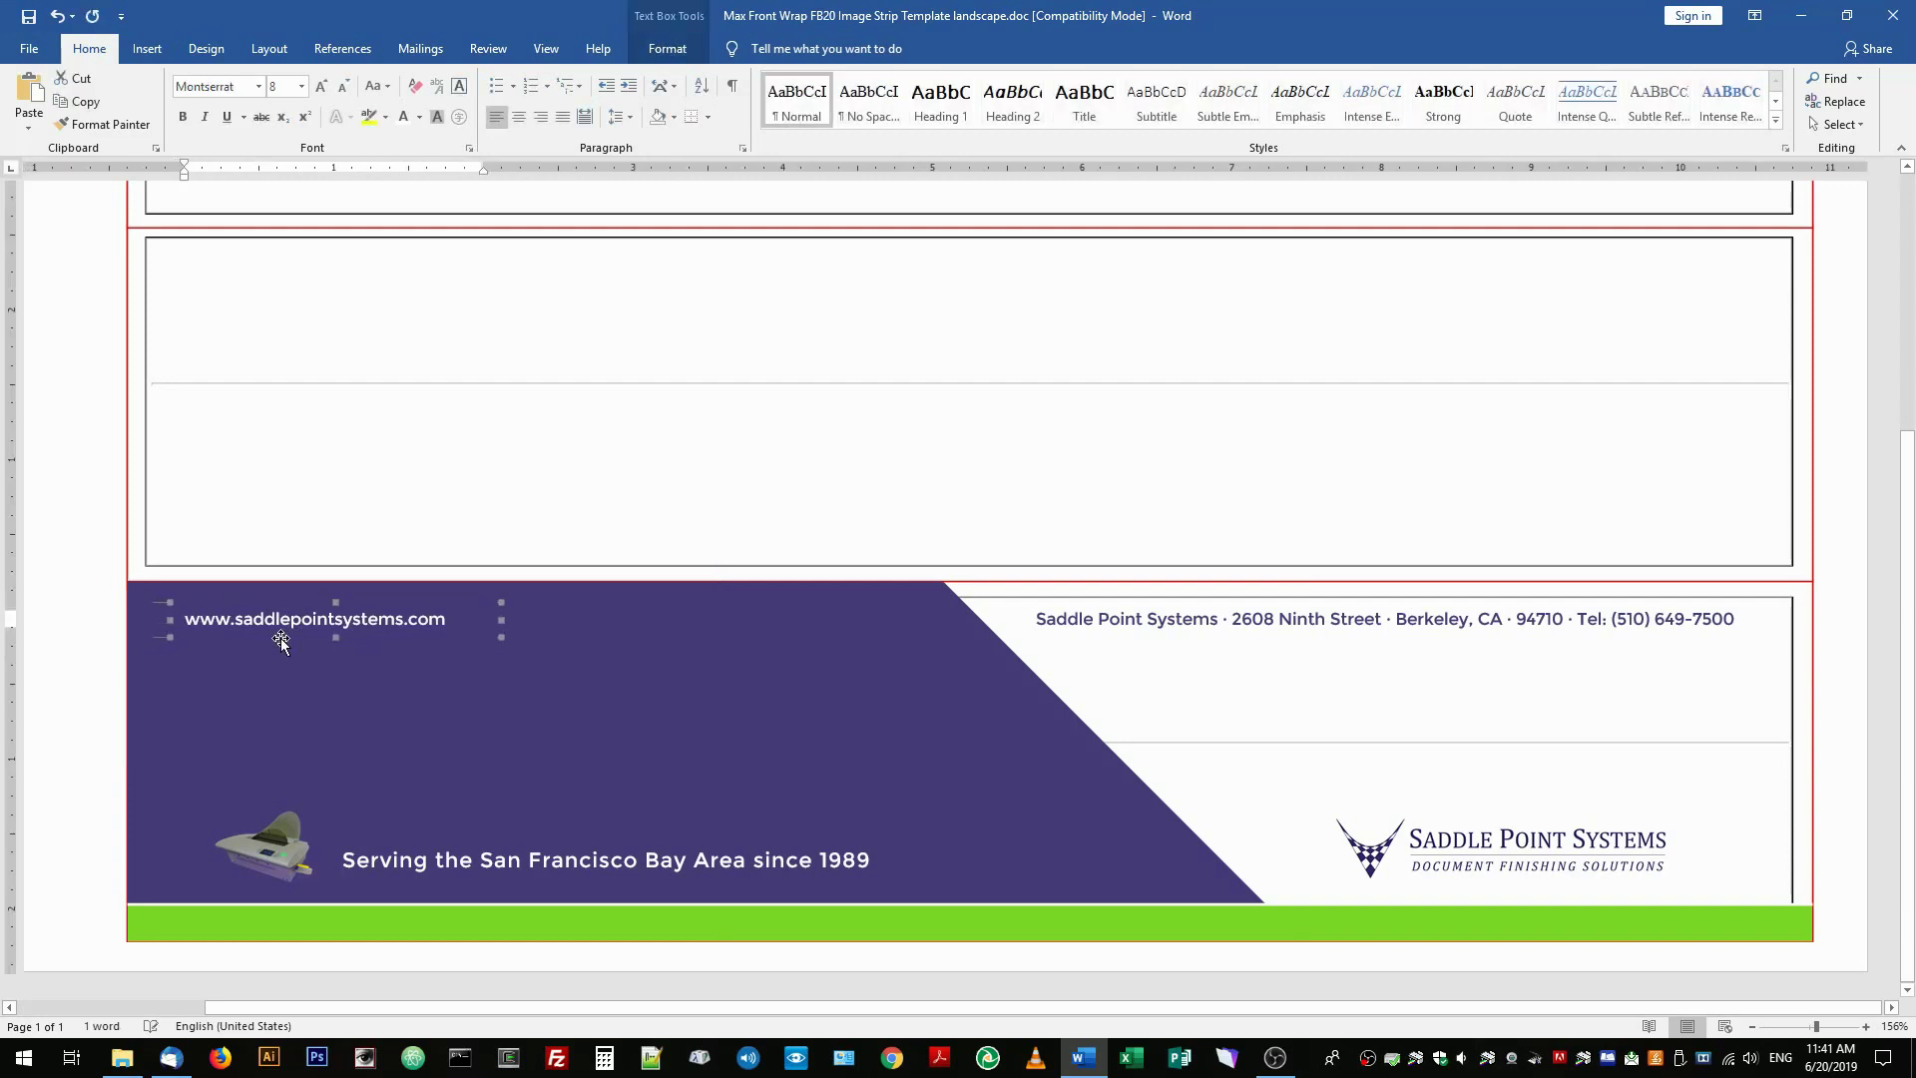
{"action": "left_click", "coordinate": [1863, 796]}
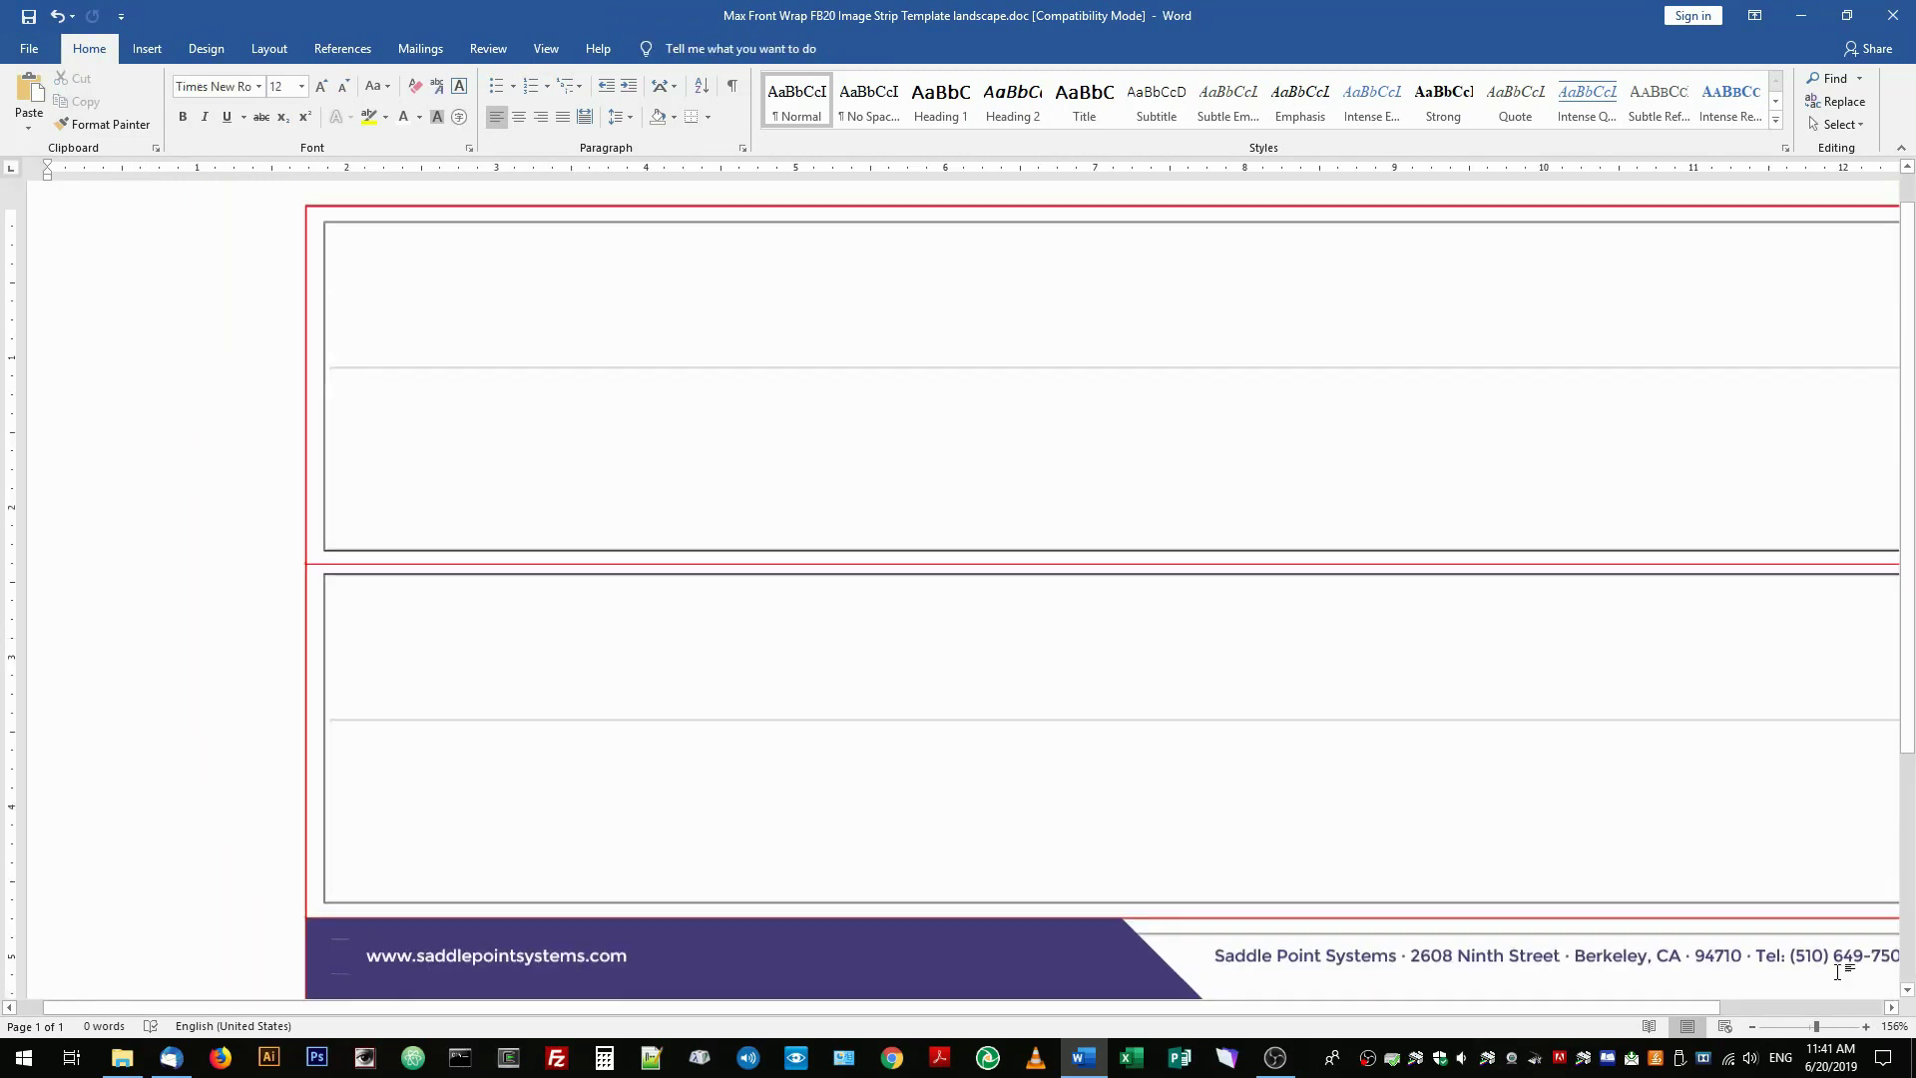
Step: Select all the finished strip's elements together: green bar, purple shape, tagline, website, contact line, logo and scanner picture
{"action": "left_click_drag", "start_coordinate": [1816, 1027], "coordinate": [1808, 1027]}
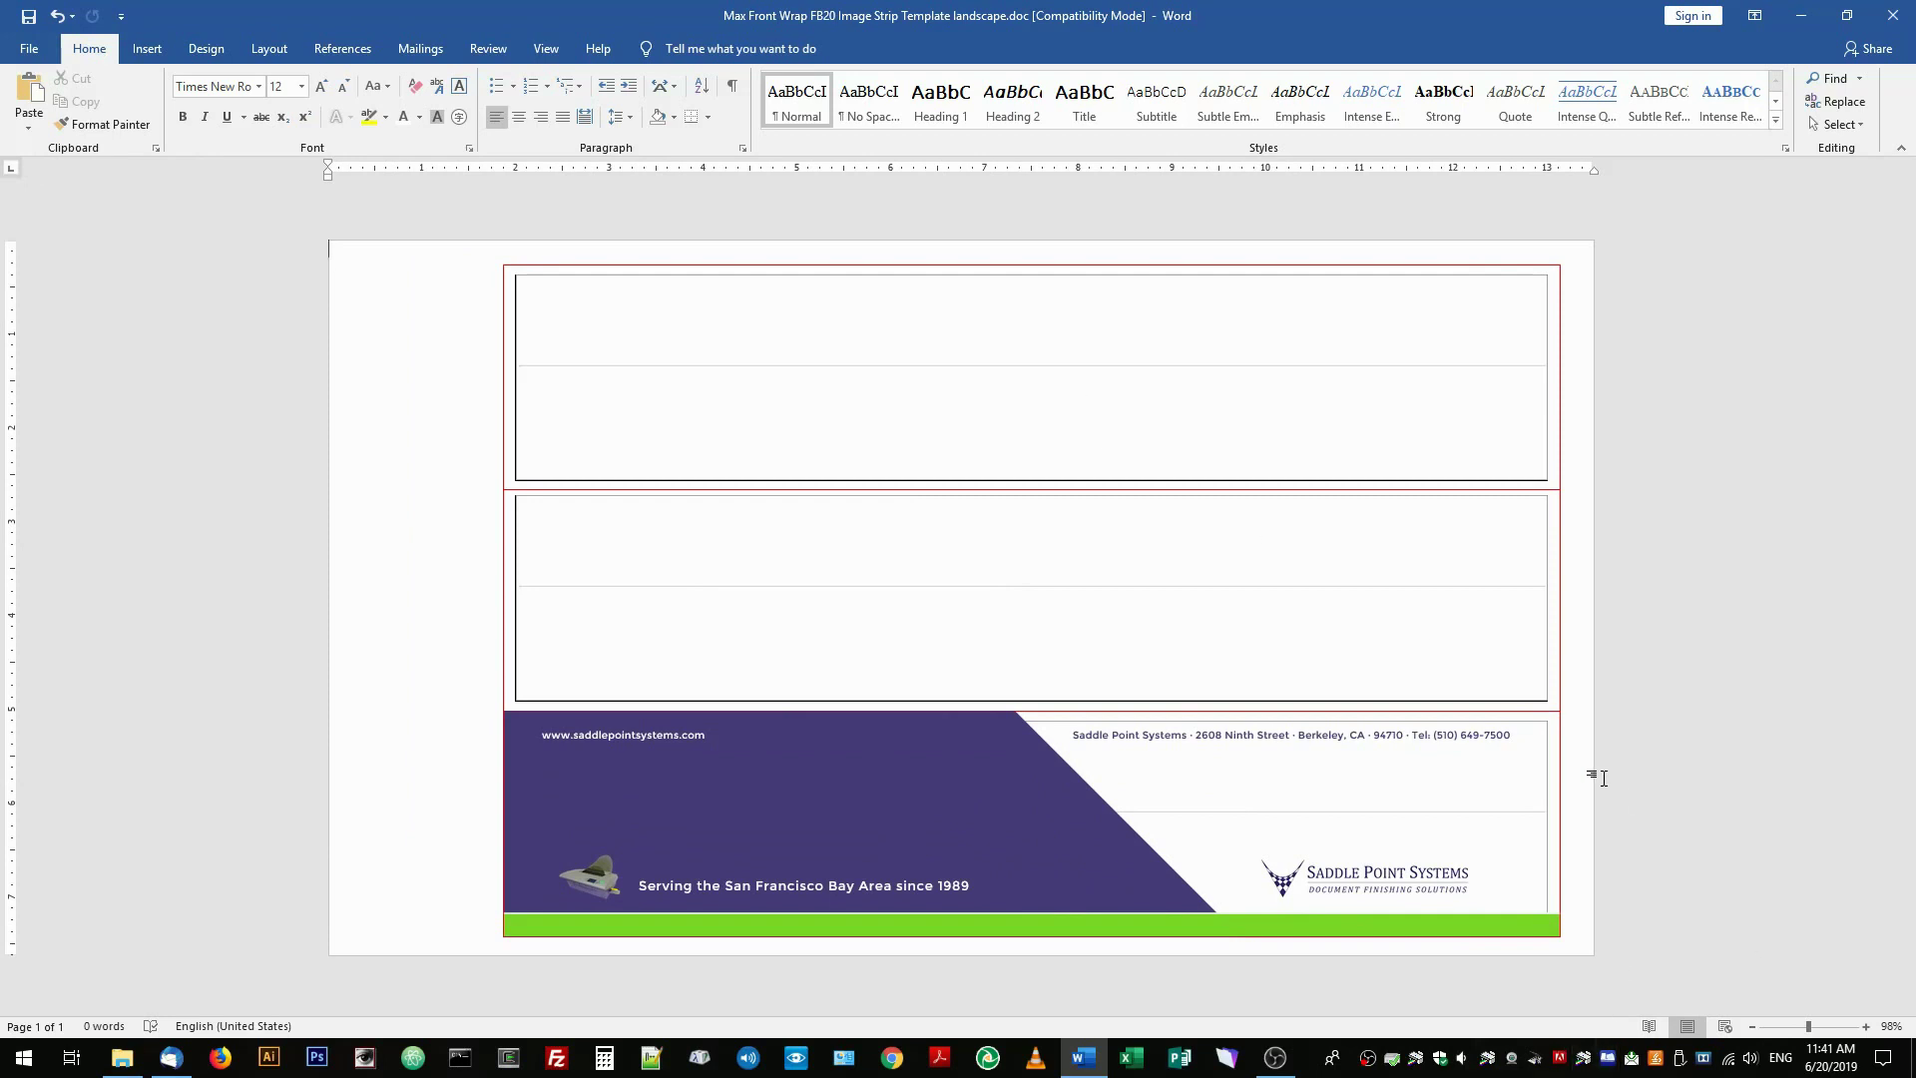
{"action": "scroll", "coordinate": [1697, 903], "scroll_direction": "up", "scroll_amount": 15, "text": "ctrl"}
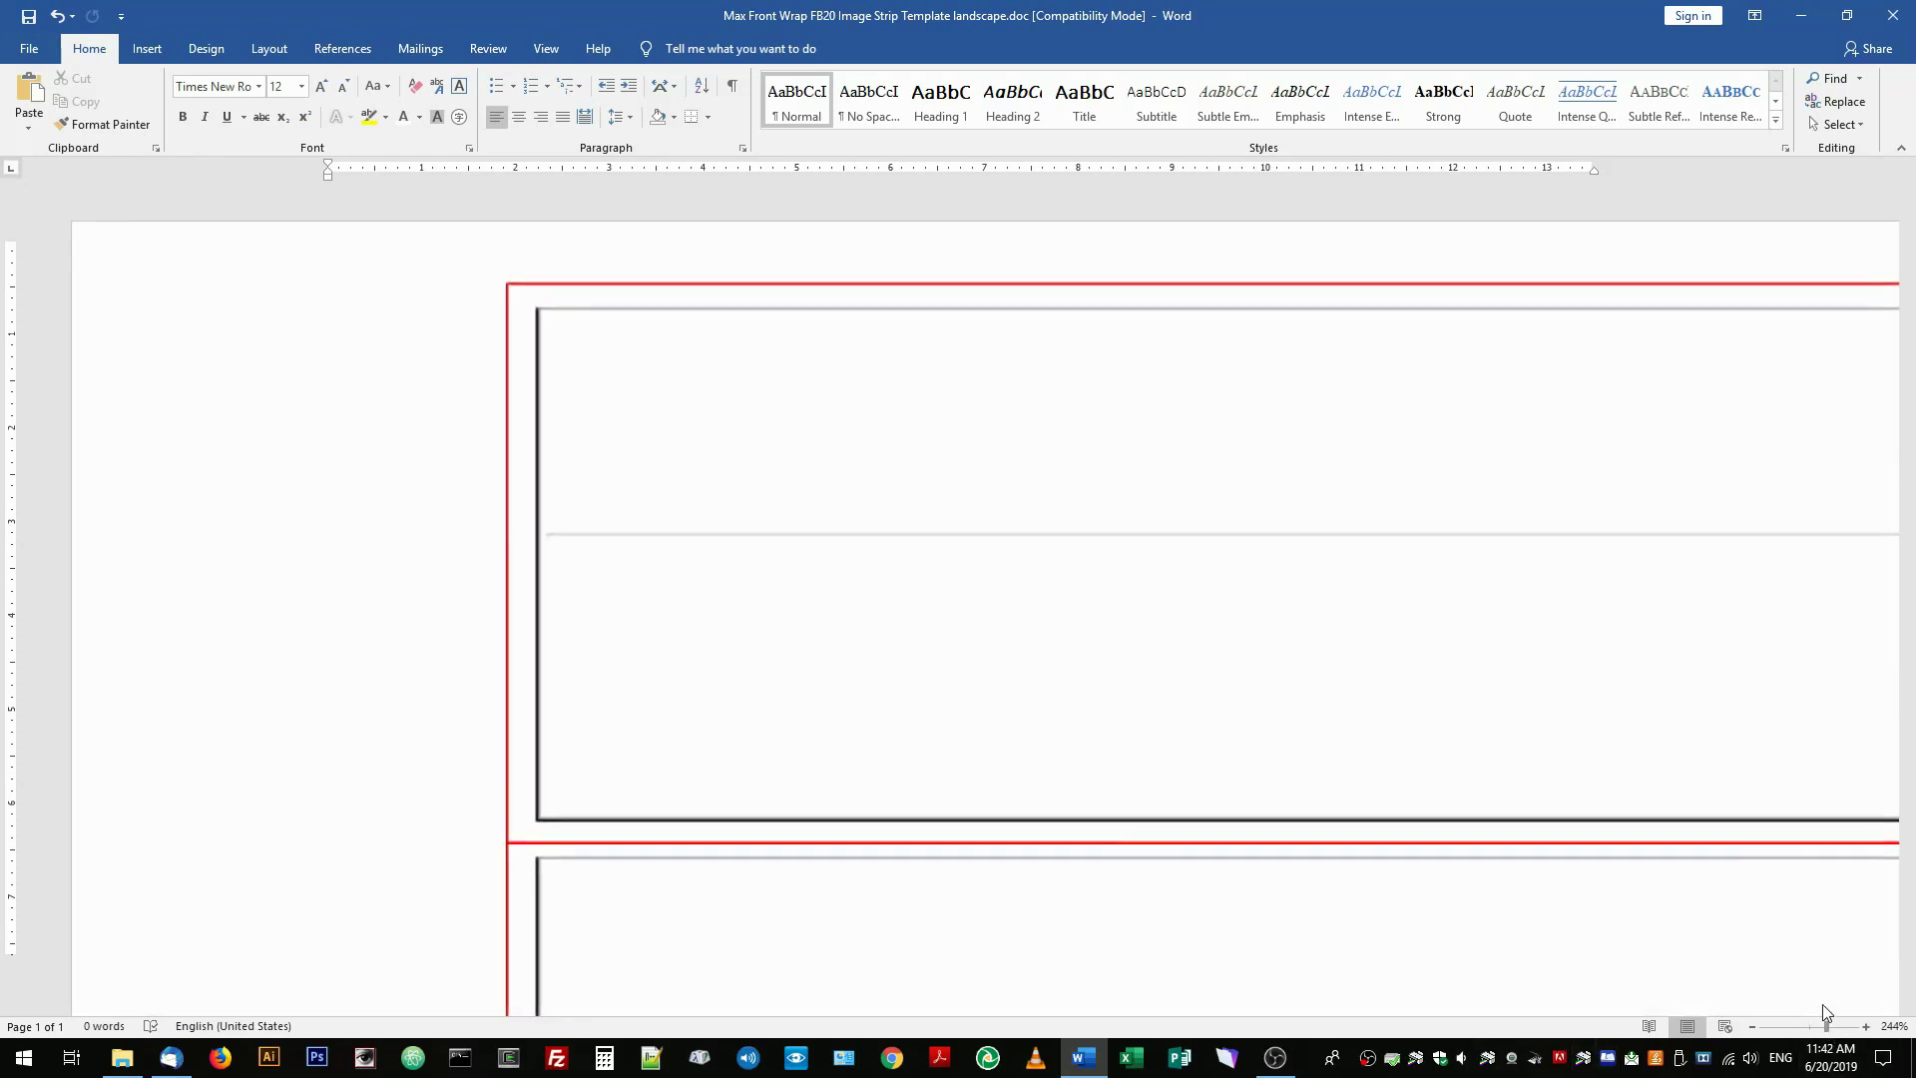
{"action": "scroll", "coordinate": [1736, 928], "scroll_direction": "down", "scroll_amount": 5}
{"action": "left_click_drag", "start_coordinate": [1002, 1009], "coordinate": [1681, 1008]}
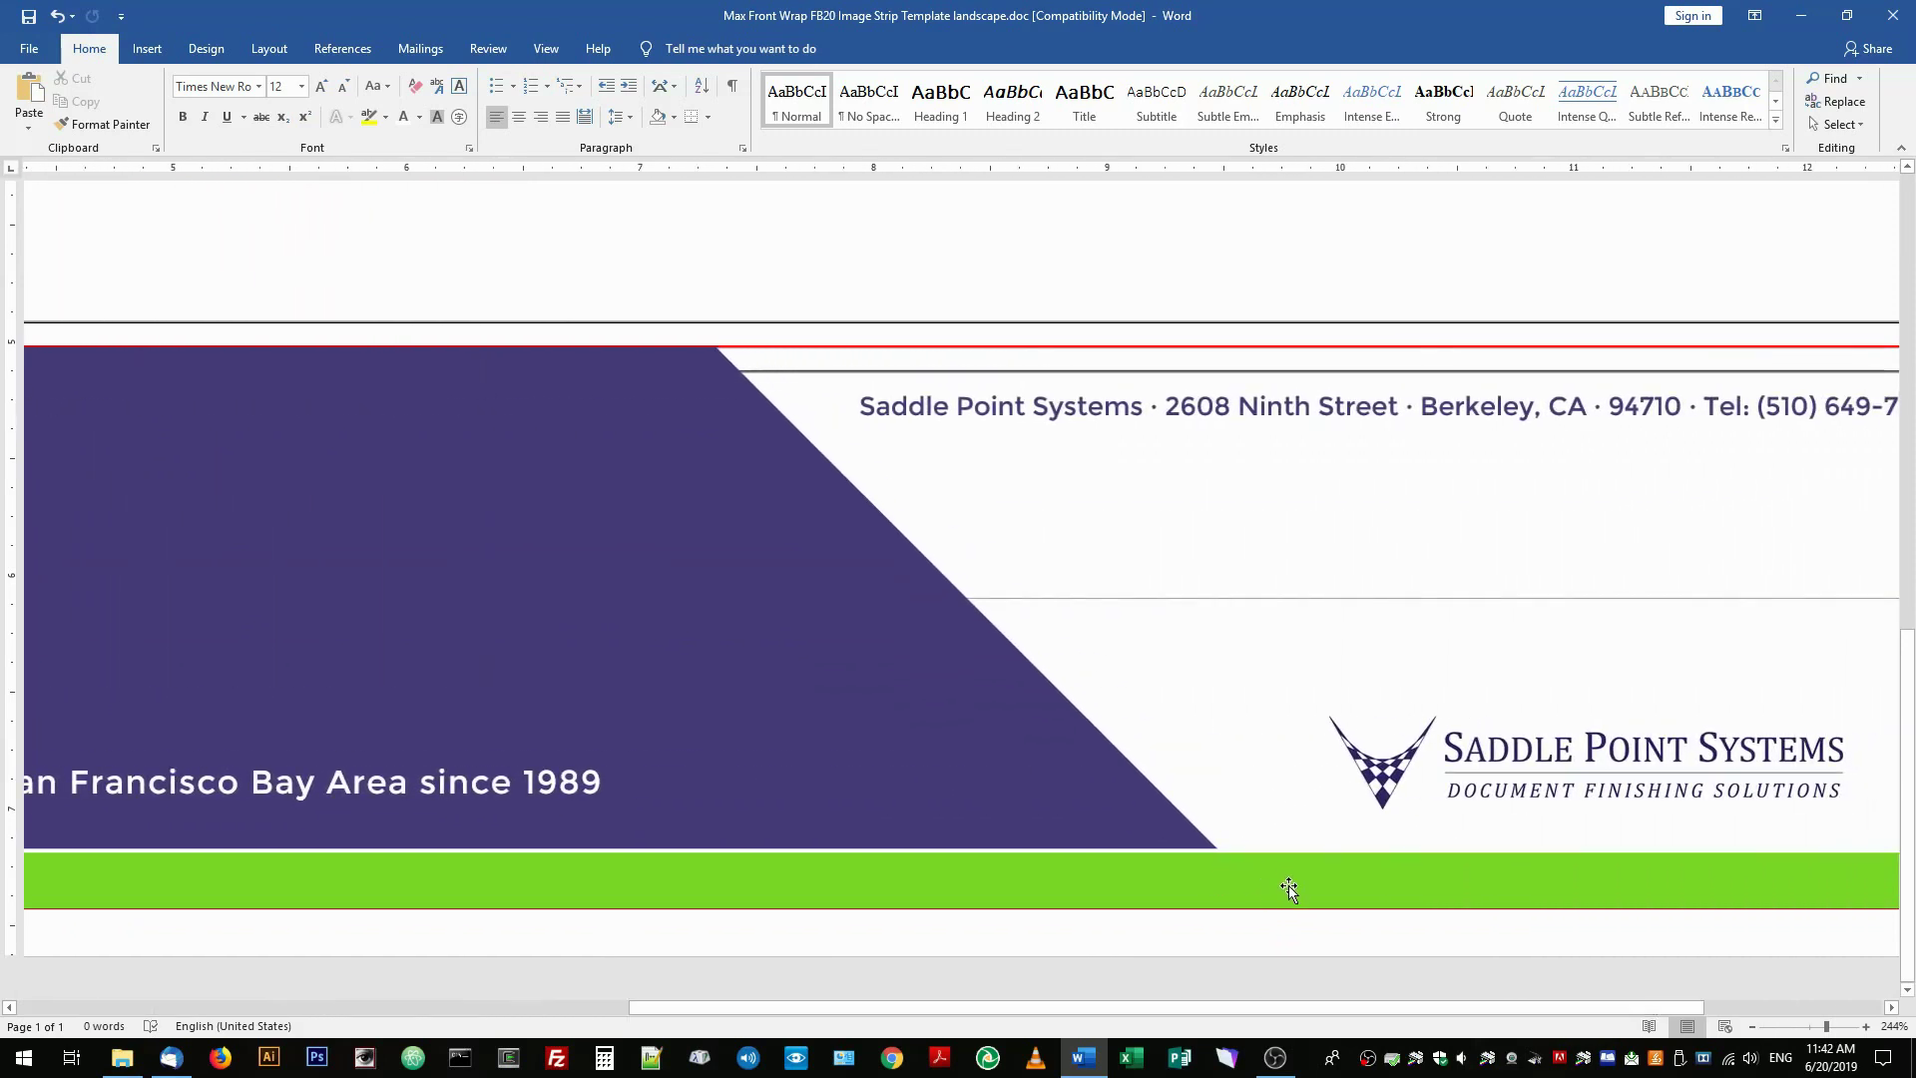
{"action": "left_click", "coordinate": [1194, 875]}
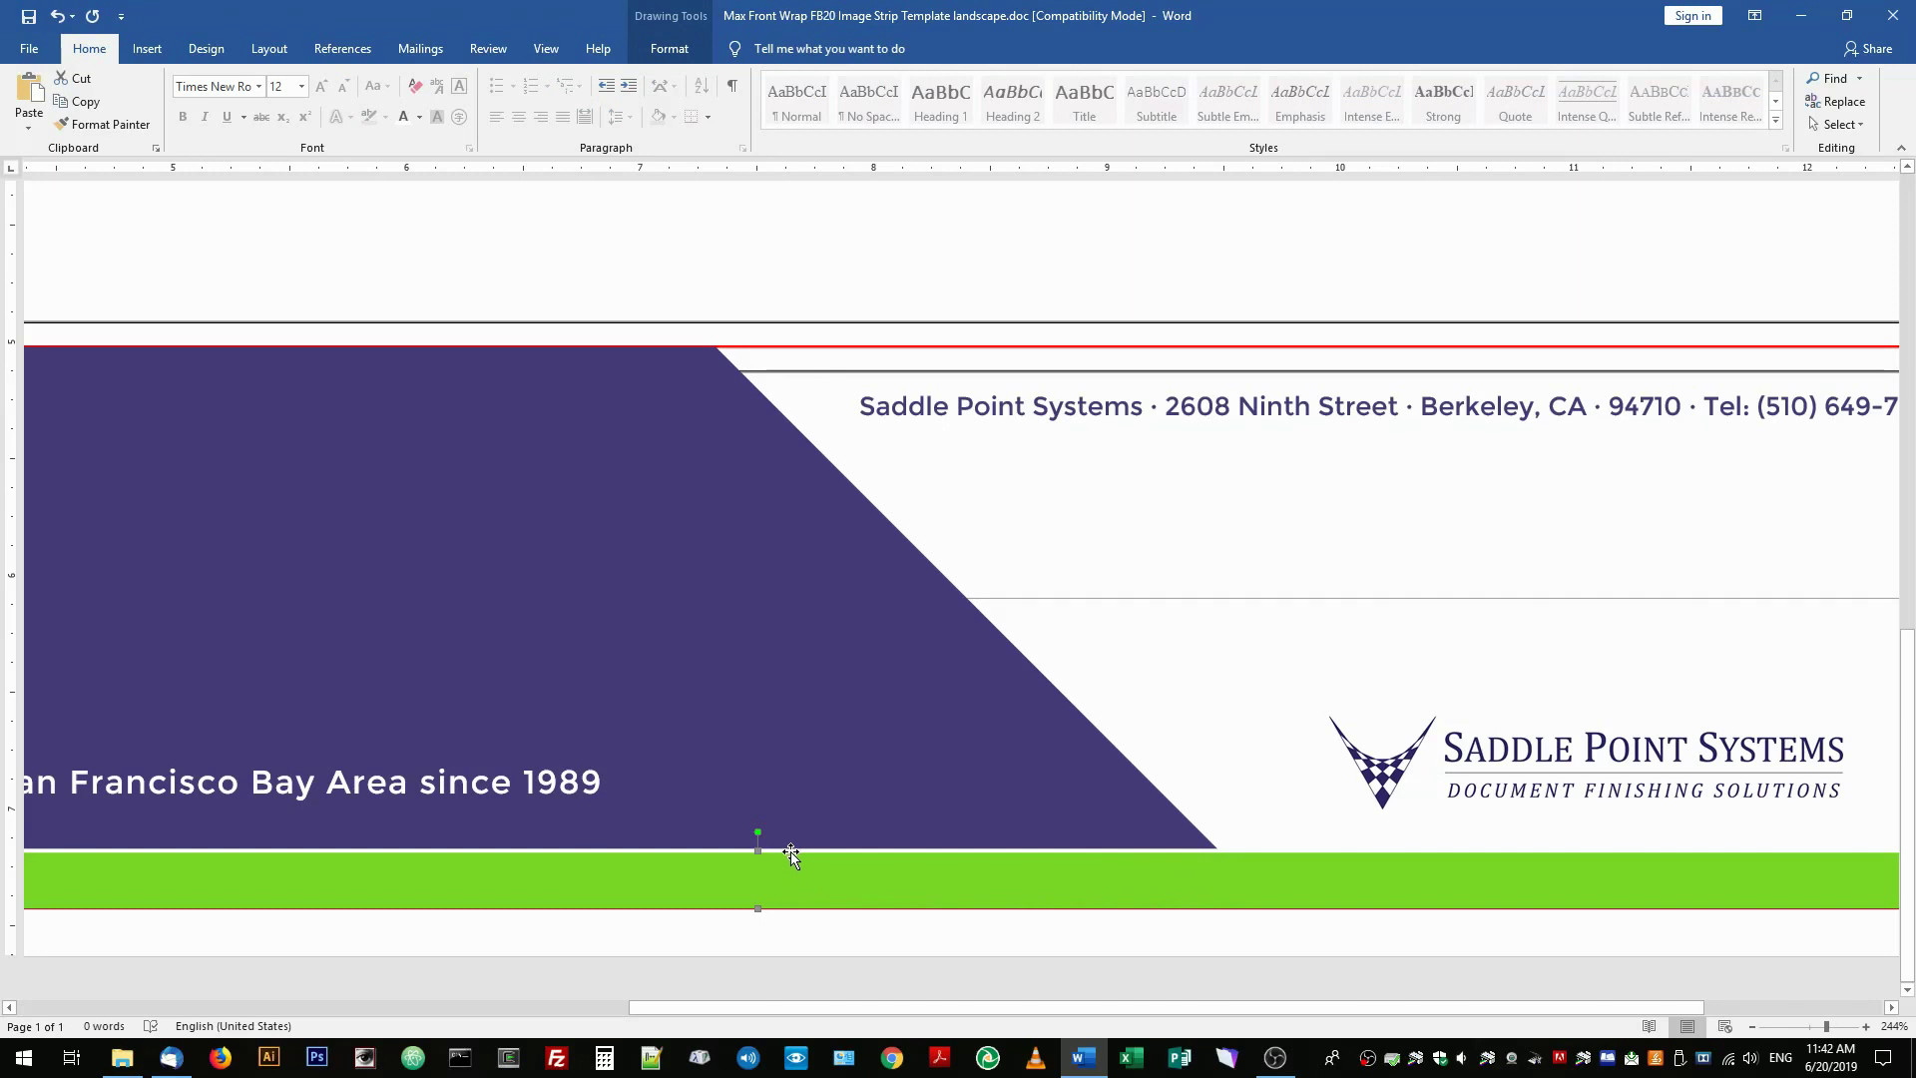
{"action": "scroll", "coordinate": [791, 856], "scroll_direction": "left", "scroll_amount": 5}
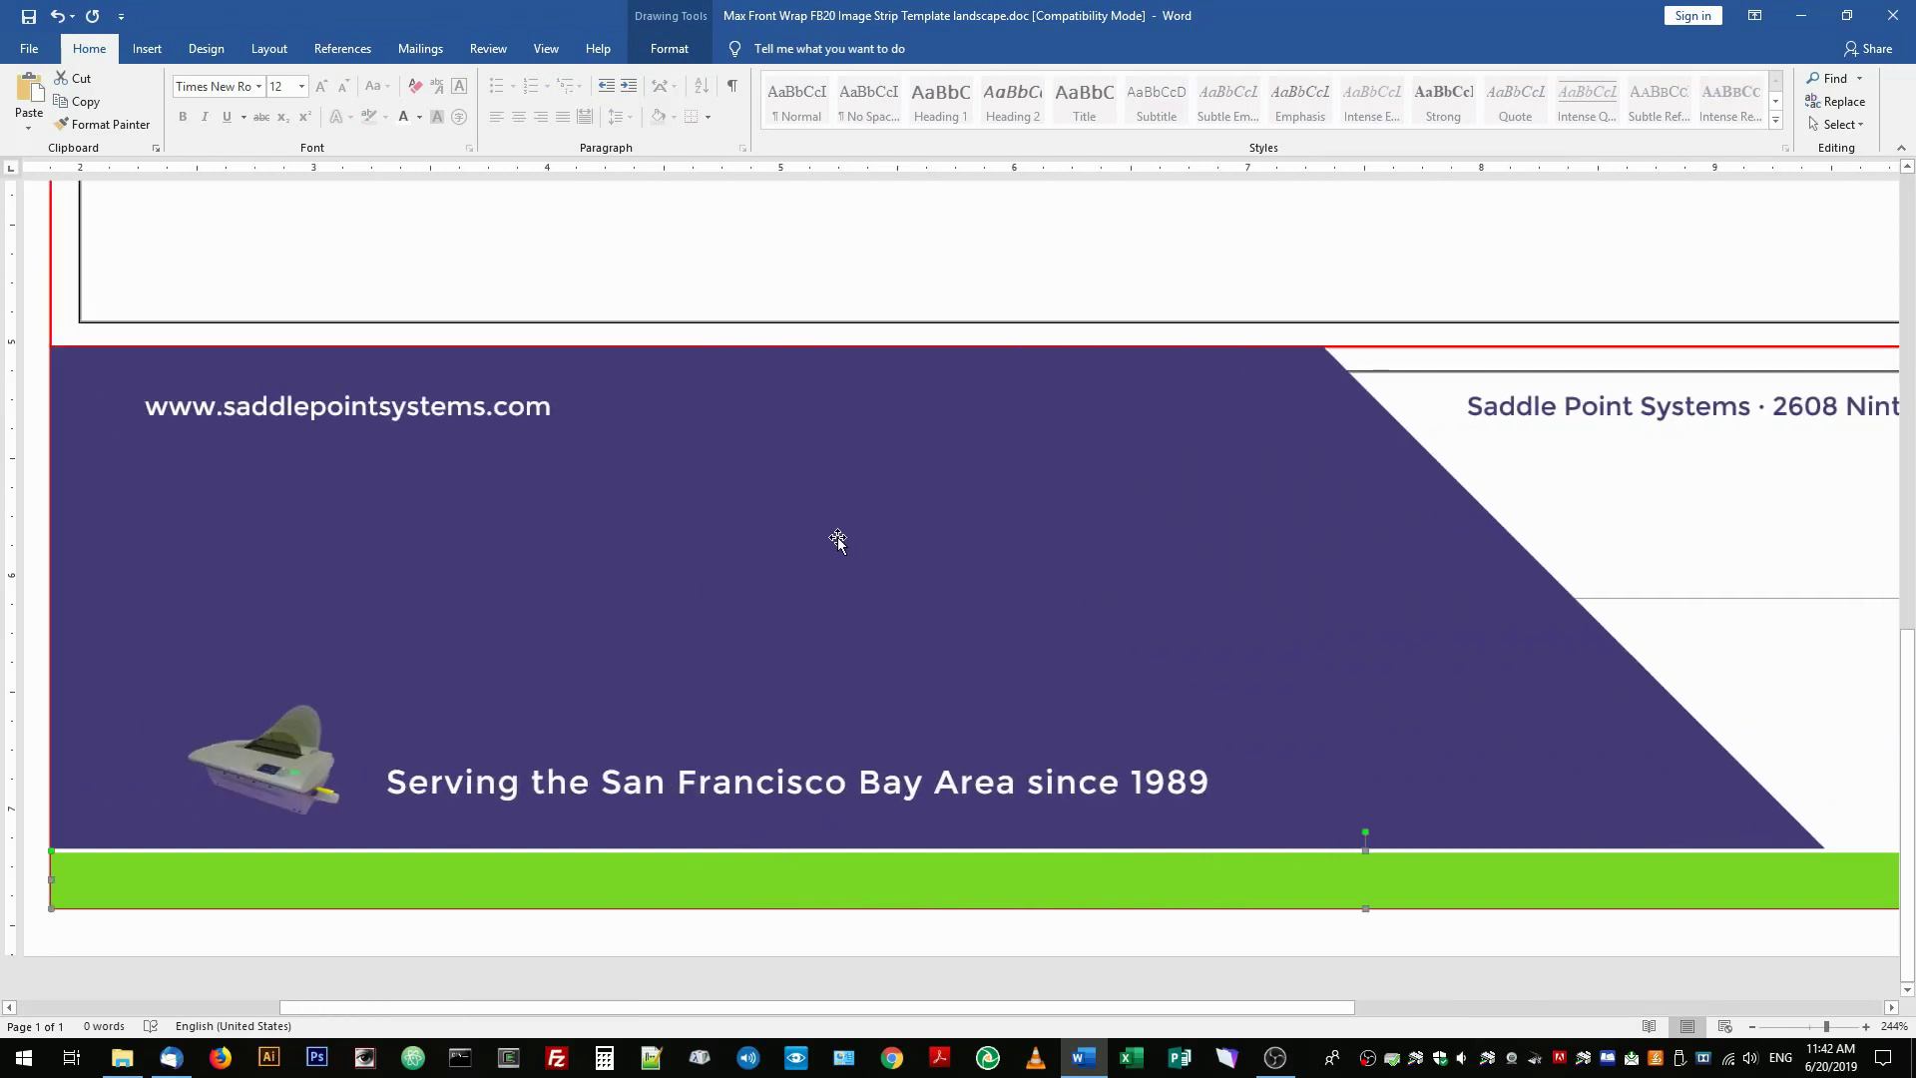
{"action": "left_click", "coordinate": [659, 775]}
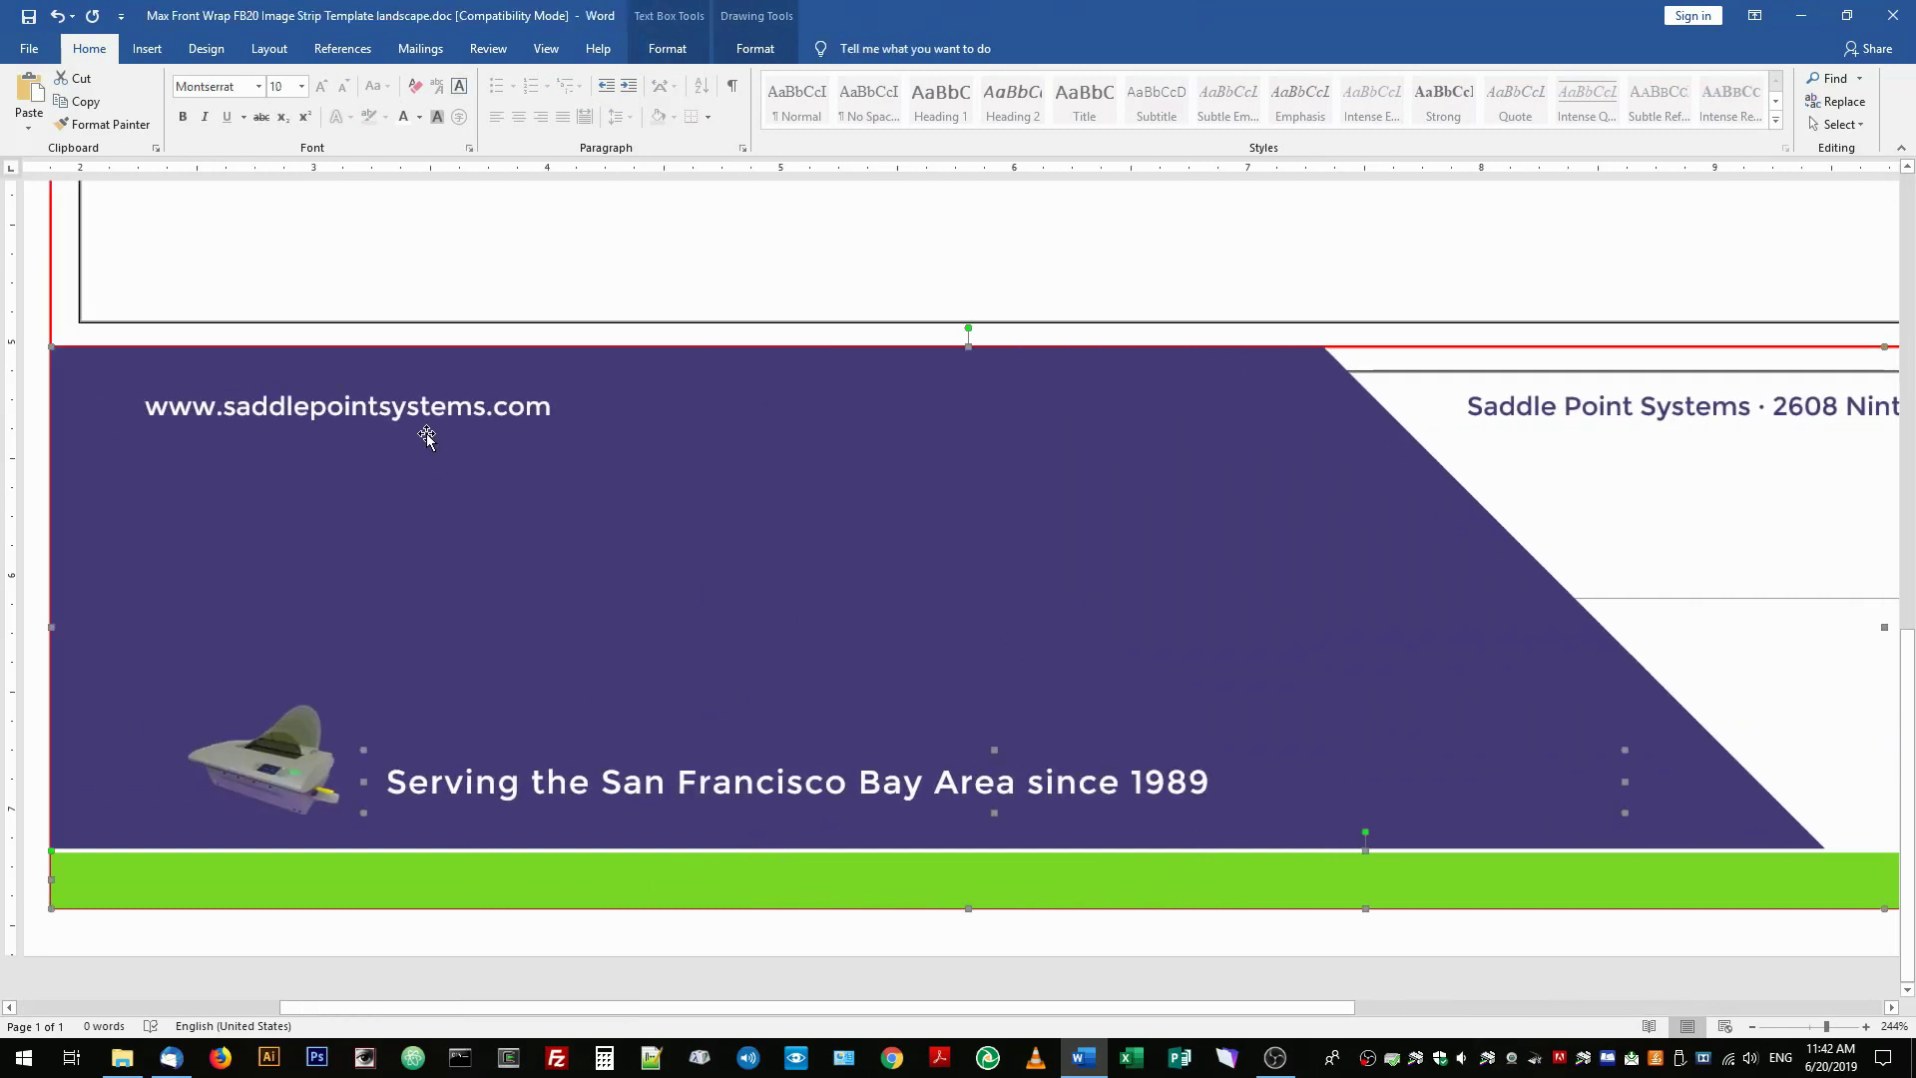
{"action": "left_click", "coordinate": [450, 405], "text": "shift"}
{"action": "left_click", "coordinate": [1609, 412], "text": "shift"}
{"action": "scroll", "coordinate": [1609, 411], "scroll_direction": "right", "scroll_amount": 7}
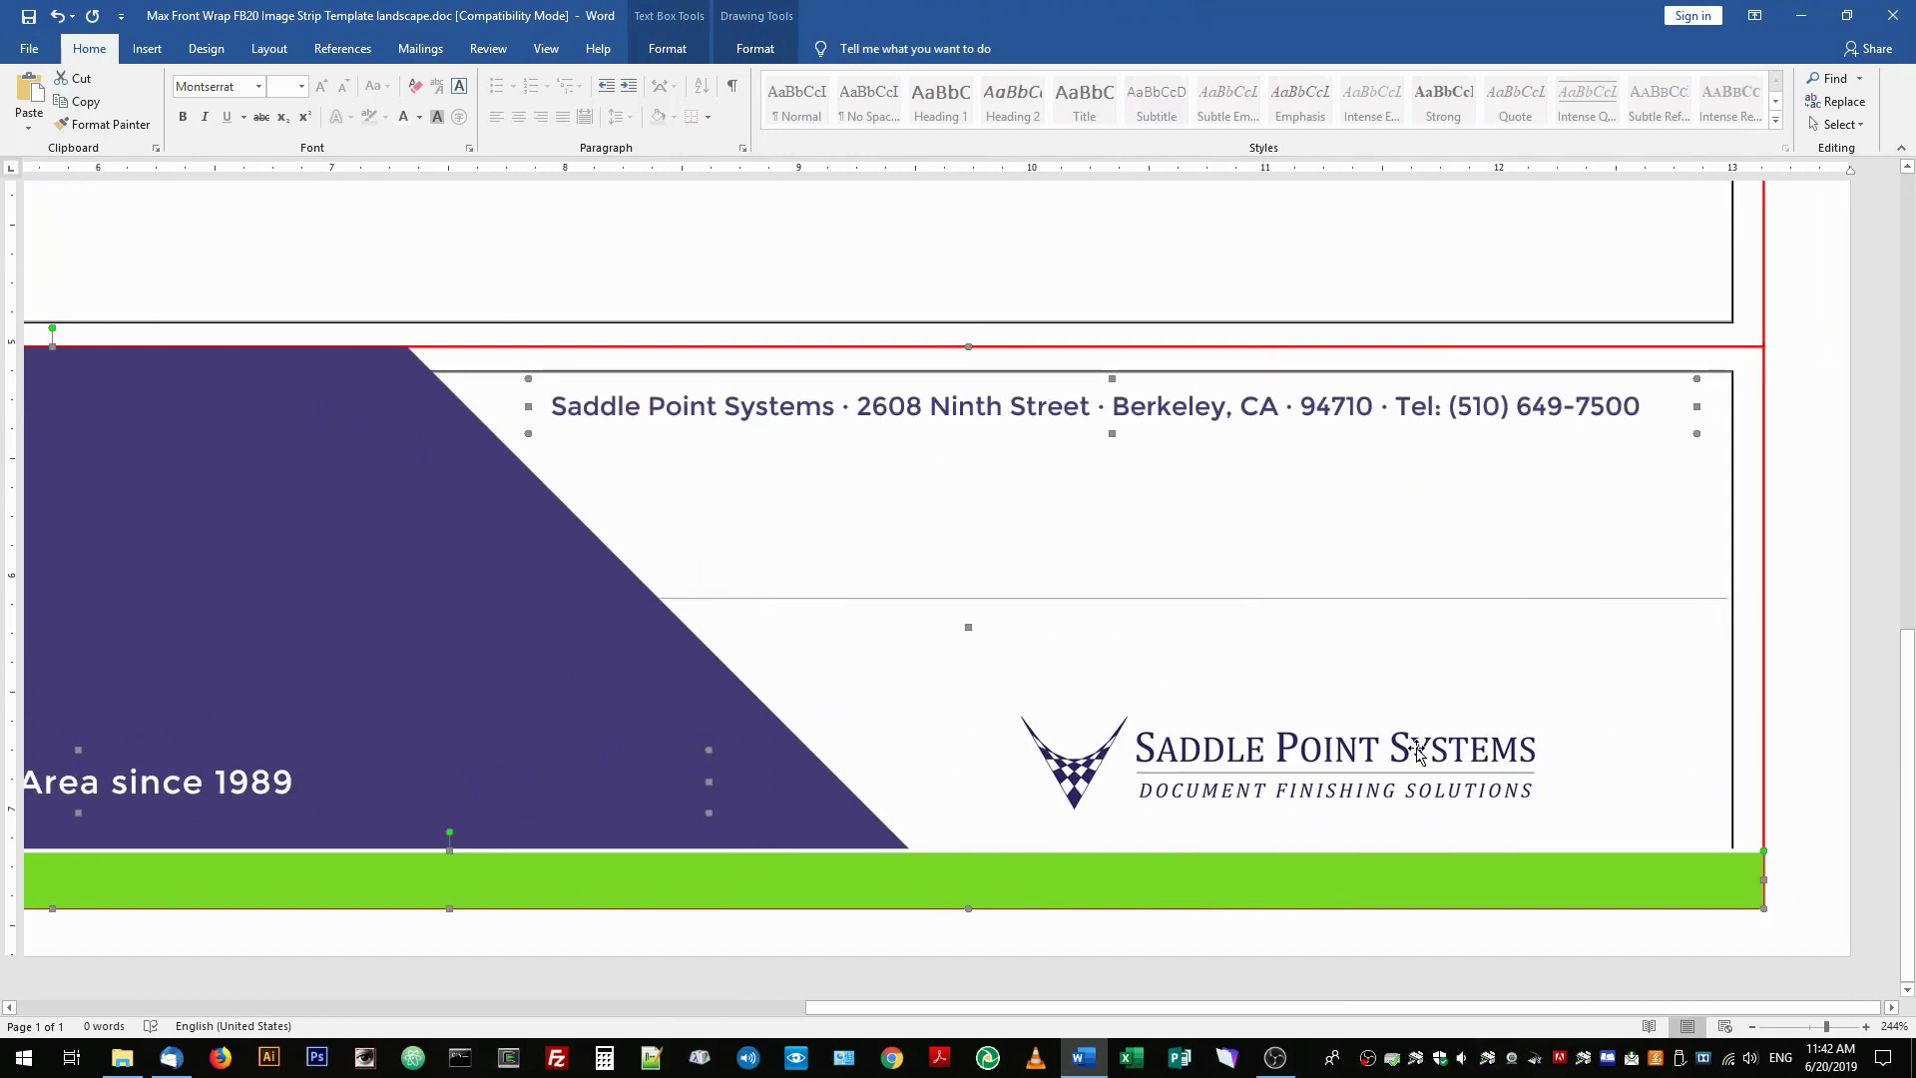
{"action": "left_click", "coordinate": [1295, 763], "text": "shift"}
{"action": "left_click_drag", "start_coordinate": [1397, 1004], "coordinate": [659, 1008]}
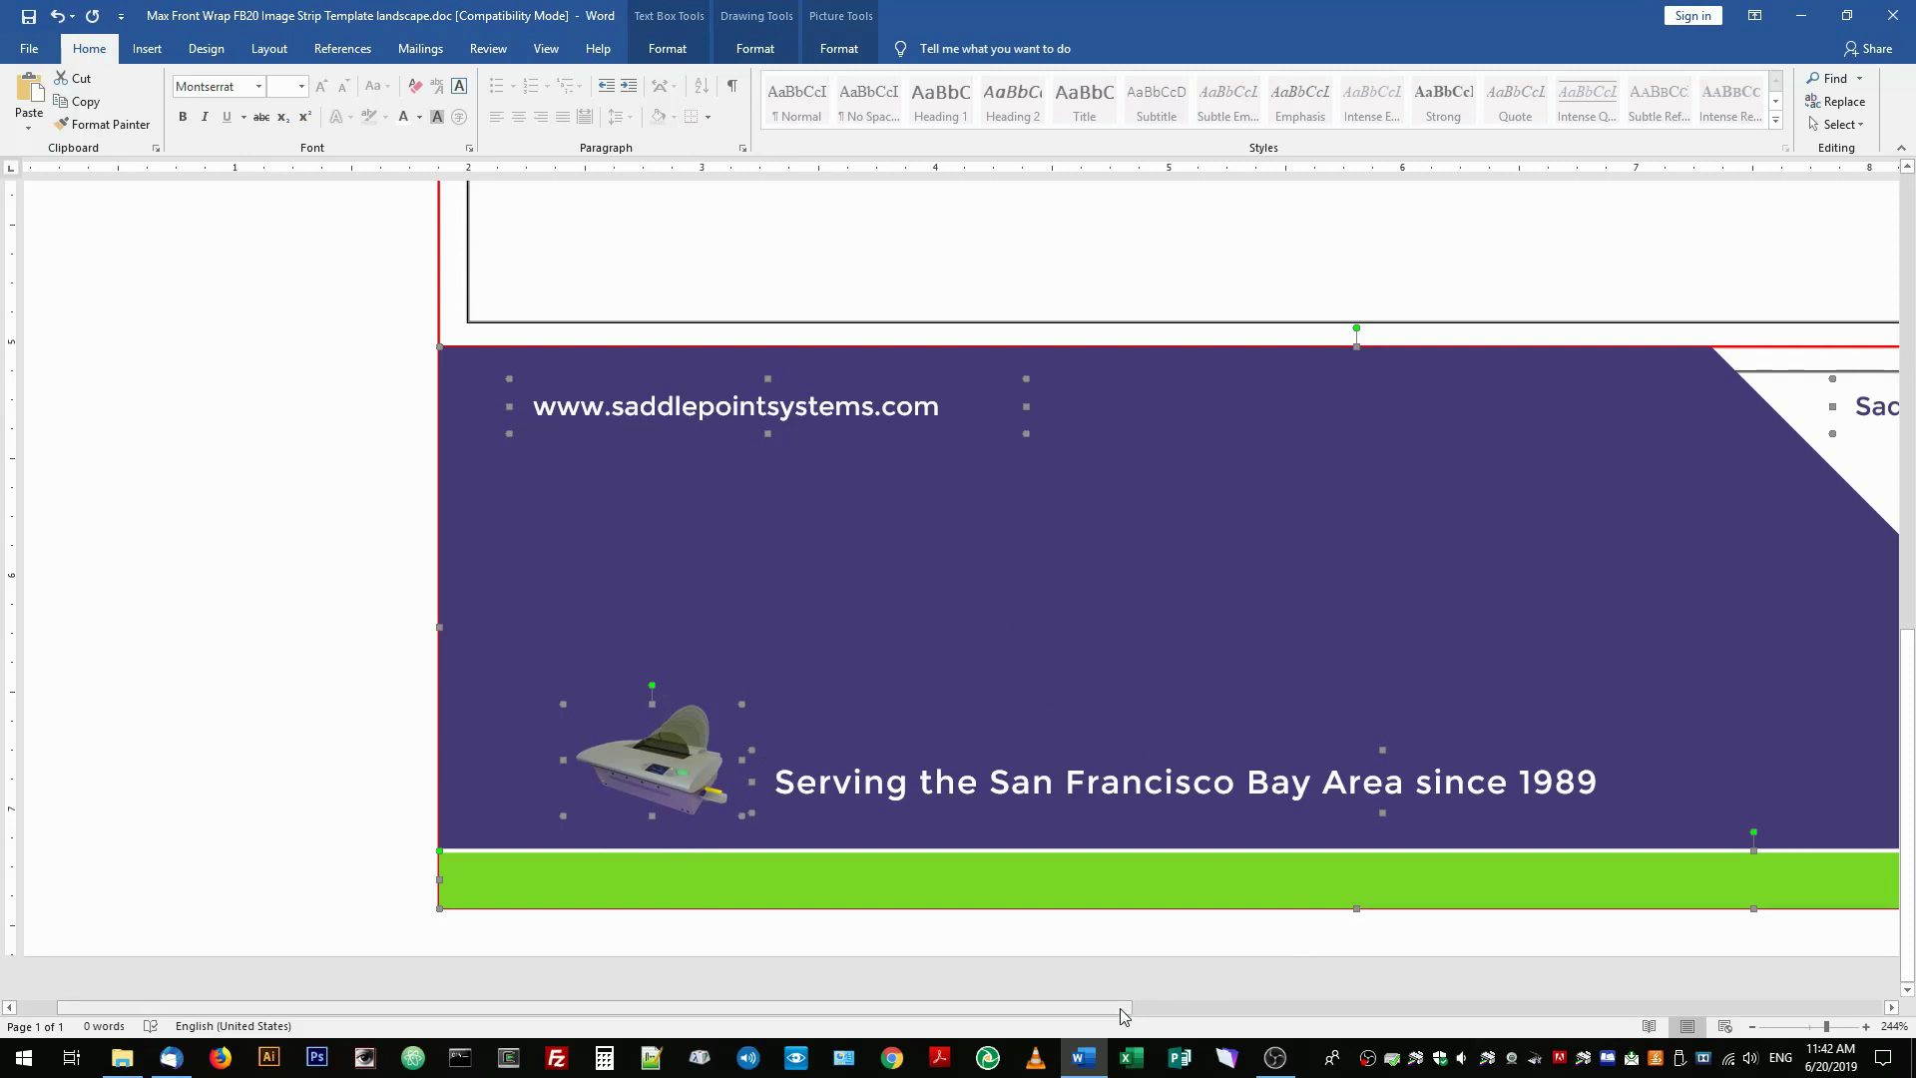
{"action": "left_click_drag", "start_coordinate": [1128, 1009], "coordinate": [1275, 1025]}
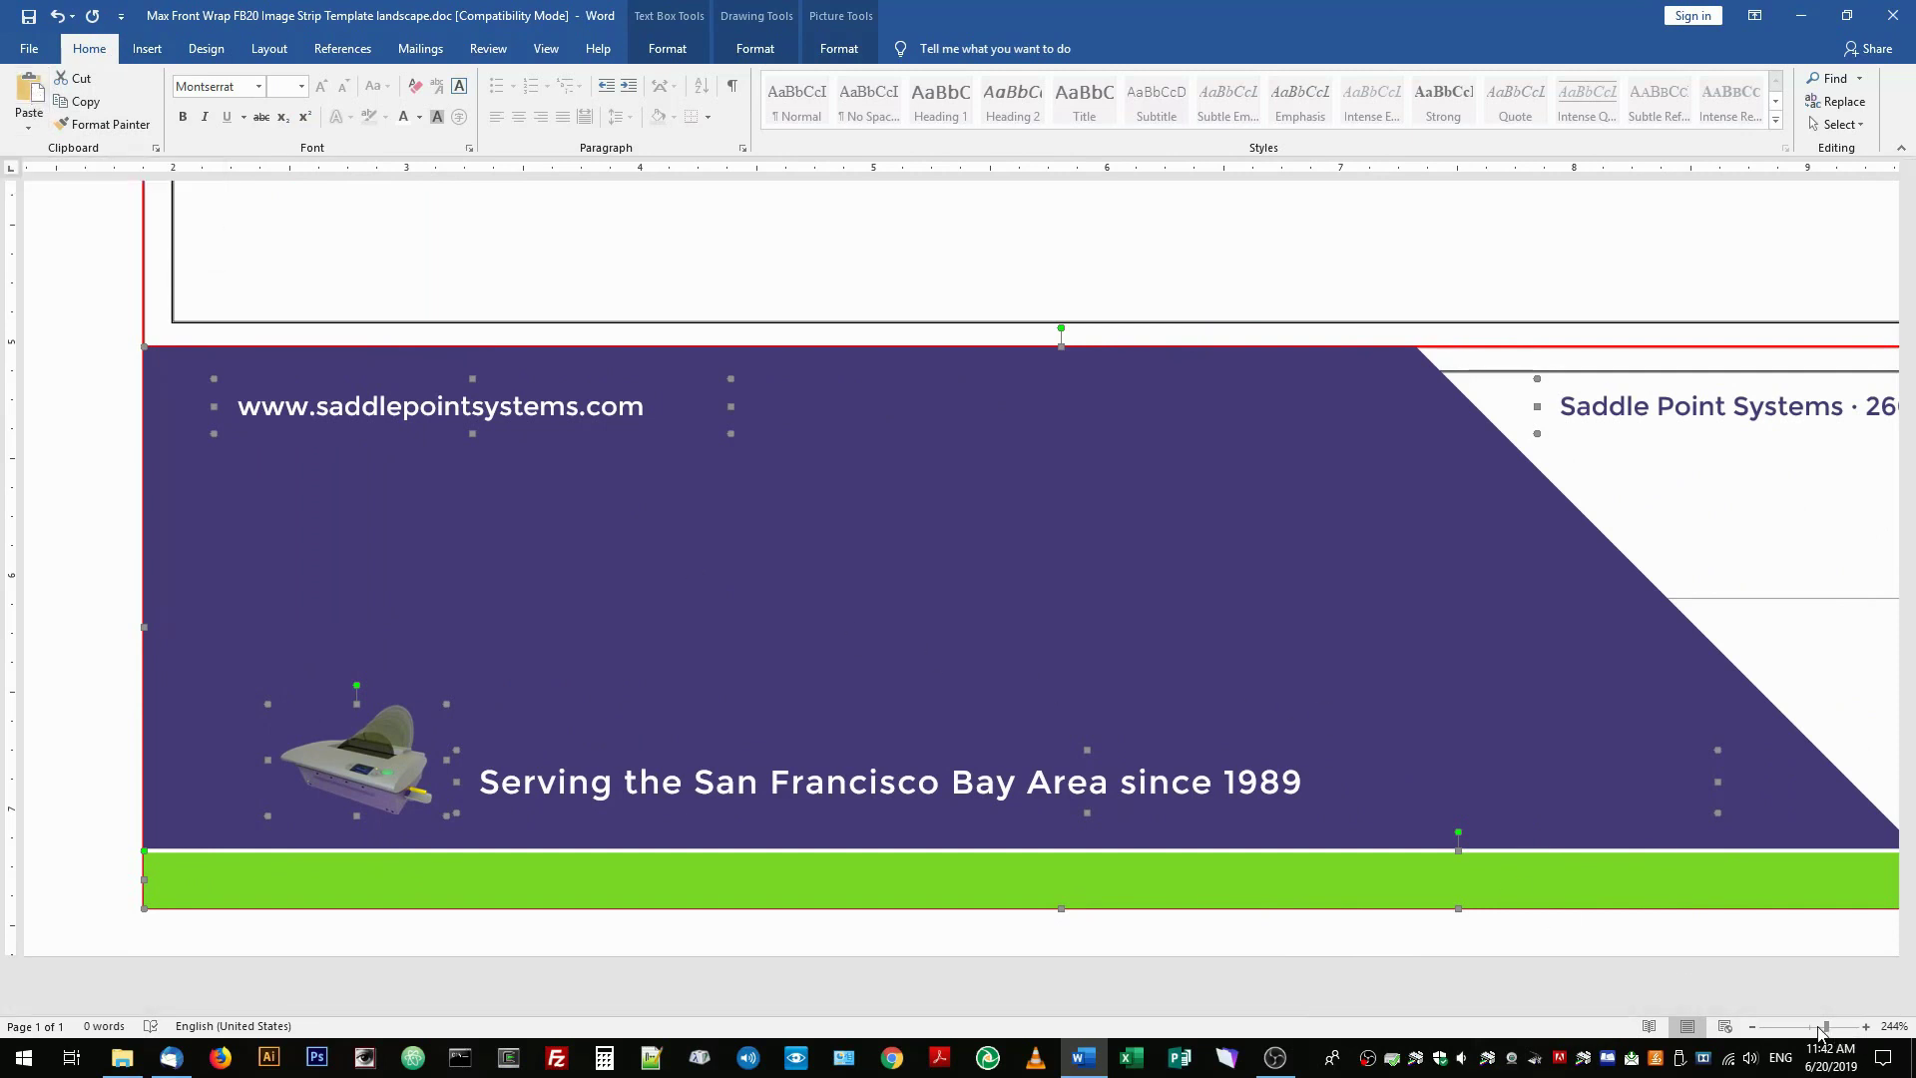
Step: Duplicate the selected strip elements, align the copy over the middle strip directly above the original, and deselect it
{"action": "left_click_drag", "start_coordinate": [1826, 1027], "coordinate": [1811, 1027]}
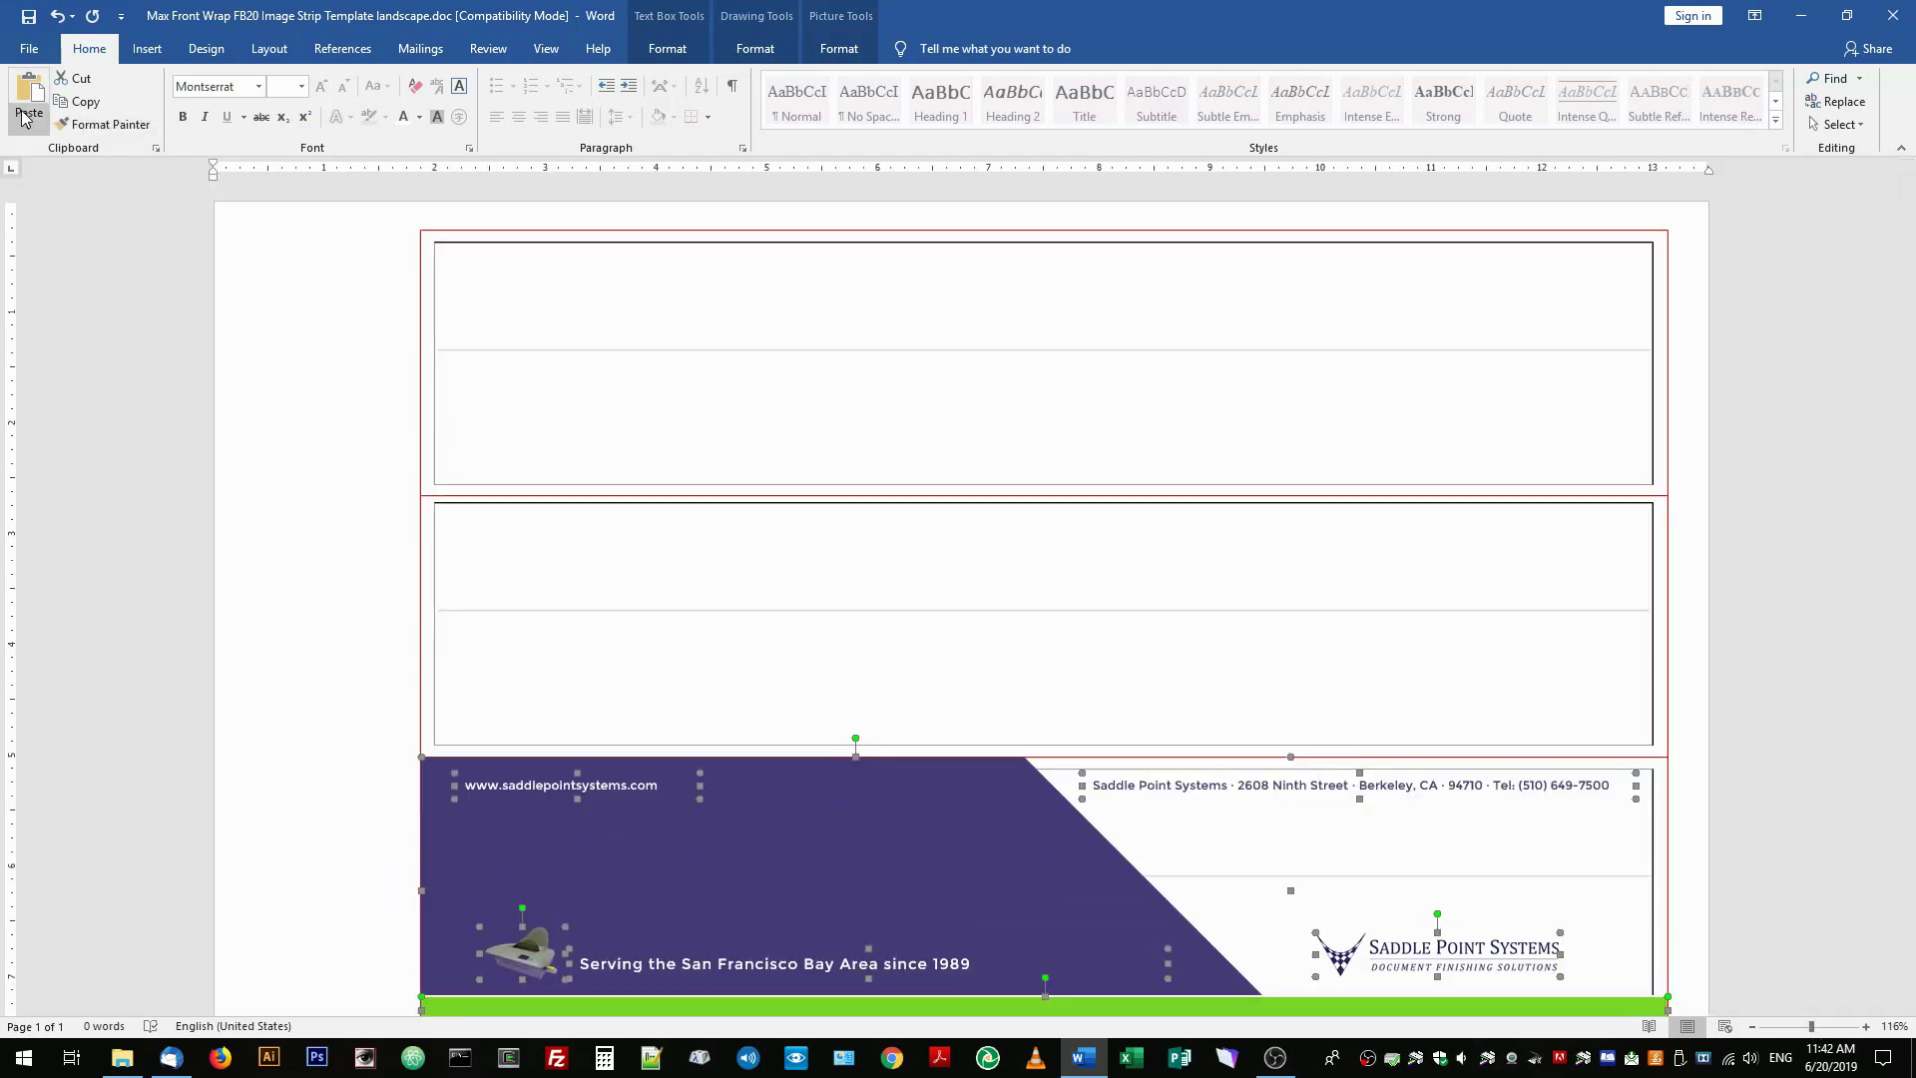
{"action": "left_click", "coordinate": [30, 95]}
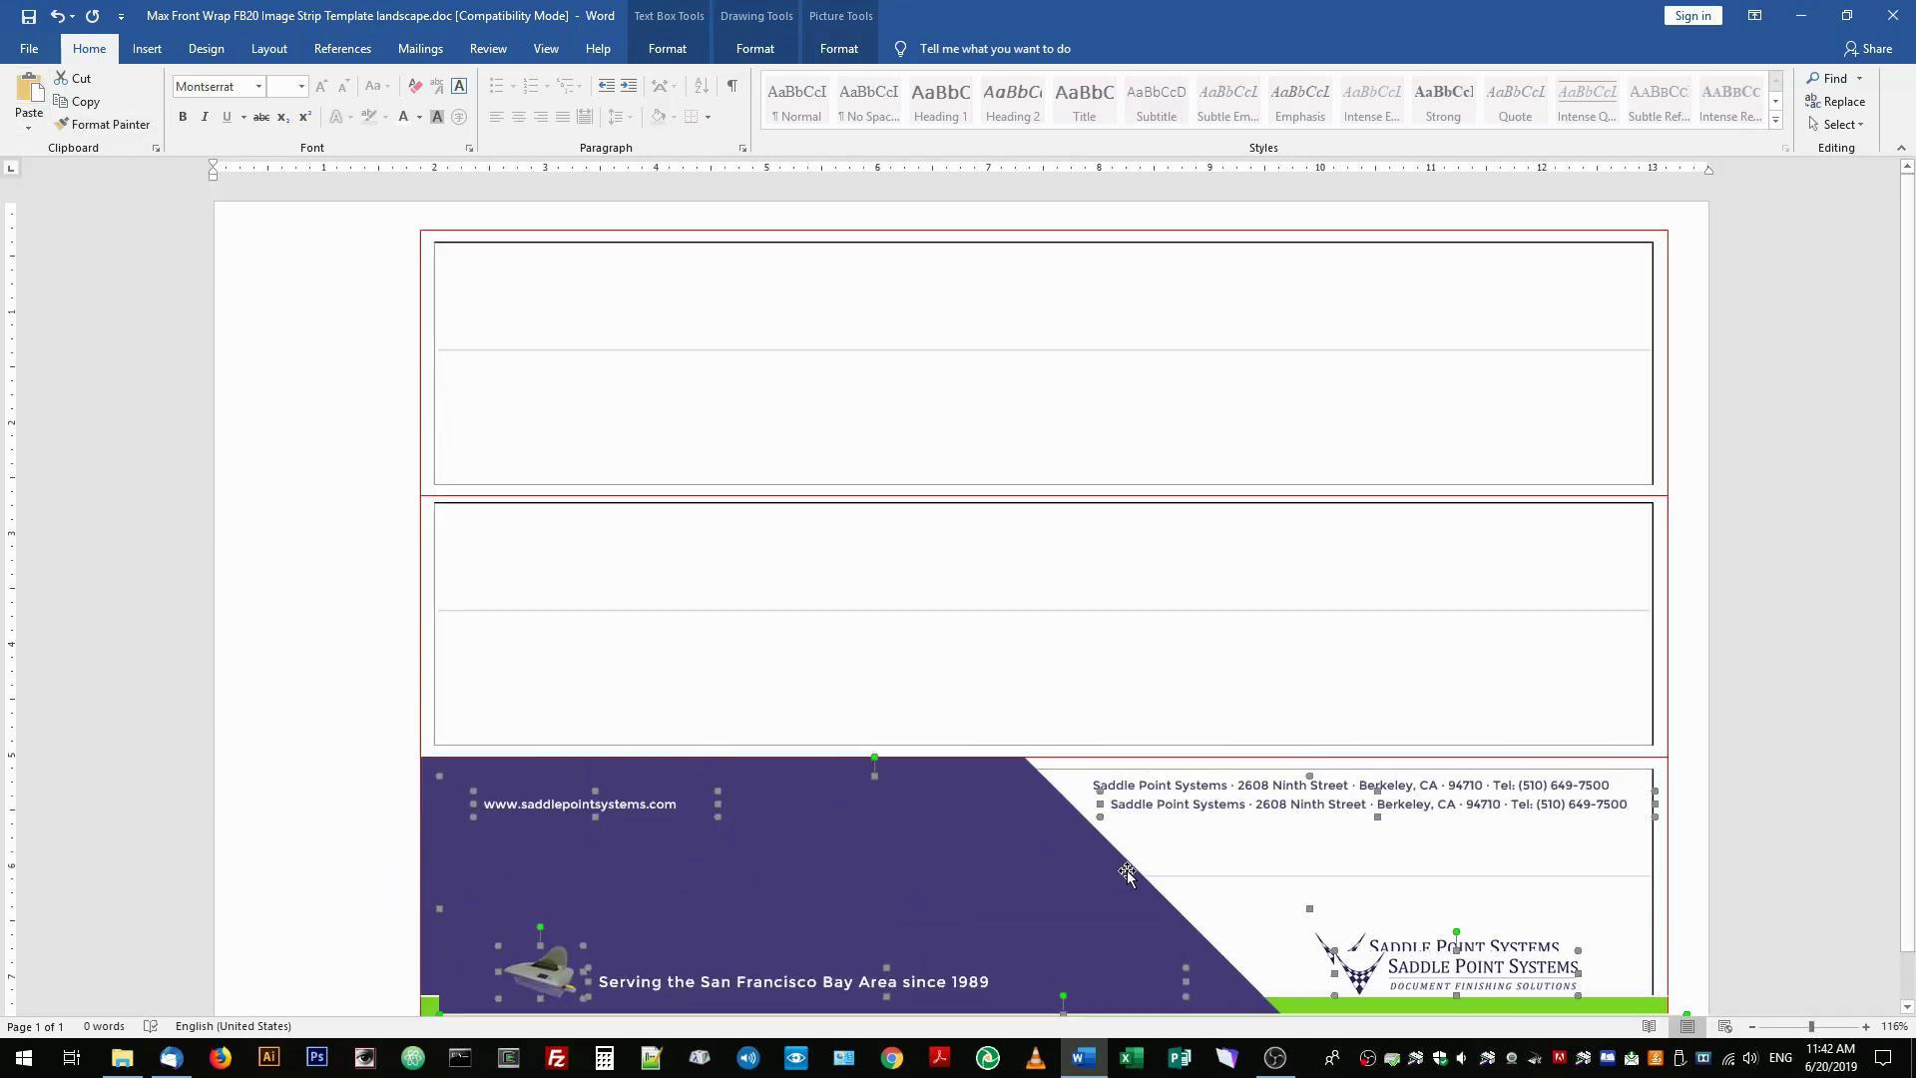
{"action": "scroll", "coordinate": [1128, 870], "scroll_direction": "down", "scroll_amount": 1}
{"action": "left_click_drag", "start_coordinate": [1023, 972], "coordinate": [997, 683]}
{"action": "key", "text": "ctrl+Down"}
{"action": "key", "text": "ctrl+Down"}
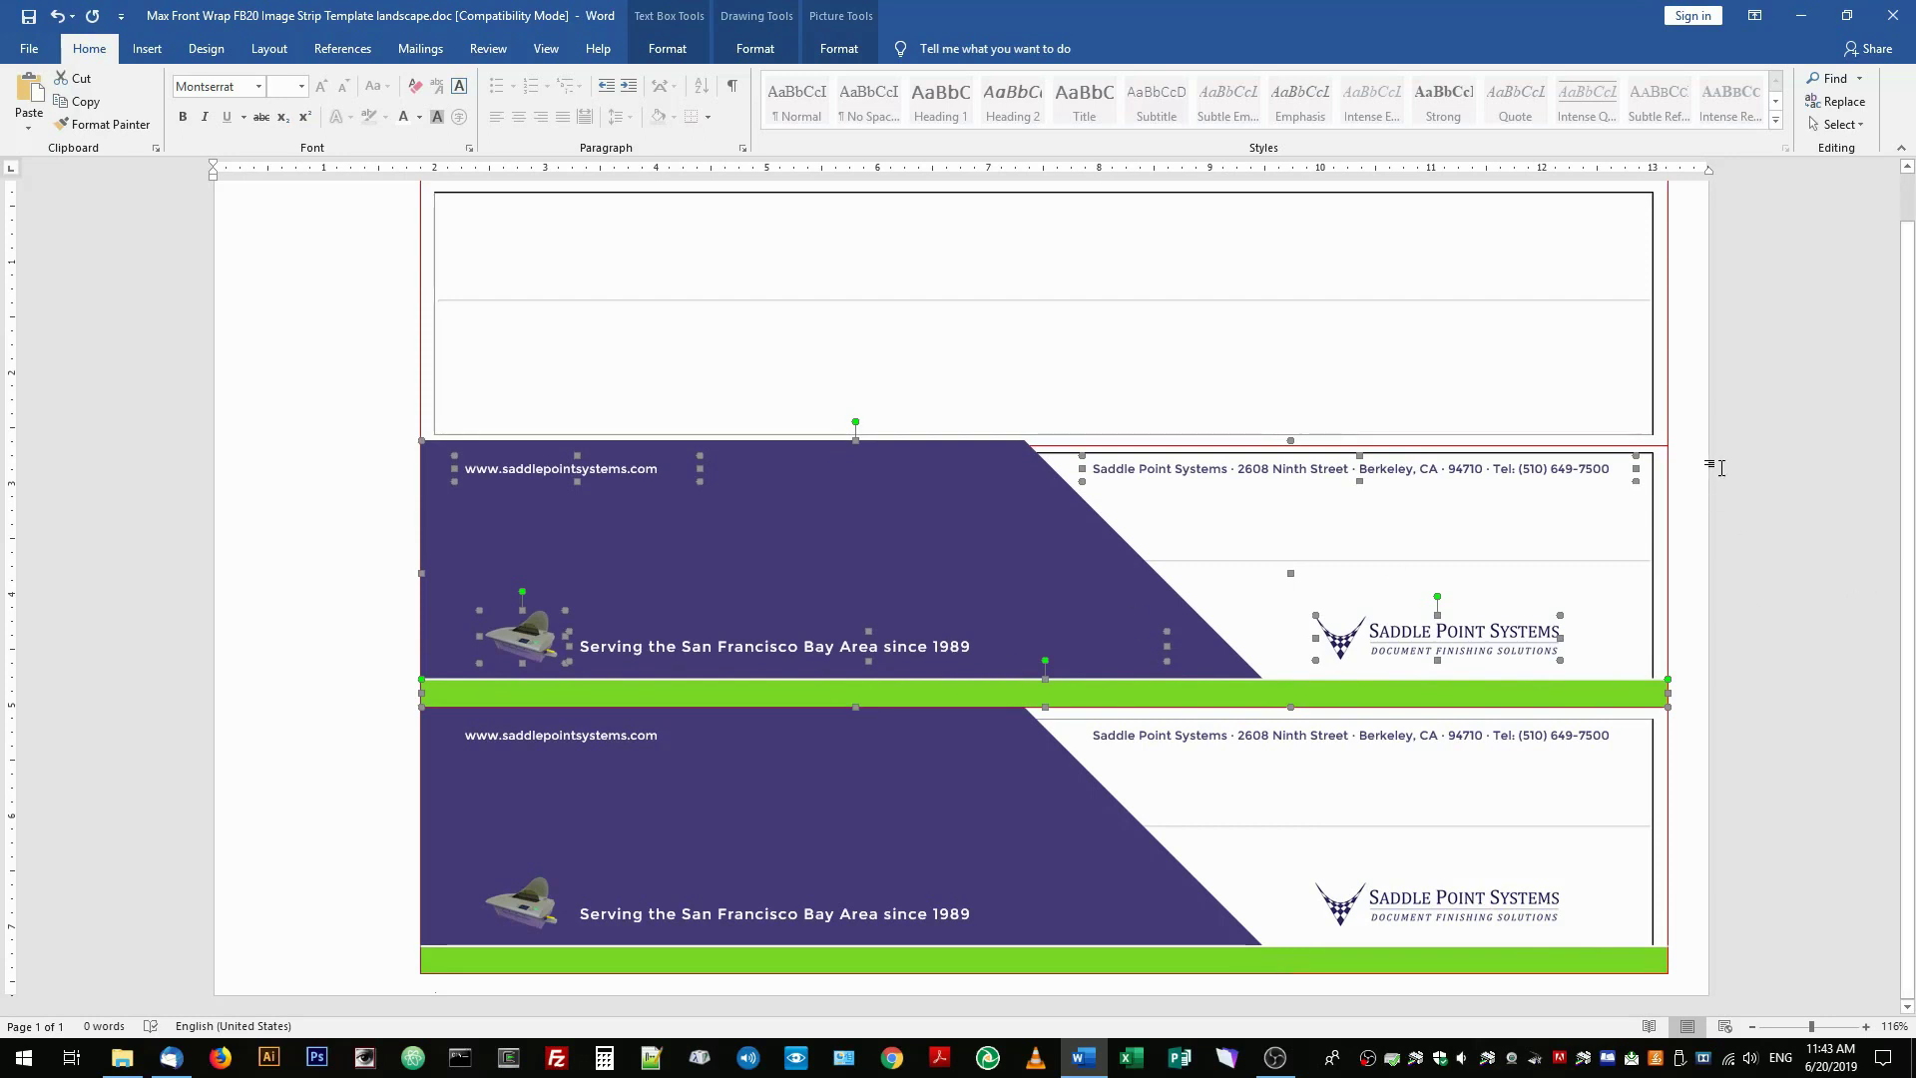
{"action": "left_click", "coordinate": [1804, 439]}
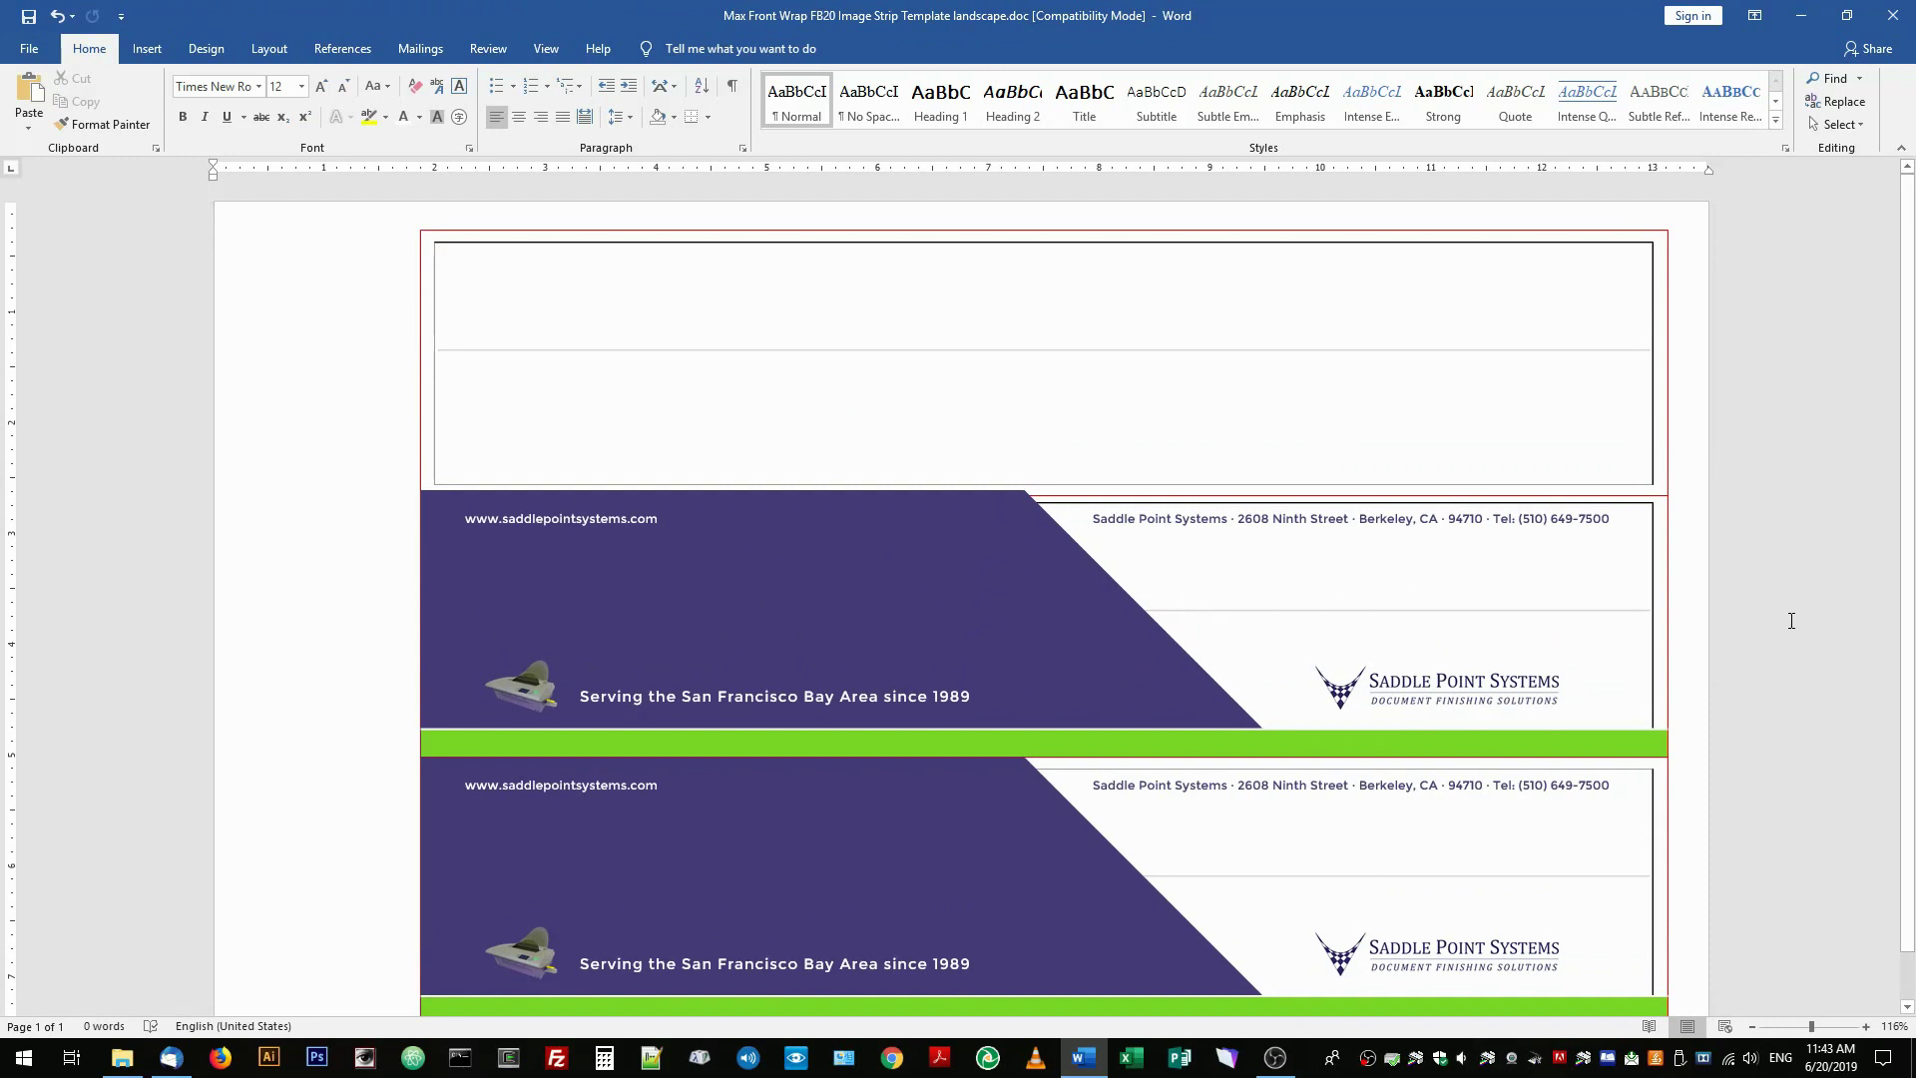
Step: Paste another copy of the strip elements, align it with the empty top strip's frame, and deselect it
{"action": "key", "text": "ctrl+v"}
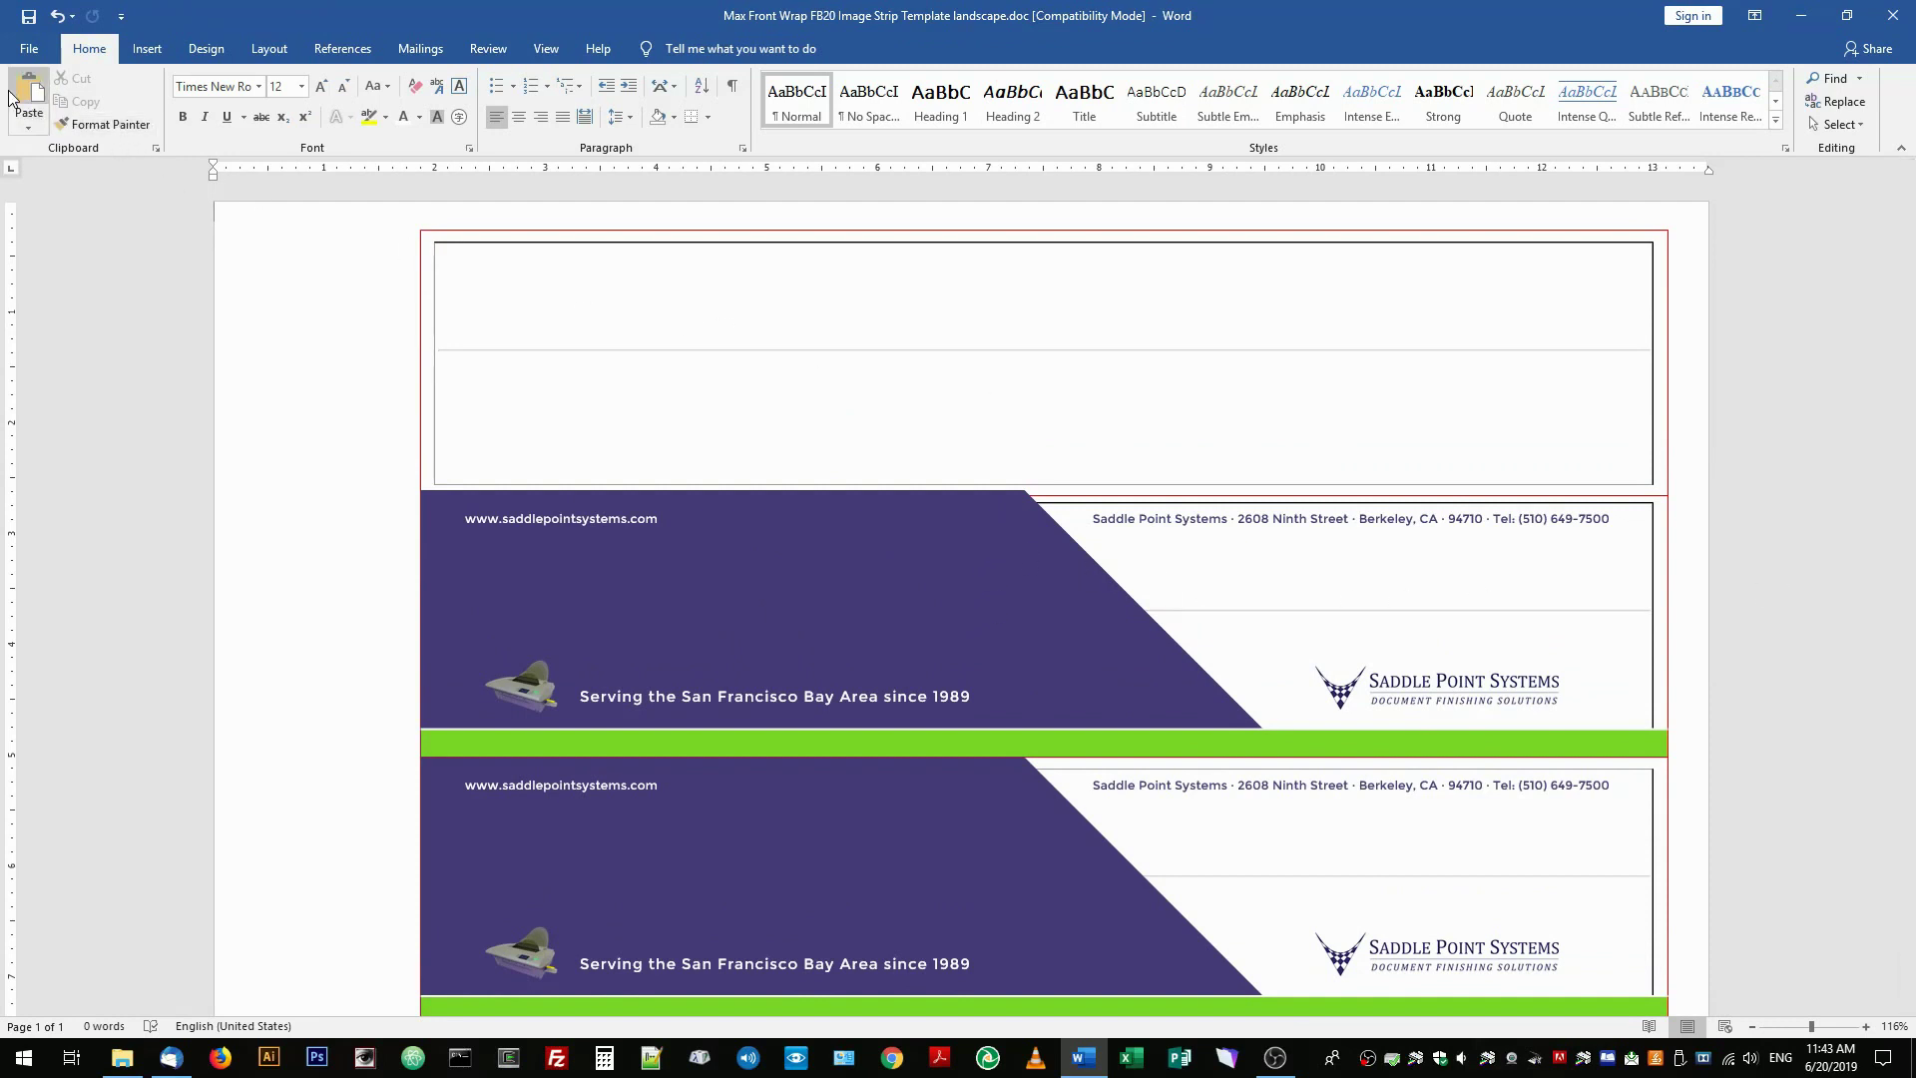
{"action": "scroll", "coordinate": [1383, 844], "scroll_direction": "down", "scroll_amount": 1}
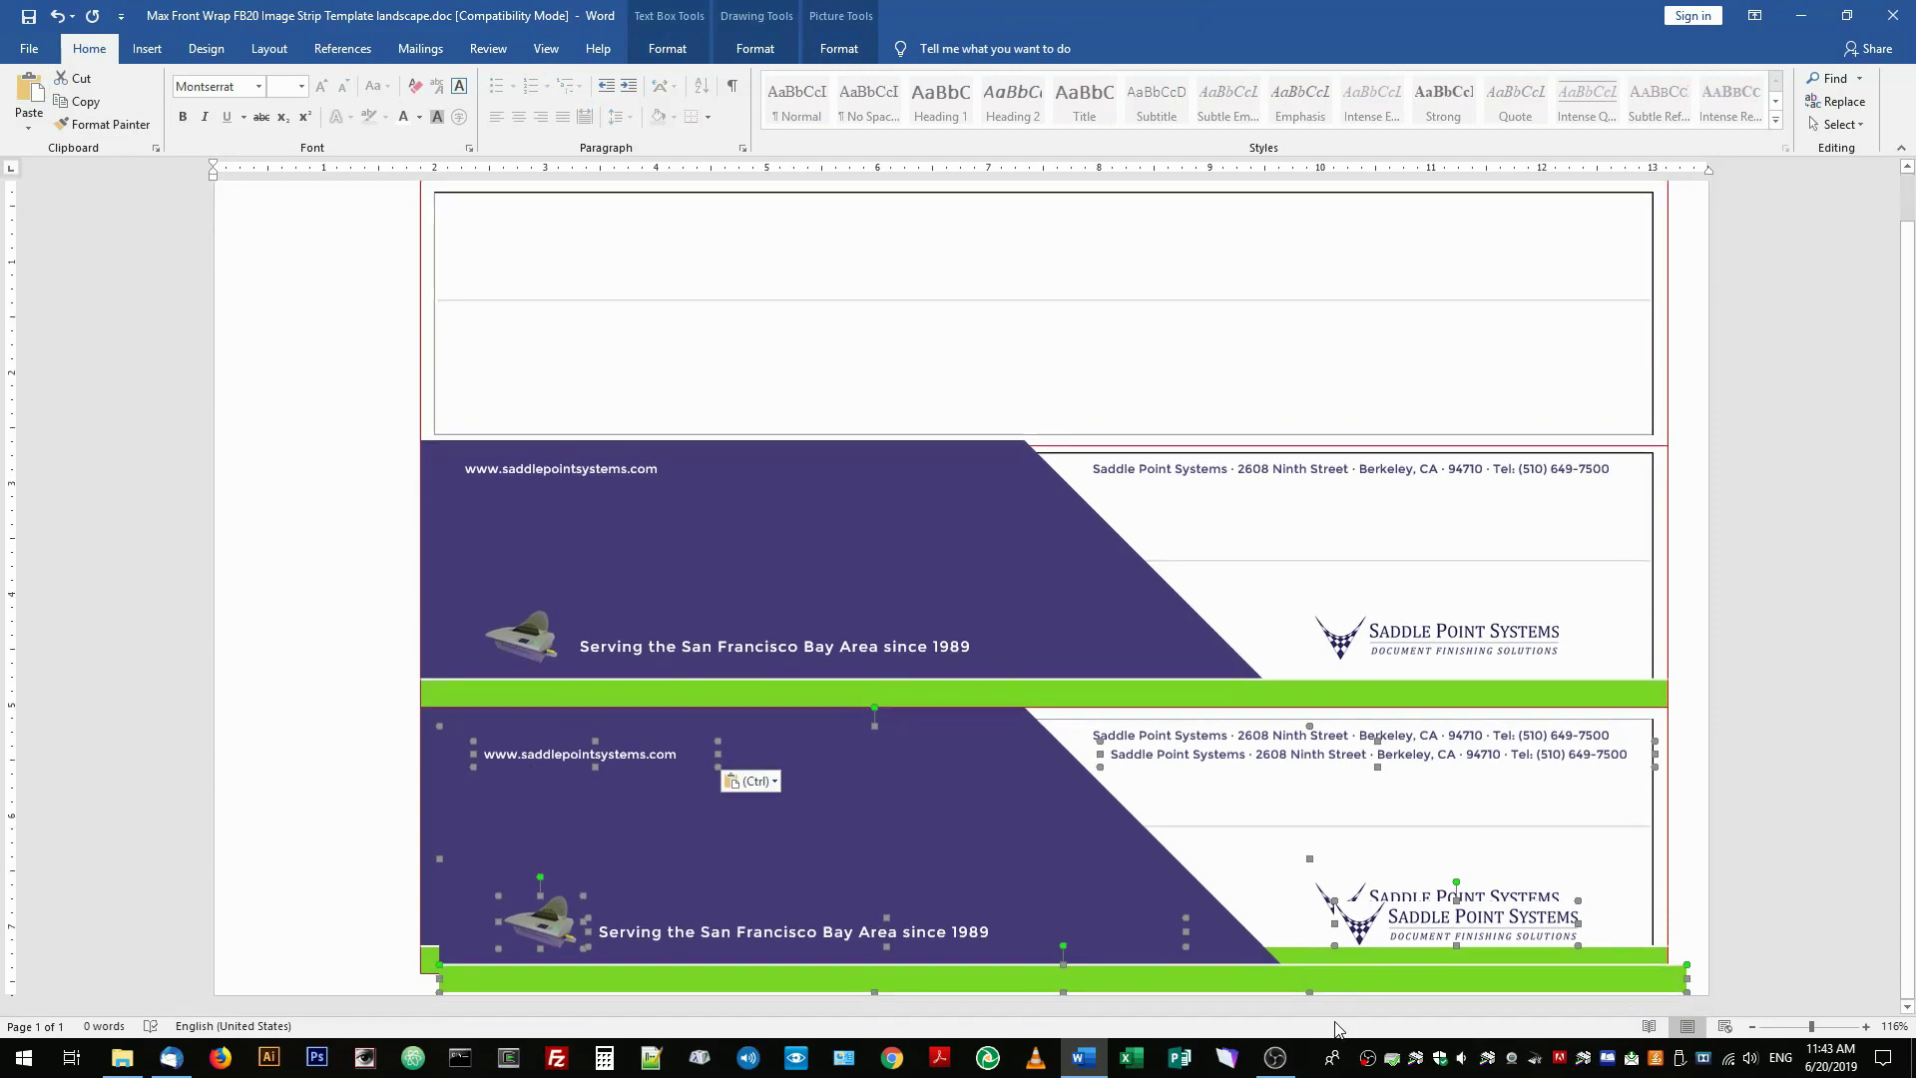
{"action": "left_click_drag", "start_coordinate": [1360, 984], "coordinate": [1348, 425]}
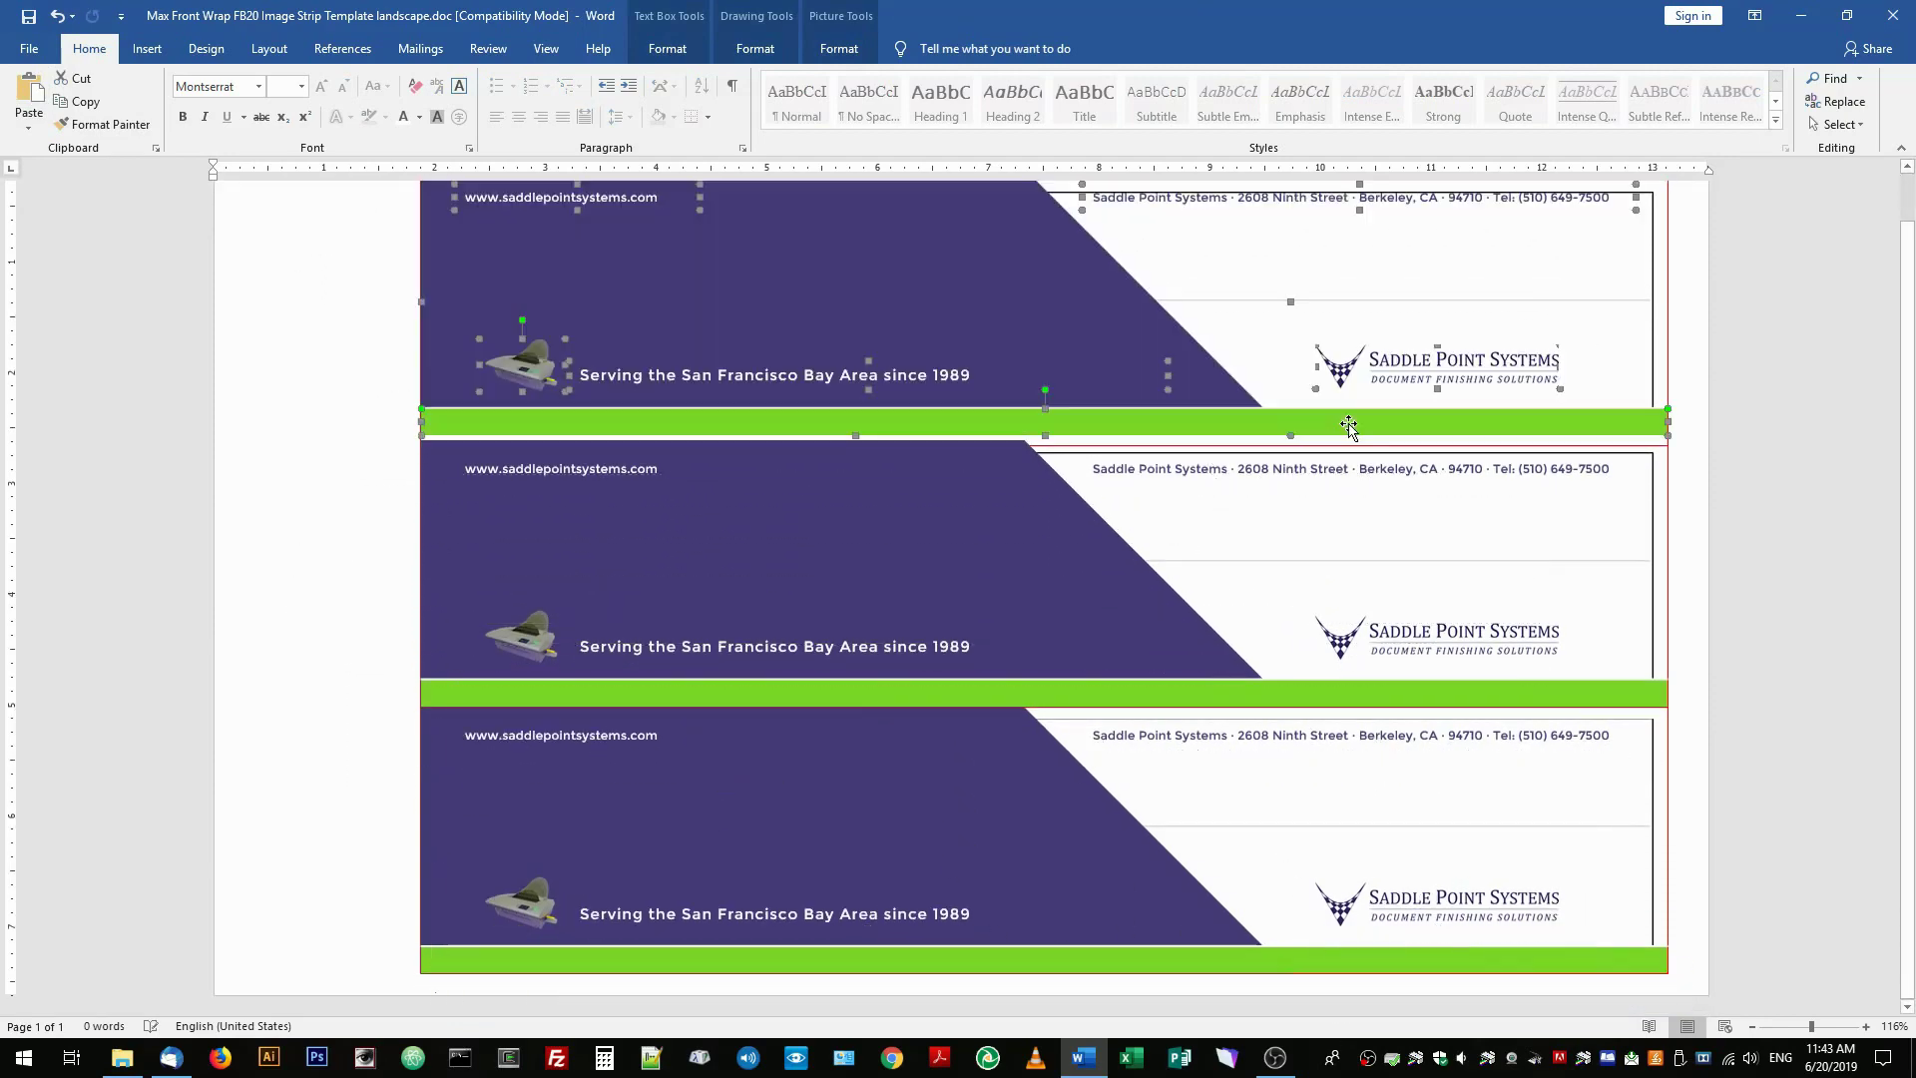
{"action": "key", "text": "Down"}
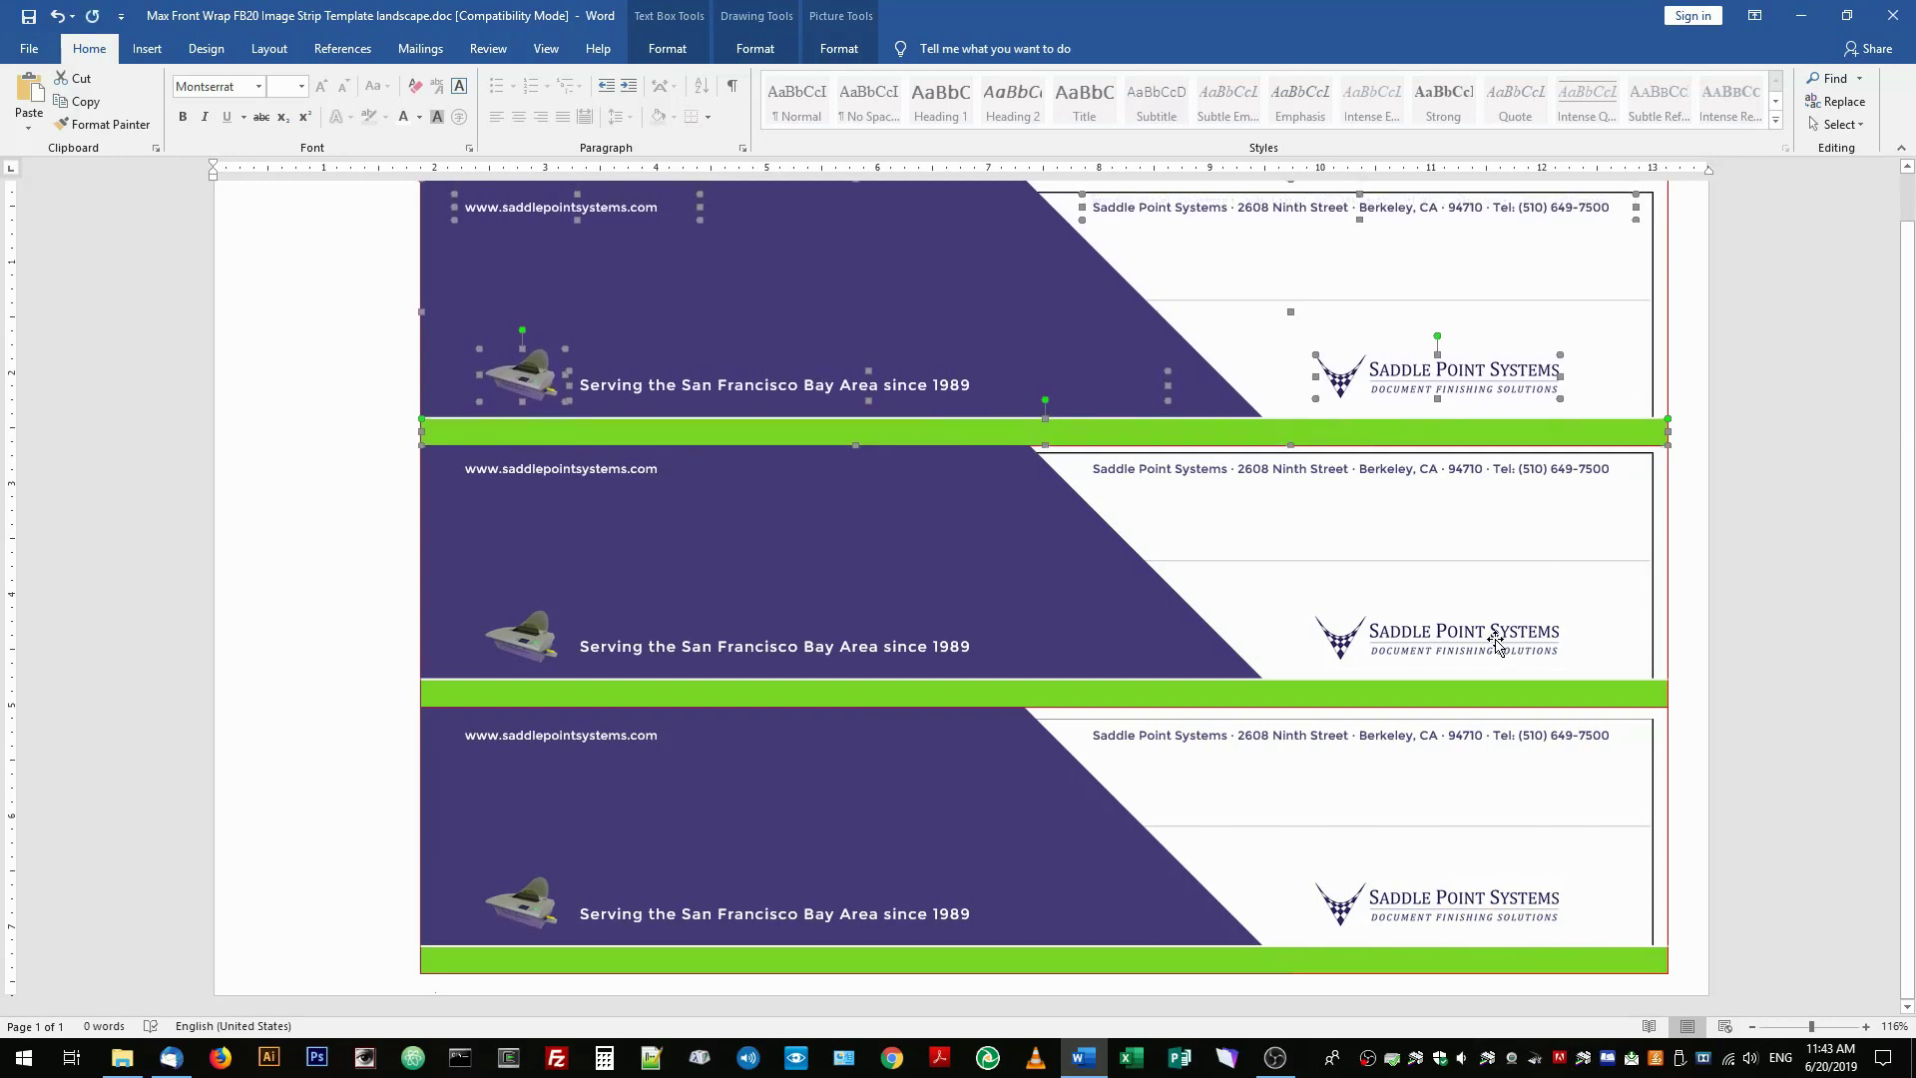
{"action": "scroll", "coordinate": [1503, 649], "scroll_direction": "up", "scroll_amount": 1}
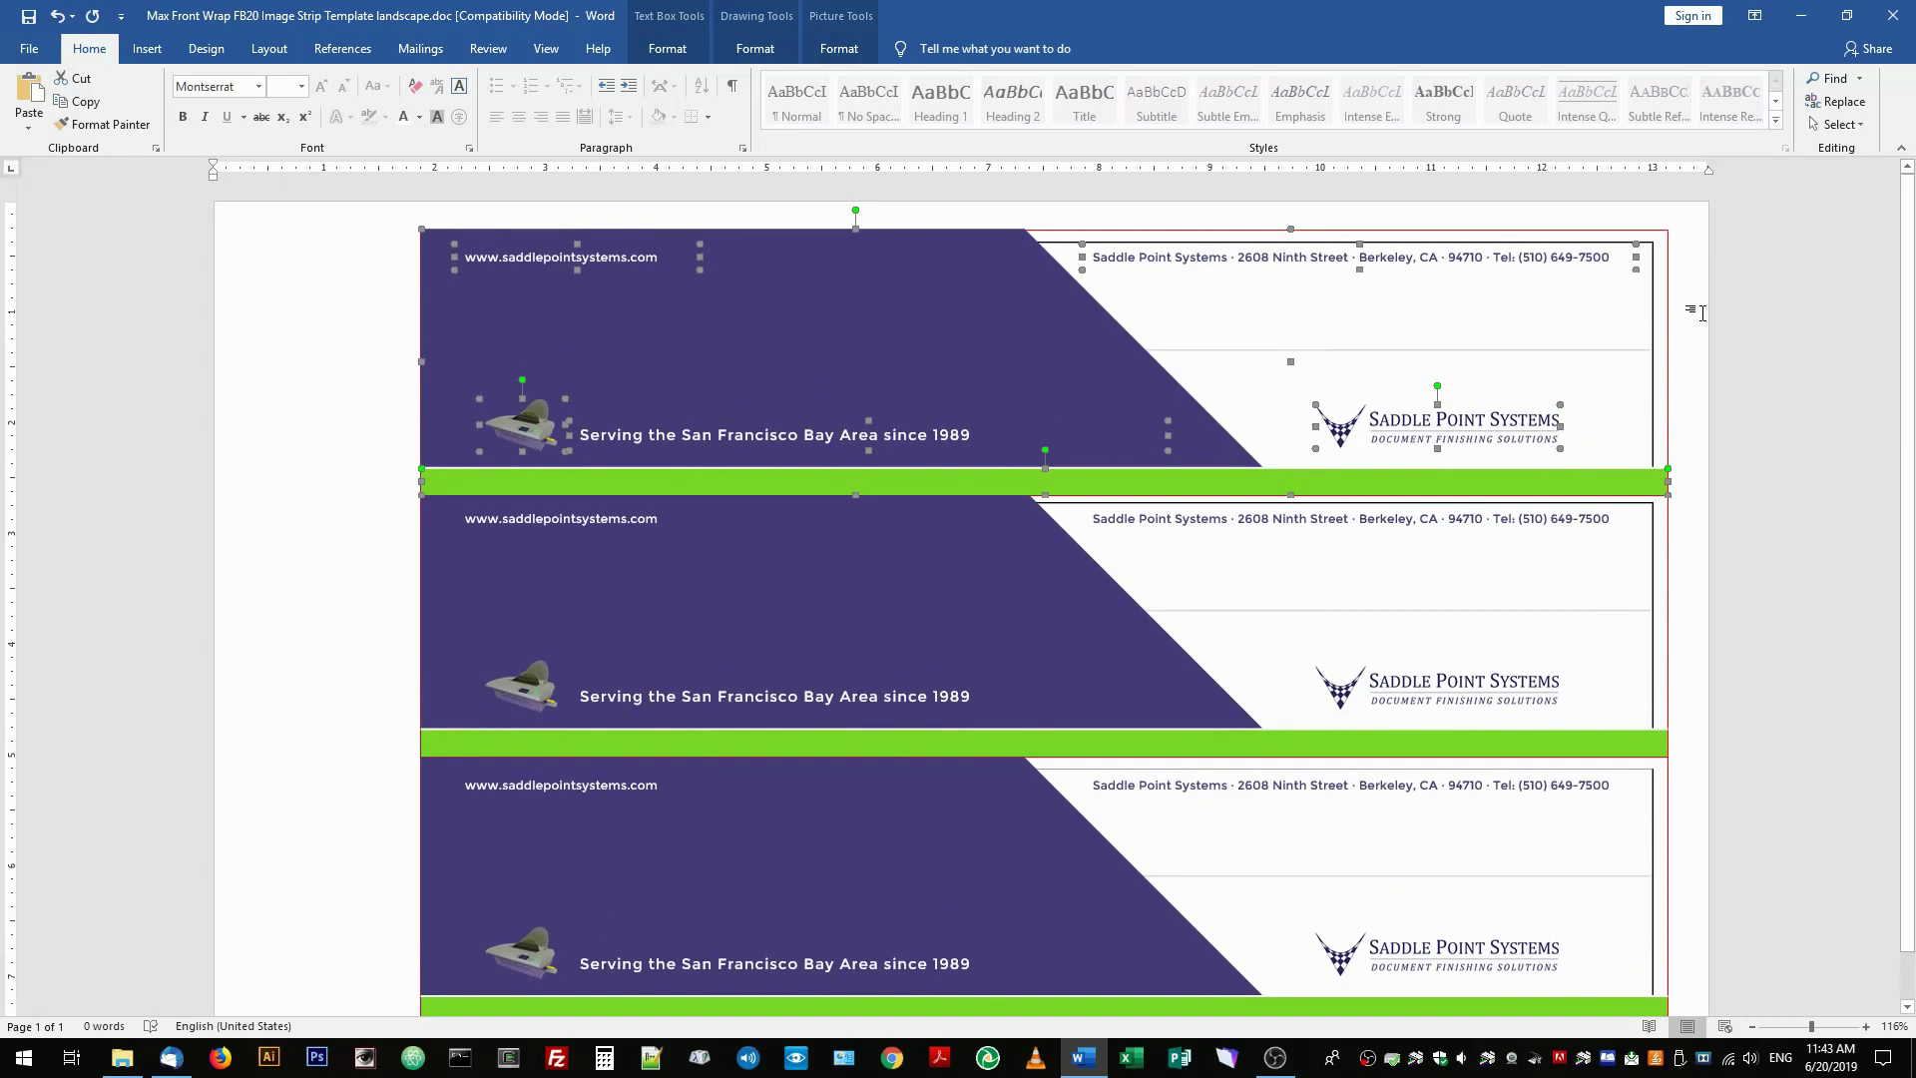
{"action": "left_click", "coordinate": [1690, 305]}
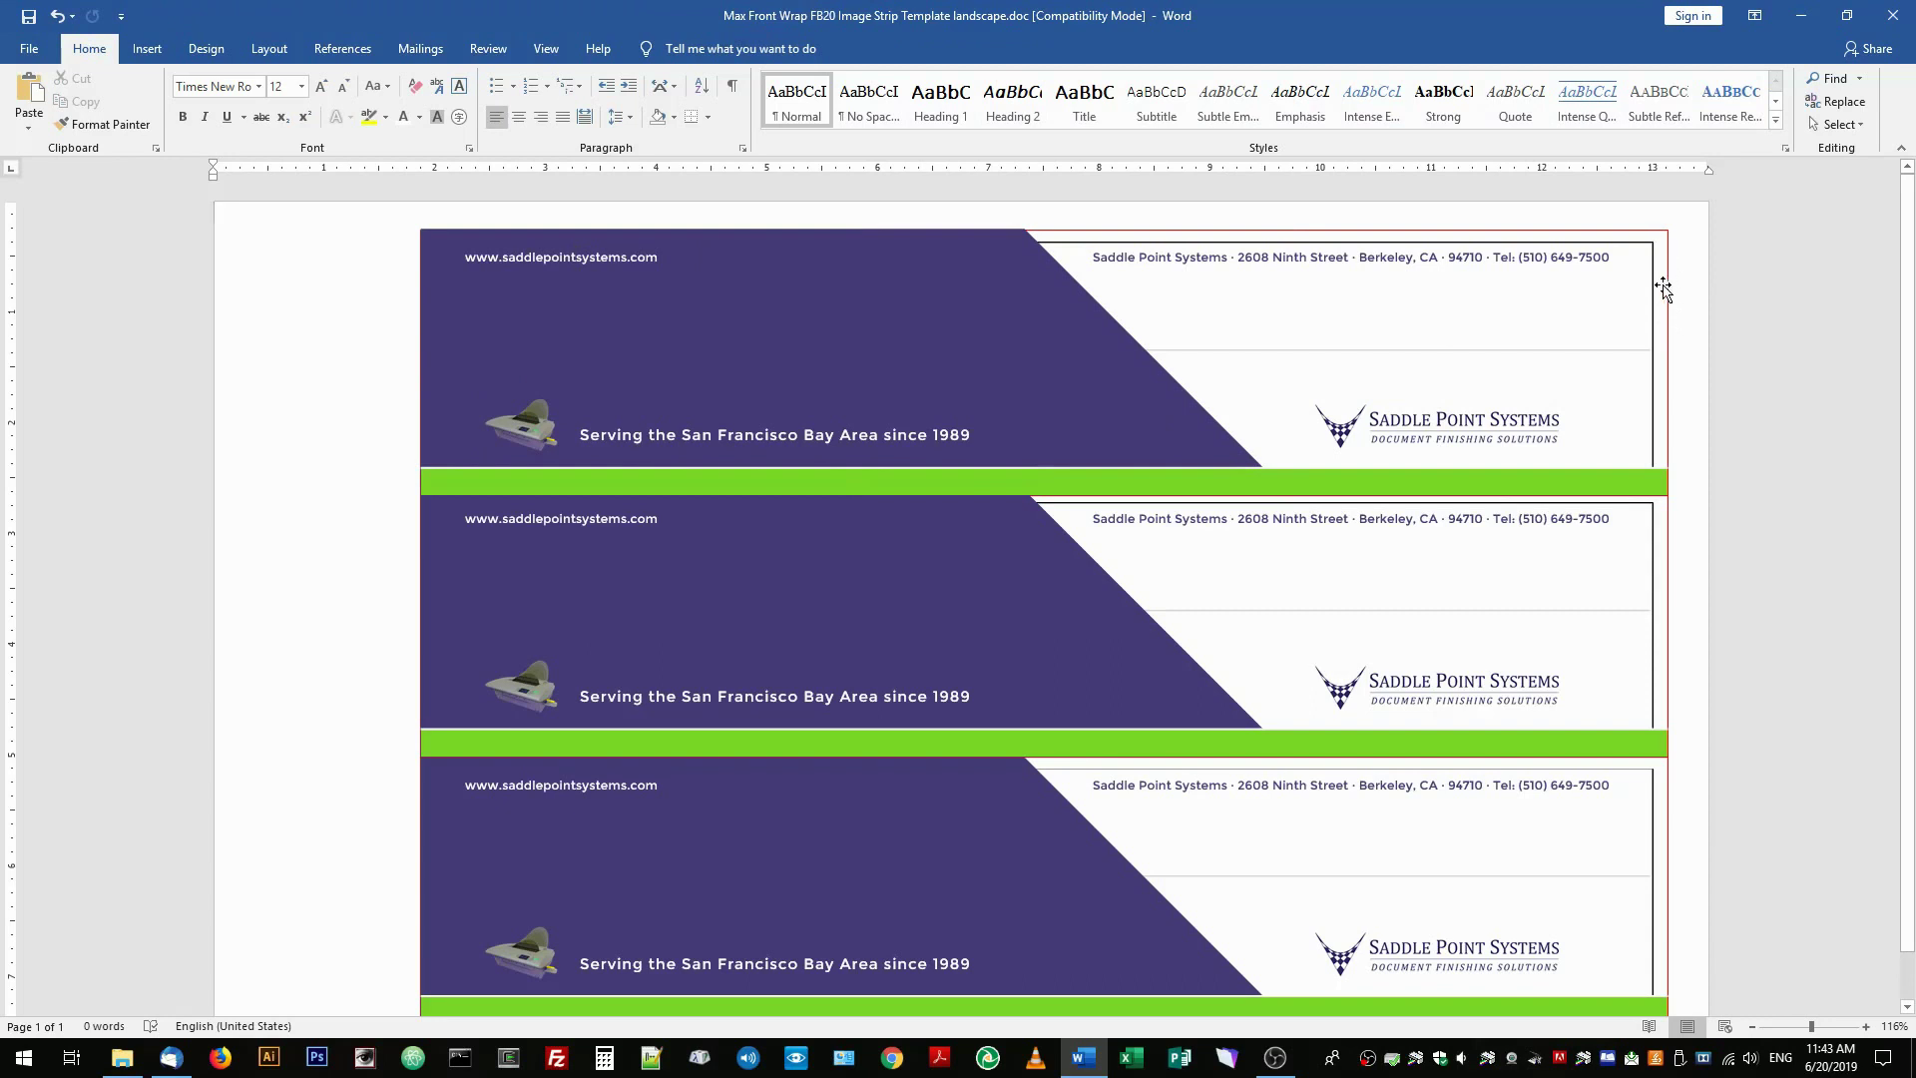
Step: Select the template's guide frames on all three strips and delete them, leaving only the design elements
{"action": "scroll", "coordinate": [1729, 778], "scroll_direction": "down", "scroll_amount": 1}
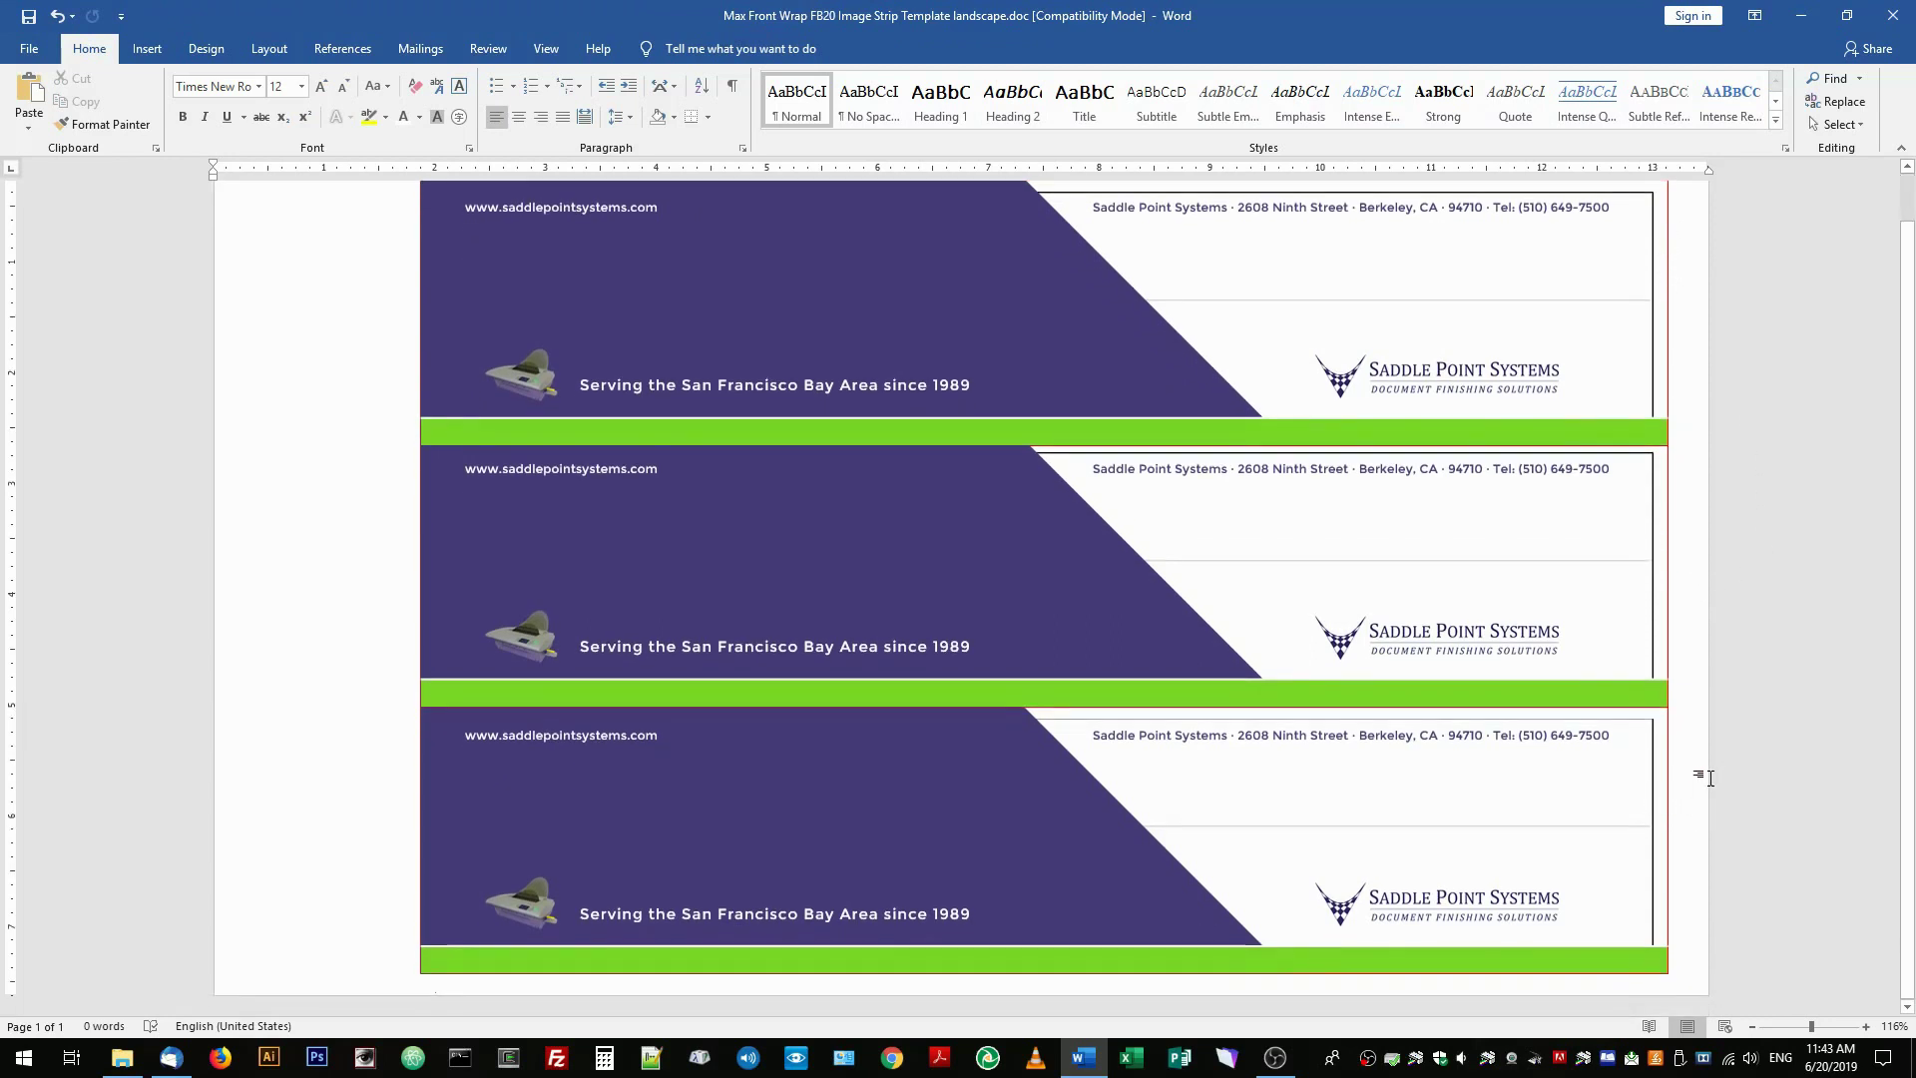
{"action": "scroll", "coordinate": [1697, 790], "scroll_direction": "up", "scroll_amount": 1}
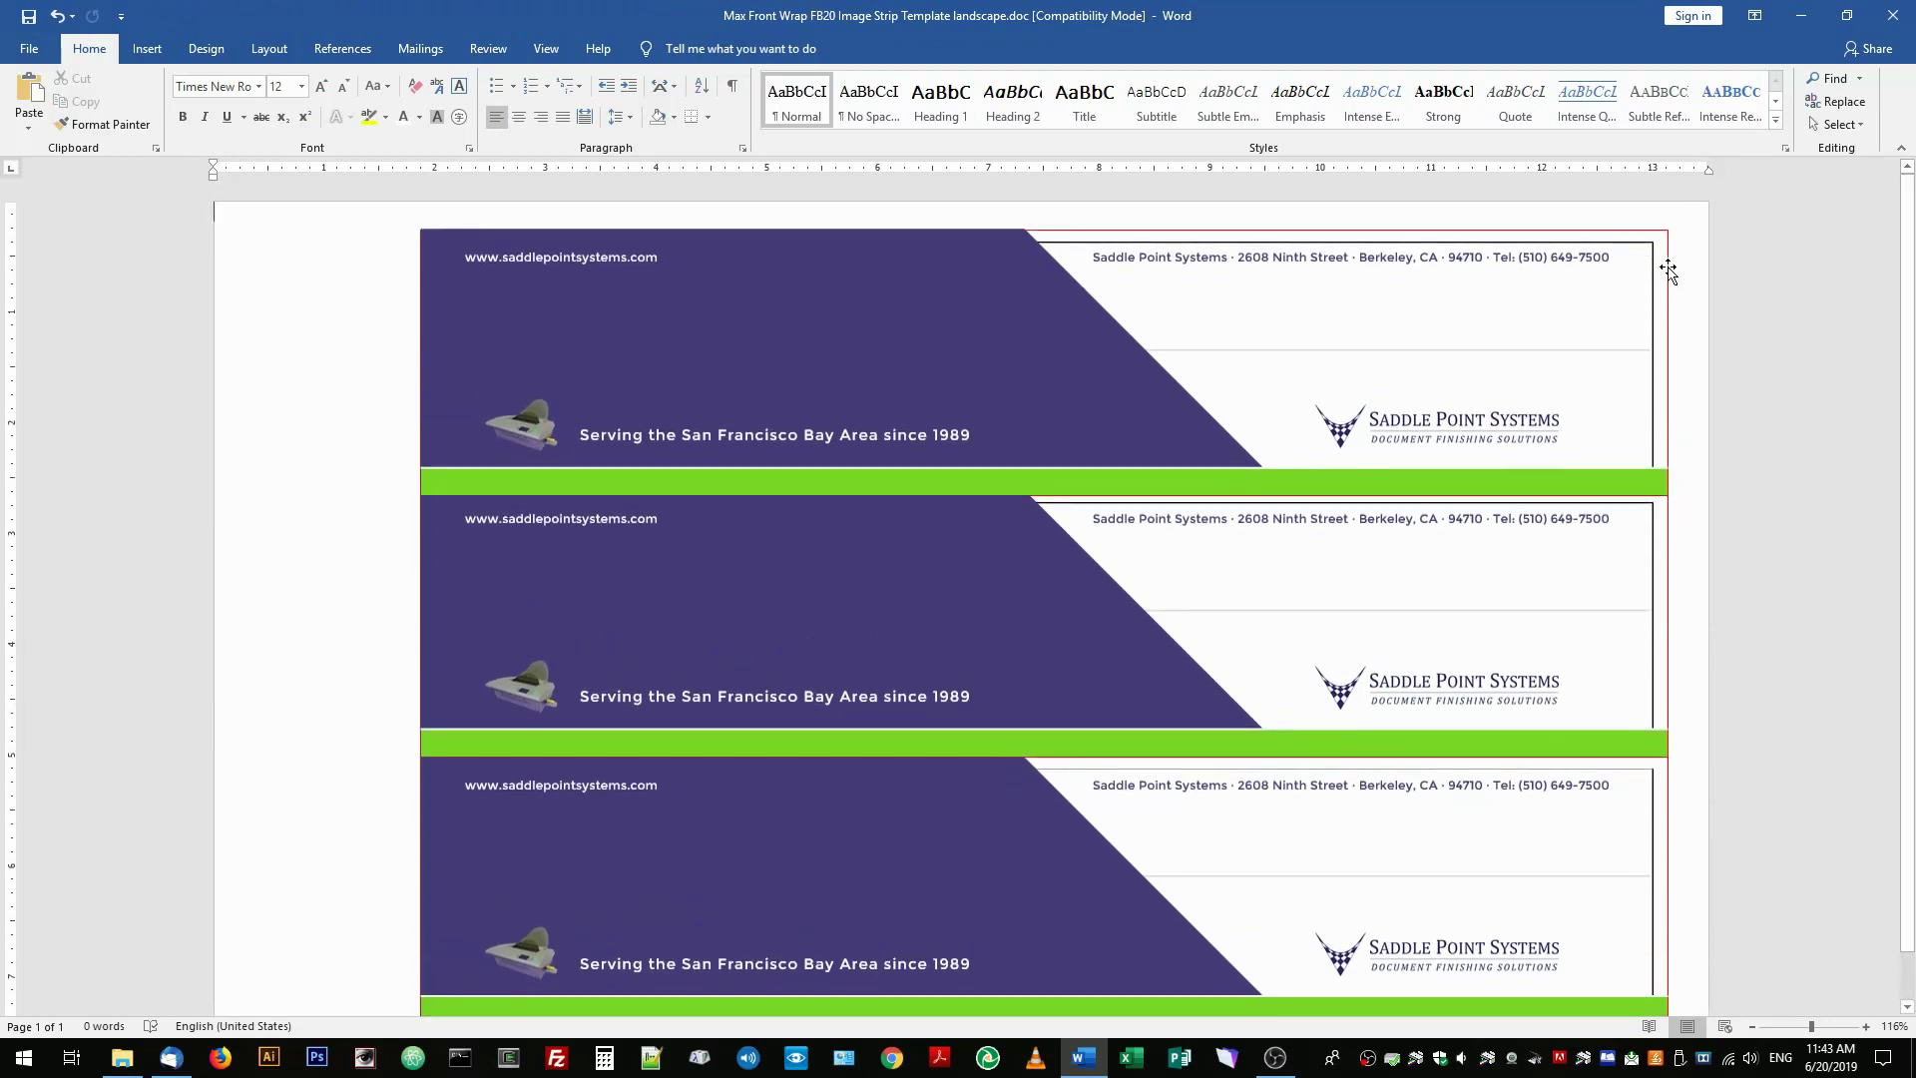
{"action": "left_click", "coordinate": [1830, 1027]}
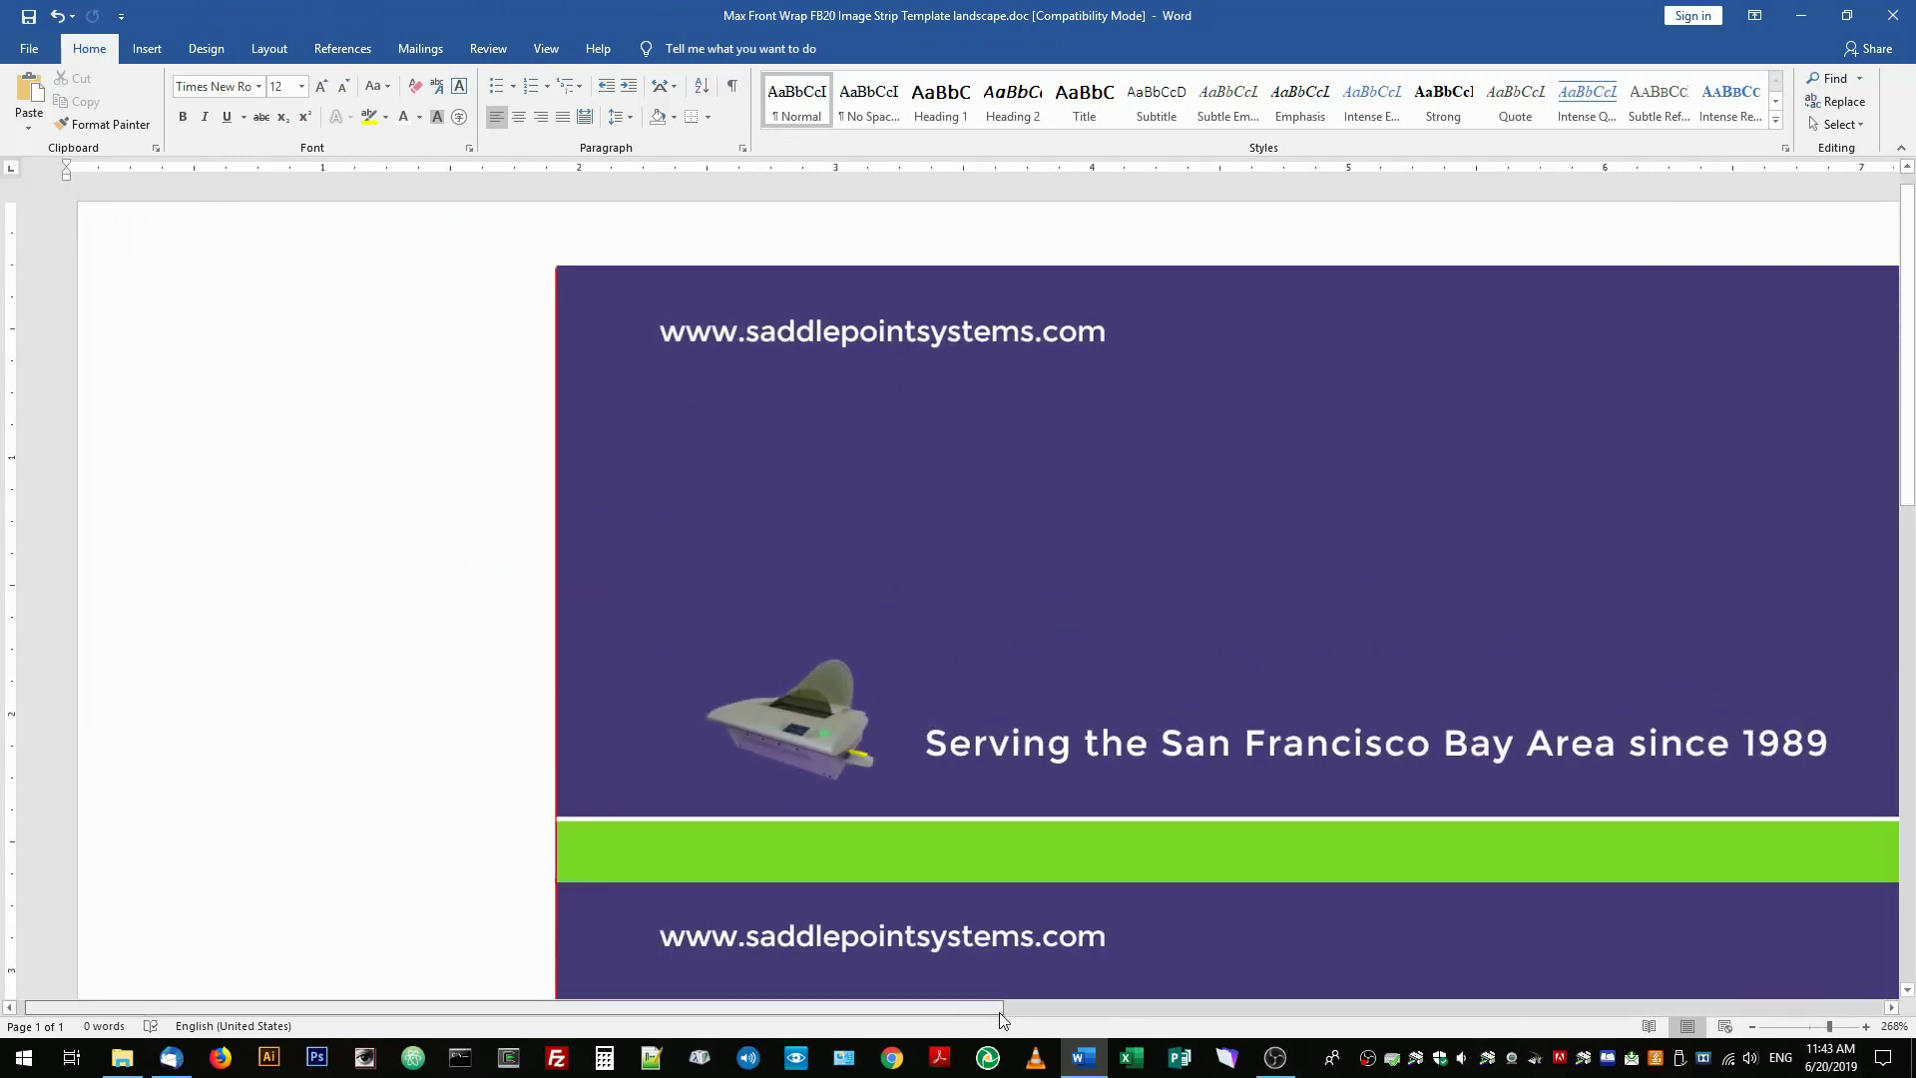
{"action": "left_click", "coordinate": [973, 1012]}
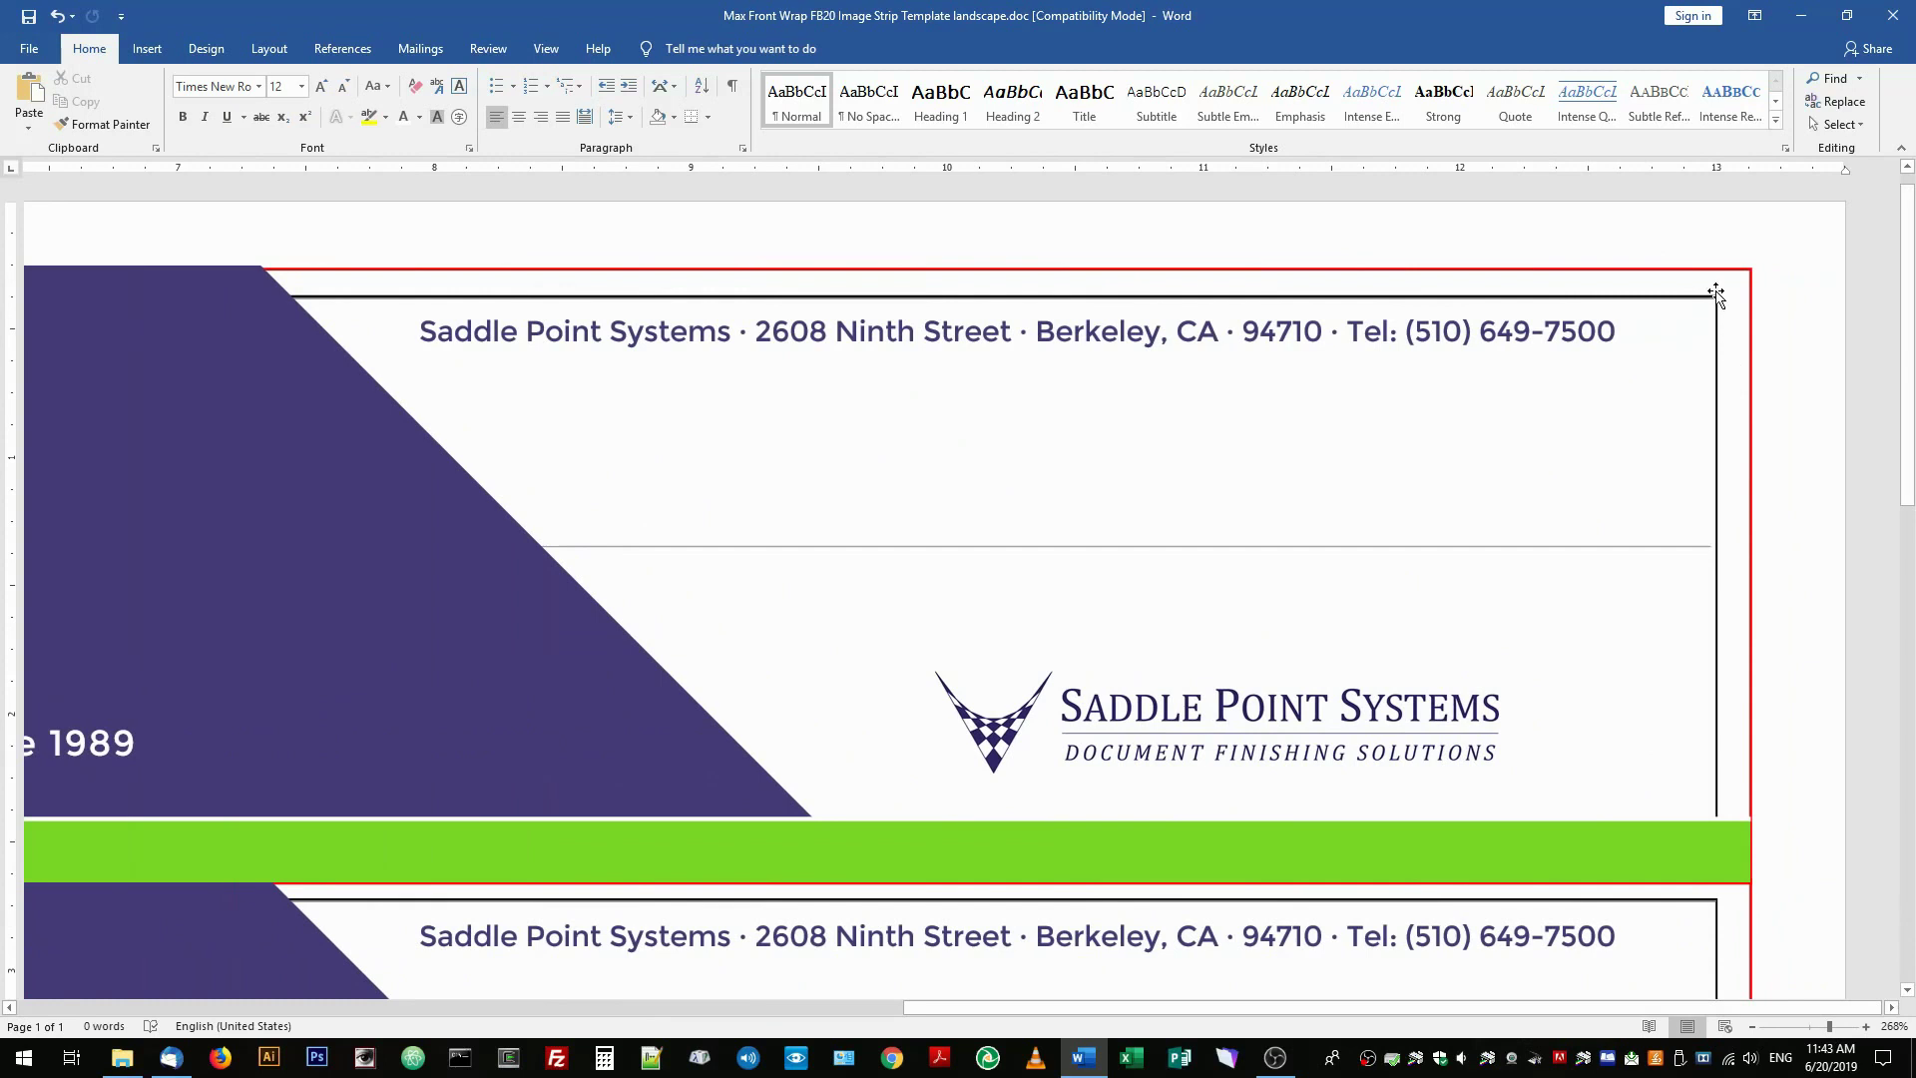
{"action": "left_click", "coordinate": [1716, 302]}
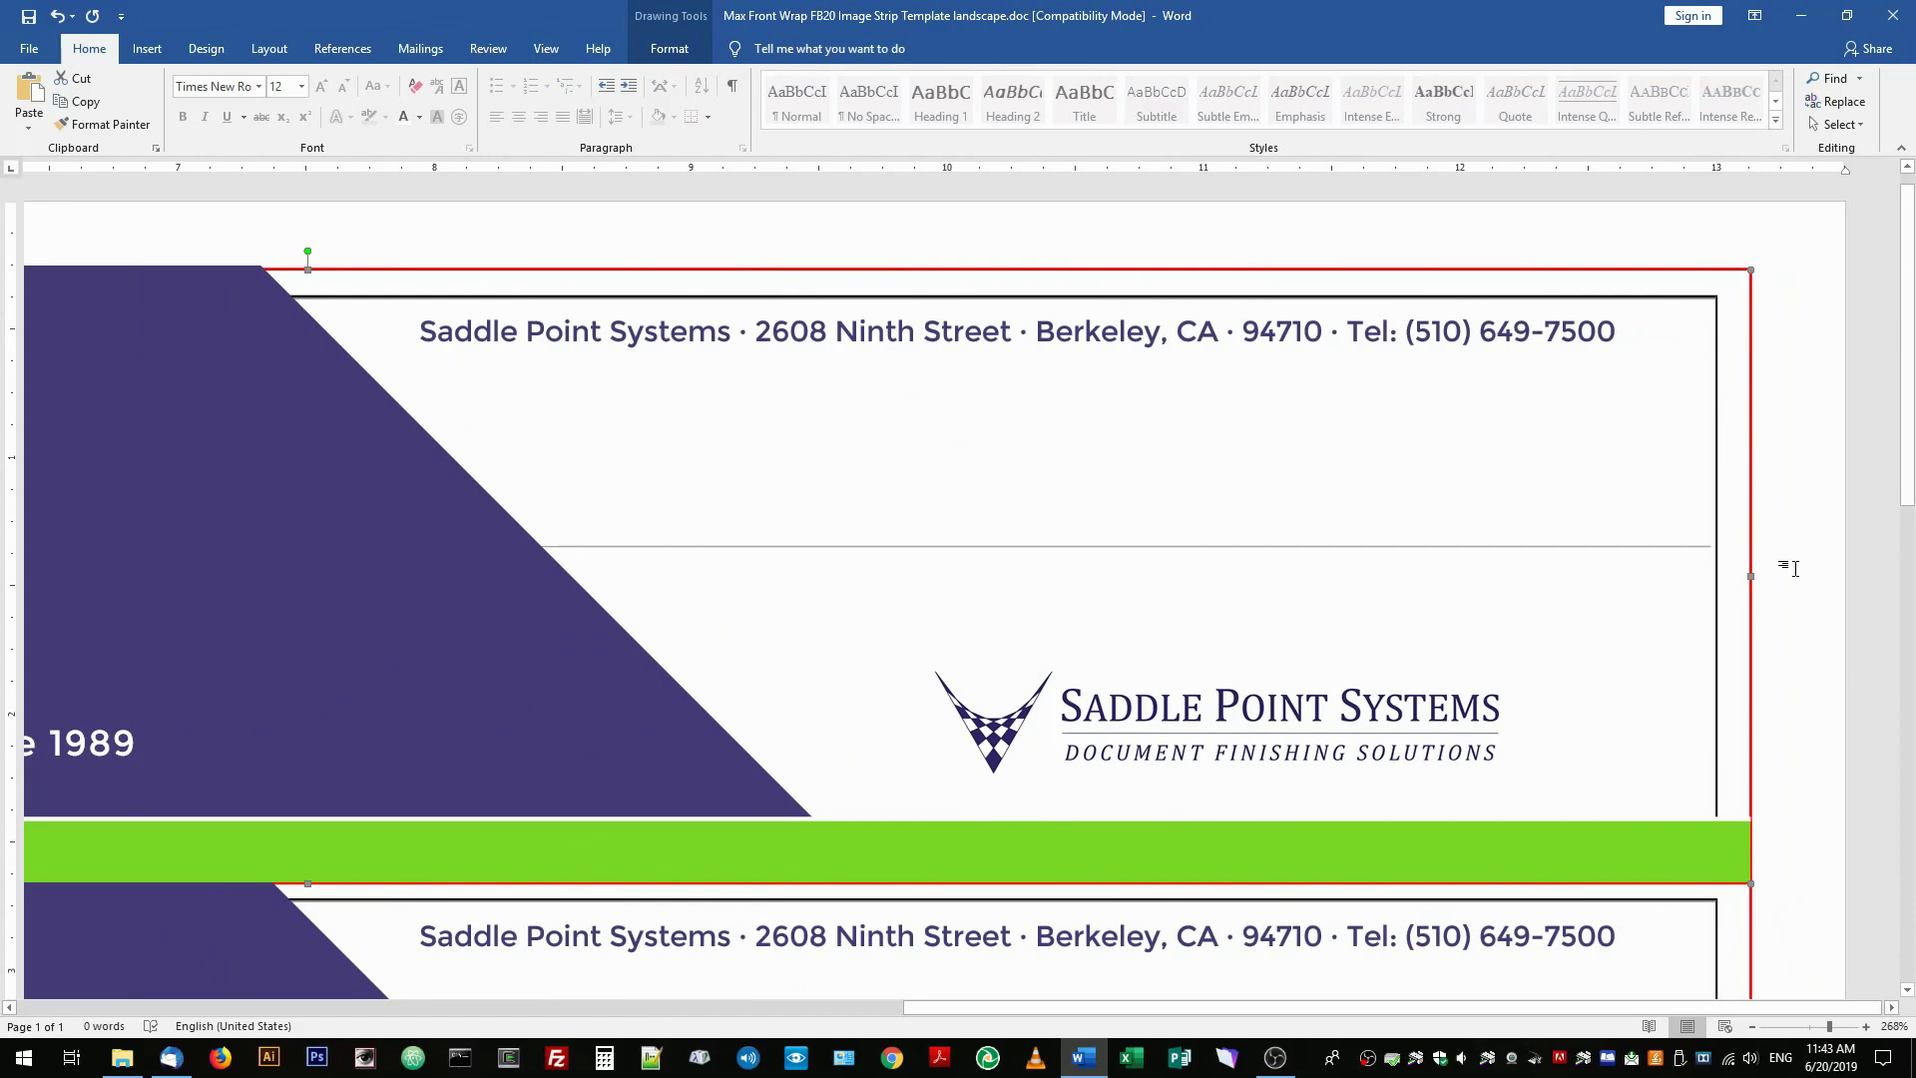
{"action": "scroll", "coordinate": [1793, 569], "scroll_direction": "down", "scroll_amount": 5}
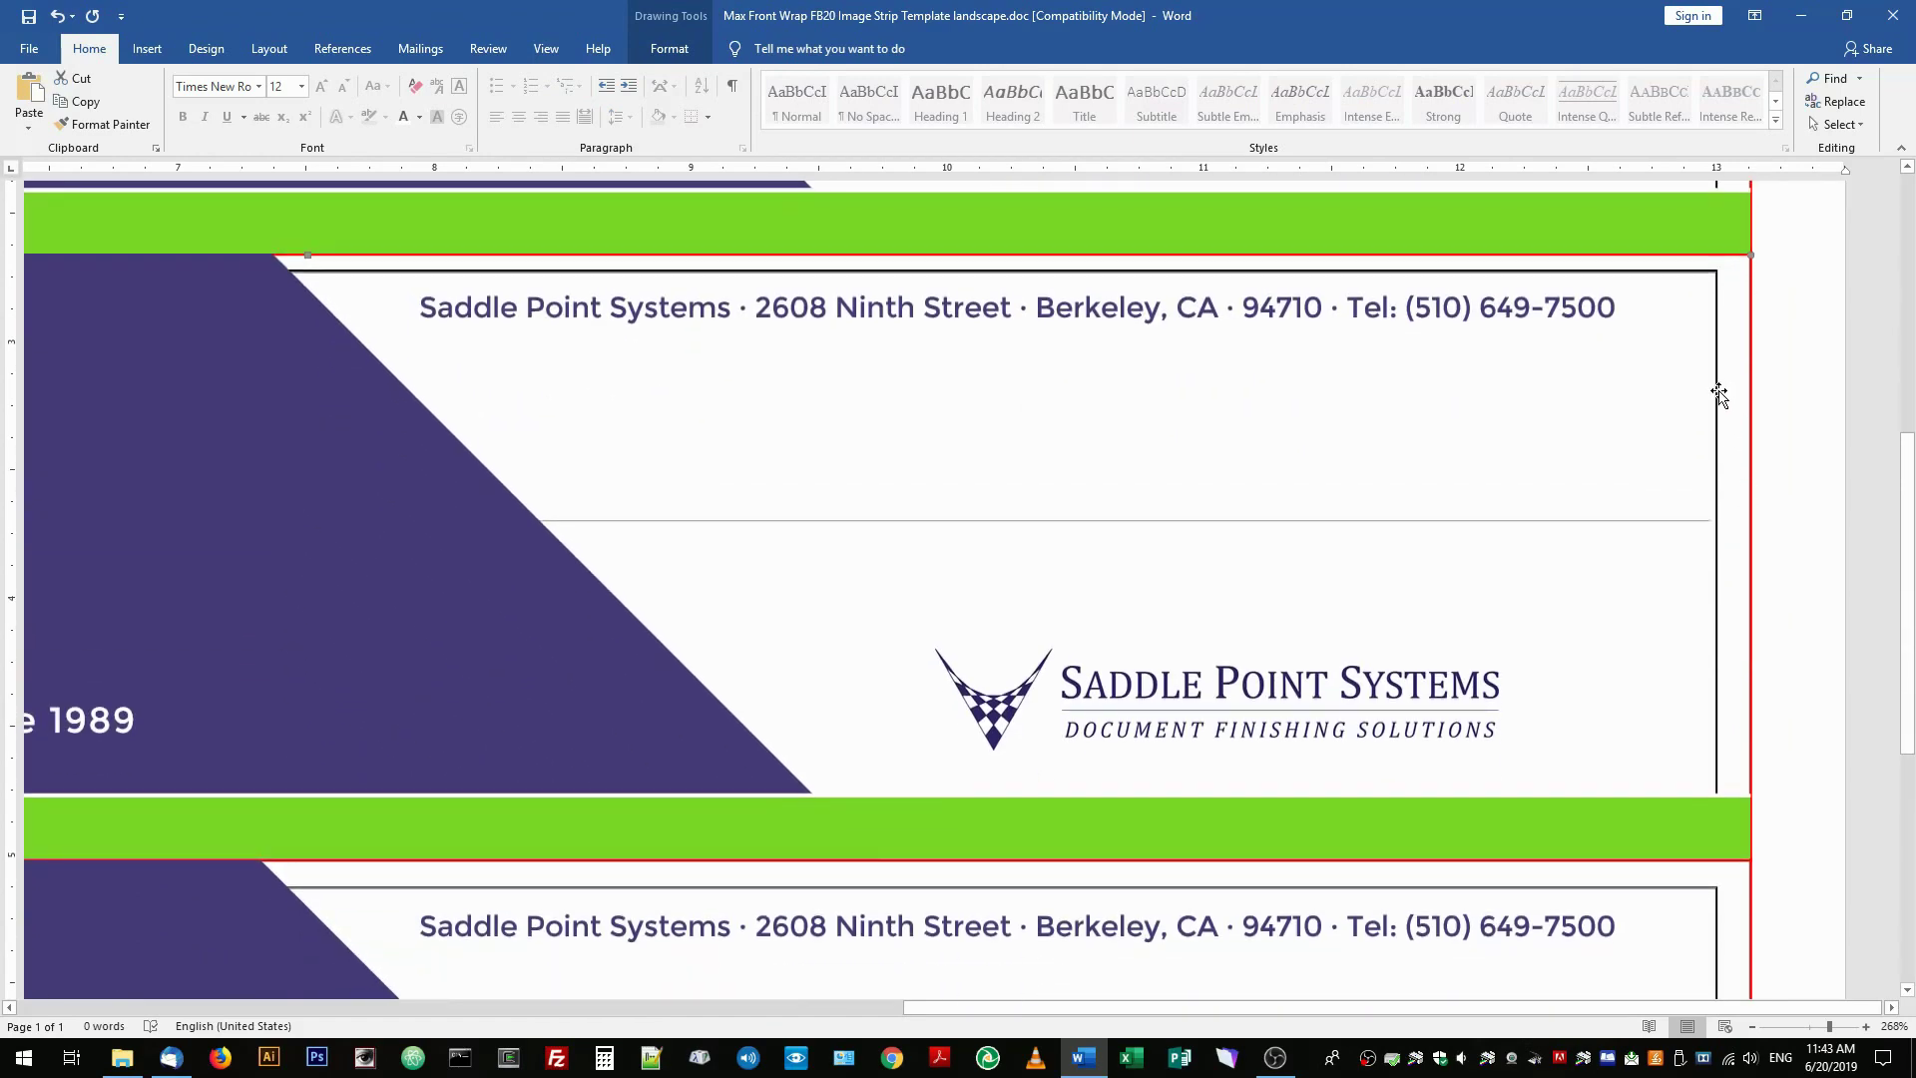
{"action": "scroll", "coordinate": [1719, 394], "scroll_direction": "left", "scroll_amount": 10}
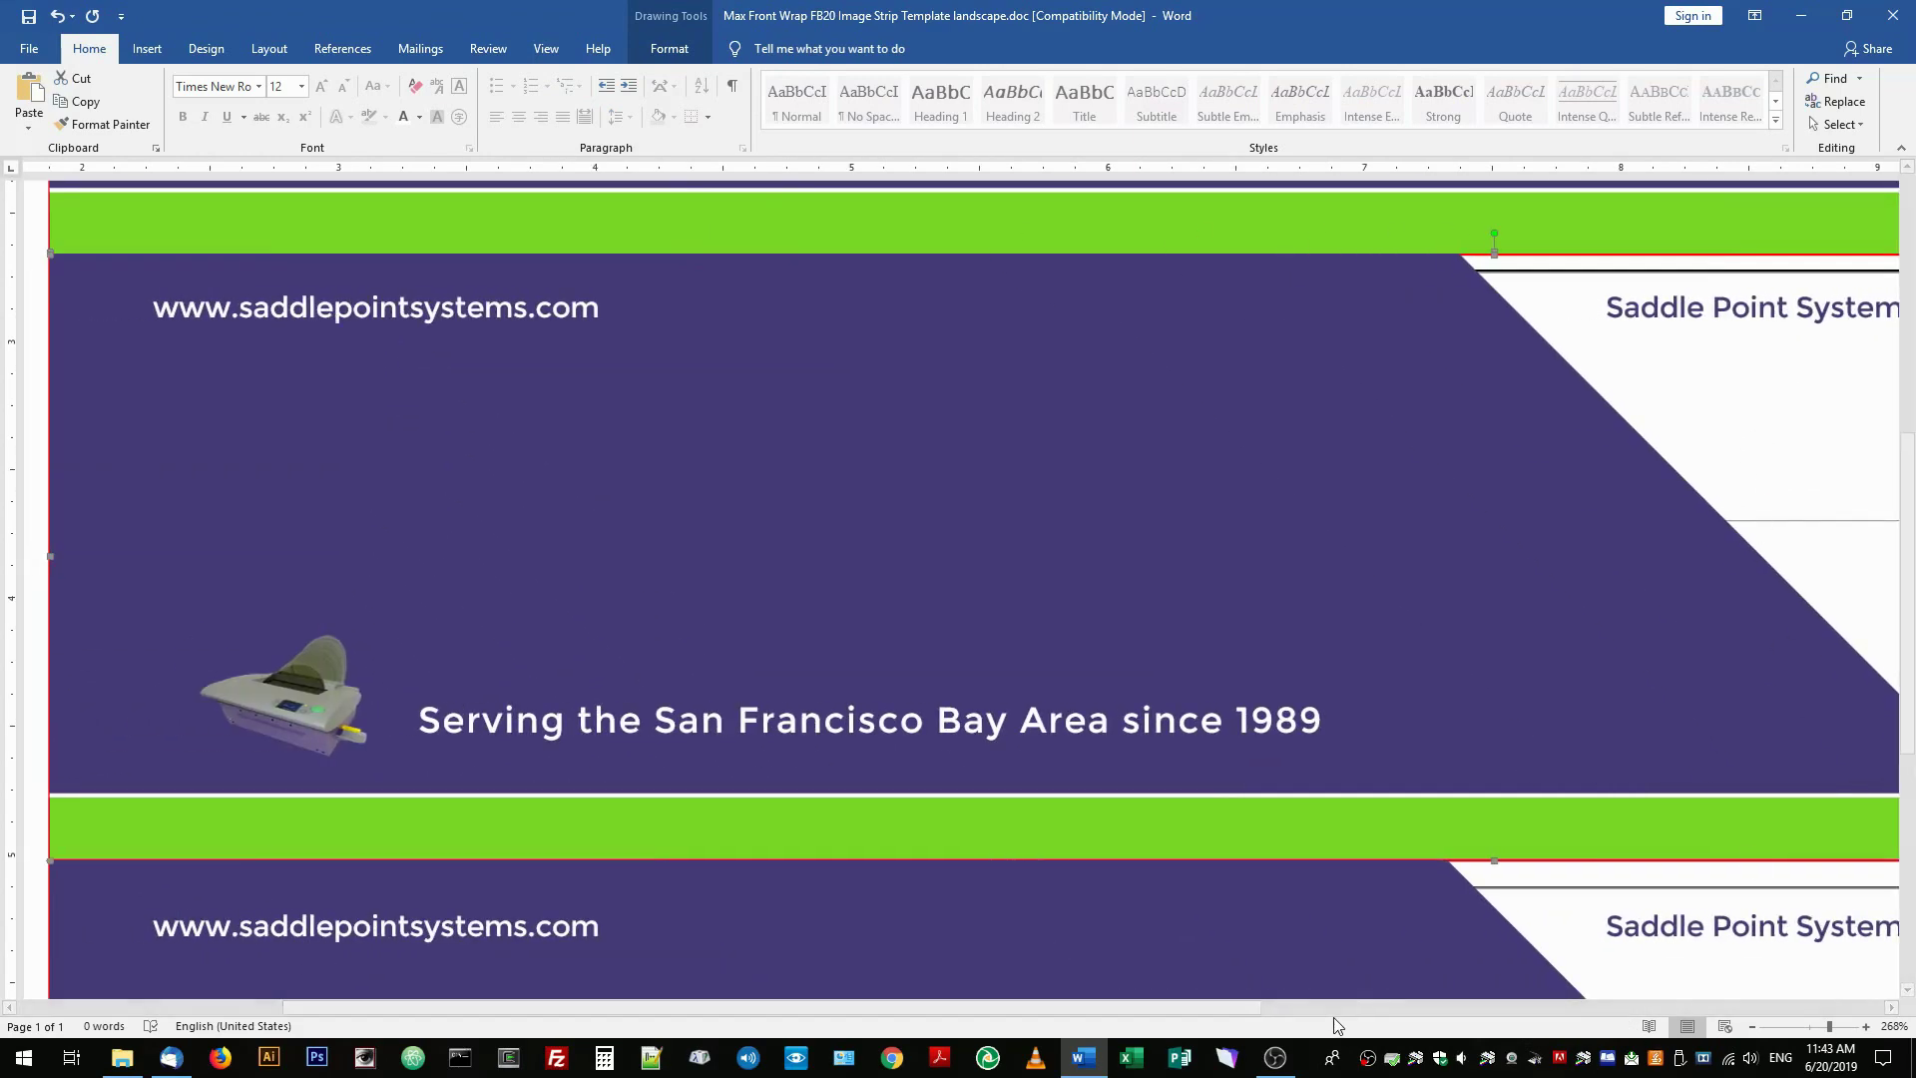
{"action": "left_click_drag", "start_coordinate": [1223, 1012], "coordinate": [1812, 1012]}
{"action": "scroll", "coordinate": [1864, 691], "scroll_direction": "down", "scroll_amount": 5}
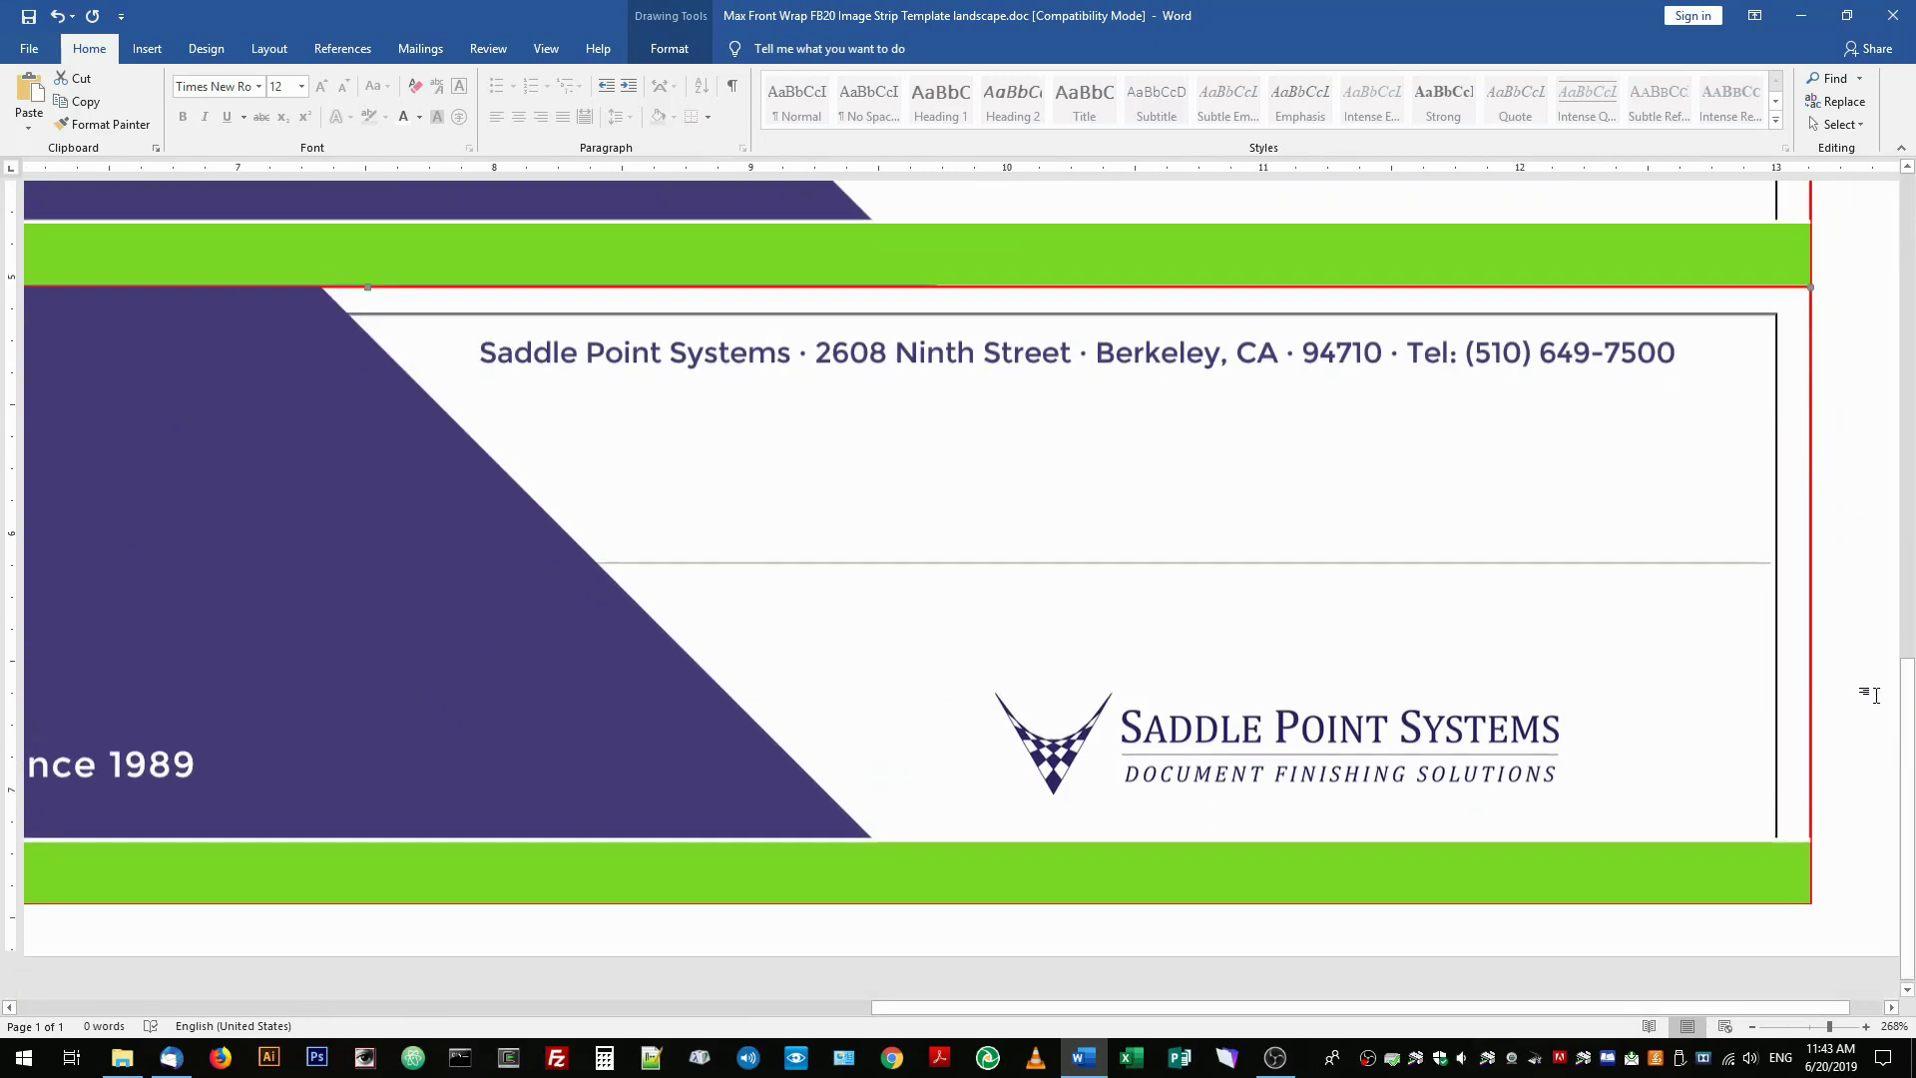
{"action": "scroll", "coordinate": [1808, 521], "scroll_direction": "left", "scroll_amount": 10}
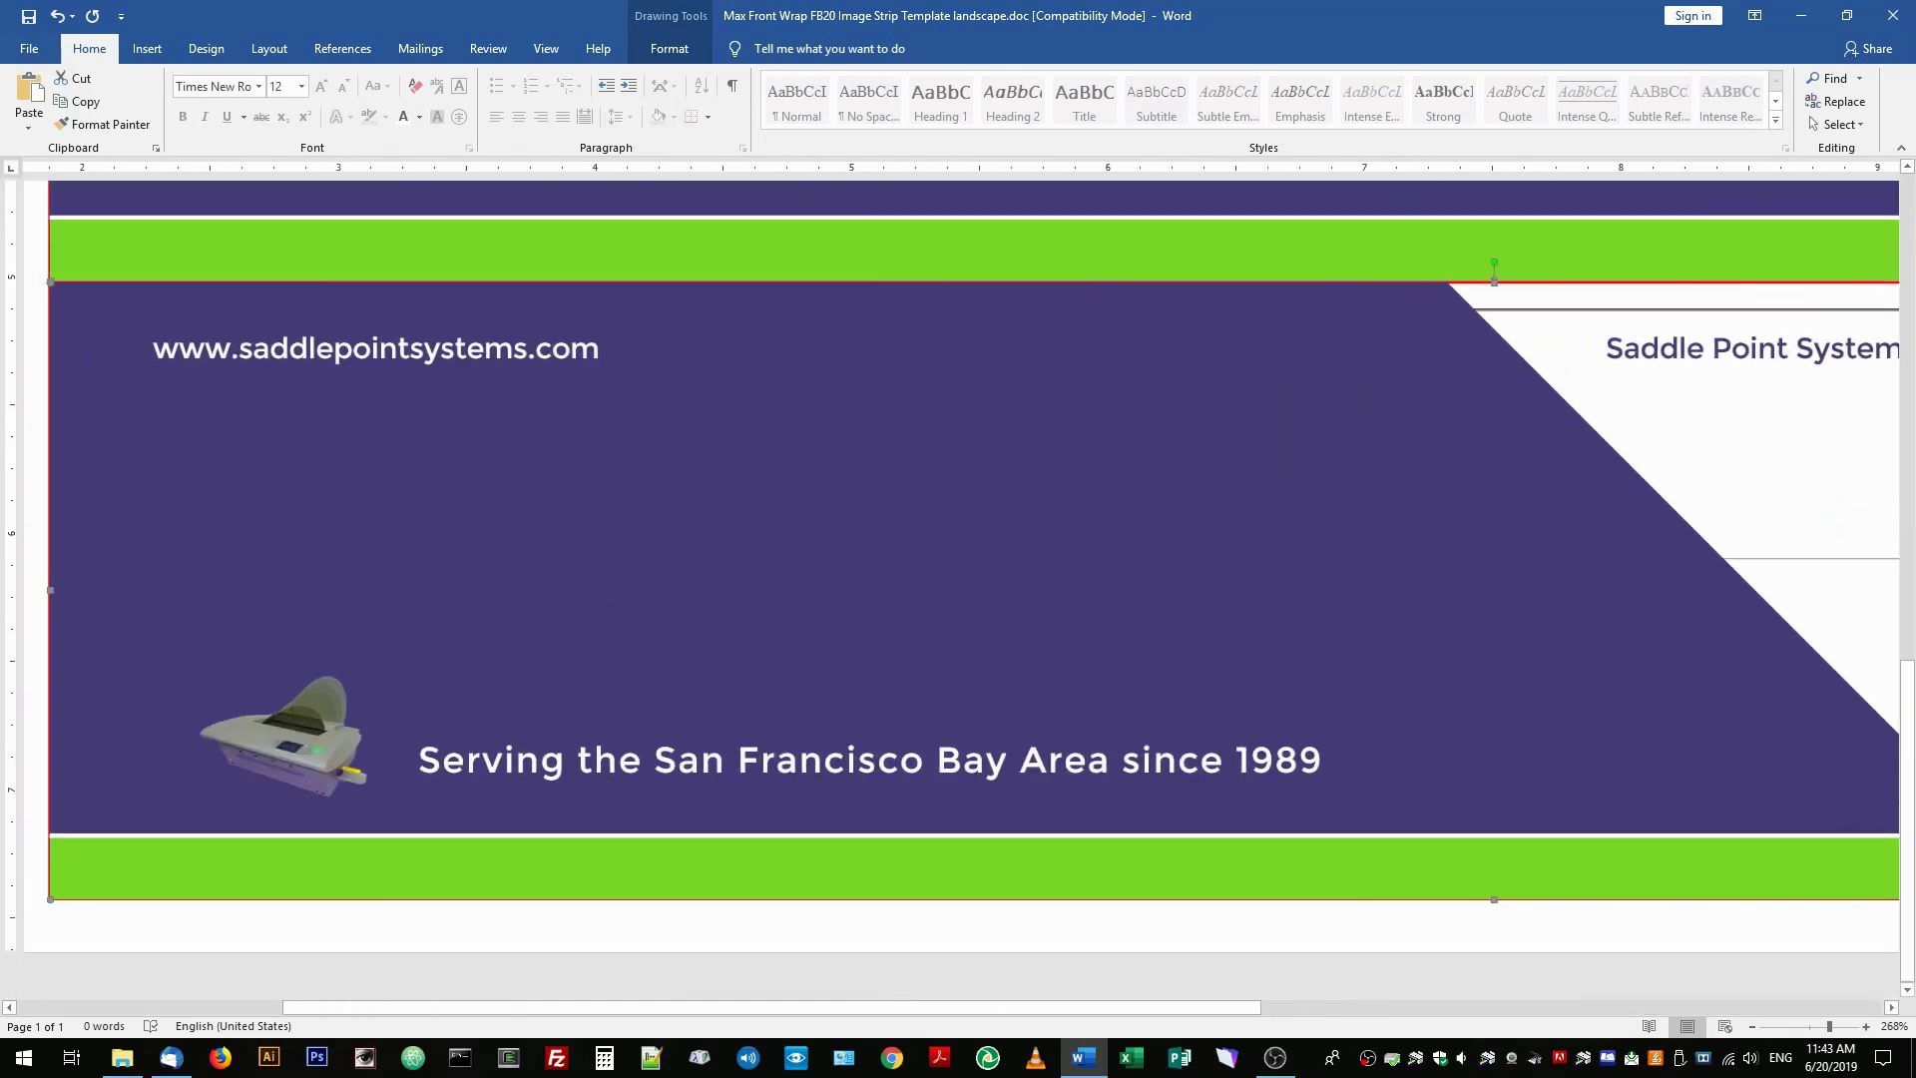
{"action": "left_click_drag", "start_coordinate": [1141, 1010], "coordinate": [1761, 1009]}
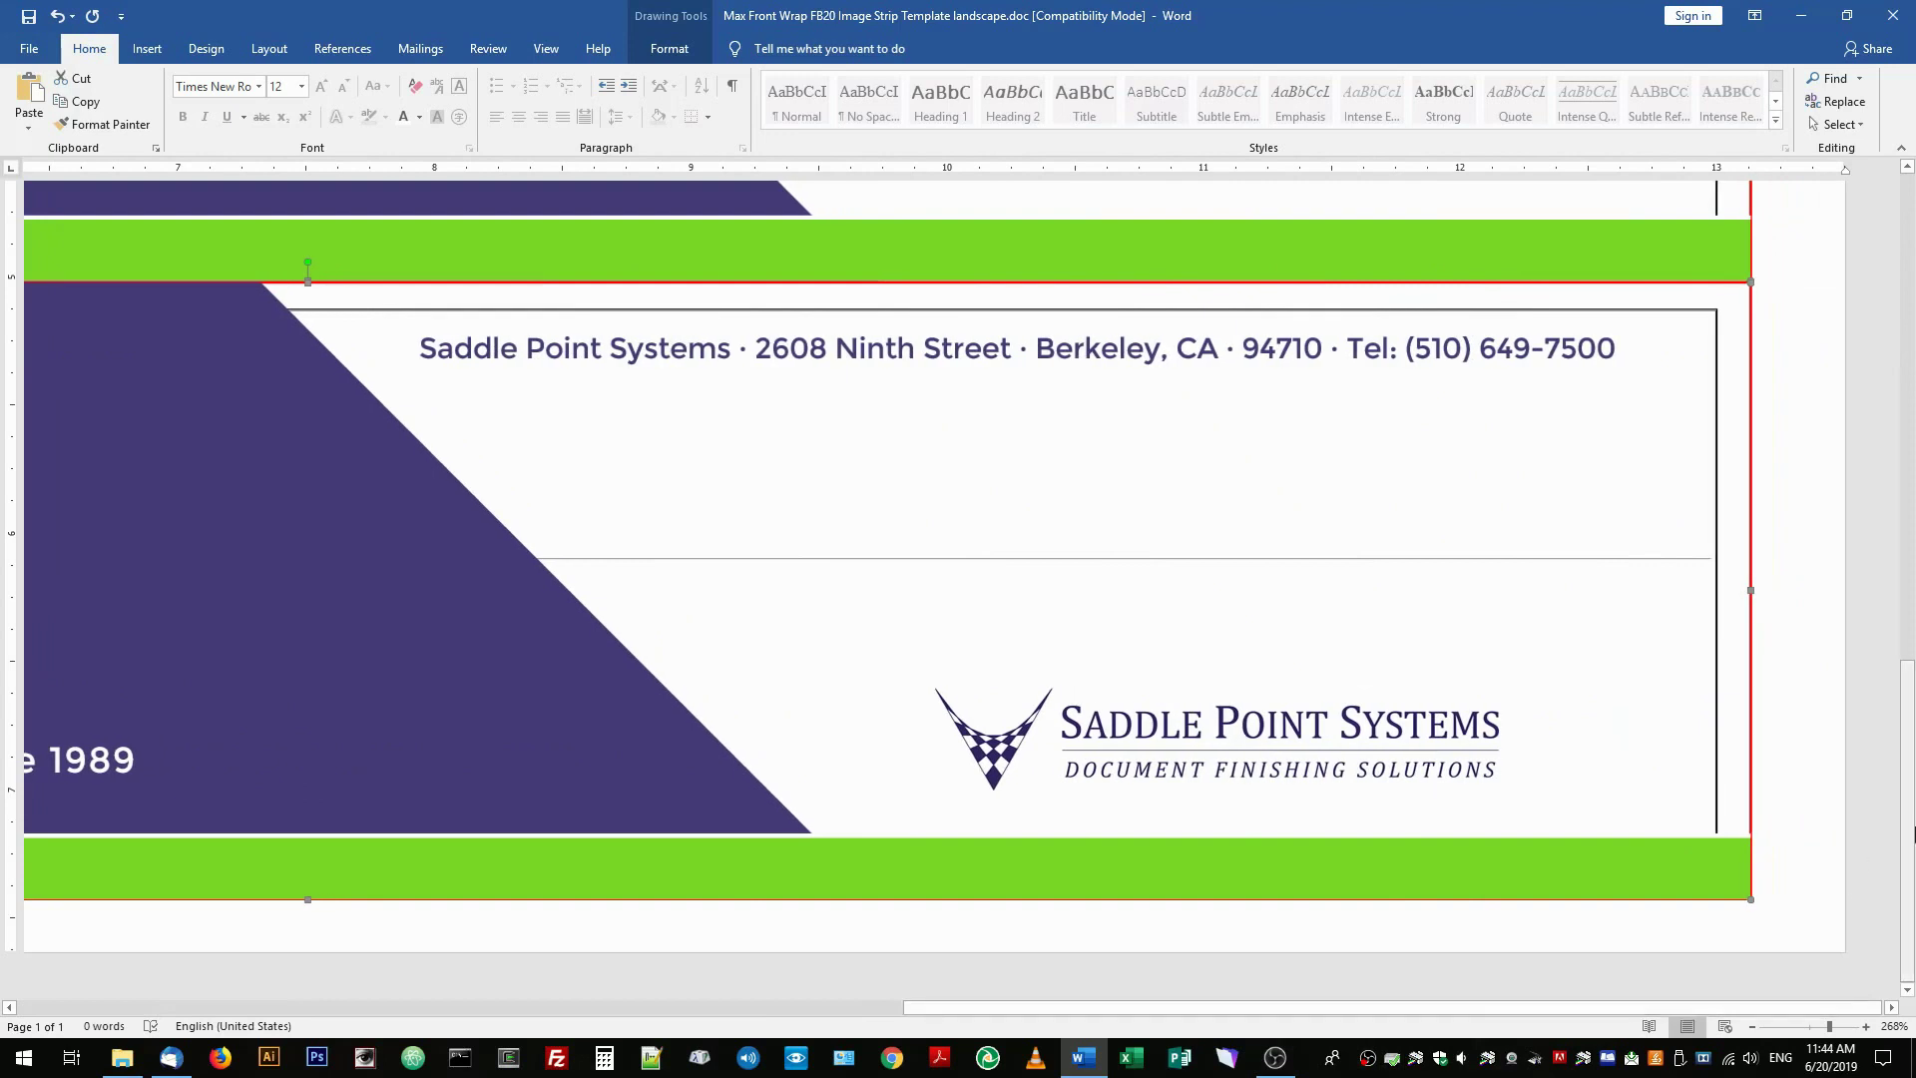
{"action": "left_click_drag", "start_coordinate": [1908, 832], "coordinate": [1912, 342]}
{"action": "key", "text": "Escape"}
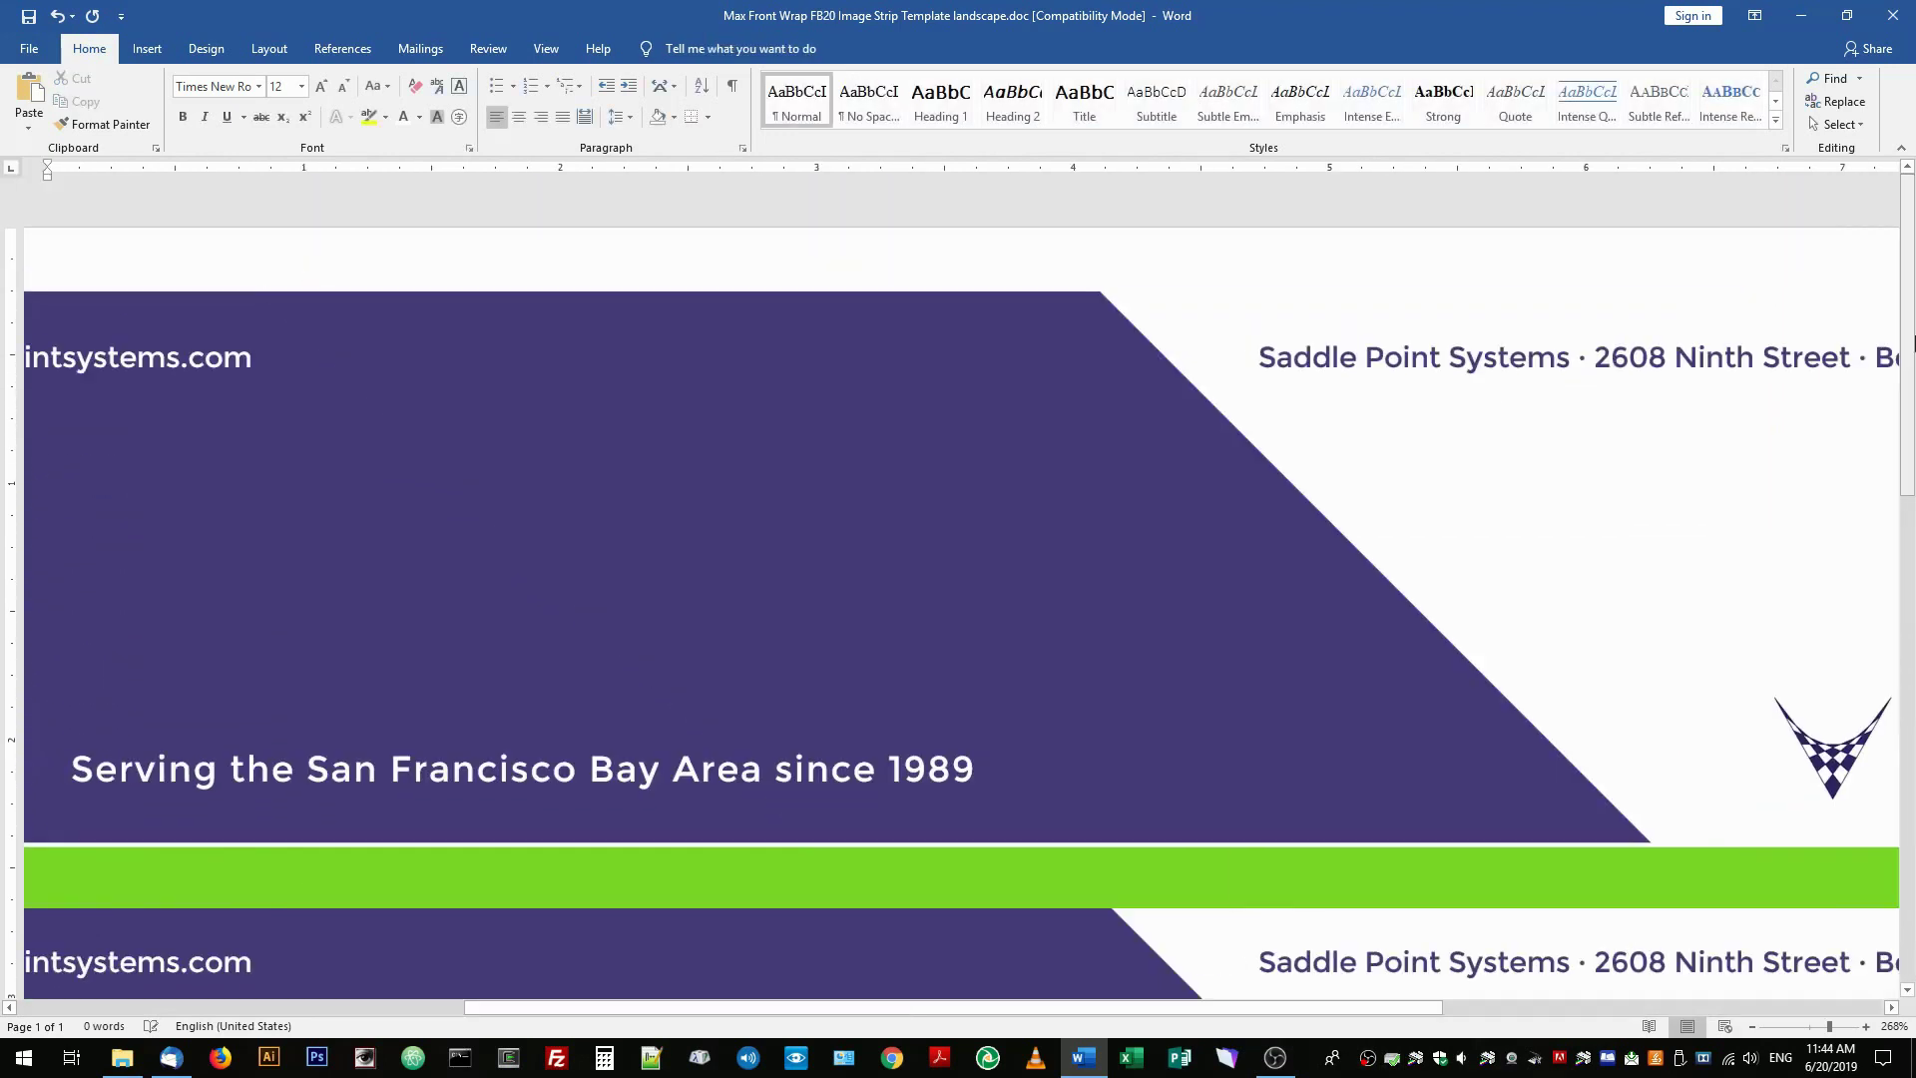
Step: Start saving the document as a new file and choose the SPS Image Strip Files folder on the Desktop as its location
{"action": "left_click_drag", "start_coordinate": [1822, 1031], "coordinate": [1805, 1028]}
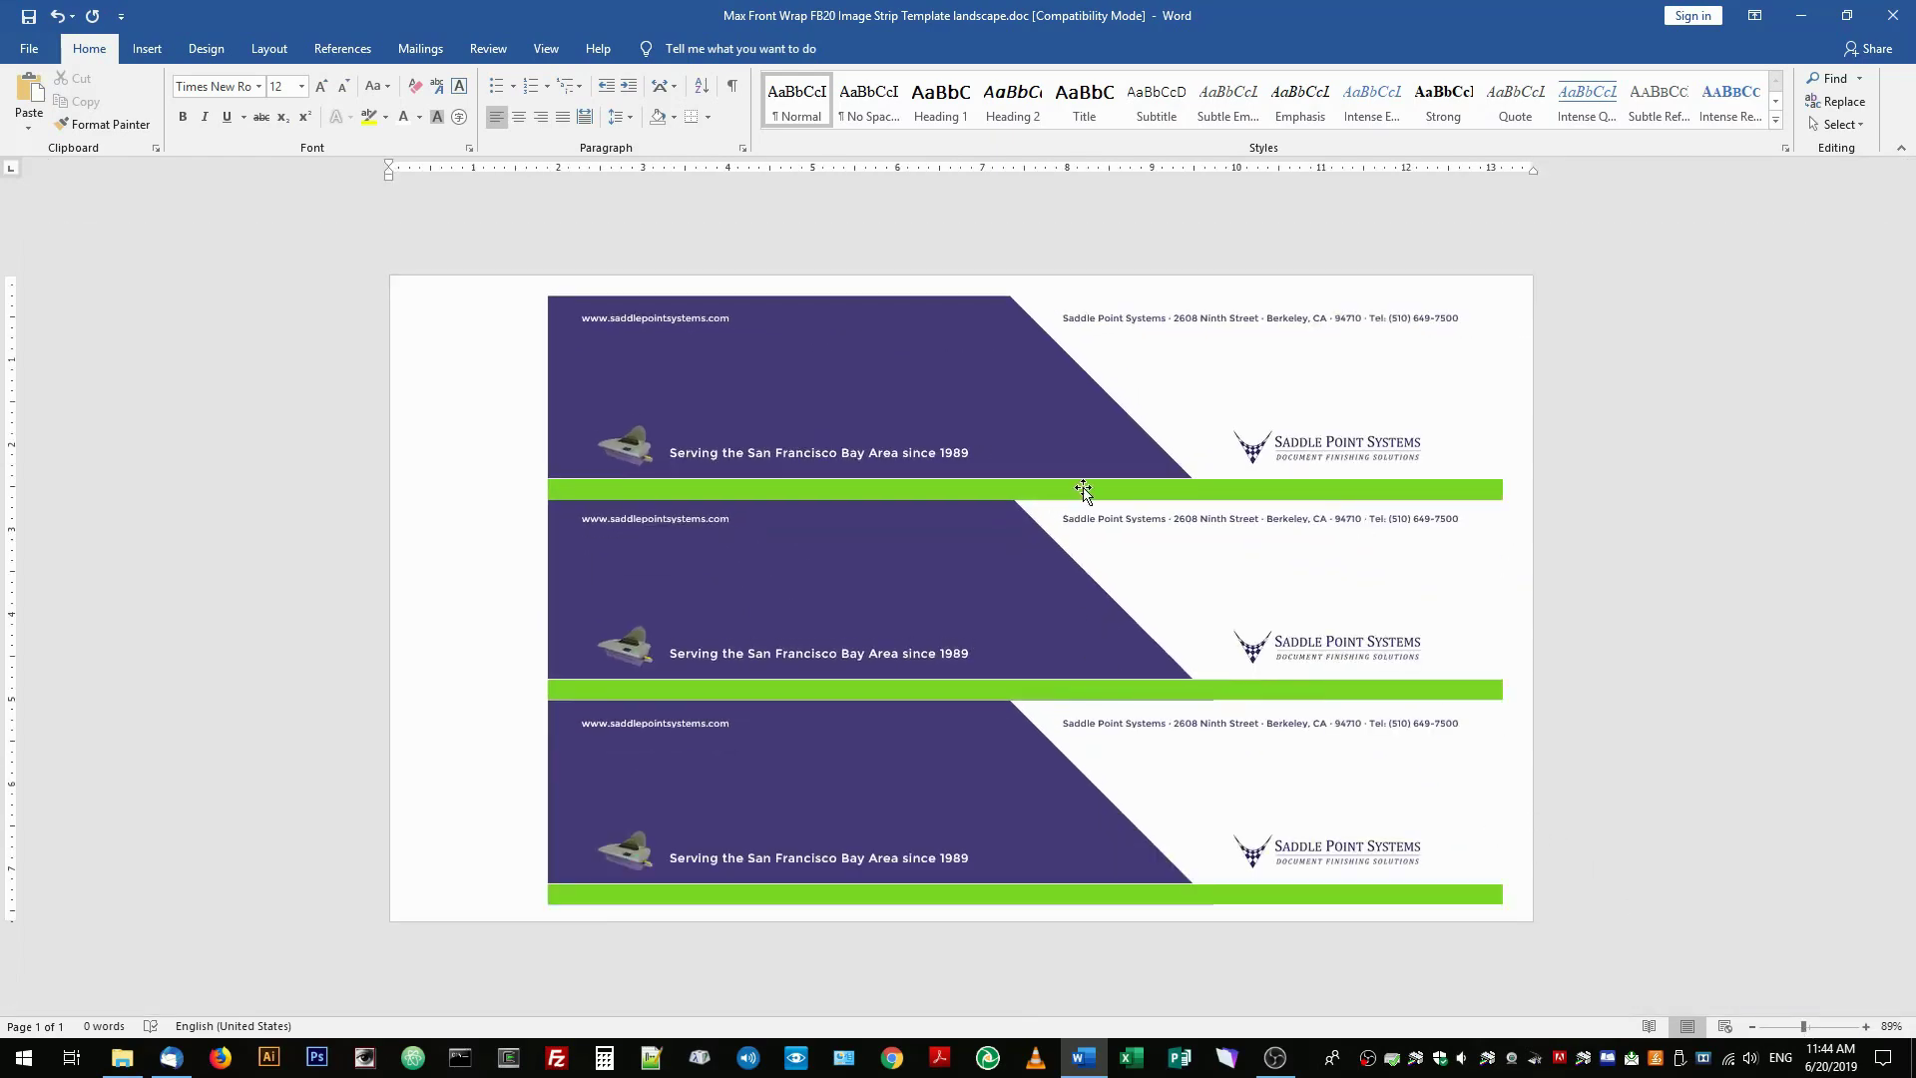
{"action": "left_click", "coordinate": [38, 48]}
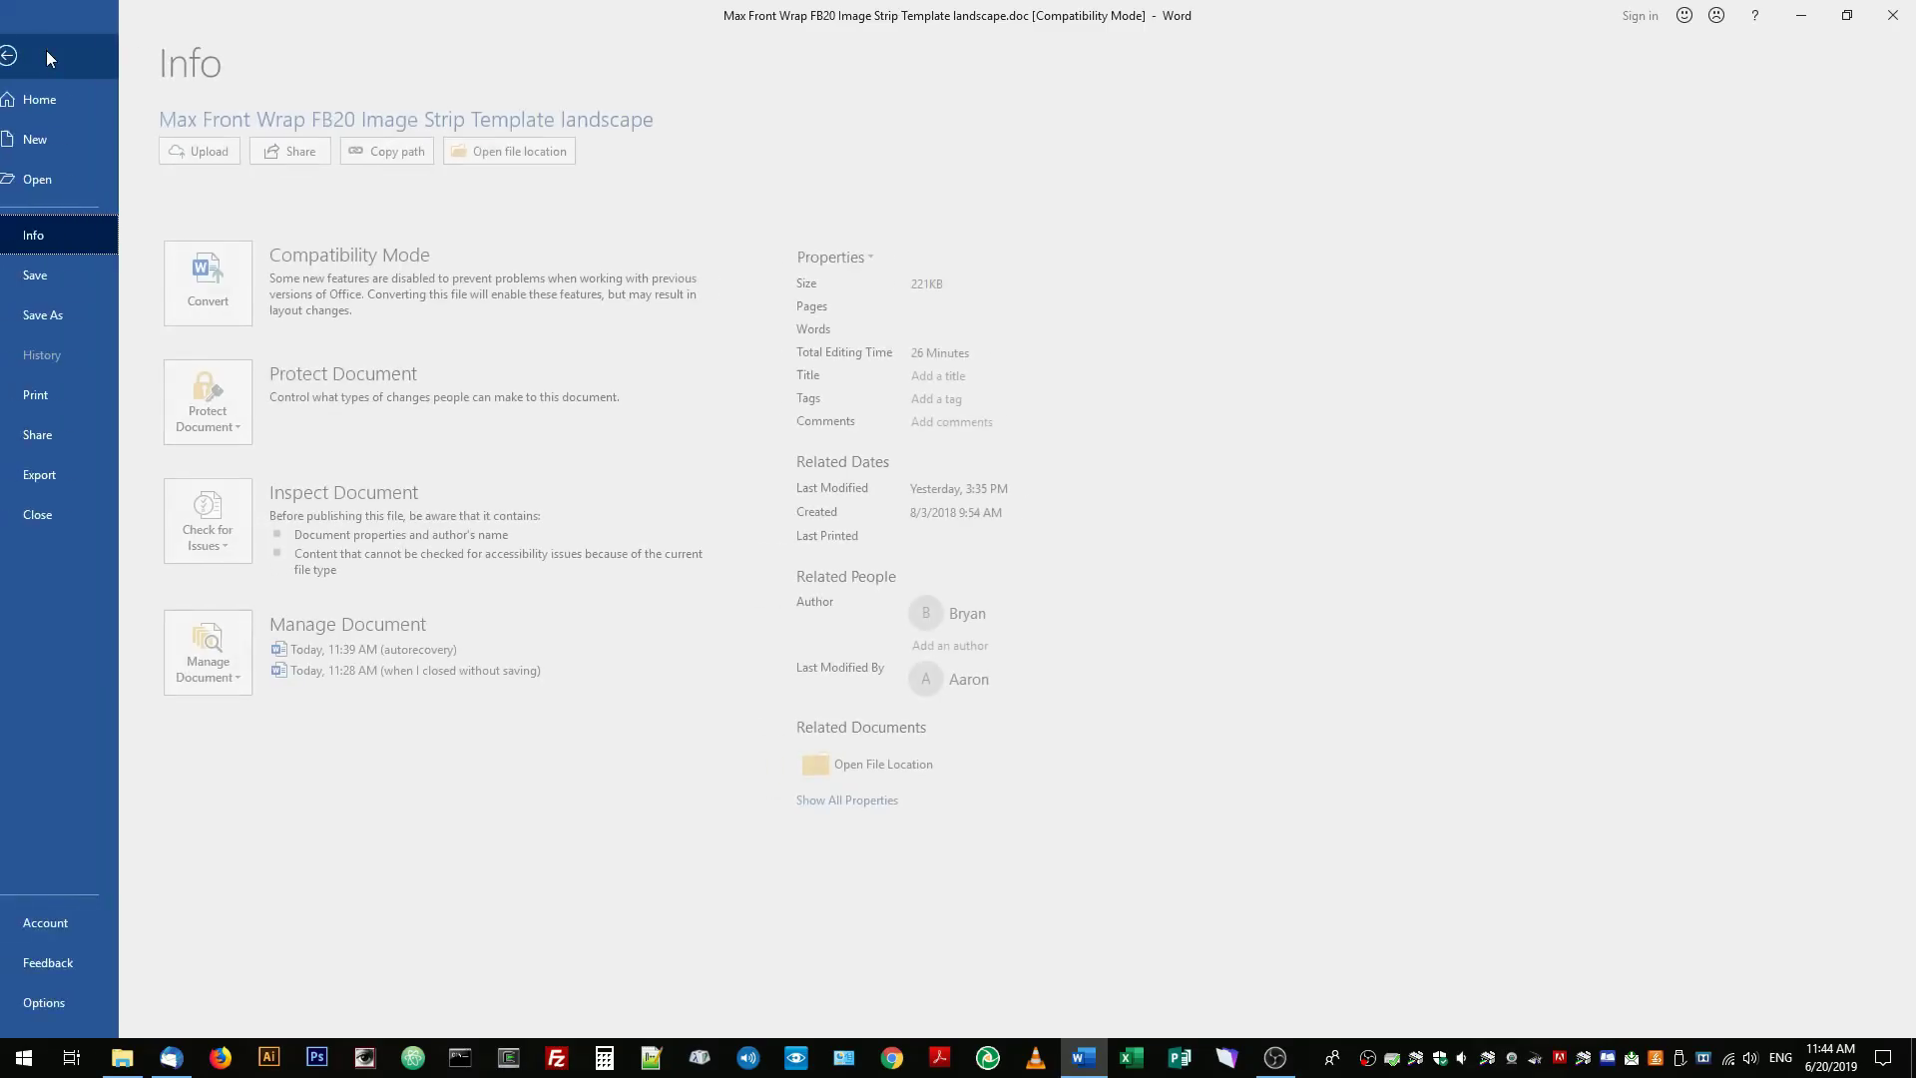
{"action": "left_click", "coordinate": [62, 317]}
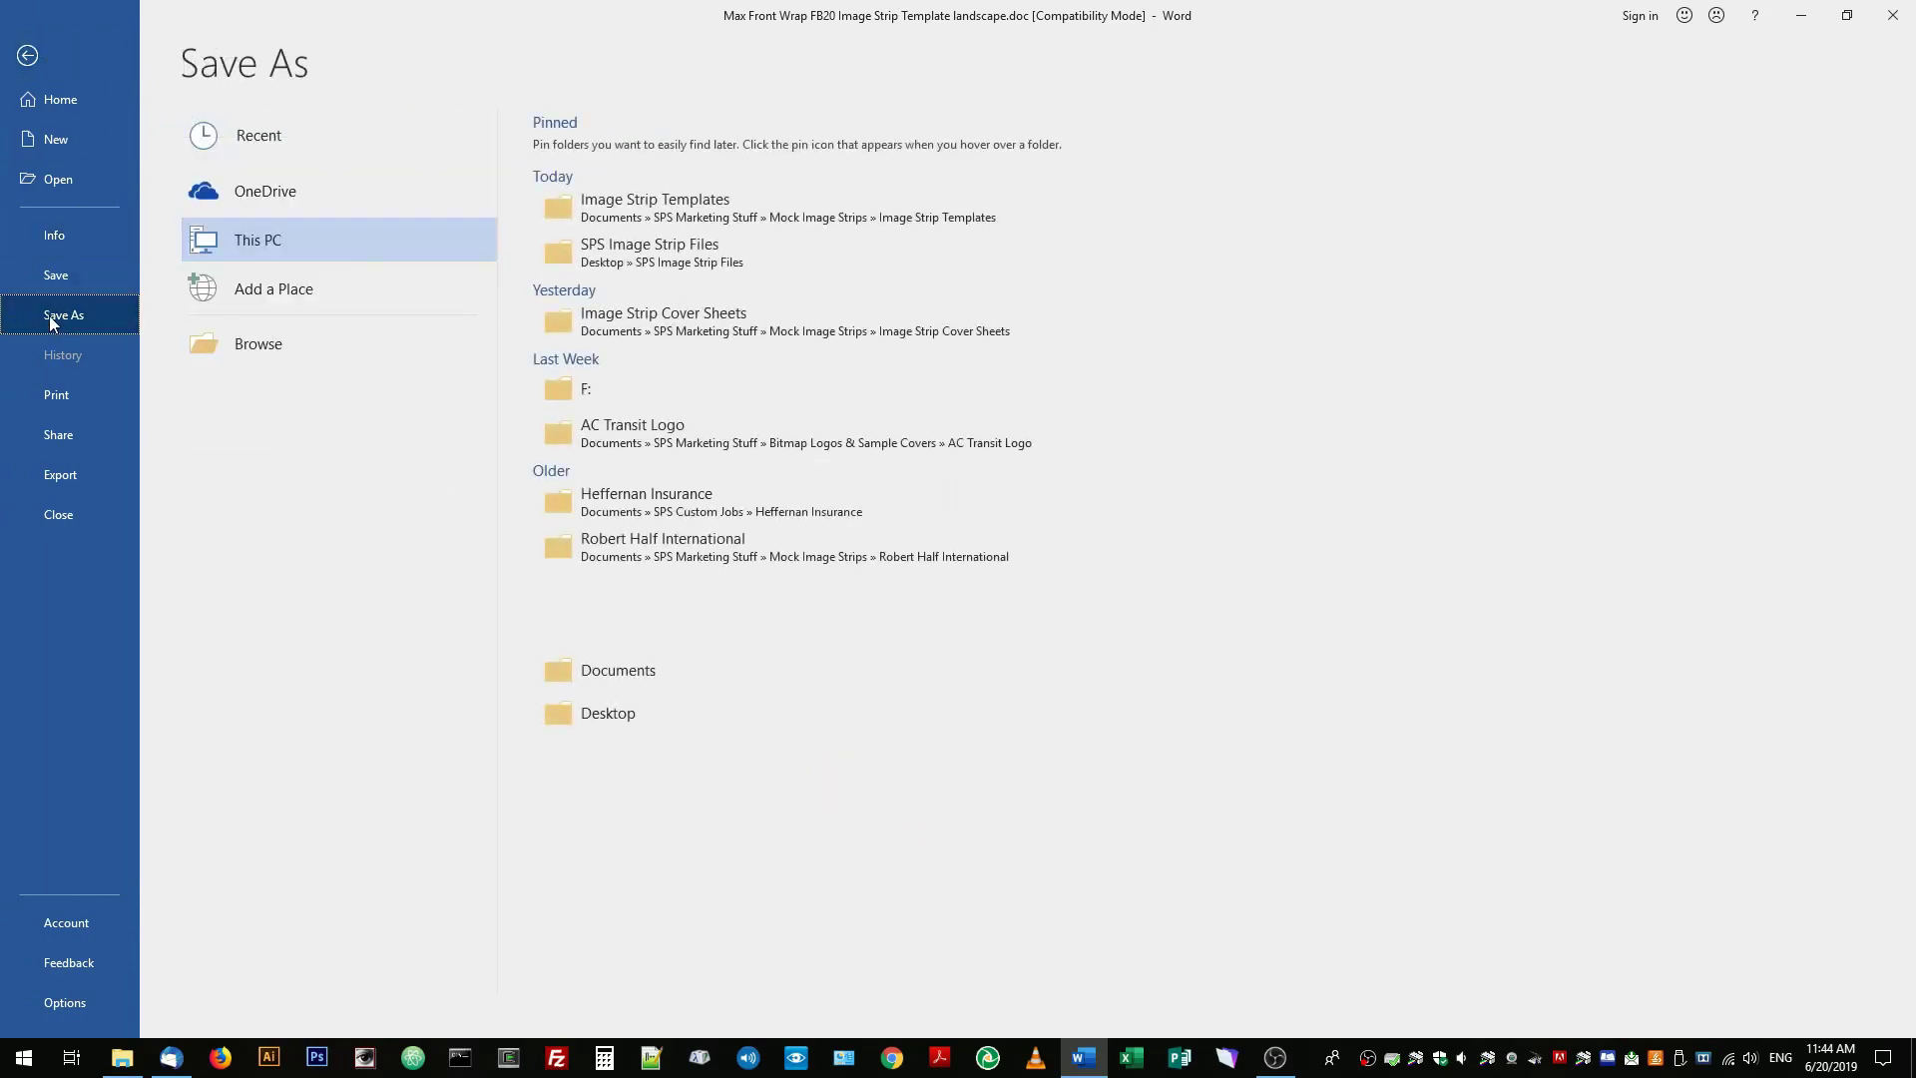
{"action": "left_click", "coordinate": [290, 342]}
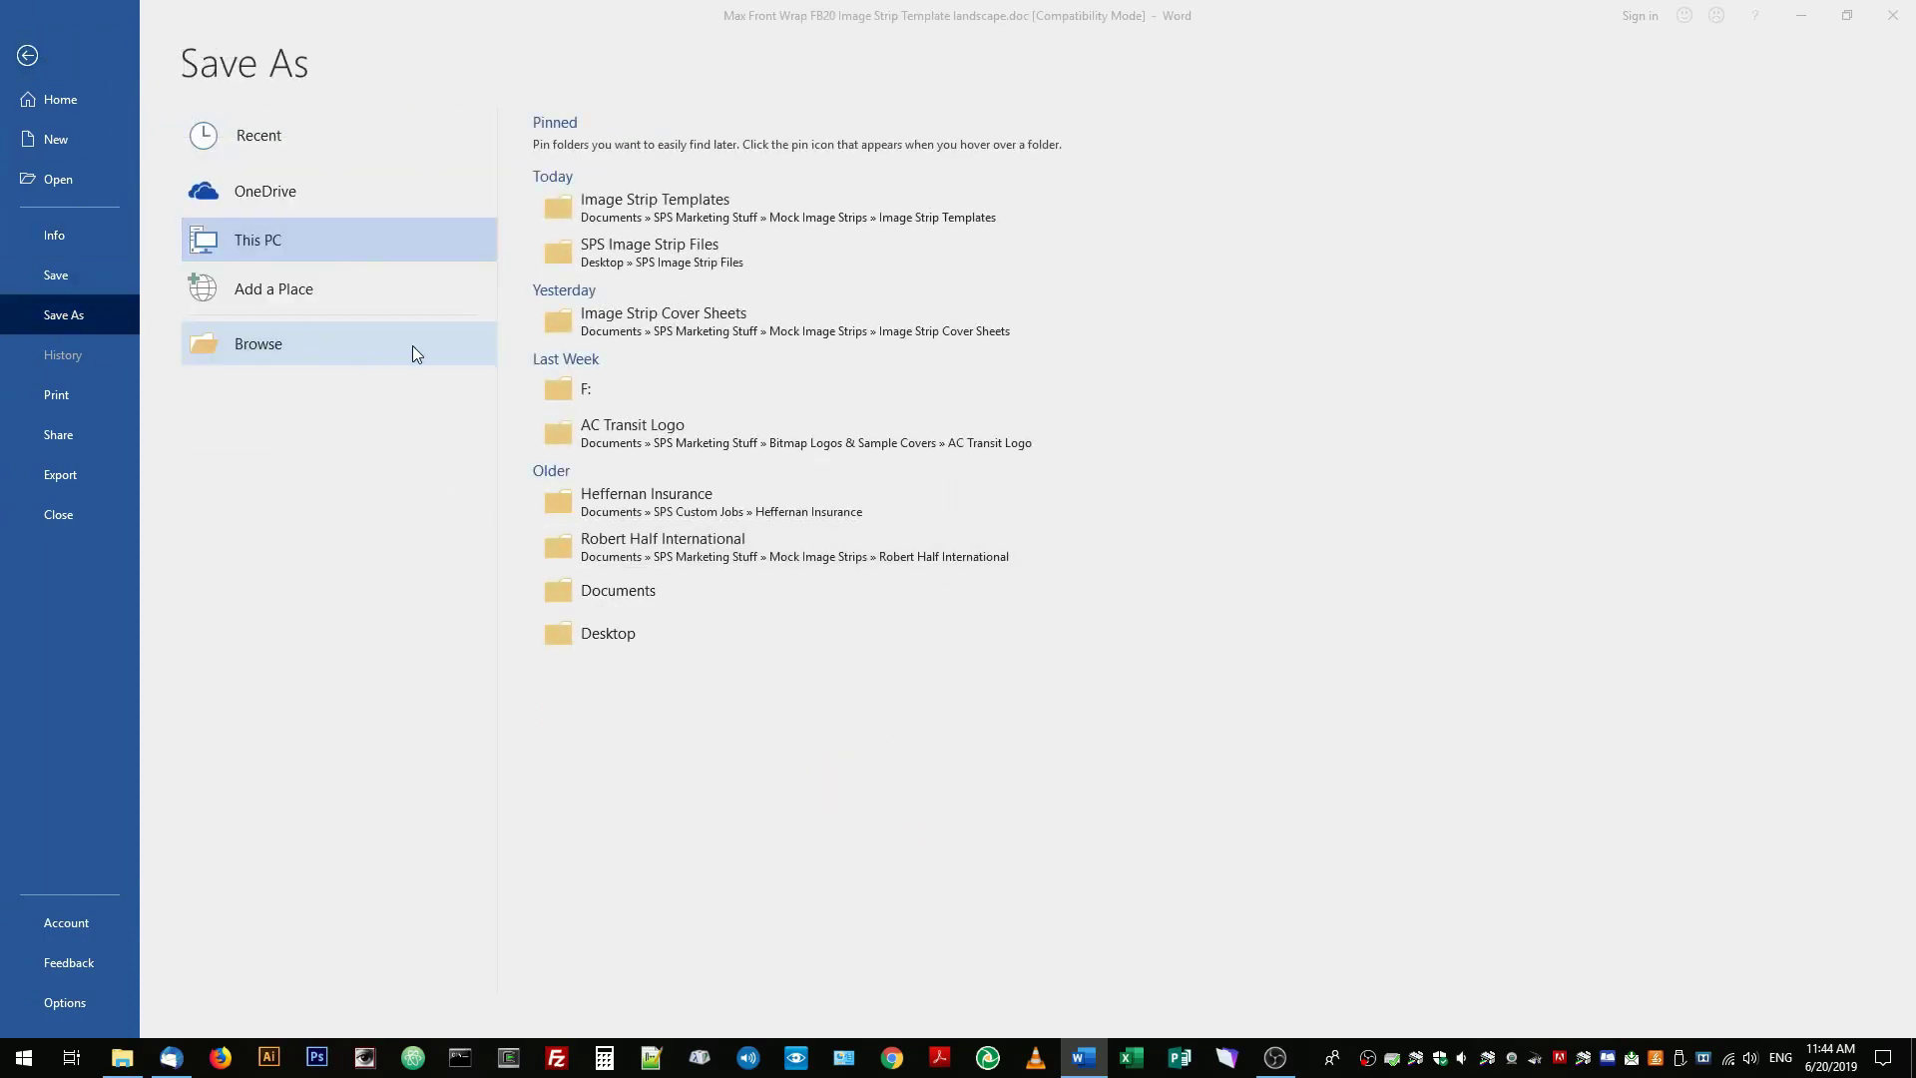
{"action": "left_click_drag", "start_coordinate": [155, 240], "coordinate": [154, 108]}
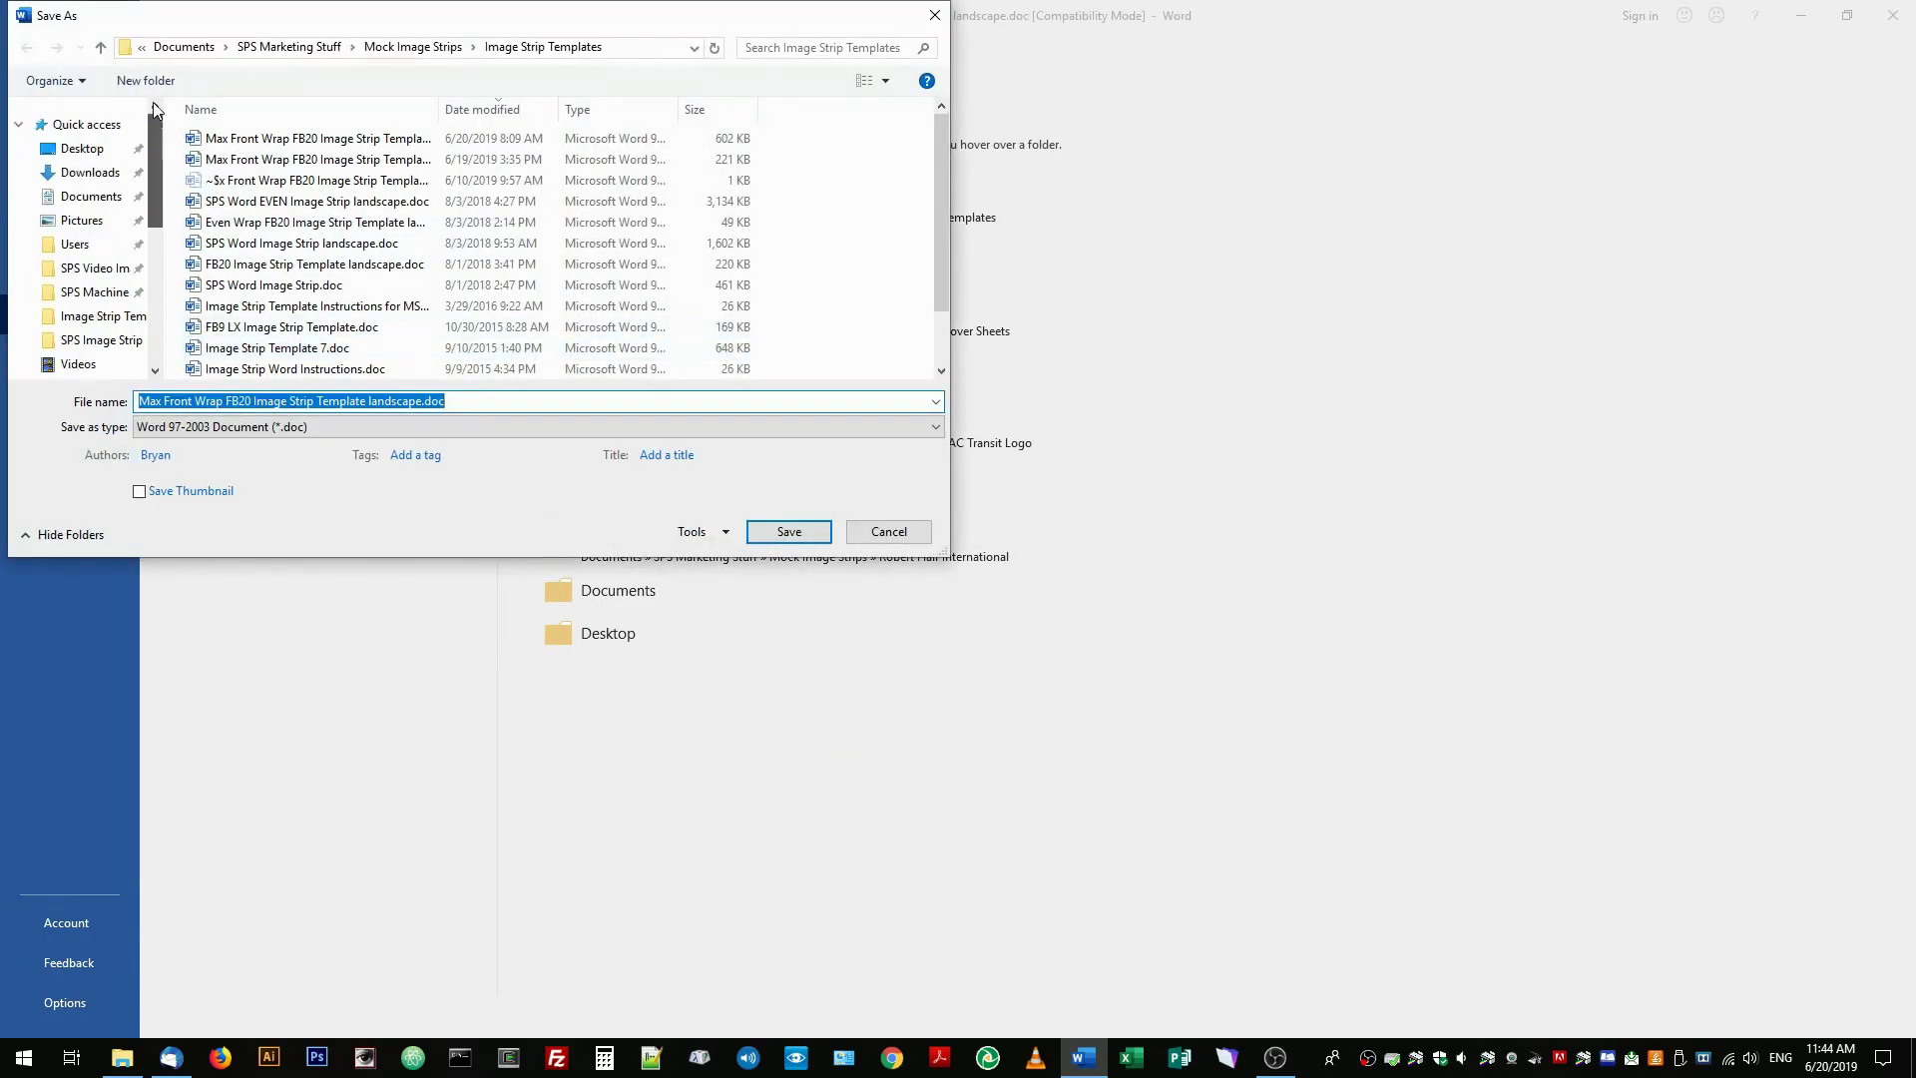
{"action": "left_click", "coordinate": [82, 148]}
{"action": "double_click", "coordinate": [299, 264]}
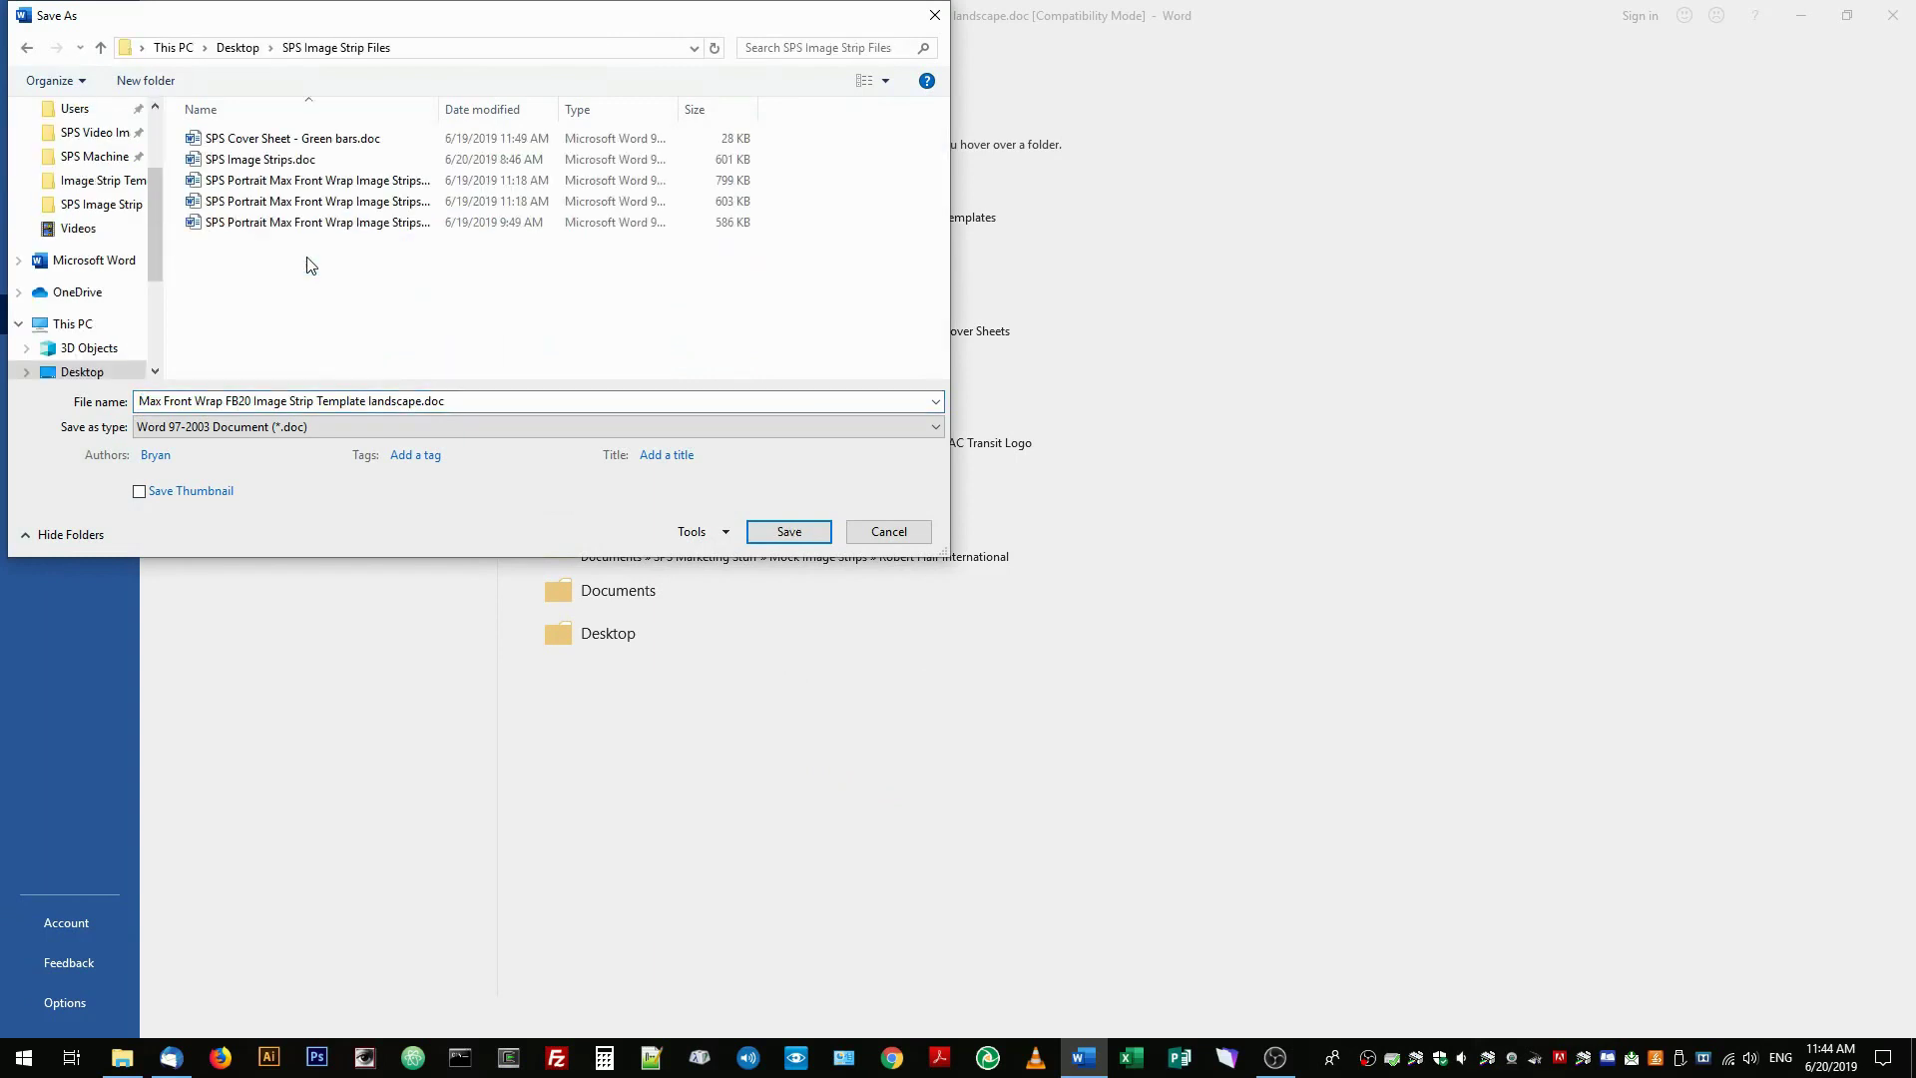
Step: Name the file "Basic SPS Image Strips.doc" and save it as a Word 97-2003 document
{"action": "left_click", "coordinate": [420, 401]}
{"action": "left_click", "coordinate": [420, 401]}
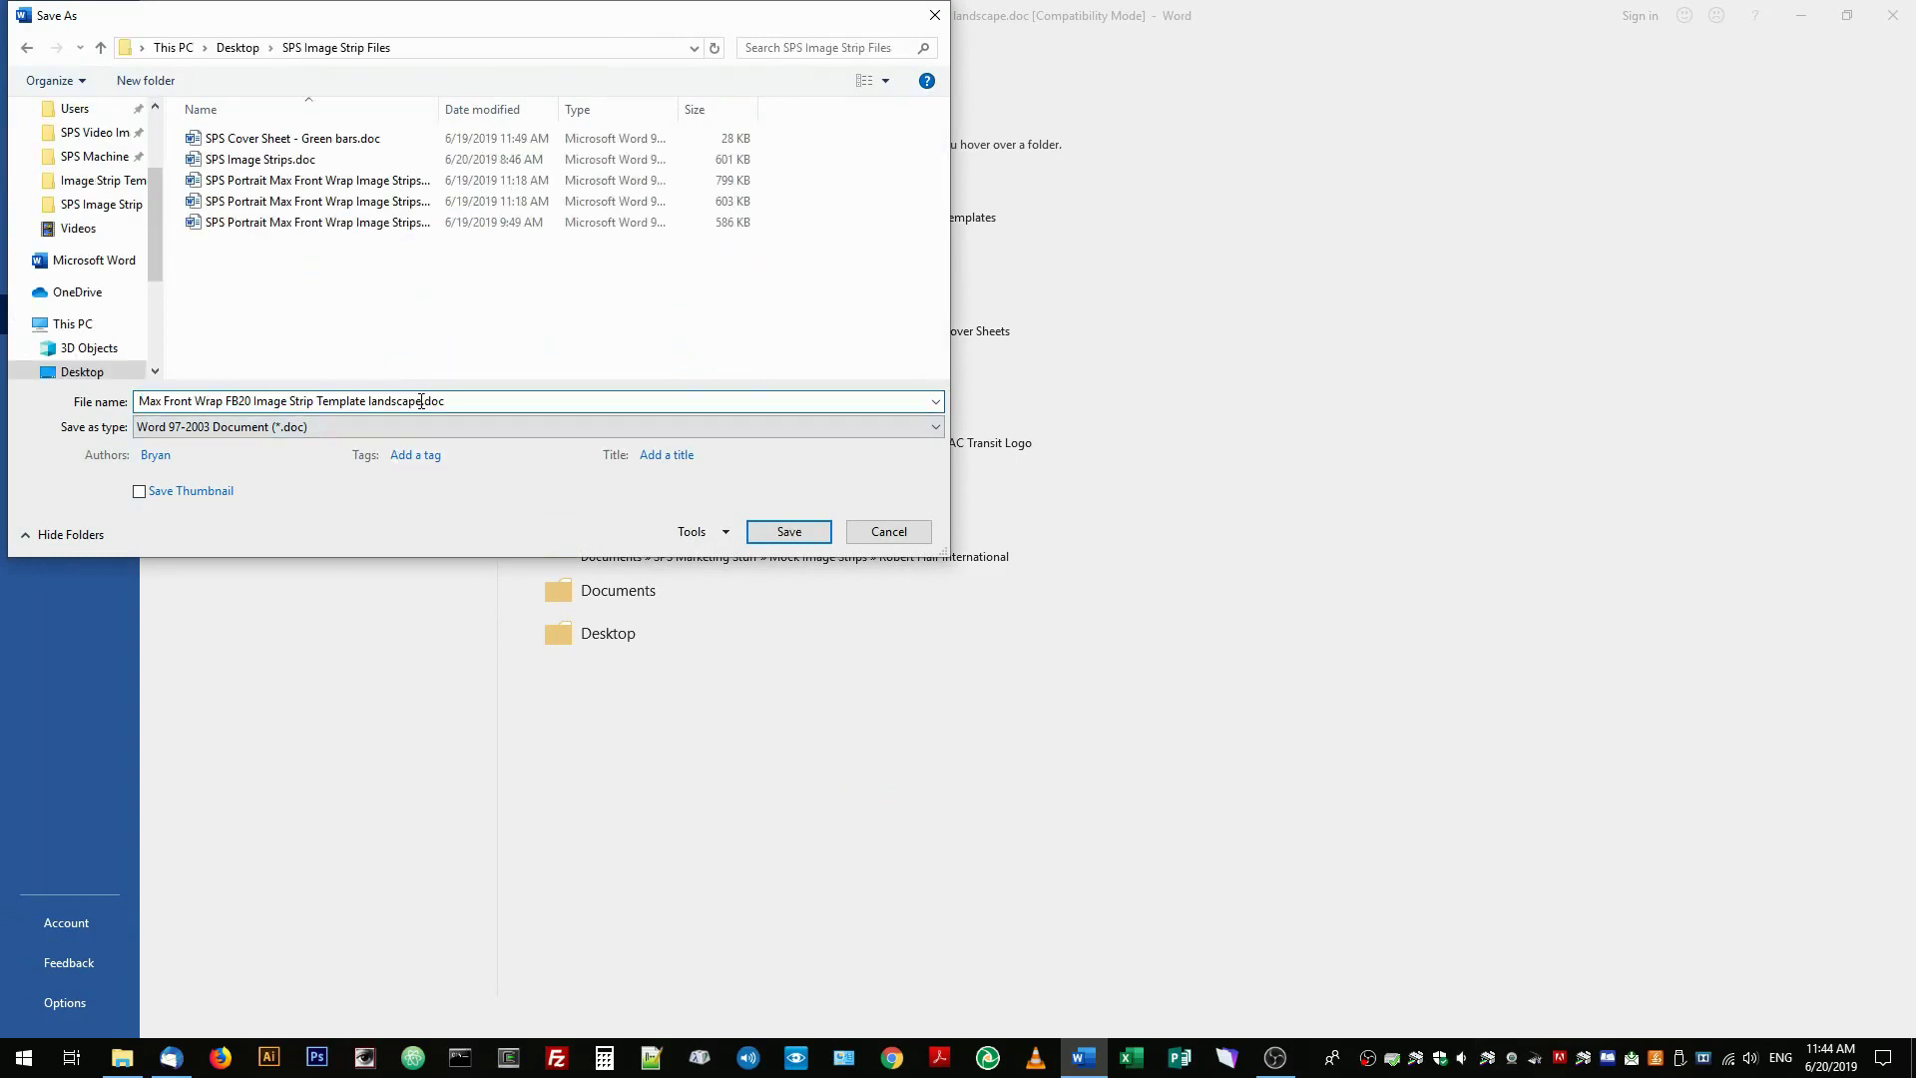
{"action": "left_click_drag", "start_coordinate": [421, 401], "coordinate": [122, 387]}
{"action": "type", "text": "Bs"}
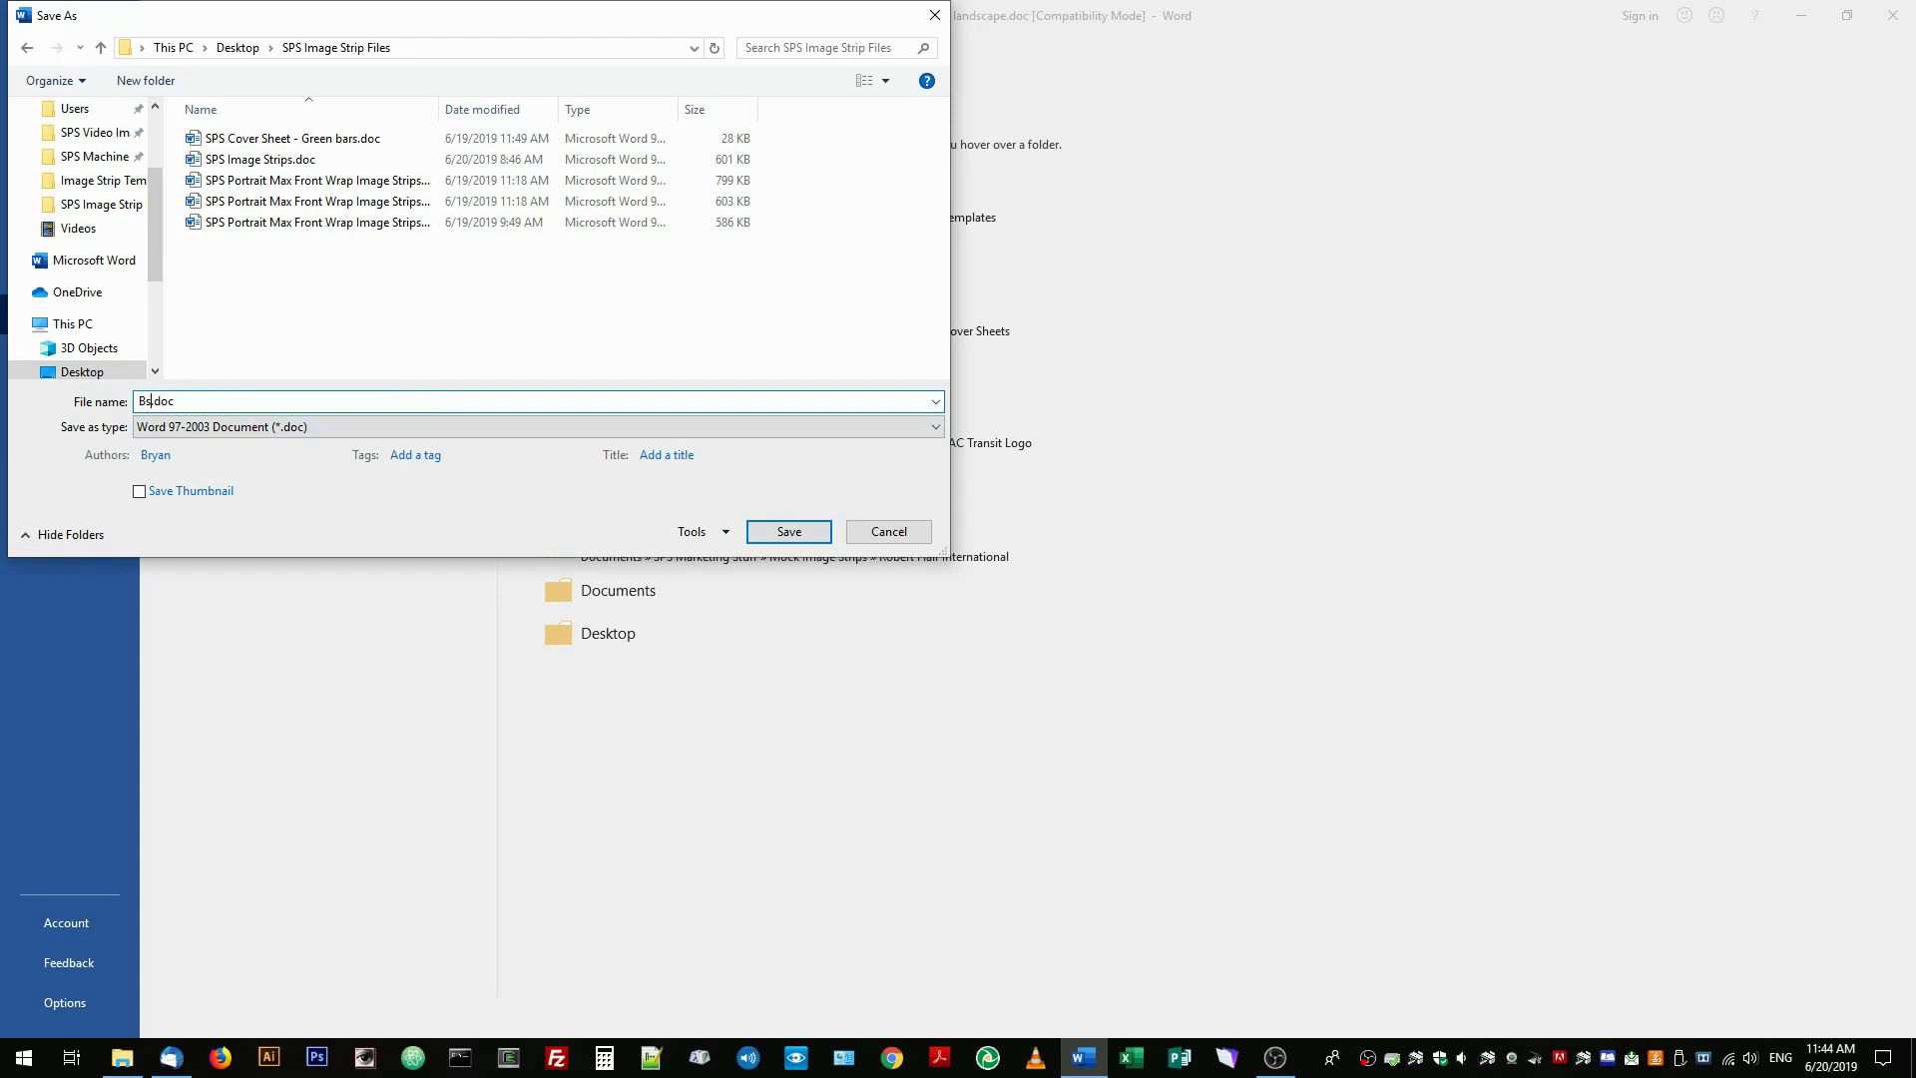
{"action": "type", "text": "ge Strips"}
{"action": "key", "text": "Return"}
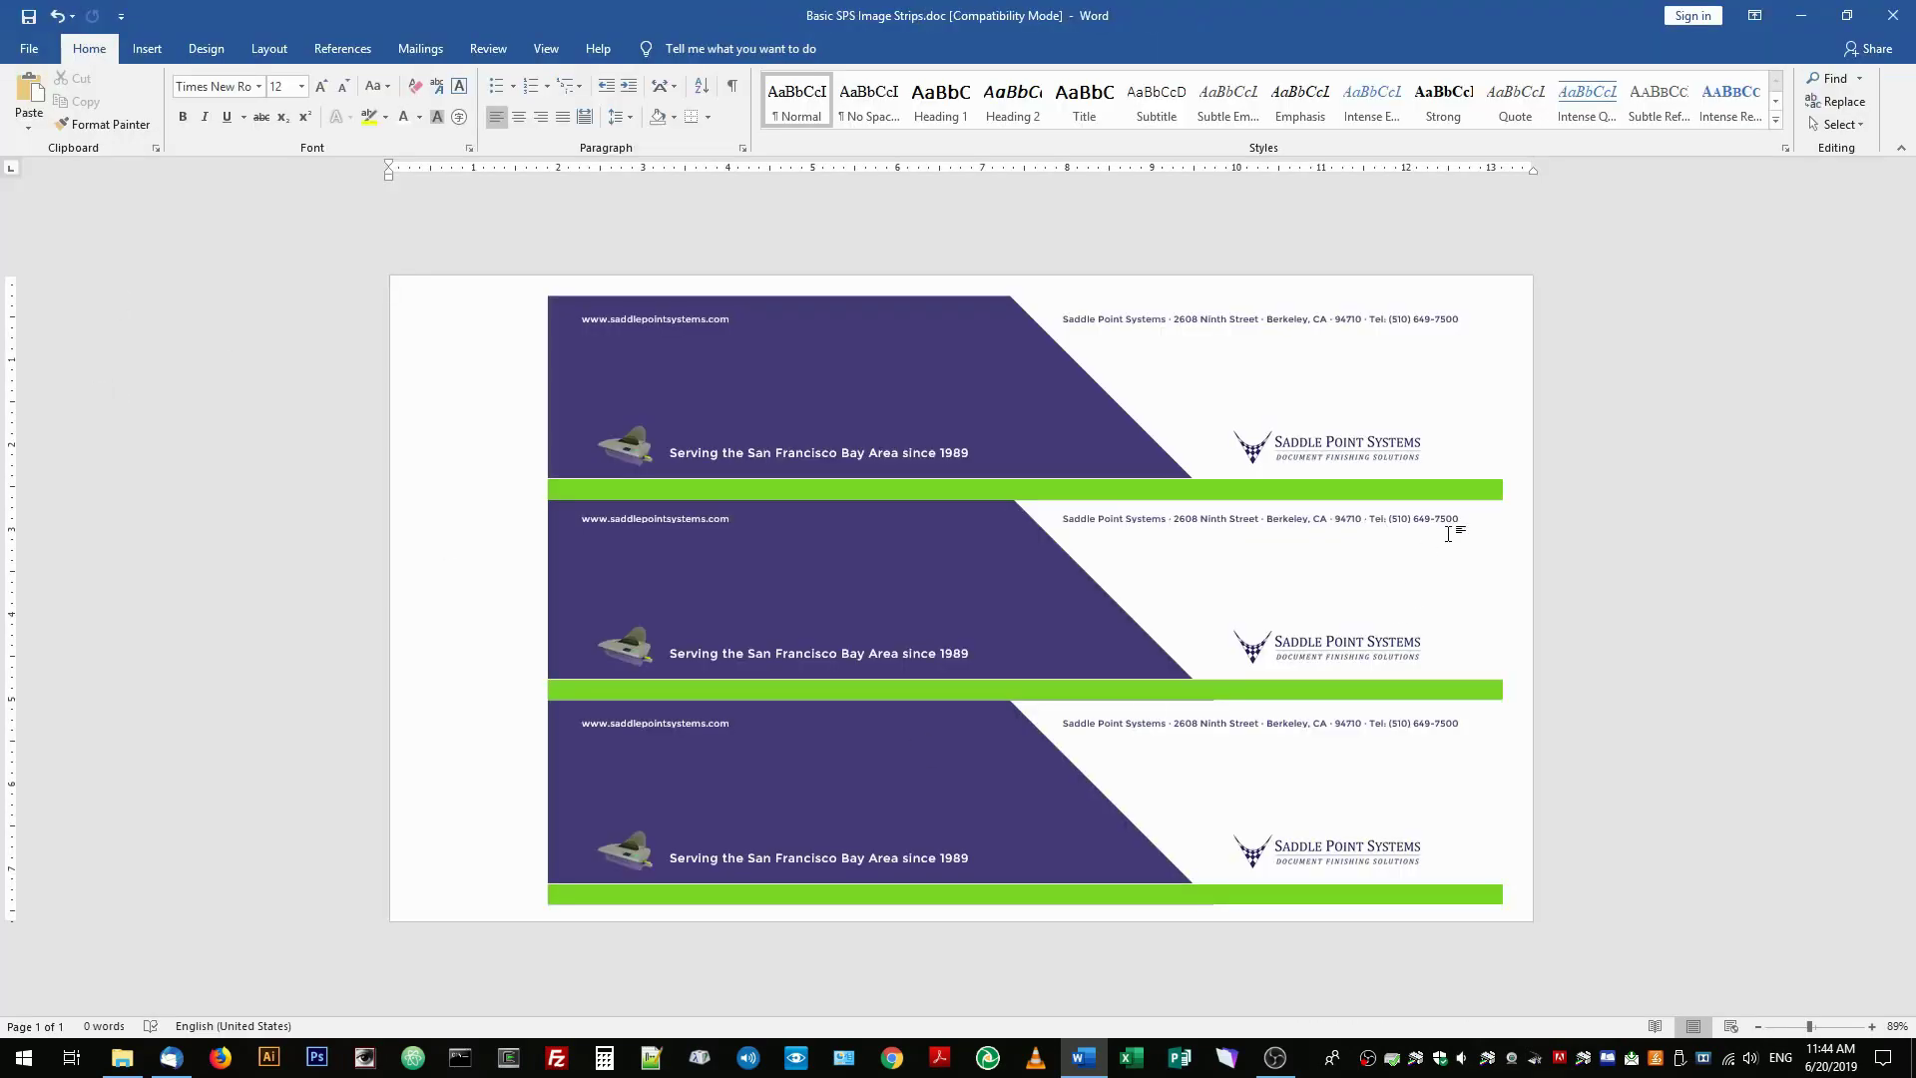